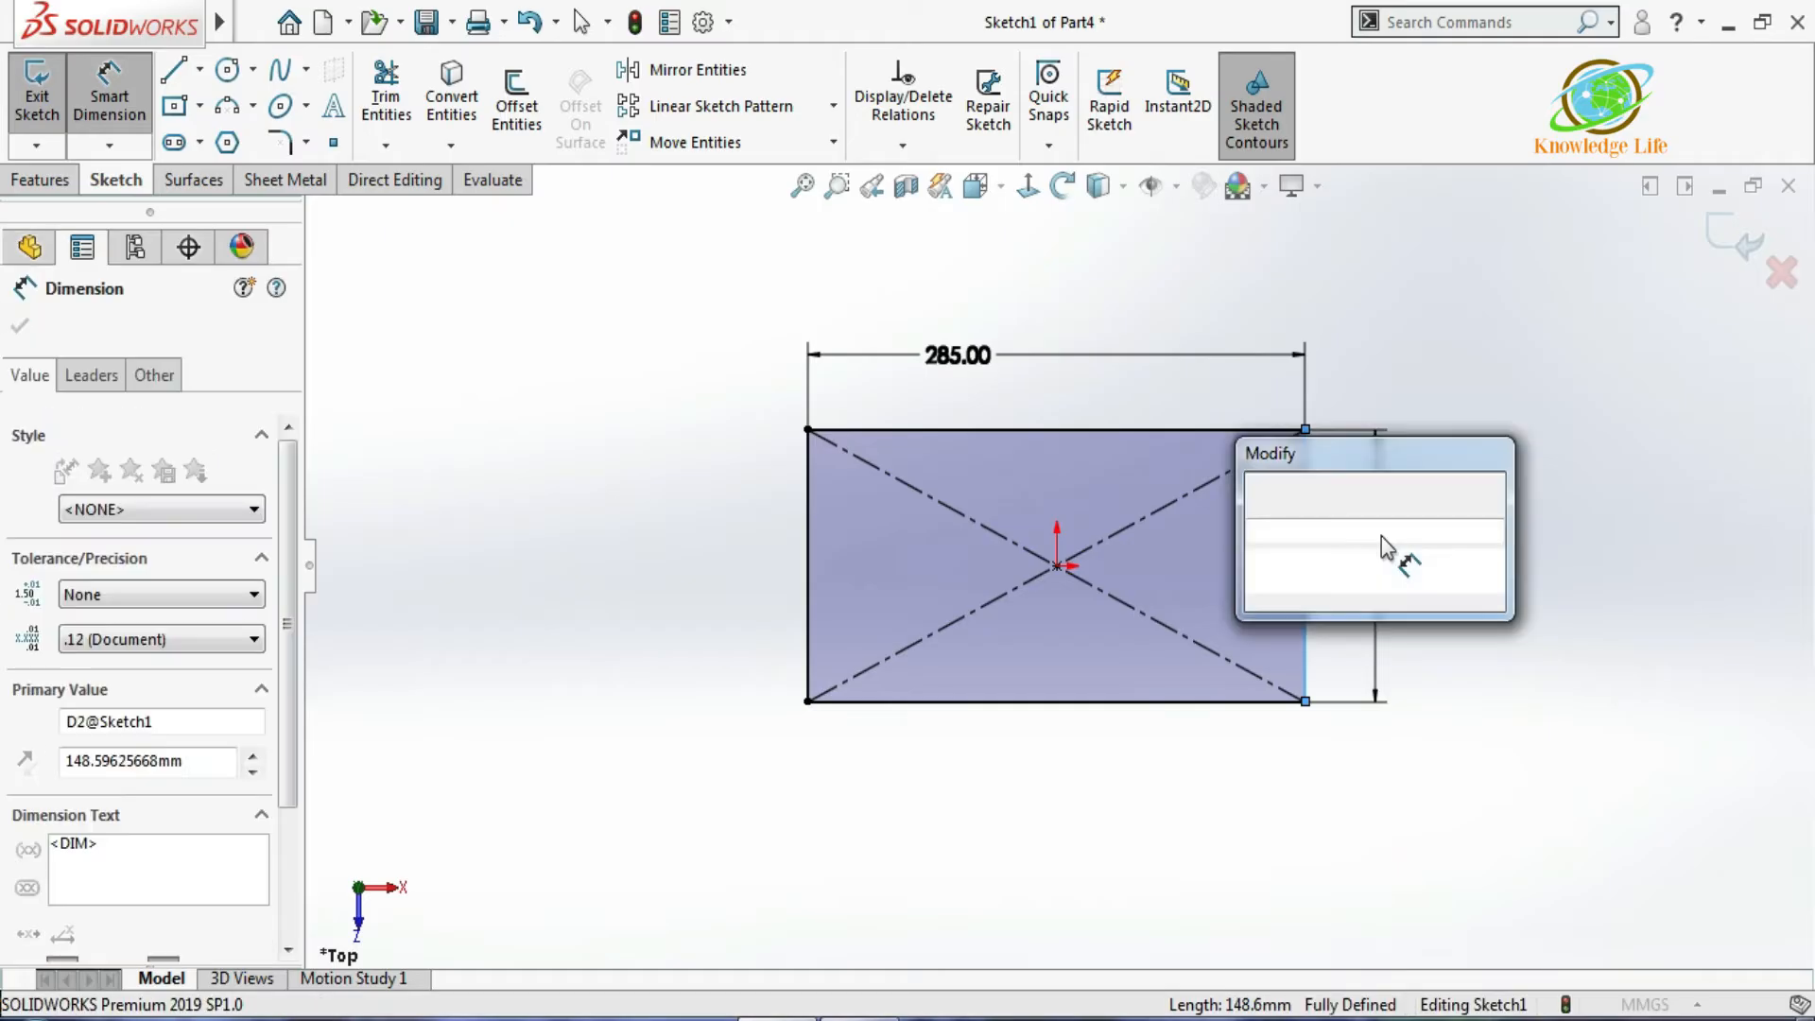
Set the vertical dimension of the base rectangle to 110 mm and exit the sketch.
{"action": "type", "text": "148"}
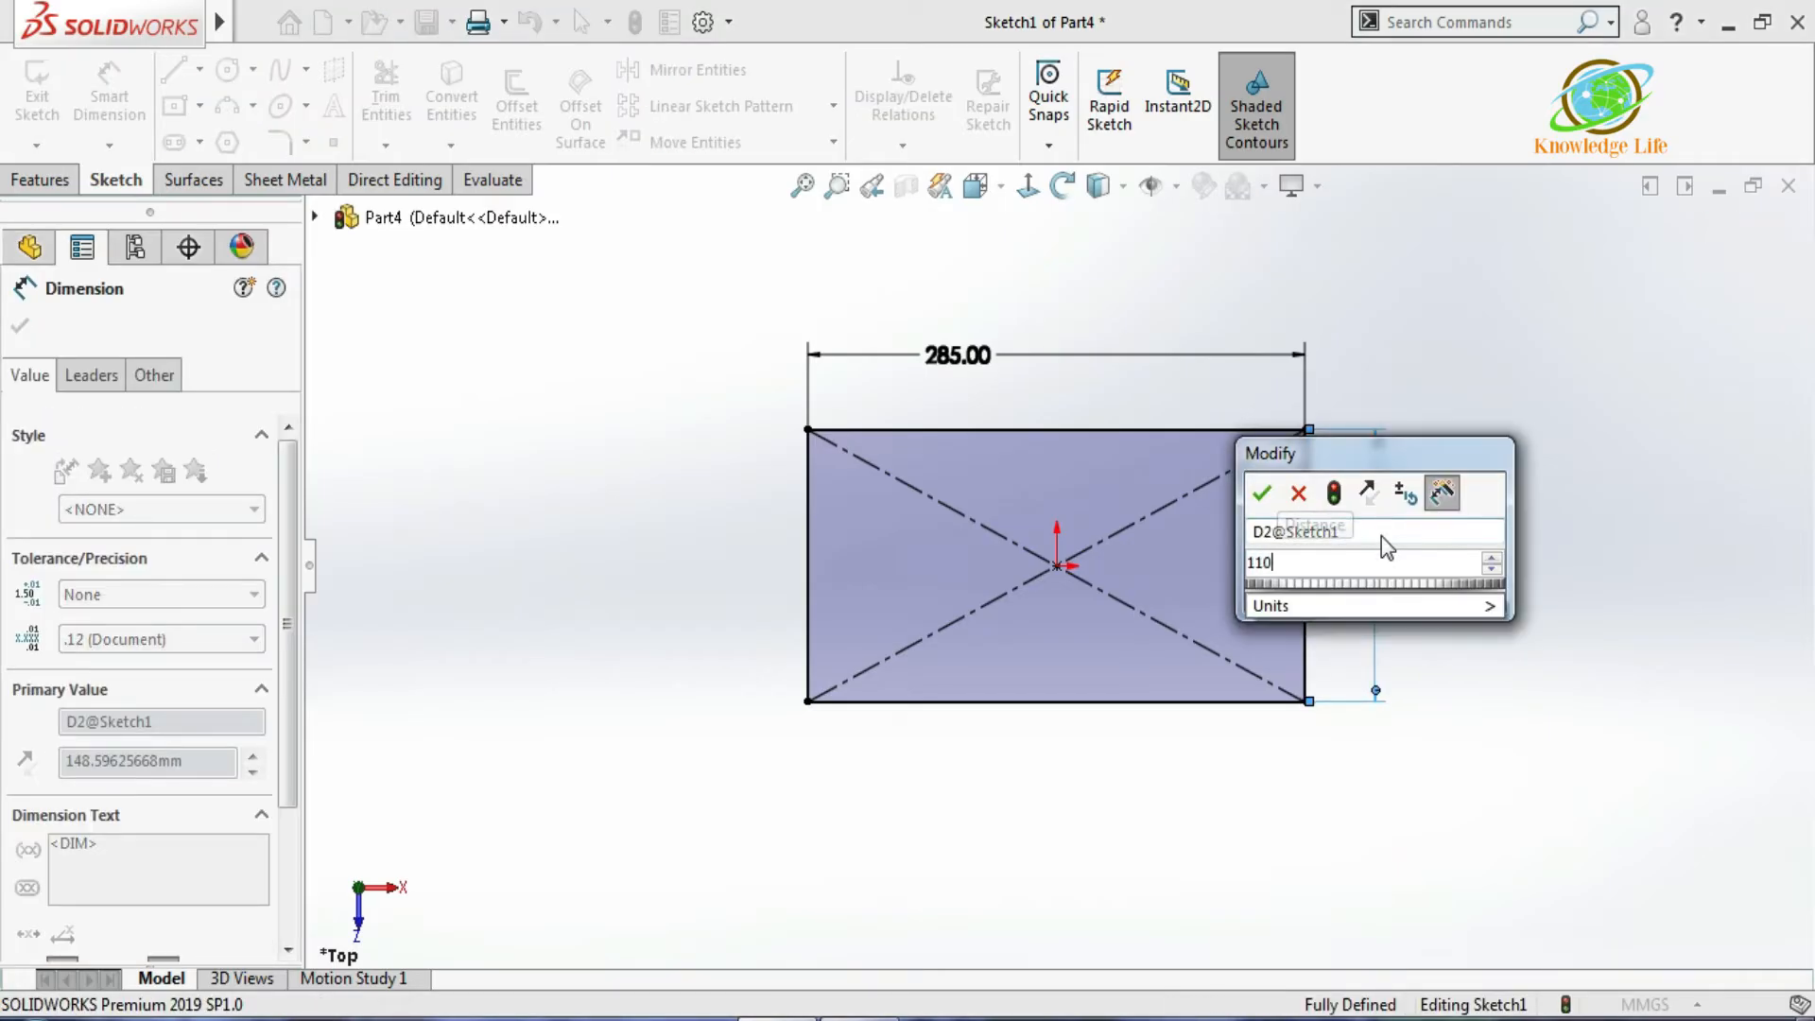
{"action": "key", "text": "Escape"}
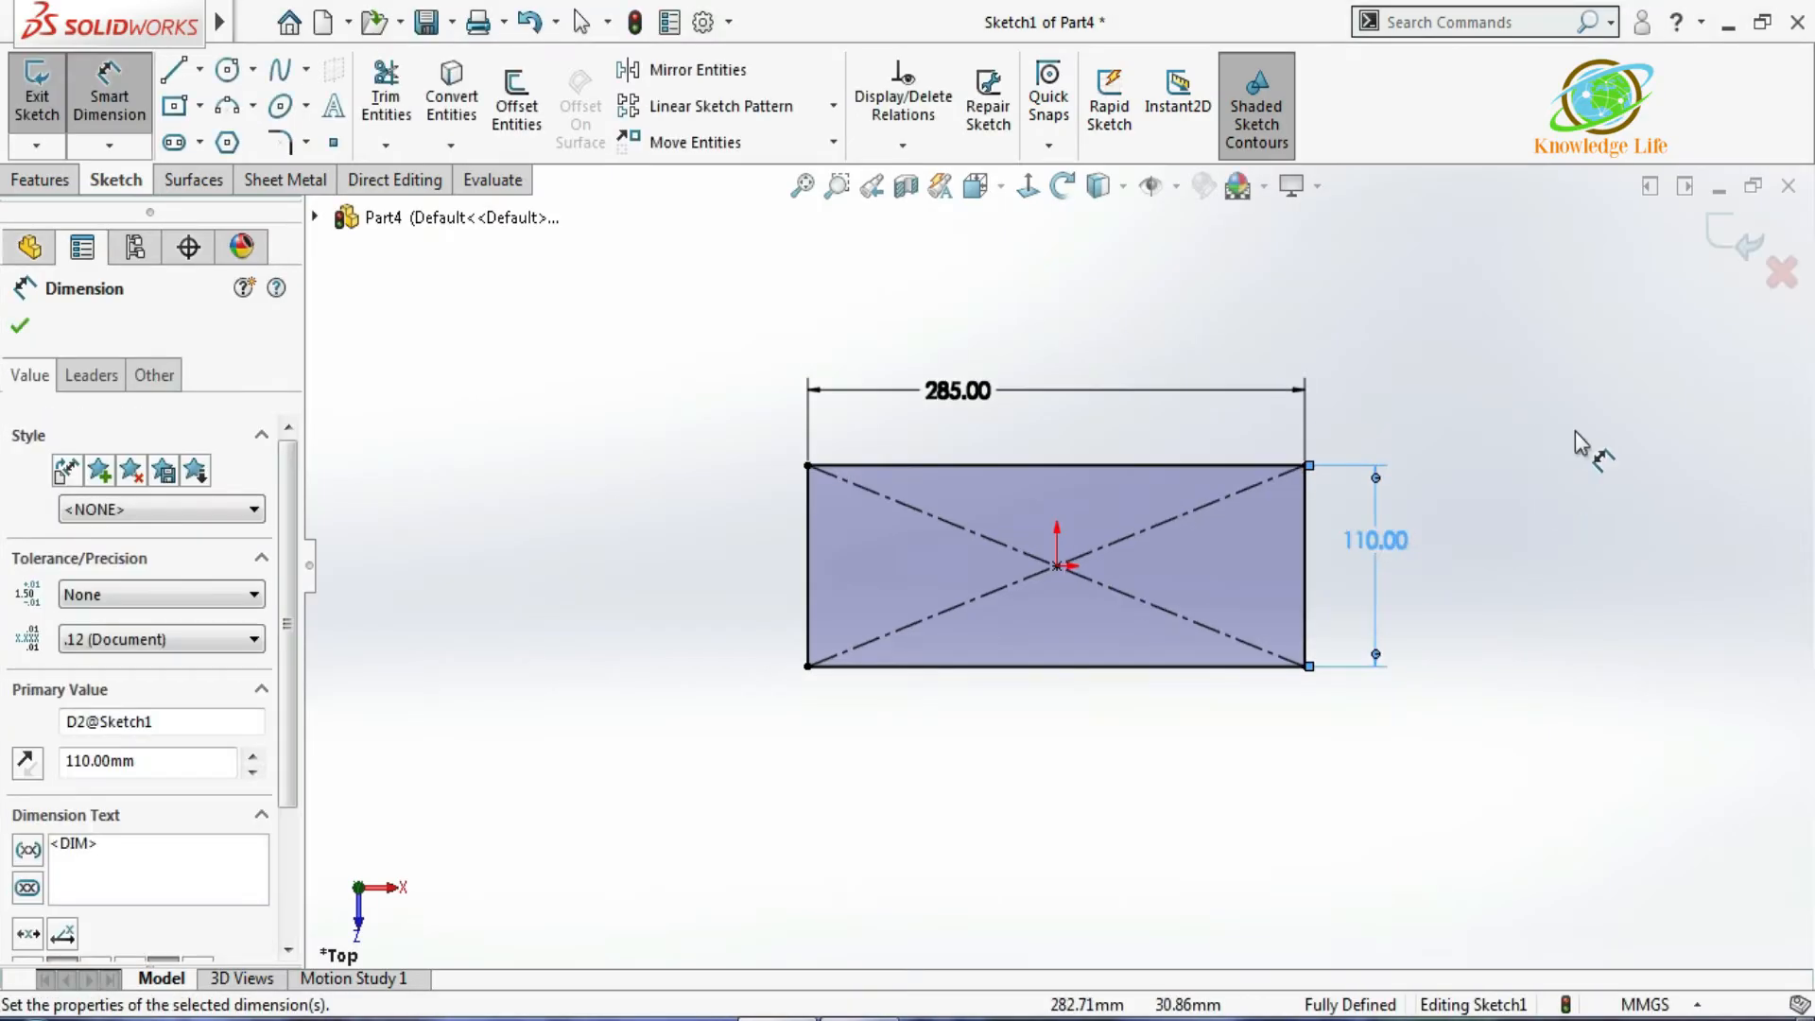
{"action": "left_click", "coordinate": [1728, 244]}
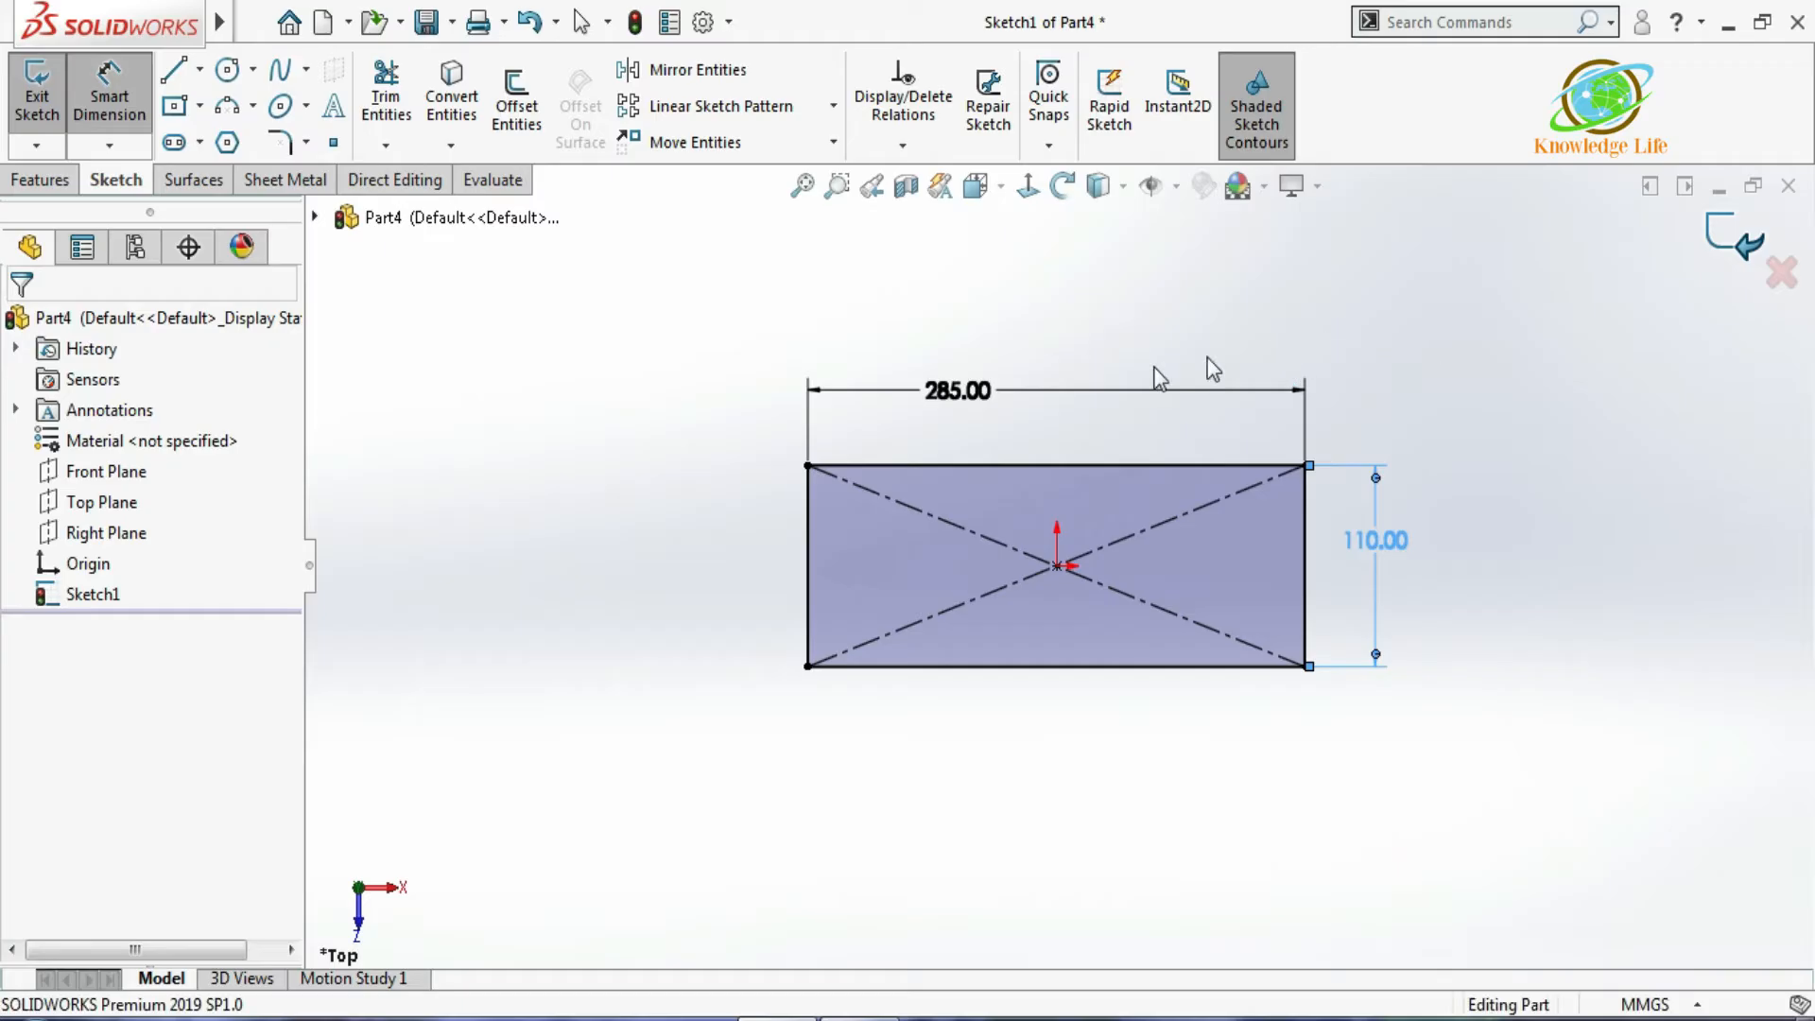
Extrude the rectangle sketch as a blind boss with a depth of 60 mm.
{"action": "left_click", "coordinate": [49, 119]}
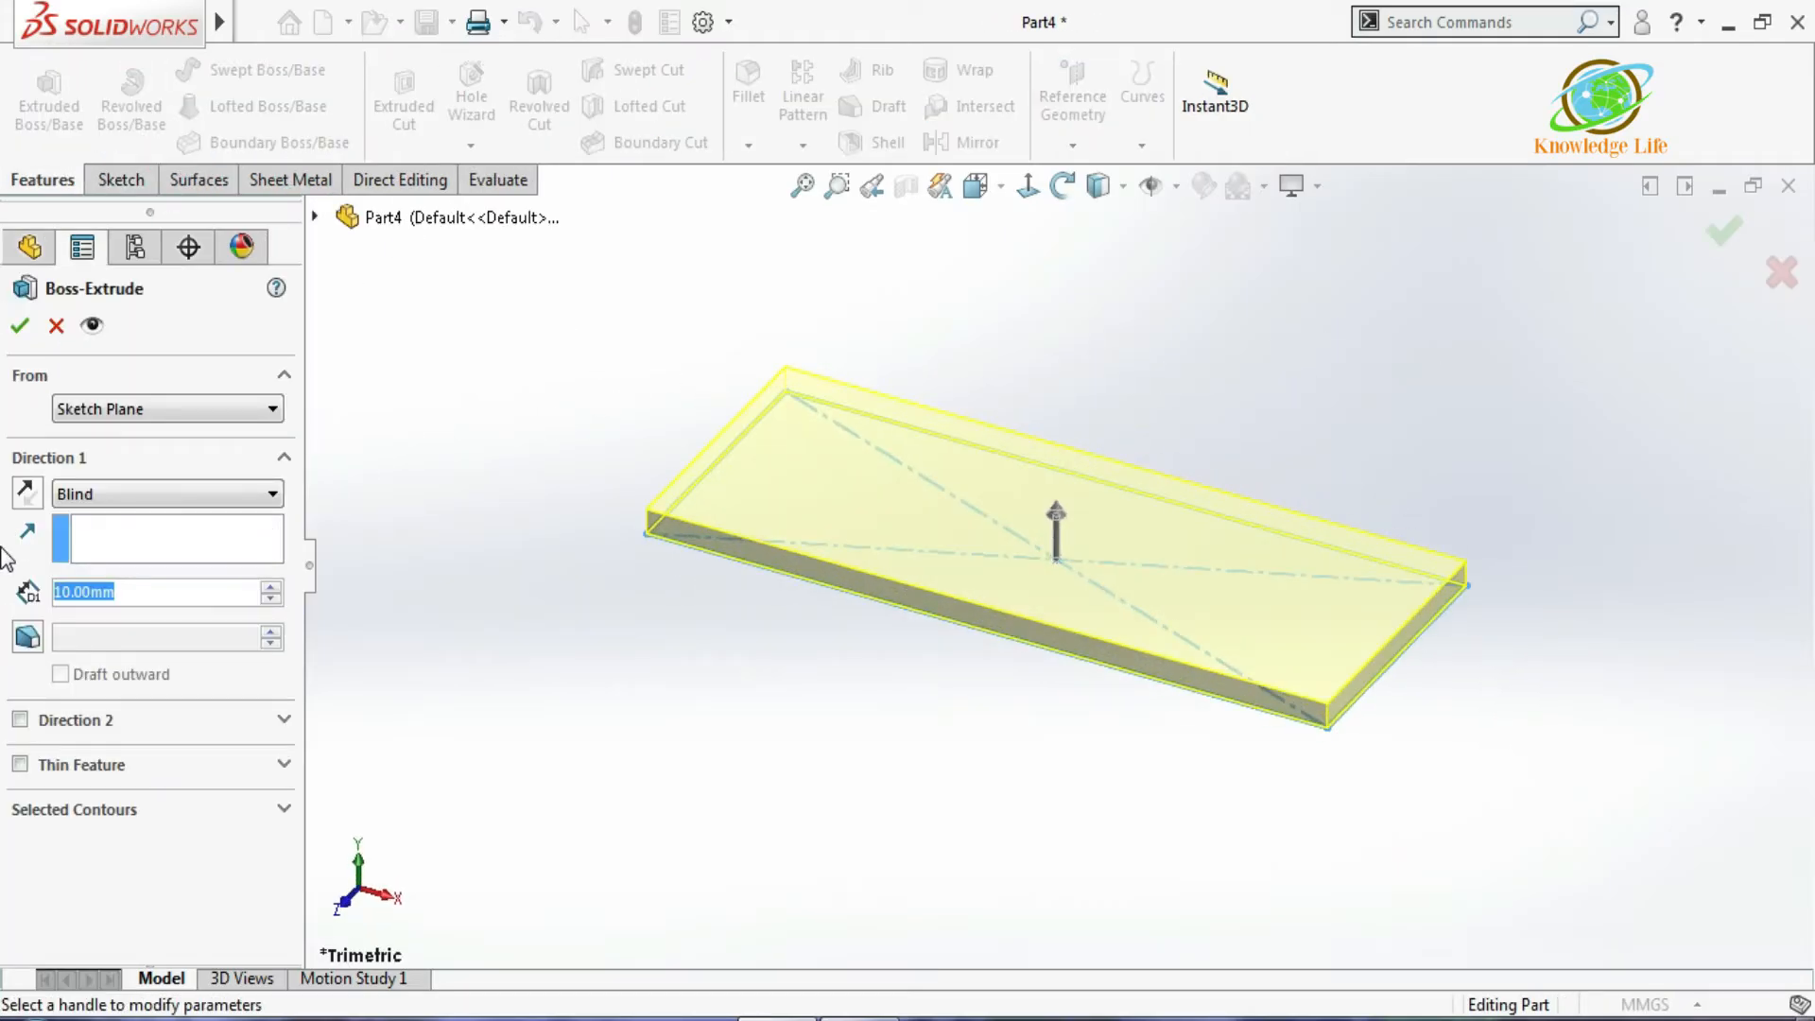
{"action": "type", "text": "60"}
{"action": "key", "text": "Return"}
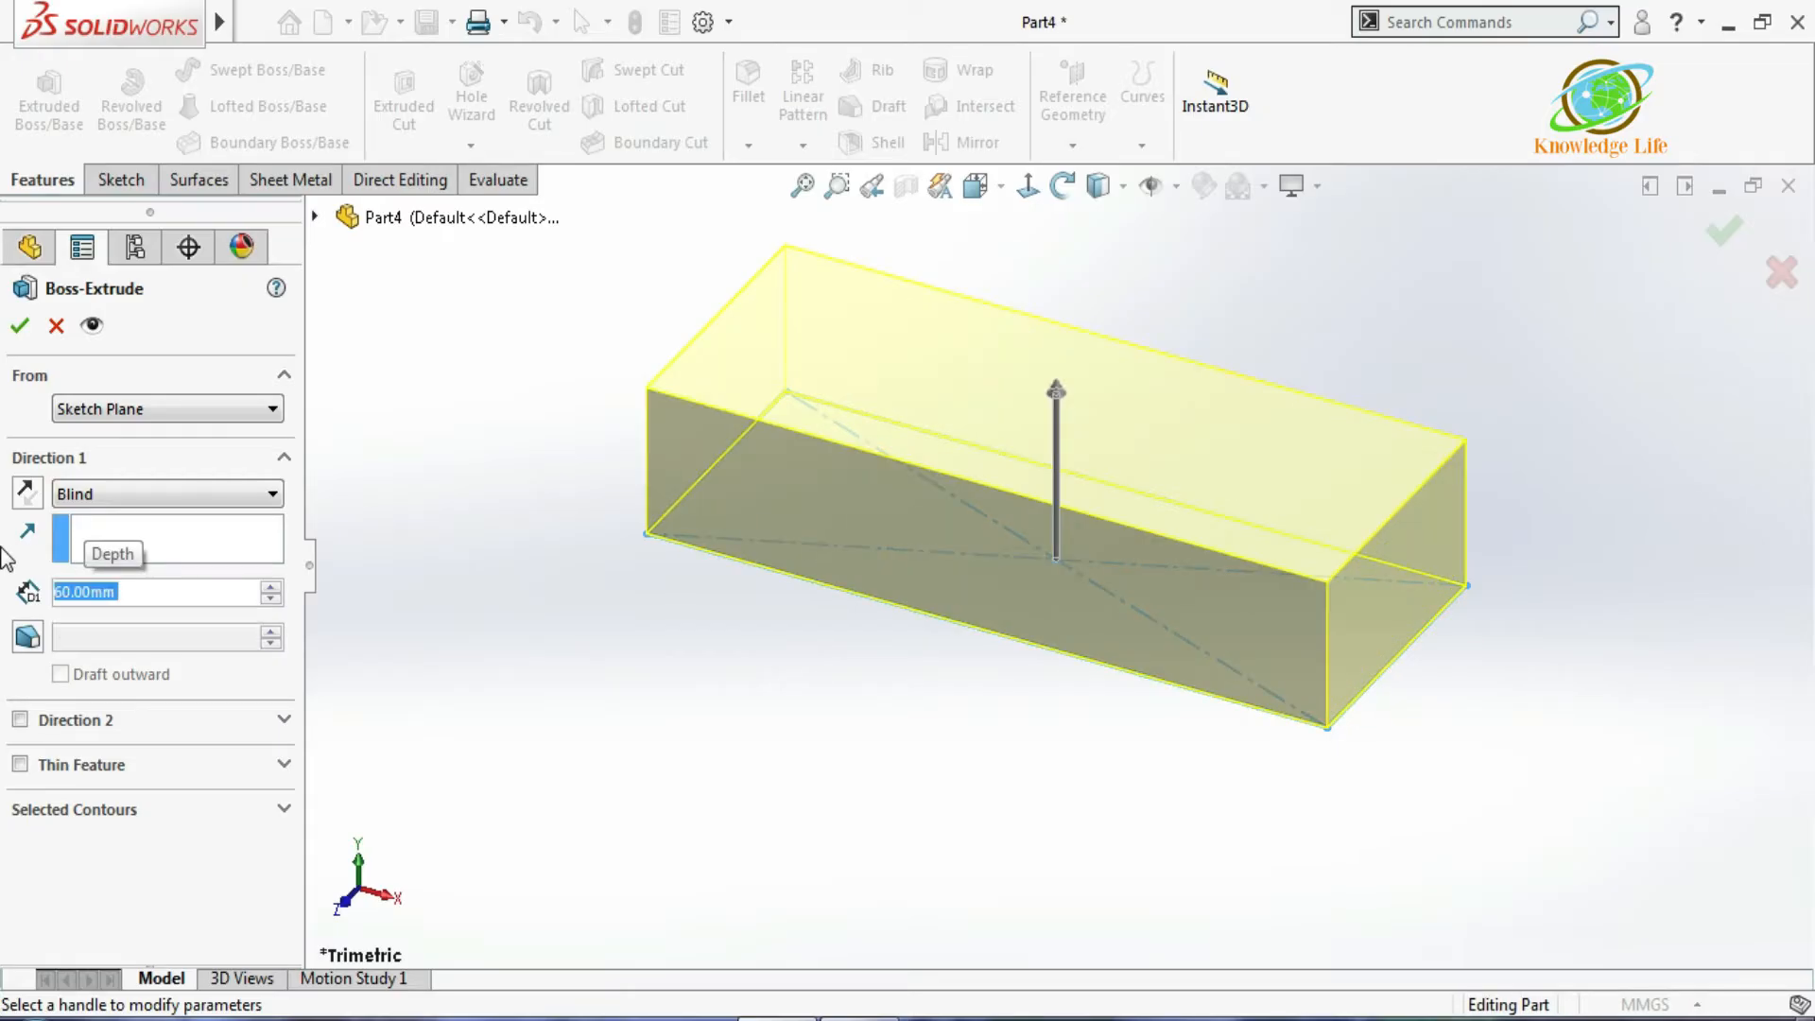
{"action": "left_click", "coordinate": [19, 327]}
Edit the extrusion's base sketch, round all four rectangle corners with 3 mm sketch fillets, and exit the sketch.
{"action": "middle_click_drag", "start_coordinate": [696, 538], "coordinate": [851, 586]}
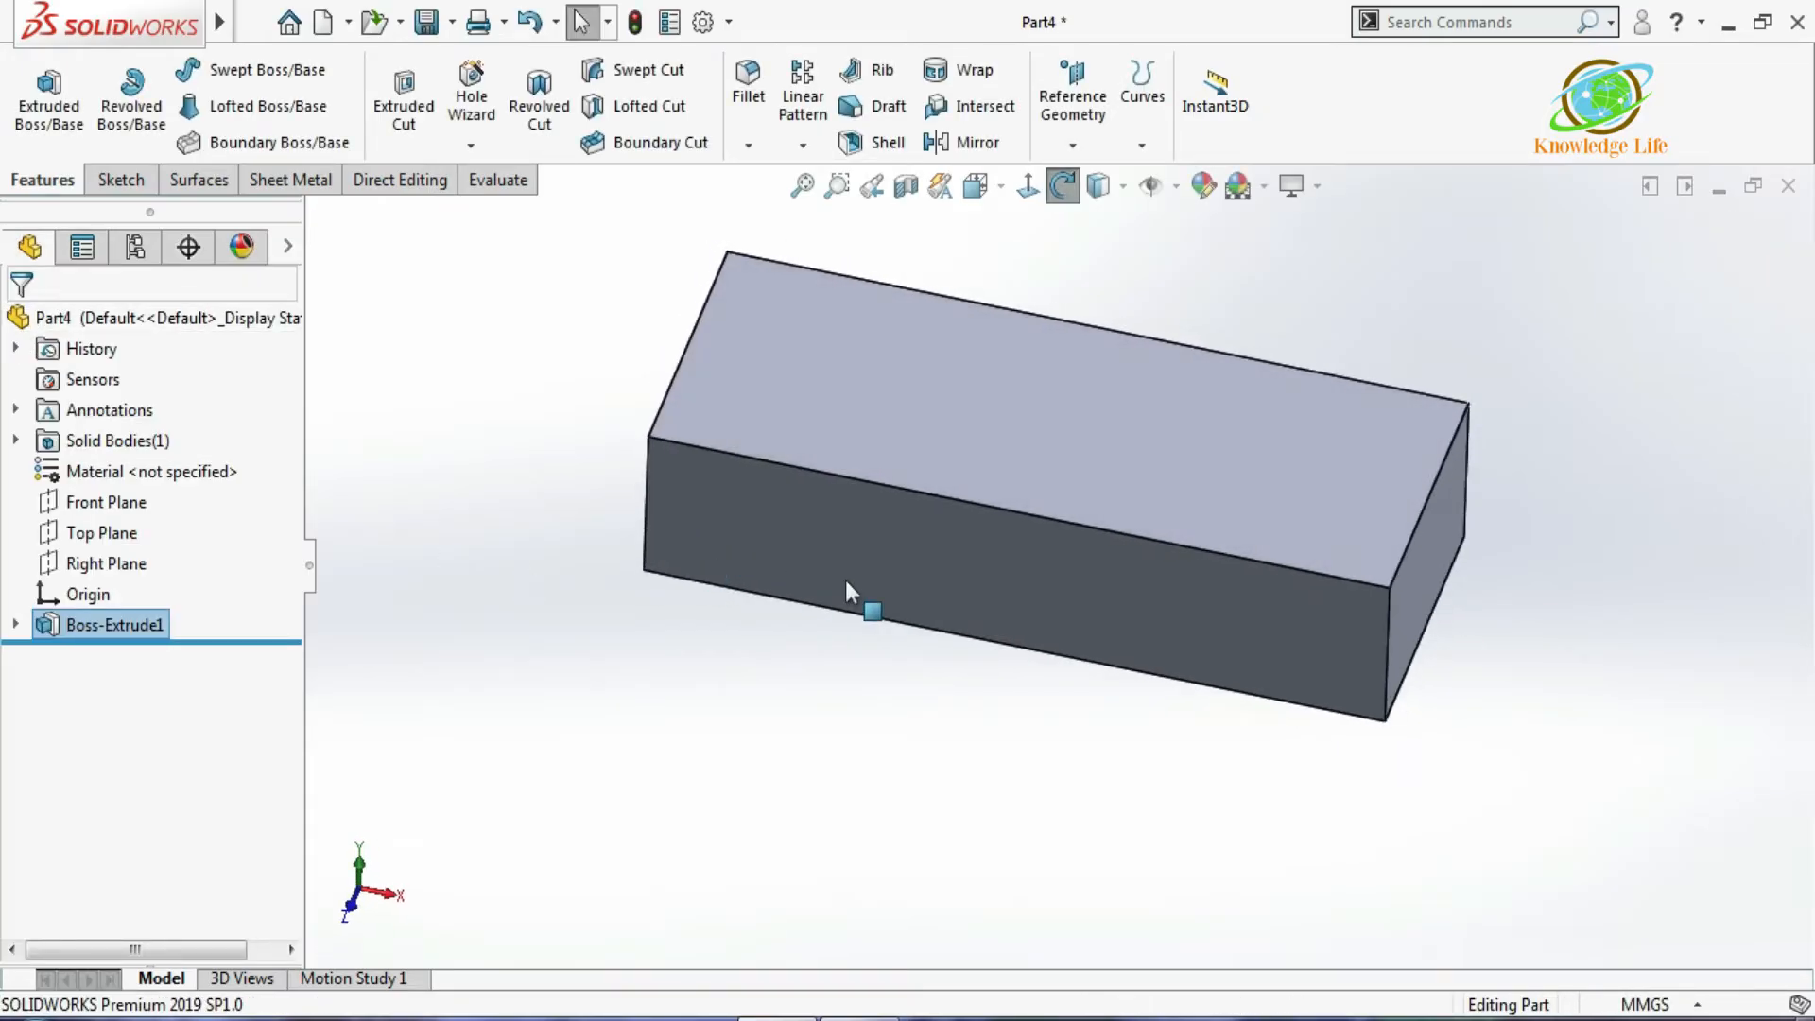
{"action": "middle_click_drag", "start_coordinate": [1130, 584], "coordinate": [1078, 445]}
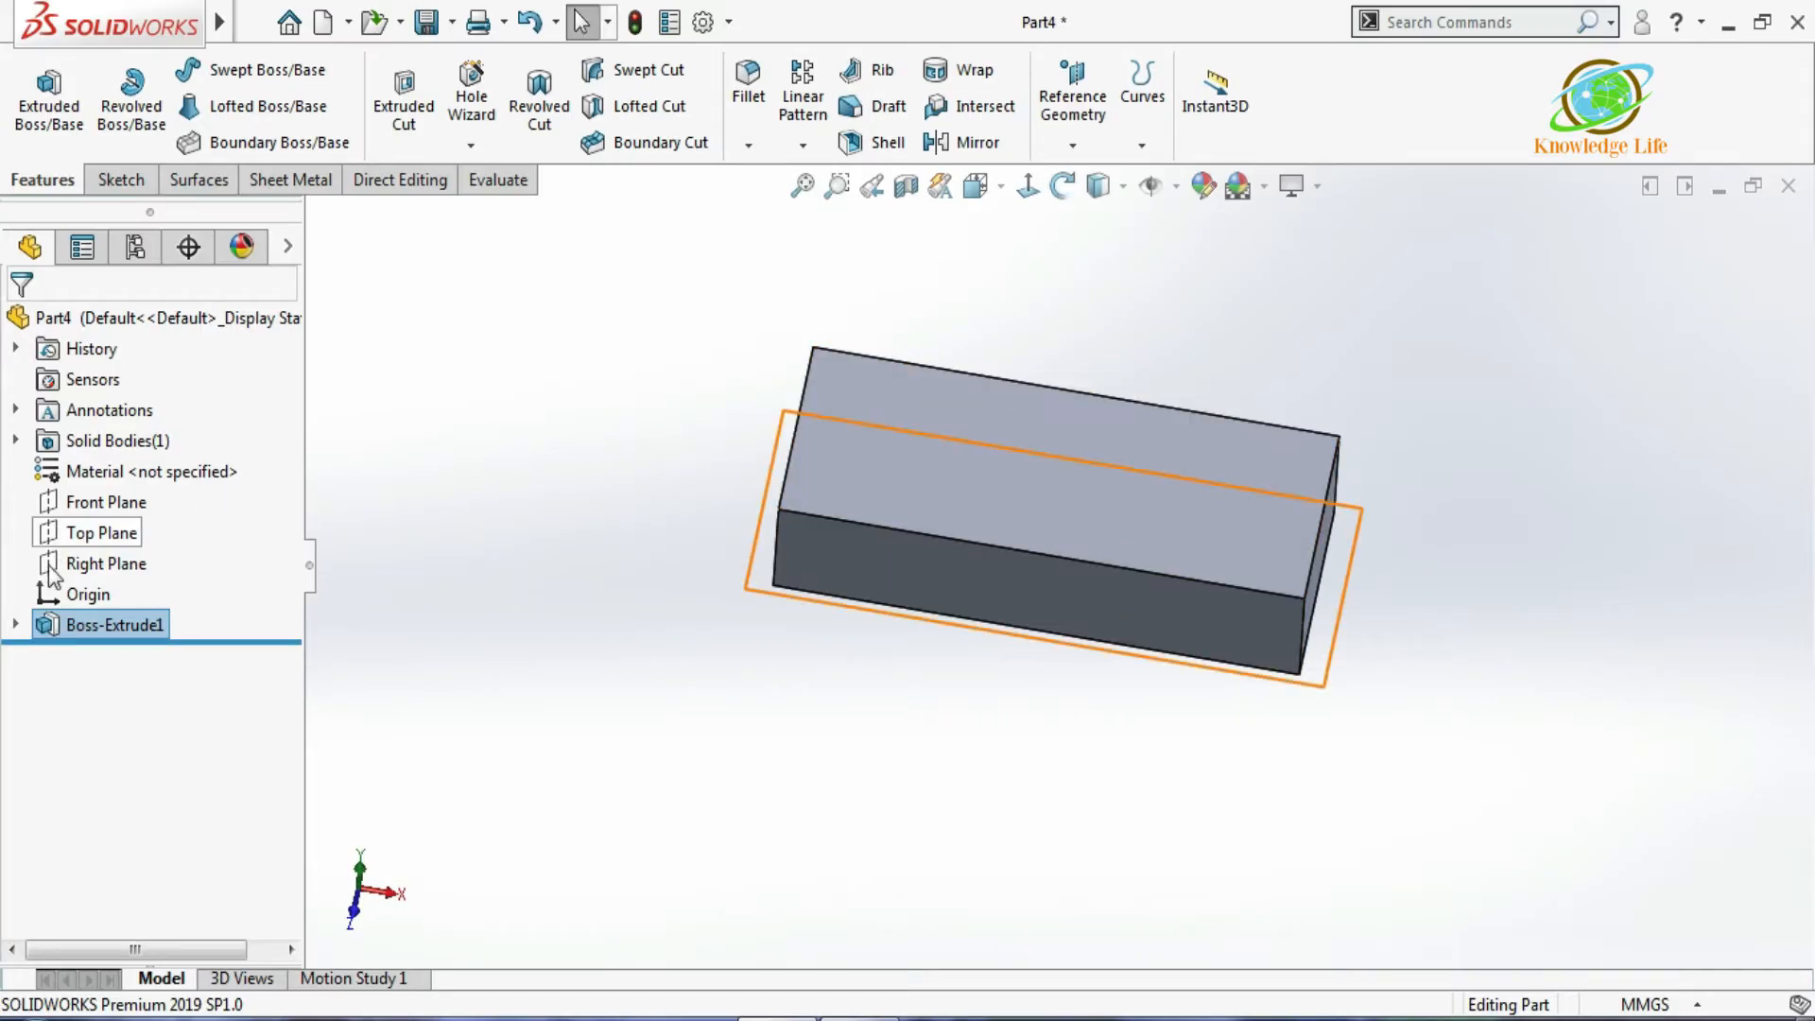
{"action": "left_click", "coordinate": [15, 626]}
{"action": "left_click", "coordinate": [121, 655]}
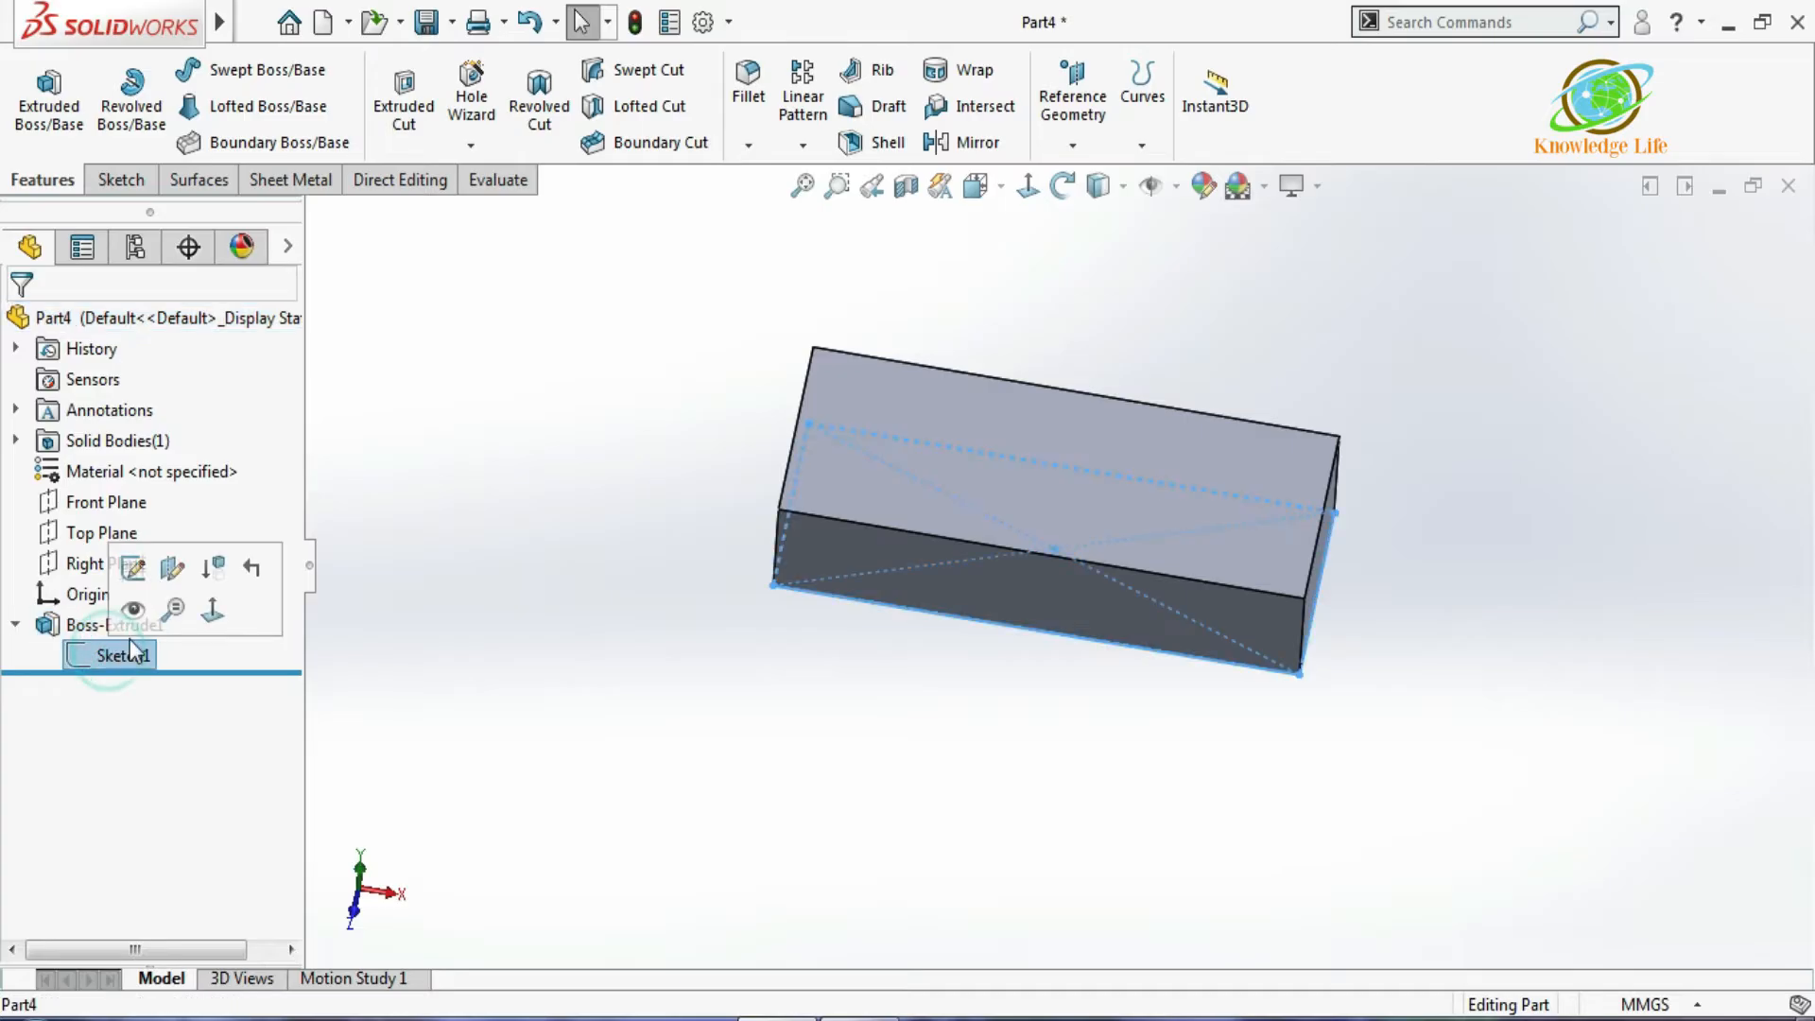
{"action": "left_click", "coordinate": [133, 568]}
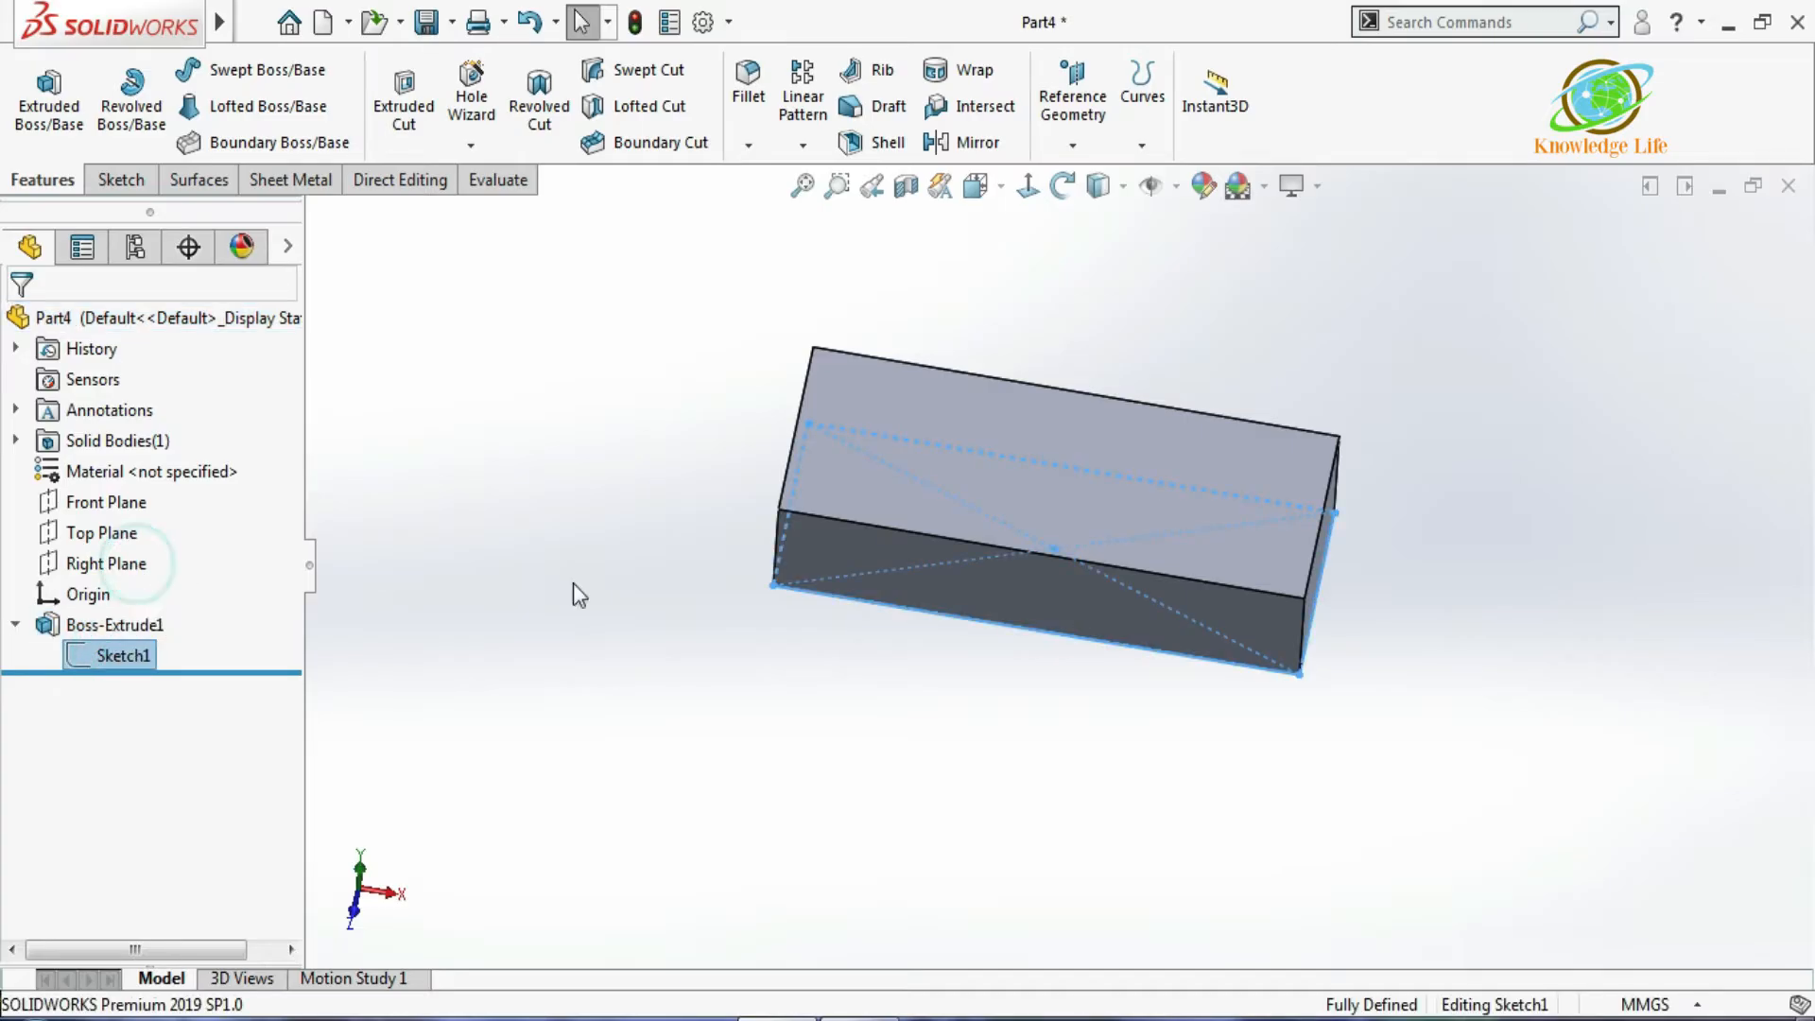
{"action": "left_click", "coordinate": [1027, 187]}
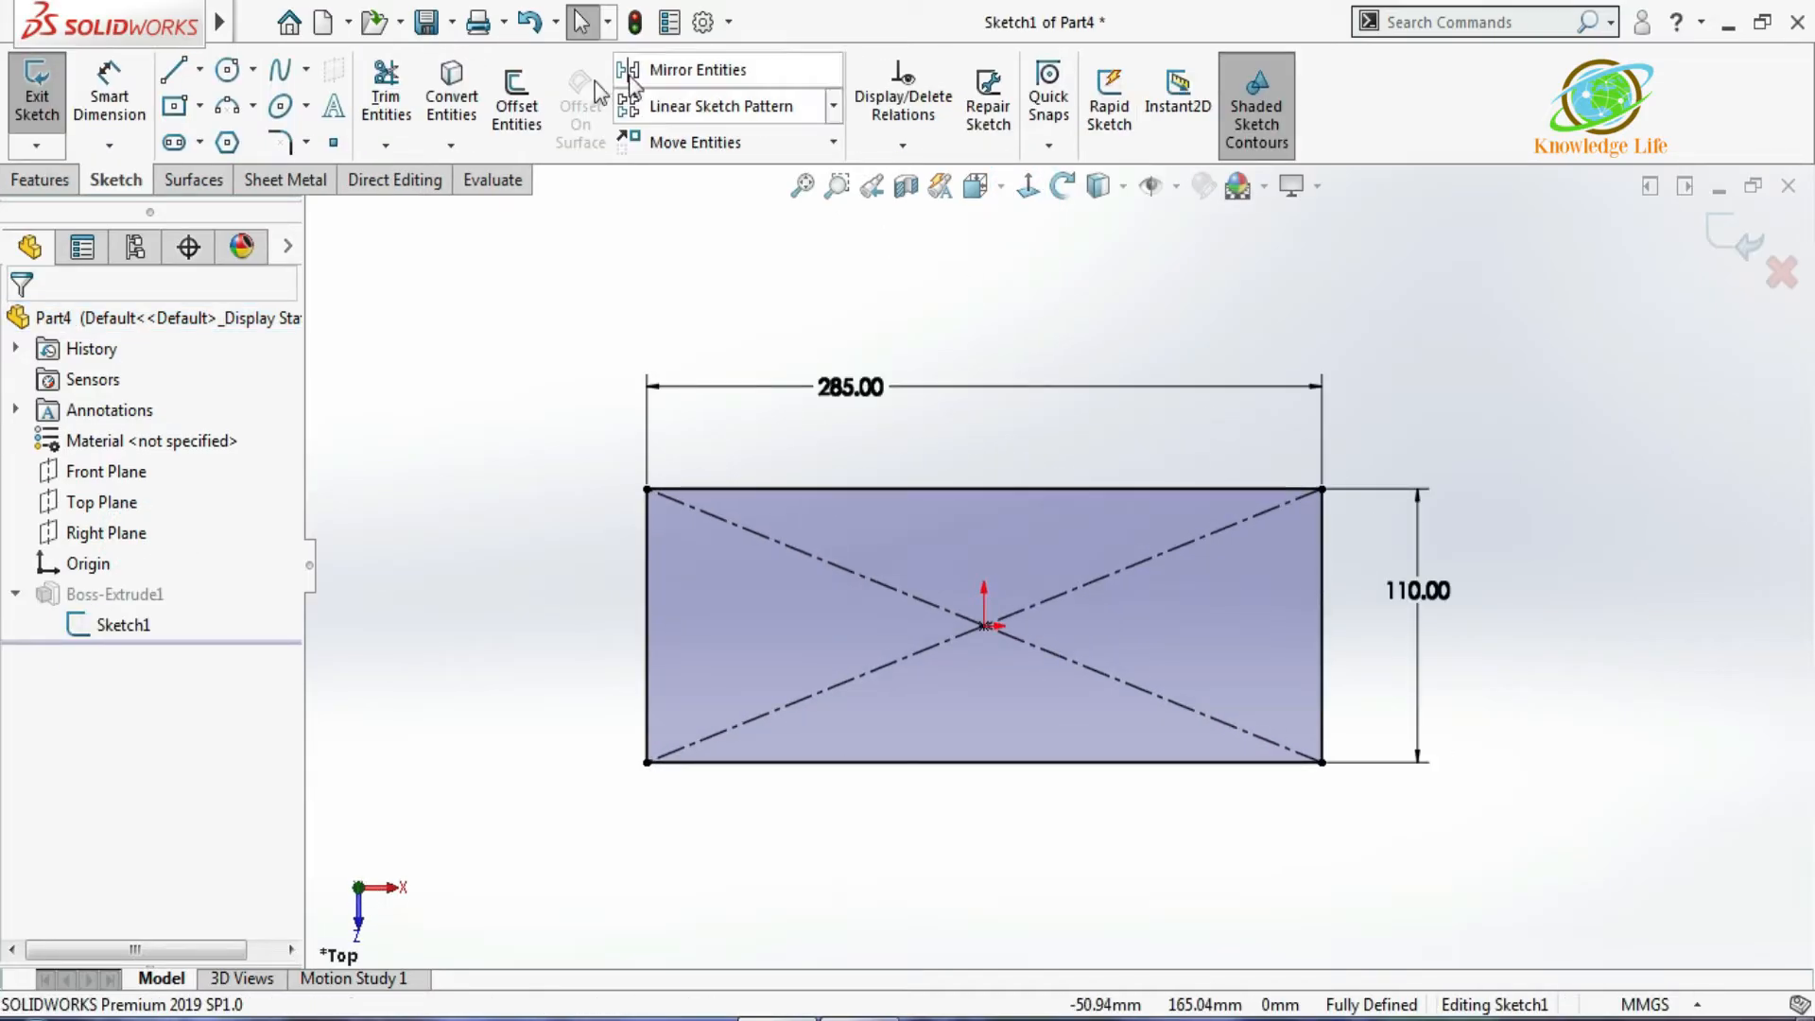
{"action": "left_click", "coordinate": [293, 143]}
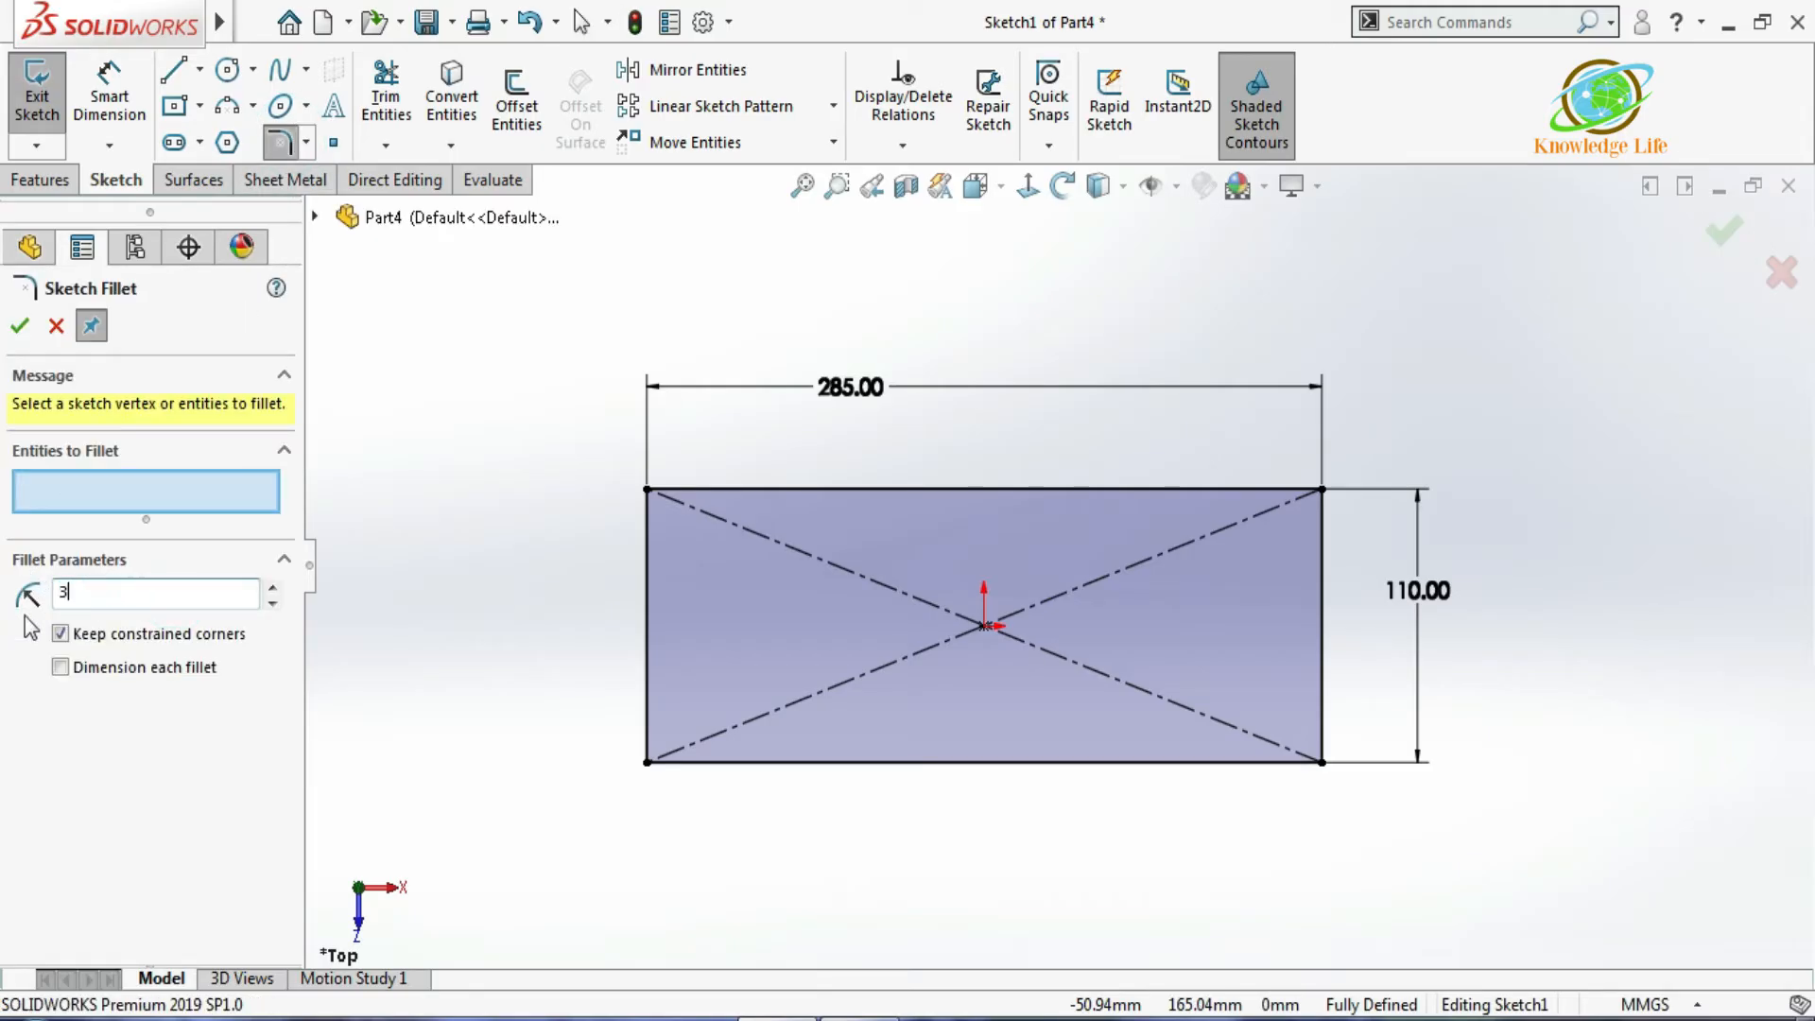
{"action": "left_click_drag", "start_coordinate": [505, 419], "coordinate": [1350, 887]}
{"action": "left_click", "coordinate": [21, 324]}
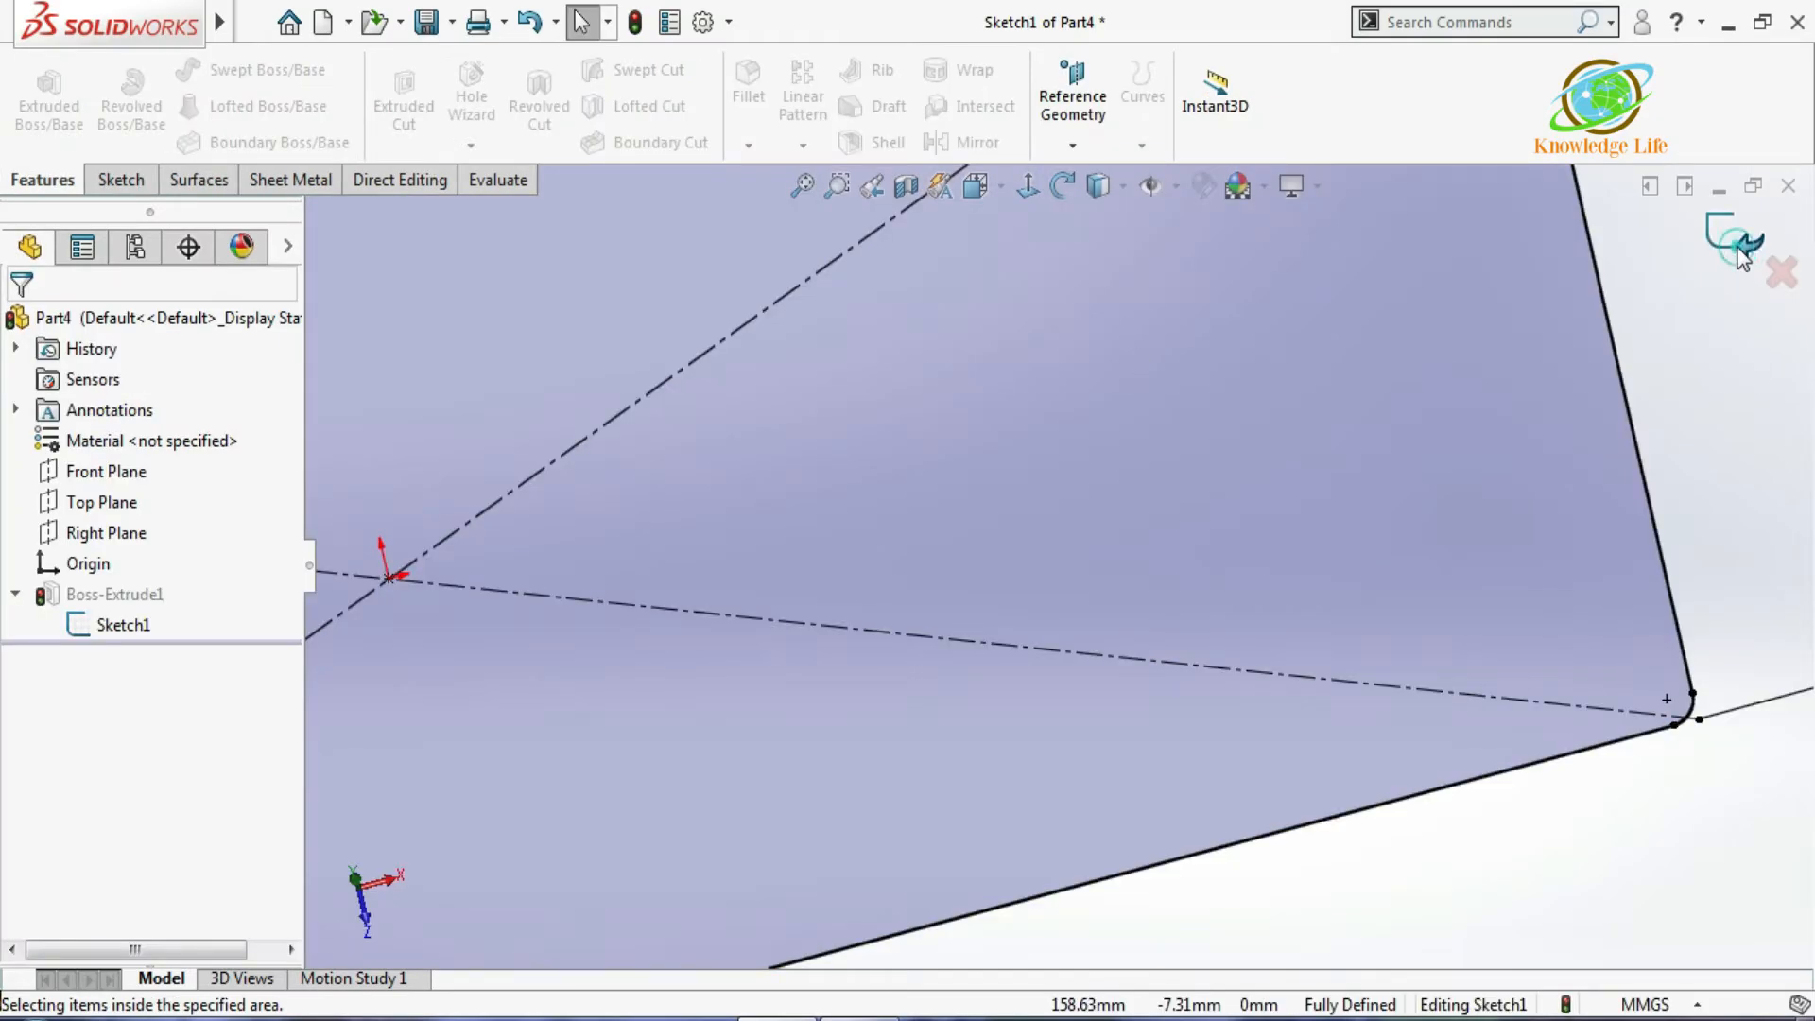
{"action": "left_click", "coordinate": [1739, 248]}
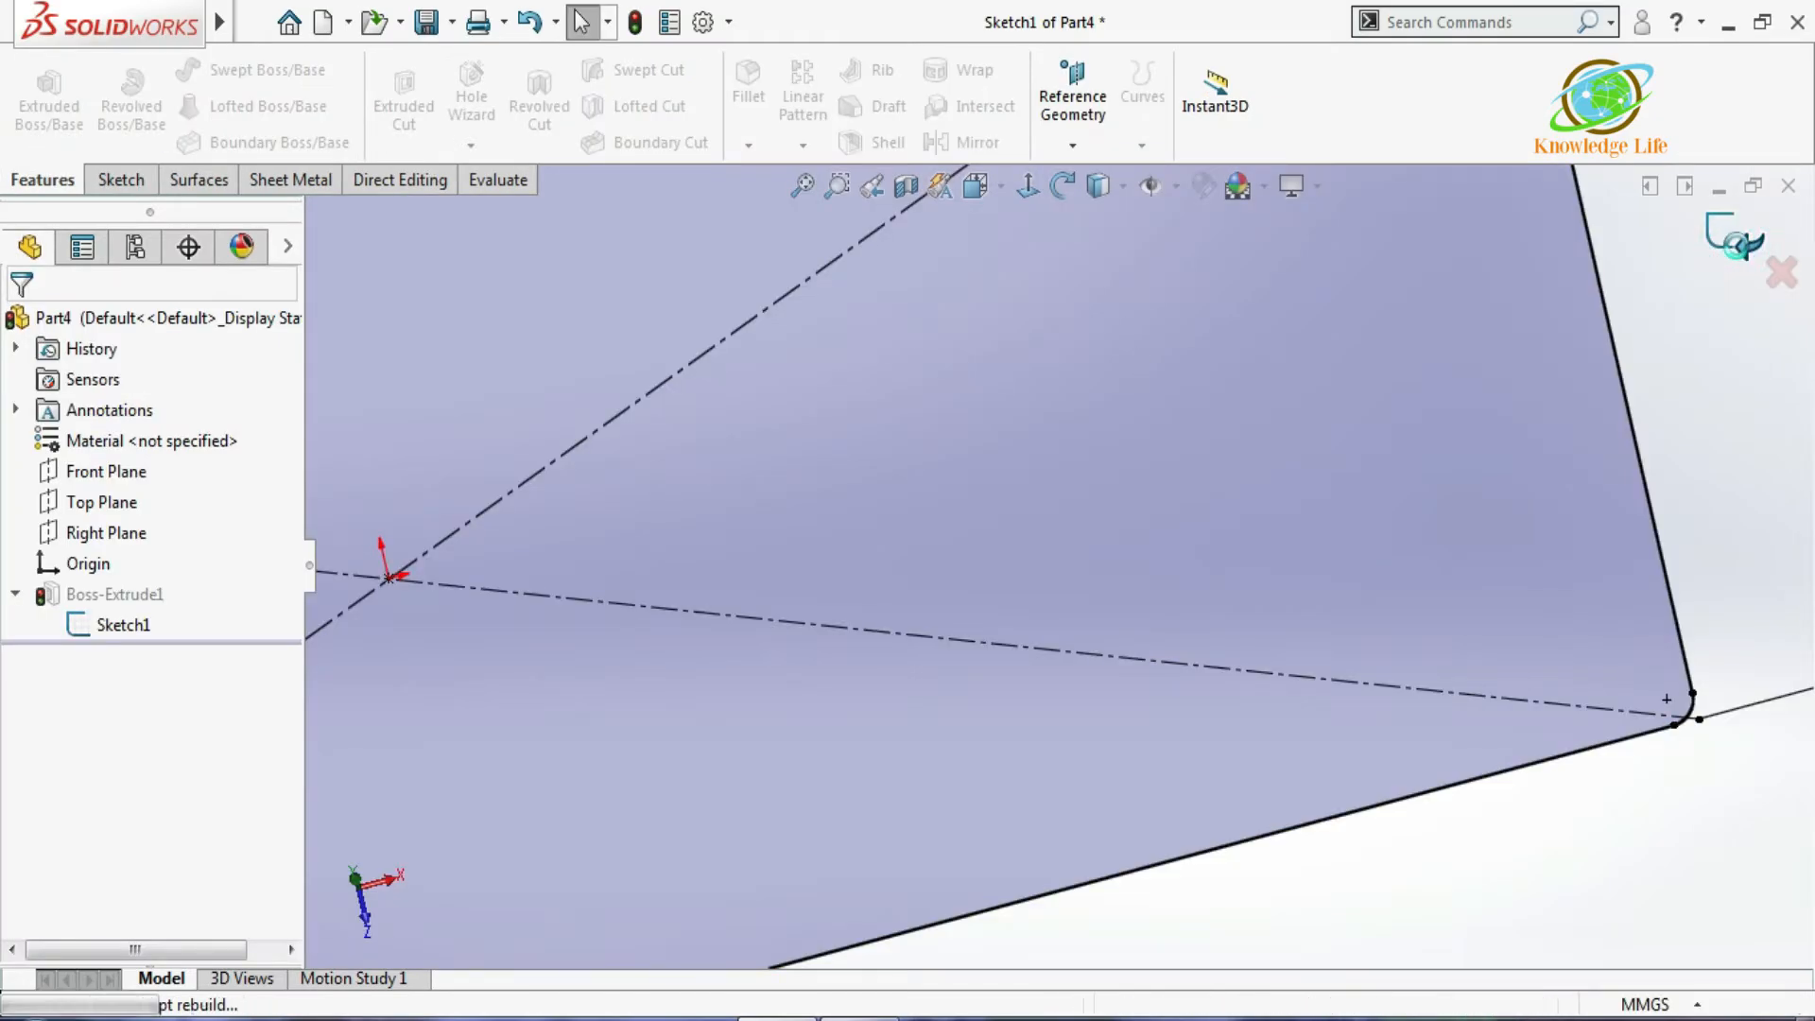
Start a sketch on the block's top face and draw a center rectangle about 32 by 34 mm near the lower-left corner.
{"action": "scroll", "coordinate": [1214, 631], "scroll_direction": "up", "scroll_amount": 5}
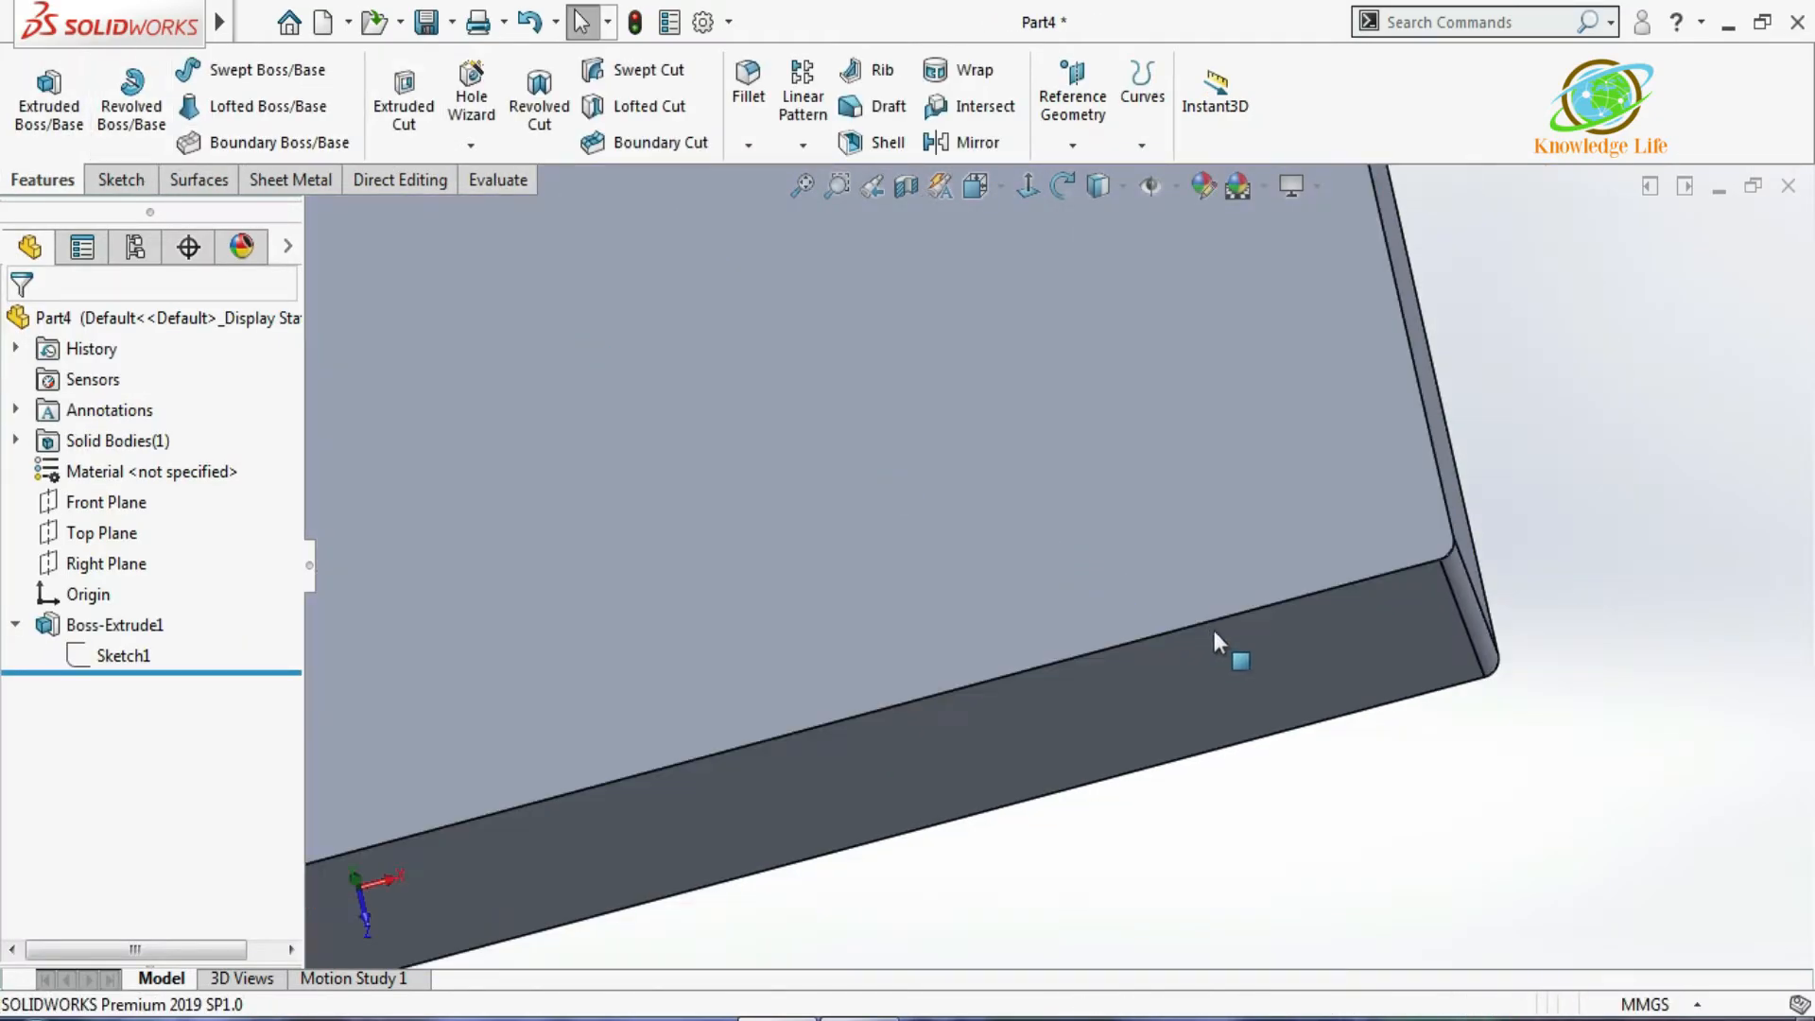
{"action": "middle_click_drag", "start_coordinate": [1431, 786], "coordinate": [1301, 659]}
{"action": "left_click", "coordinate": [635, 467]}
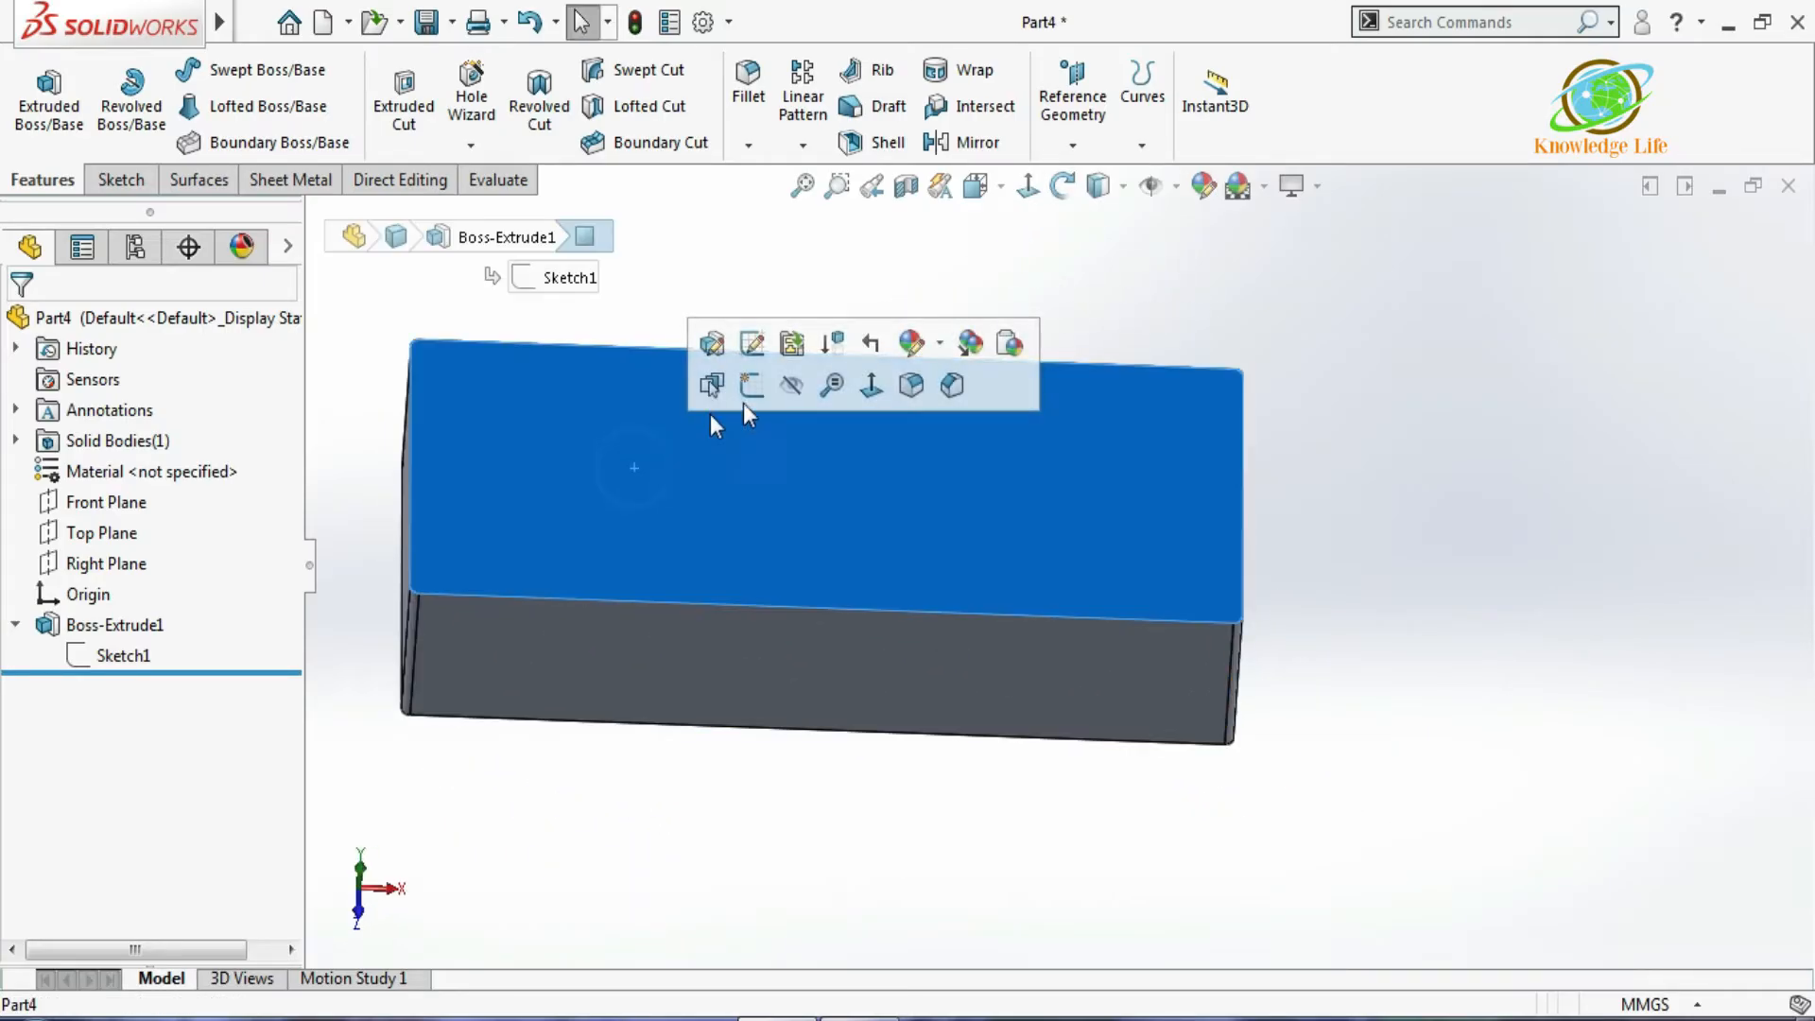
{"action": "left_click", "coordinate": [751, 382]}
{"action": "left_click", "coordinate": [1004, 200]}
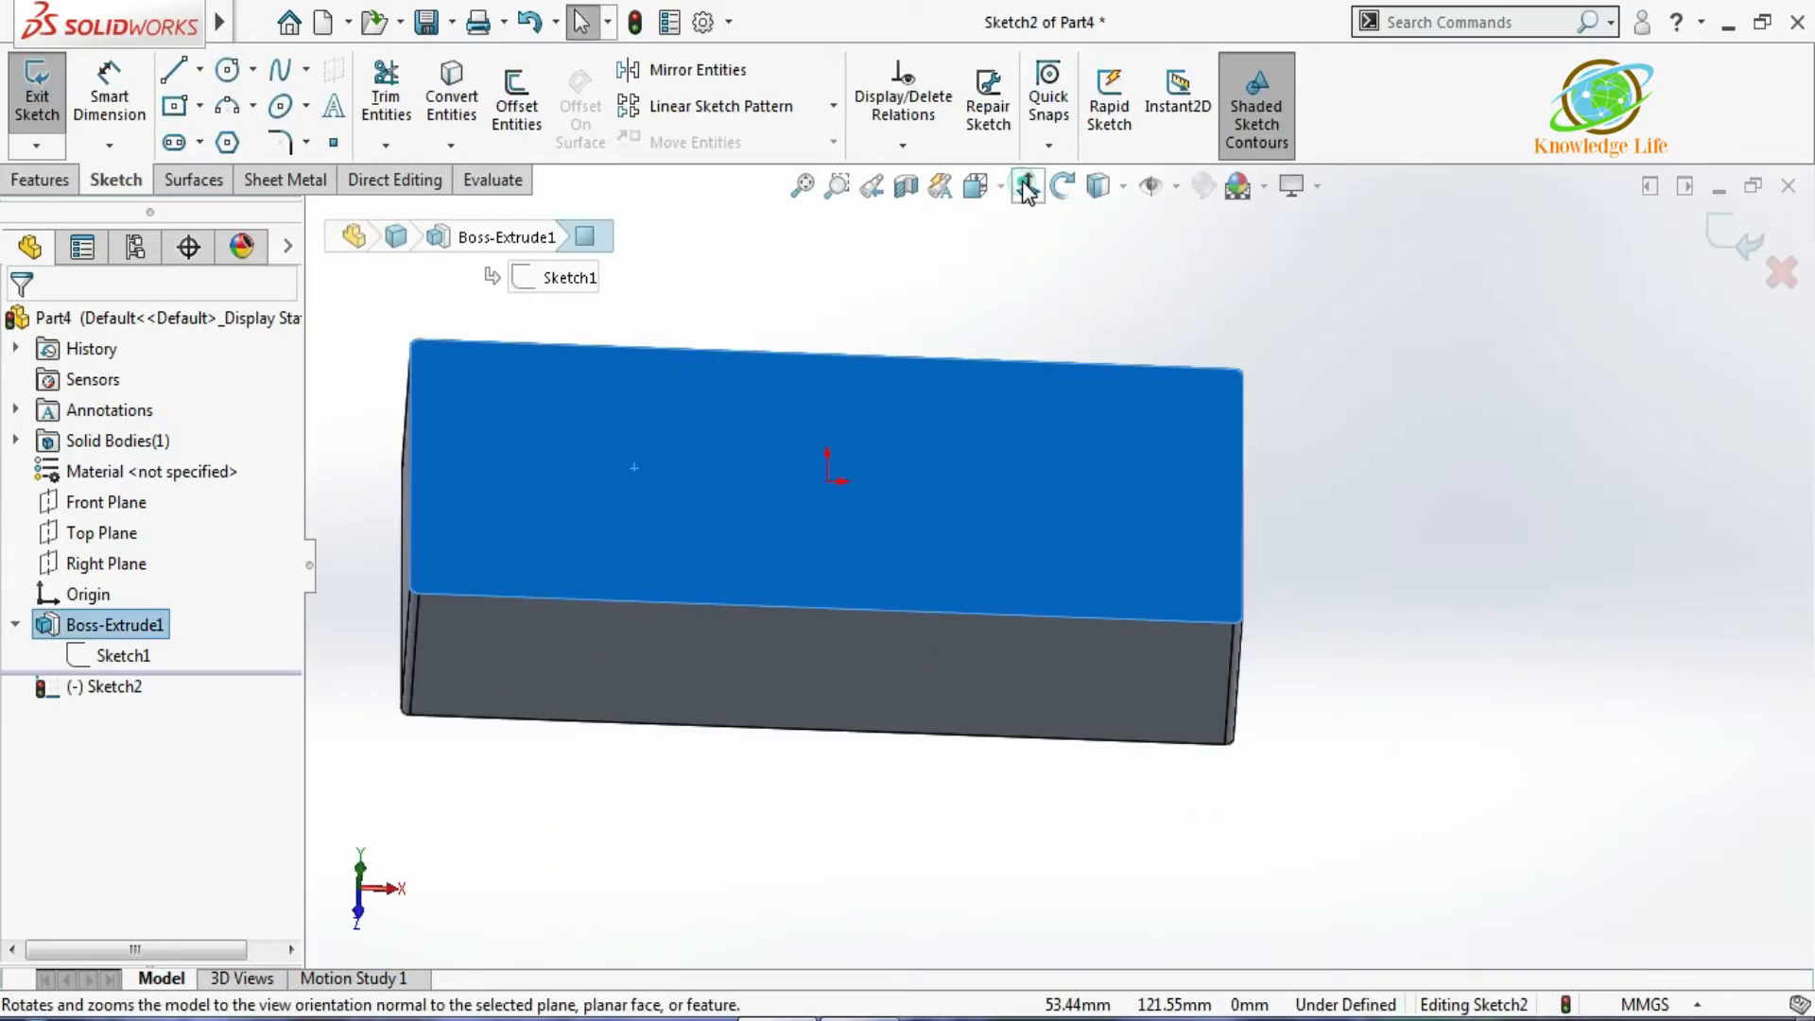
{"action": "left_click", "coordinate": [1012, 231]}
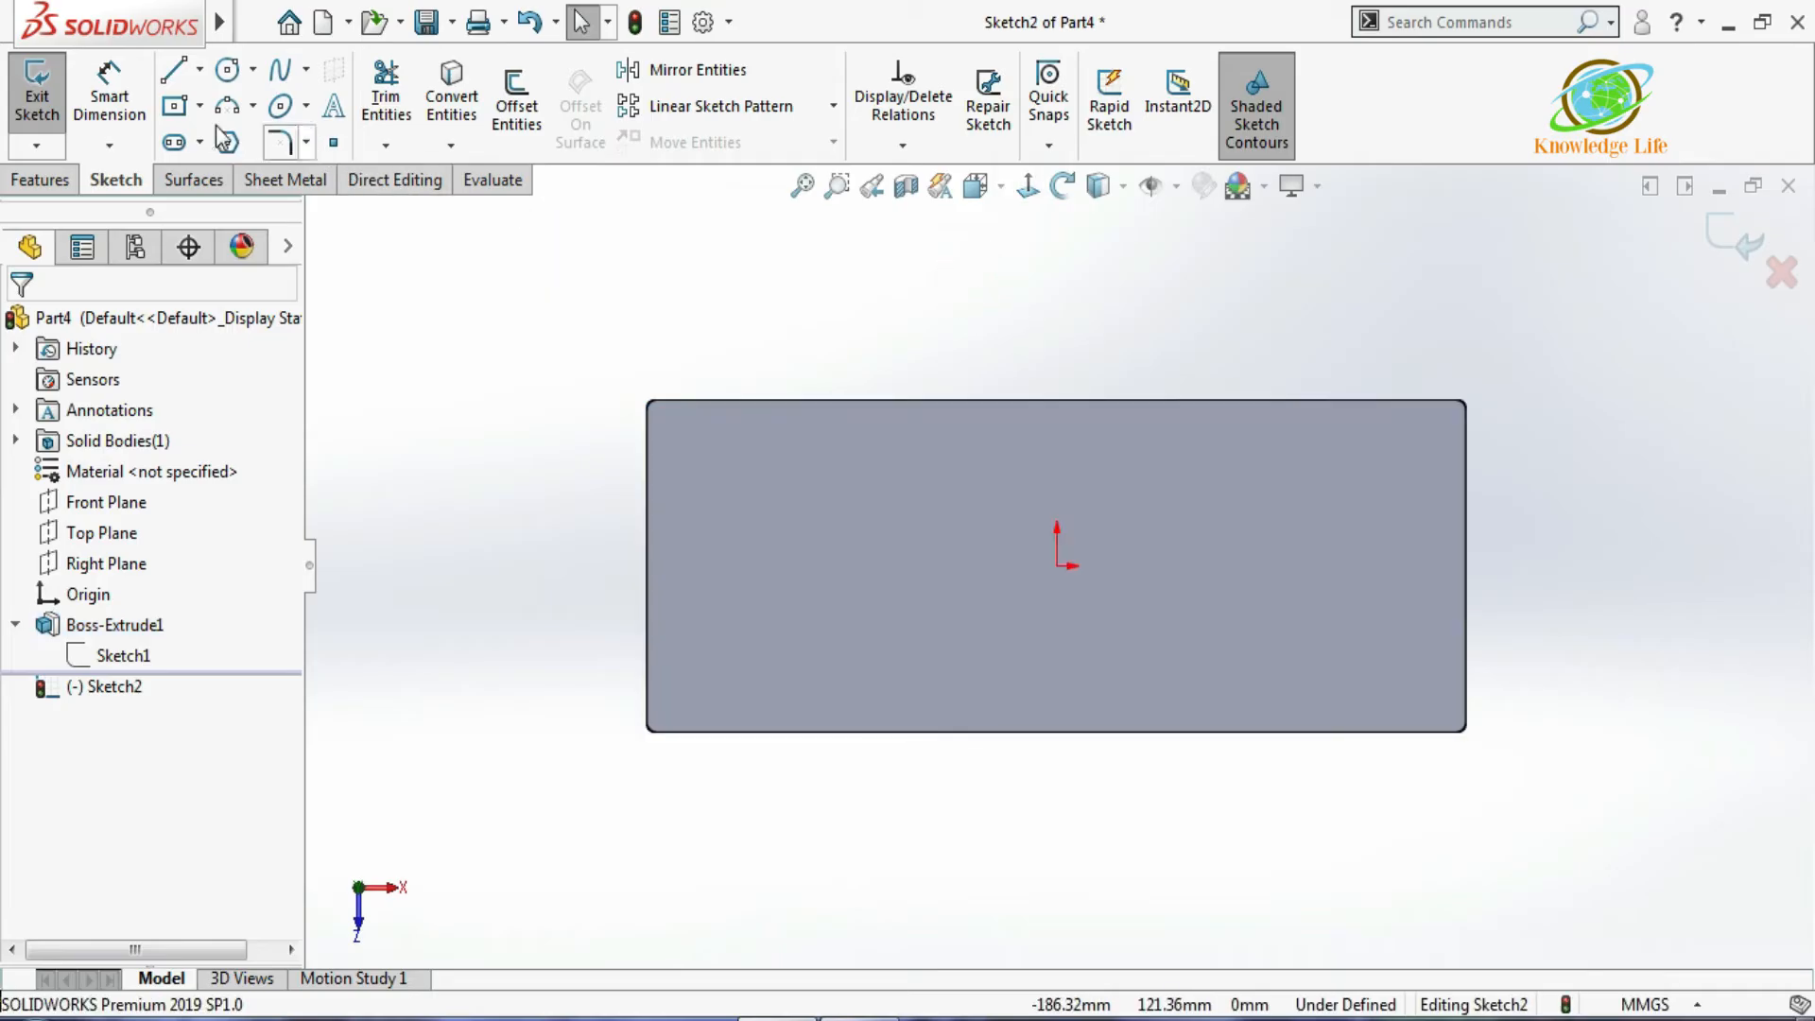
{"action": "left_click", "coordinate": [176, 106]}
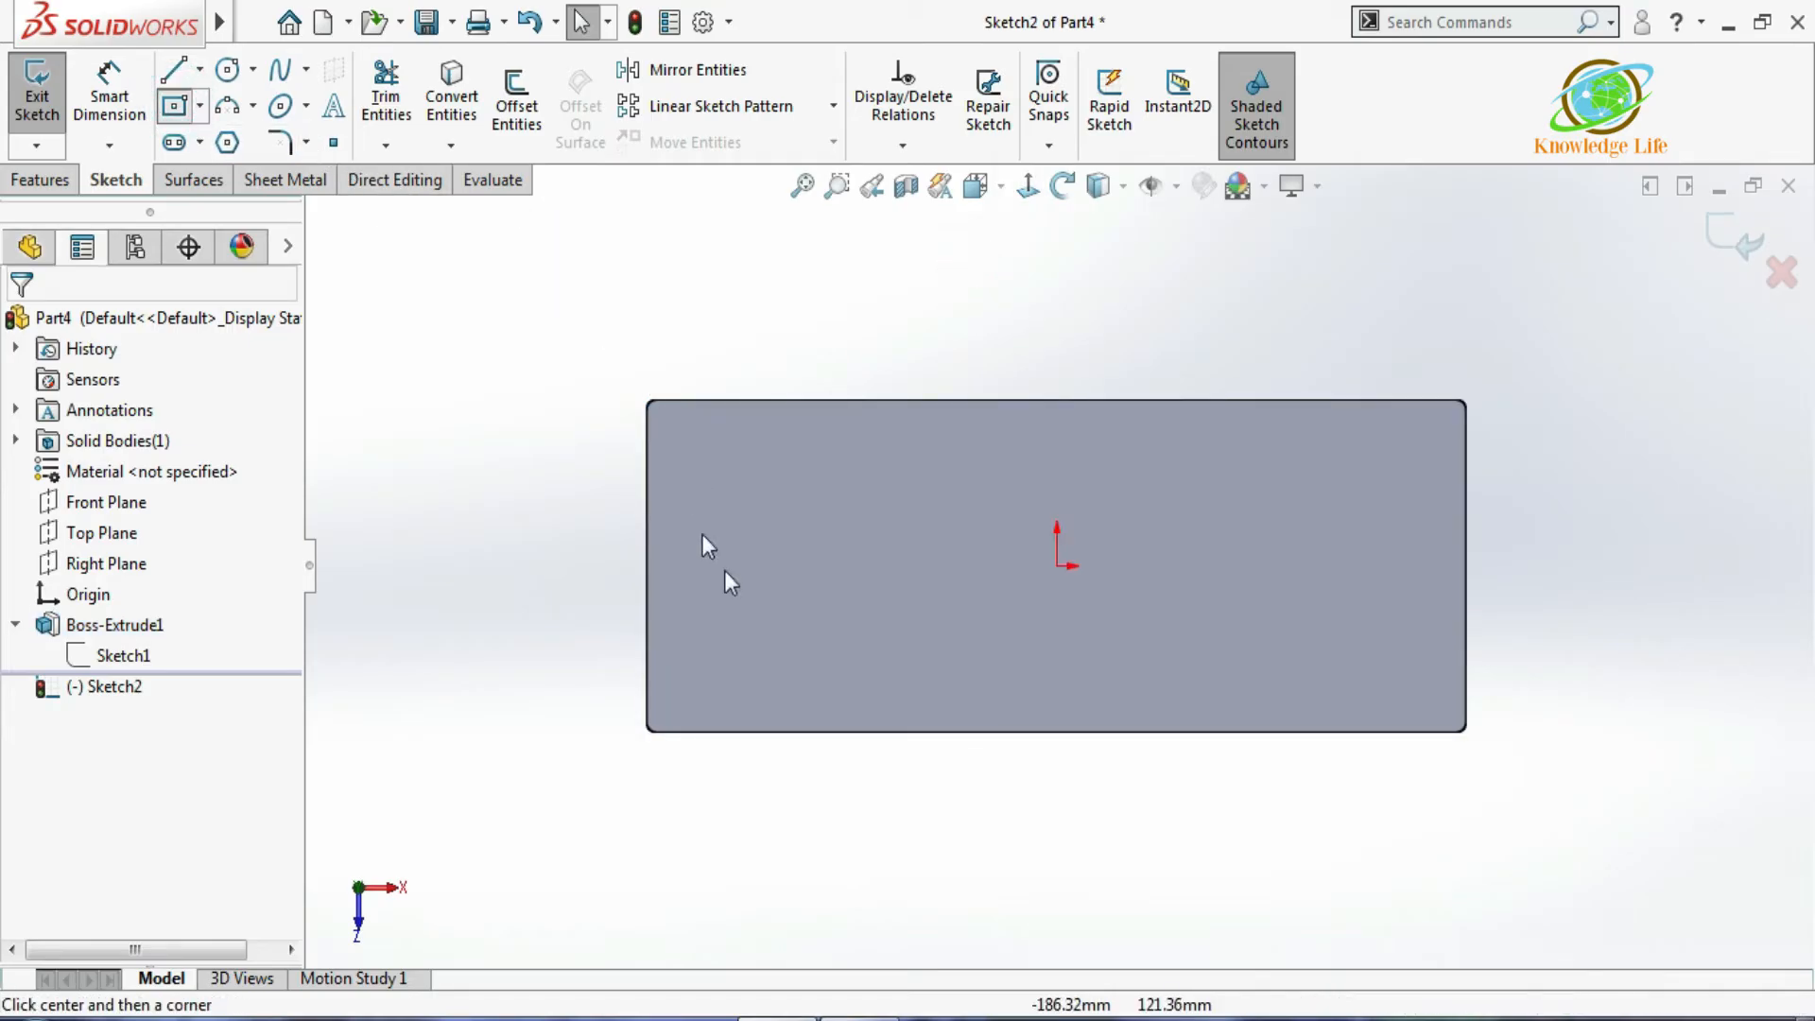
{"action": "left_click", "coordinate": [734, 665]}
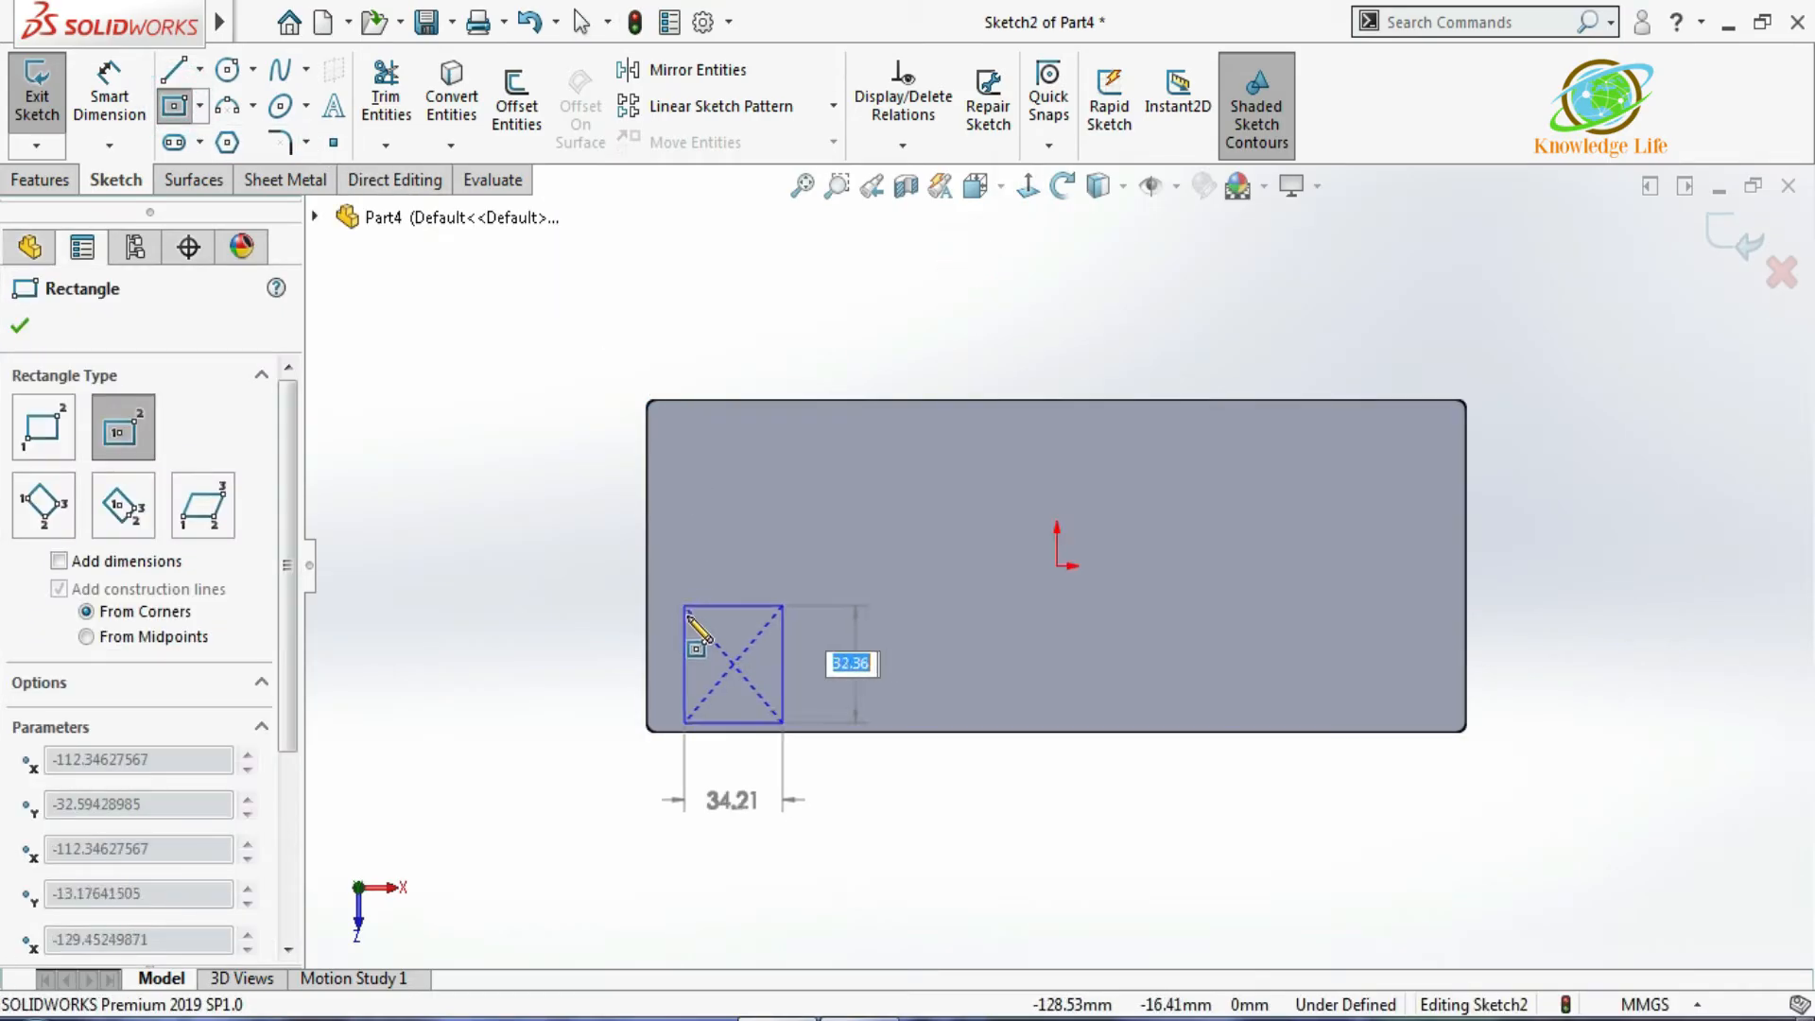
{"action": "key", "text": "Return"}
Dimension the small rectangle to 30 mm wide and 45 mm high.
{"action": "left_click", "coordinate": [109, 94]}
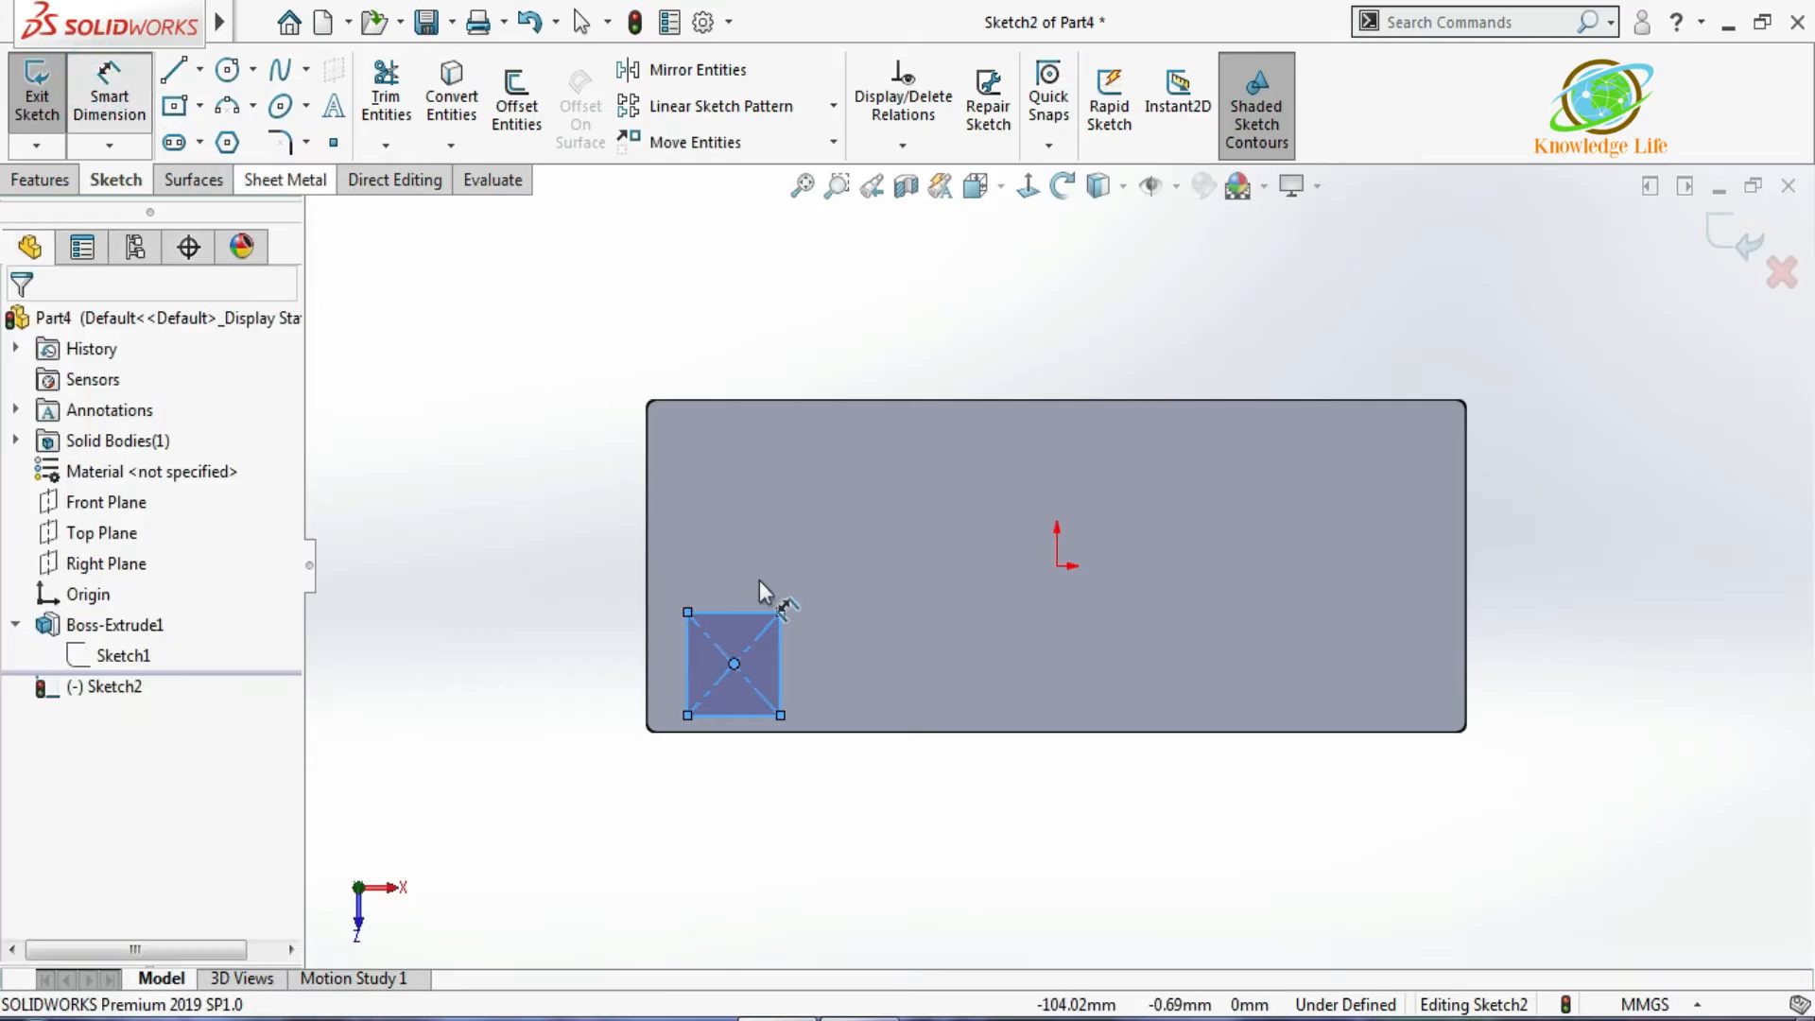
{"action": "left_click", "coordinate": [739, 612]}
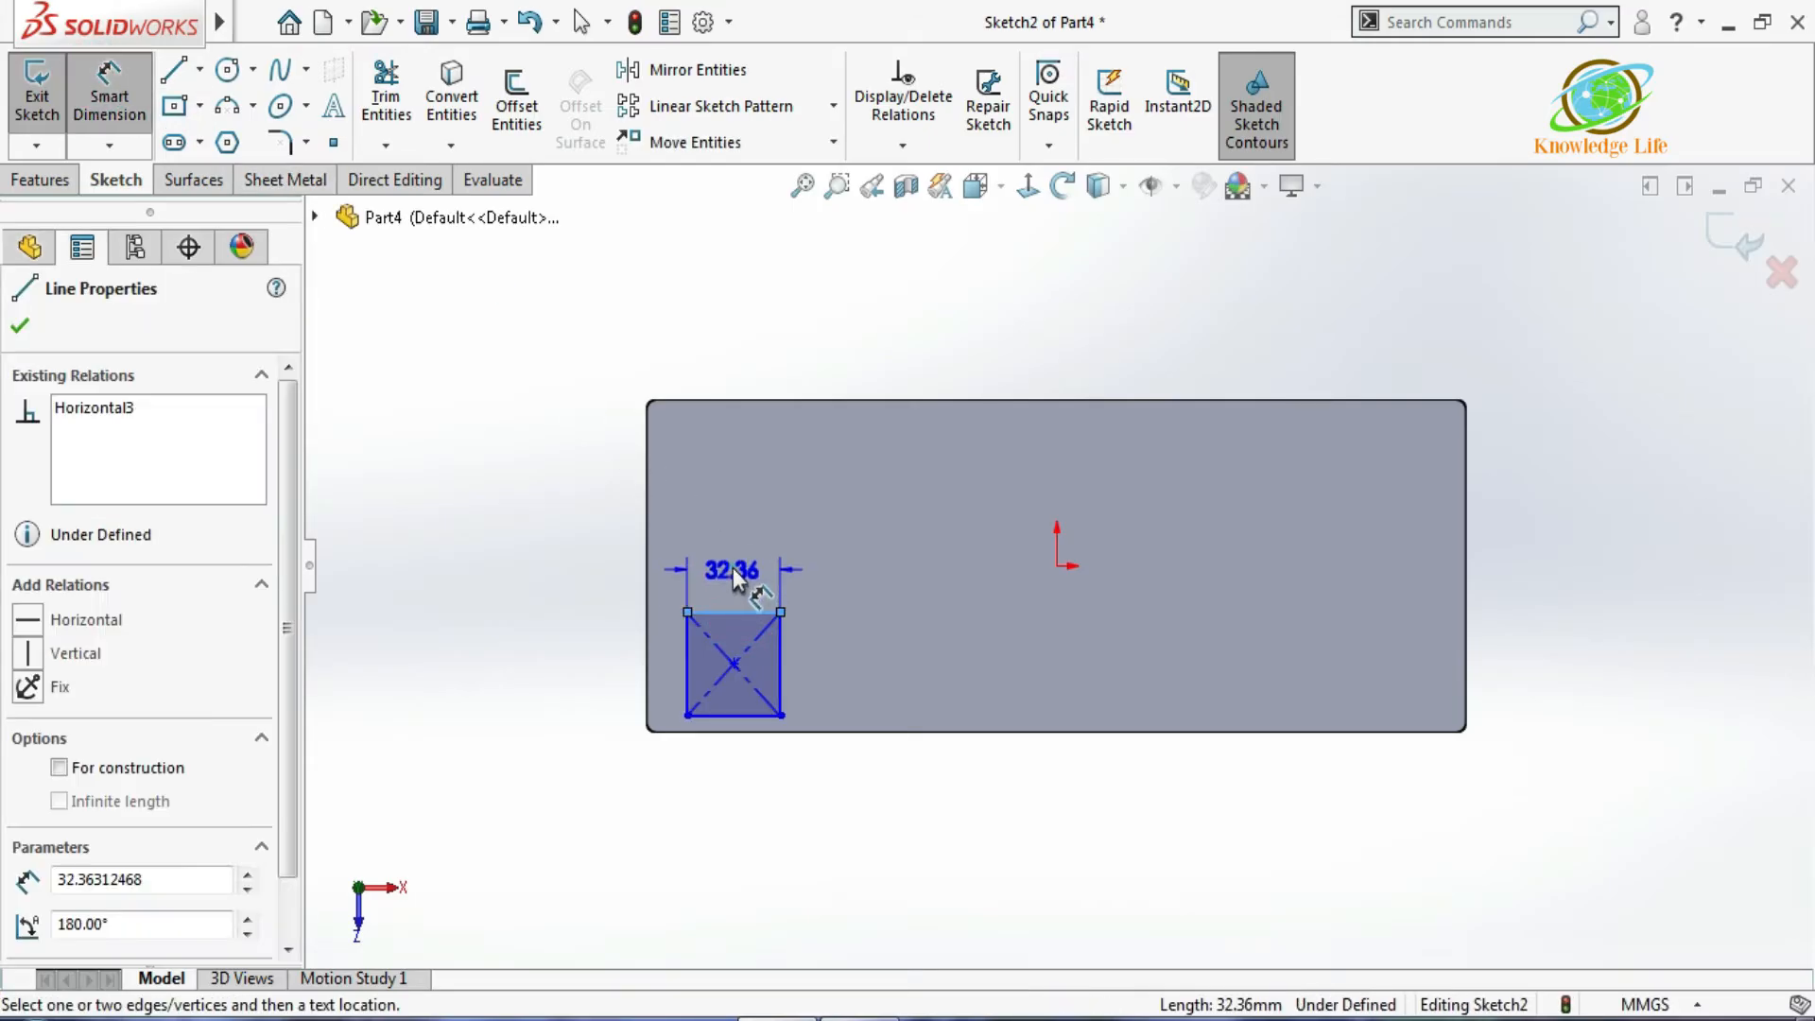
{"action": "left_click", "coordinate": [733, 567]}
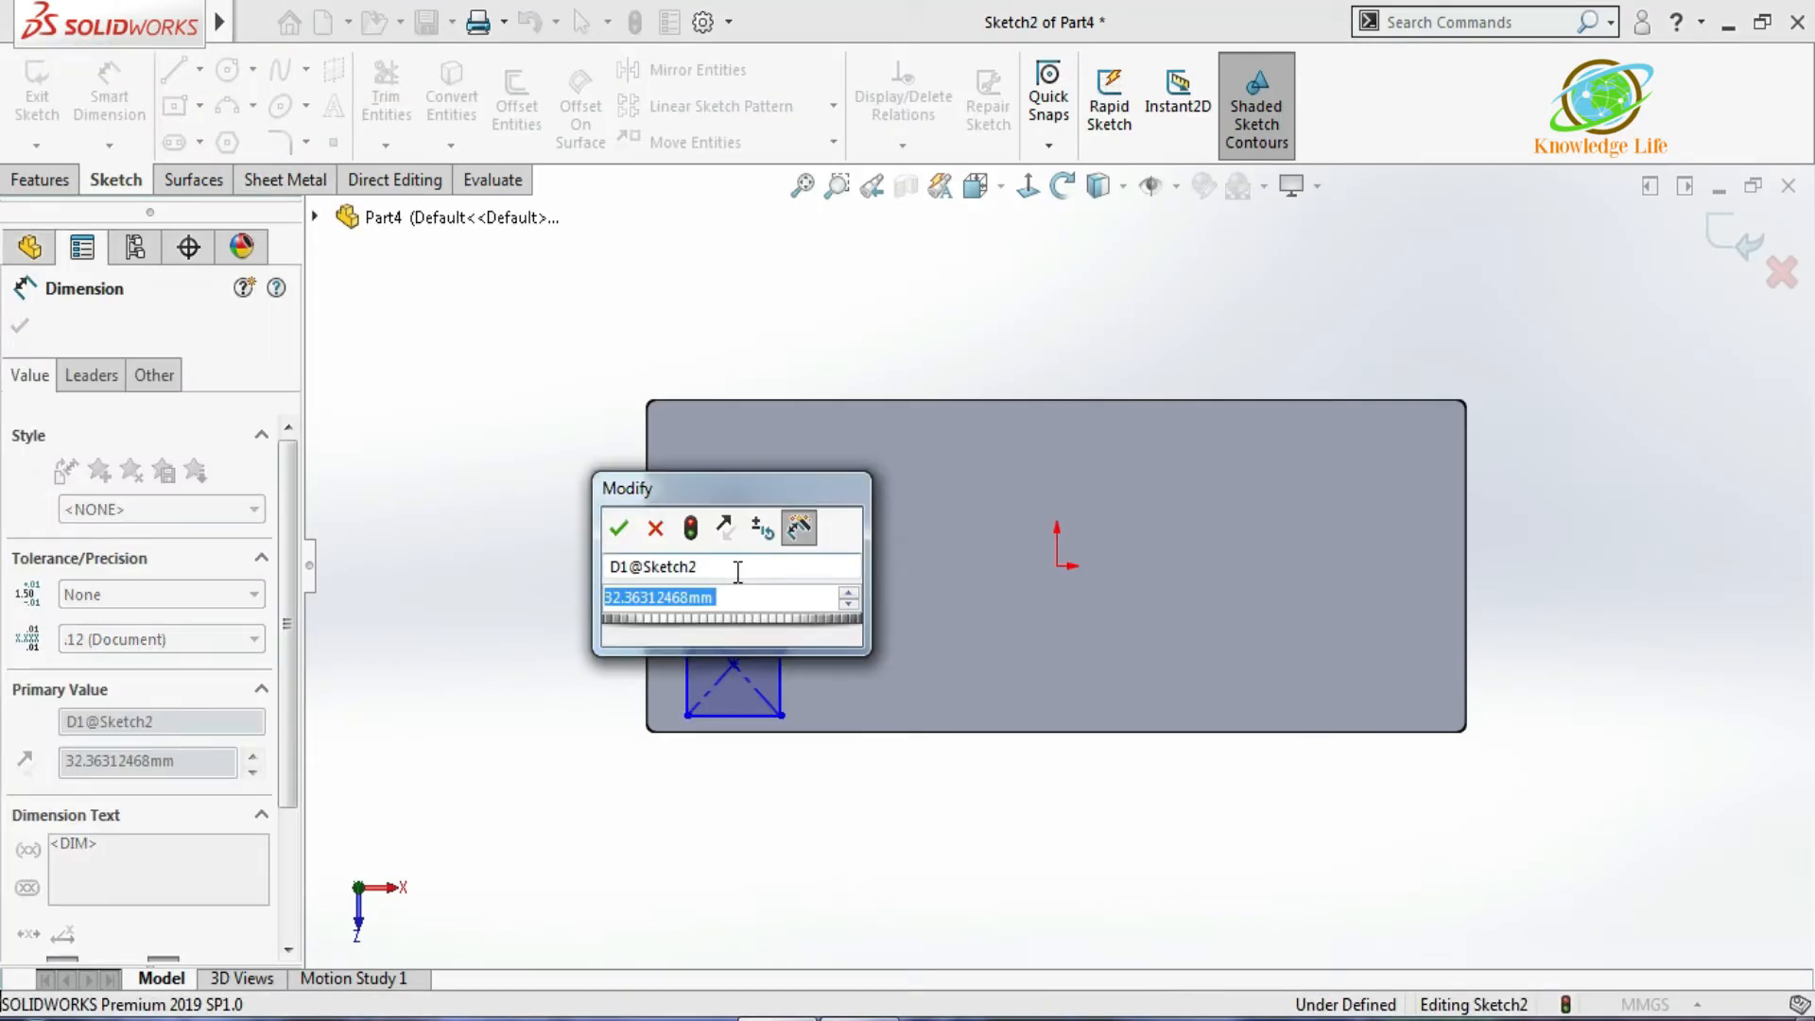
{"action": "type", "text": "33"}
{"action": "key", "text": "BackSpace"}
{"action": "type", "text": "0"}
{"action": "key", "text": "Return"}
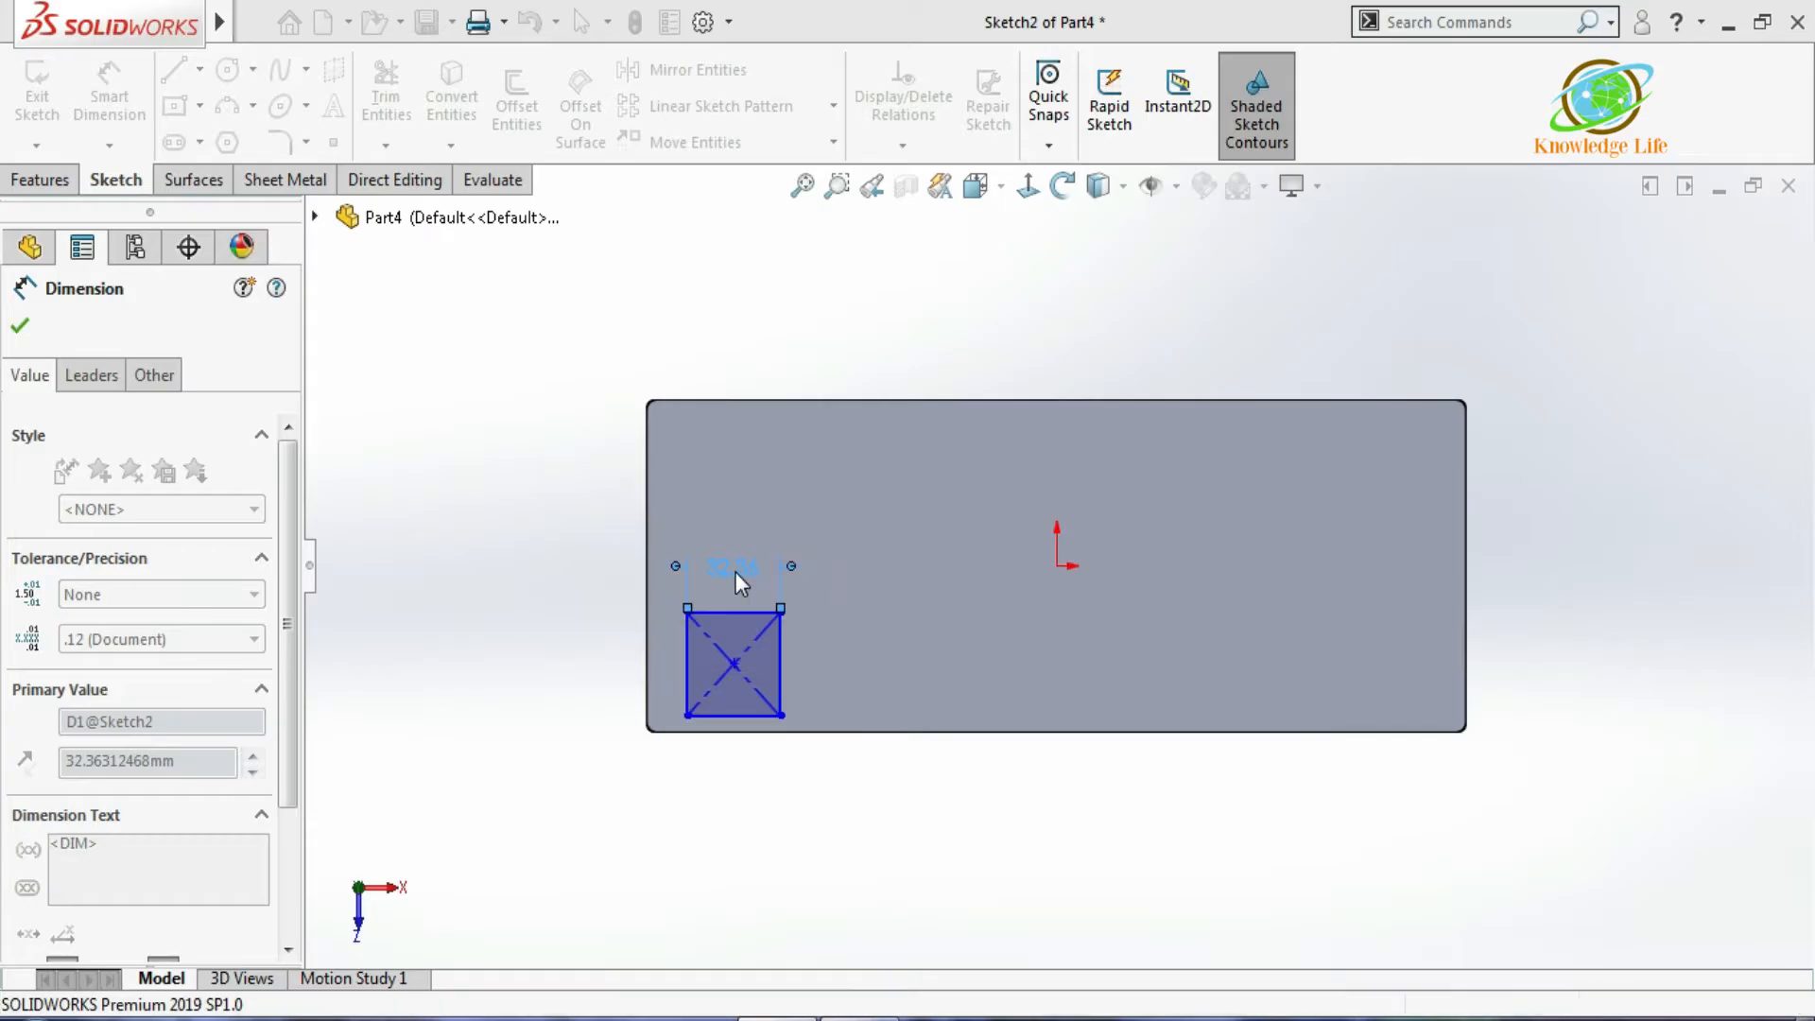
{"action": "left_click", "coordinate": [785, 662]}
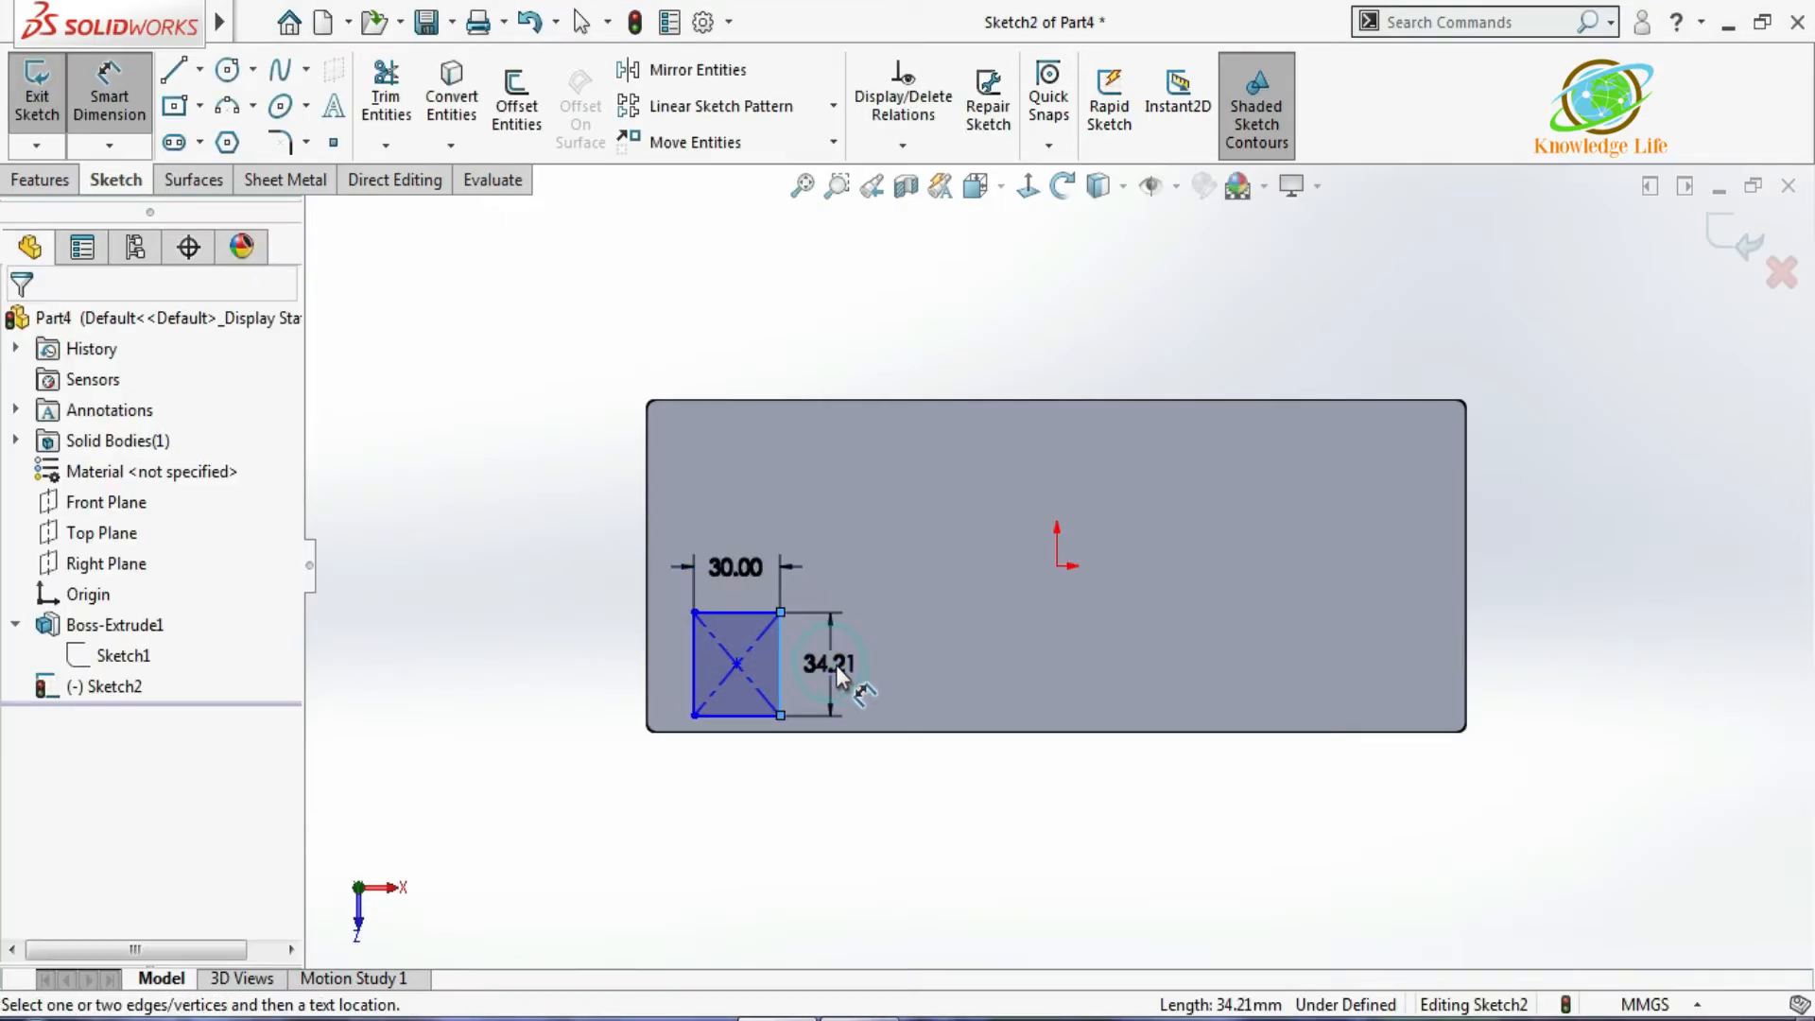
{"action": "left_click", "coordinate": [837, 667]}
{"action": "type", "text": "45"}
{"action": "key", "text": "Return"}
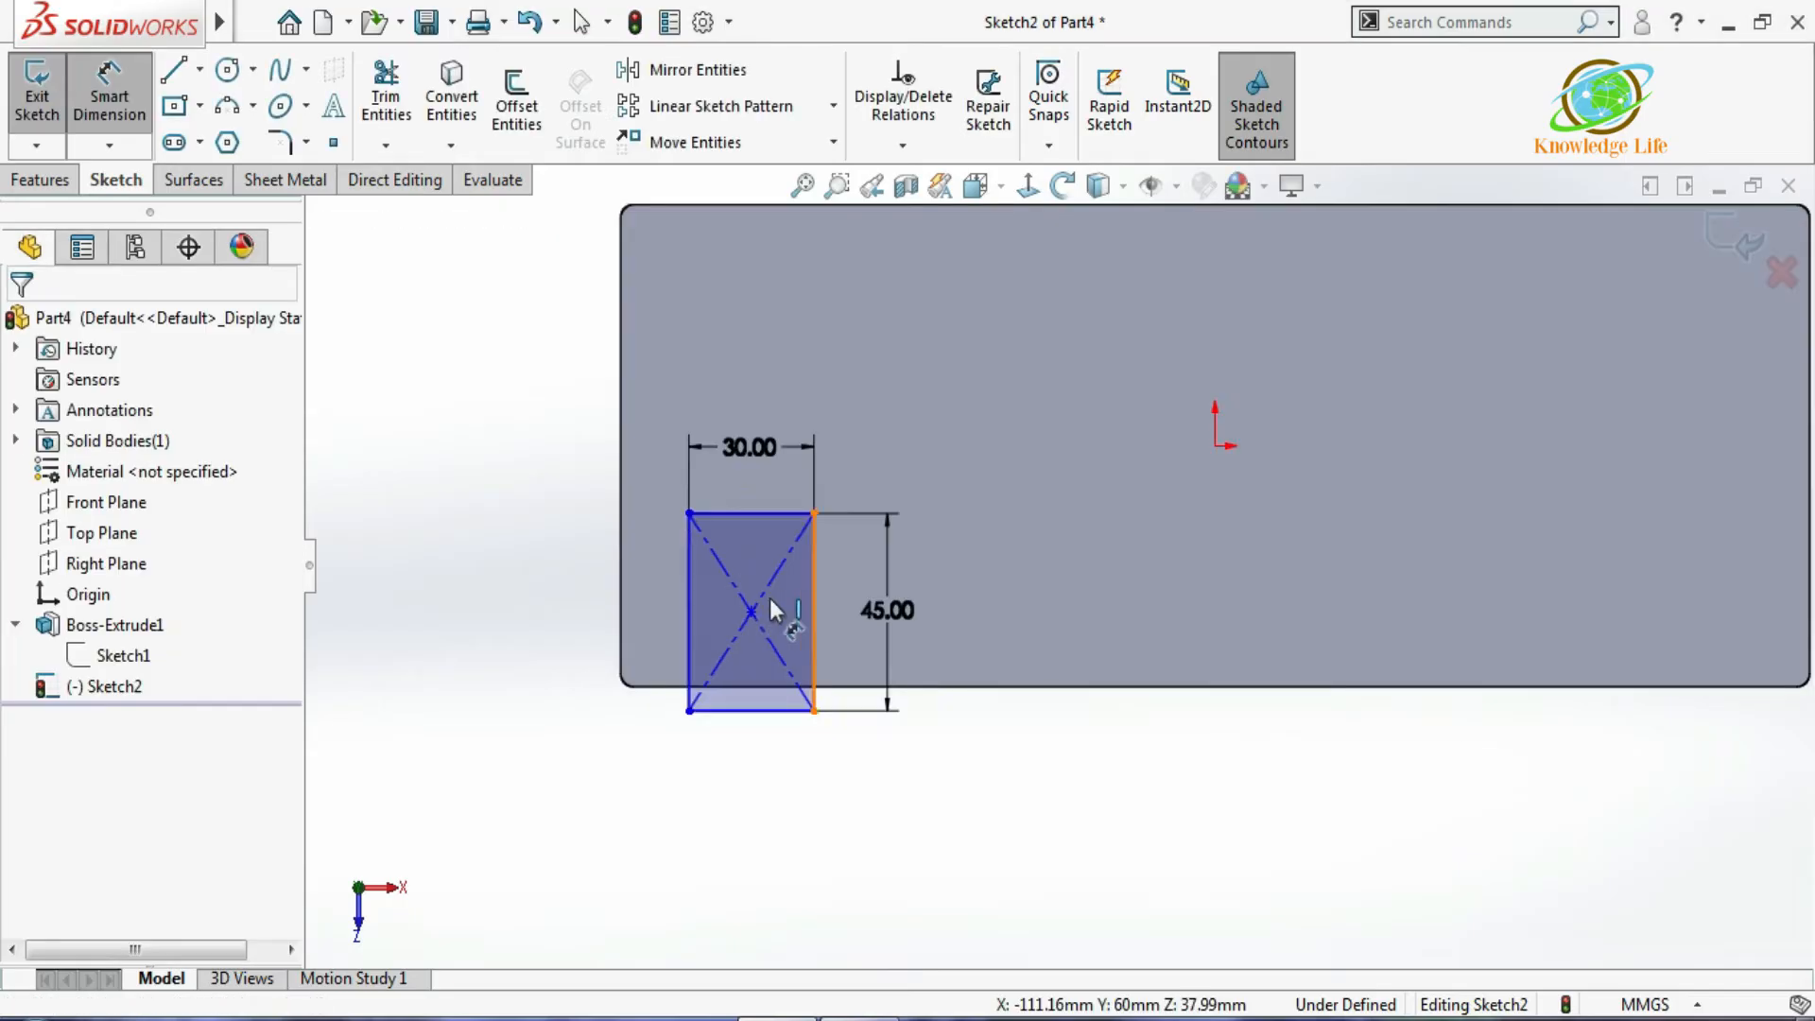
Move the small rectangle fully onto the face and set its lower side 5 mm from the block's lower edge.
{"action": "key", "text": "Escape"}
{"action": "left_click_drag", "start_coordinate": [753, 611], "coordinate": [756, 535]}
{"action": "left_click", "coordinate": [95, 106]}
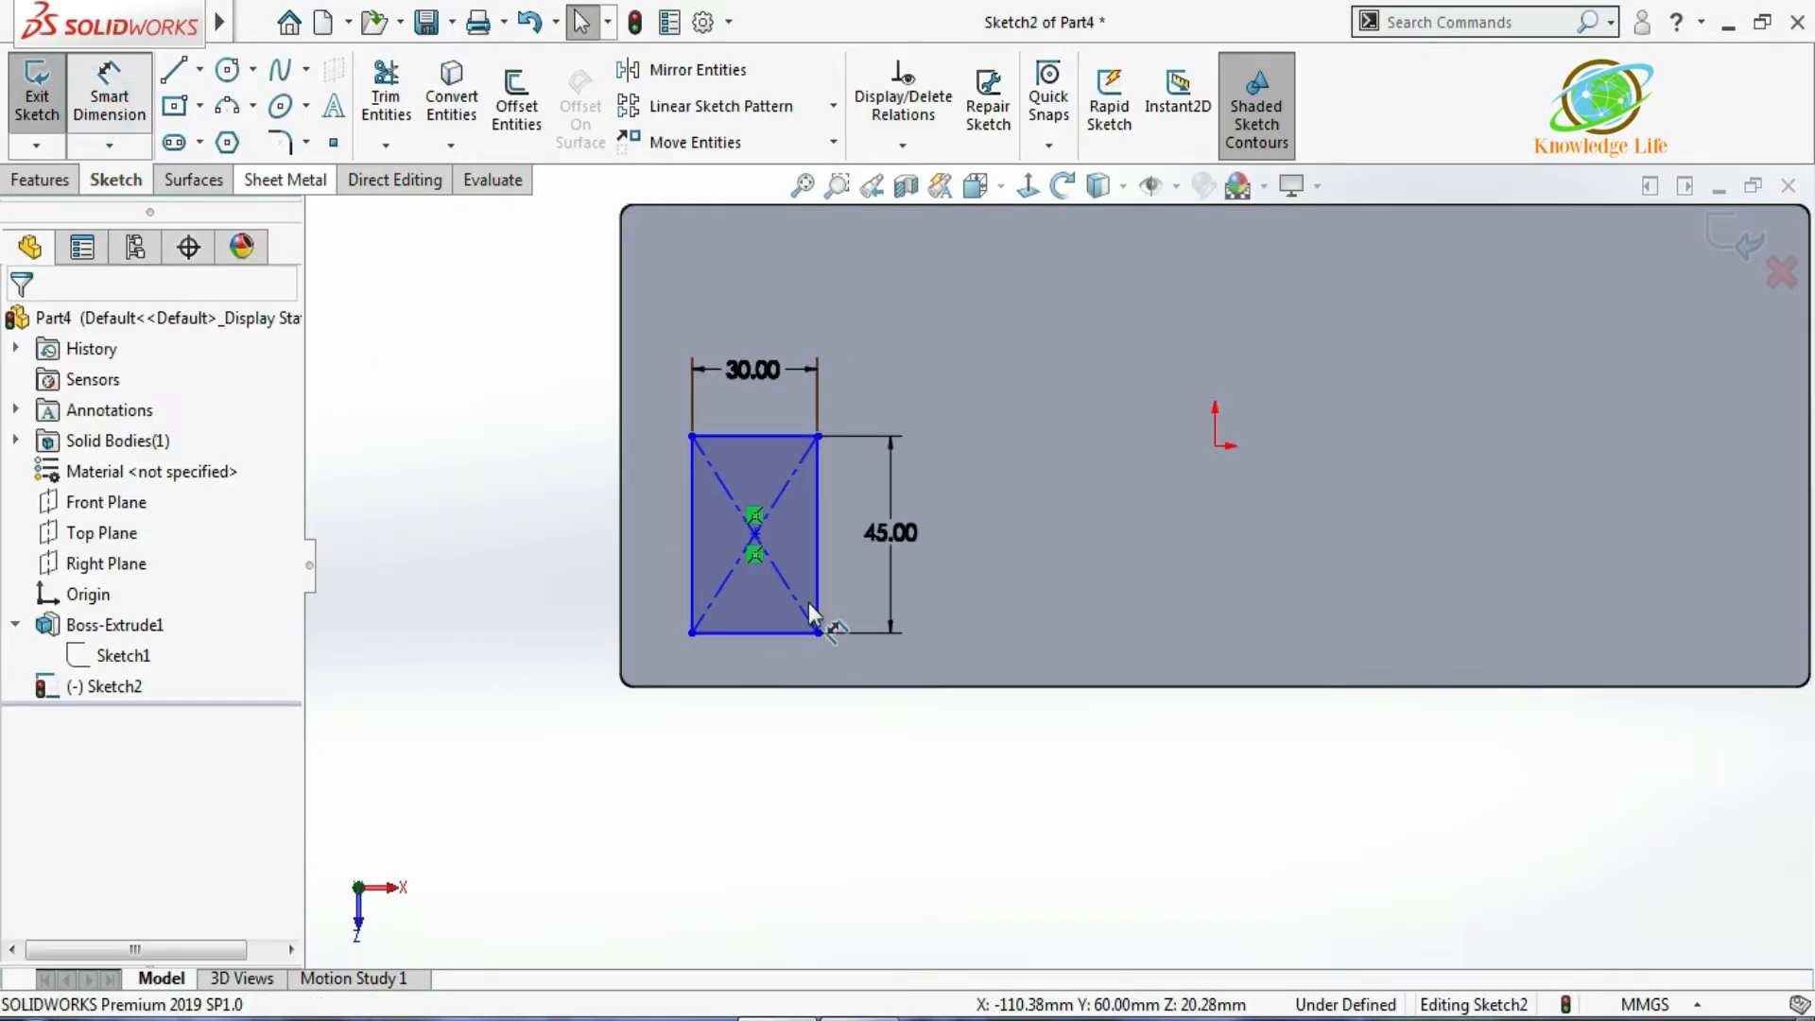
{"action": "left_click", "coordinate": [773, 633]}
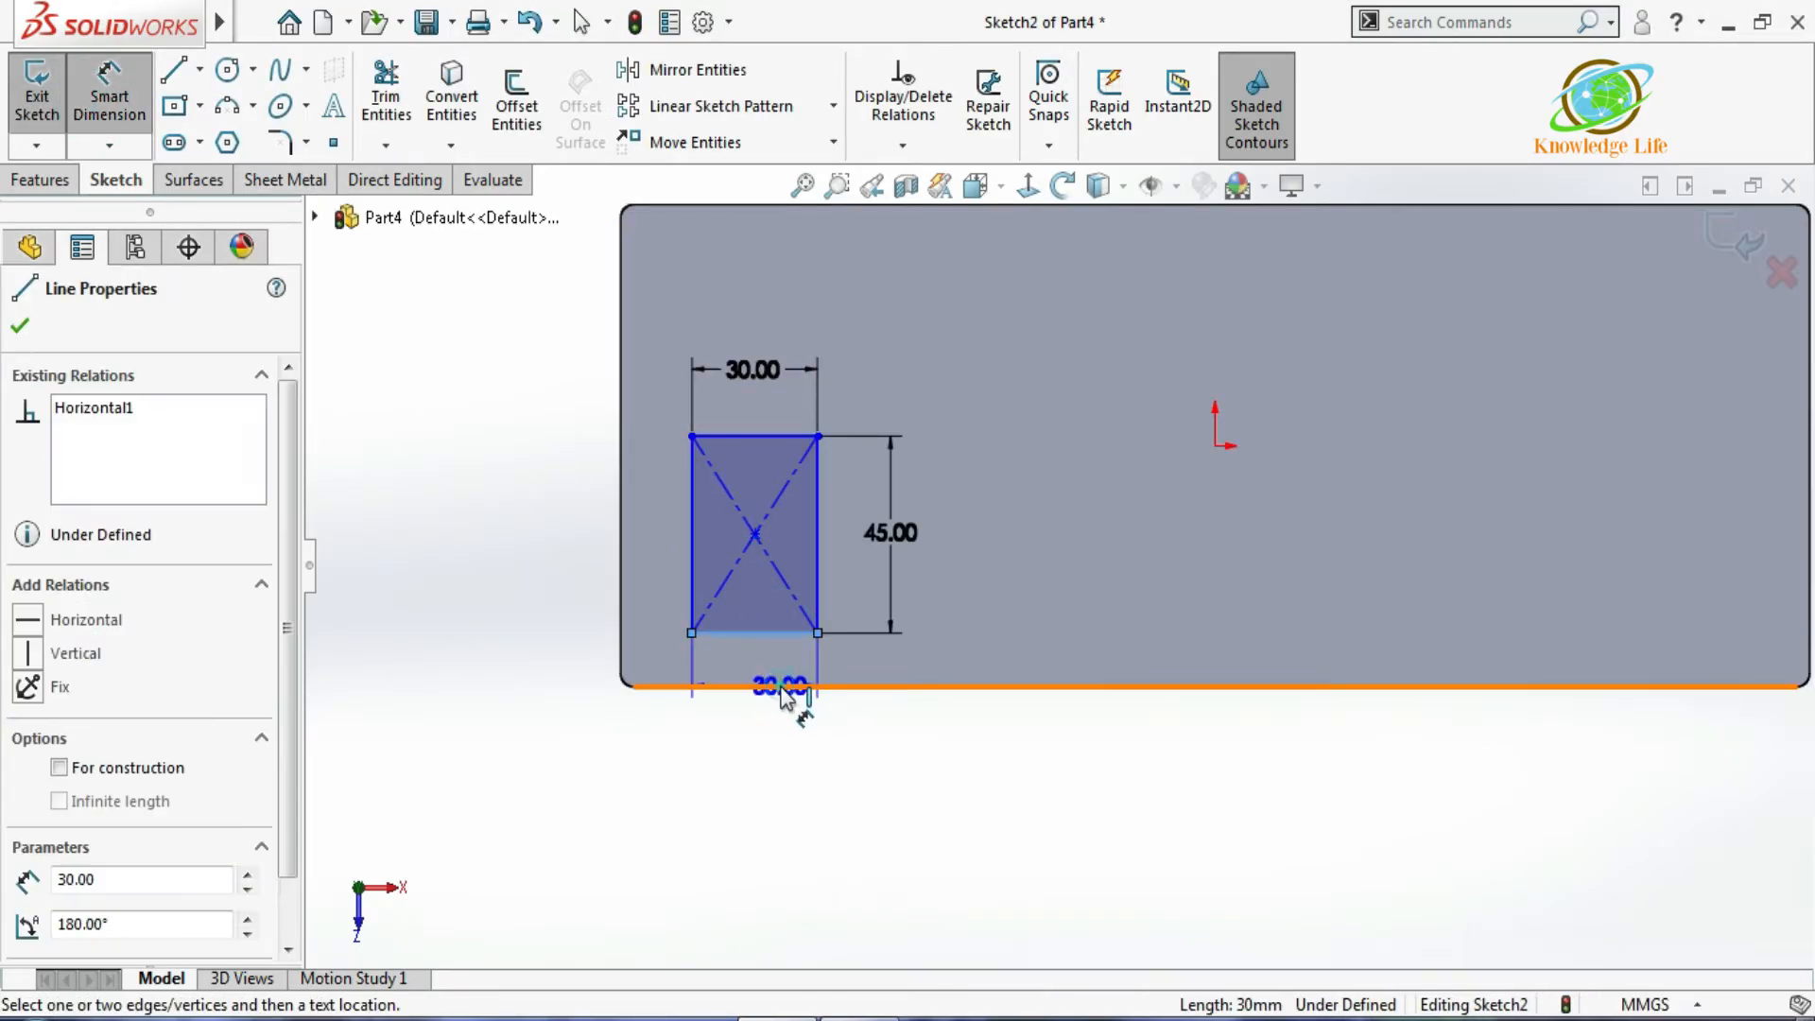
{"action": "left_click", "coordinate": [781, 698]}
{"action": "left_click", "coordinate": [781, 784]}
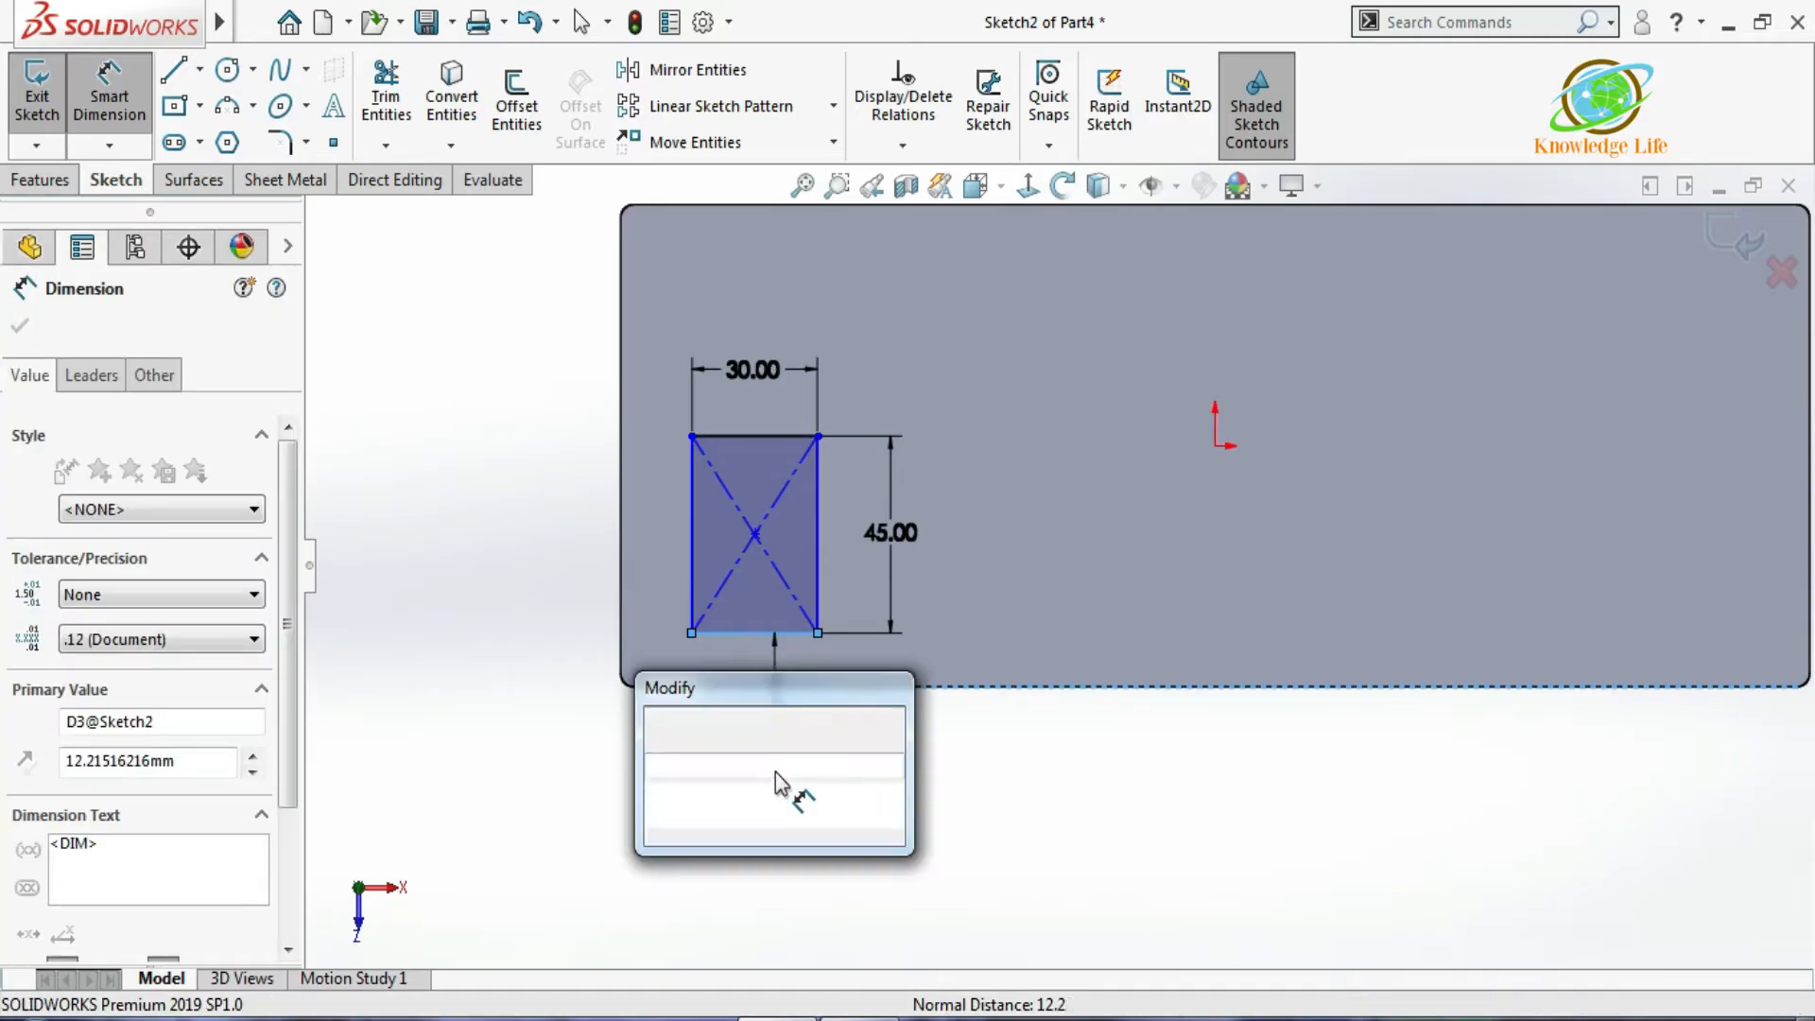
{"action": "type", "text": "5"}
{"action": "key", "text": "Return"}
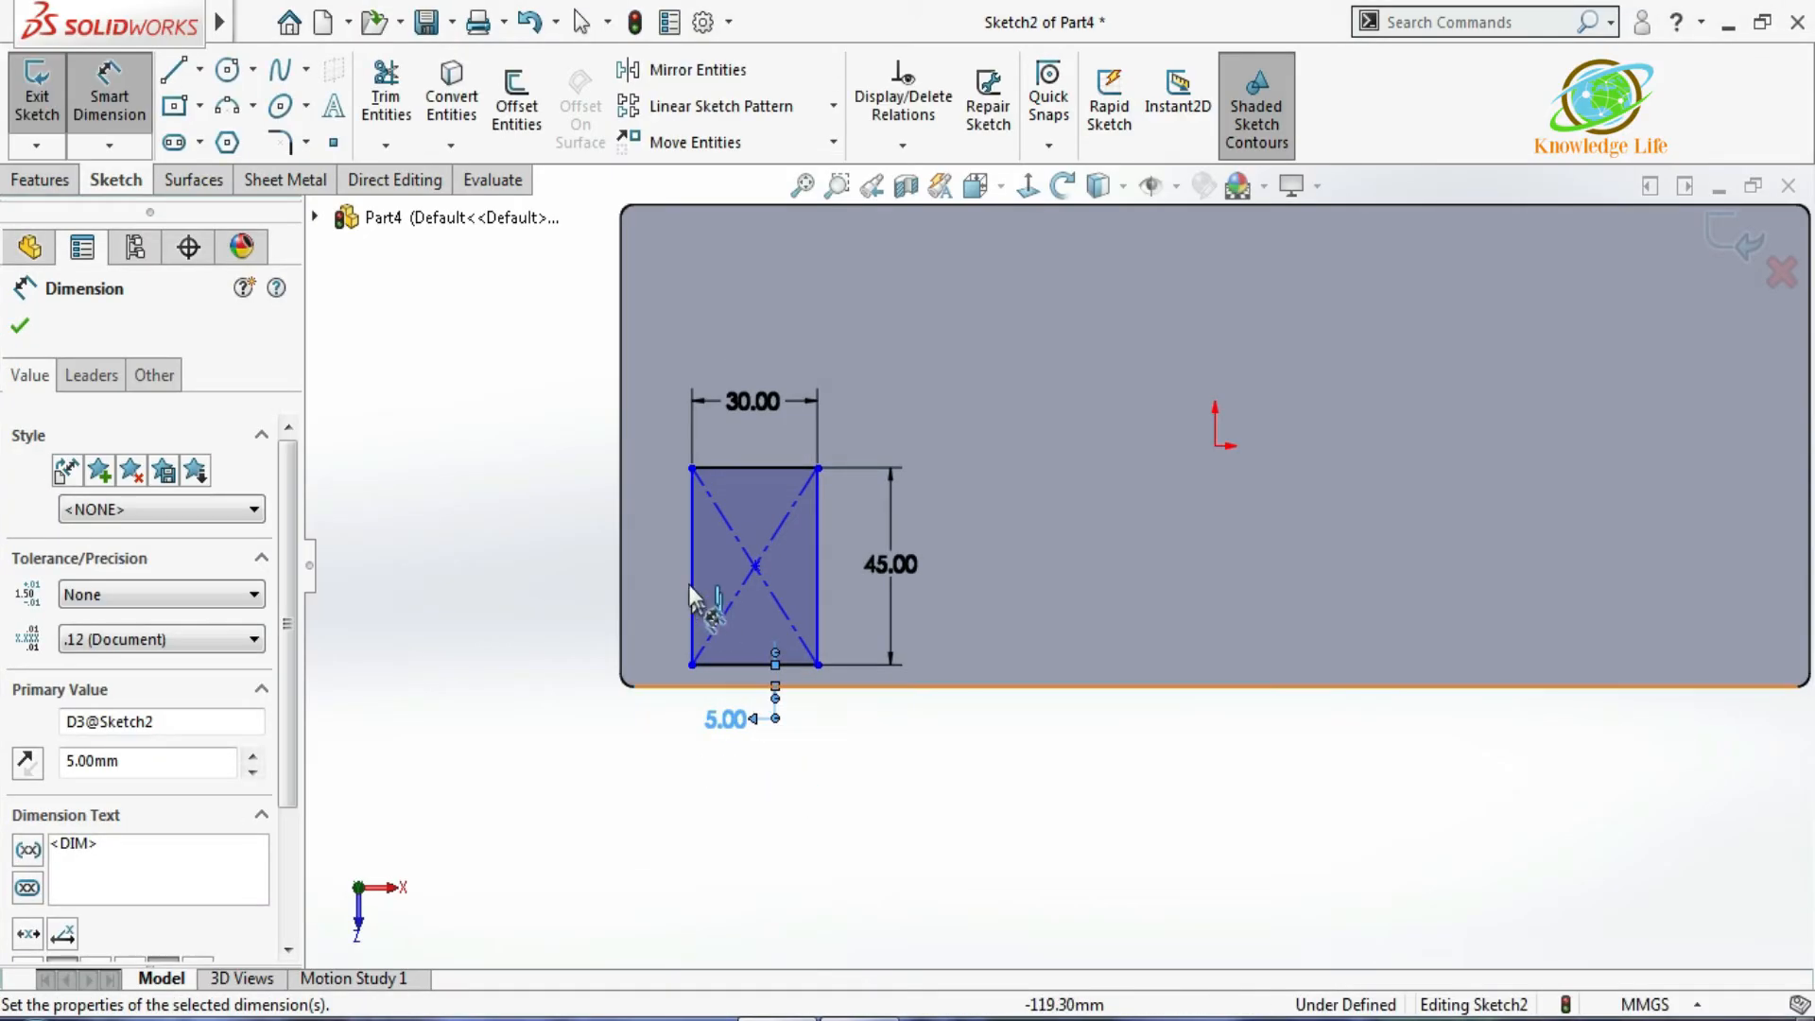
Dimension the rectangle's left side from the block's left edge, matching the gap at the lower edge, and exit the sketch.
{"action": "left_click", "coordinate": [694, 579]}
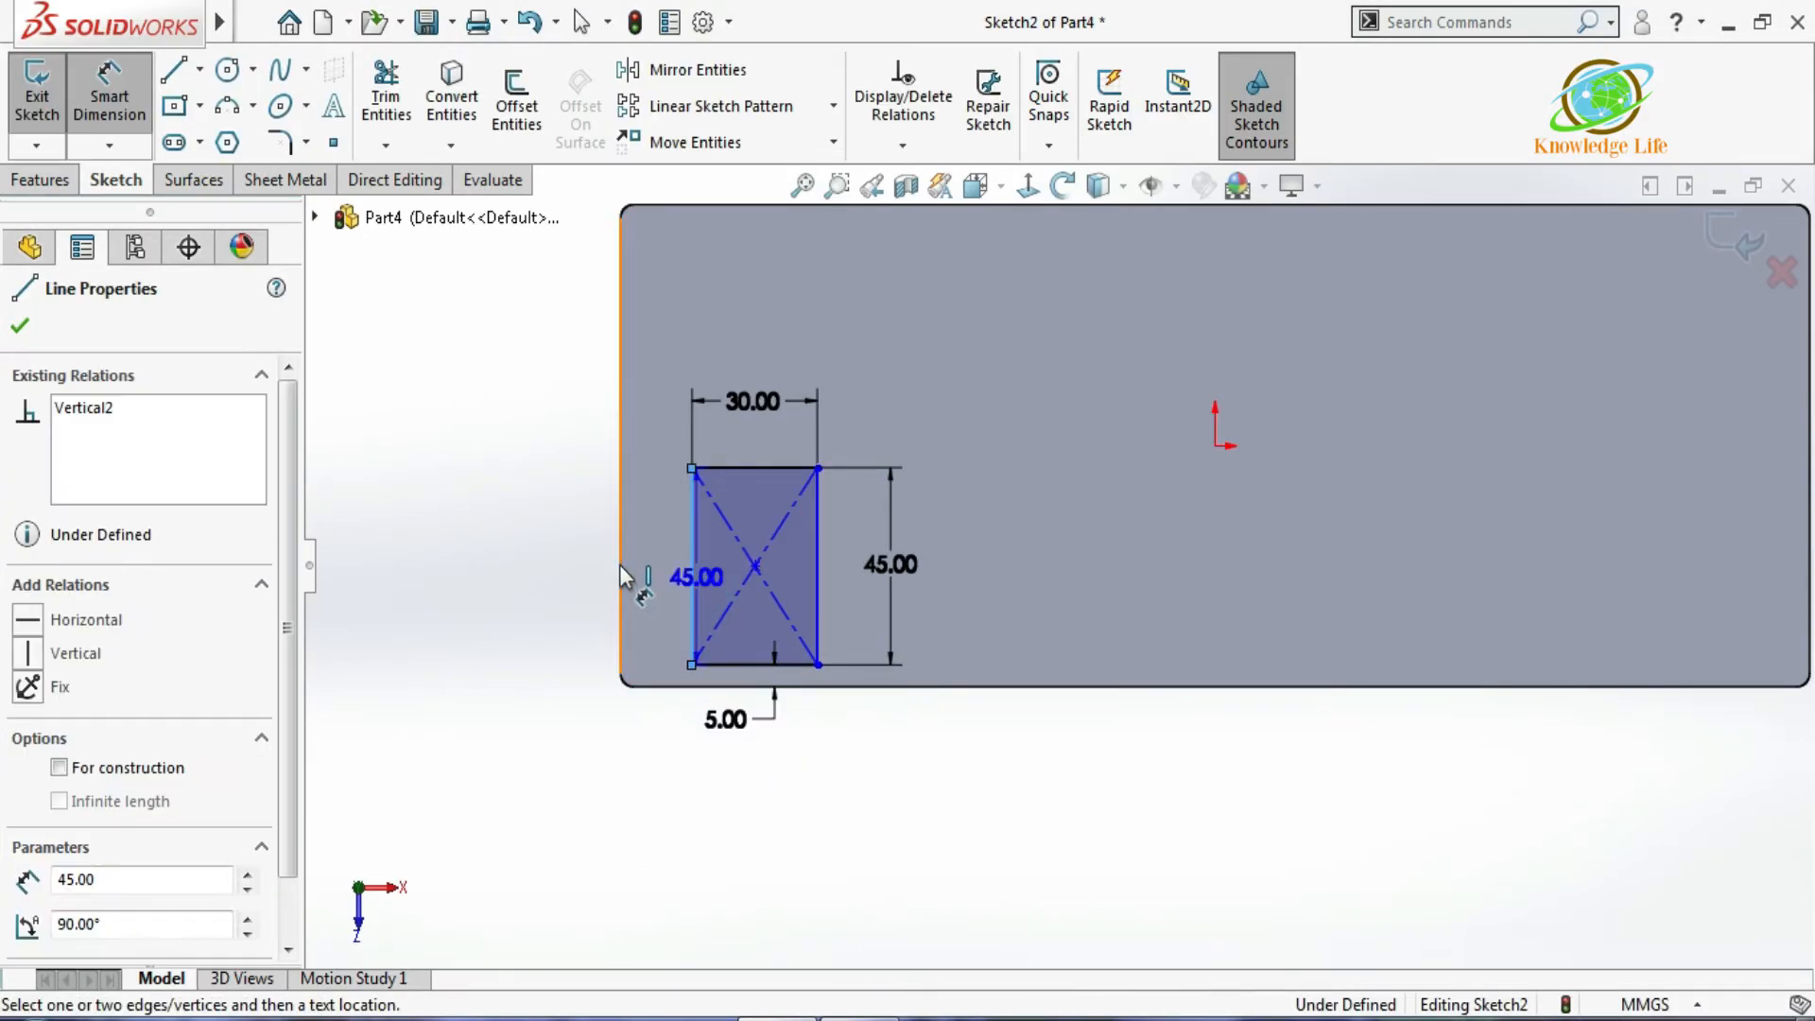
{"action": "left_click", "coordinate": [621, 576]}
{"action": "left_click", "coordinate": [566, 579]}
{"action": "key", "text": "Return"}
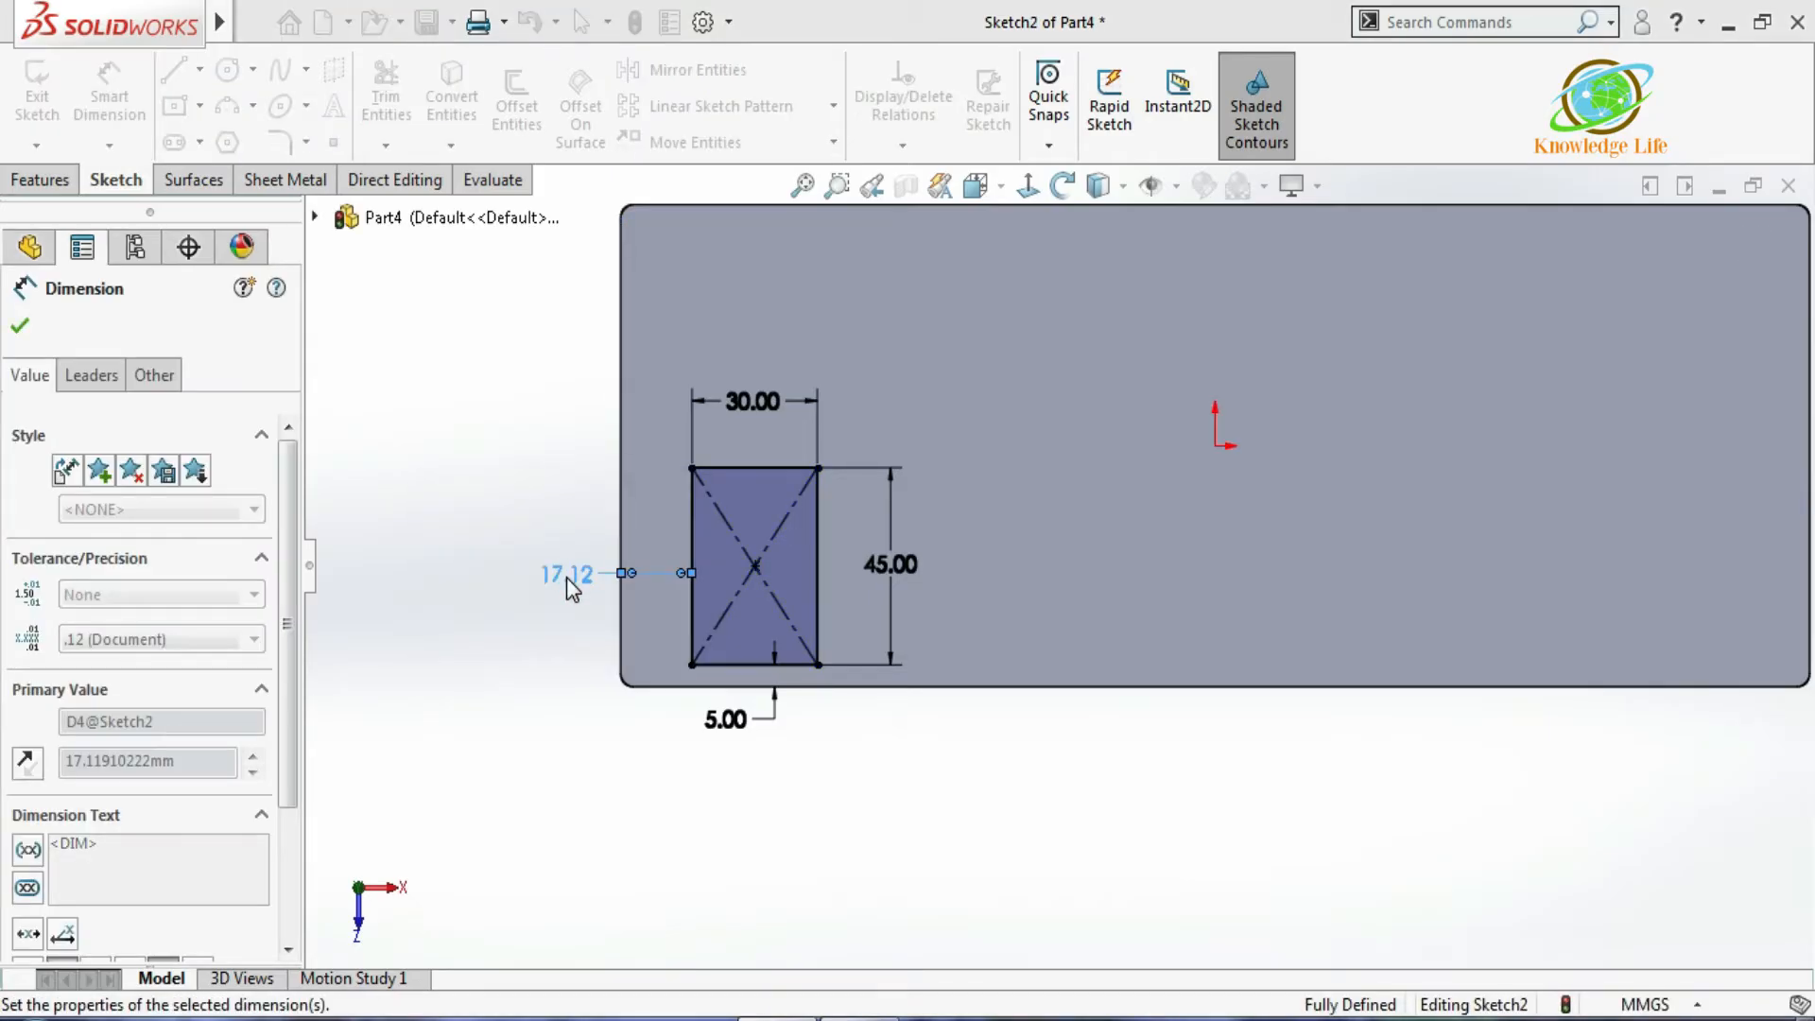
{"action": "left_click", "coordinate": [1737, 246]}
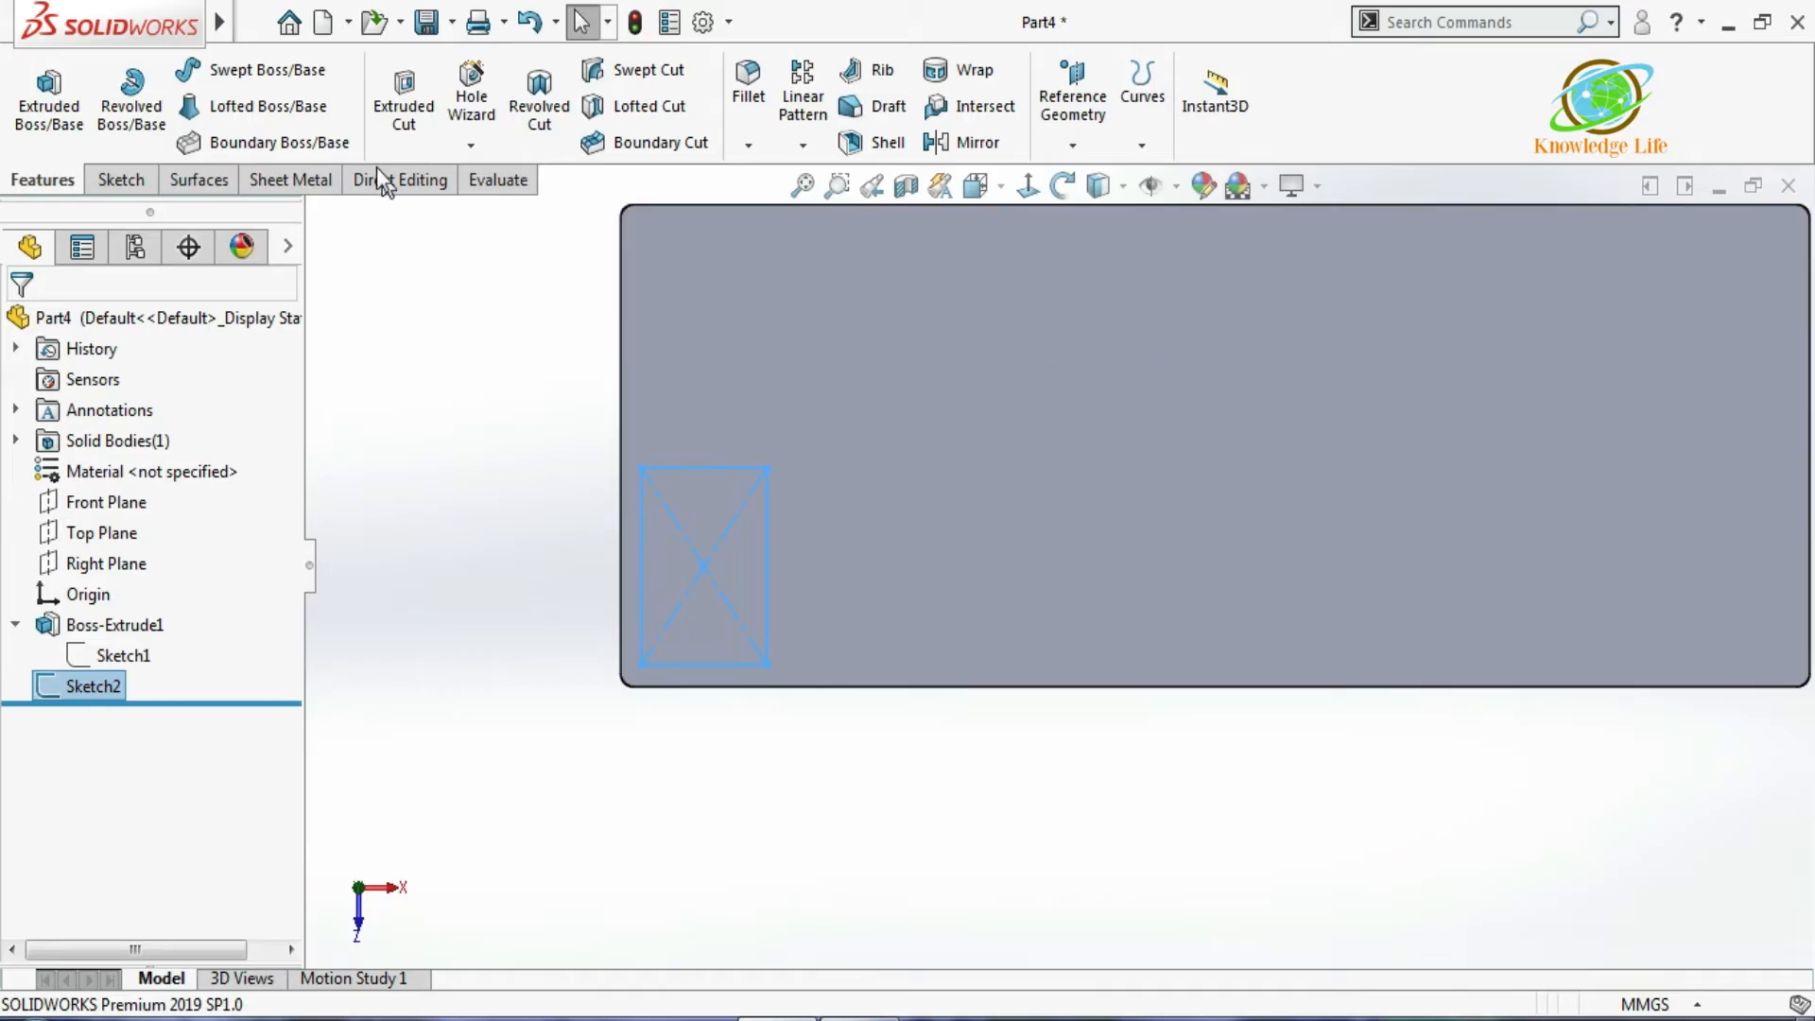
Cut-extrude the 30 × 45 mm rectangle 35 mm deep into the block with a 10° inward draft.
{"action": "left_click", "coordinate": [412, 112]}
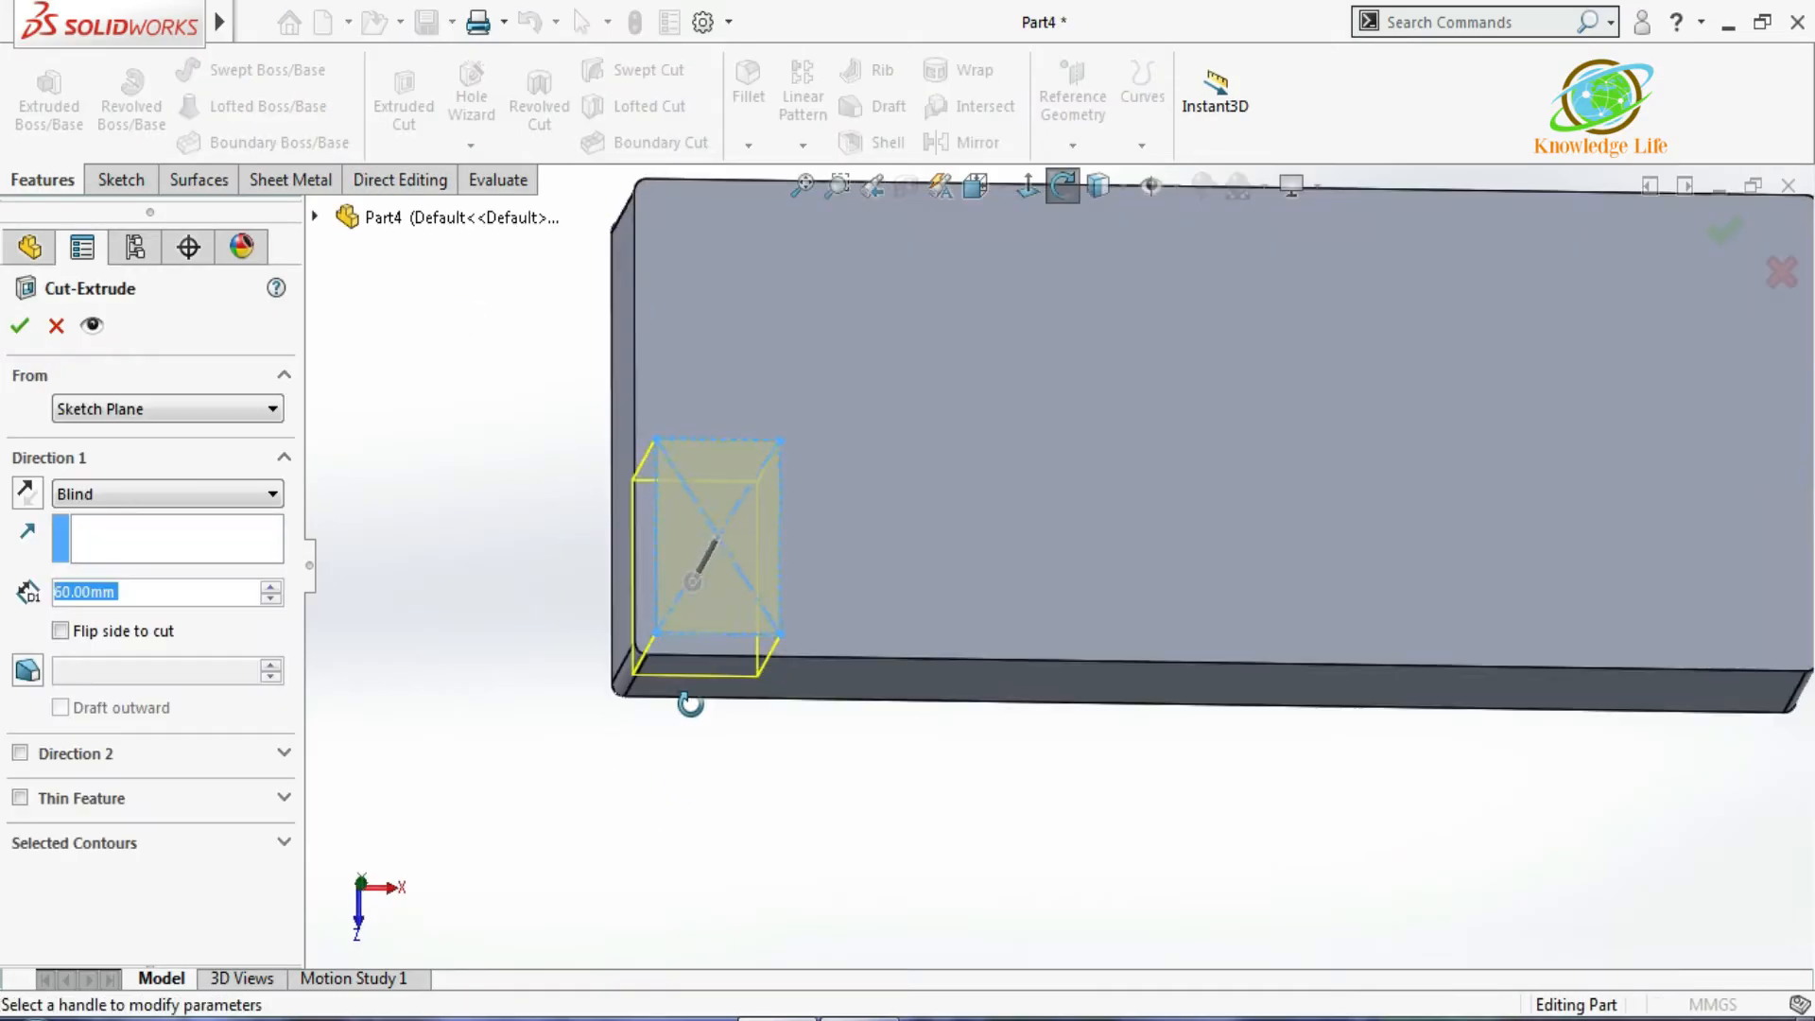
{"action": "middle_click_drag", "start_coordinate": [674, 565], "coordinate": [662, 464]}
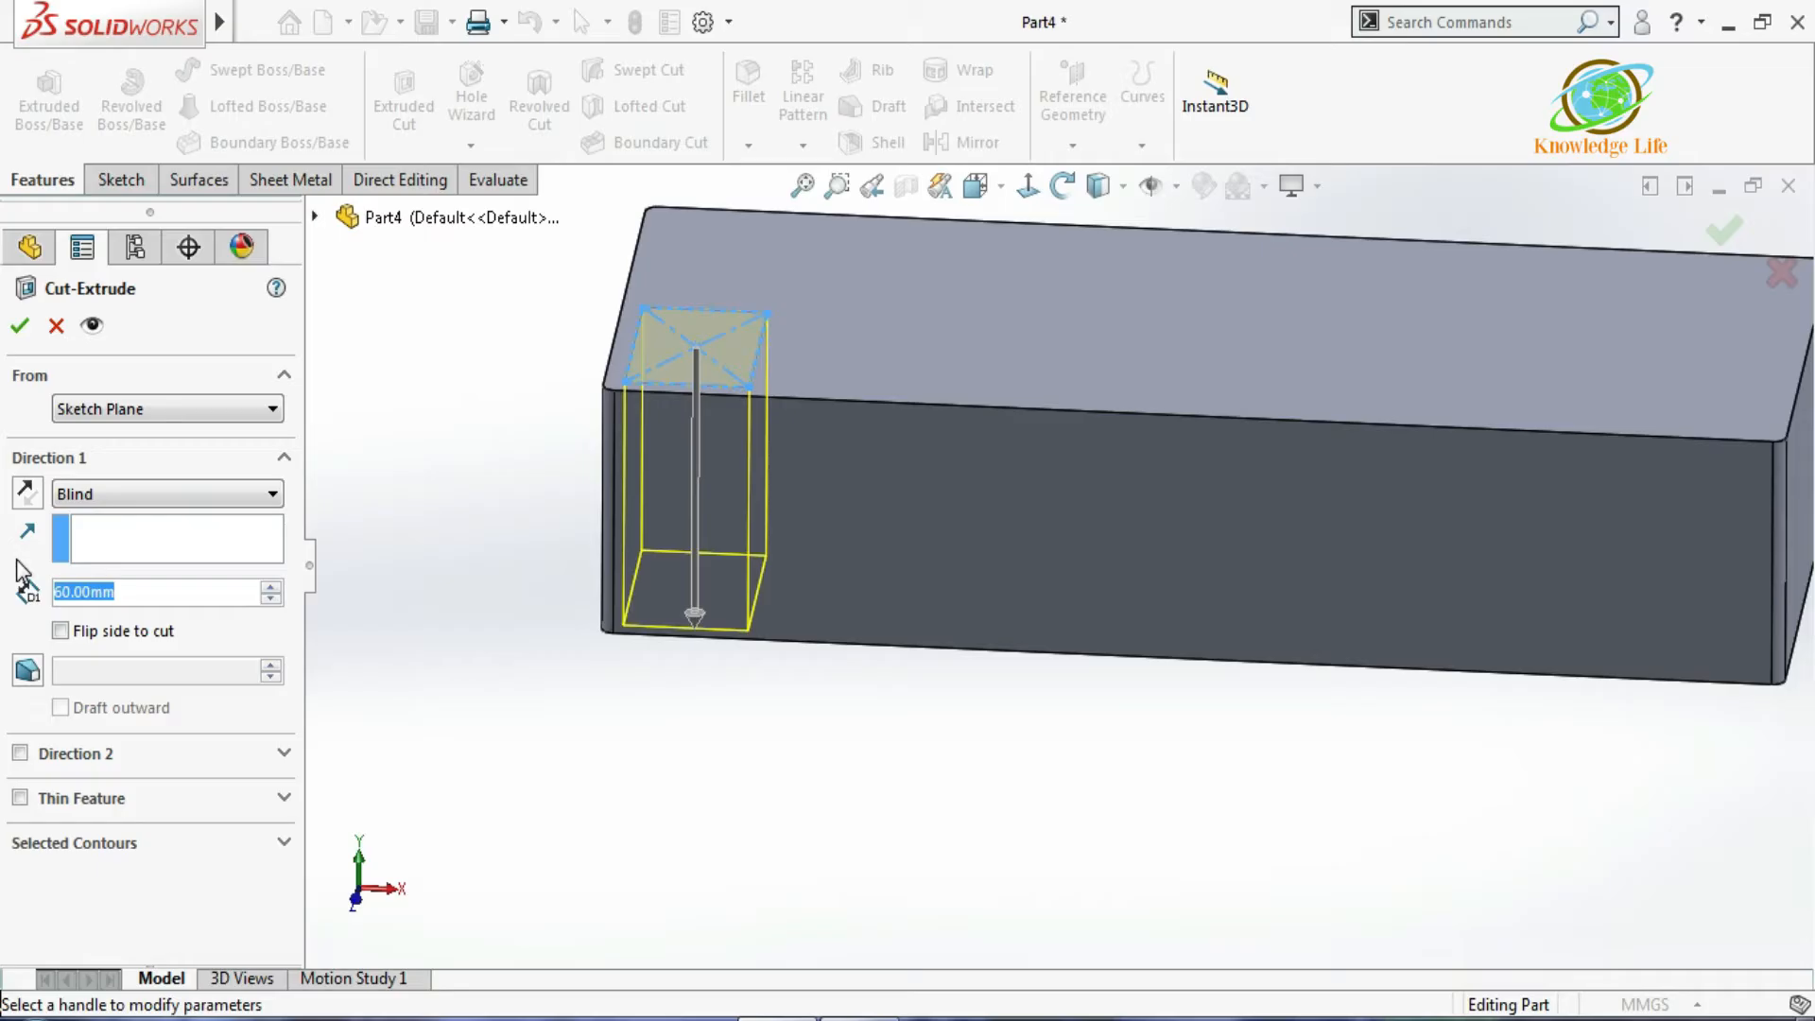
{"action": "type", "text": "35"}
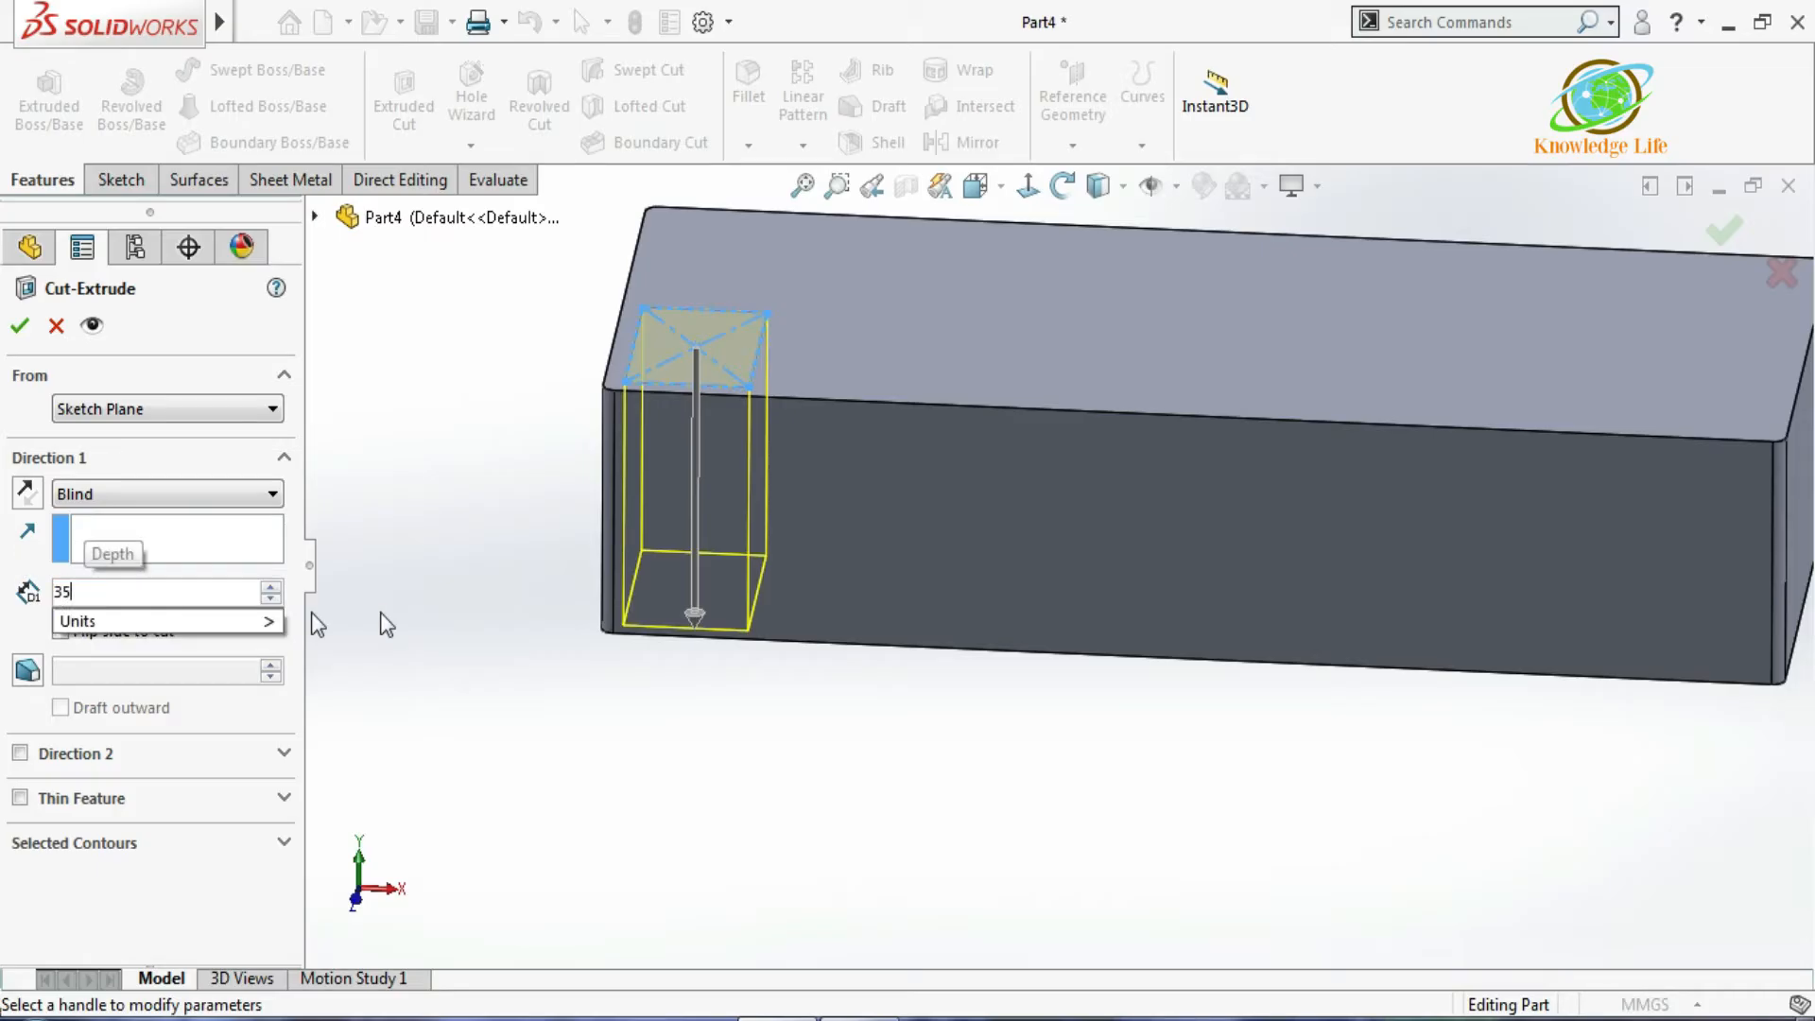
{"action": "left_click", "coordinate": [412, 548]}
{"action": "middle_click_drag", "start_coordinate": [412, 548], "coordinate": [416, 580]}
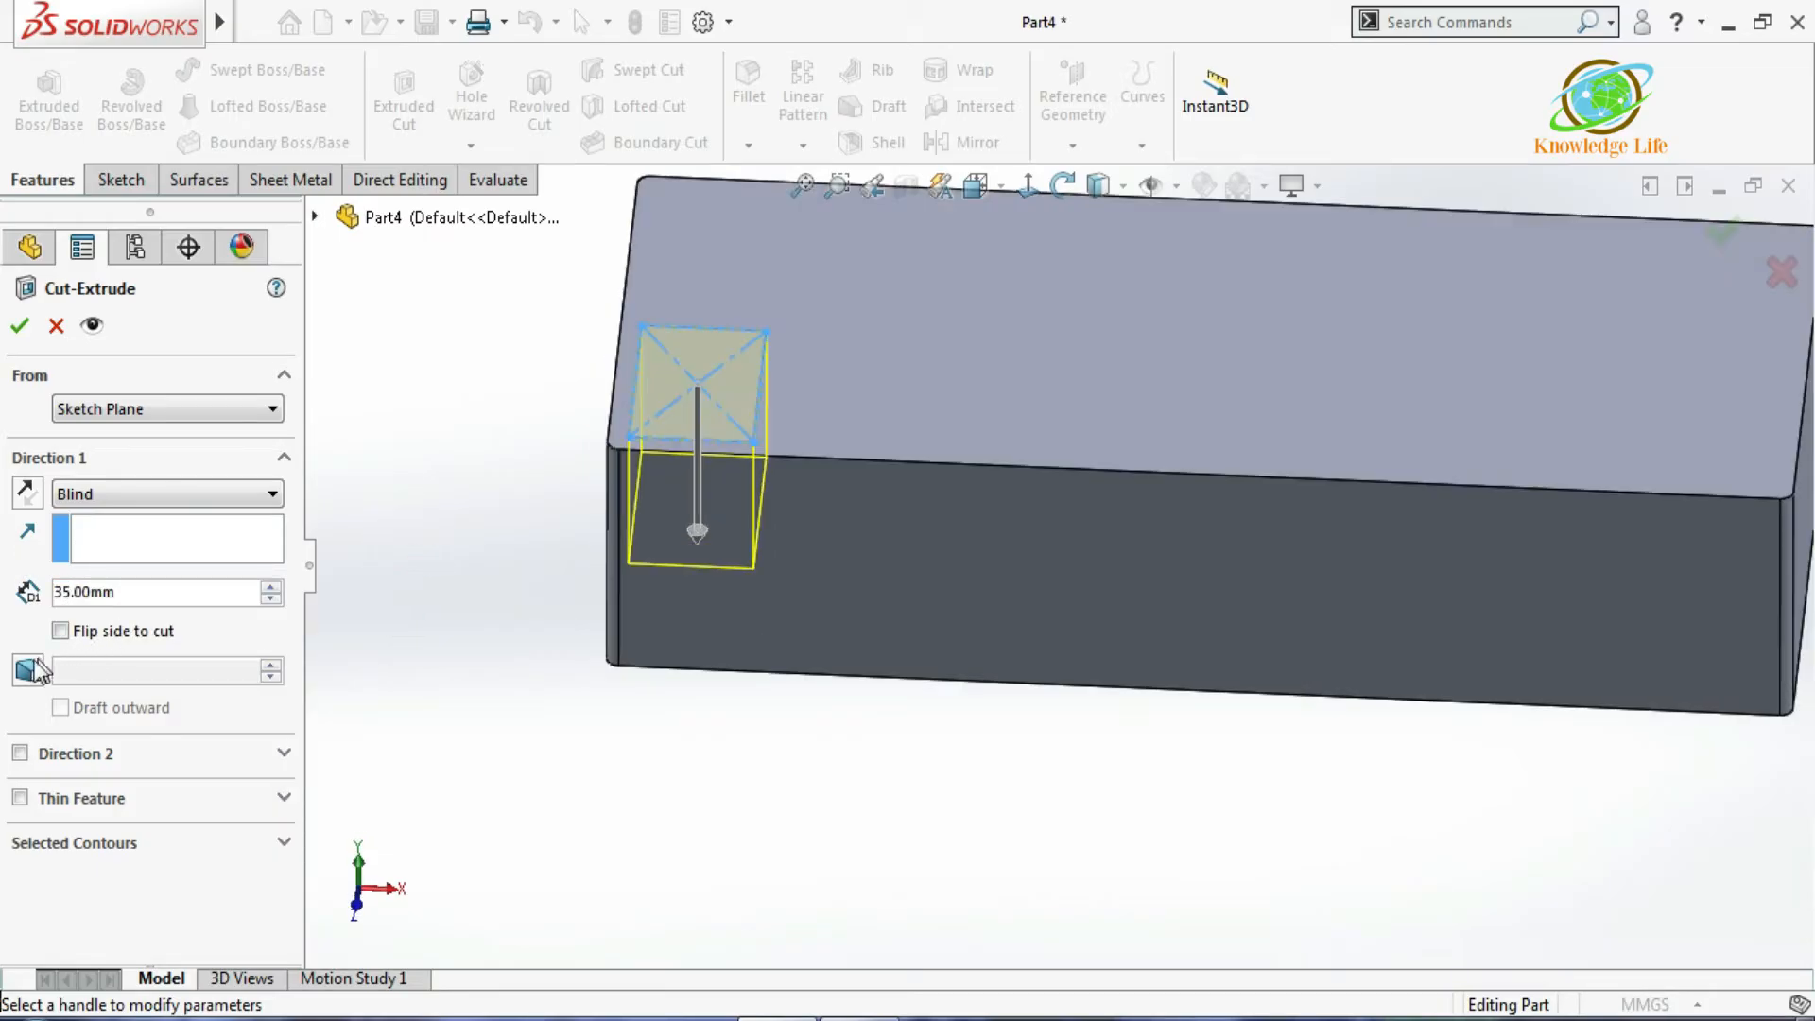
{"action": "left_click", "coordinate": [29, 669]}
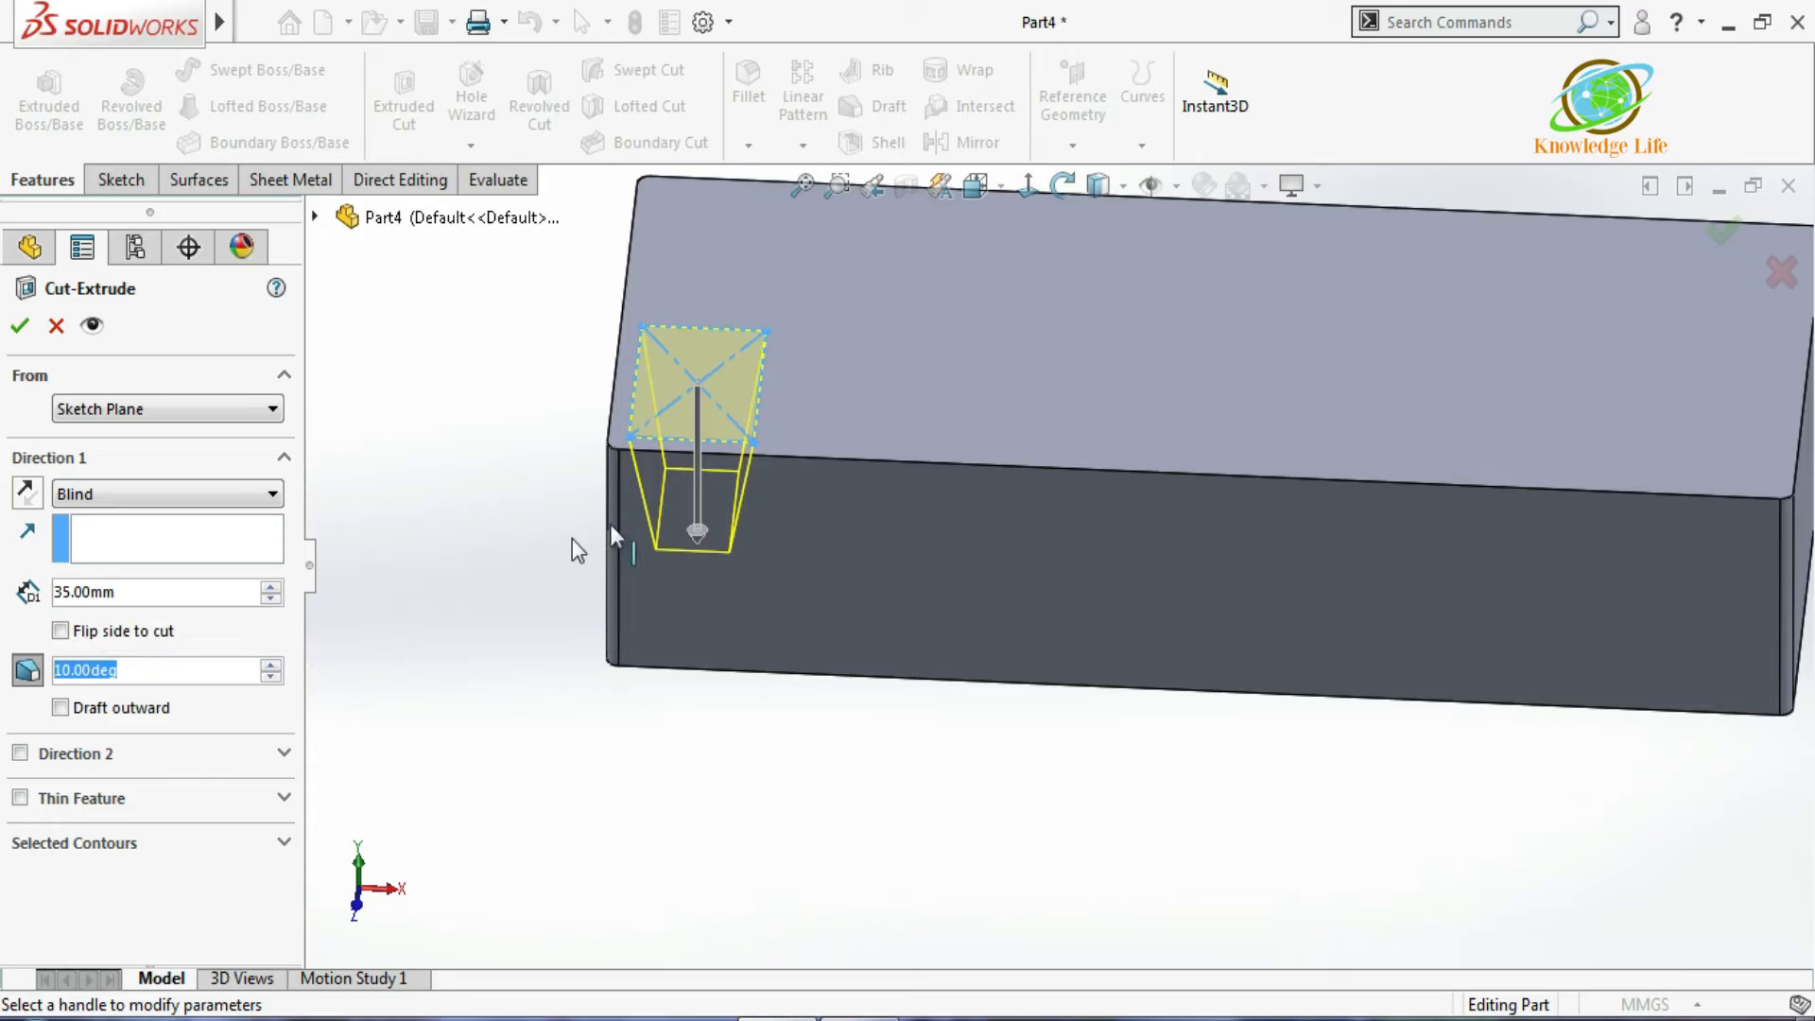
{"action": "scroll", "coordinate": [575, 560], "scroll_direction": "up", "scroll_amount": 1}
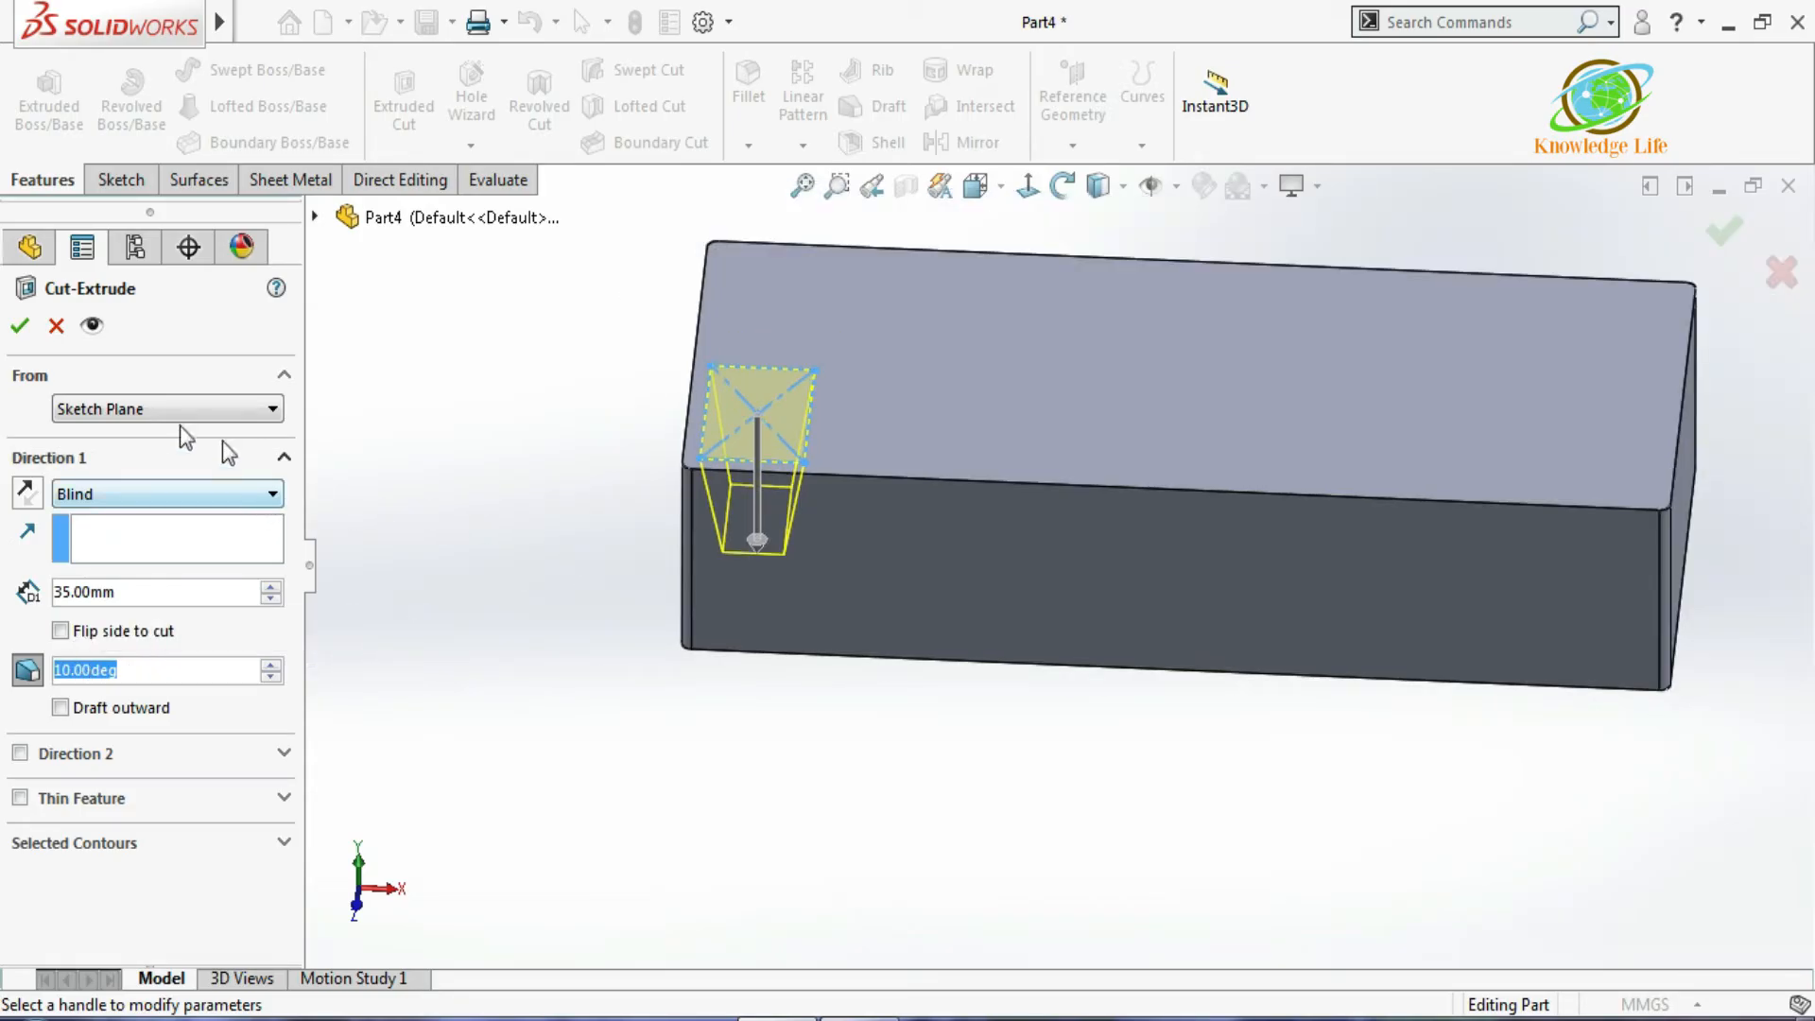
{"action": "left_click", "coordinate": [21, 328]}
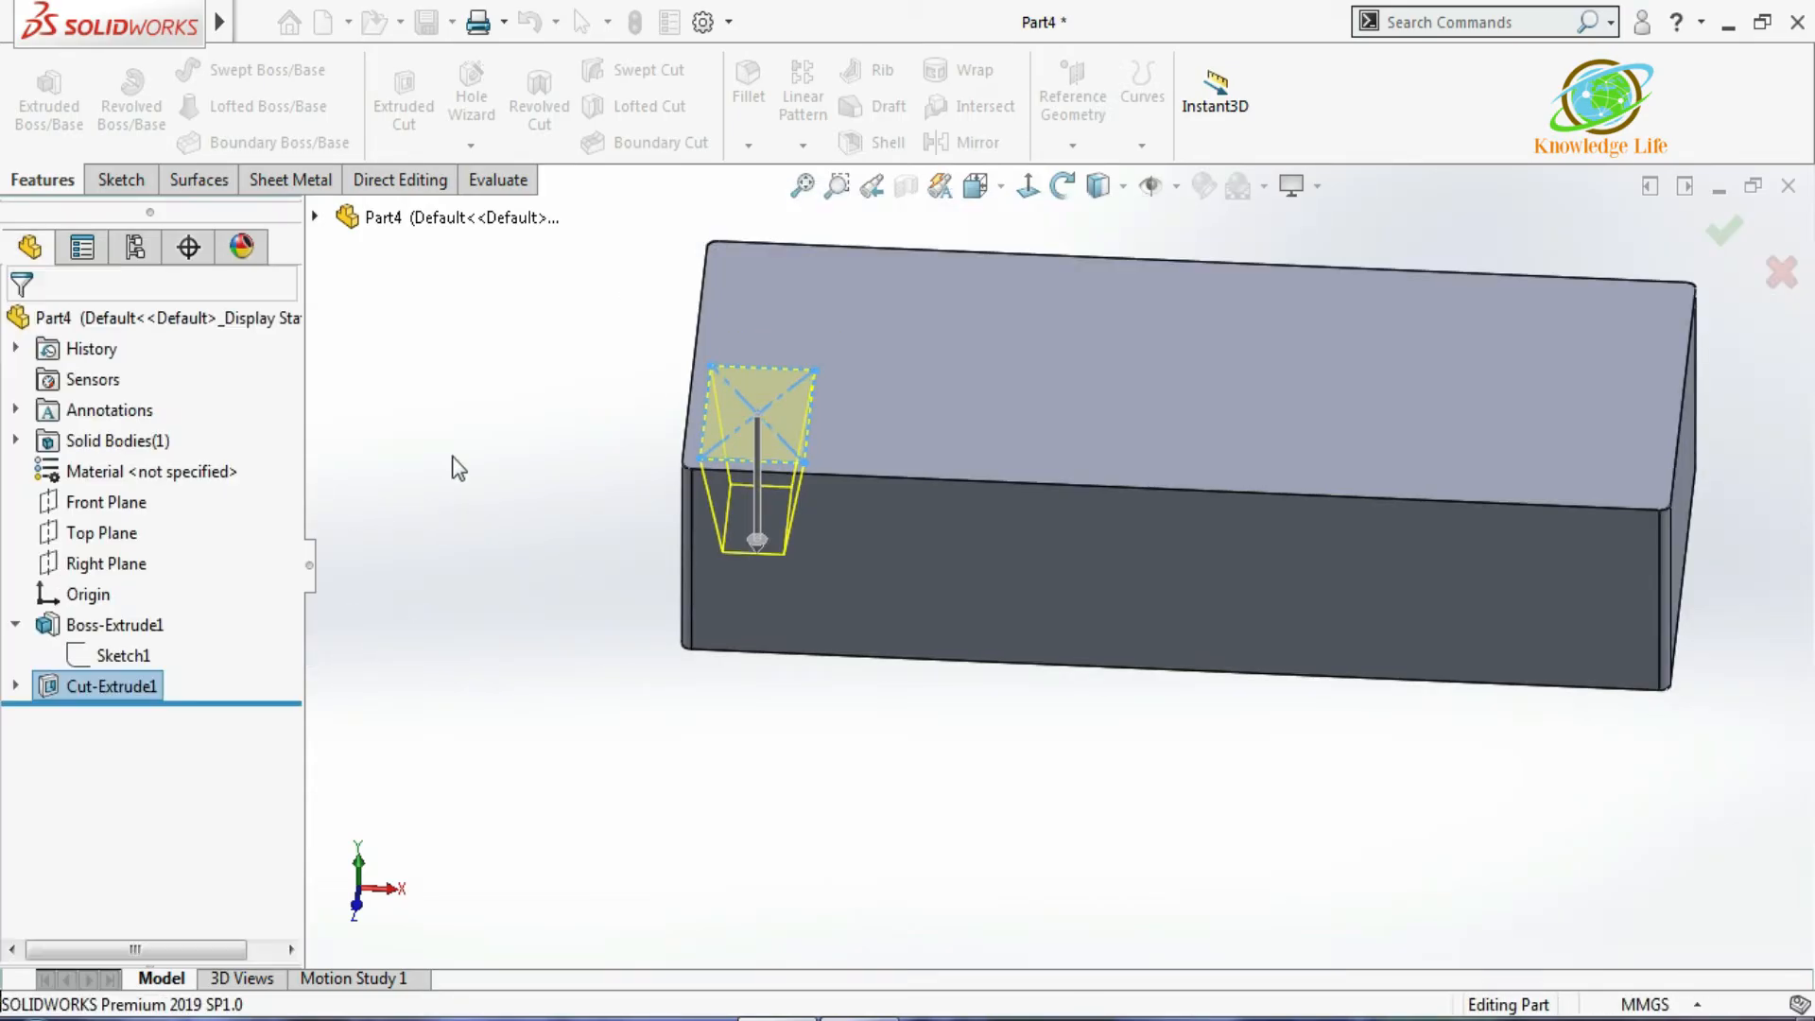
Start a 2 mm symmetric fillet and select the pocket's floor and its four side walls.
{"action": "middle_click_drag", "start_coordinate": [704, 365], "coordinate": [756, 454]}
{"action": "scroll", "coordinate": [764, 457], "scroll_direction": "down", "scroll_amount": 5}
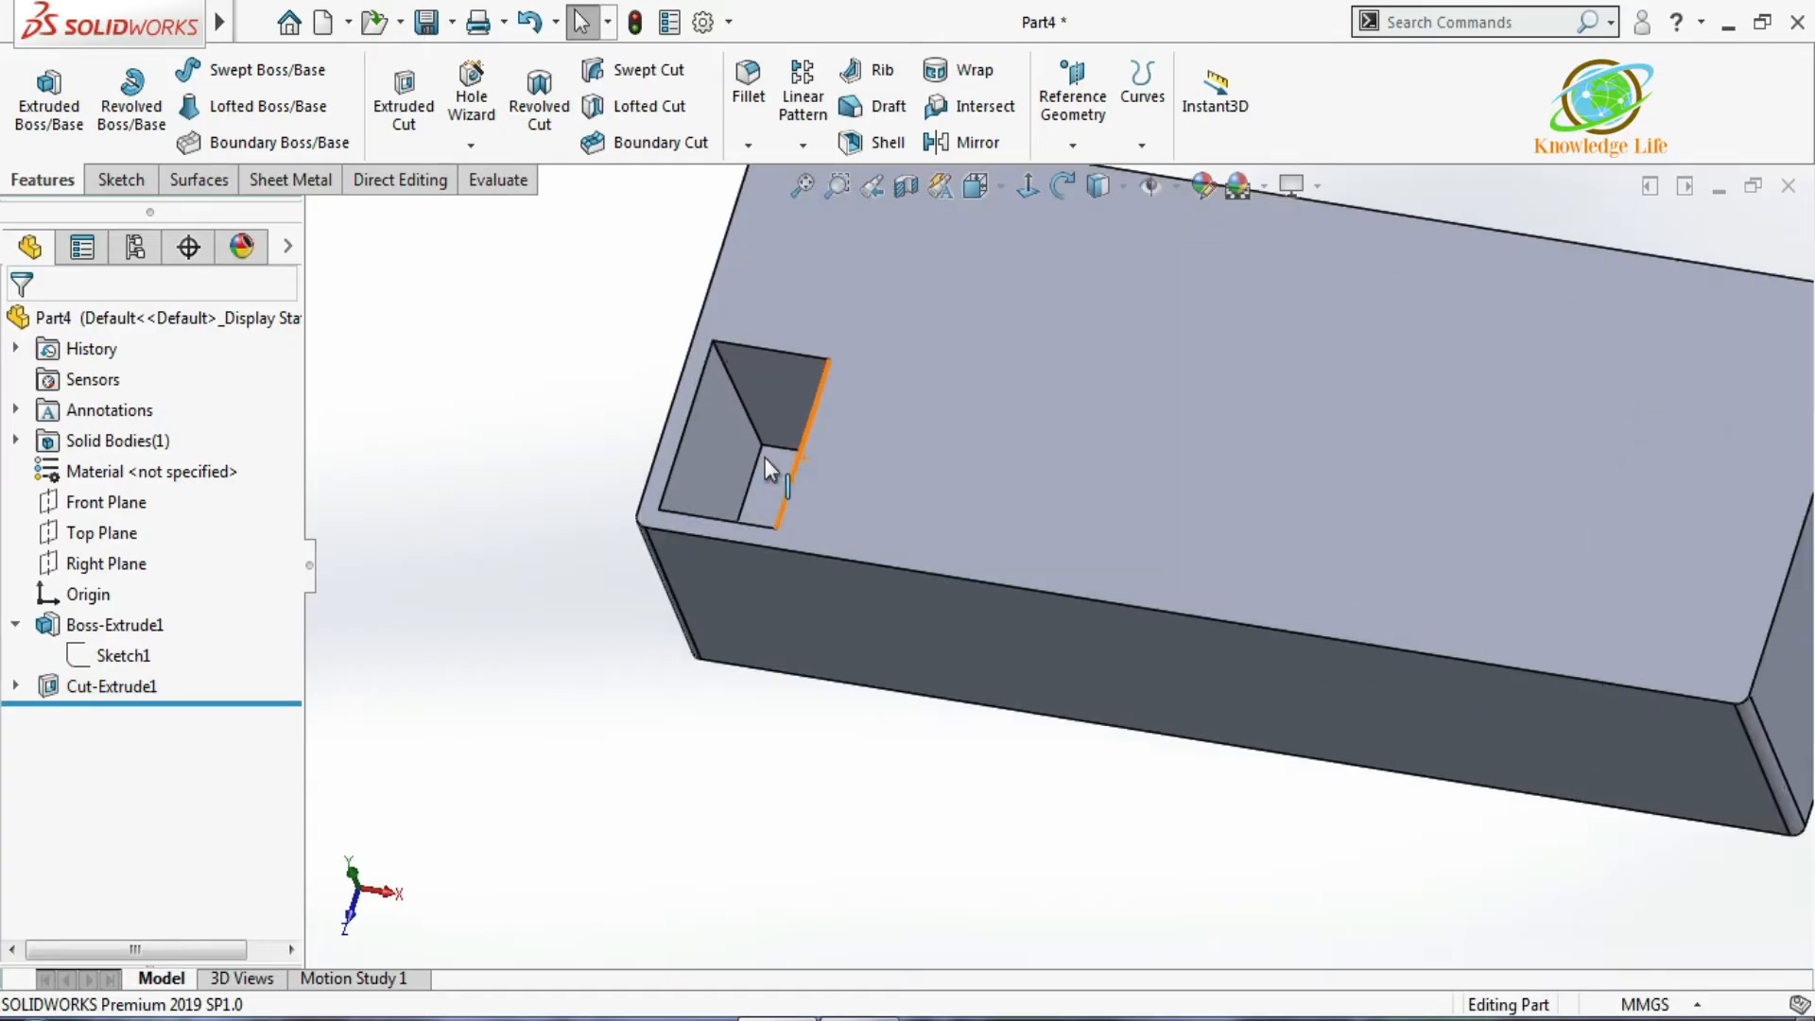
{"action": "key", "text": "Escape"}
{"action": "left_click", "coordinate": [745, 93]}
{"action": "left_click", "coordinate": [744, 91]}
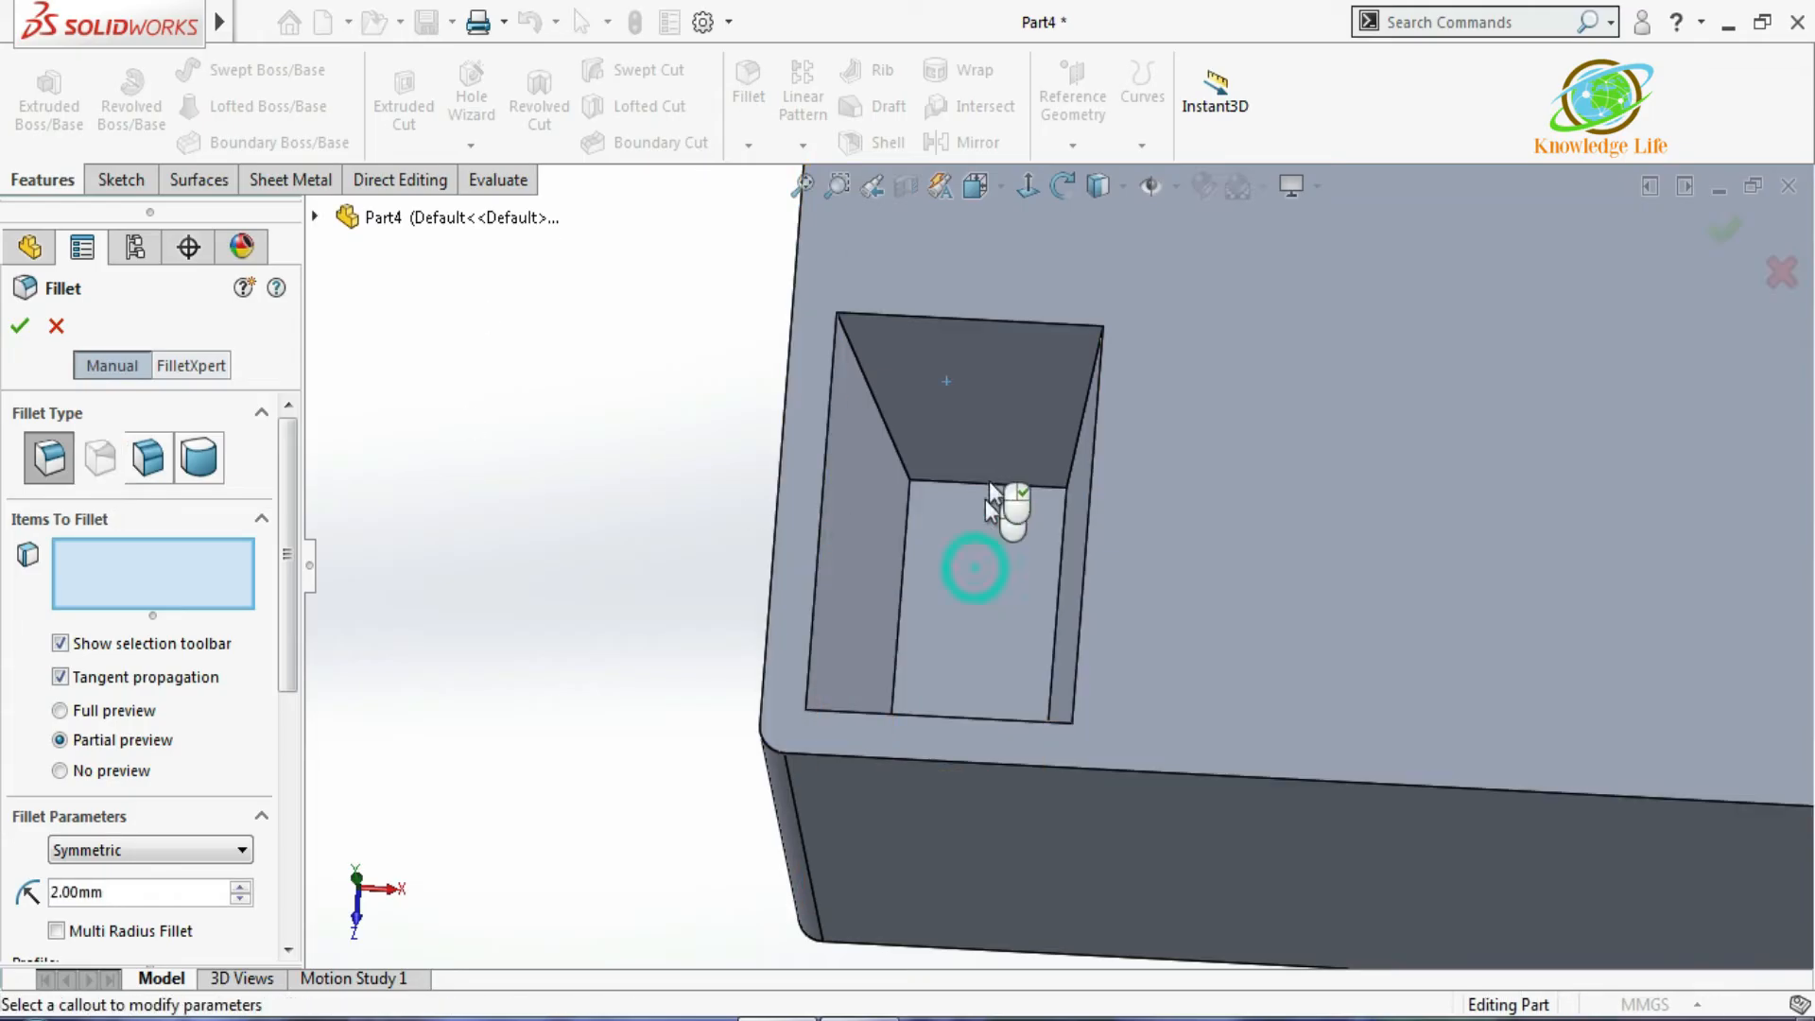
{"action": "left_click", "coordinate": [973, 567]}
{"action": "left_click", "coordinate": [1009, 445]}
{"action": "left_click", "coordinate": [863, 505]}
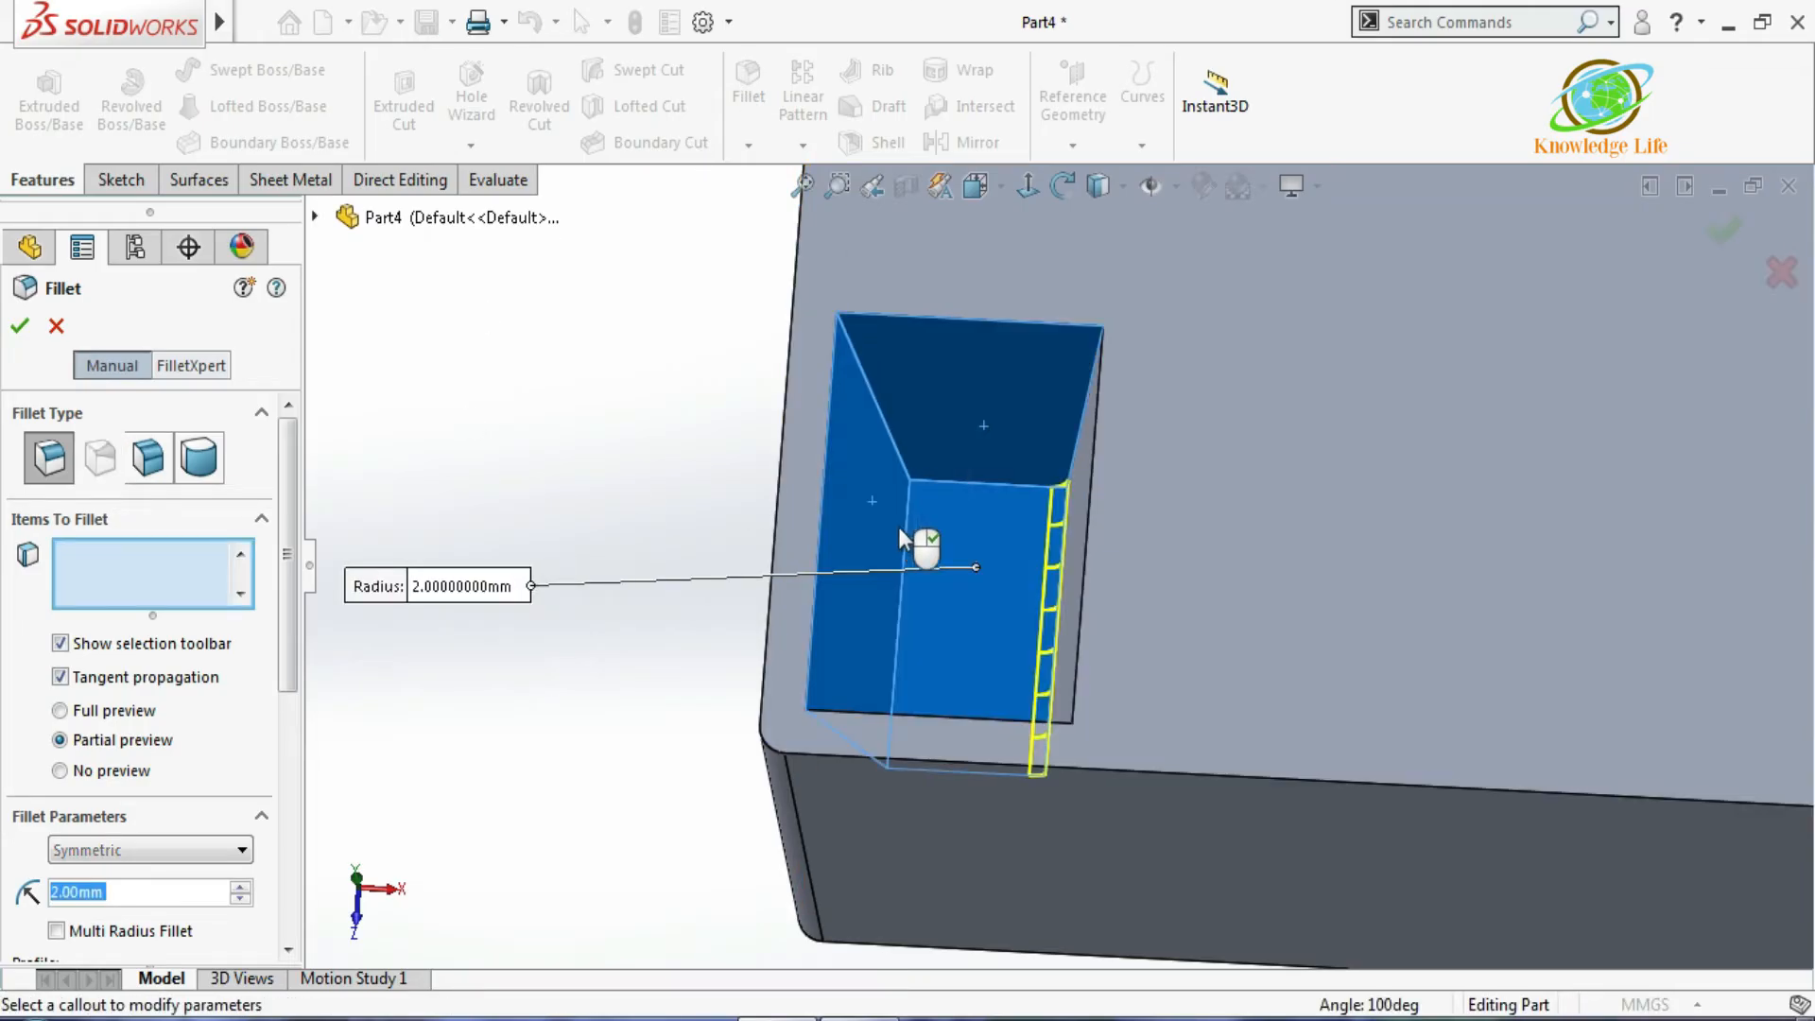
{"action": "middle_click_drag", "start_coordinate": [948, 558], "coordinate": [989, 572]}
{"action": "left_click", "coordinate": [1119, 613]}
{"action": "left_click", "coordinate": [990, 774]}
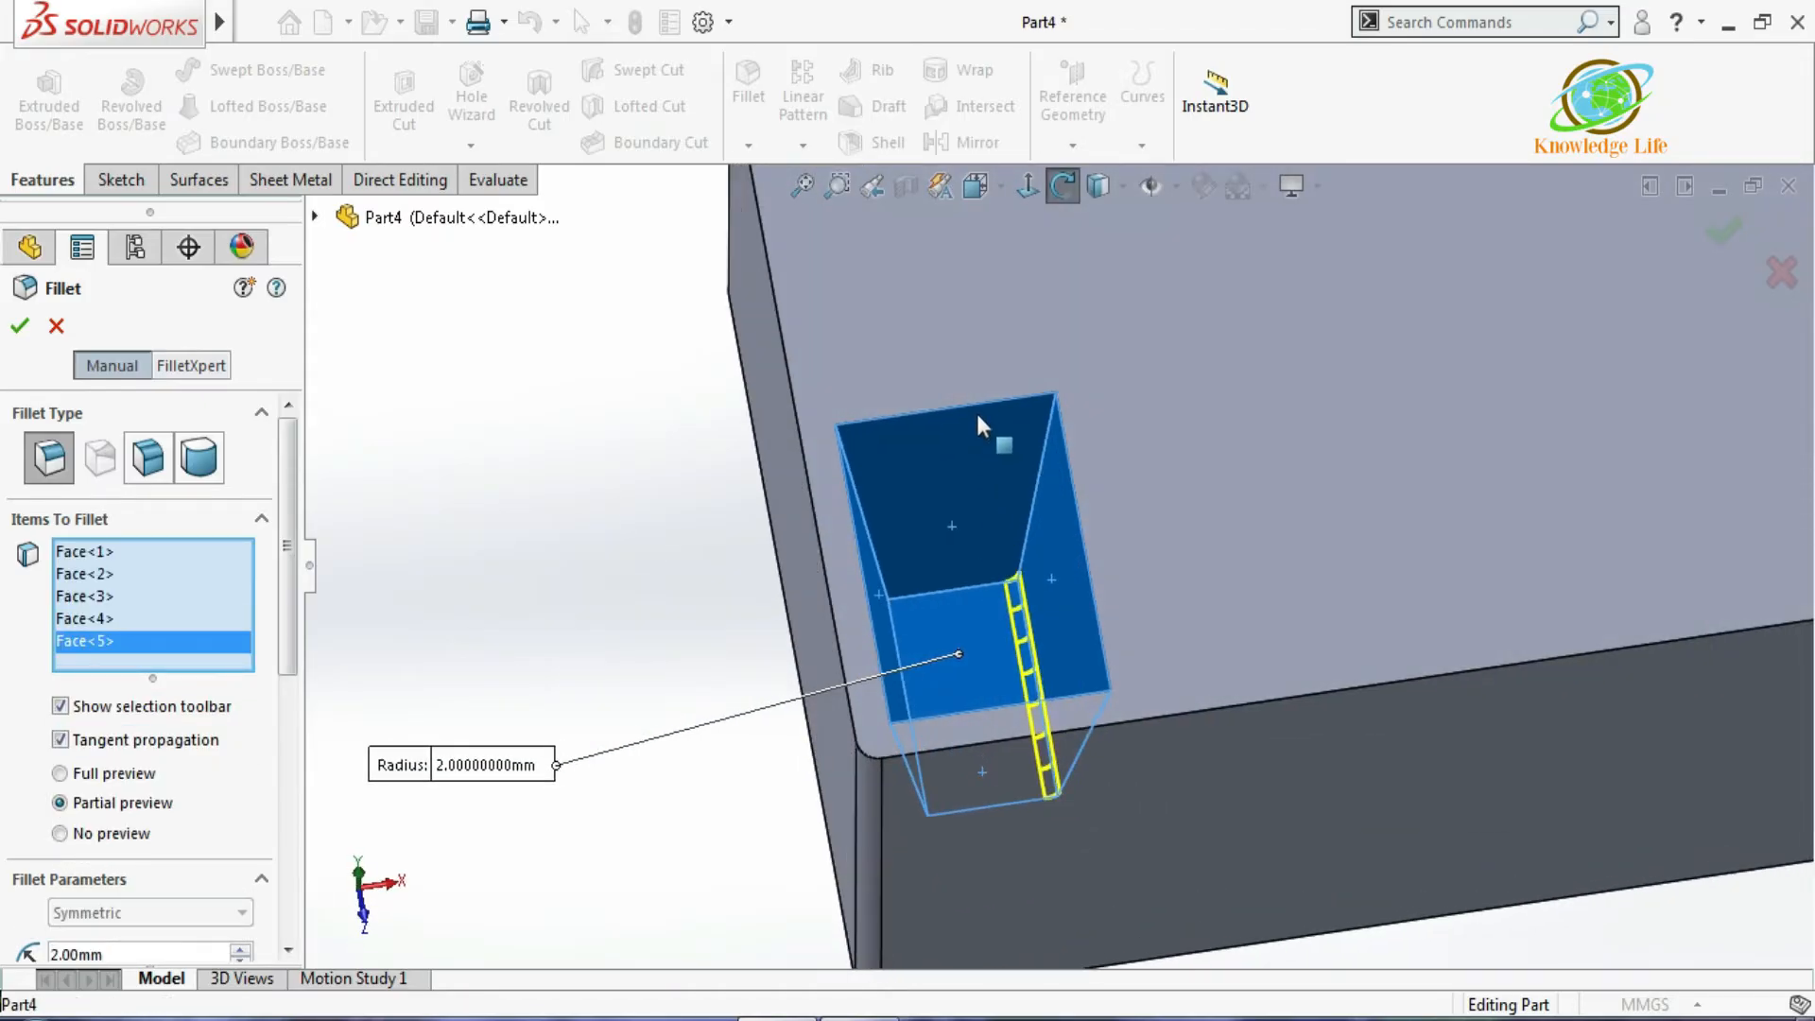
Add the four rim edges of the pocket to the fillet selection and create the 2 mm fillet.
{"action": "left_click", "coordinate": [1049, 435]}
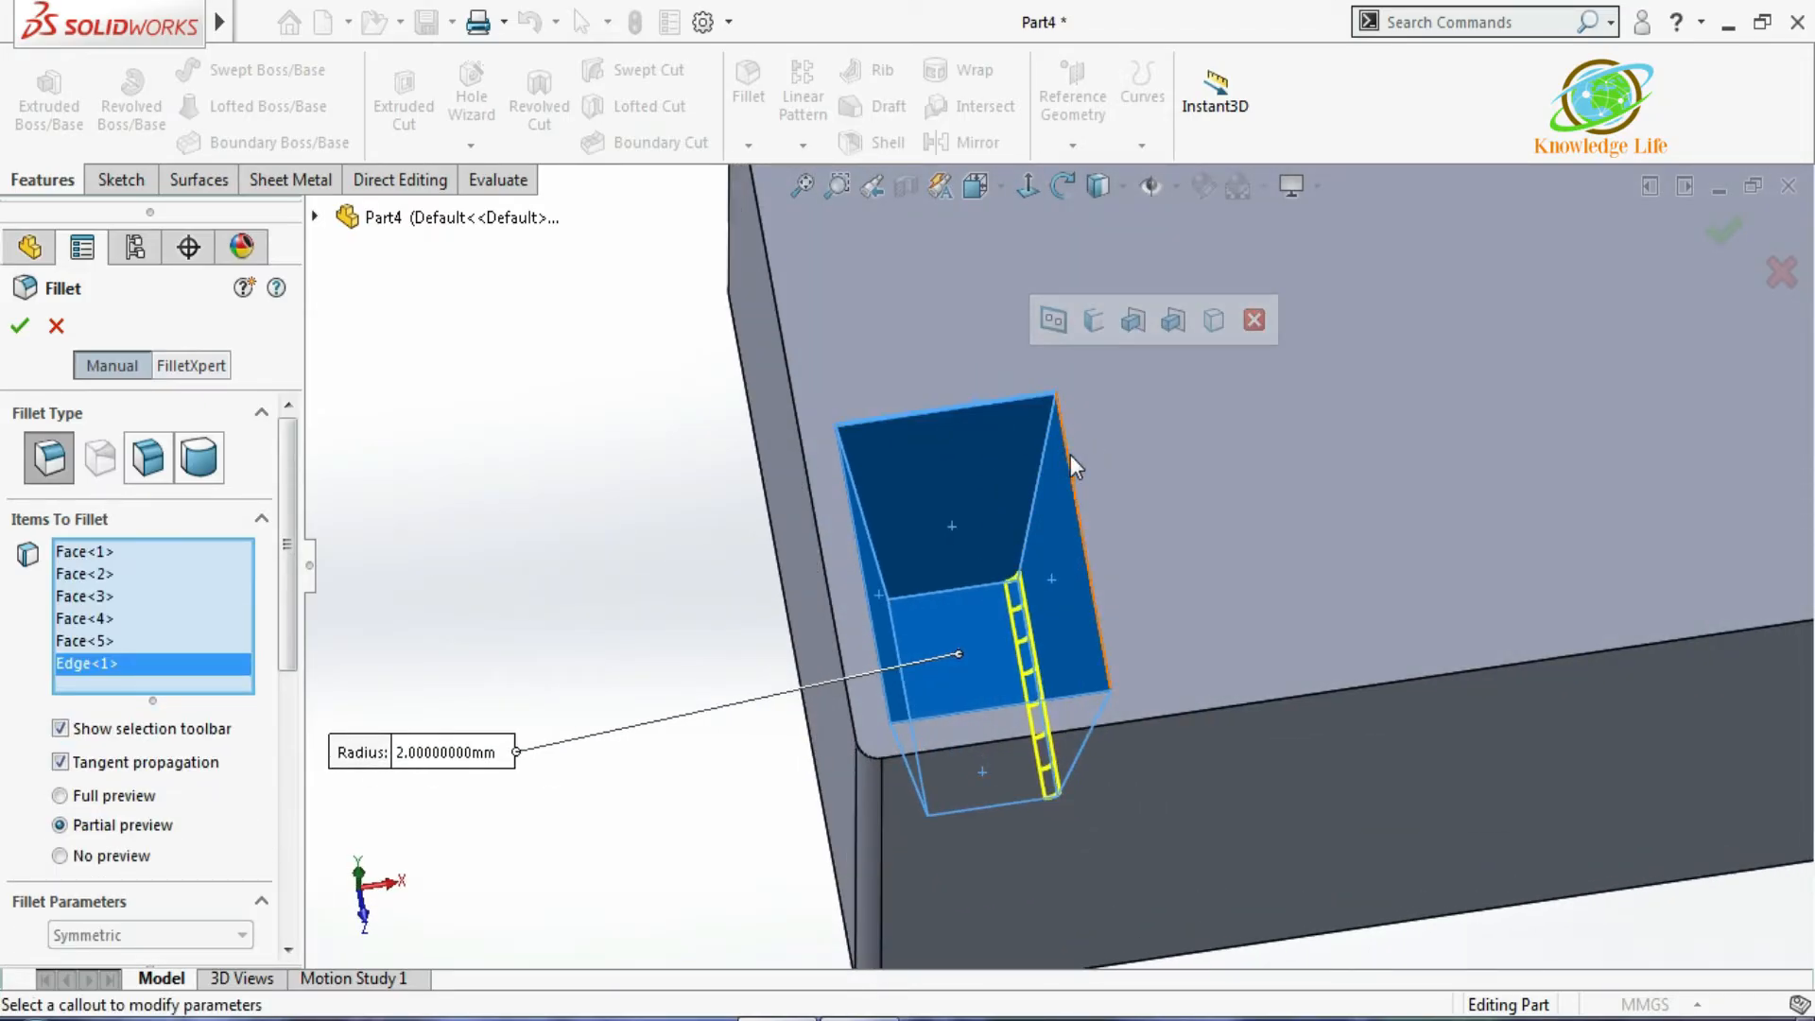
{"action": "left_click", "coordinate": [860, 561]}
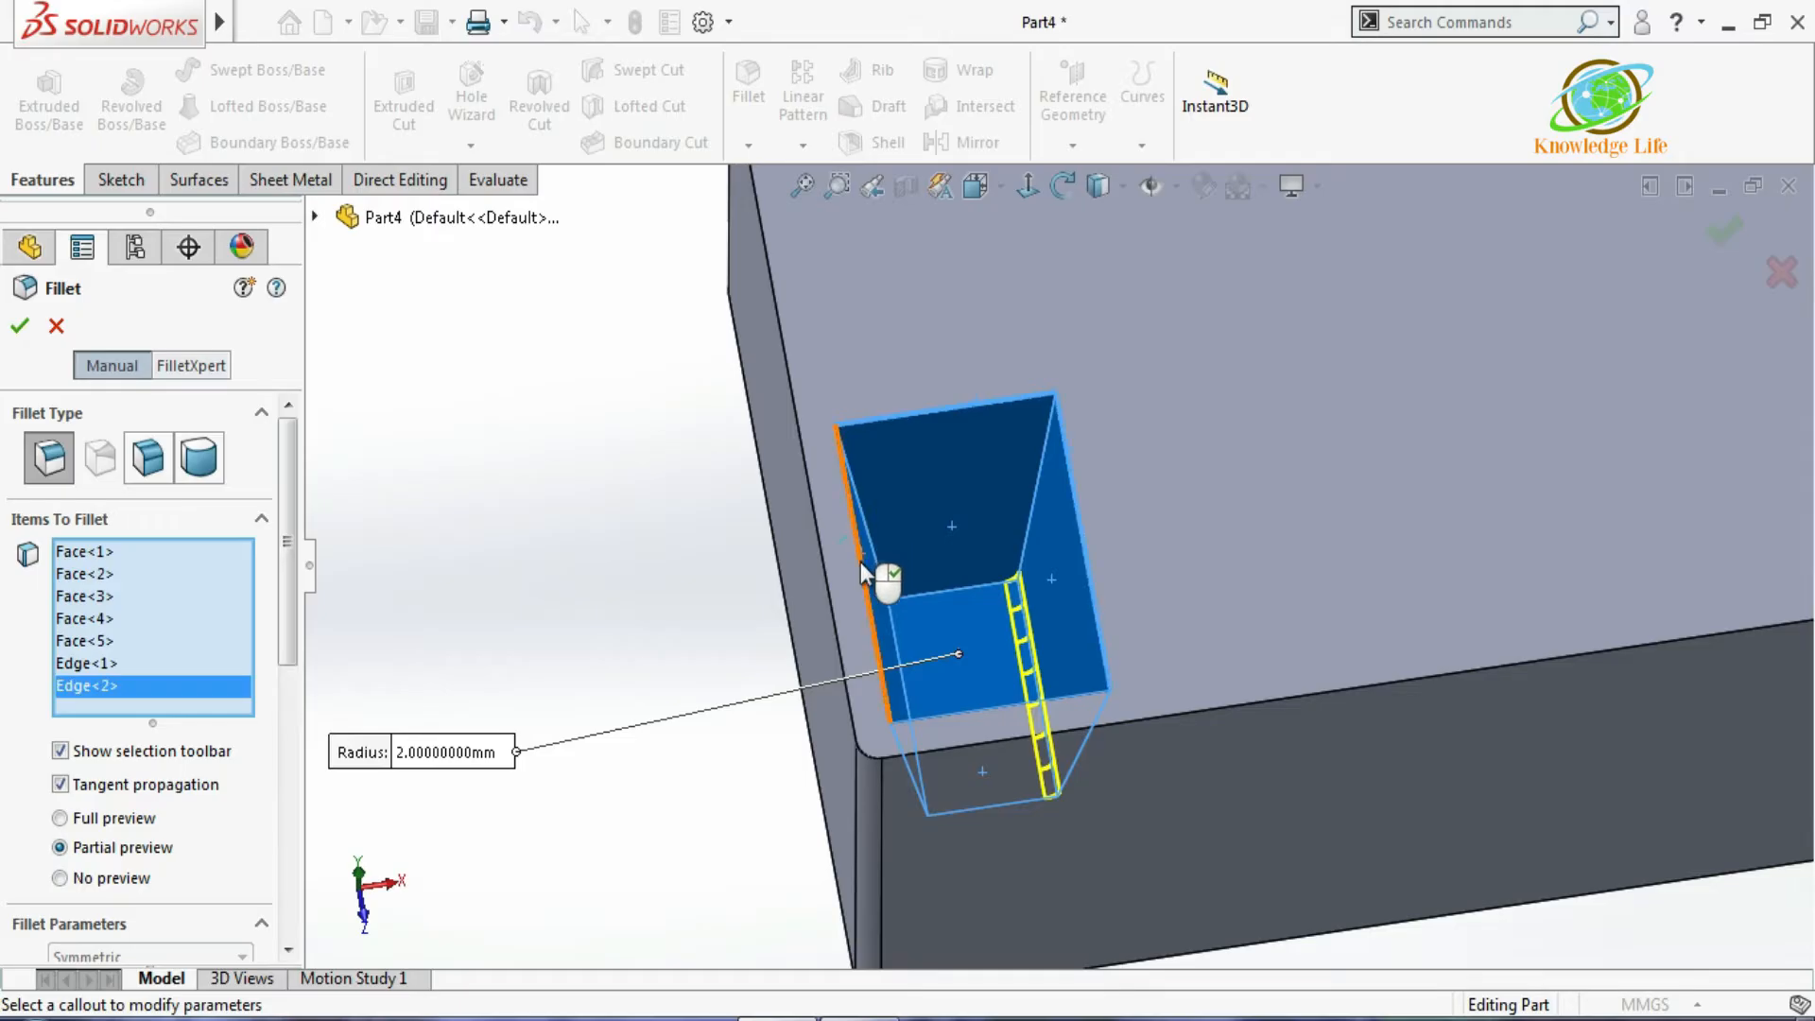
{"action": "left_click", "coordinate": [1009, 704]}
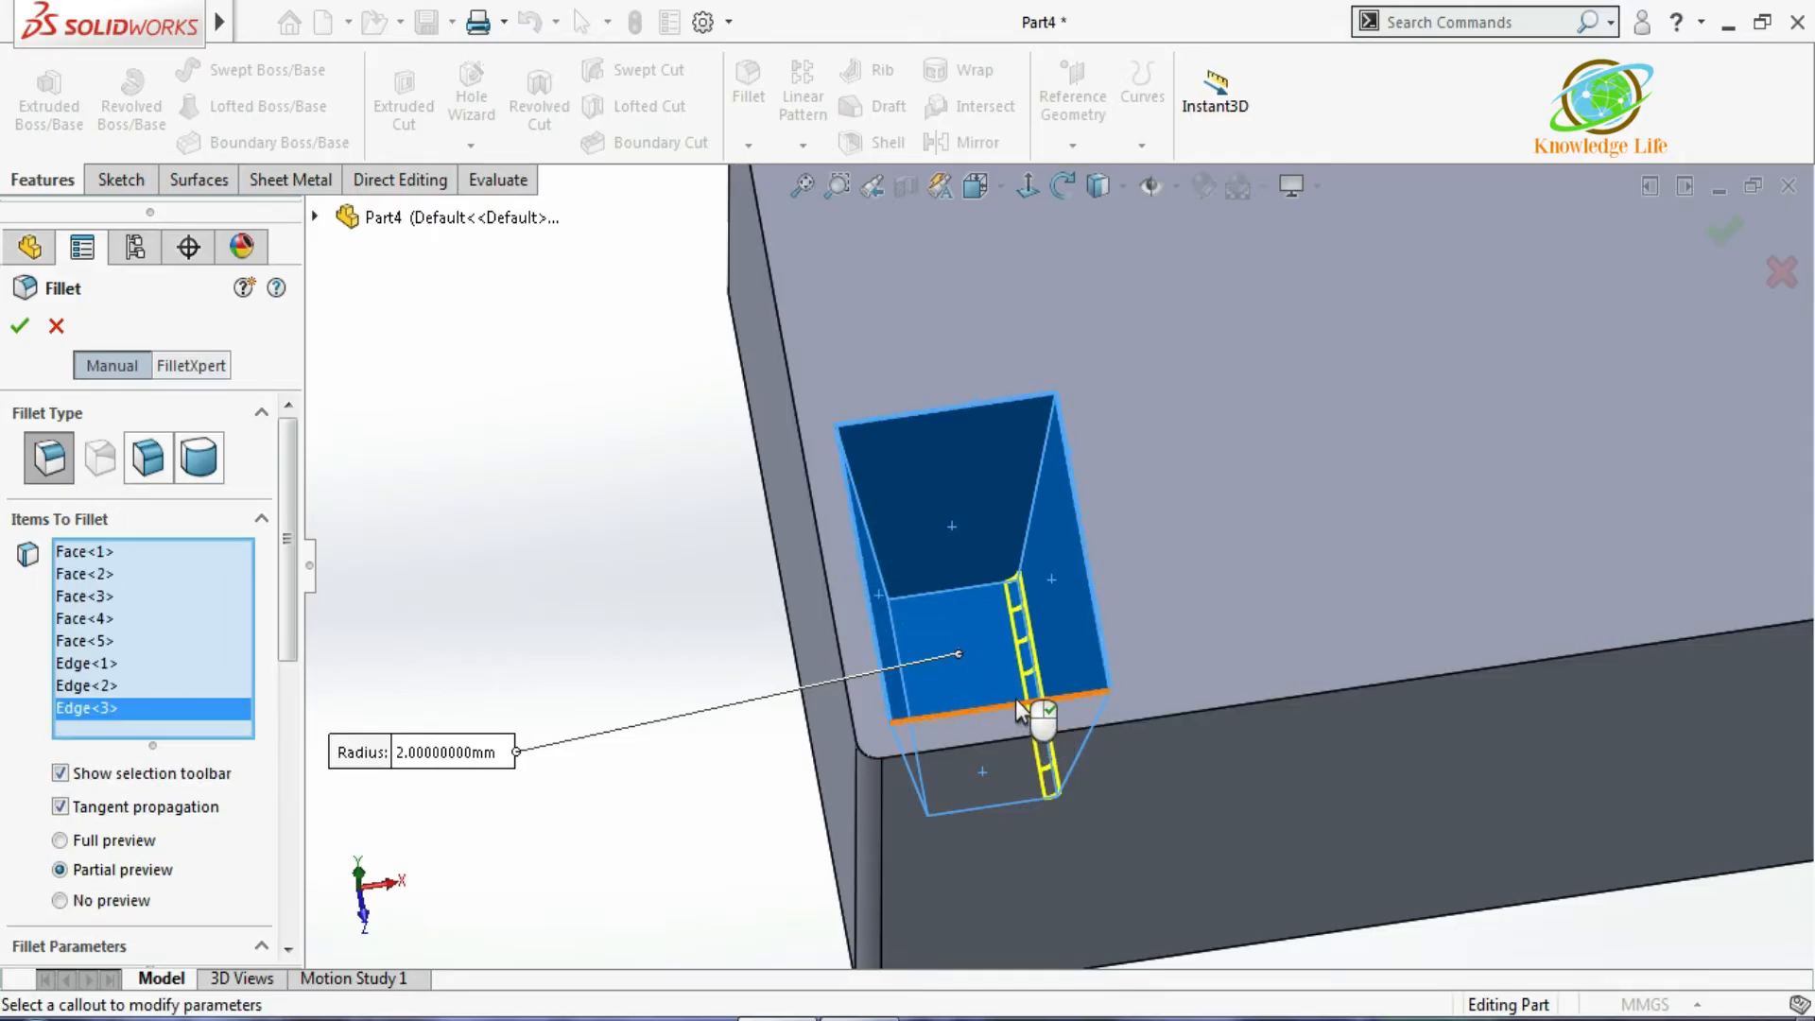
{"action": "left_click", "coordinate": [1019, 705]}
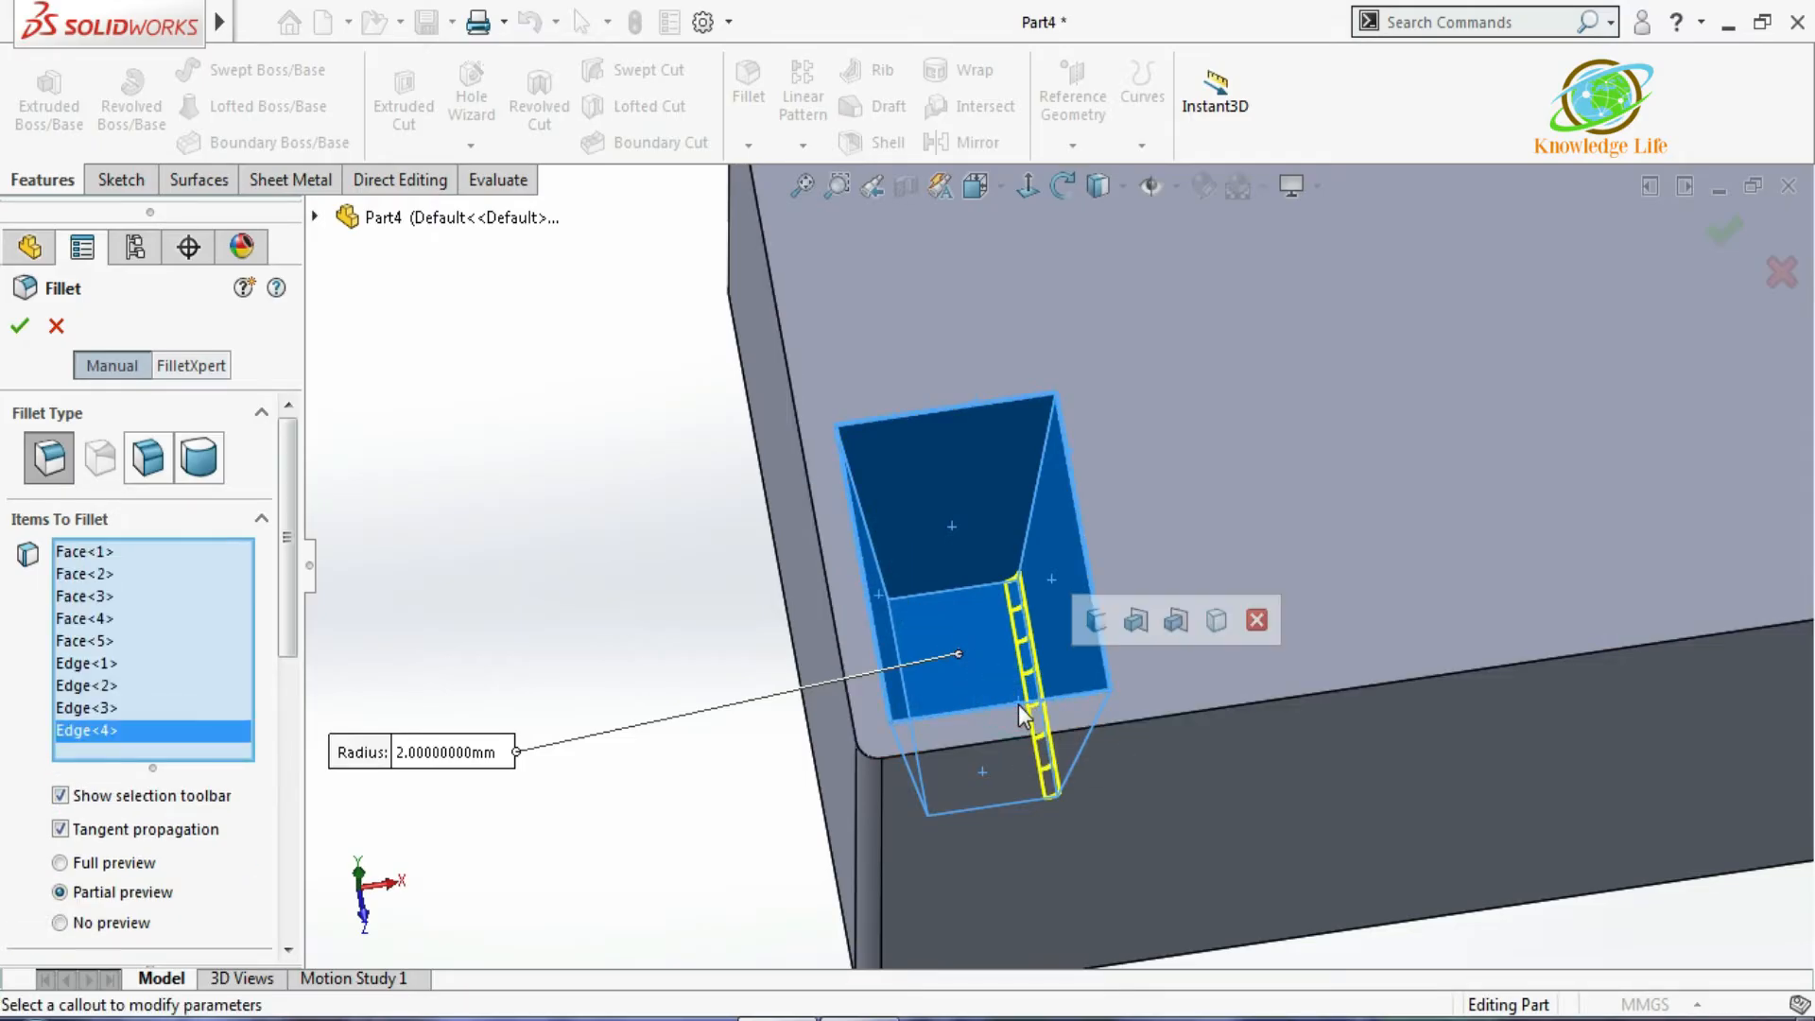
{"action": "left_click", "coordinate": [20, 328]}
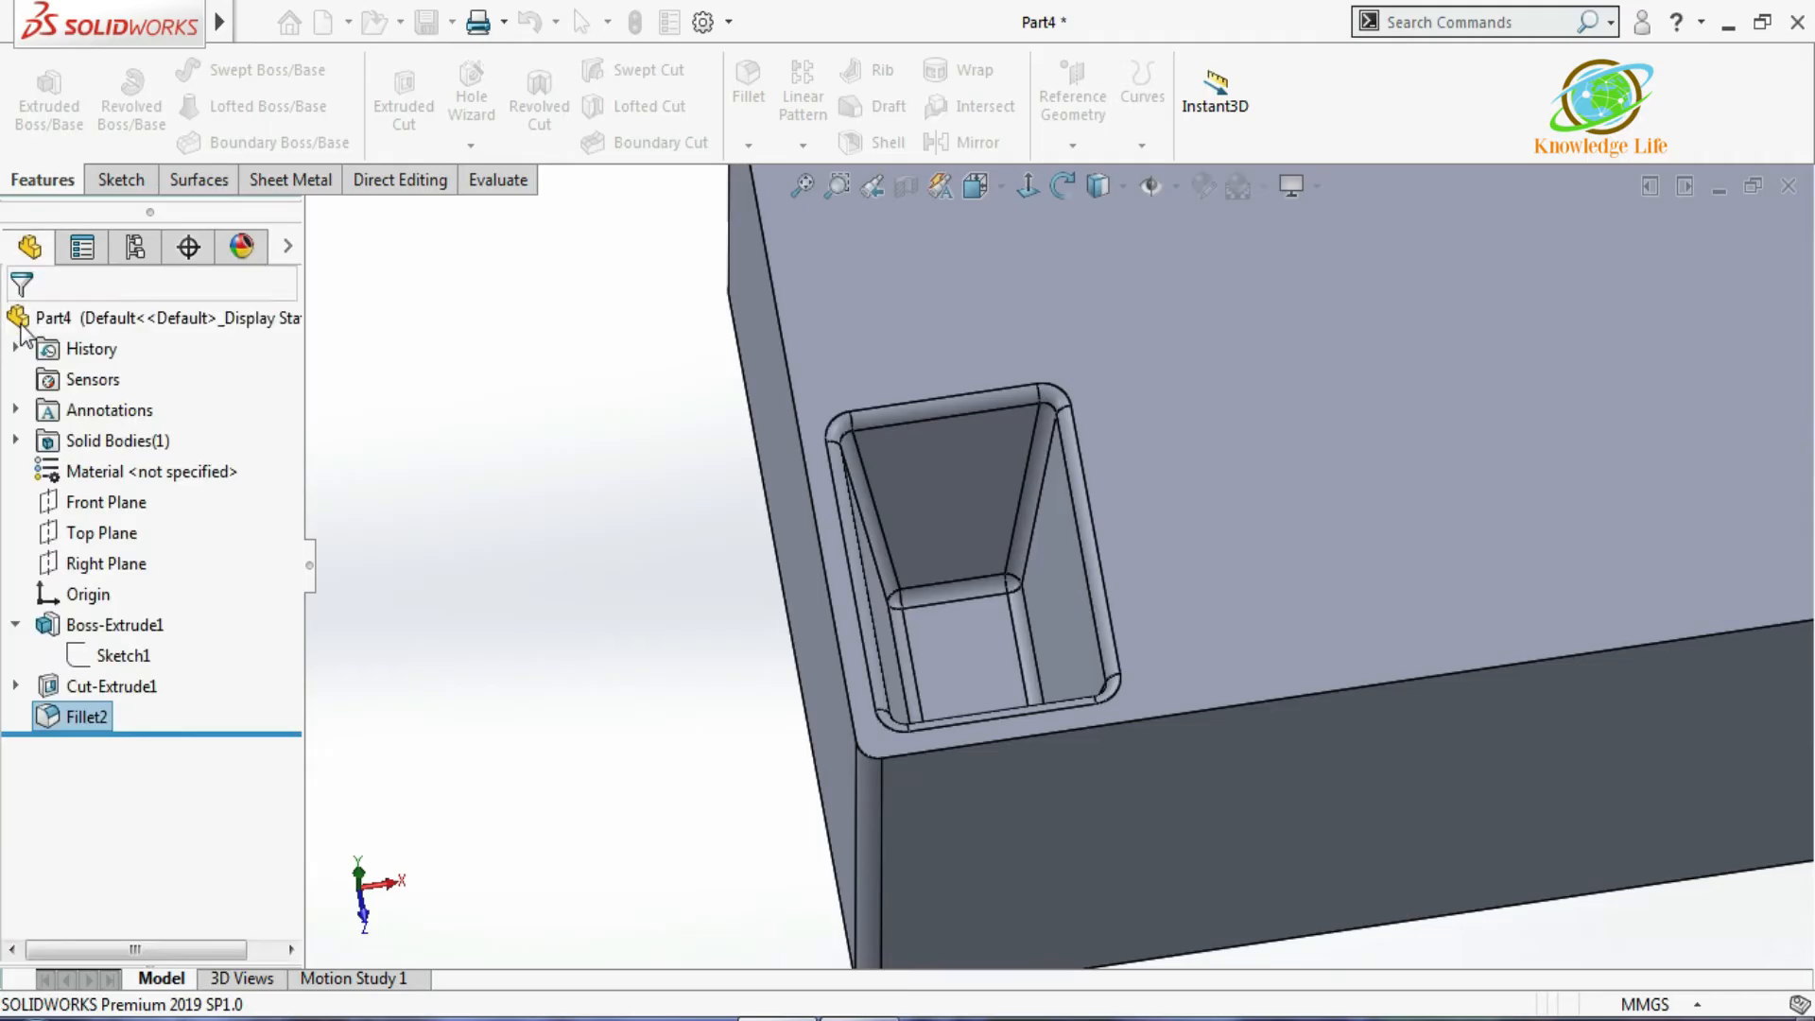
Inspect the filleted pocket and the whole block from different angles.
{"action": "middle_click_drag", "start_coordinate": [896, 561], "coordinate": [1011, 568]}
{"action": "scroll", "coordinate": [1131, 626], "scroll_direction": "up", "scroll_amount": 6}
{"action": "scroll", "coordinate": [1181, 559], "scroll_direction": "down", "scroll_amount": 3}
{"action": "middle_click_drag", "start_coordinate": [1053, 502], "coordinate": [1041, 478]}
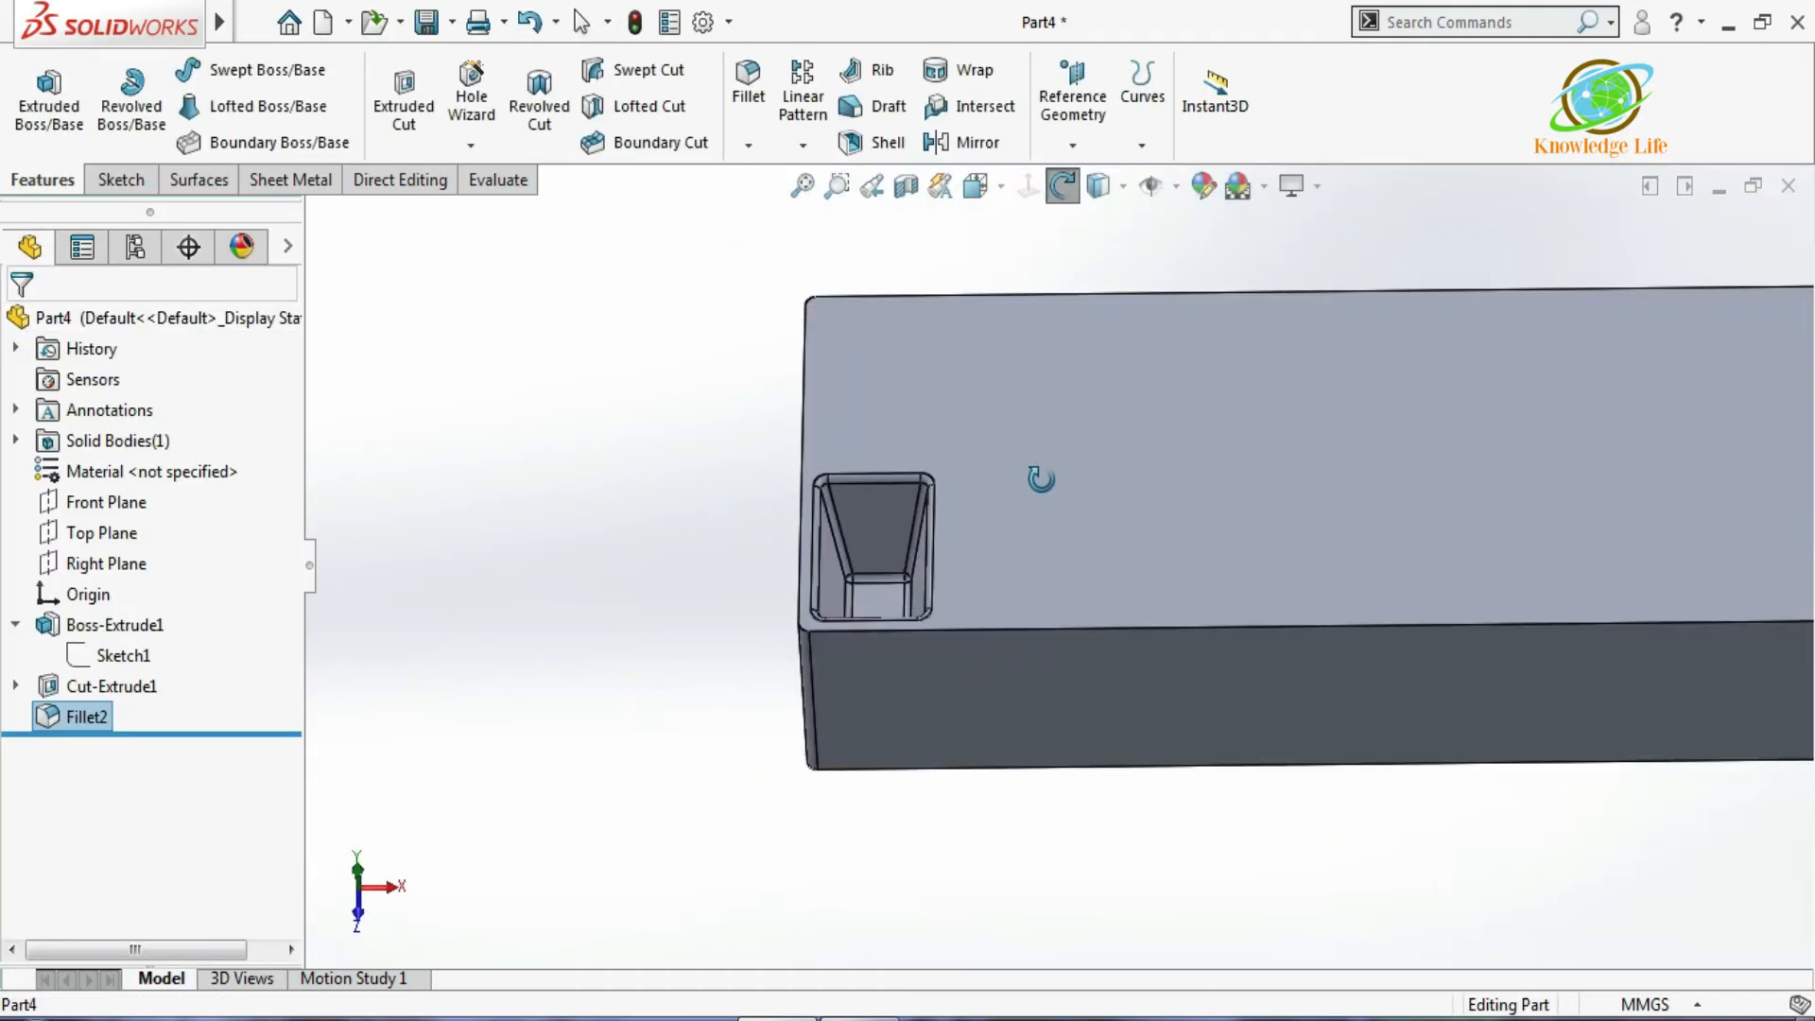
{"action": "scroll", "coordinate": [1076, 444], "scroll_direction": "up", "scroll_amount": 3}
{"action": "scroll", "coordinate": [1066, 364], "scroll_direction": "down", "scroll_amount": 3}
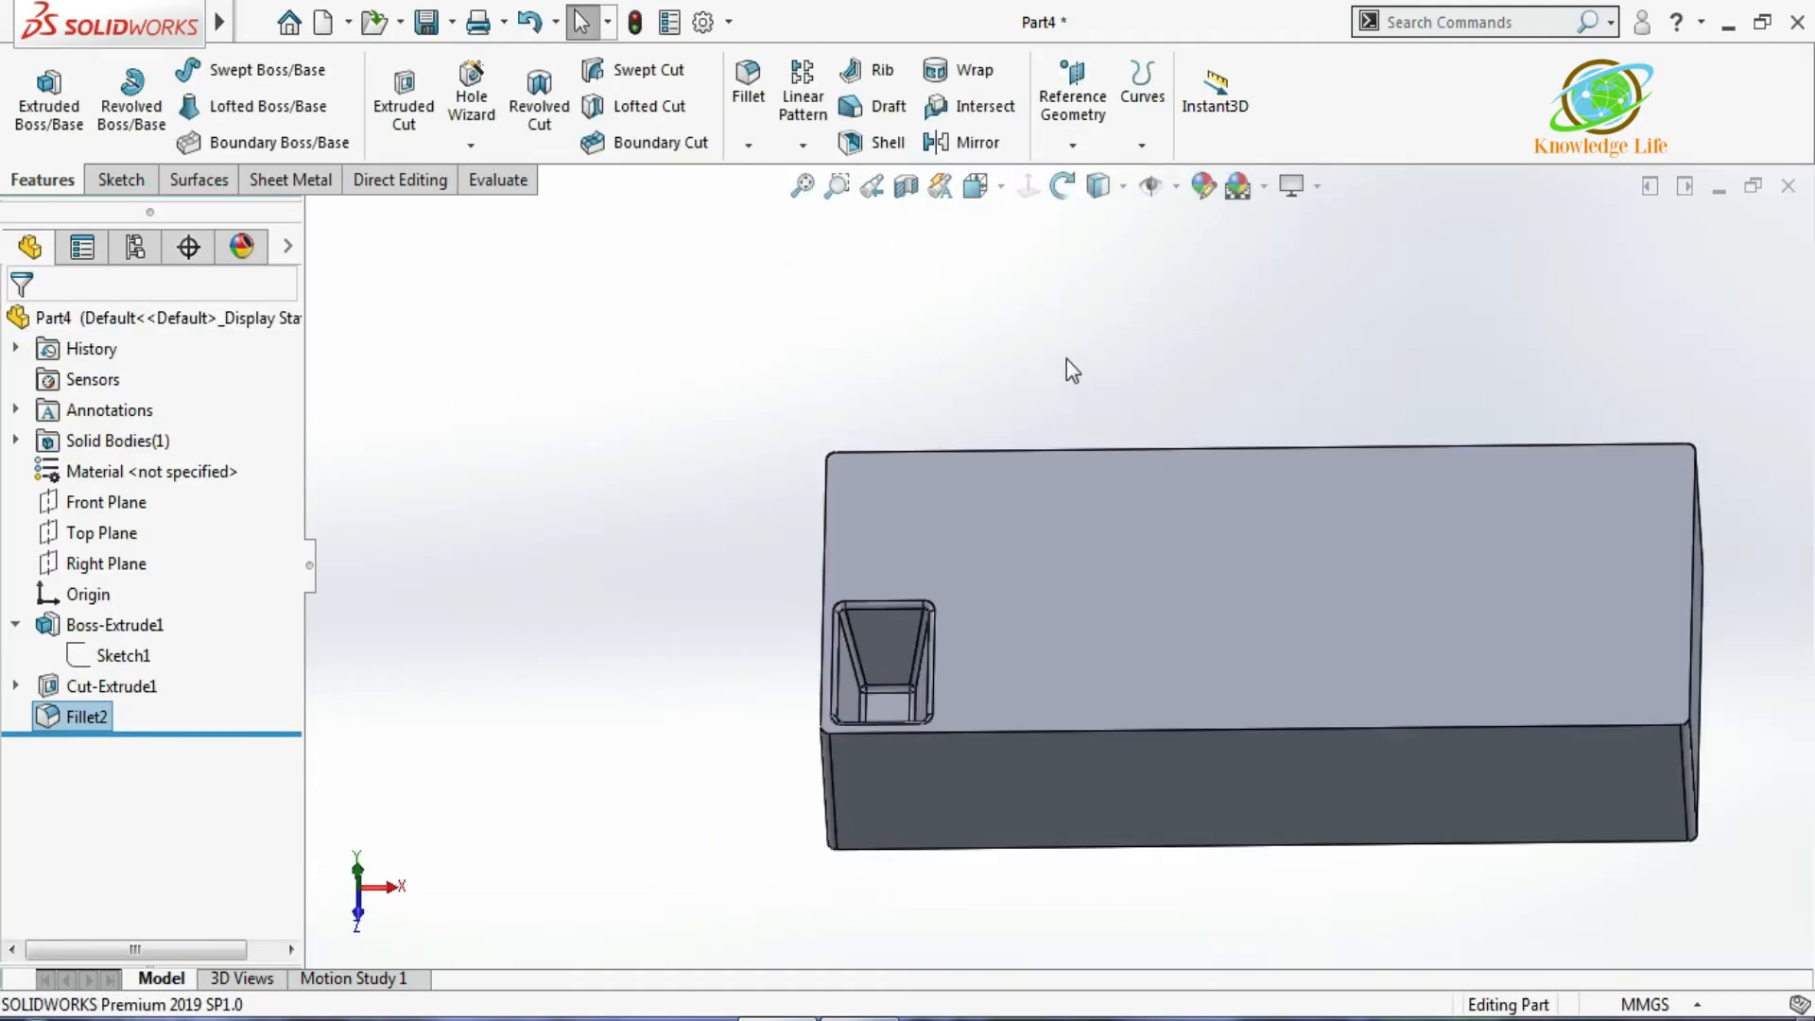
{"action": "scroll", "coordinate": [1097, 378], "scroll_direction": "up", "scroll_amount": 3}
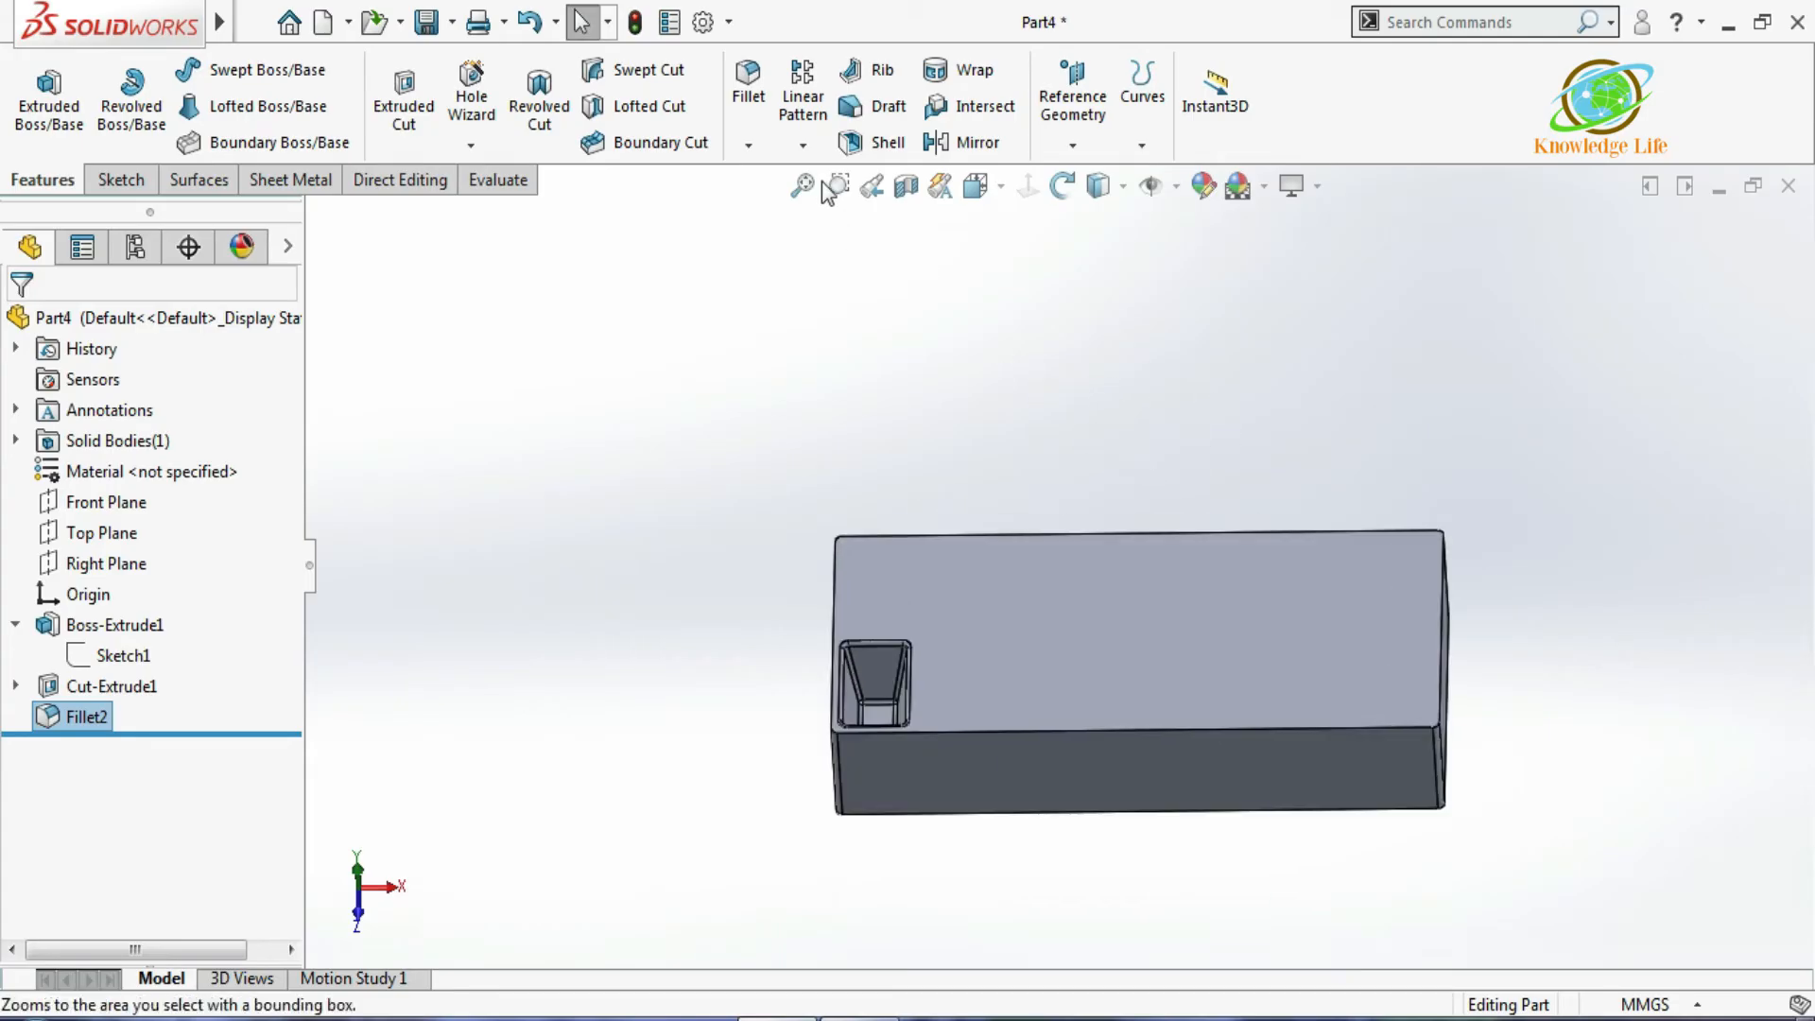
Start a linear pattern along the block's short top edge with 2 instances spaced 55 mm, reversed to run across the top face.
{"action": "left_click", "coordinate": [802, 146]}
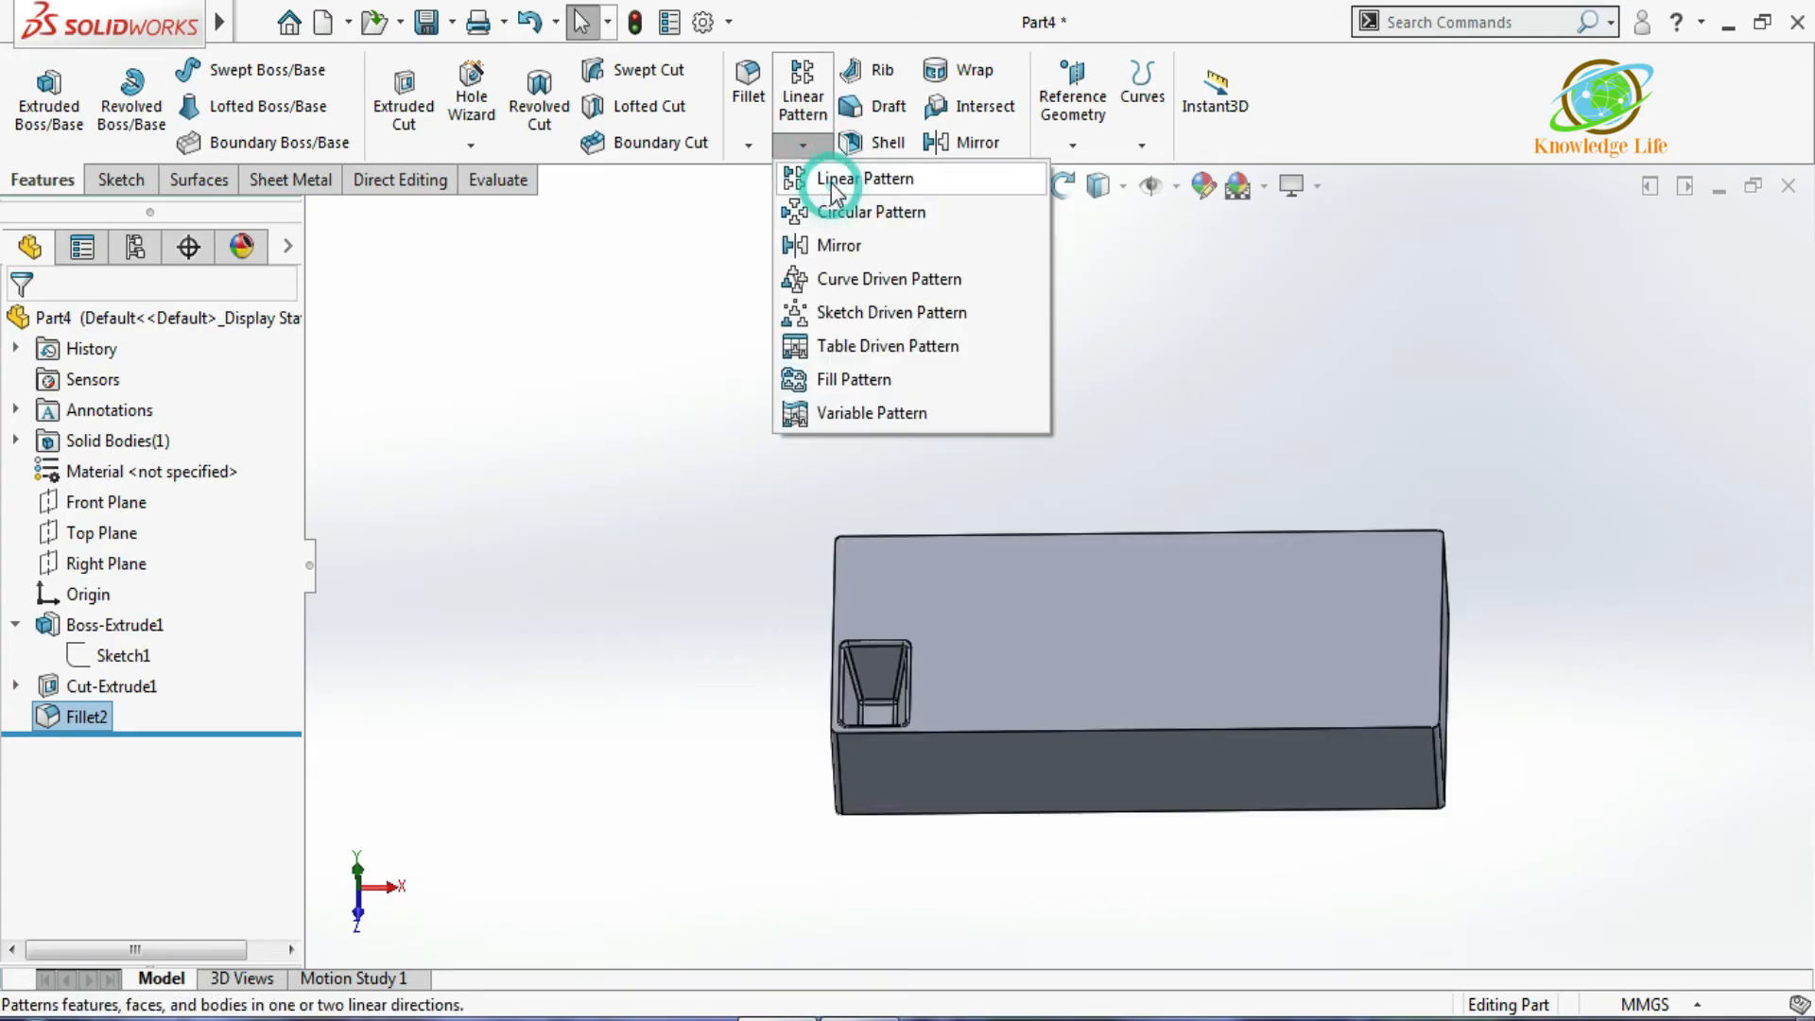
{"action": "left_click", "coordinate": [835, 185]}
{"action": "scroll", "coordinate": [1120, 629], "scroll_direction": "up", "scroll_amount": 2}
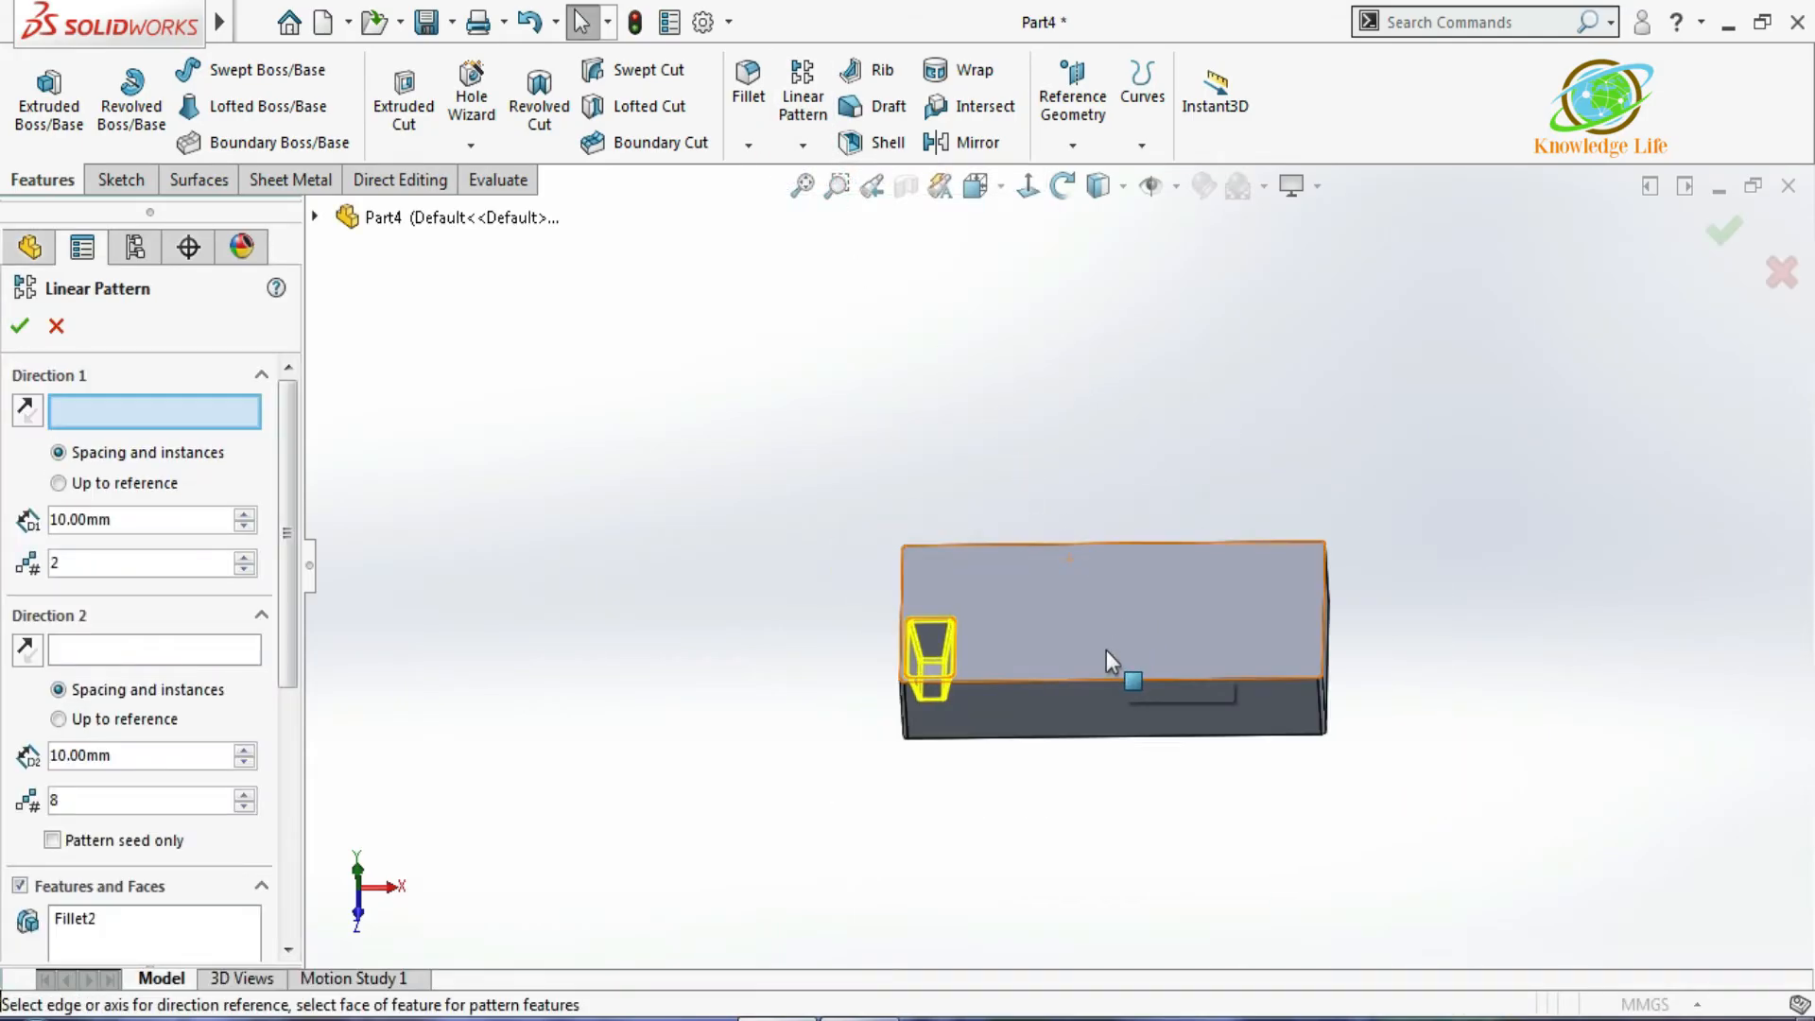
{"action": "scroll", "coordinate": [1106, 650], "scroll_direction": "down", "scroll_amount": 5}
{"action": "middle_click_drag", "start_coordinate": [989, 543], "coordinate": [973, 613]}
{"action": "left_click", "coordinate": [145, 409]}
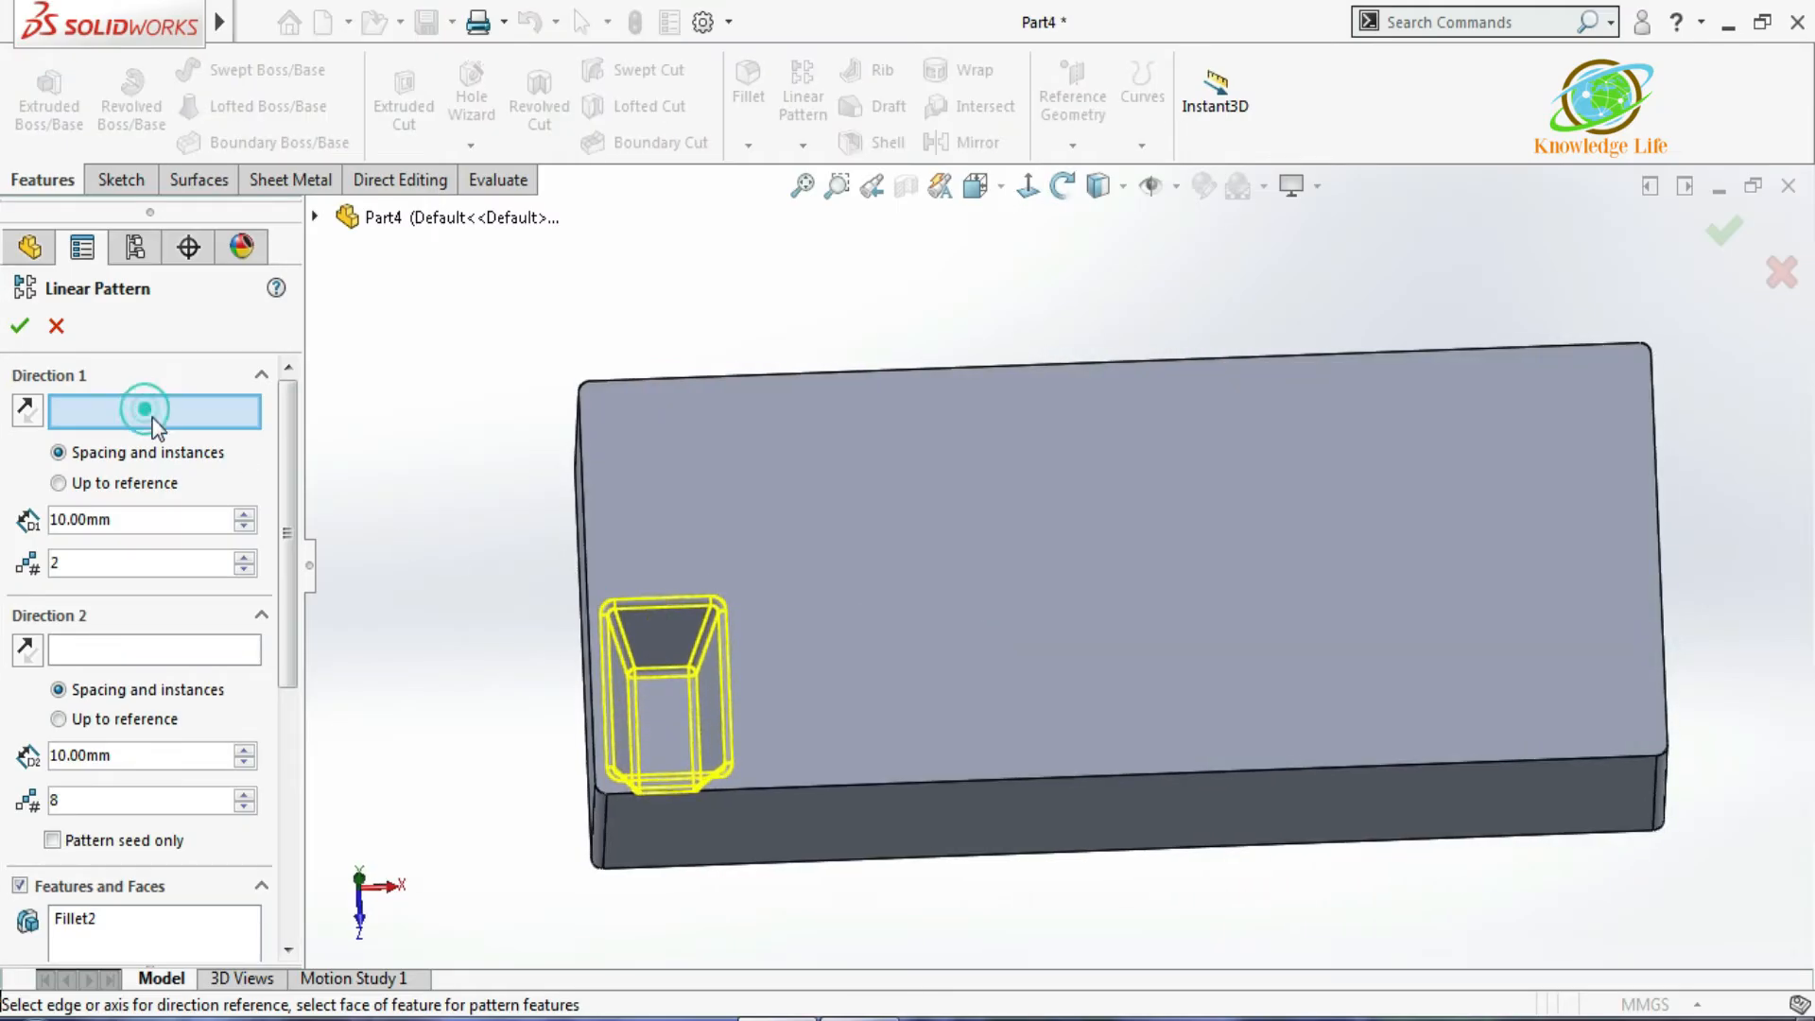
{"action": "left_click", "coordinate": [588, 546]}
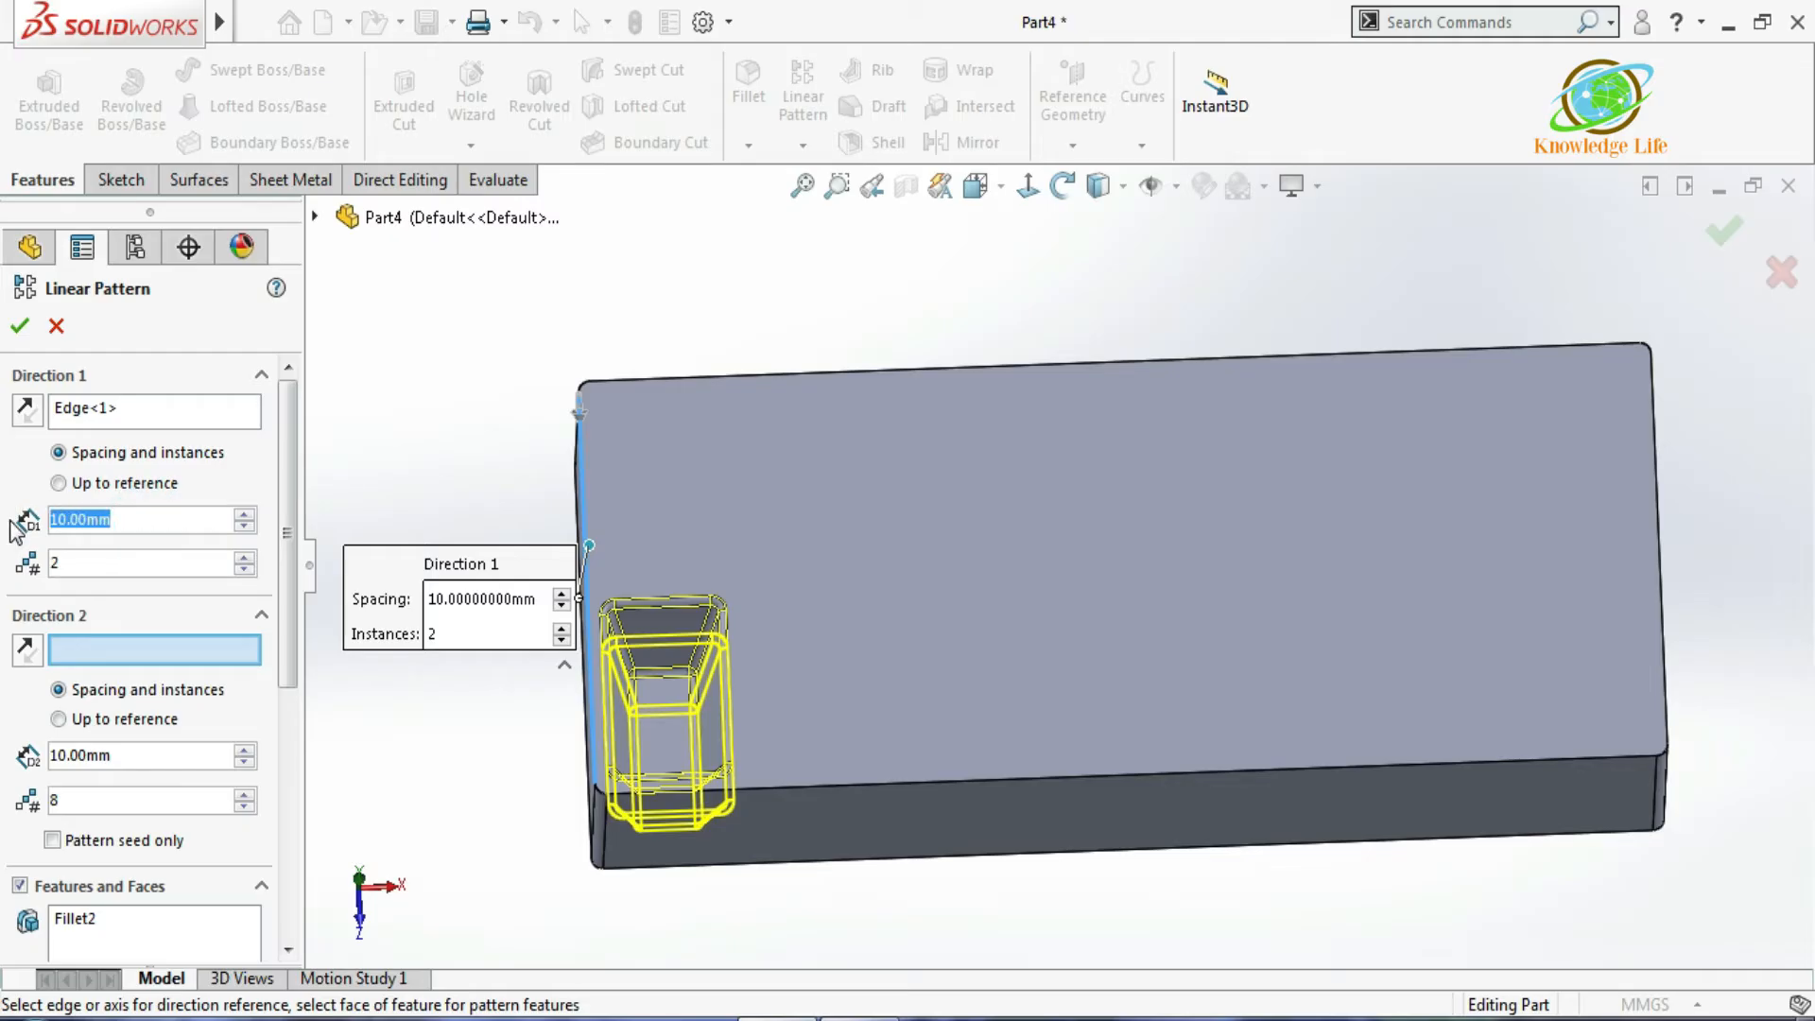
{"action": "type", "text": "55"}
{"action": "left_click", "coordinate": [248, 478]}
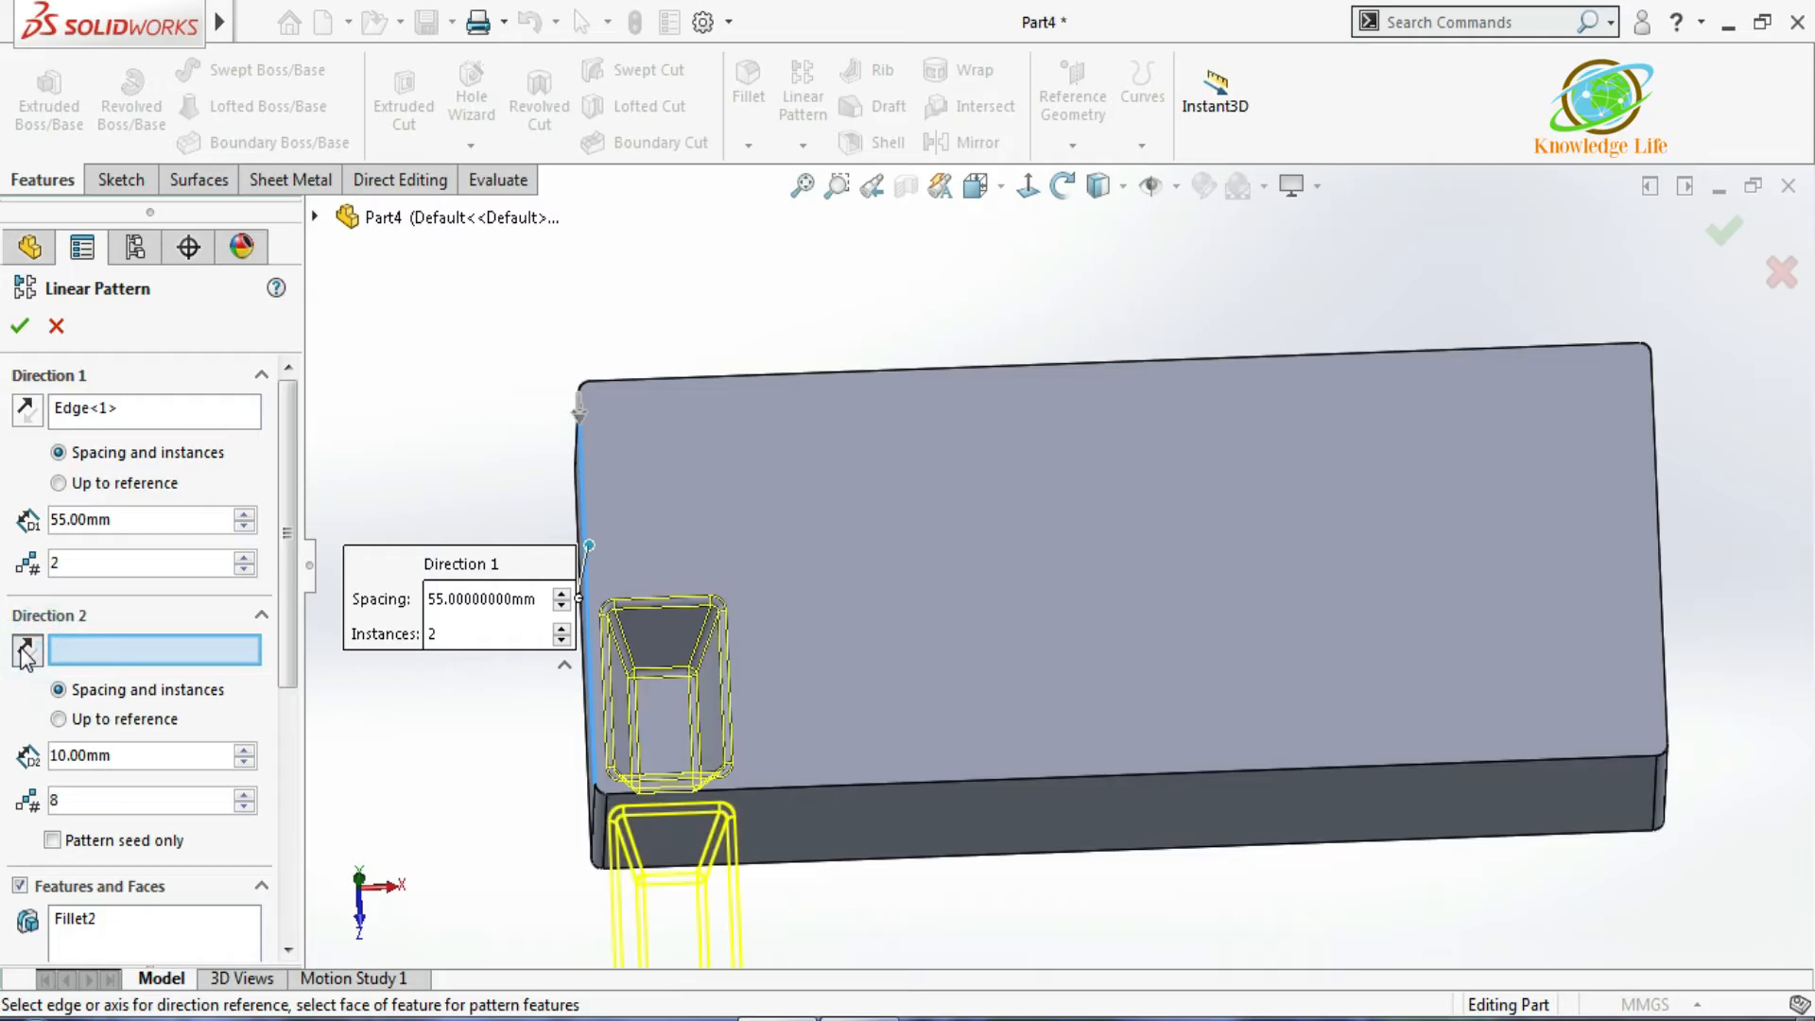
{"action": "left_click", "coordinate": [29, 410]}
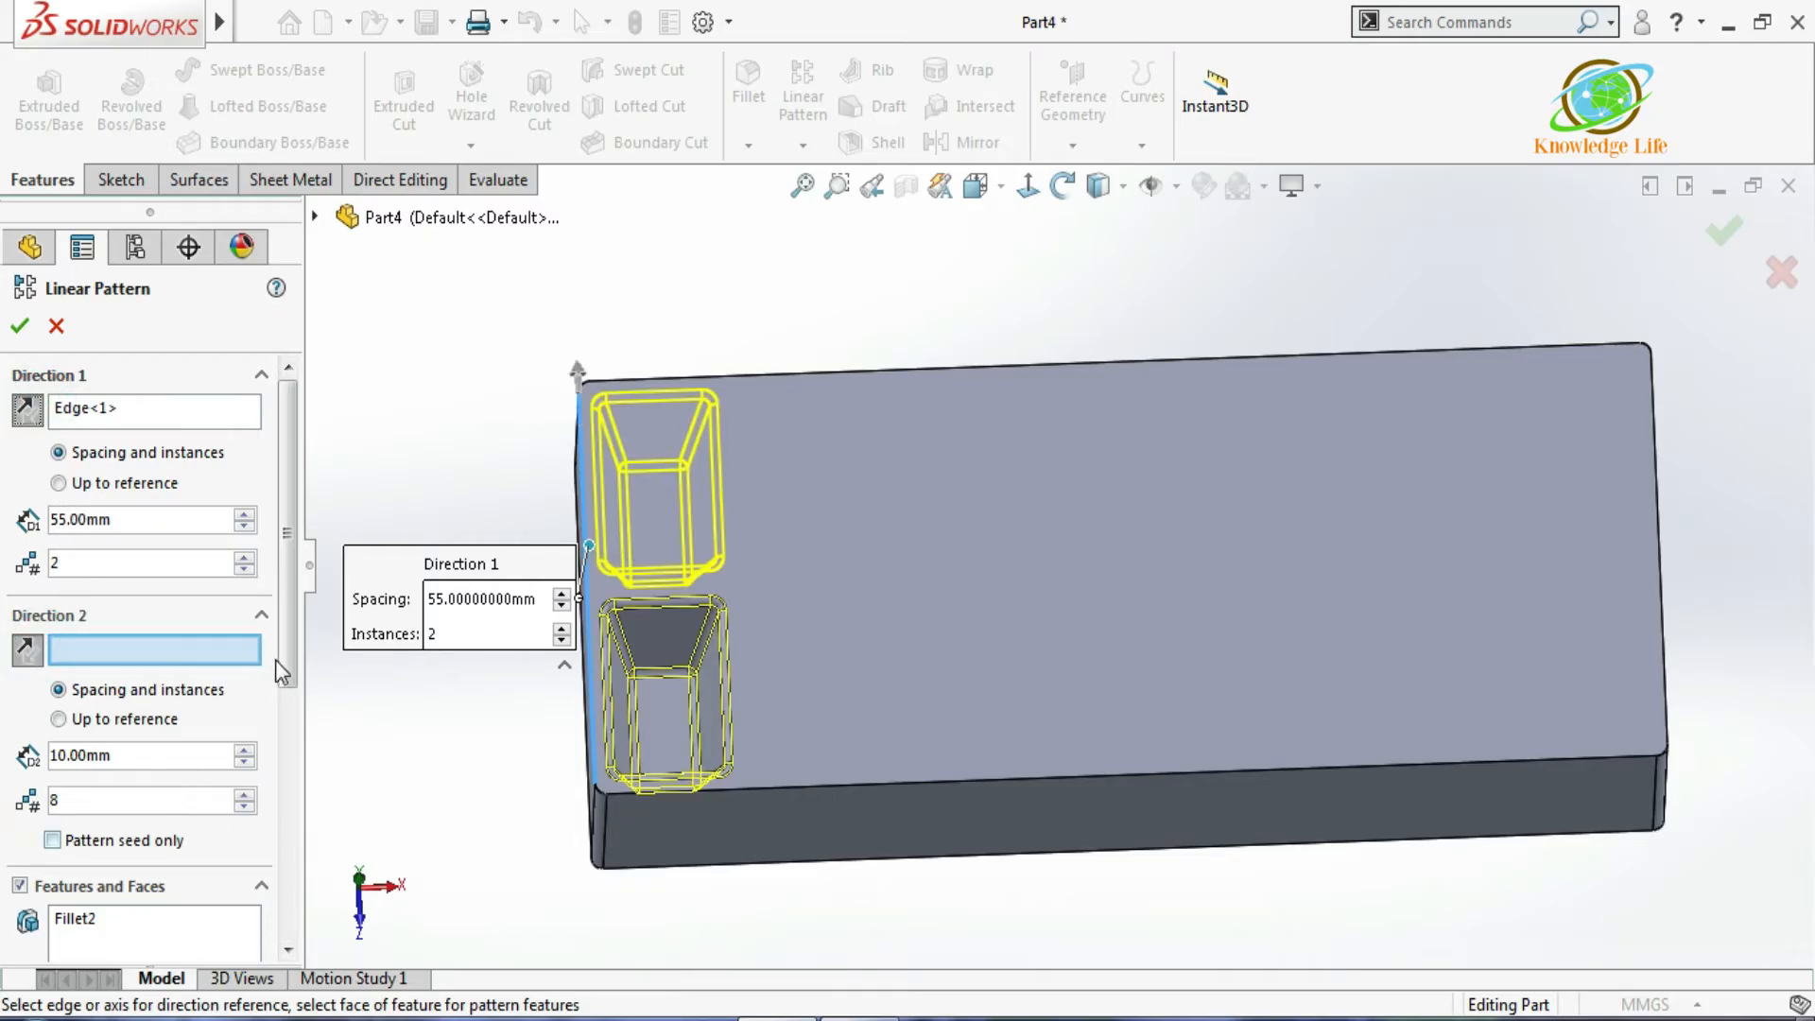
Choose both the pocket cut and its fillet as the features to pattern.
{"action": "scroll", "coordinate": [156, 712], "scroll_direction": "down", "scroll_amount": 5}
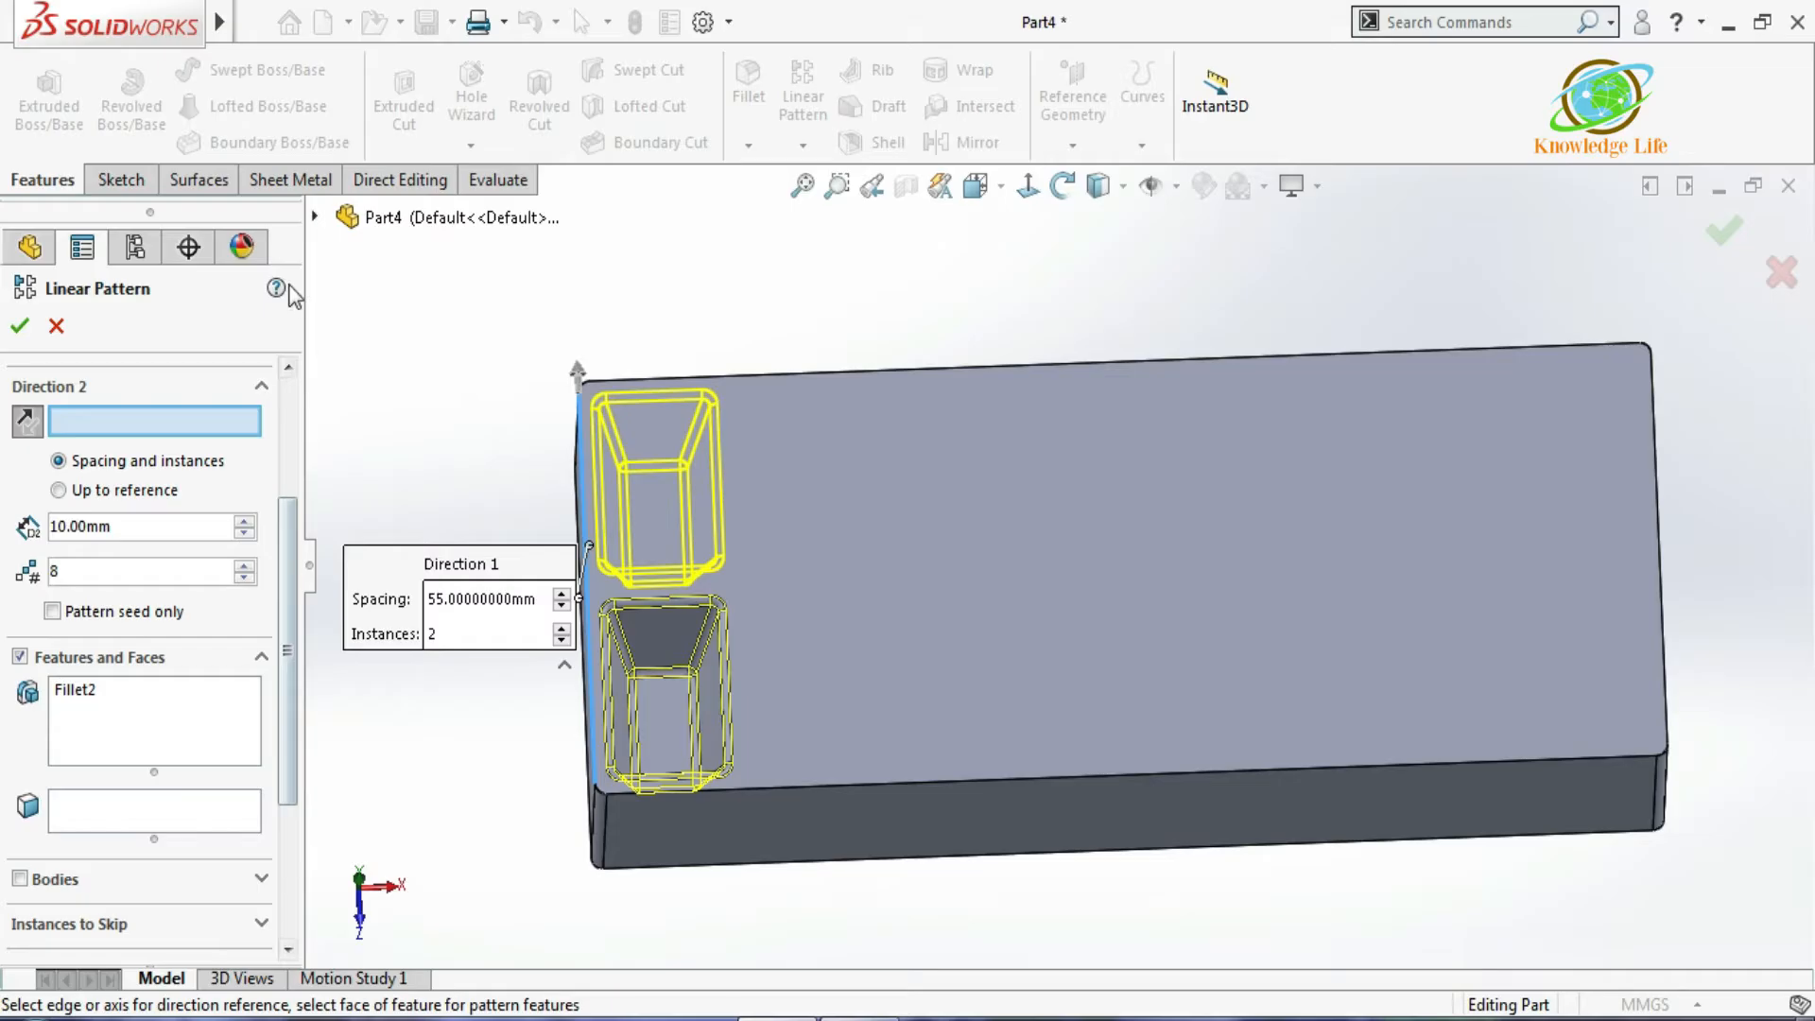
{"action": "left_click", "coordinate": [315, 216]}
{"action": "left_click", "coordinate": [243, 721]}
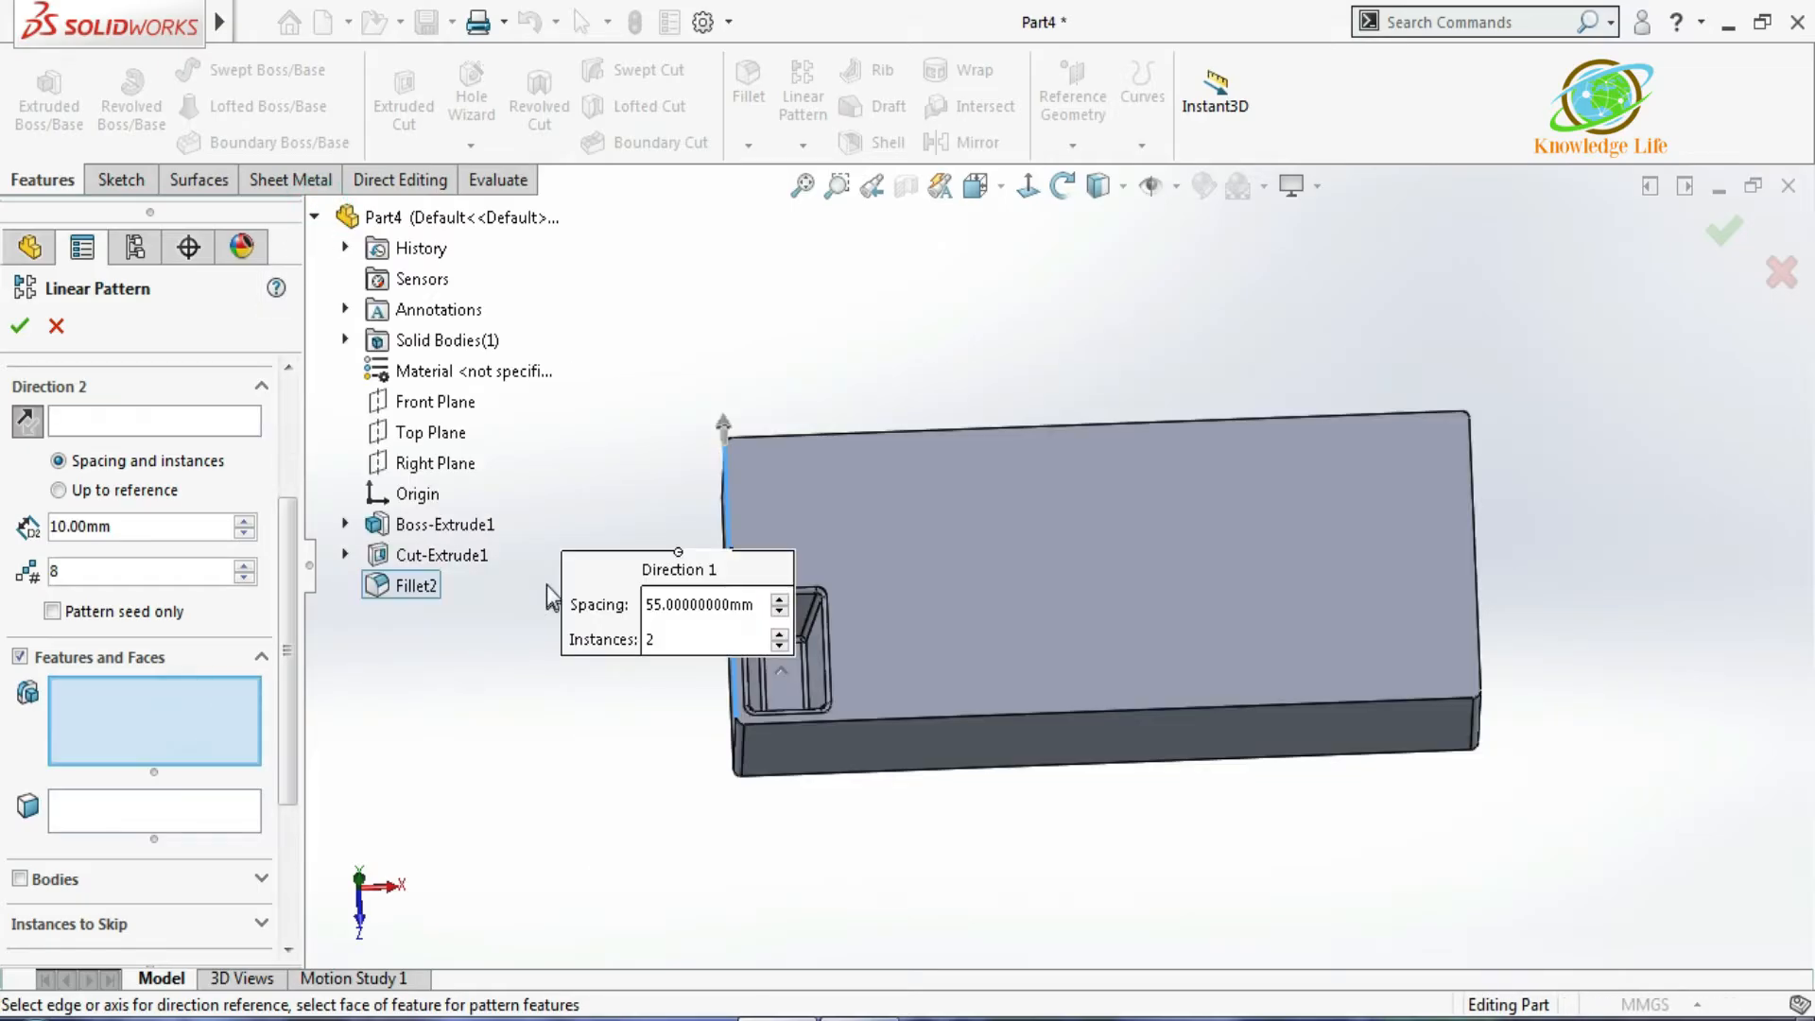
{"action": "left_click", "coordinate": [445, 564]}
{"action": "left_click", "coordinate": [420, 585]}
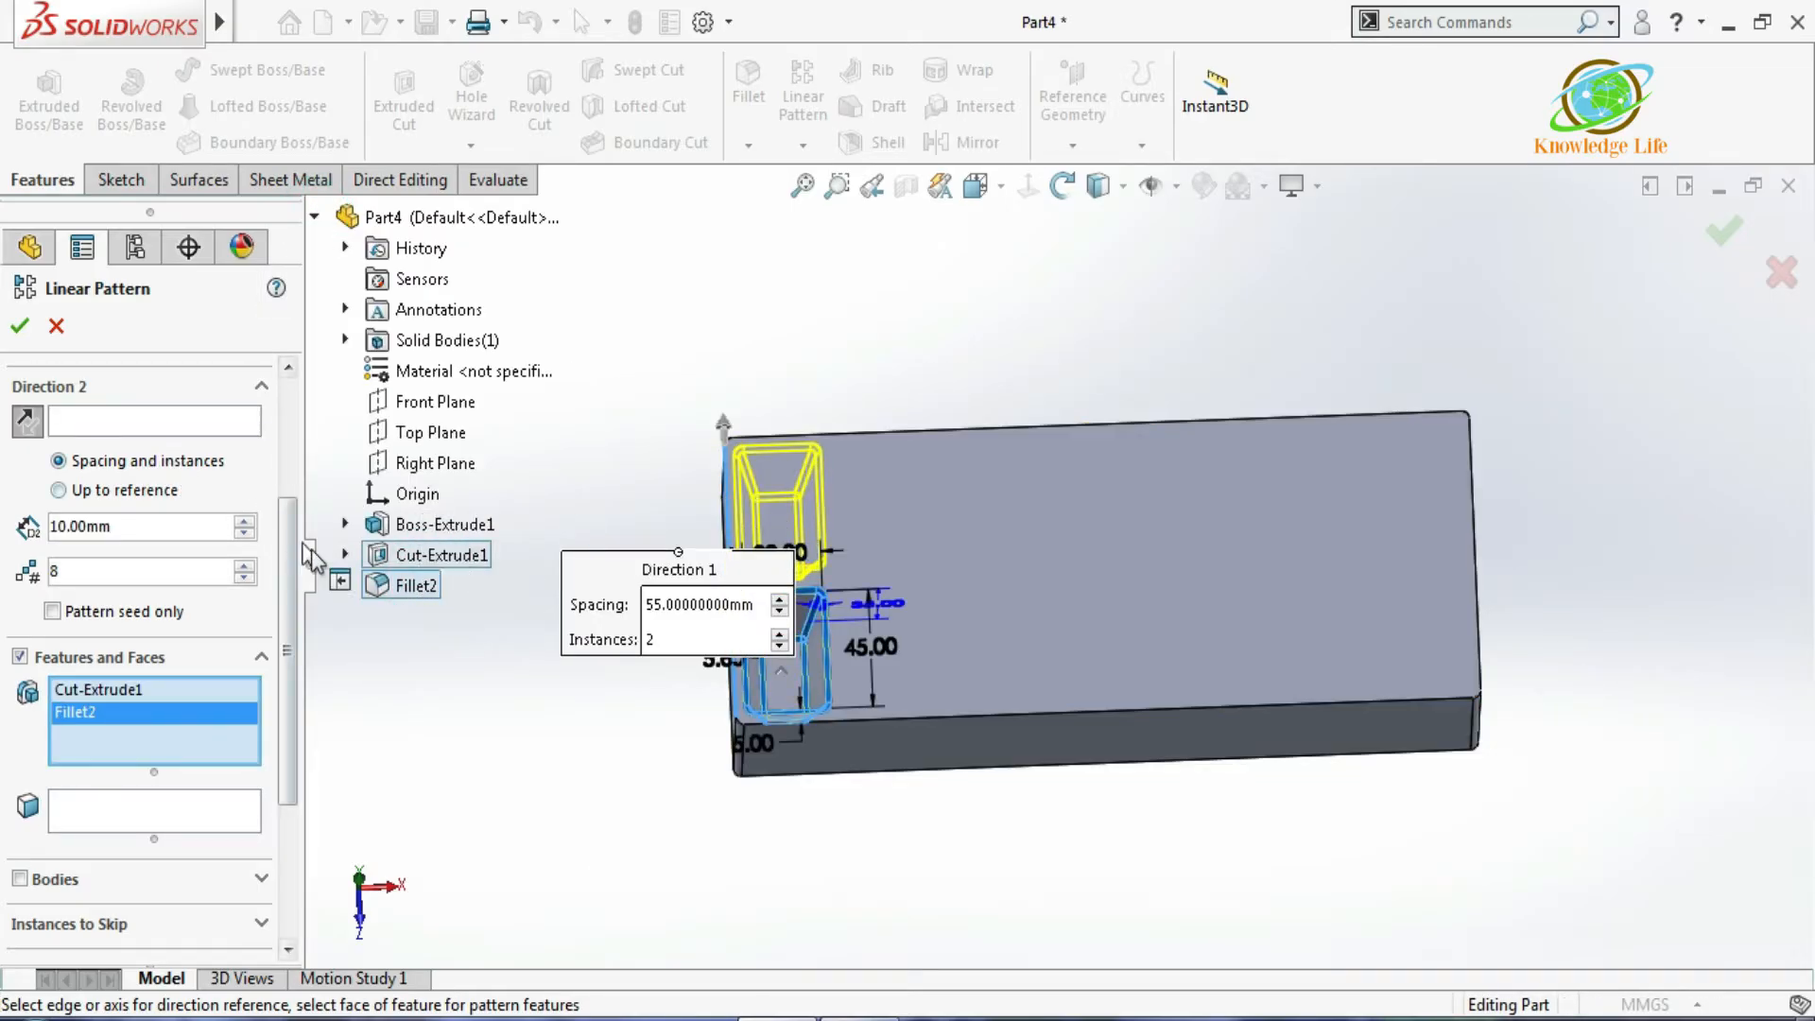
Set the second pattern direction along the block's long front edge, reversed, with 8 instances spaced 35 mm, and create the pattern.
{"action": "scroll", "coordinate": [133, 491], "scroll_direction": "up", "scroll_amount": 1}
{"action": "left_click", "coordinate": [126, 489]}
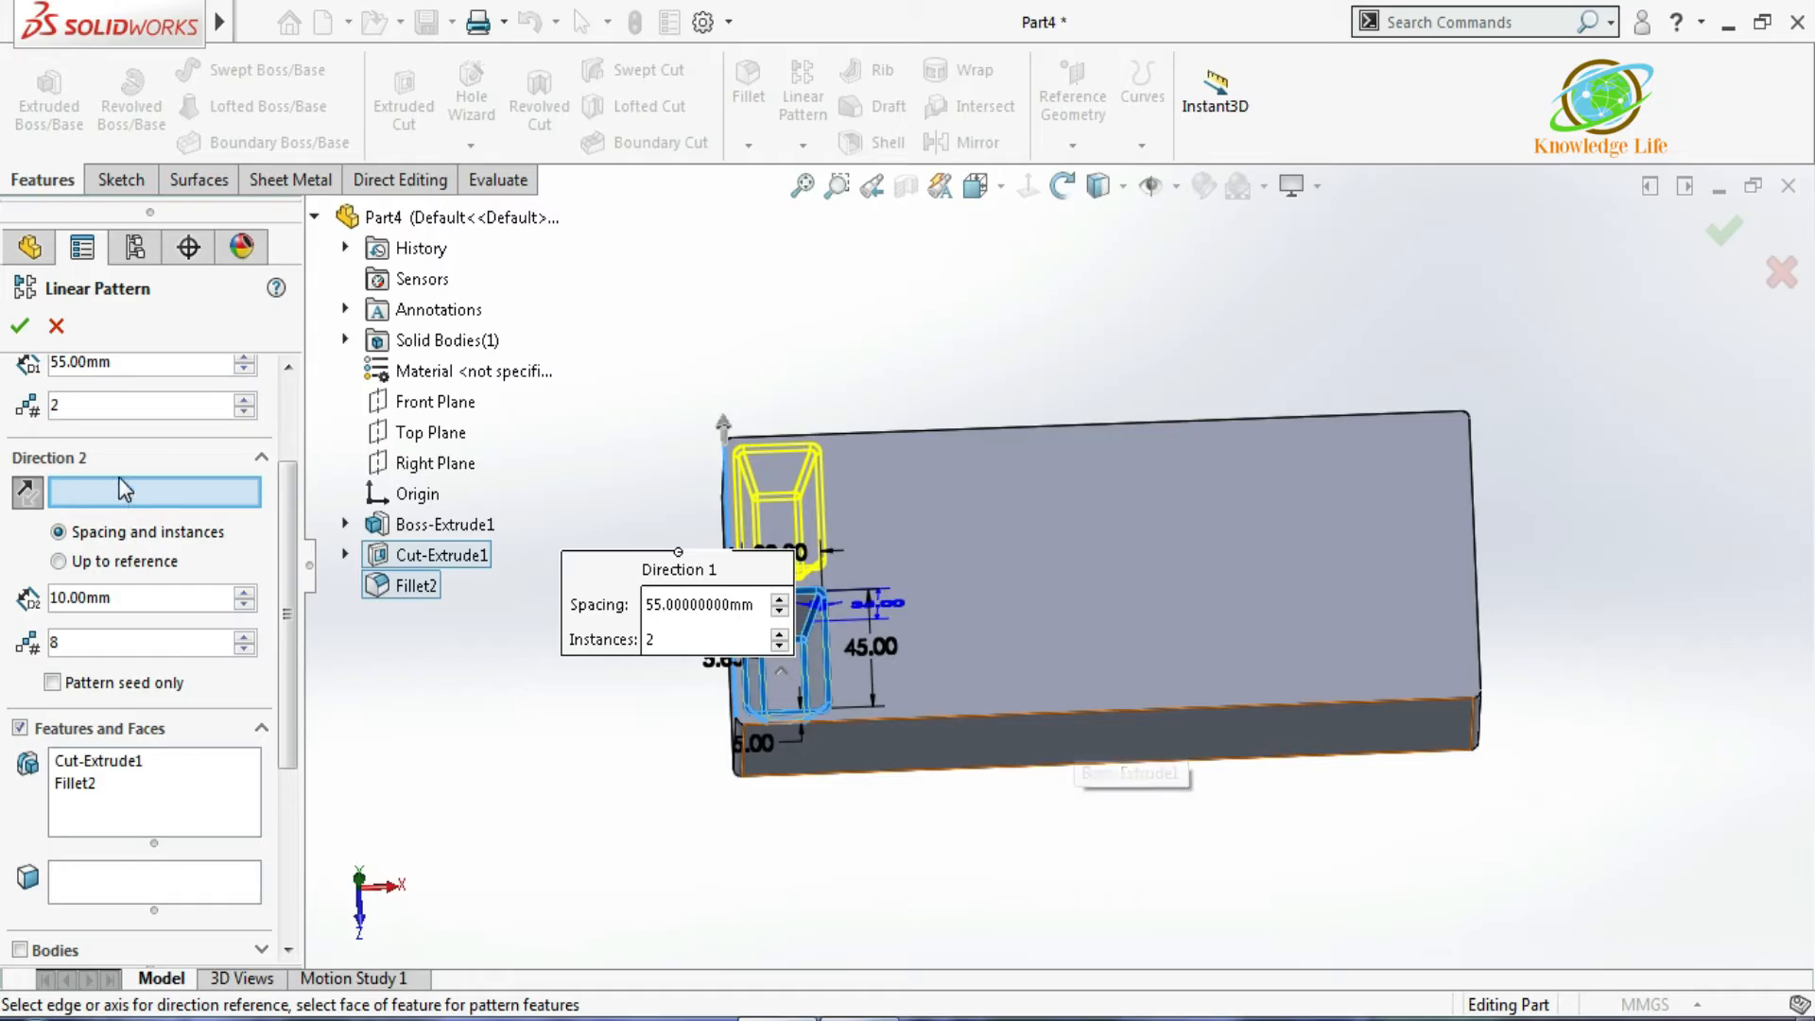
{"action": "left_click", "coordinate": [1138, 713]}
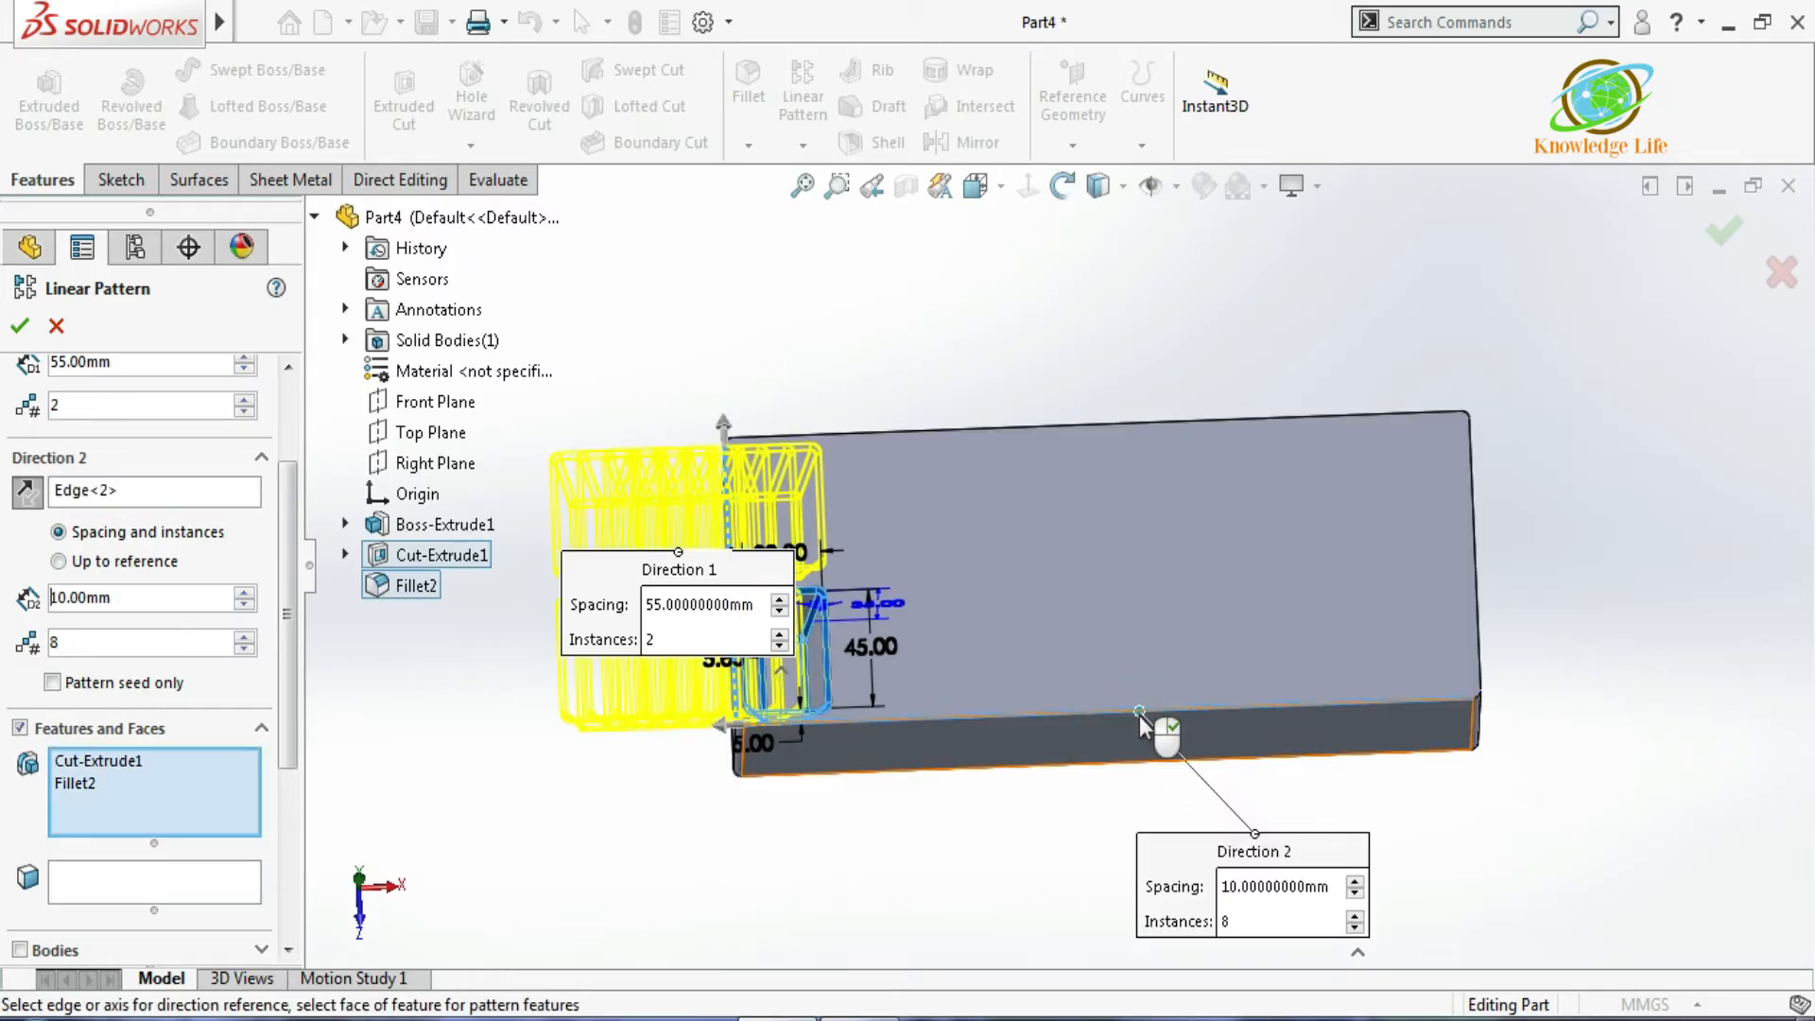
{"action": "left_click", "coordinate": [26, 493]}
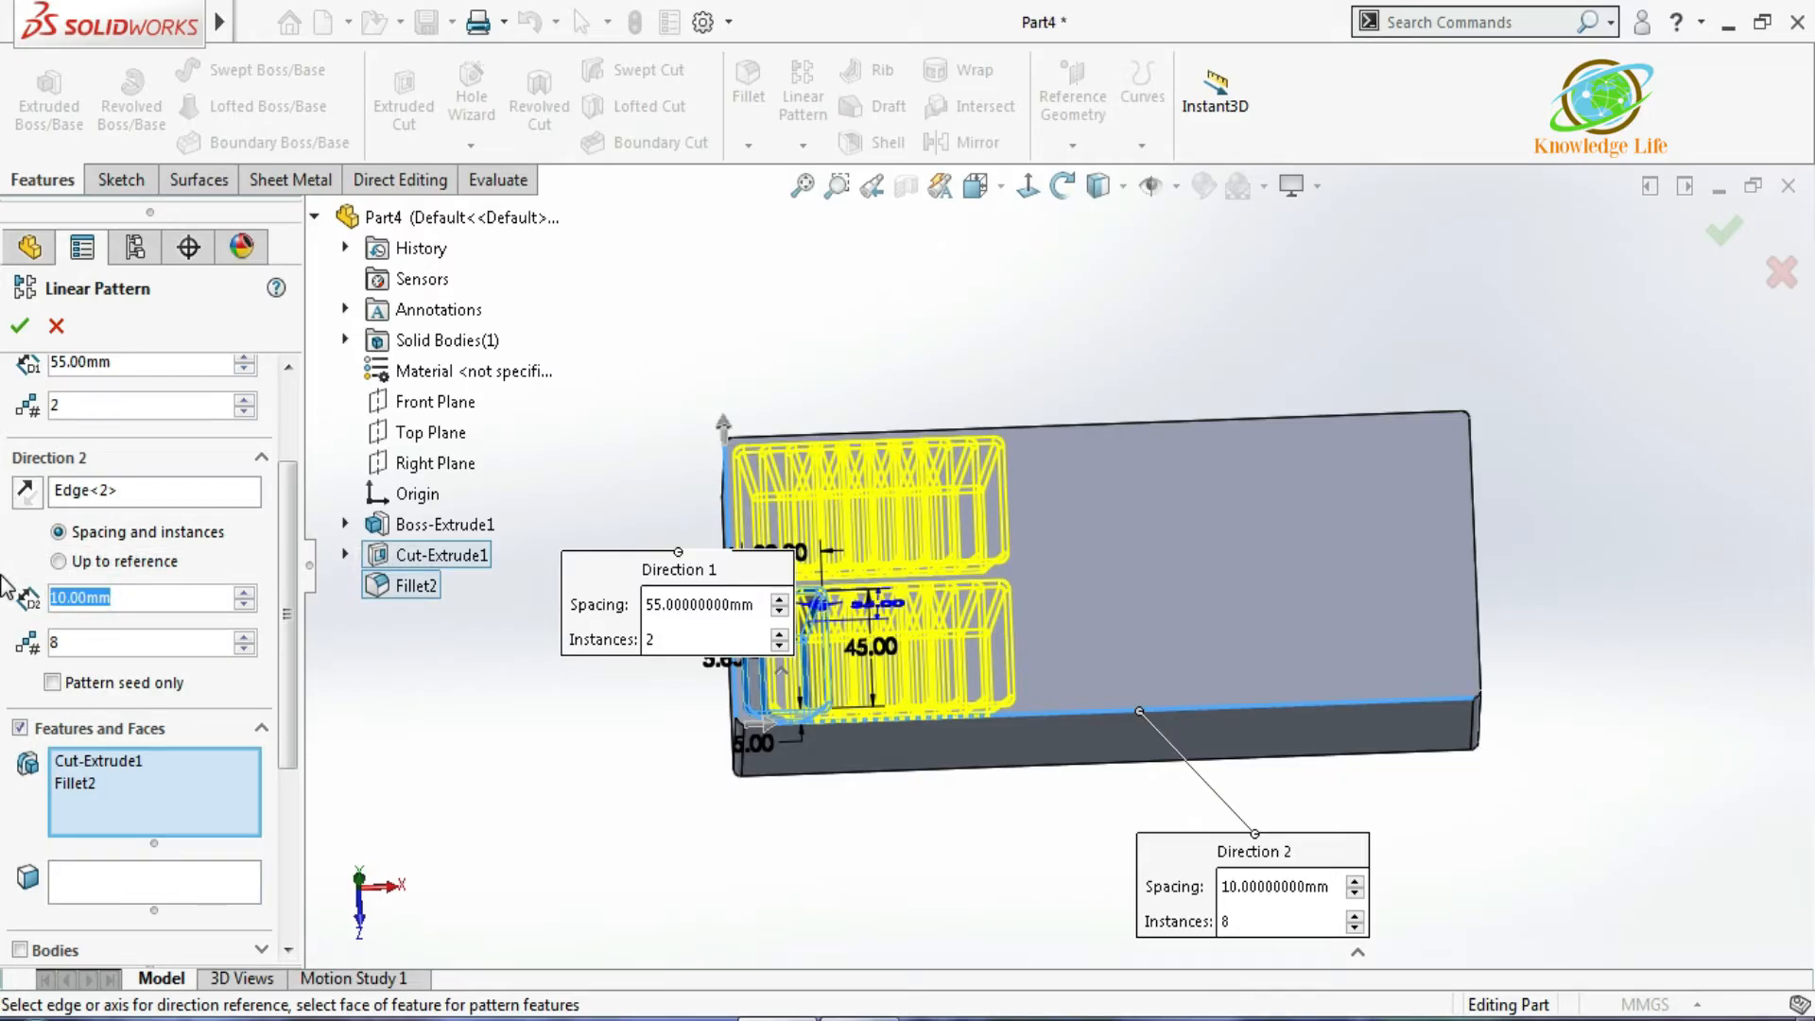
{"action": "type", "text": "35"}
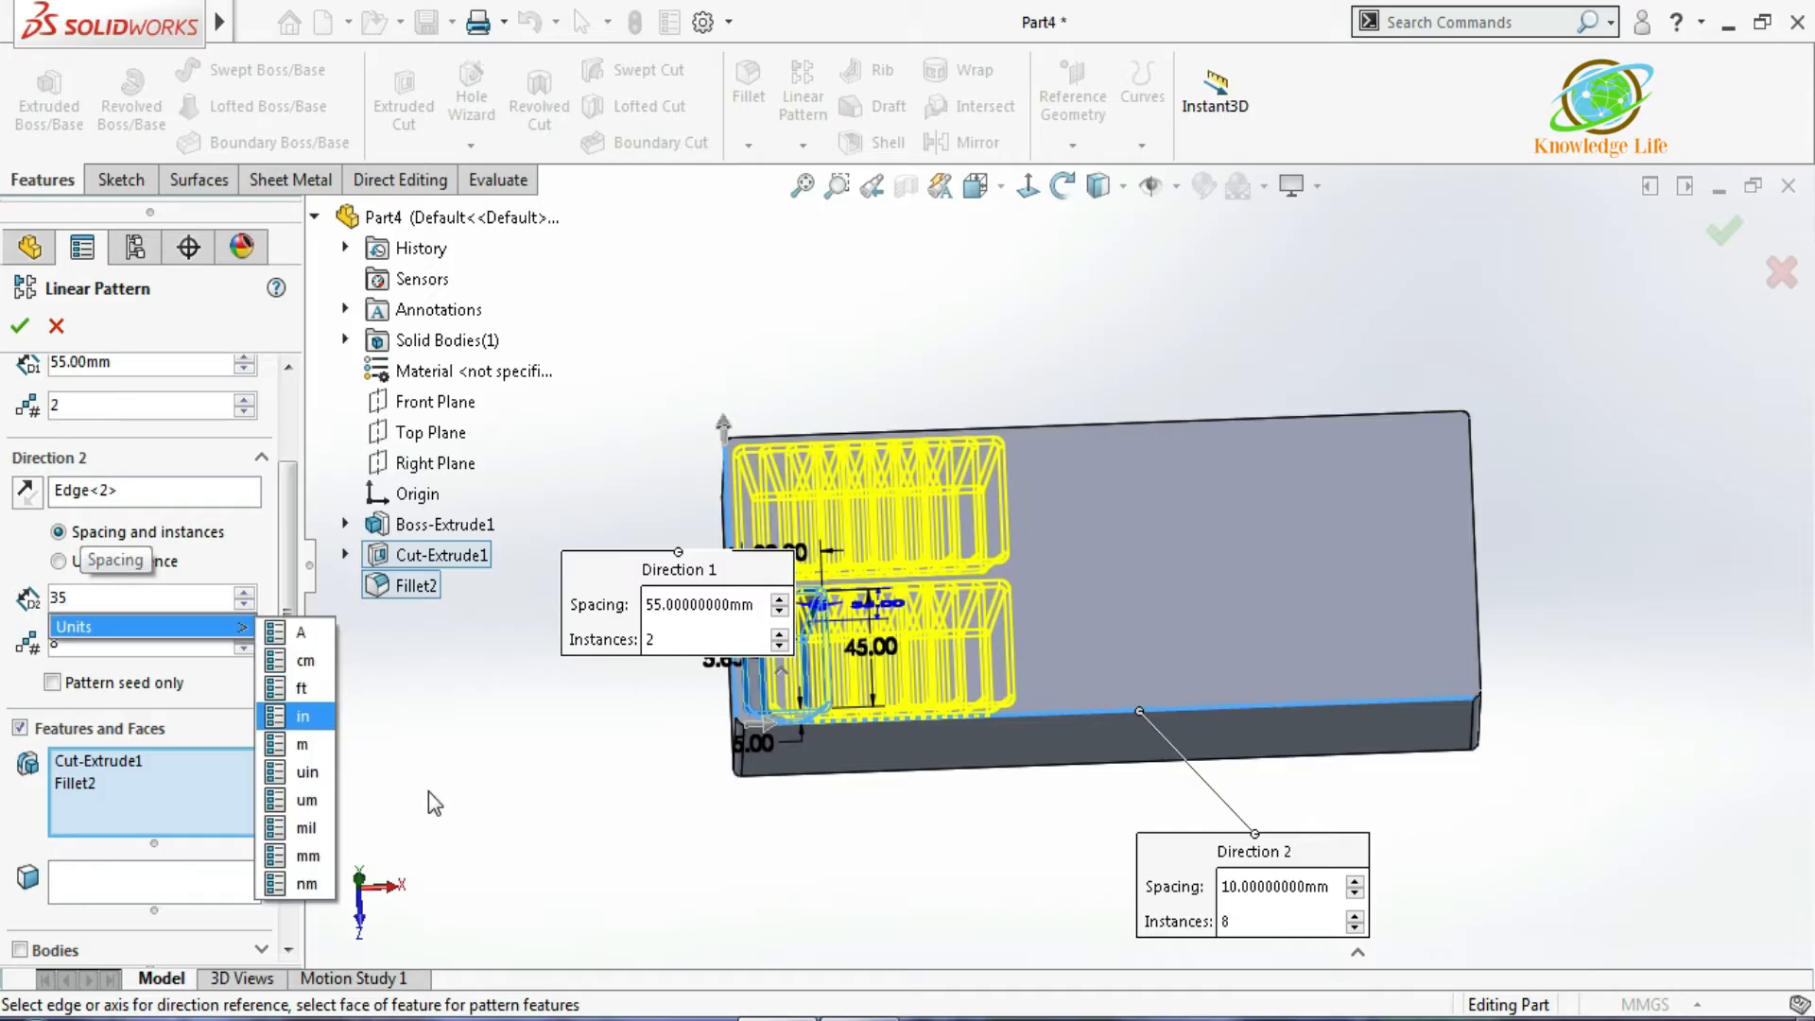
{"action": "left_click", "coordinate": [475, 715]}
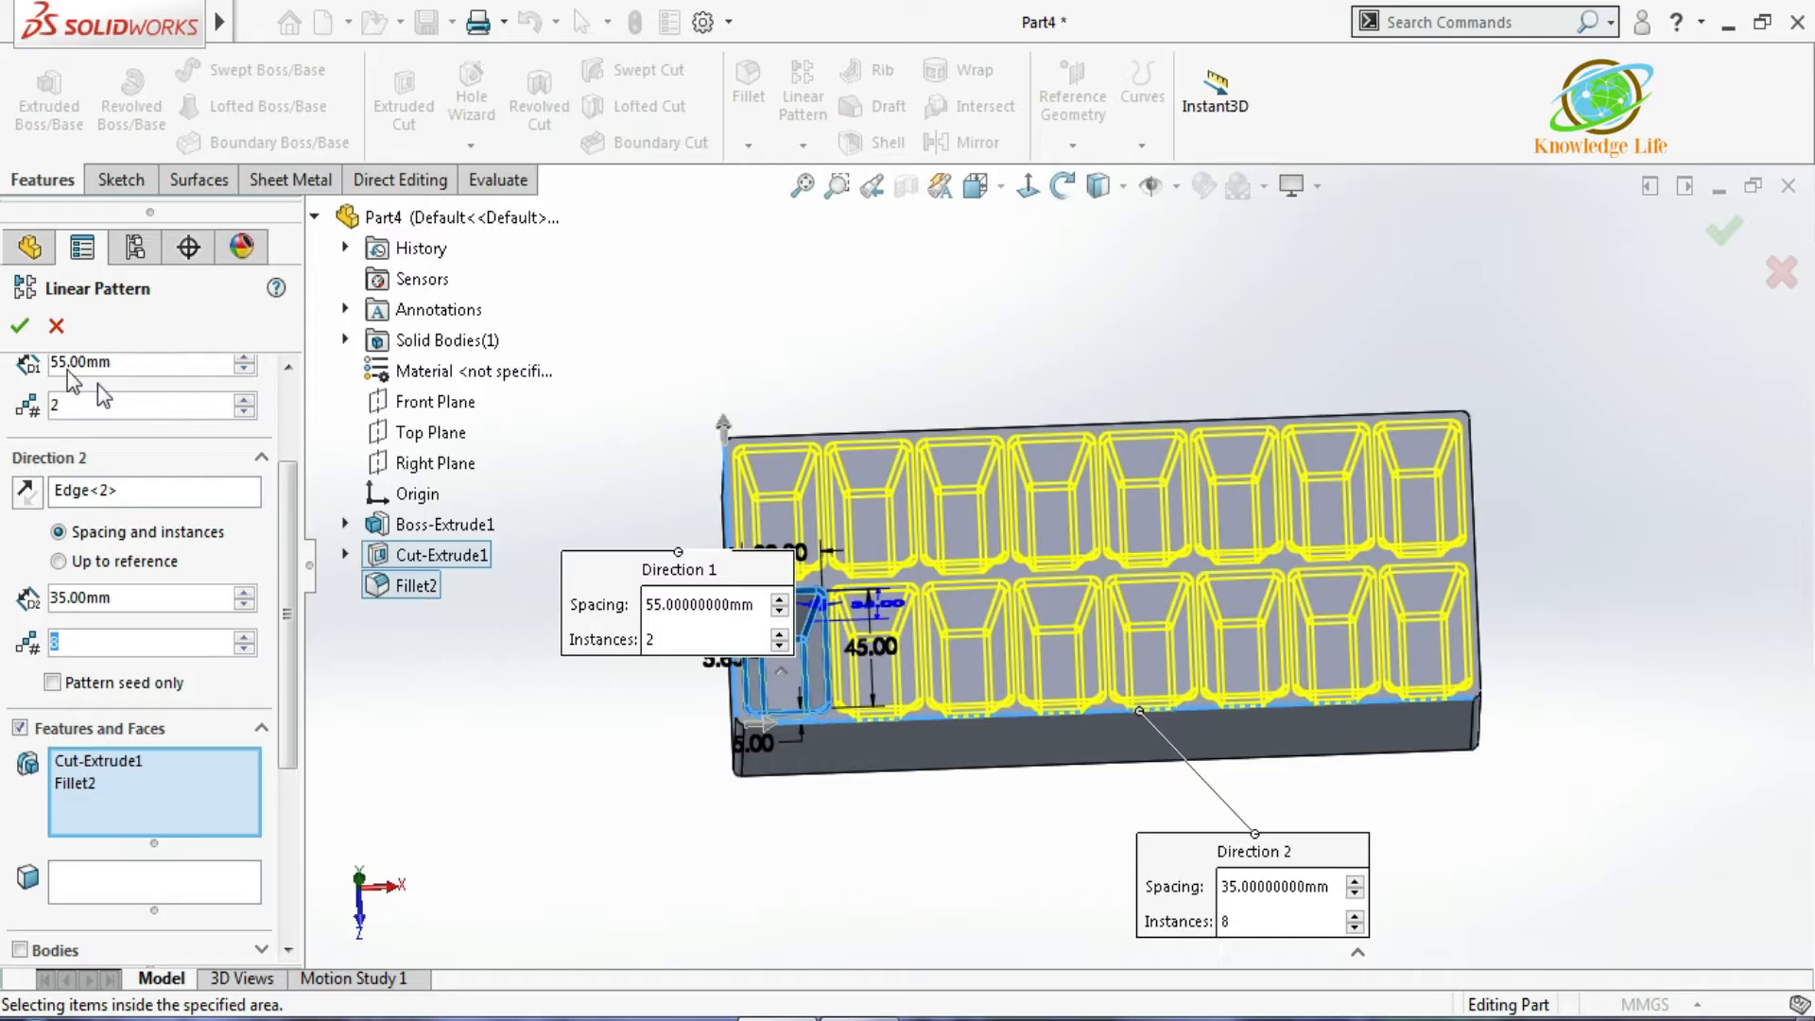
{"action": "left_click", "coordinate": [21, 328]}
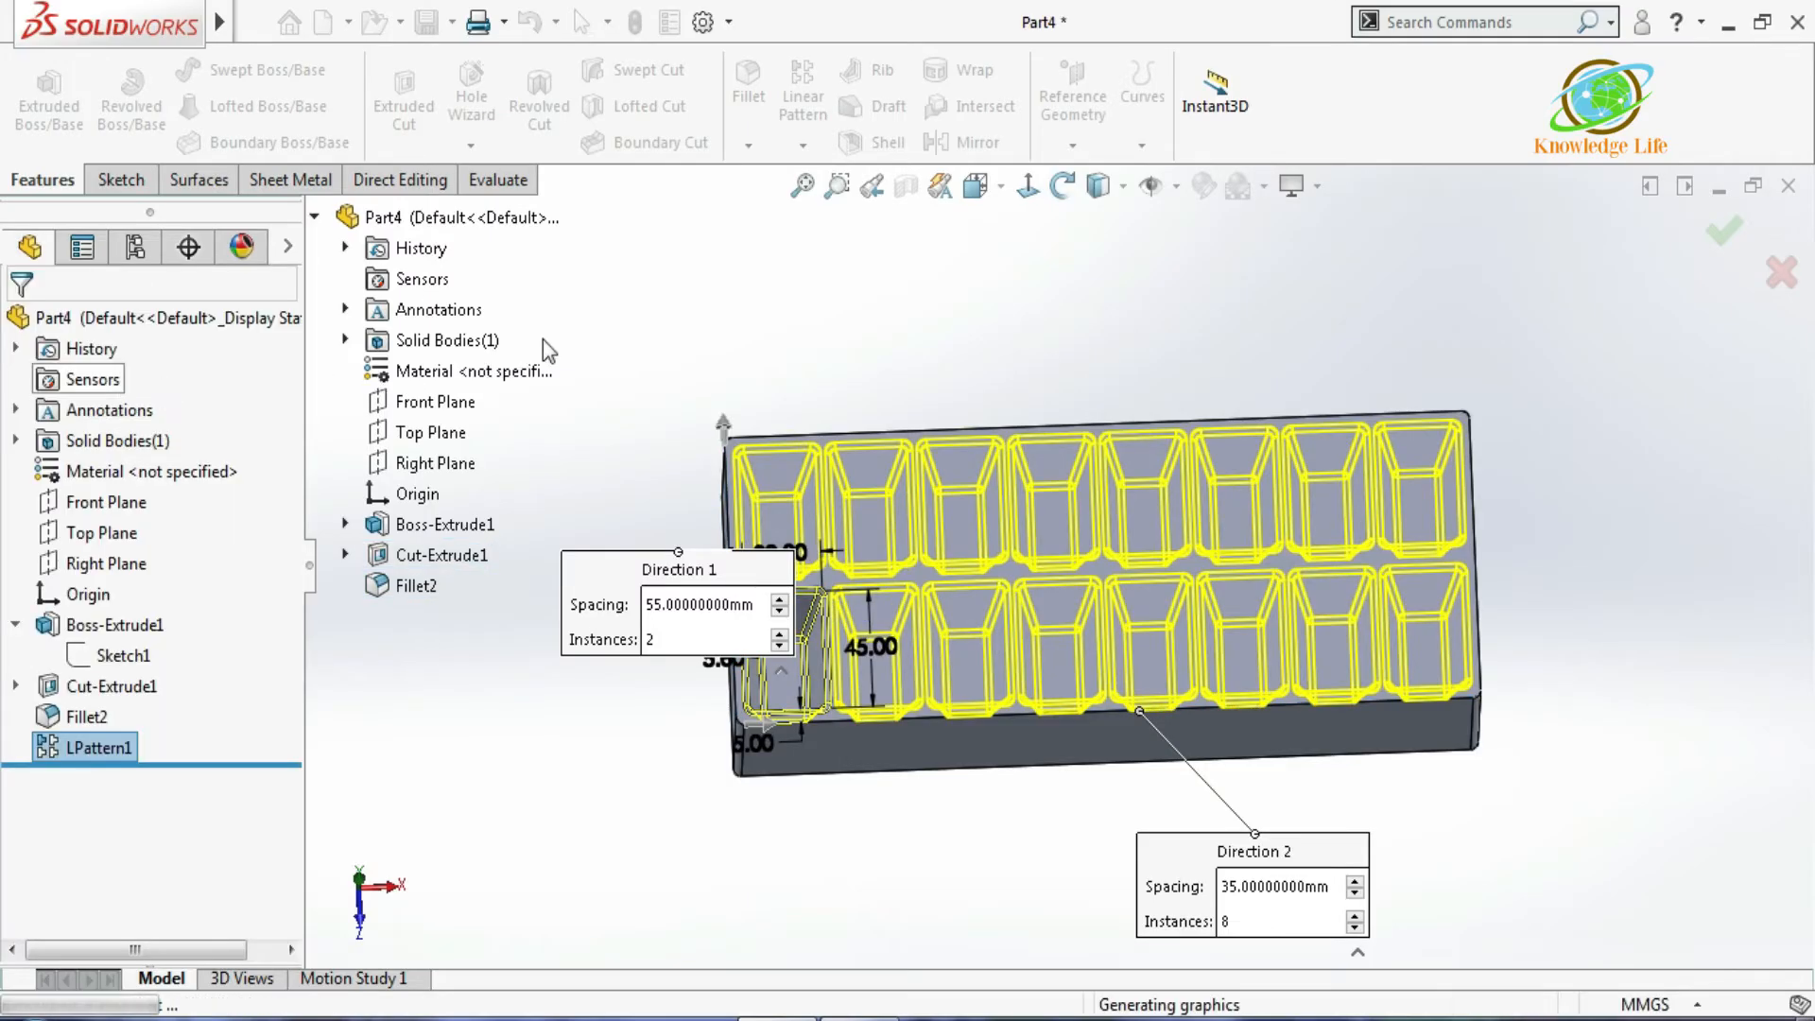
Inspect the patterned pockets across the block from different angles.
{"action": "scroll", "coordinate": [968, 615], "scroll_direction": "down", "scroll_amount": 5}
{"action": "scroll", "coordinate": [968, 614], "scroll_direction": "up", "scroll_amount": 5}
{"action": "middle_click_drag", "start_coordinate": [959, 672], "coordinate": [1057, 667]}
{"action": "scroll", "coordinate": [1062, 669], "scroll_direction": "up", "scroll_amount": 2}
{"action": "scroll", "coordinate": [1276, 606], "scroll_direction": "down", "scroll_amount": 4}
{"action": "middle_click_drag", "start_coordinate": [1172, 540], "coordinate": [1155, 632]}
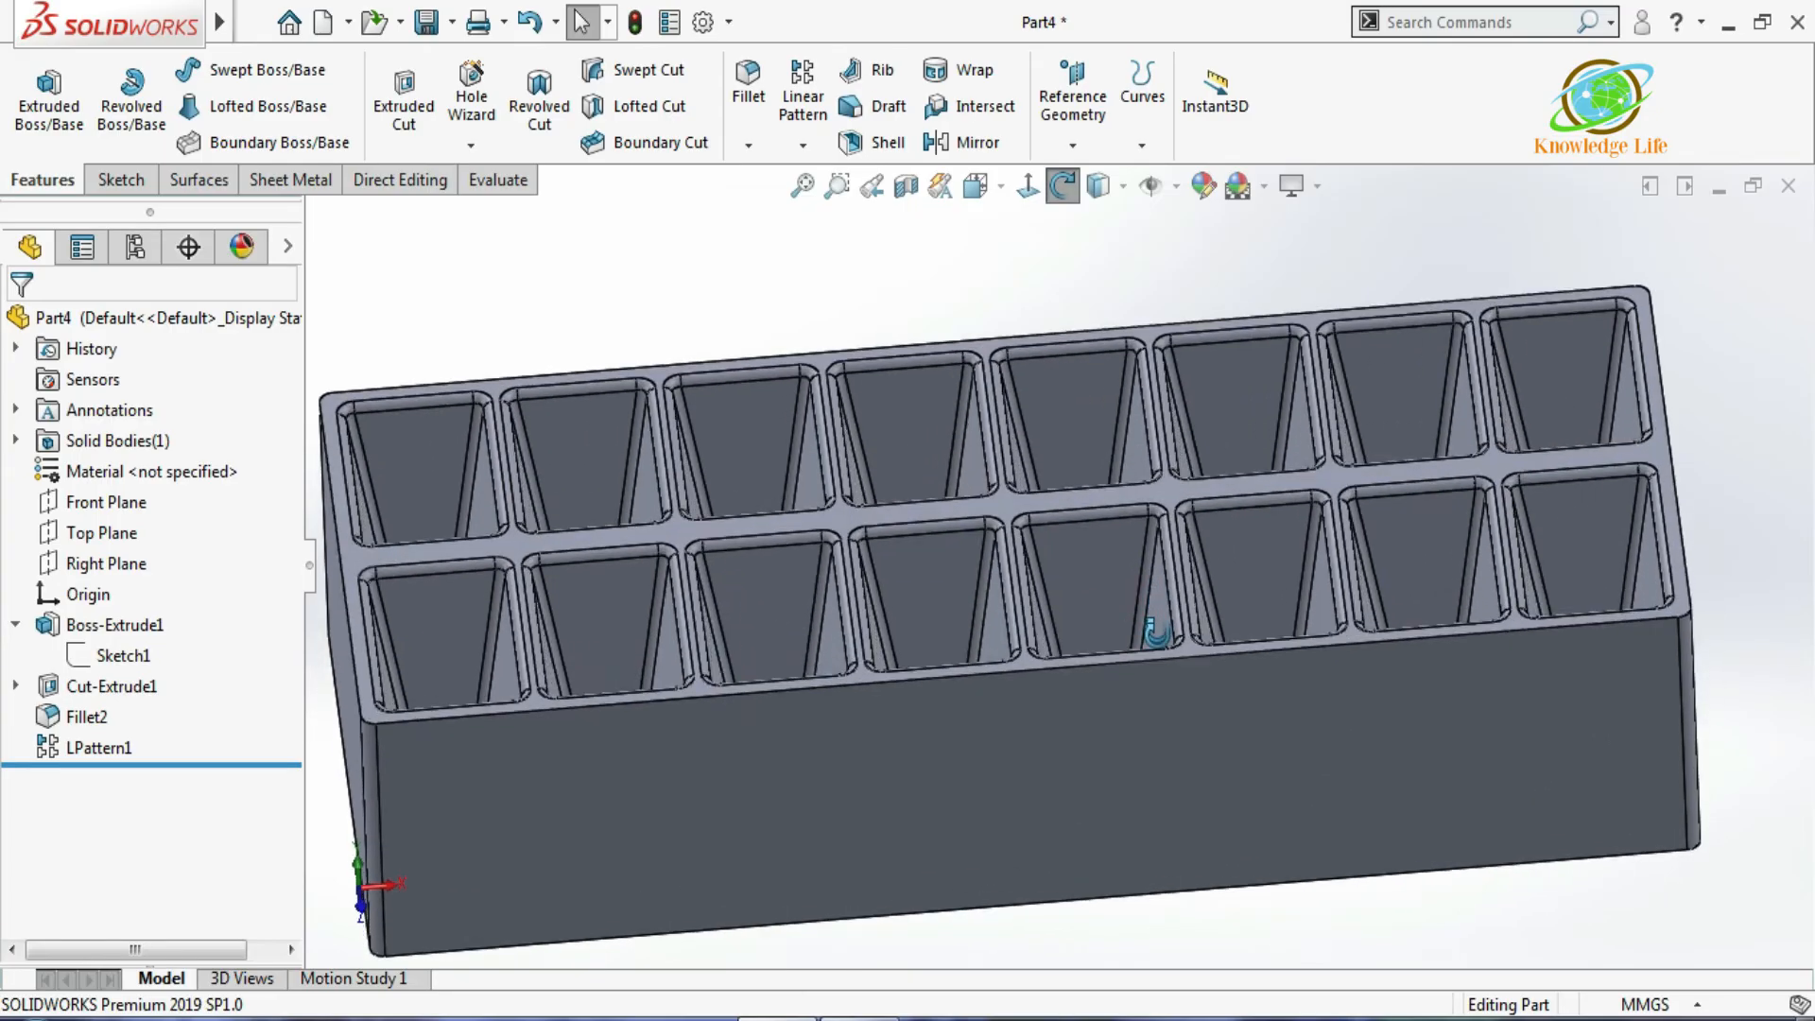
Display the patterned block shaded without edges.
{"action": "left_click", "coordinate": [1121, 201]}
{"action": "left_click", "coordinate": [1092, 250]}
{"action": "middle_click_drag", "start_coordinate": [990, 393], "coordinate": [1025, 480]}
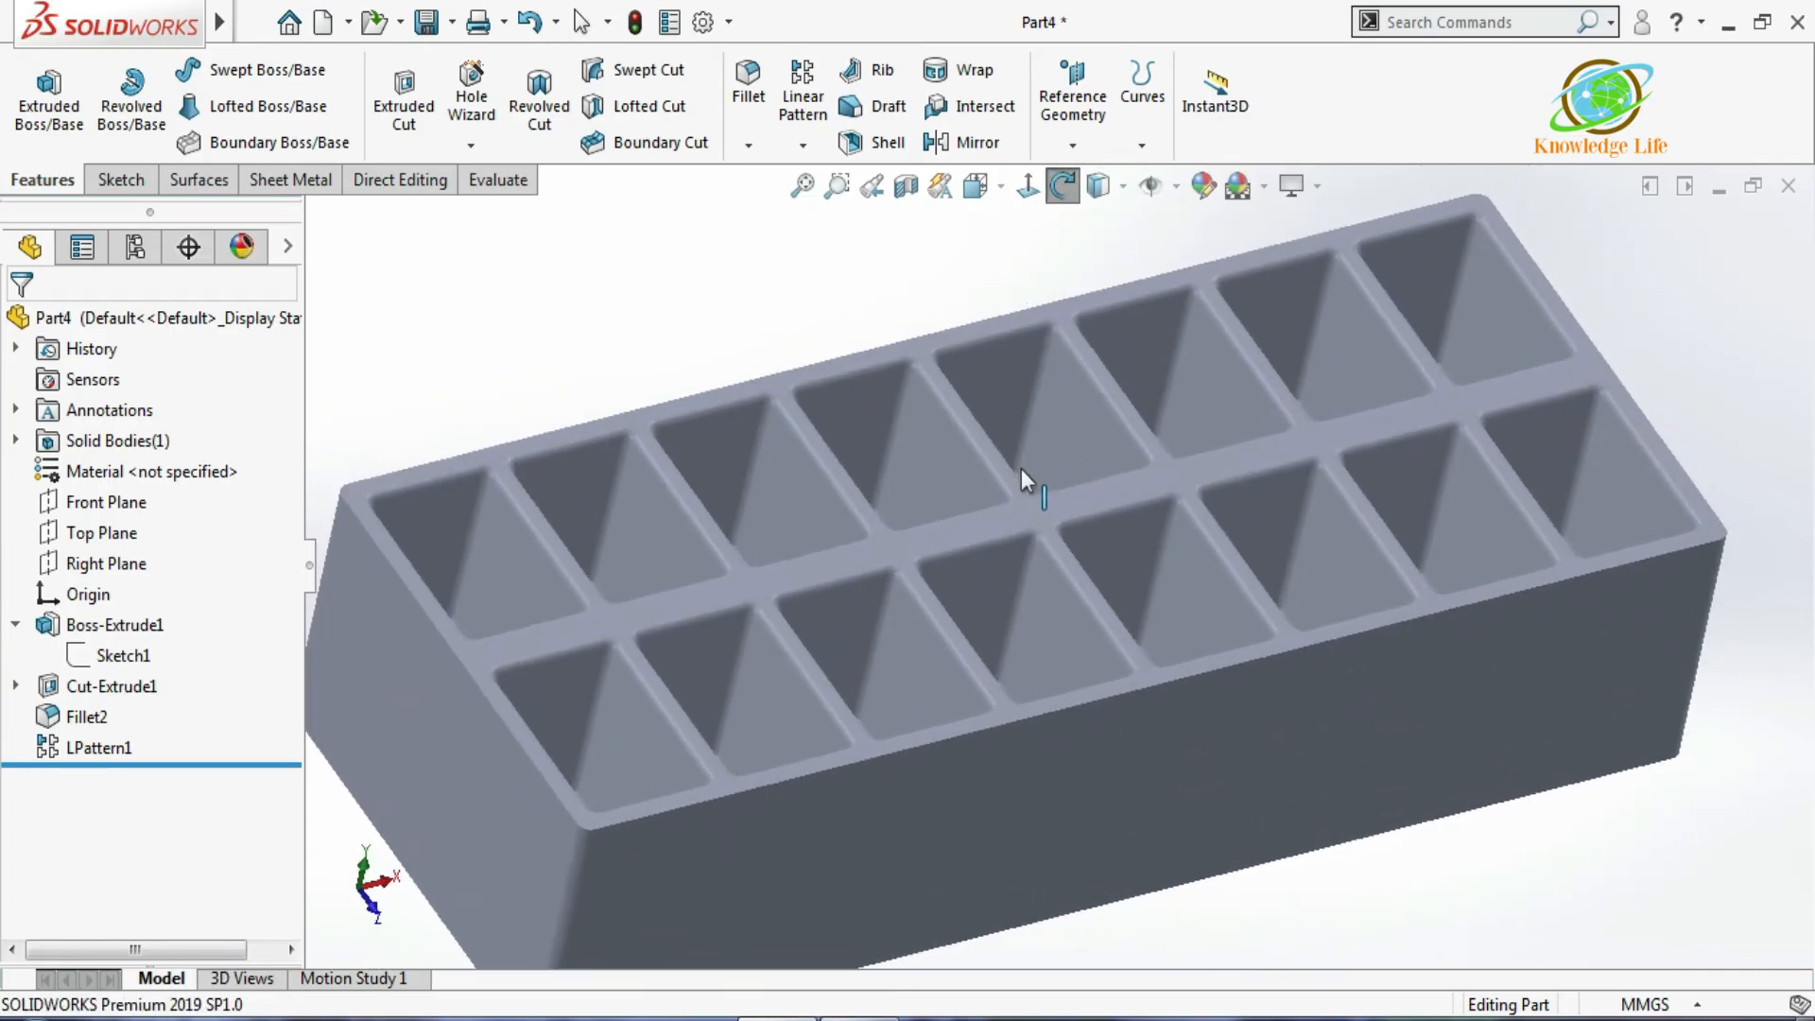
{"action": "scroll", "coordinate": [1025, 480], "scroll_direction": "up", "scroll_amount": 4}
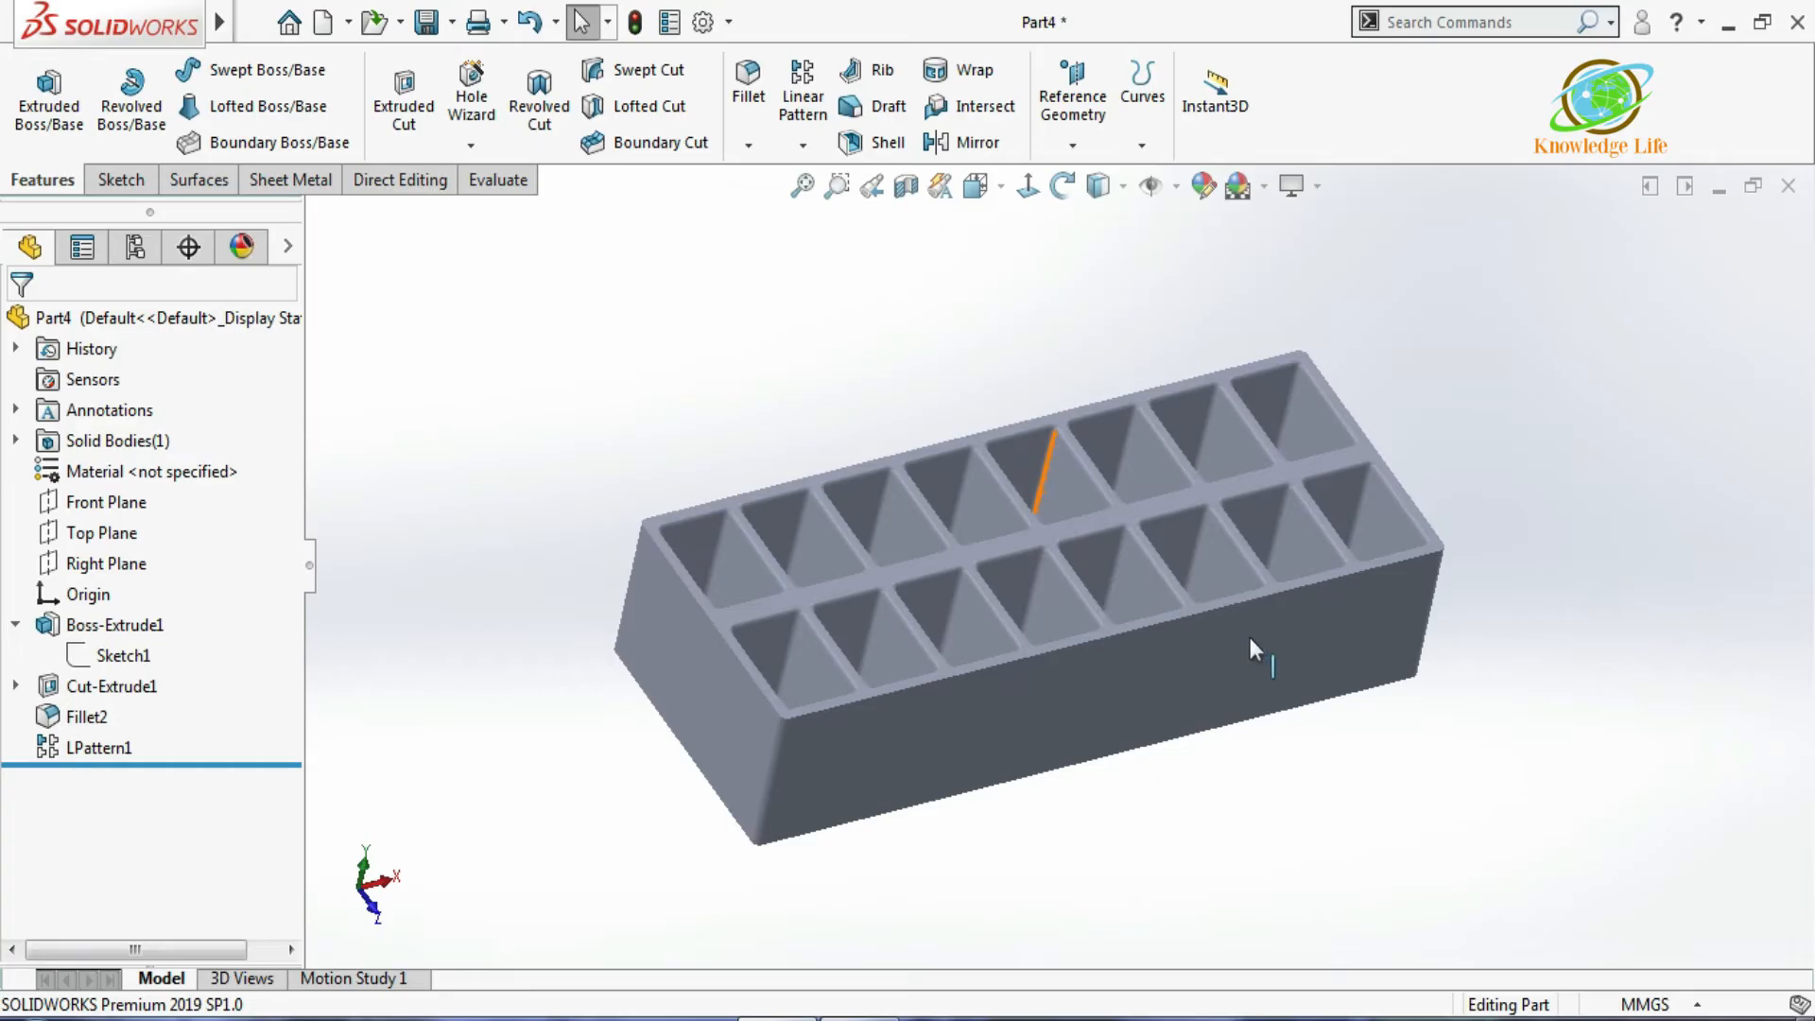
Start a shell with 1 mm wall thickness and pick the block's long front face as the first face to remove.
{"action": "left_click", "coordinate": [854, 147]}
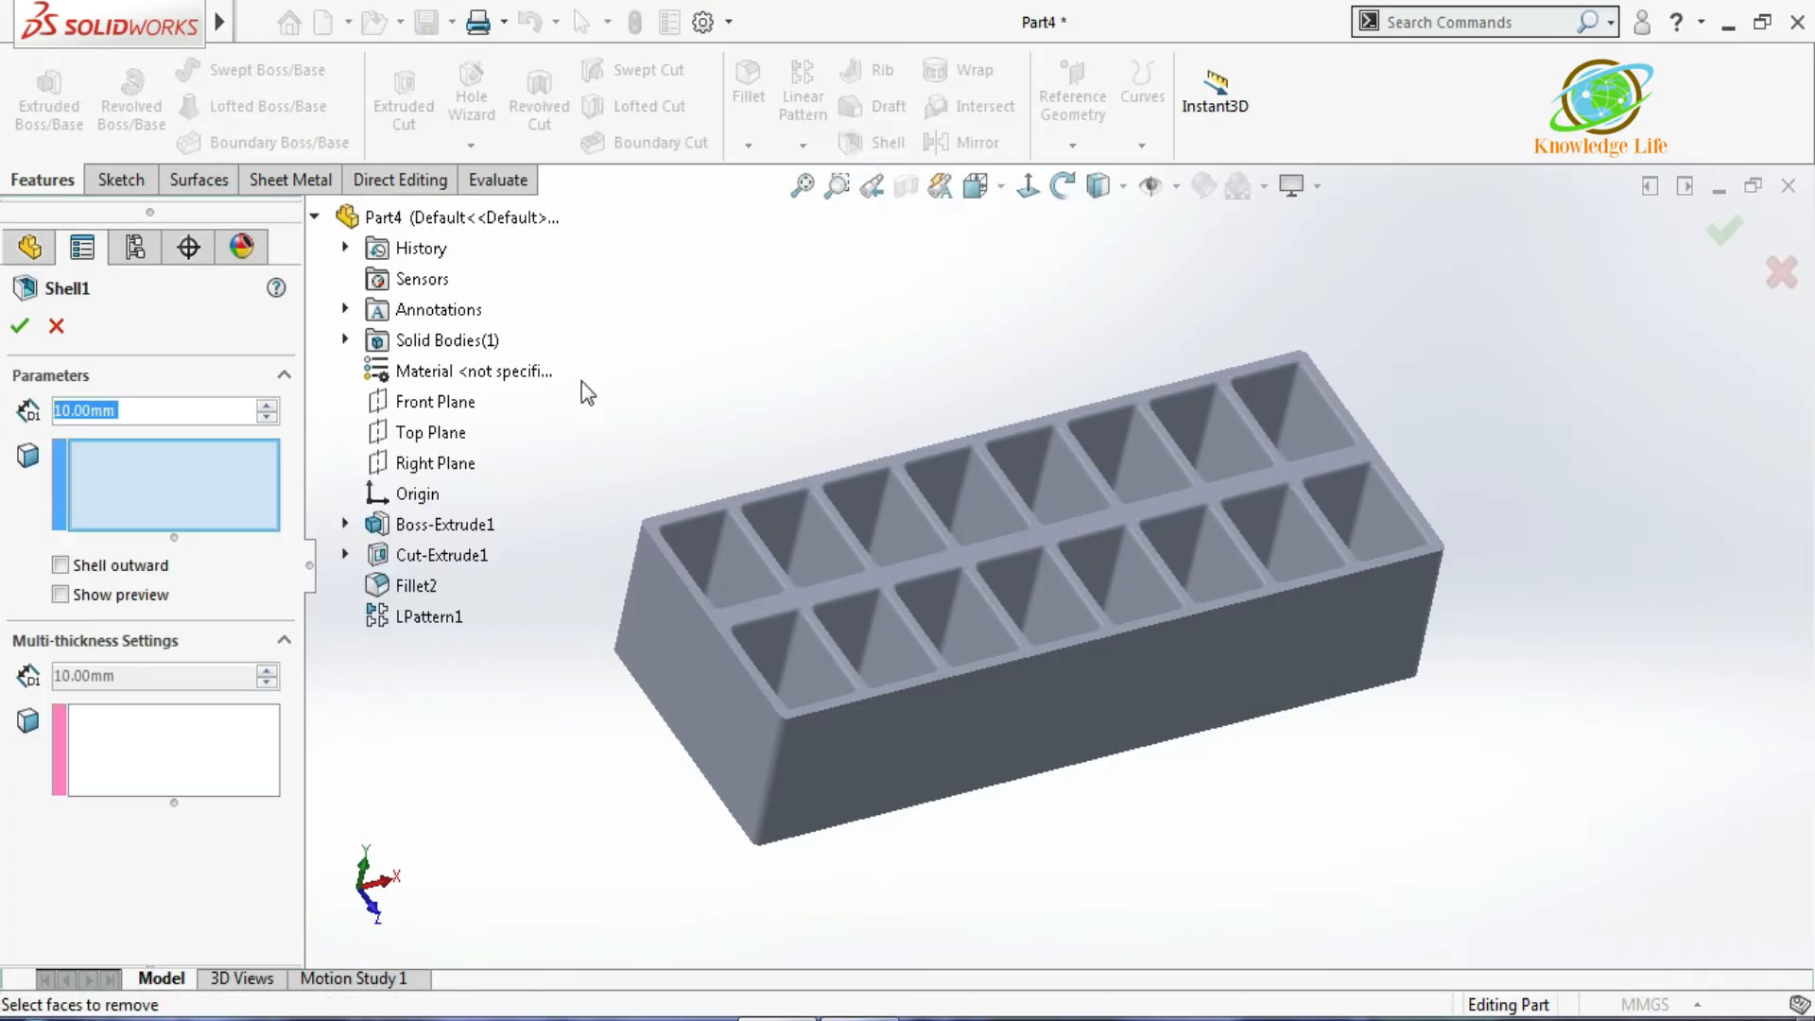
{"action": "left_click", "coordinate": [186, 508]}
{"action": "double_click", "coordinate": [207, 408]}
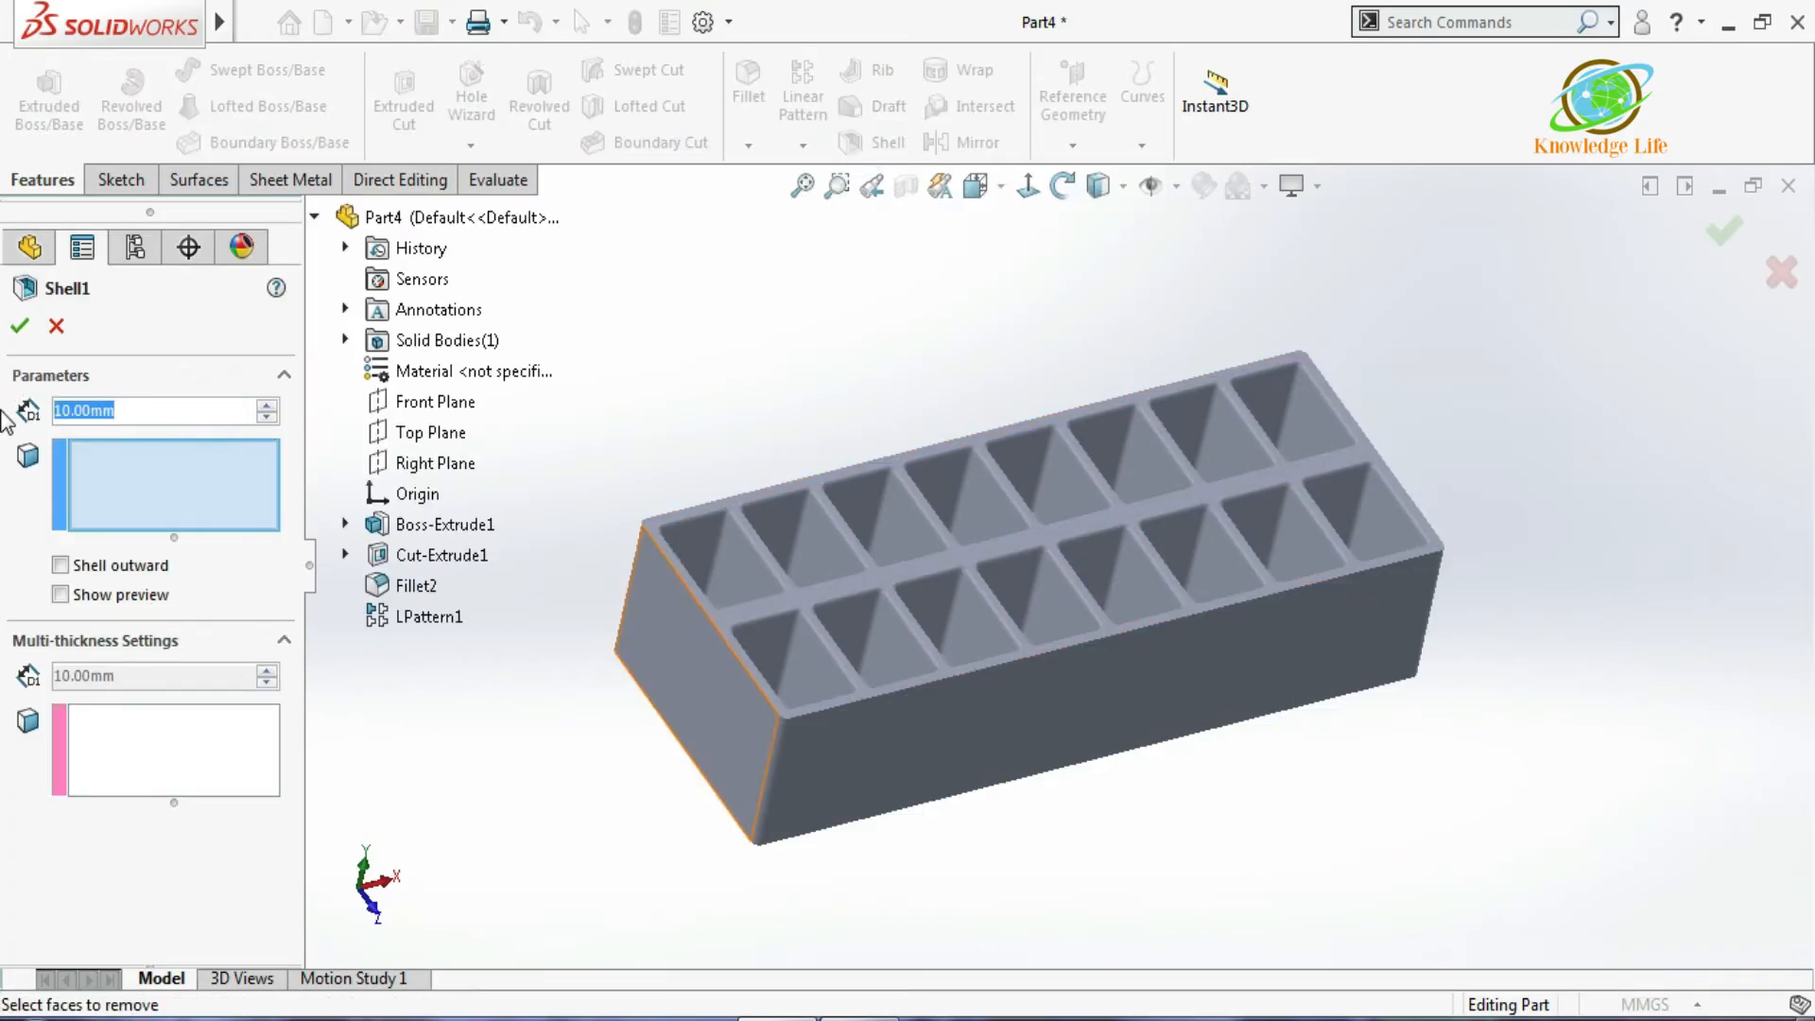
{"action": "type", "text": "1"}
{"action": "left_click", "coordinate": [542, 685]}
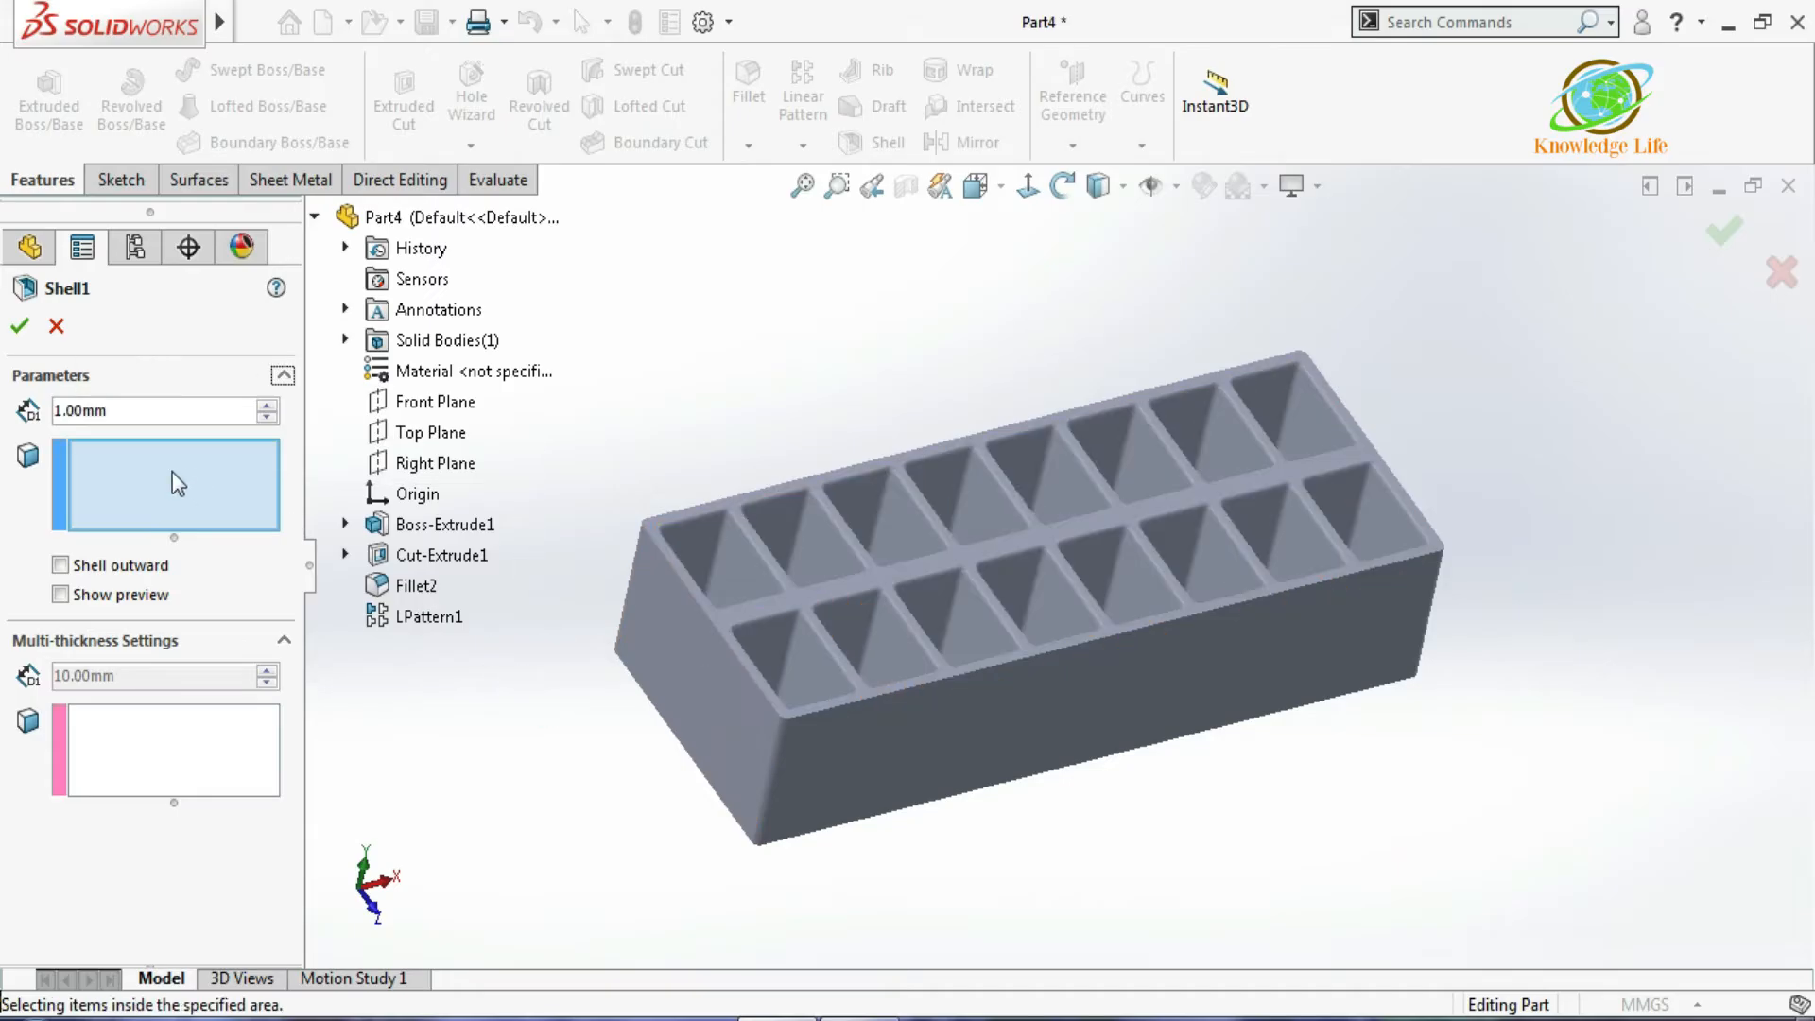
{"action": "left_click", "coordinate": [953, 731]}
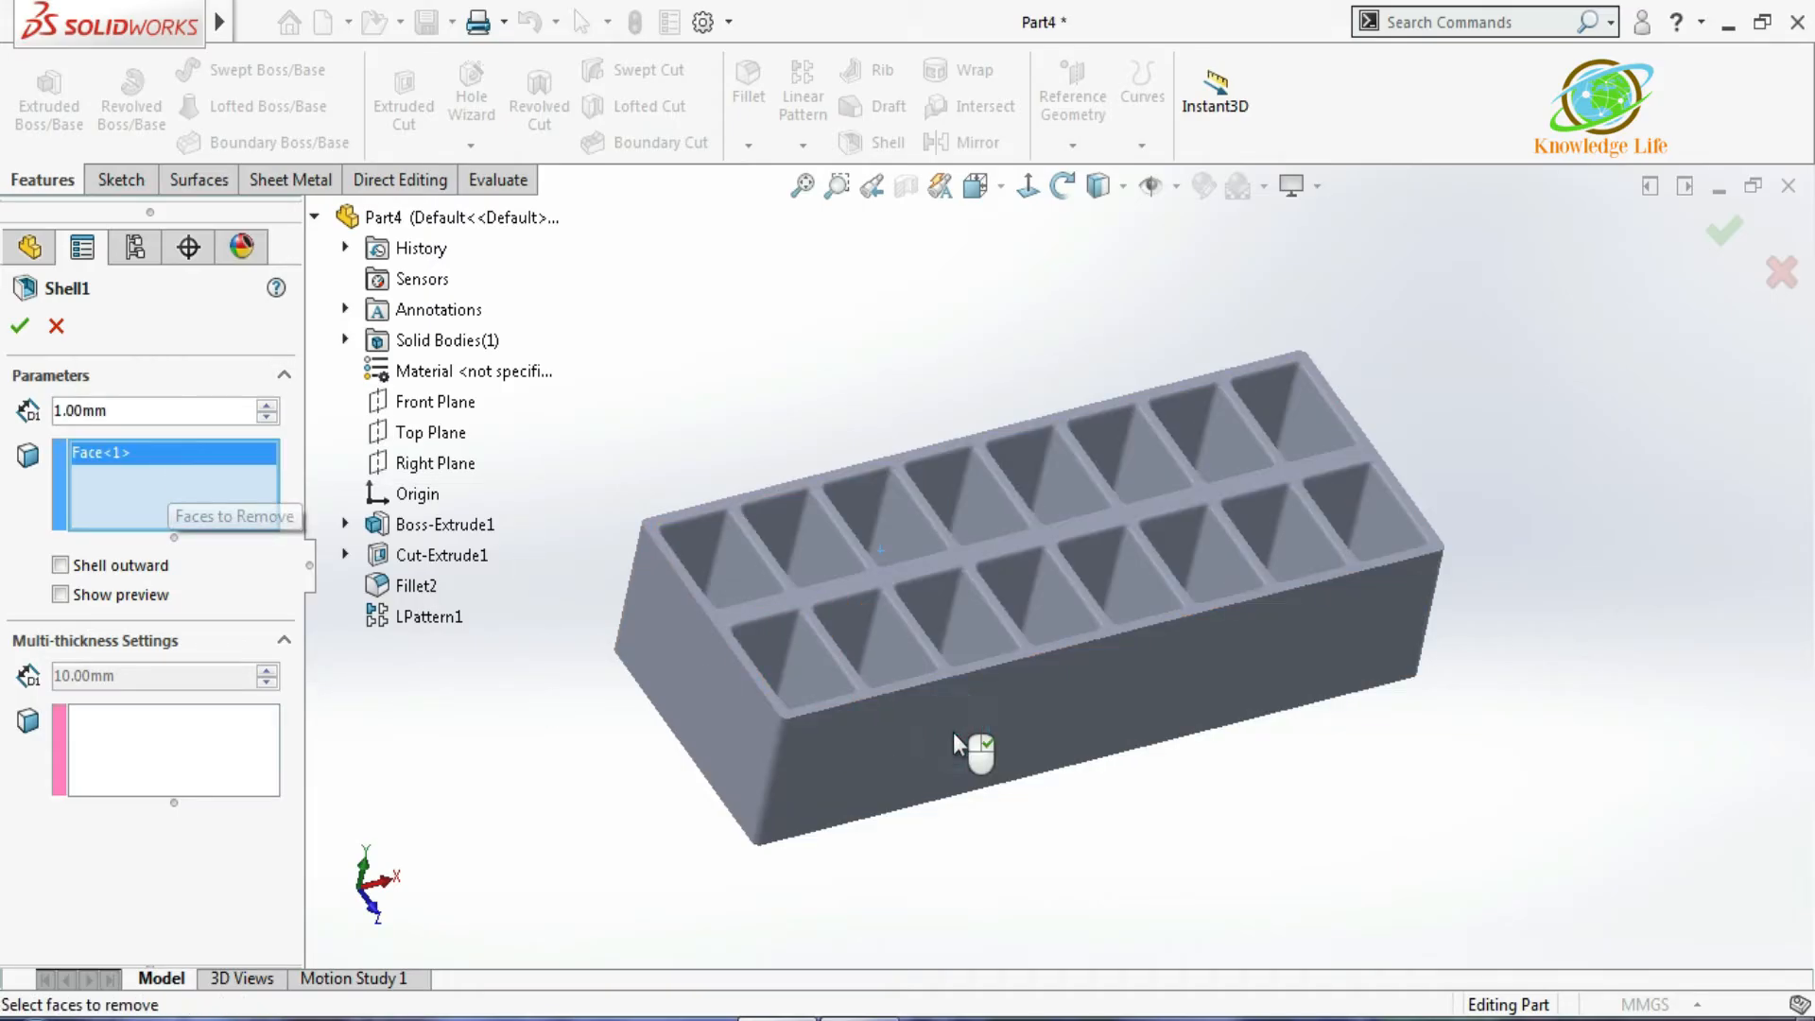
Add both rounded front corners and both end faces of the block to the faces to remove.
{"action": "scroll", "coordinate": [794, 747], "scroll_direction": "down", "scroll_amount": 5}
{"action": "left_click", "coordinate": [792, 735]}
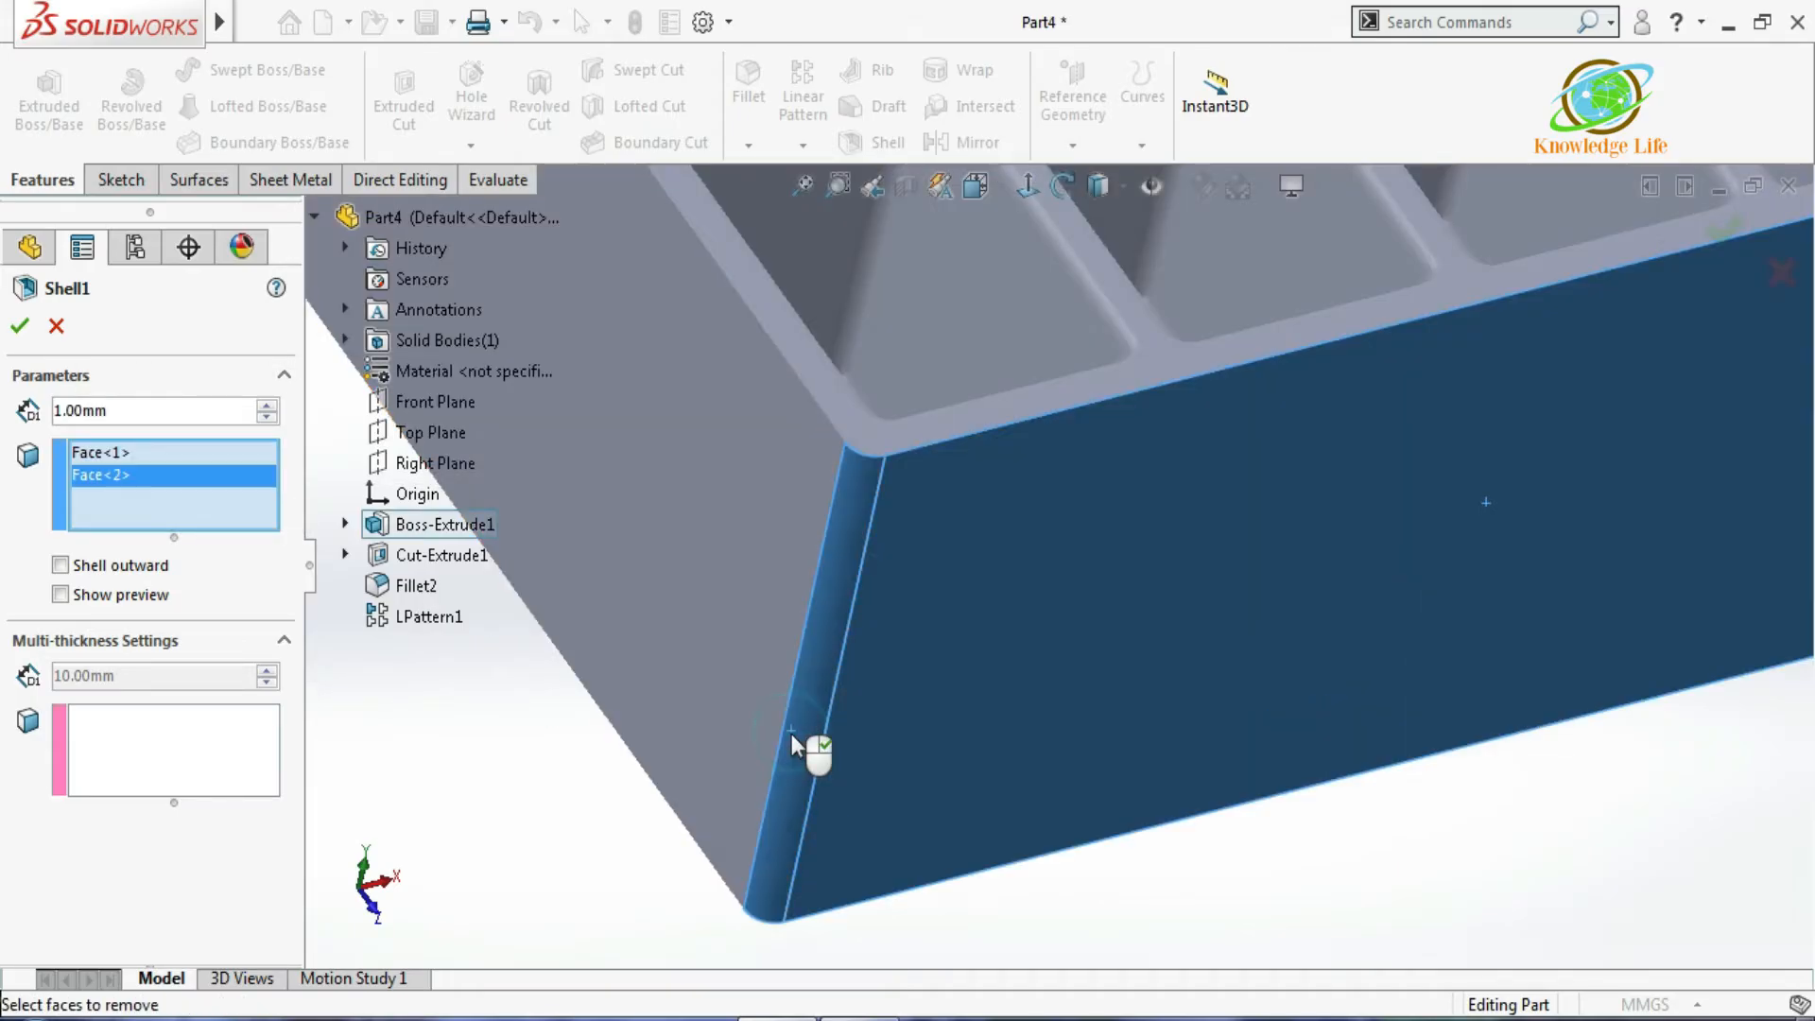
{"action": "left_click", "coordinate": [765, 647]}
{"action": "scroll", "coordinate": [975, 739], "scroll_direction": "up", "scroll_amount": 4}
{"action": "middle_click_drag", "start_coordinate": [975, 740], "coordinate": [1075, 509]}
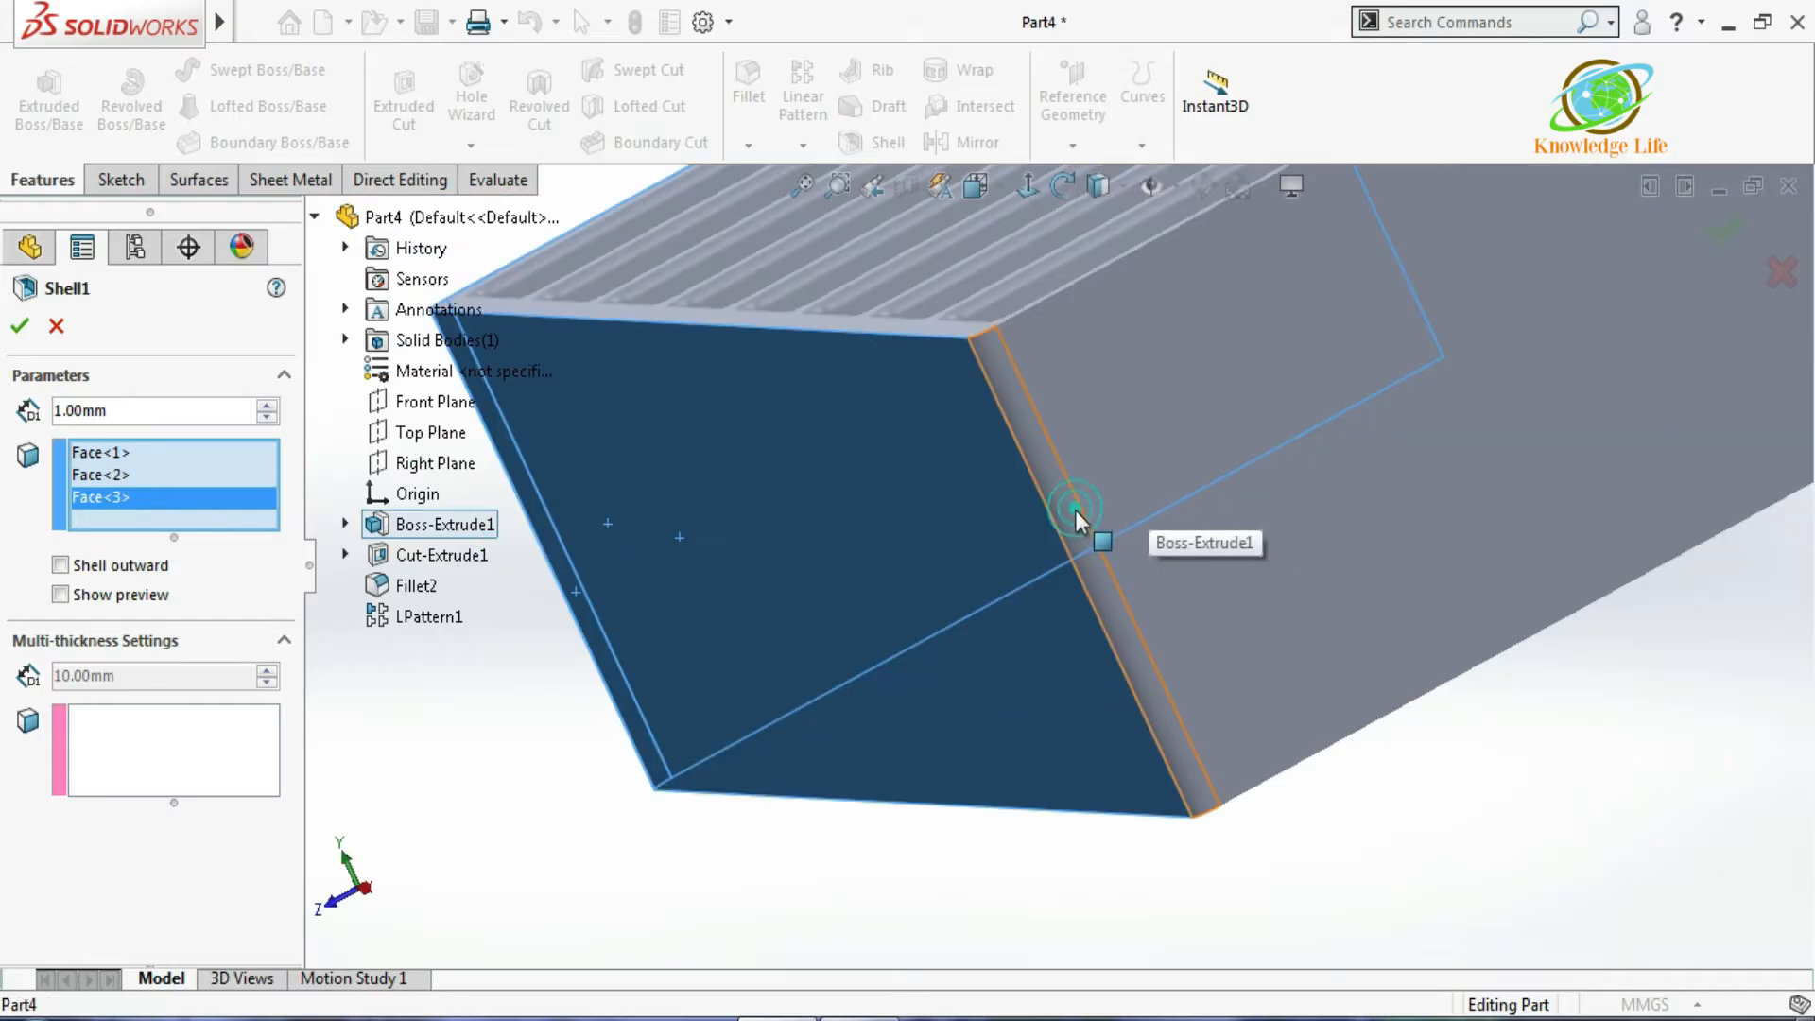
{"action": "left_click", "coordinate": [1075, 508]}
{"action": "left_click", "coordinate": [1151, 428]}
Add the block's bottom, long back face and rounded back corners to the faces to remove, and create the shell.
{"action": "scroll", "coordinate": [1181, 501], "scroll_direction": "up", "scroll_amount": 6}
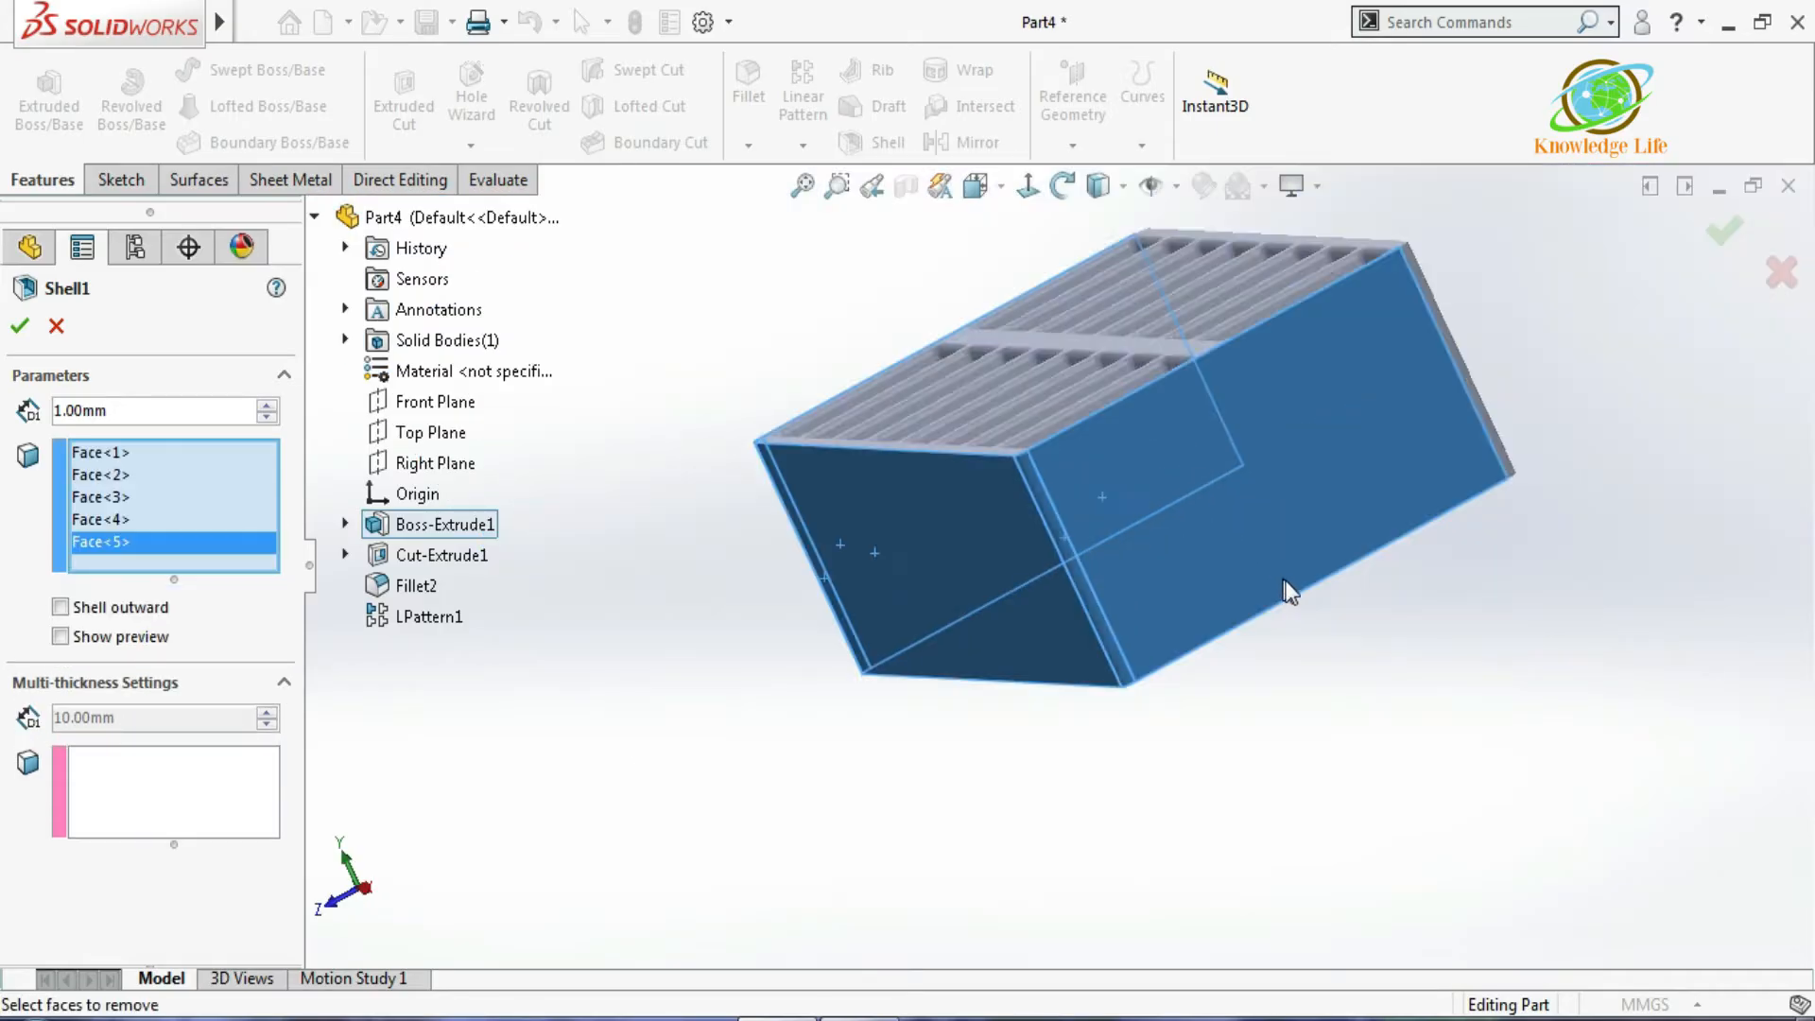
{"action": "middle_click_drag", "start_coordinate": [1324, 495], "coordinate": [1141, 646]}
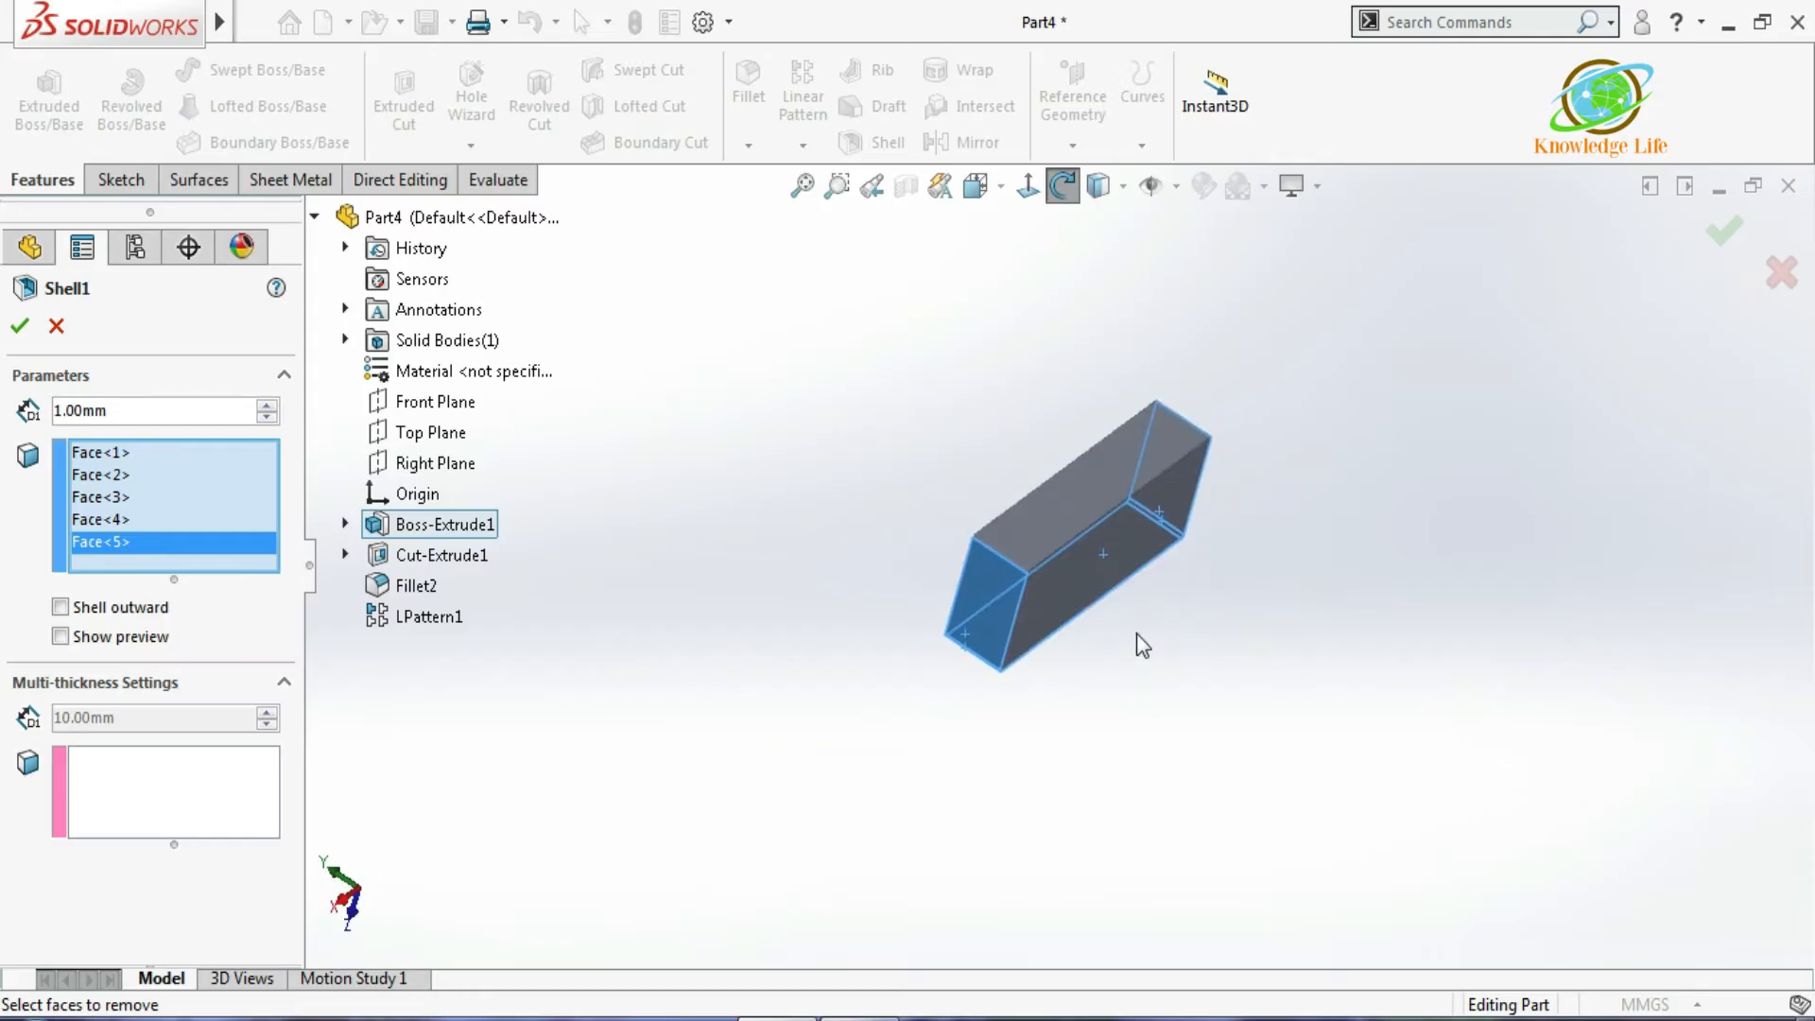
{"action": "left_click", "coordinate": [1072, 571]}
{"action": "scroll", "coordinate": [1025, 529], "scroll_direction": "down", "scroll_amount": 5}
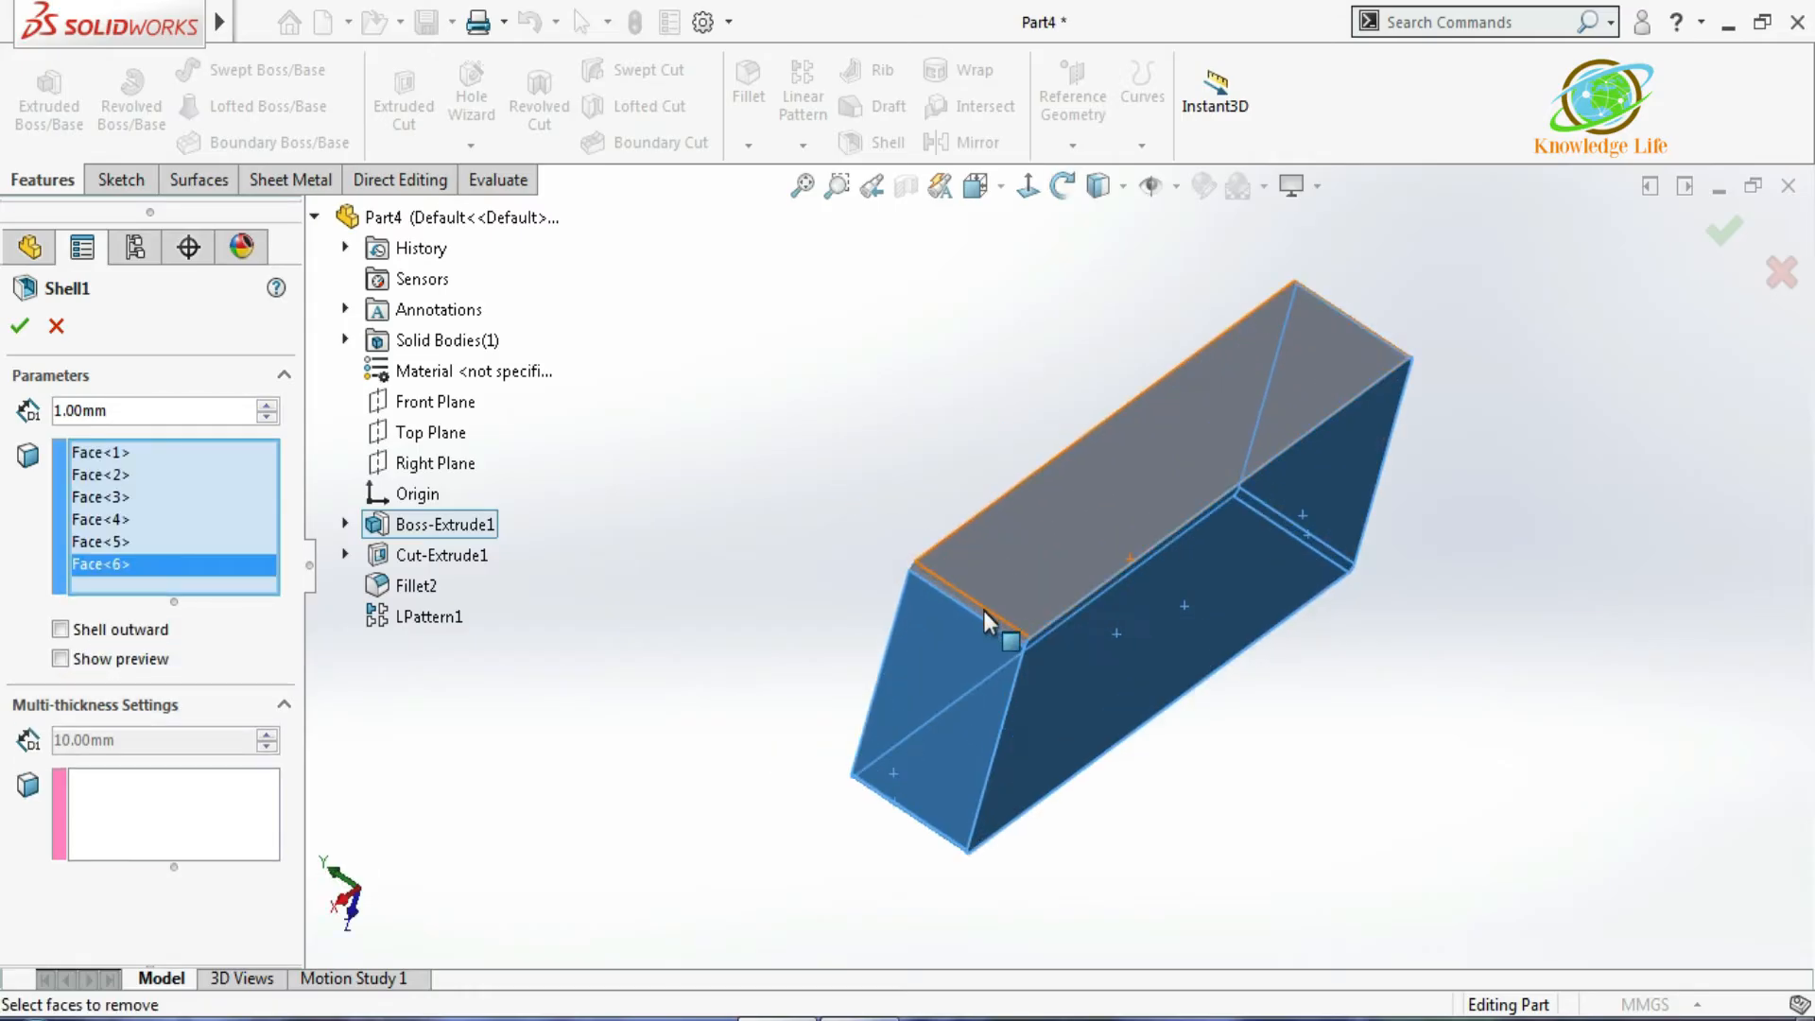
{"action": "left_click", "coordinate": [989, 608]}
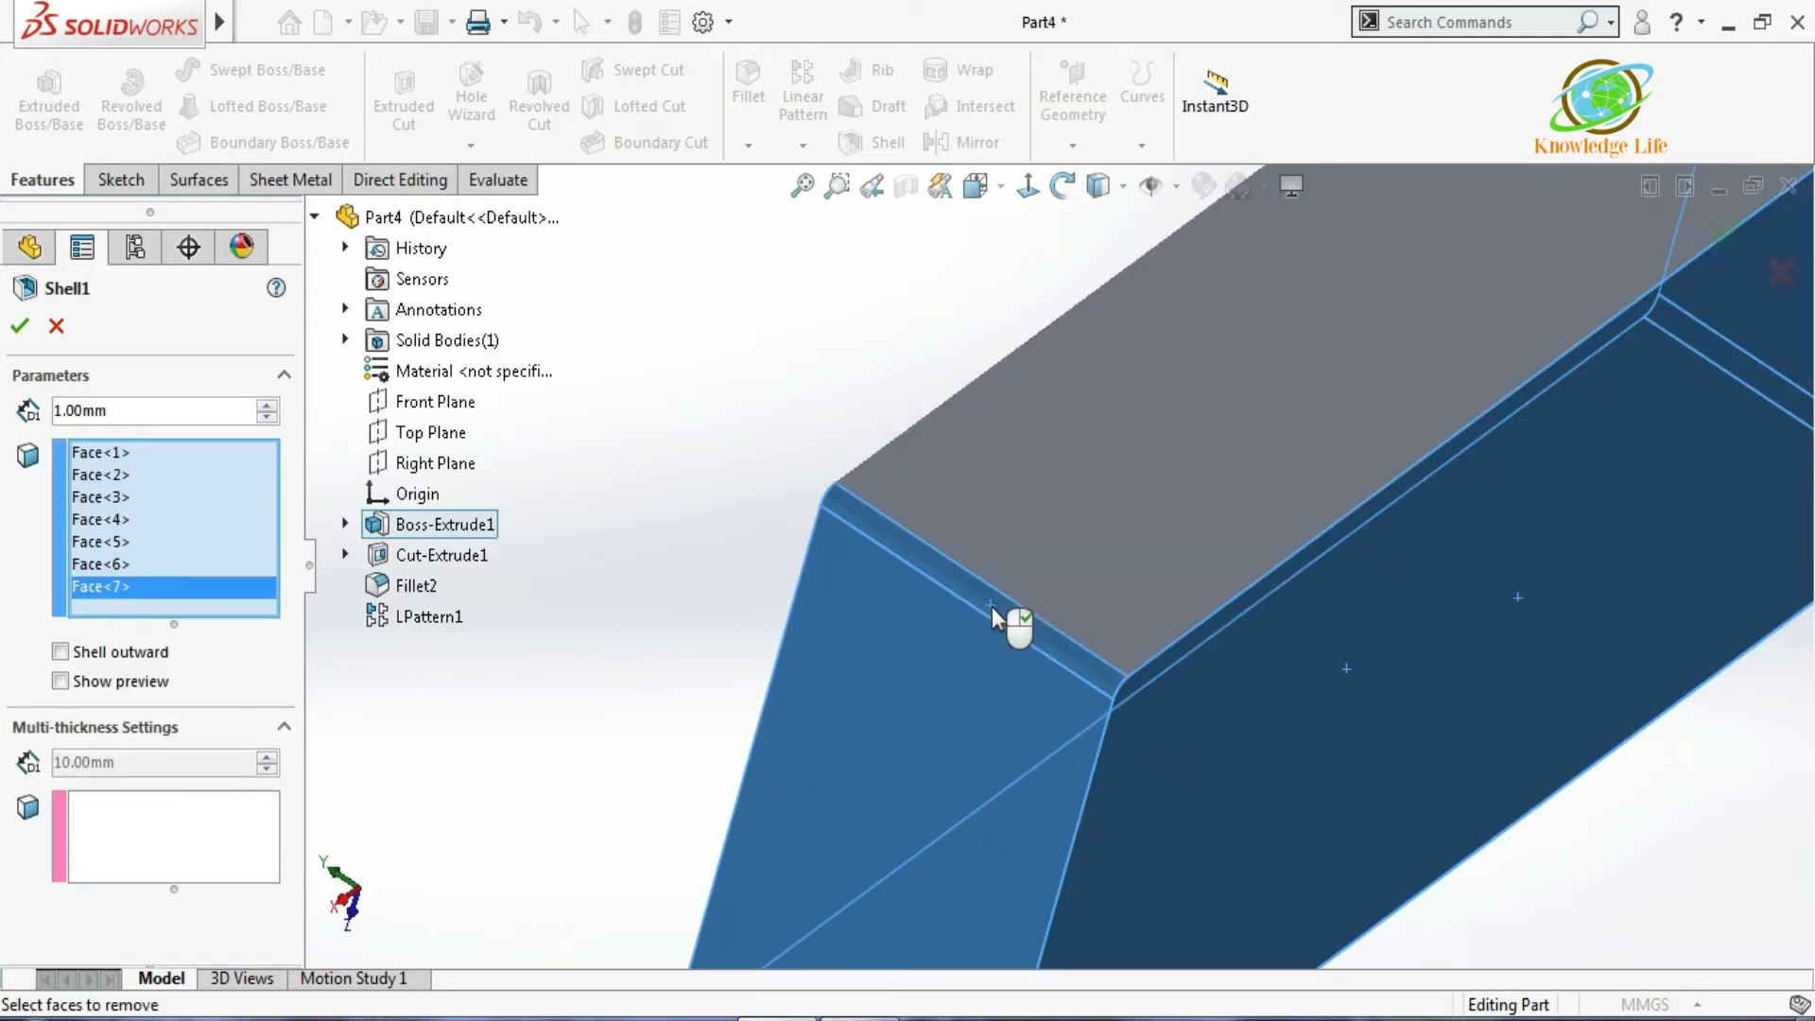
{"action": "left_click", "coordinate": [1037, 572]}
{"action": "scroll", "coordinate": [1324, 510], "scroll_direction": "up", "scroll_amount": 5}
{"action": "scroll", "coordinate": [1317, 495], "scroll_direction": "down", "scroll_amount": 5}
{"action": "middle_click_drag", "start_coordinate": [1317, 494], "coordinate": [605, 529]}
{"action": "left_click", "coordinate": [19, 325]}
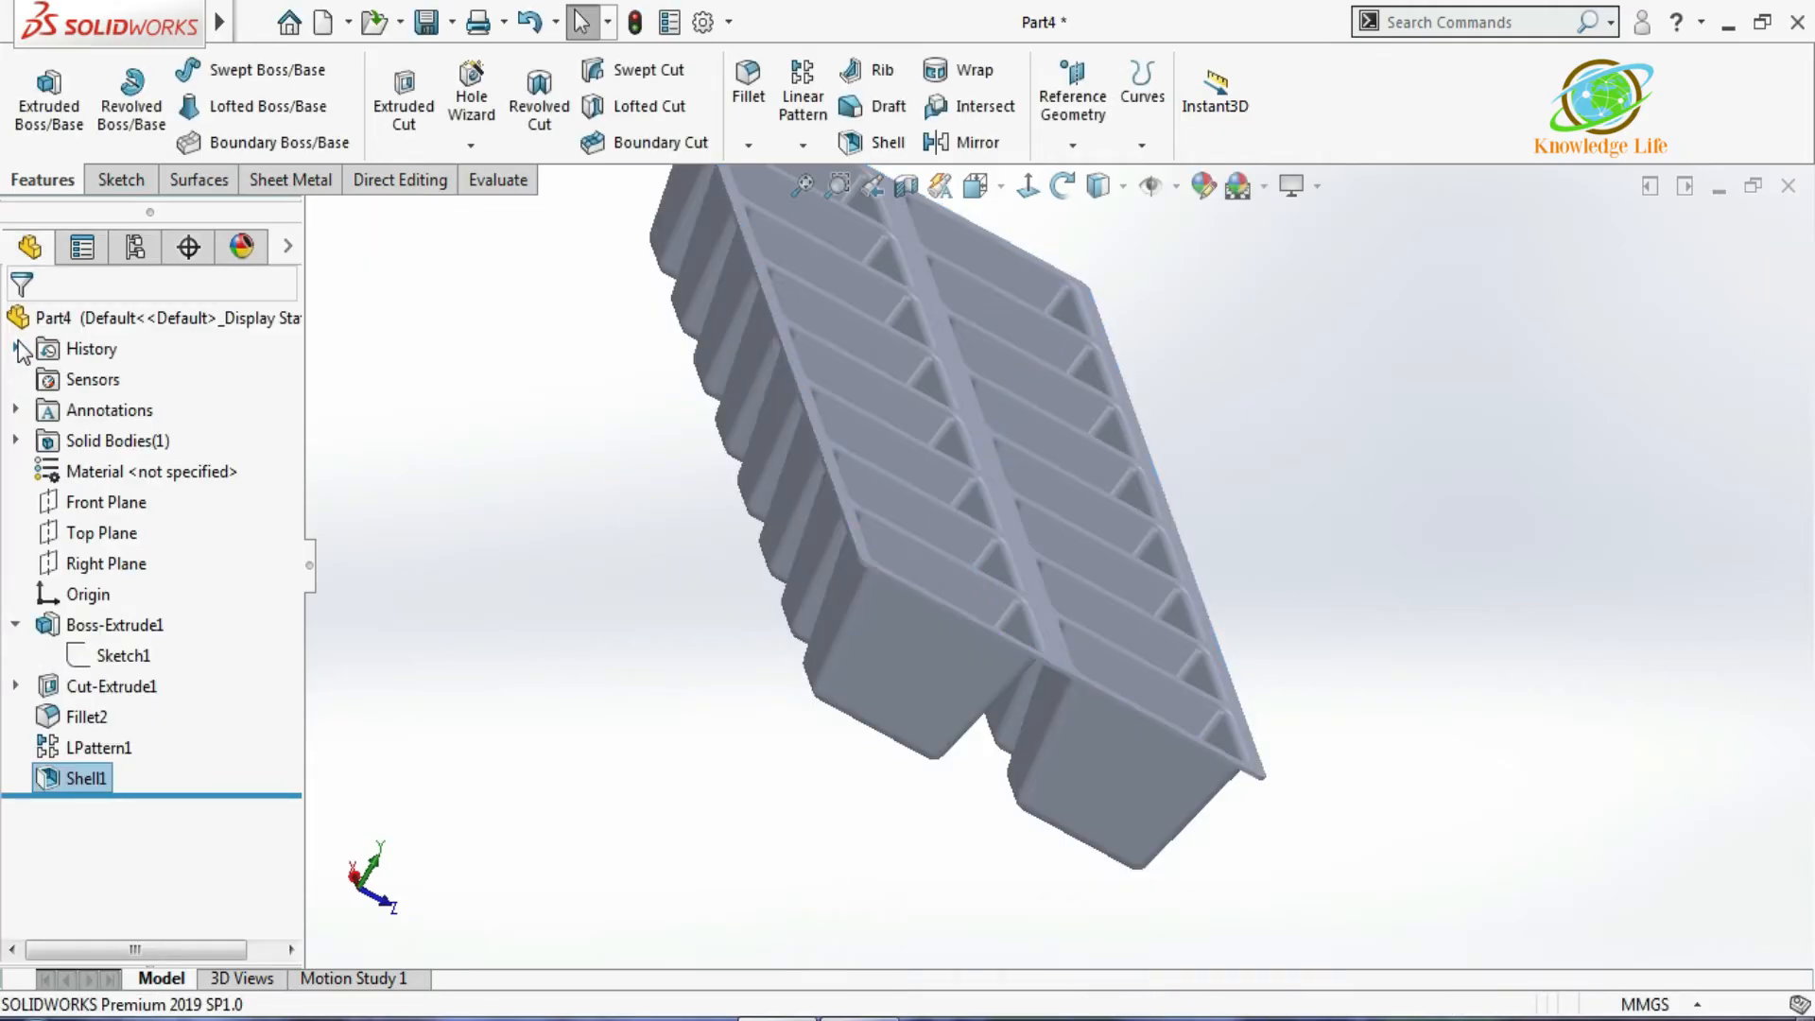
Display the shelled tray shaded with edges.
{"action": "middle_click_drag", "start_coordinate": [1082, 565], "coordinate": [1220, 473]}
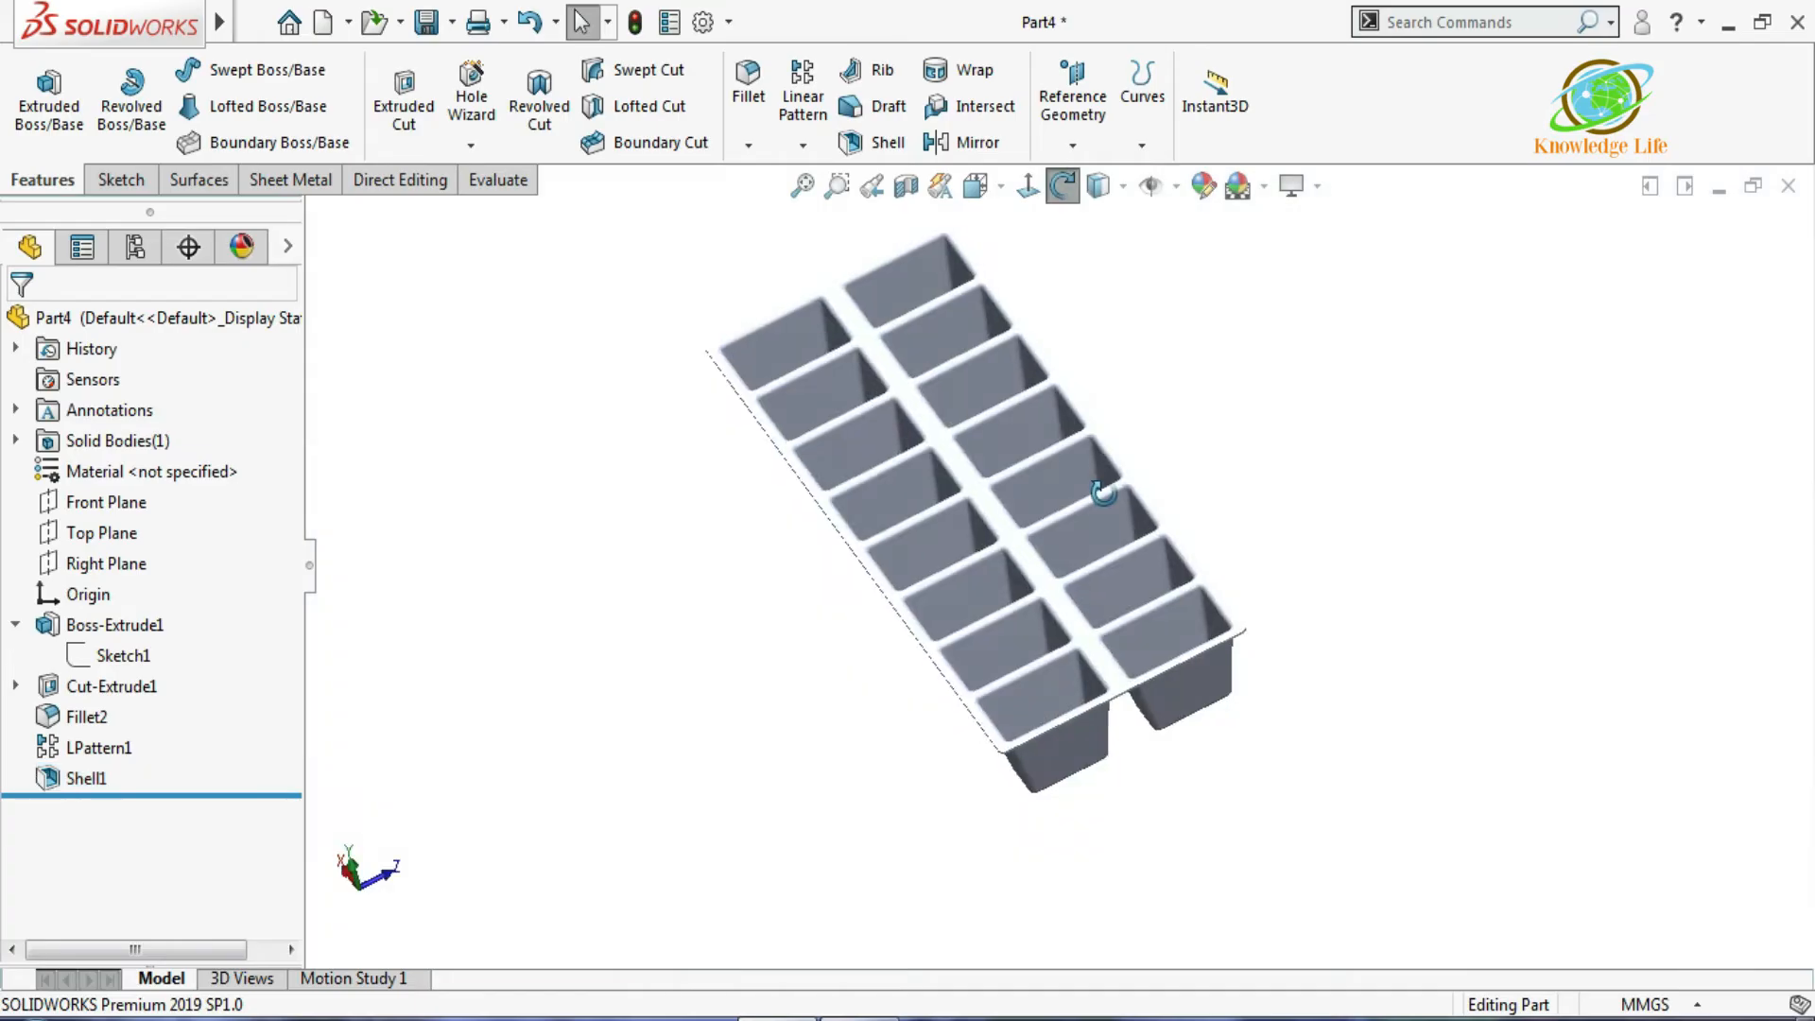
{"action": "middle_click_drag", "start_coordinate": [1102, 495], "coordinate": [1163, 401]}
{"action": "left_click", "coordinate": [1117, 186]}
{"action": "left_click", "coordinate": [1108, 312]}
{"action": "mouse_move", "coordinate": [1113, 316]}
{"action": "middle_mouse_down"}
{"action": "mouse_move", "coordinate": [1195, 337]}
{"action": "mouse_move", "coordinate": [1399, 654]}
{"action": "middle_mouse_up"}
{"action": "scroll", "coordinate": [1399, 654], "scroll_direction": "down", "scroll_amount": 10}
{"action": "middle_click_drag", "start_coordinate": [1272, 581], "coordinate": [756, 425]}
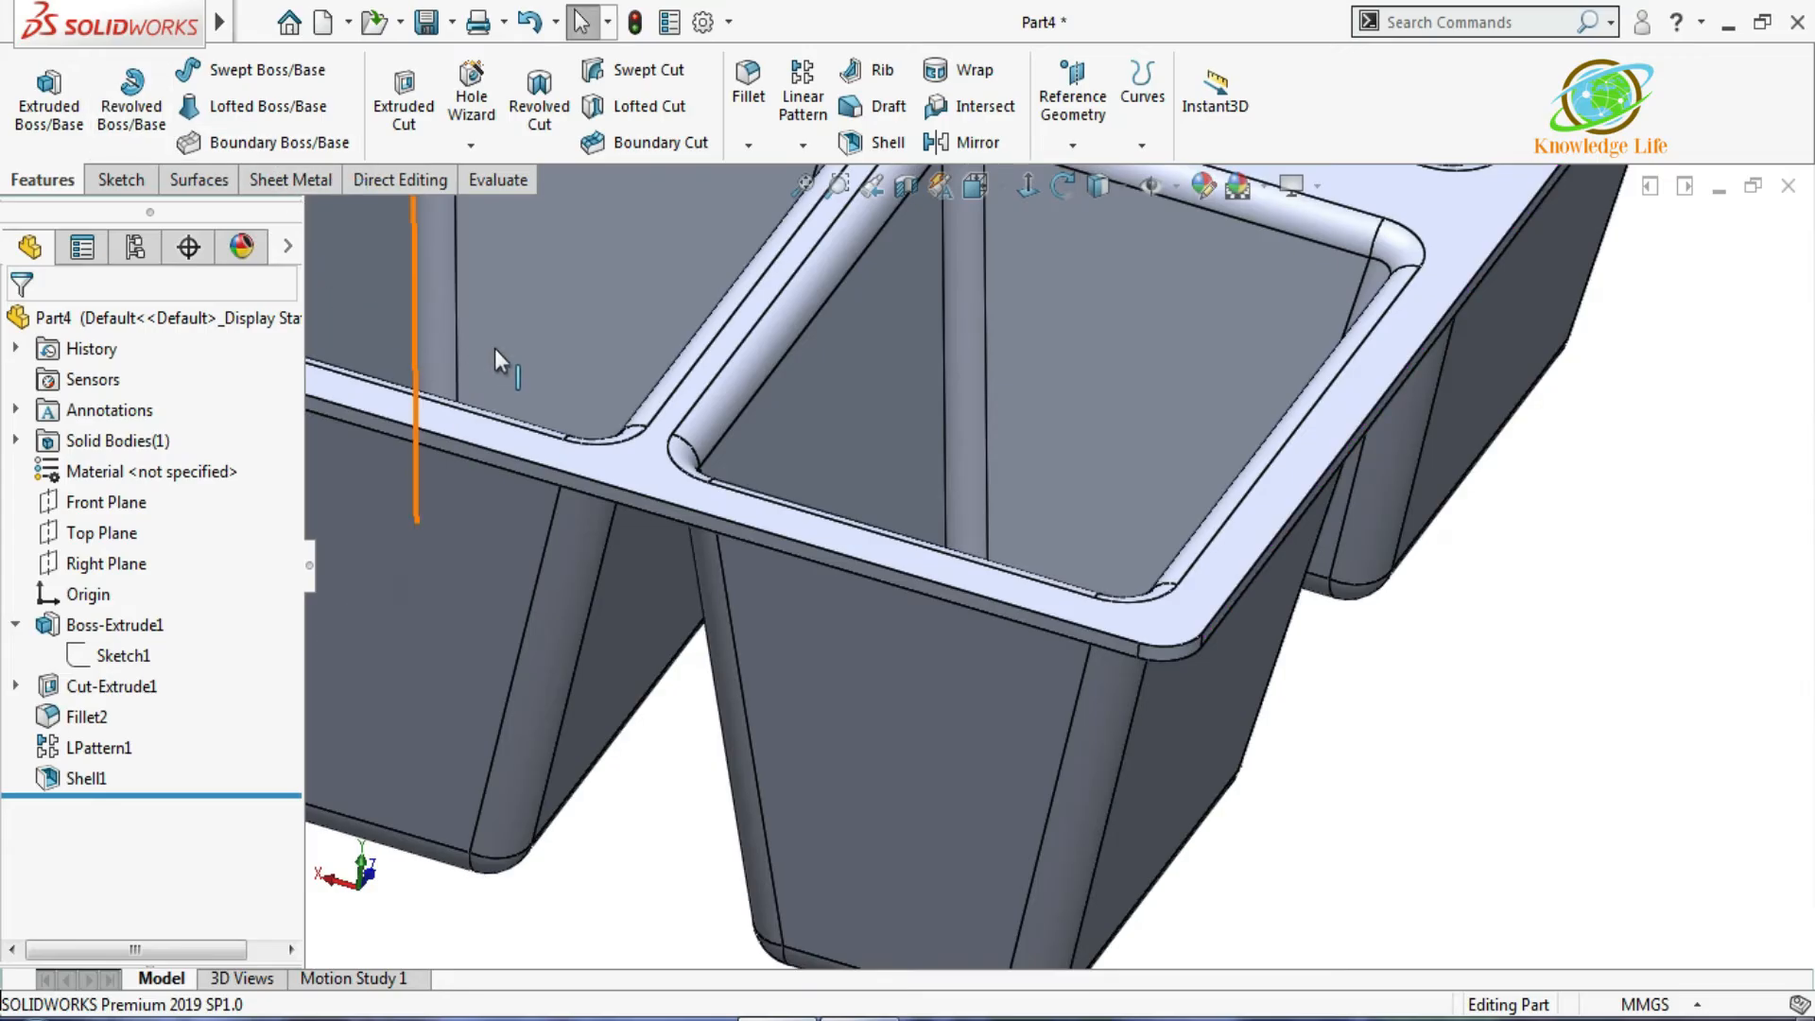
Create a reference plane parallel to the Front Plane through the corner vertex of the tray's rim.
{"action": "scroll", "coordinate": [496, 350], "scroll_direction": "up", "scroll_amount": 5}
{"action": "left_click", "coordinate": [1072, 143]}
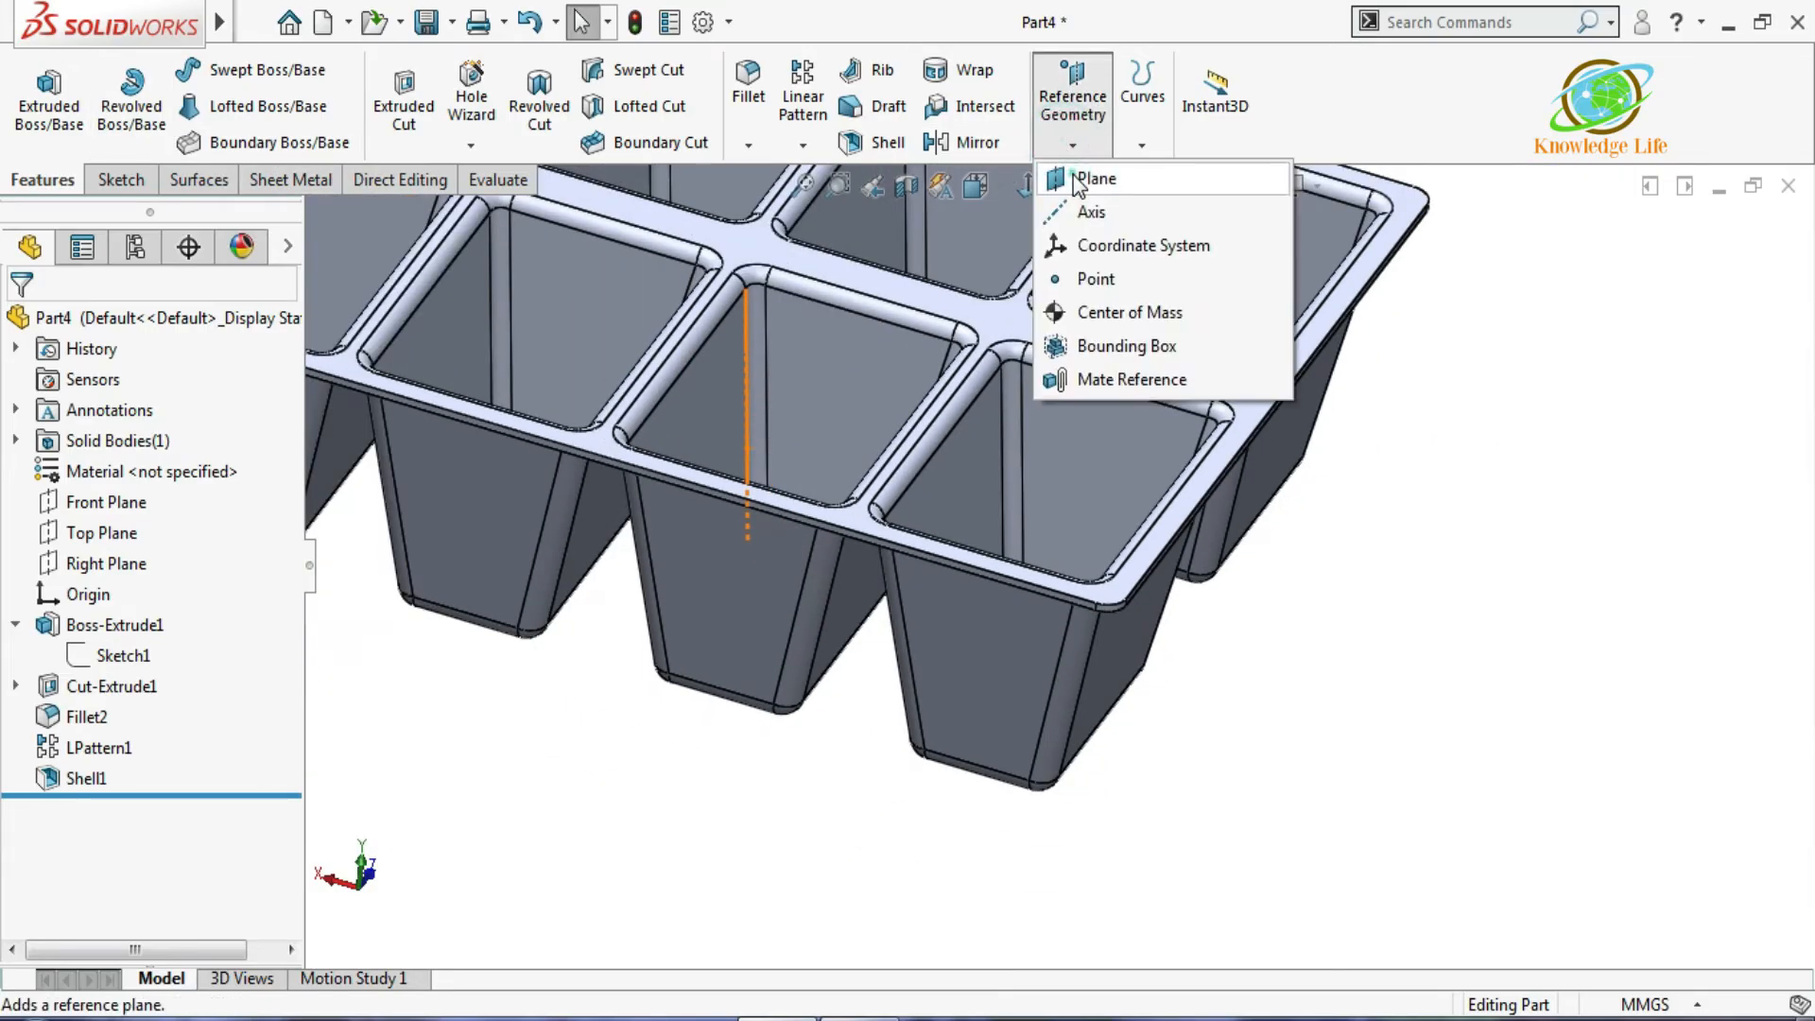
{"action": "left_click", "coordinate": [1074, 179]}
{"action": "scroll", "coordinate": [474, 418], "scroll_direction": "up", "scroll_amount": 1}
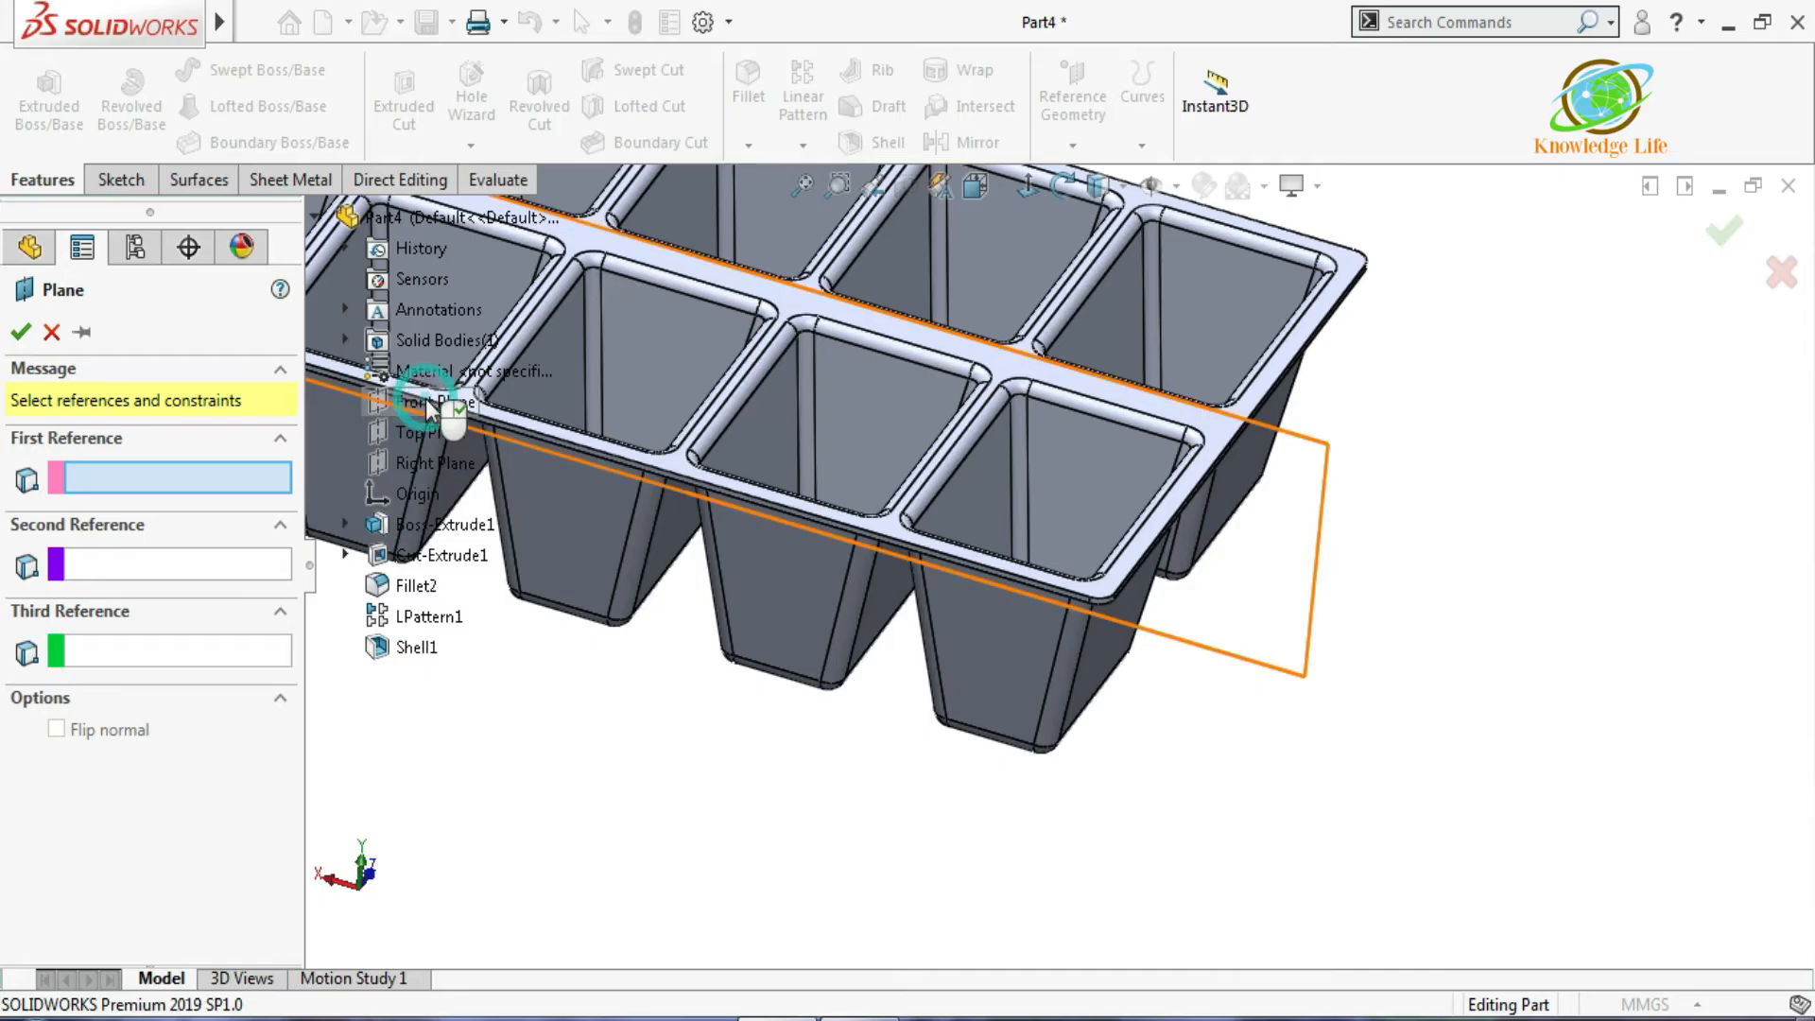
{"action": "left_click", "coordinate": [427, 405]}
{"action": "scroll", "coordinate": [1111, 596], "scroll_direction": "down", "scroll_amount": 5}
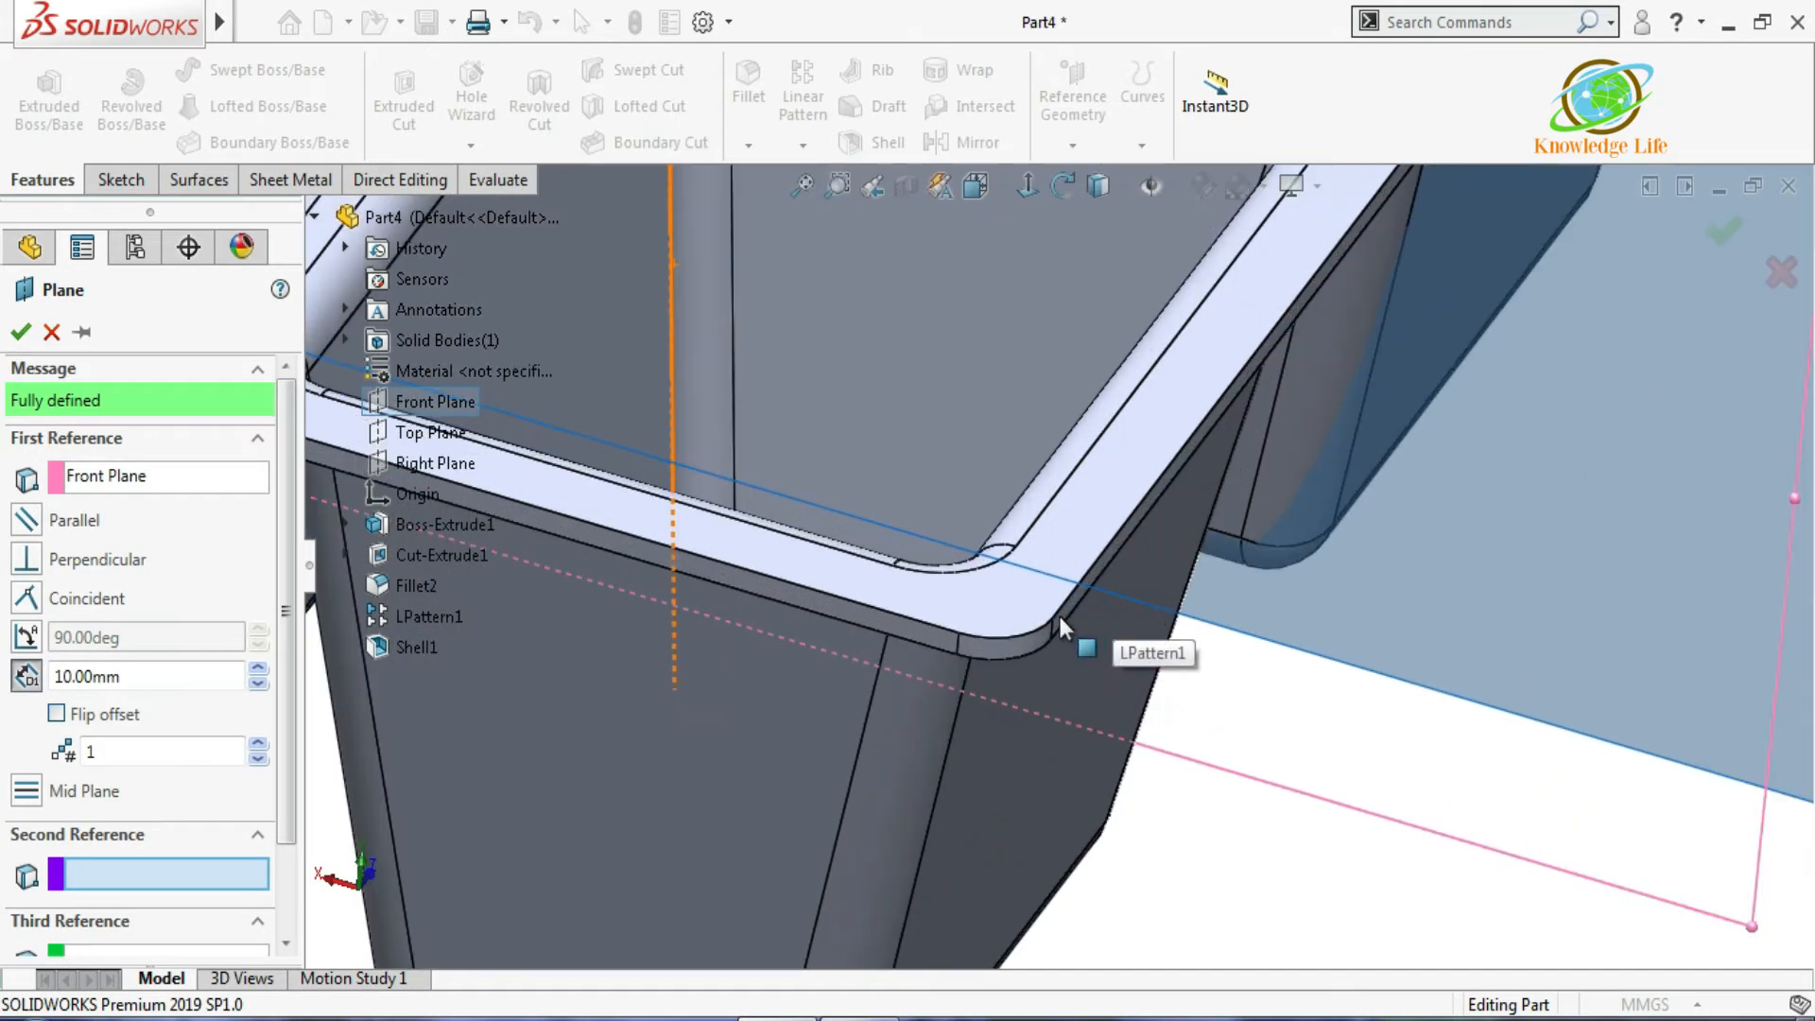
{"action": "left_click", "coordinate": [1053, 618]}
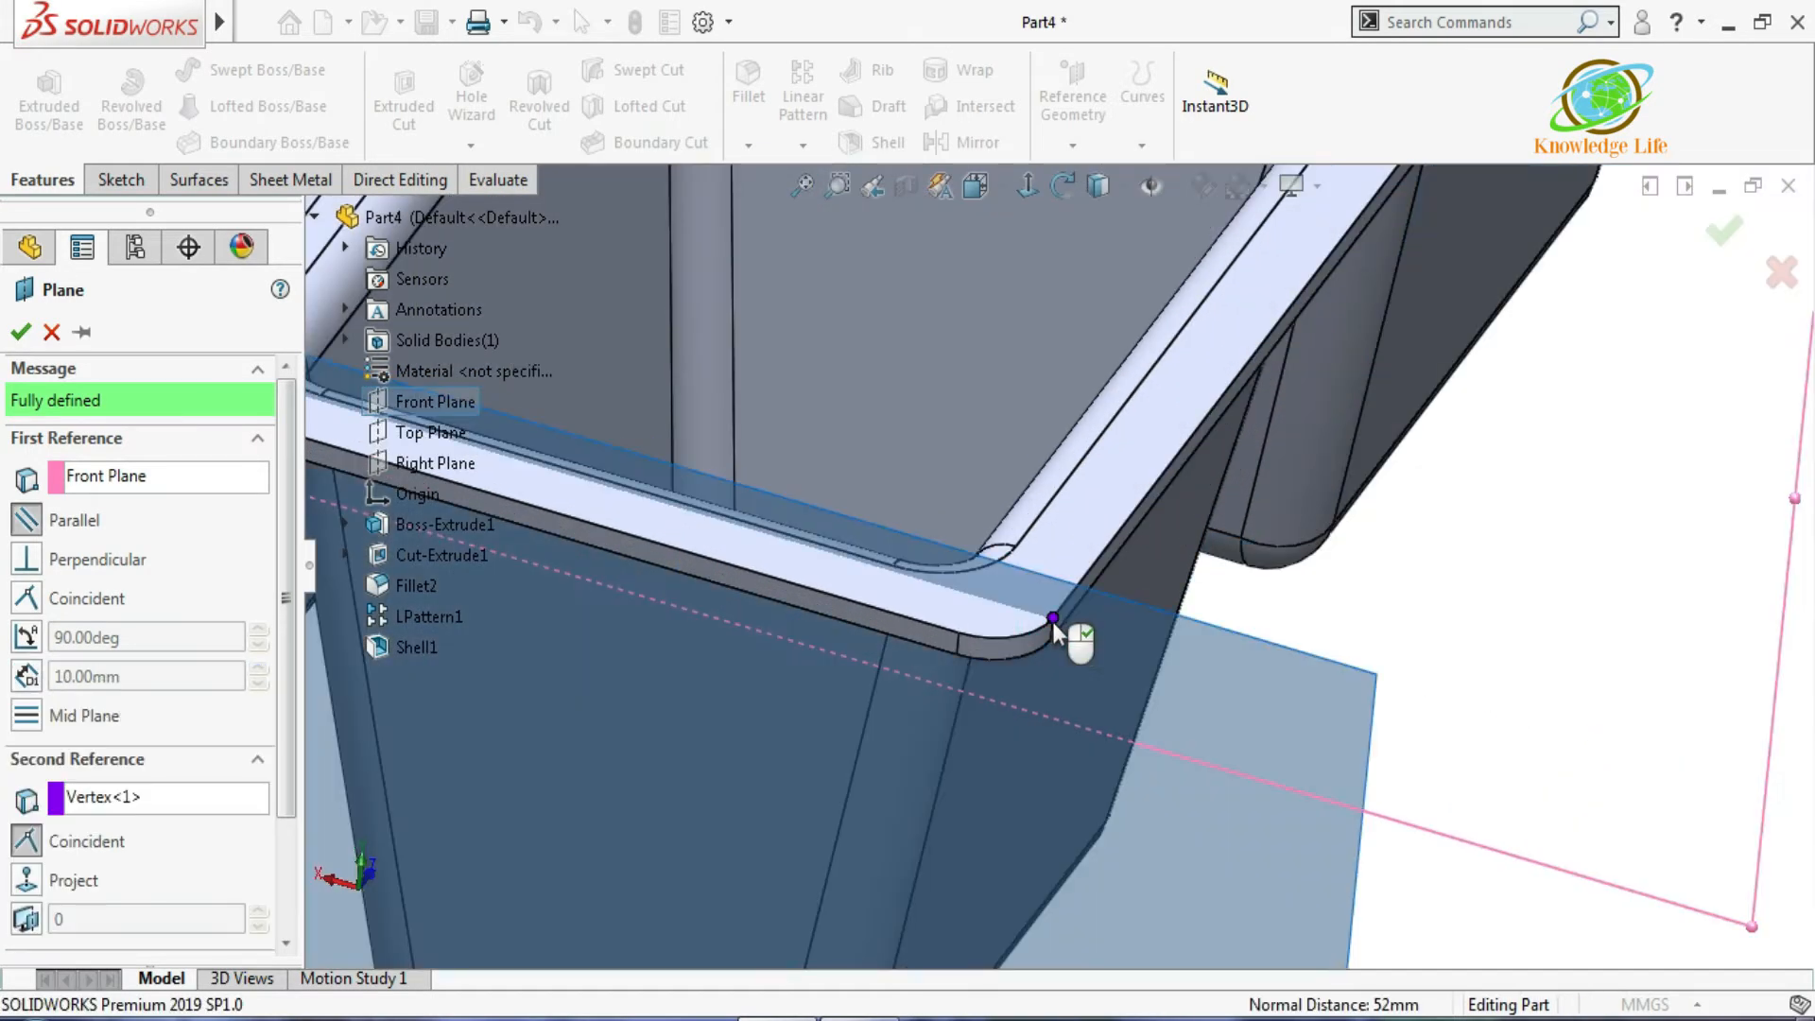
{"action": "left_click", "coordinate": [20, 331]}
On the new plane, sketch a closed L-shaped profile about 3.3 mm tall and 2.6 mm wide, hanging from the rim's outer lower corner.
{"action": "key", "text": "l"}
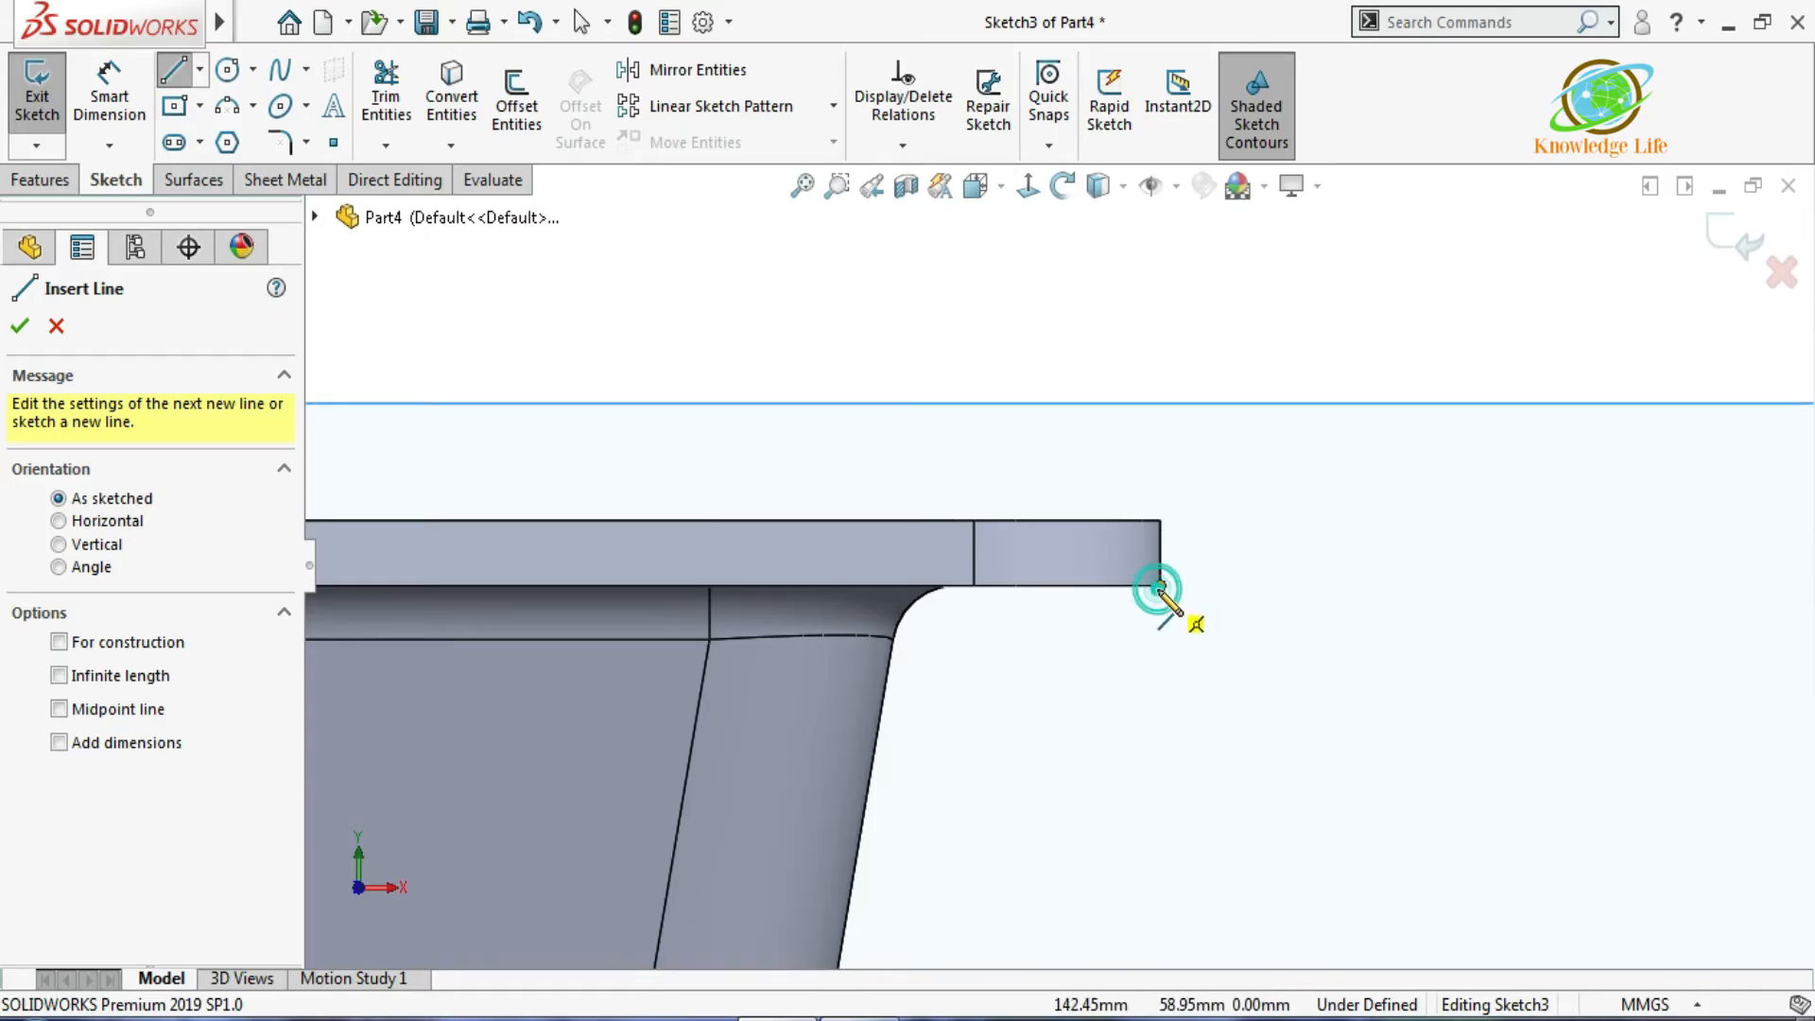
{"action": "left_click", "coordinate": [1158, 588]}
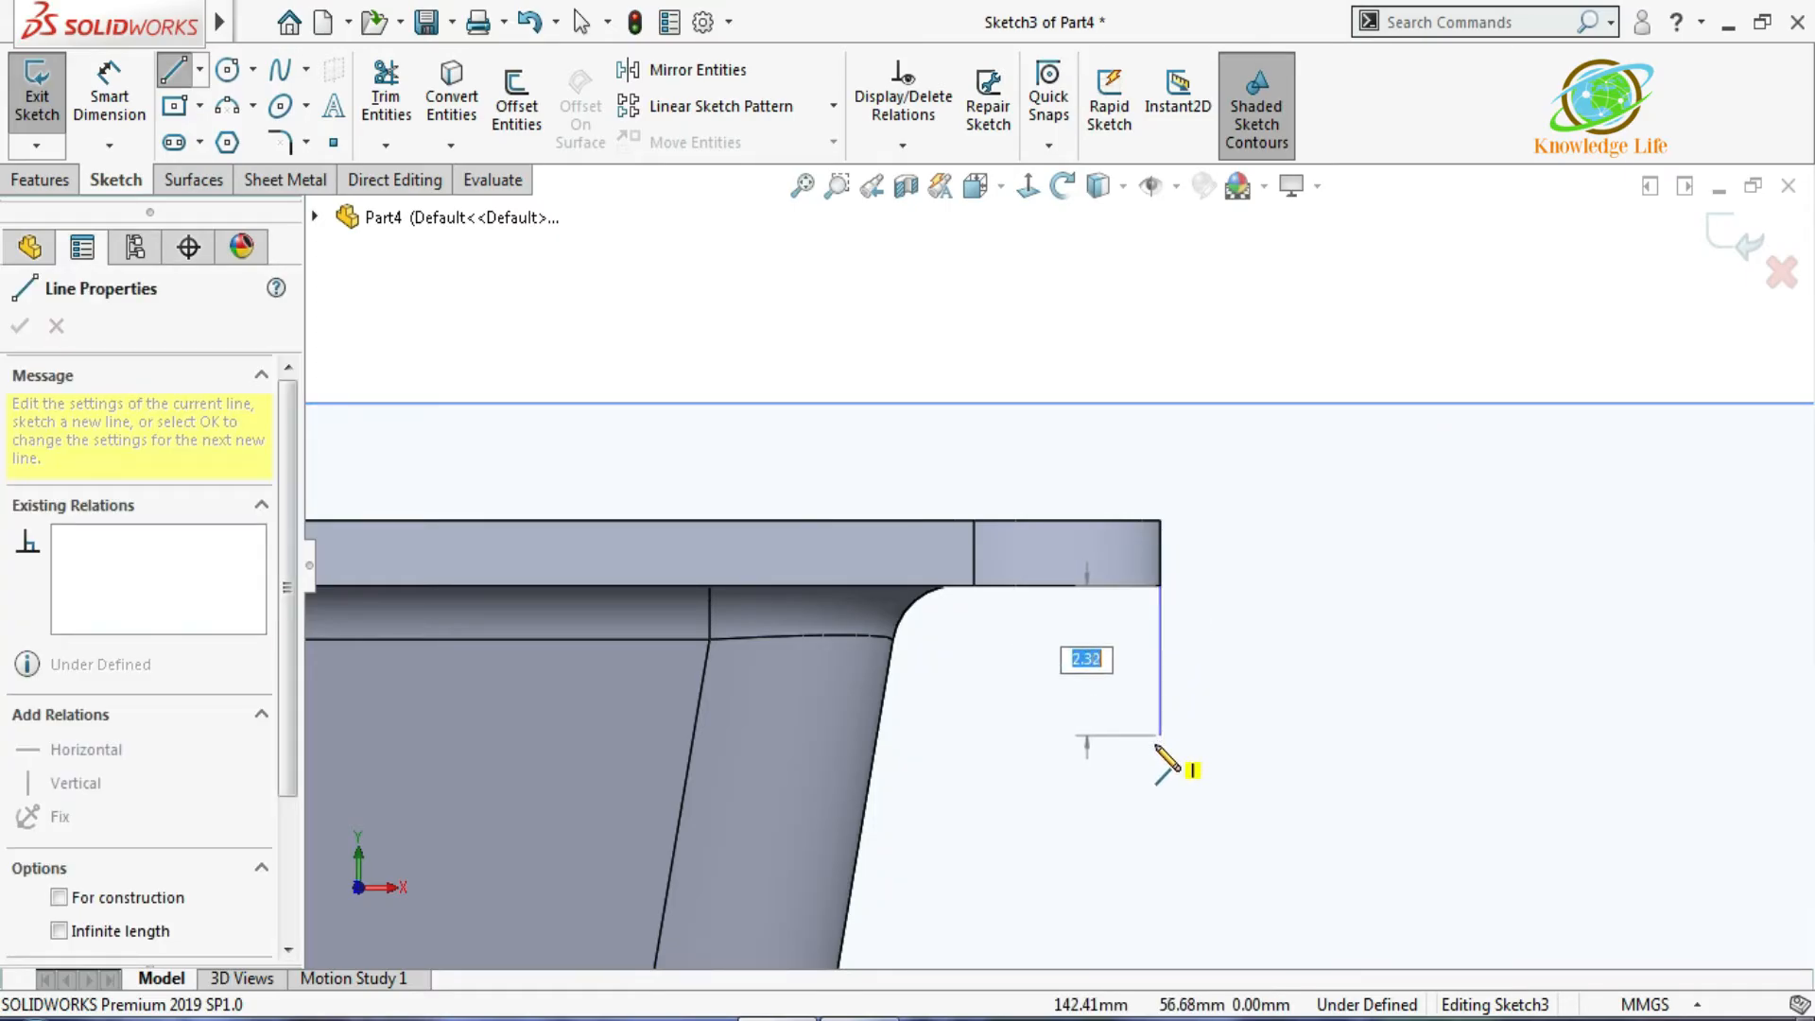
{"action": "left_click", "coordinate": [1161, 801]}
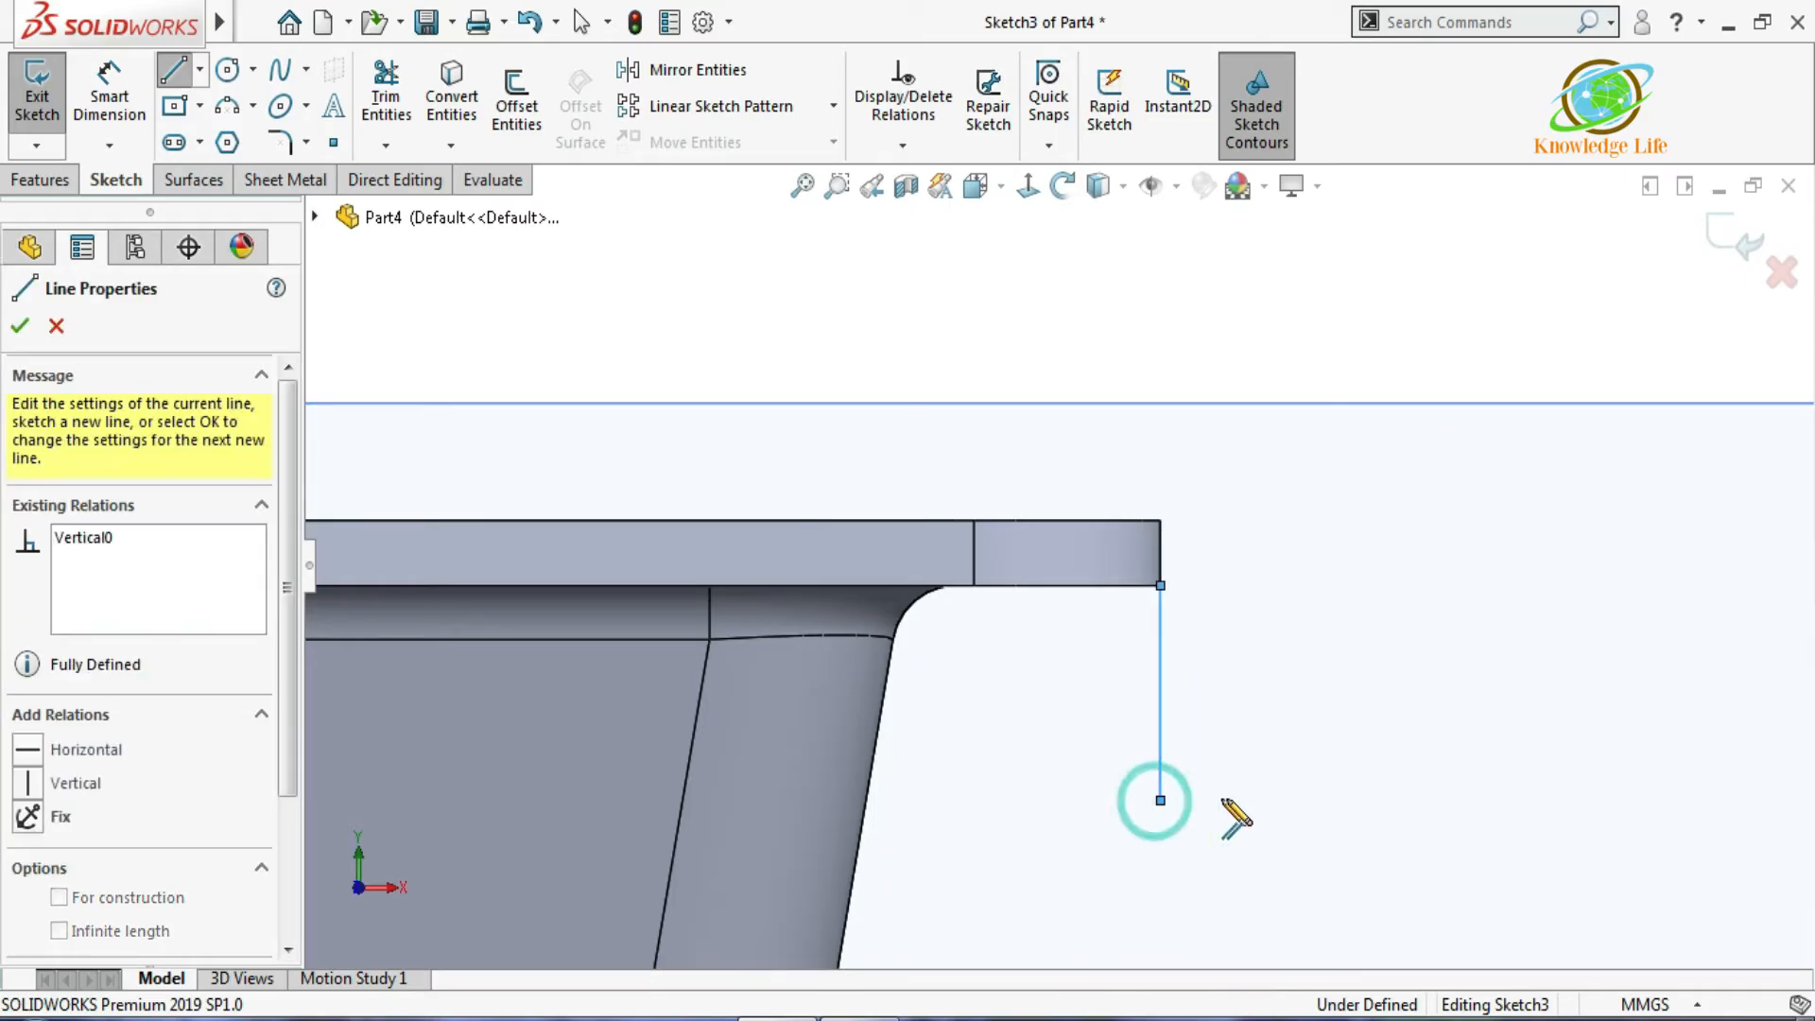
{"action": "left_click", "coordinate": [1323, 800]}
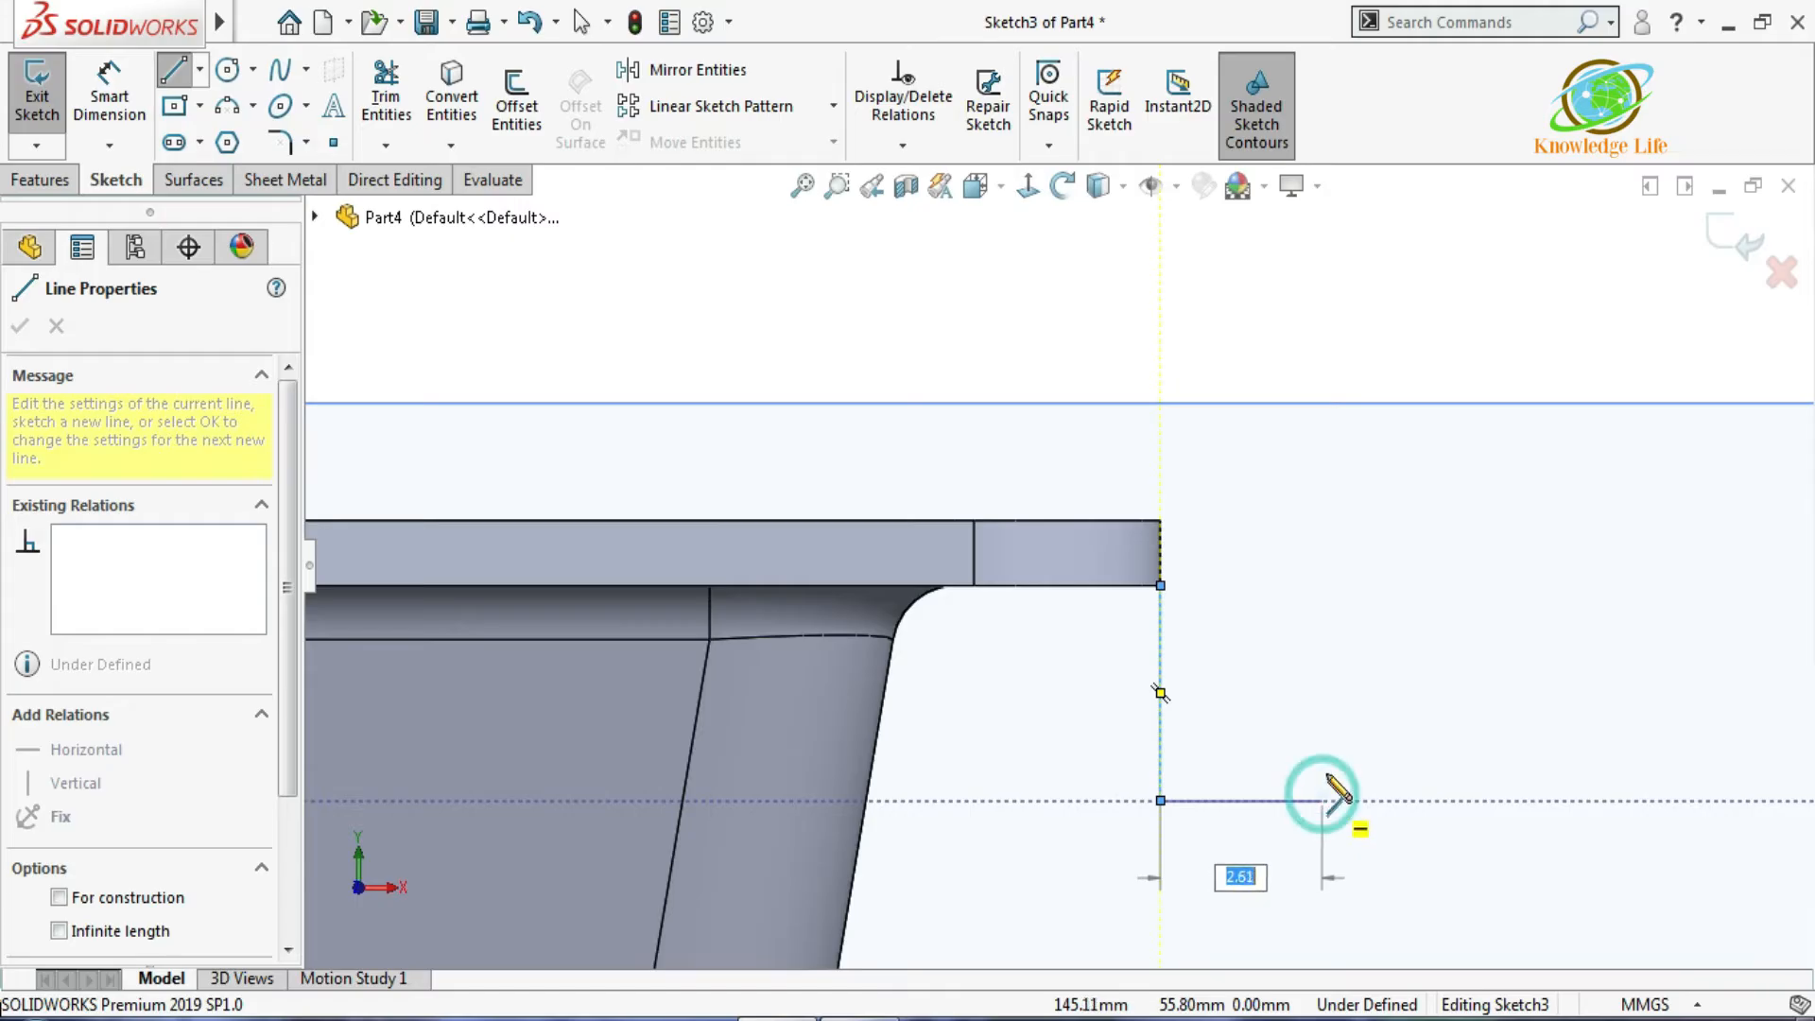
{"action": "left_click", "coordinate": [1322, 749]}
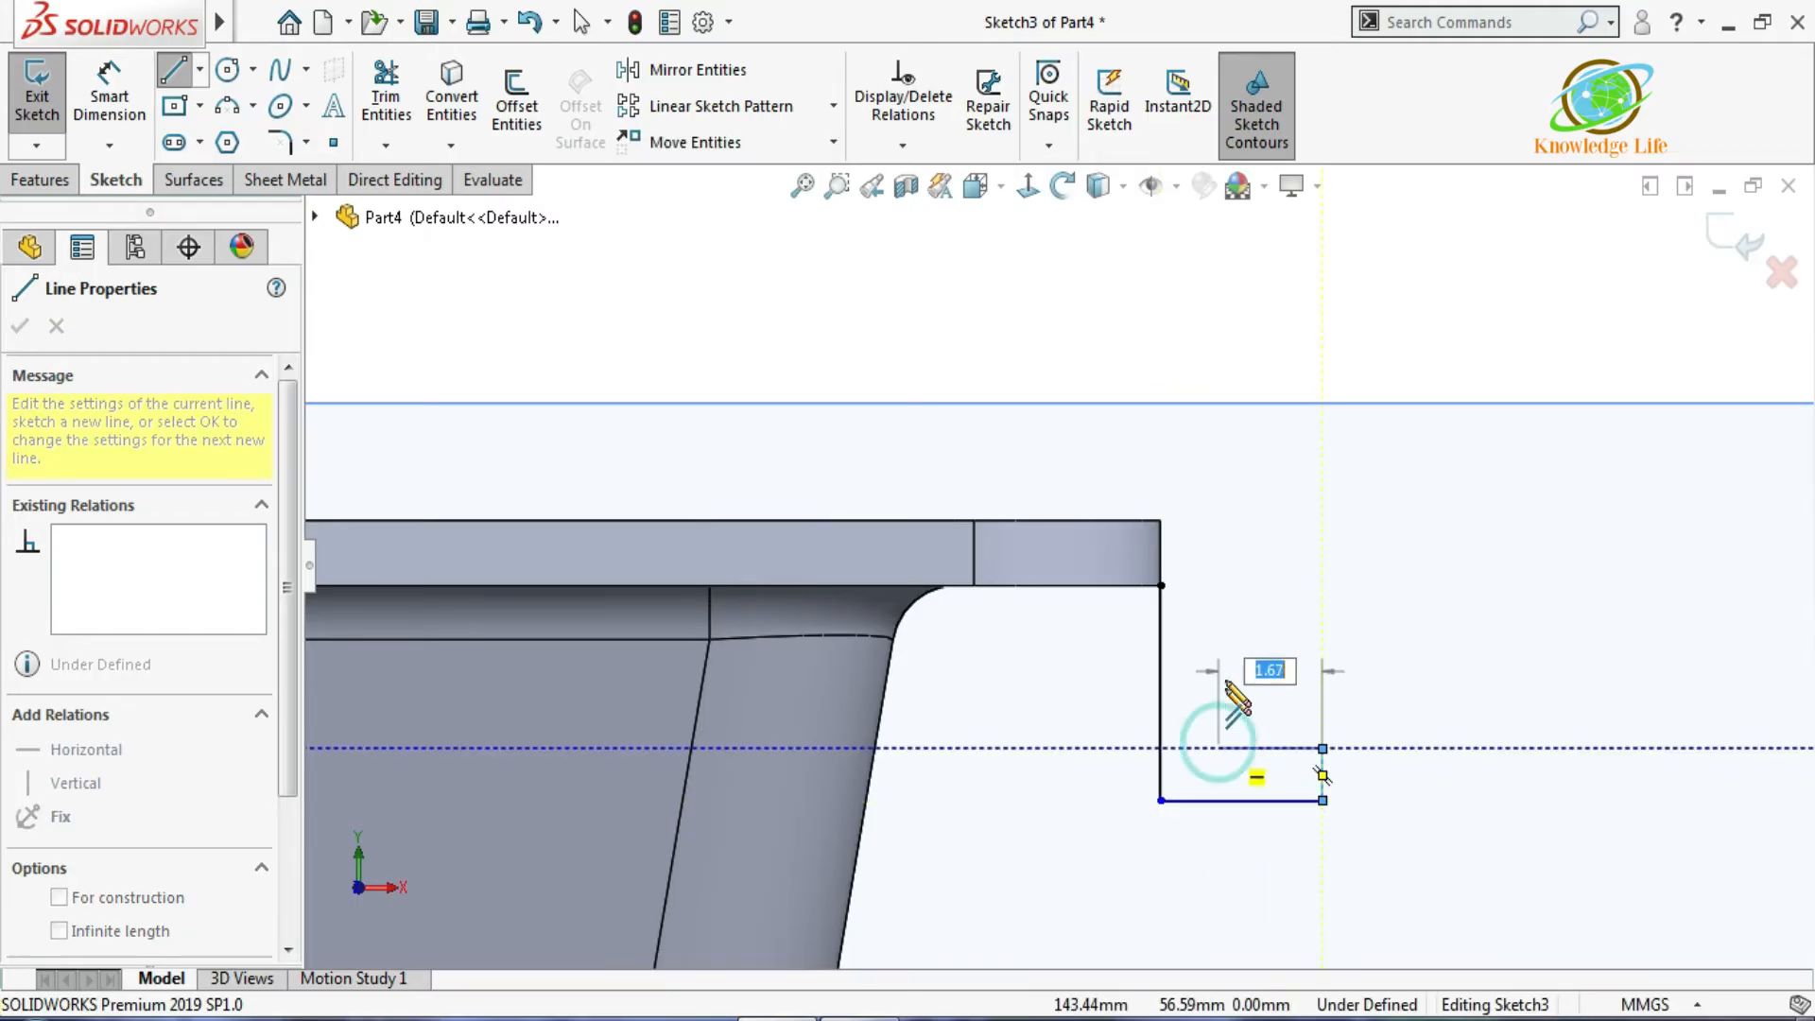
{"action": "left_click", "coordinate": [1218, 749]}
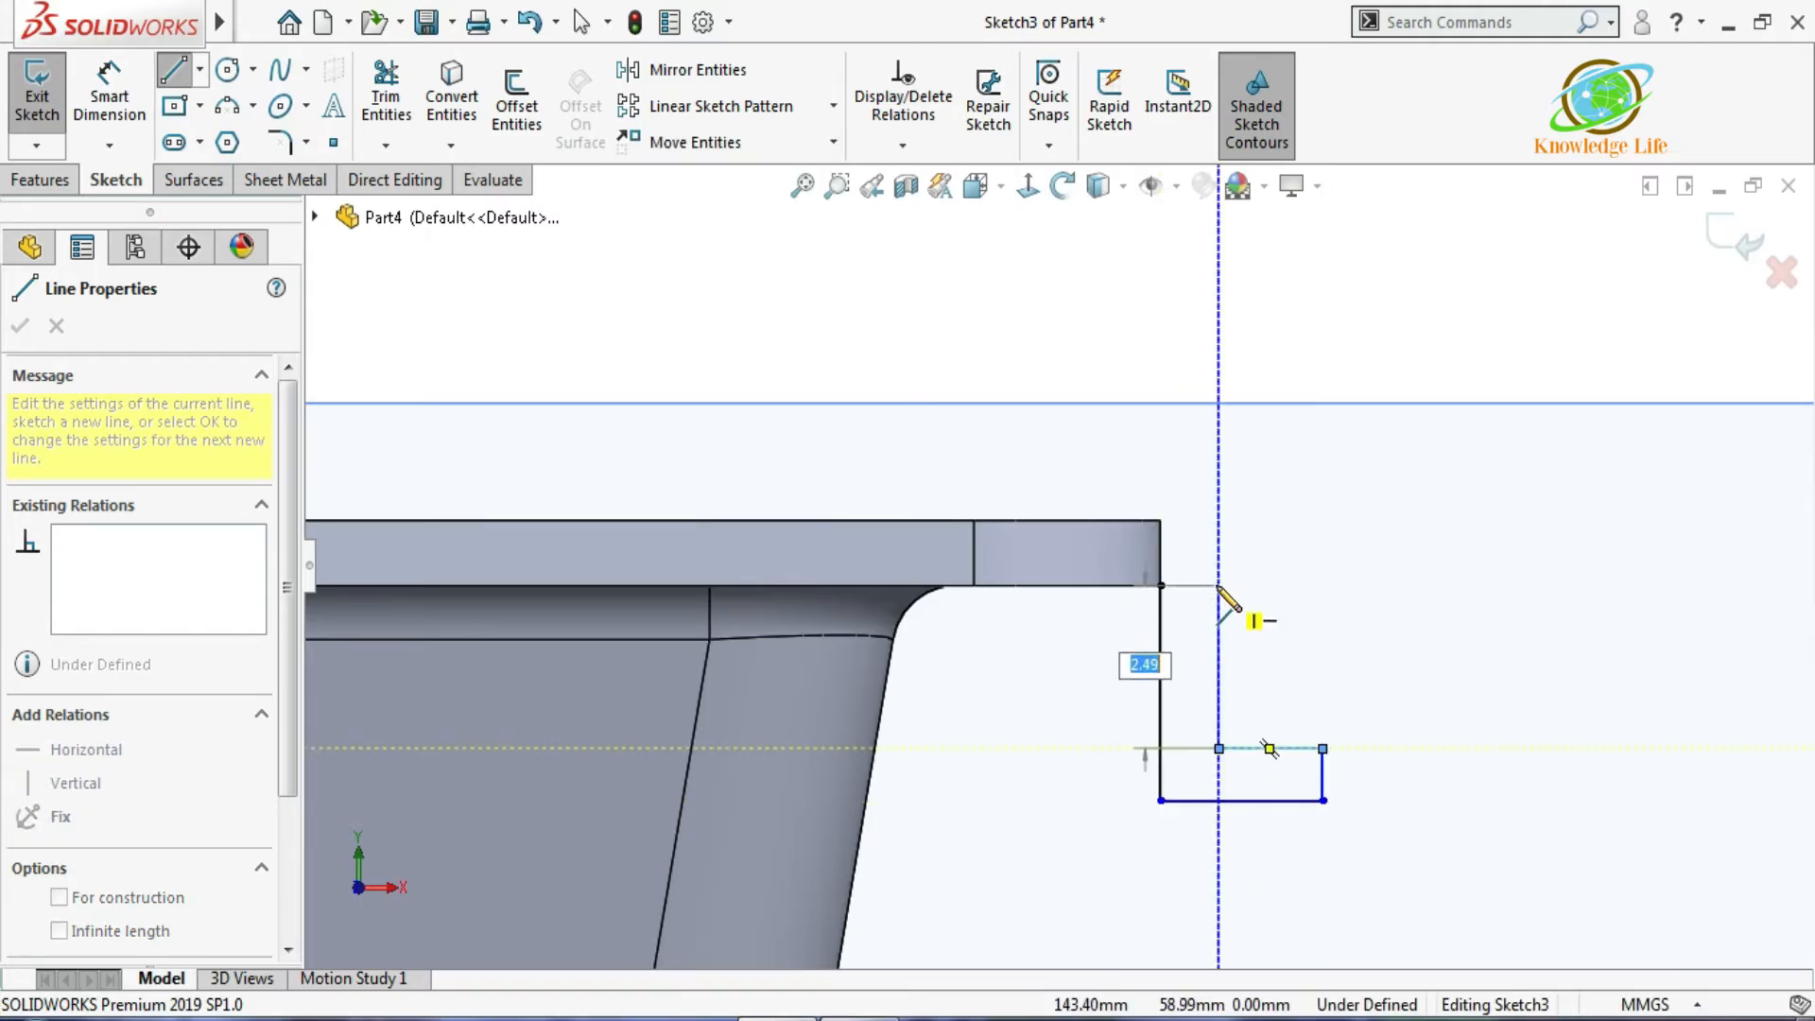
{"action": "left_click", "coordinate": [1219, 586]}
{"action": "left_click", "coordinate": [1161, 587]}
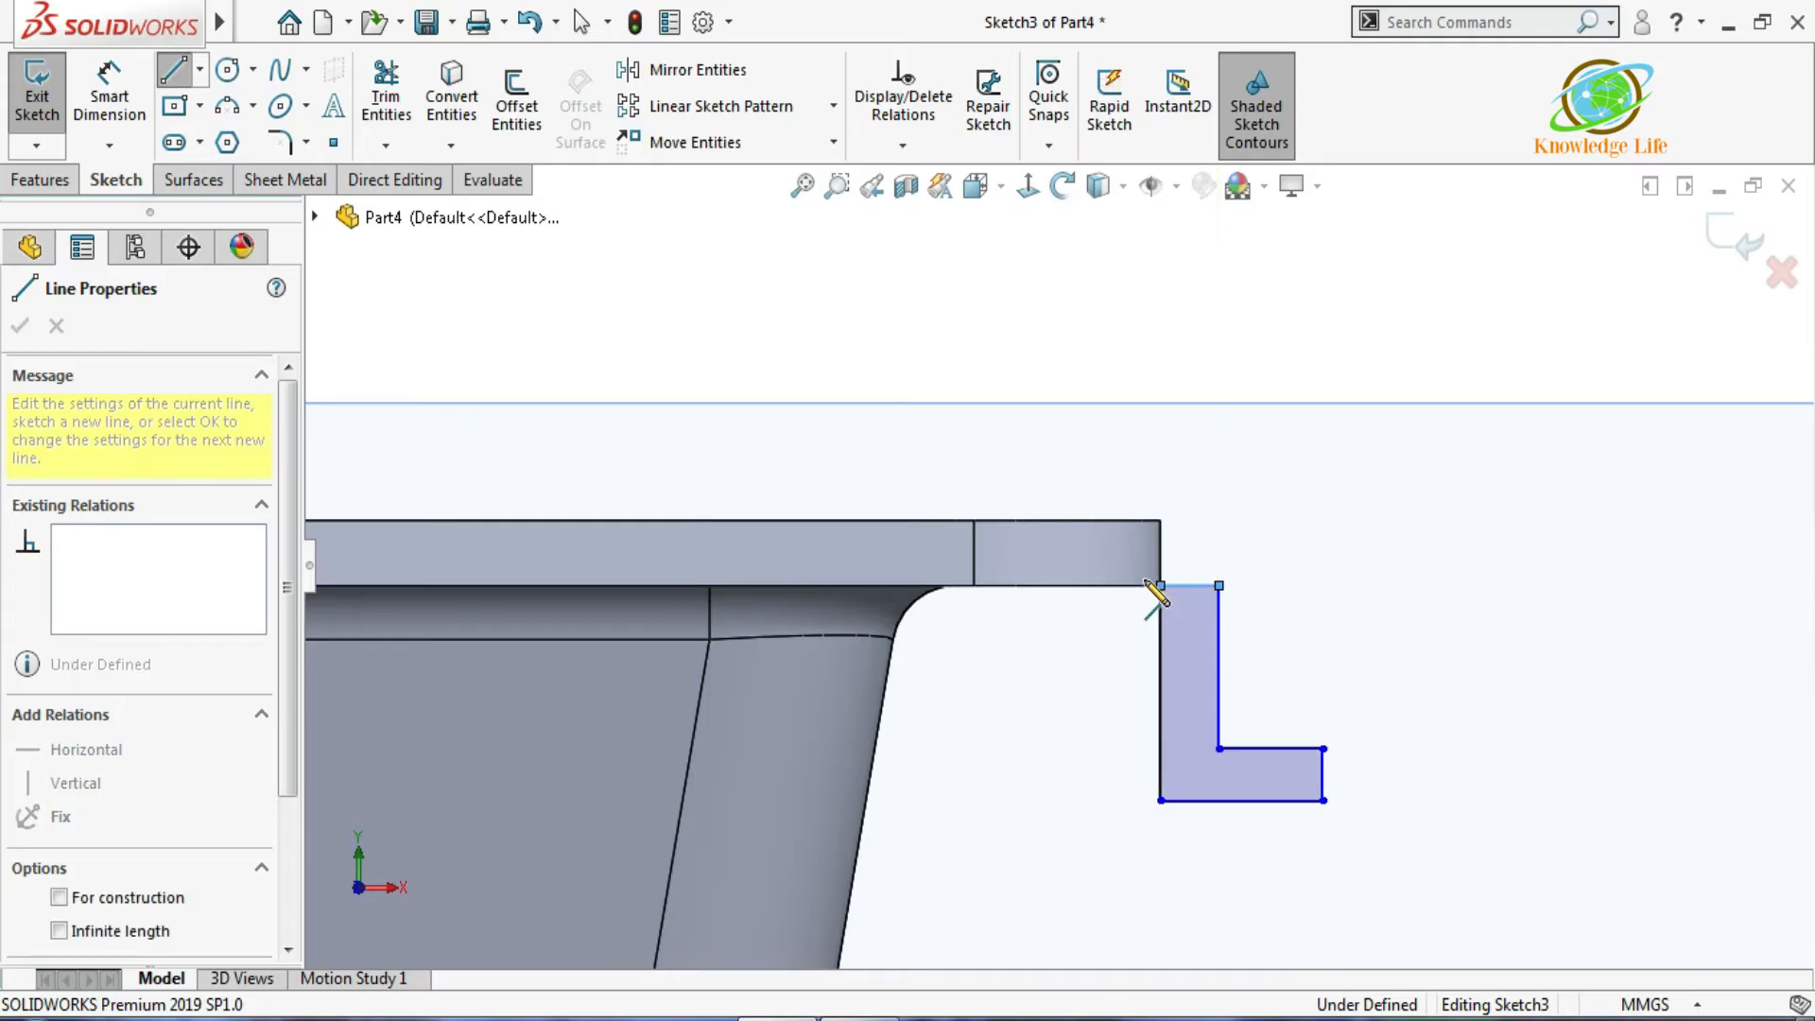
{"action": "key", "text": "Escape"}
Dimension the L-profile's long vertical side to 5 mm and its bottom line to 3 mm.
{"action": "left_click", "coordinate": [107, 79]}
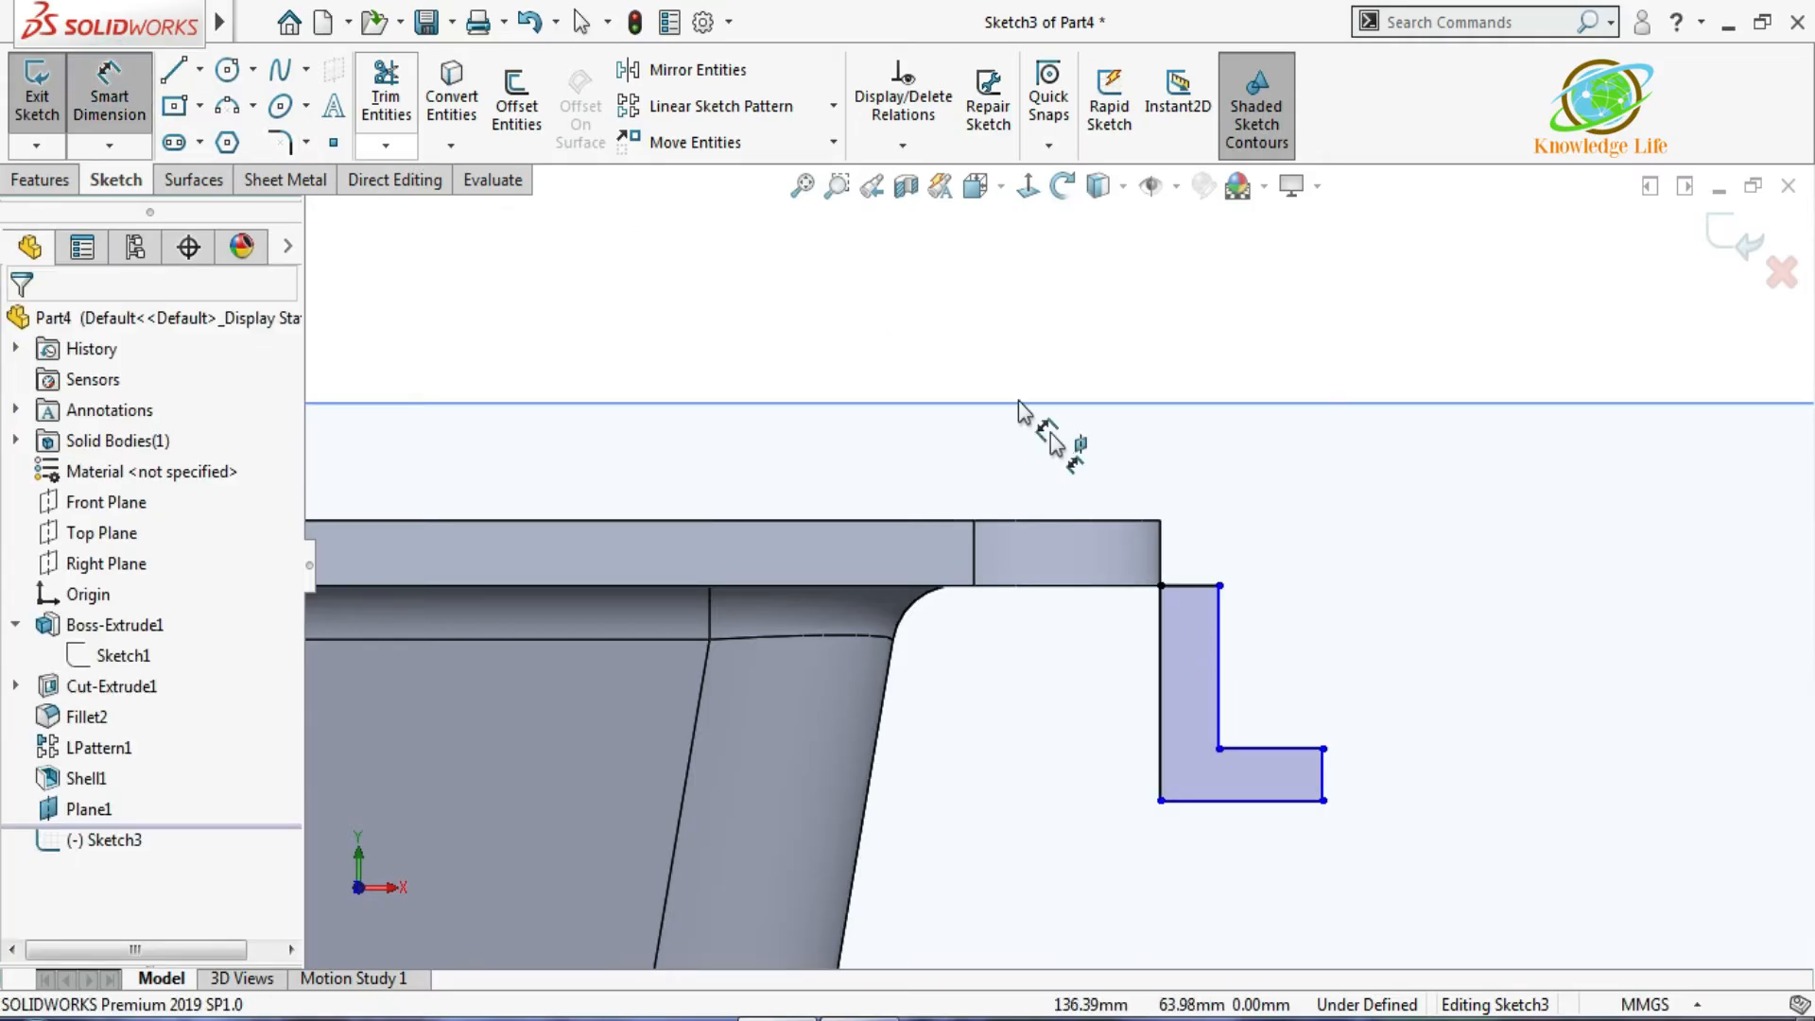
{"action": "left_click", "coordinate": [1155, 638]}
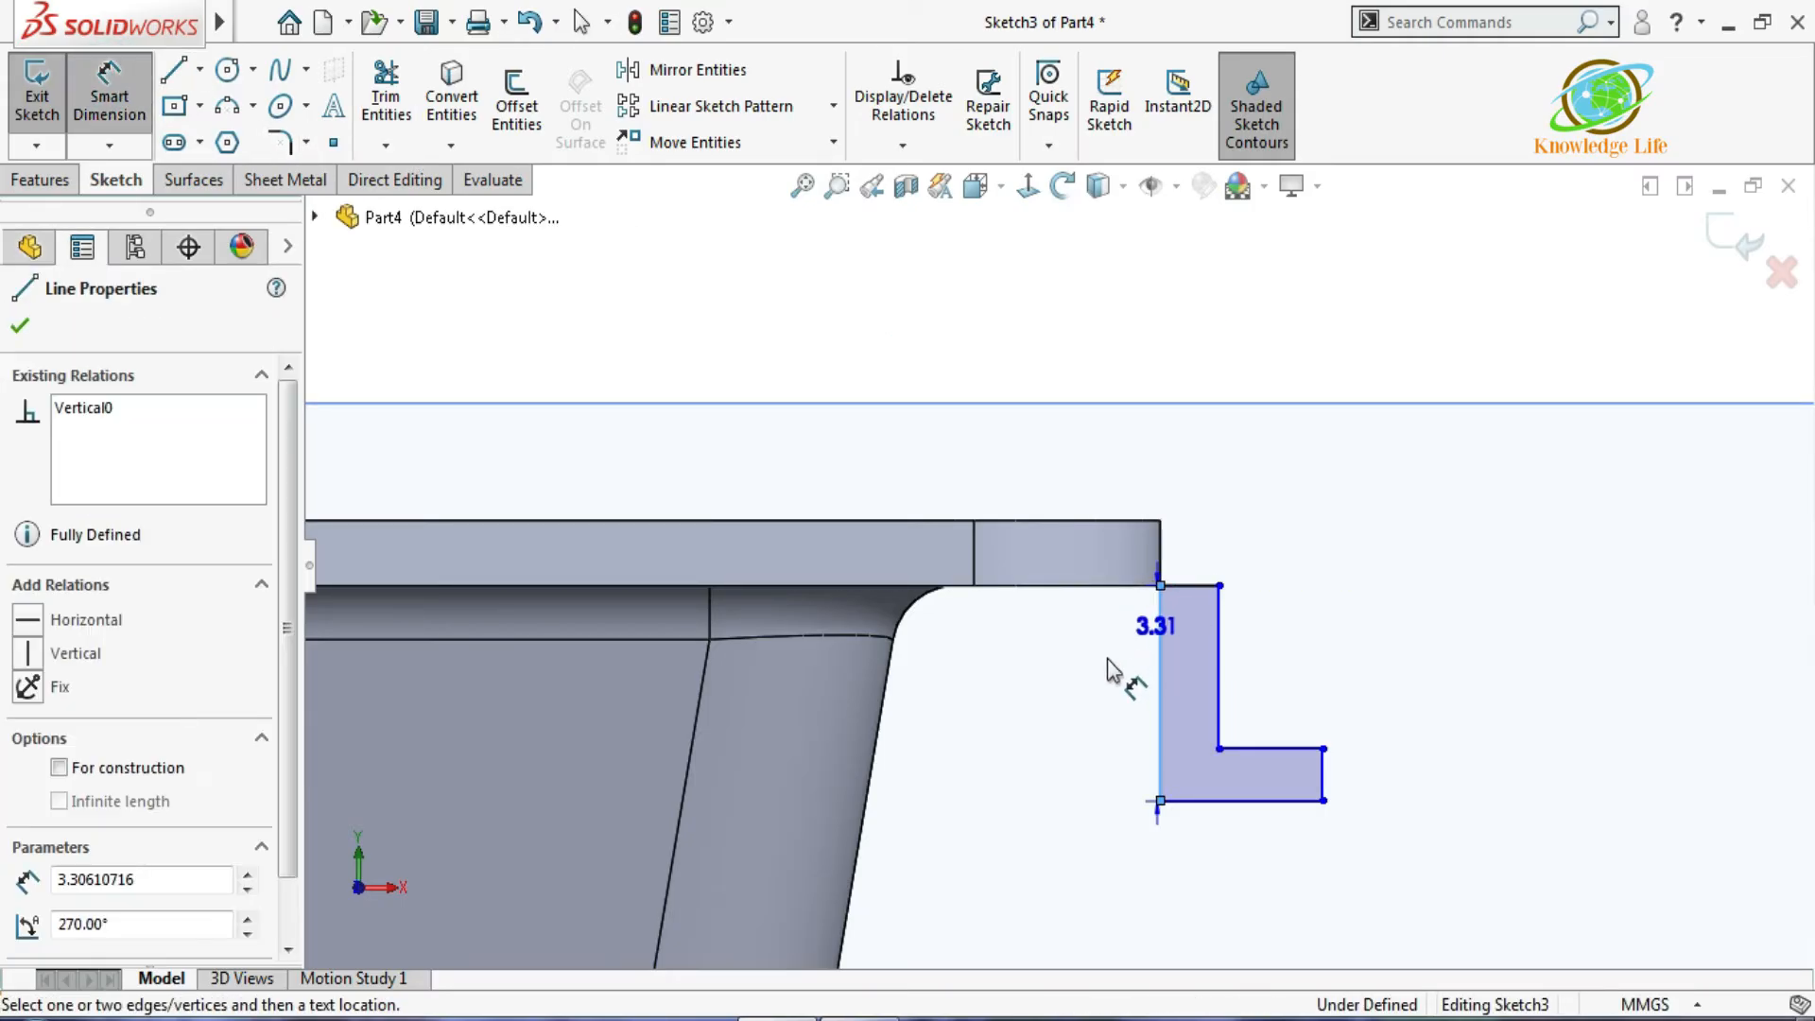
{"action": "left_click", "coordinate": [1108, 675]}
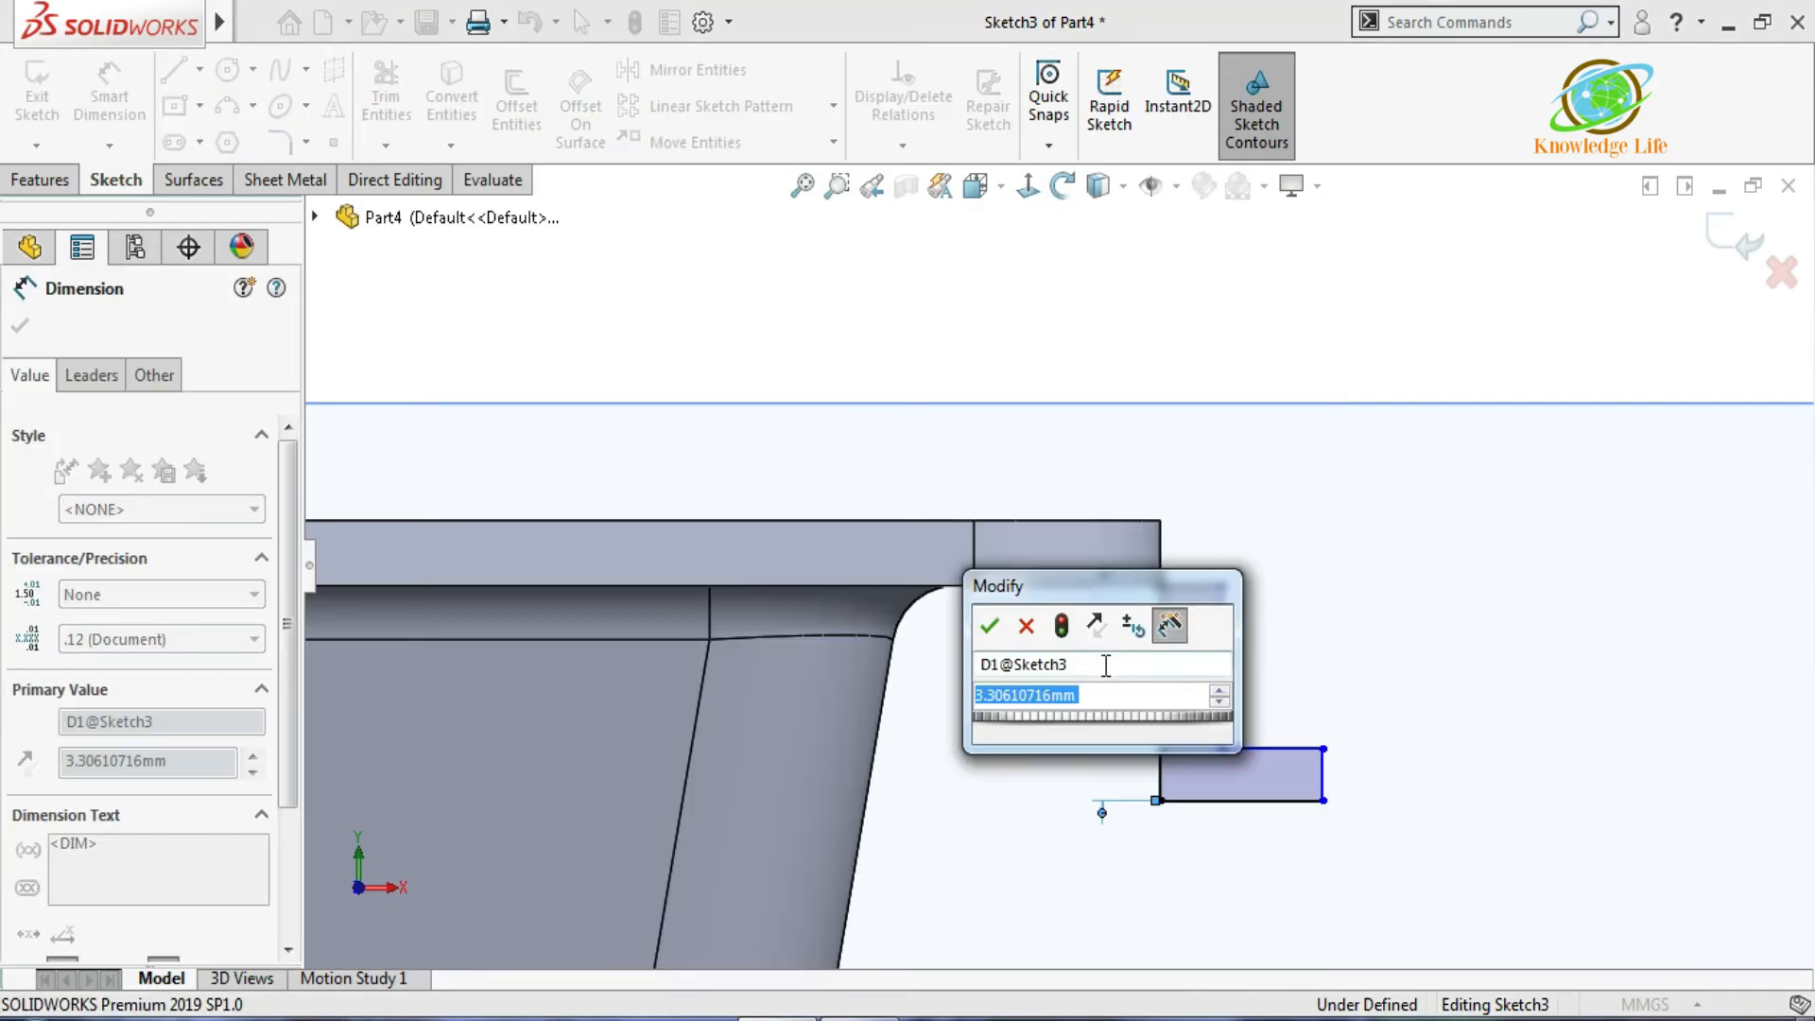
{"action": "type", "text": "5"}
{"action": "key", "text": "Return"}
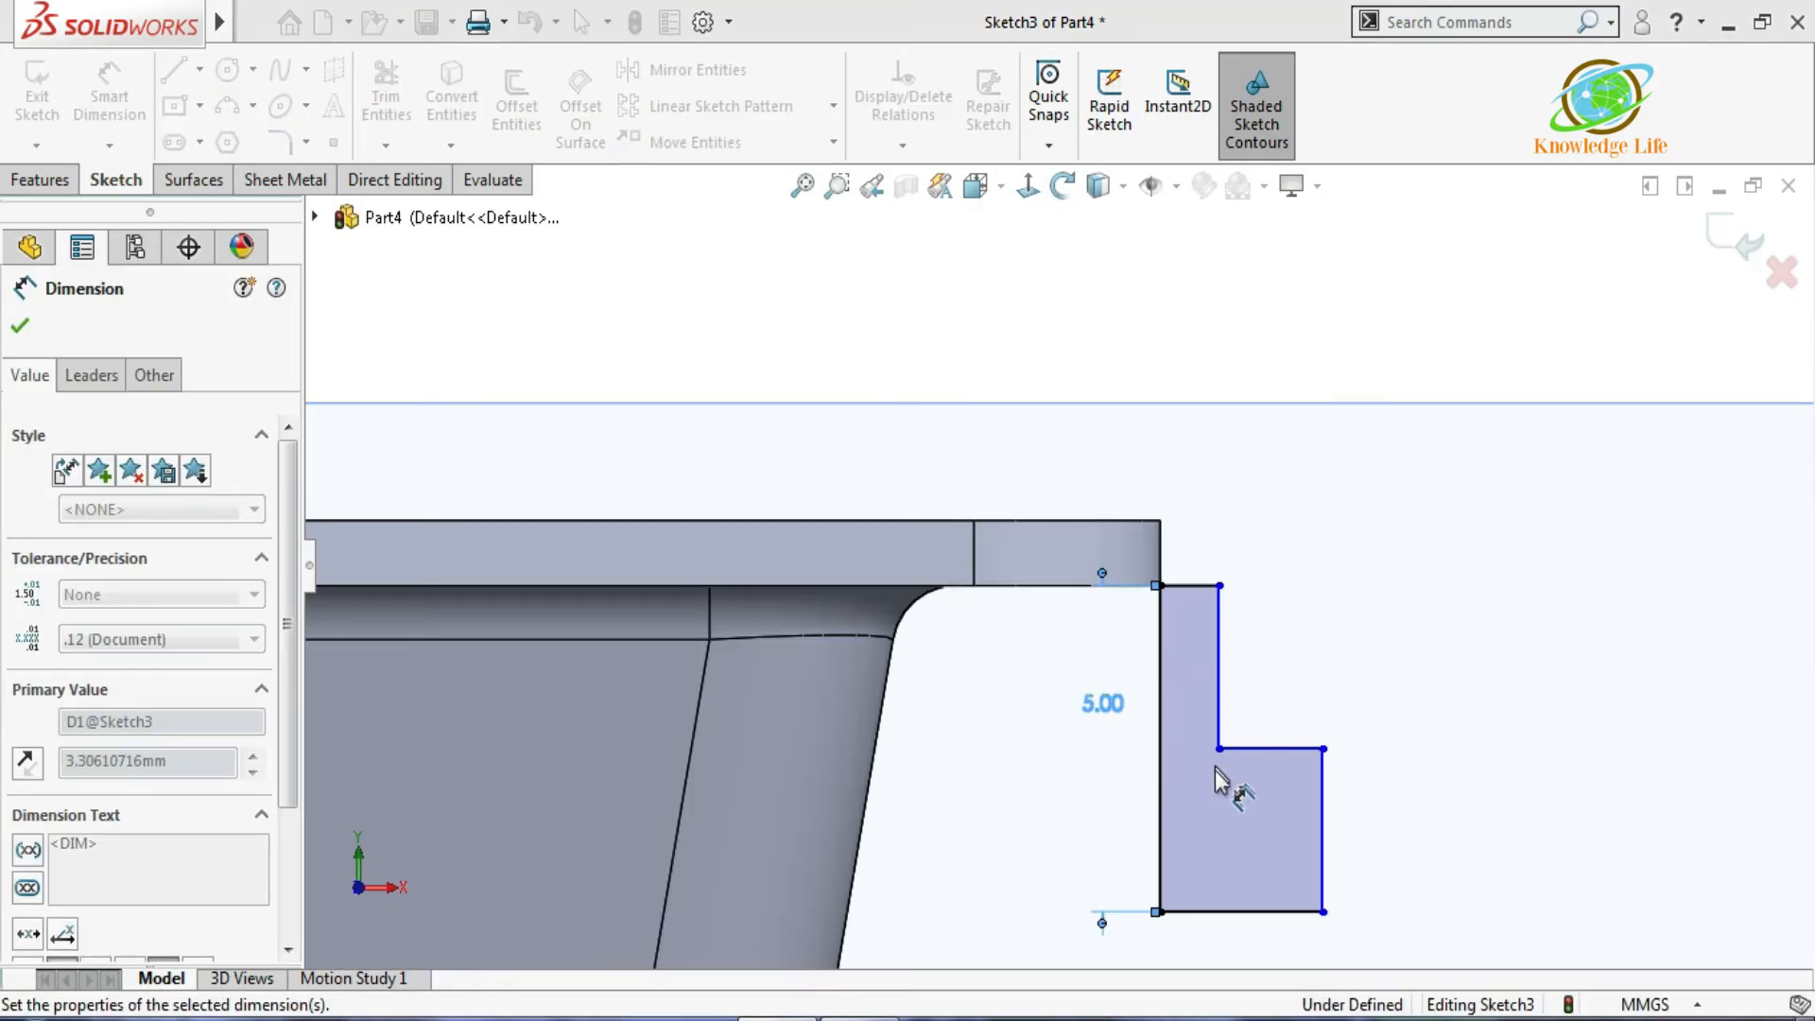
{"action": "left_click", "coordinate": [1244, 913]}
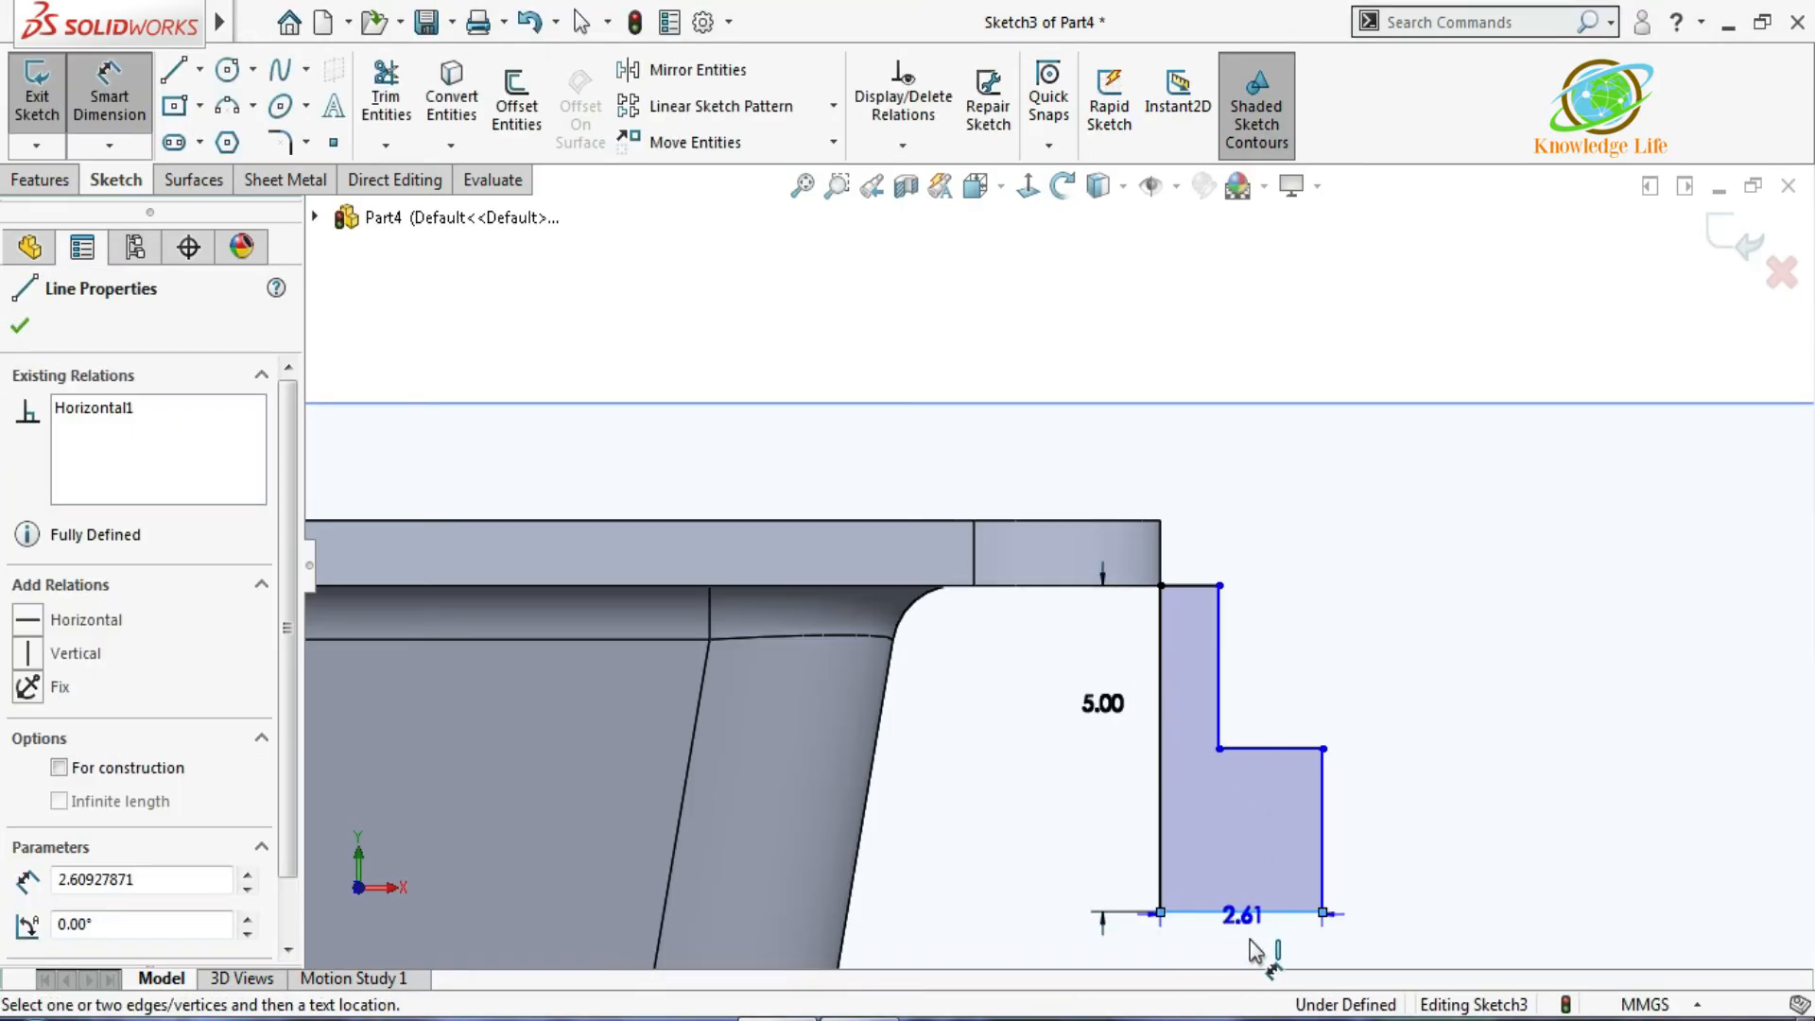
{"action": "left_click", "coordinate": [1250, 938]}
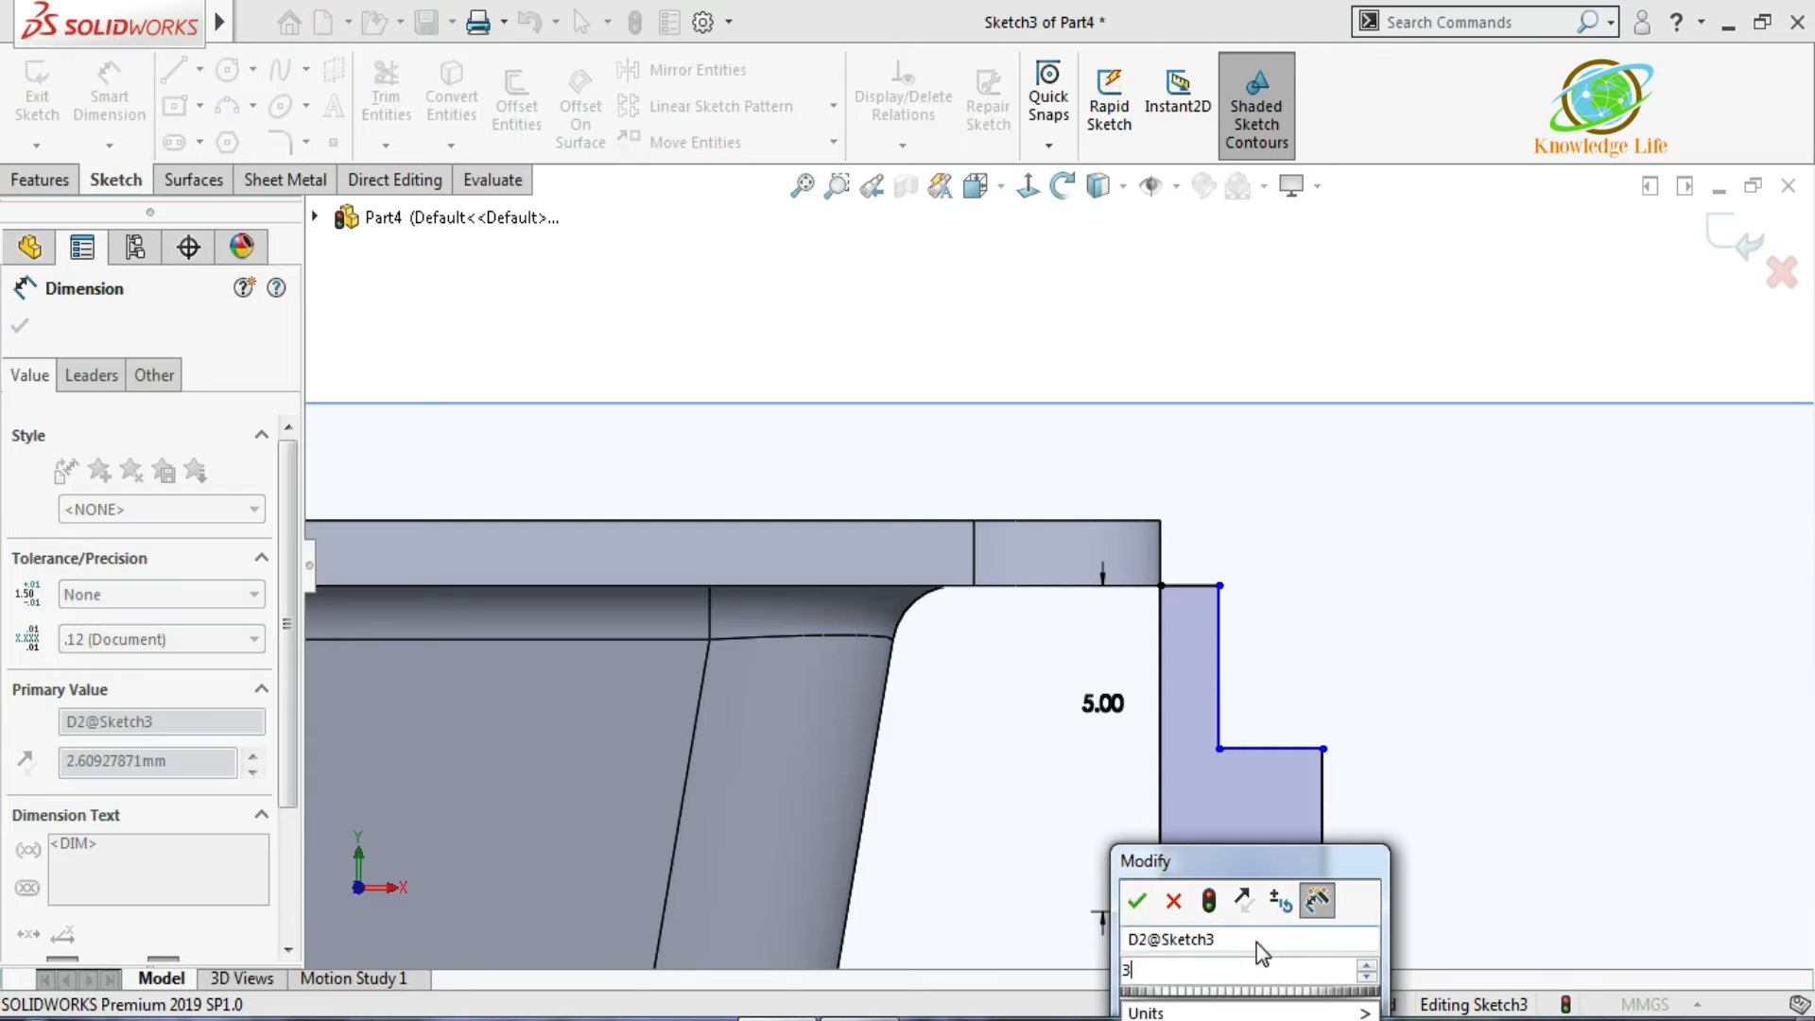
{"action": "type", "text": "3"}
{"action": "key", "text": "Return"}
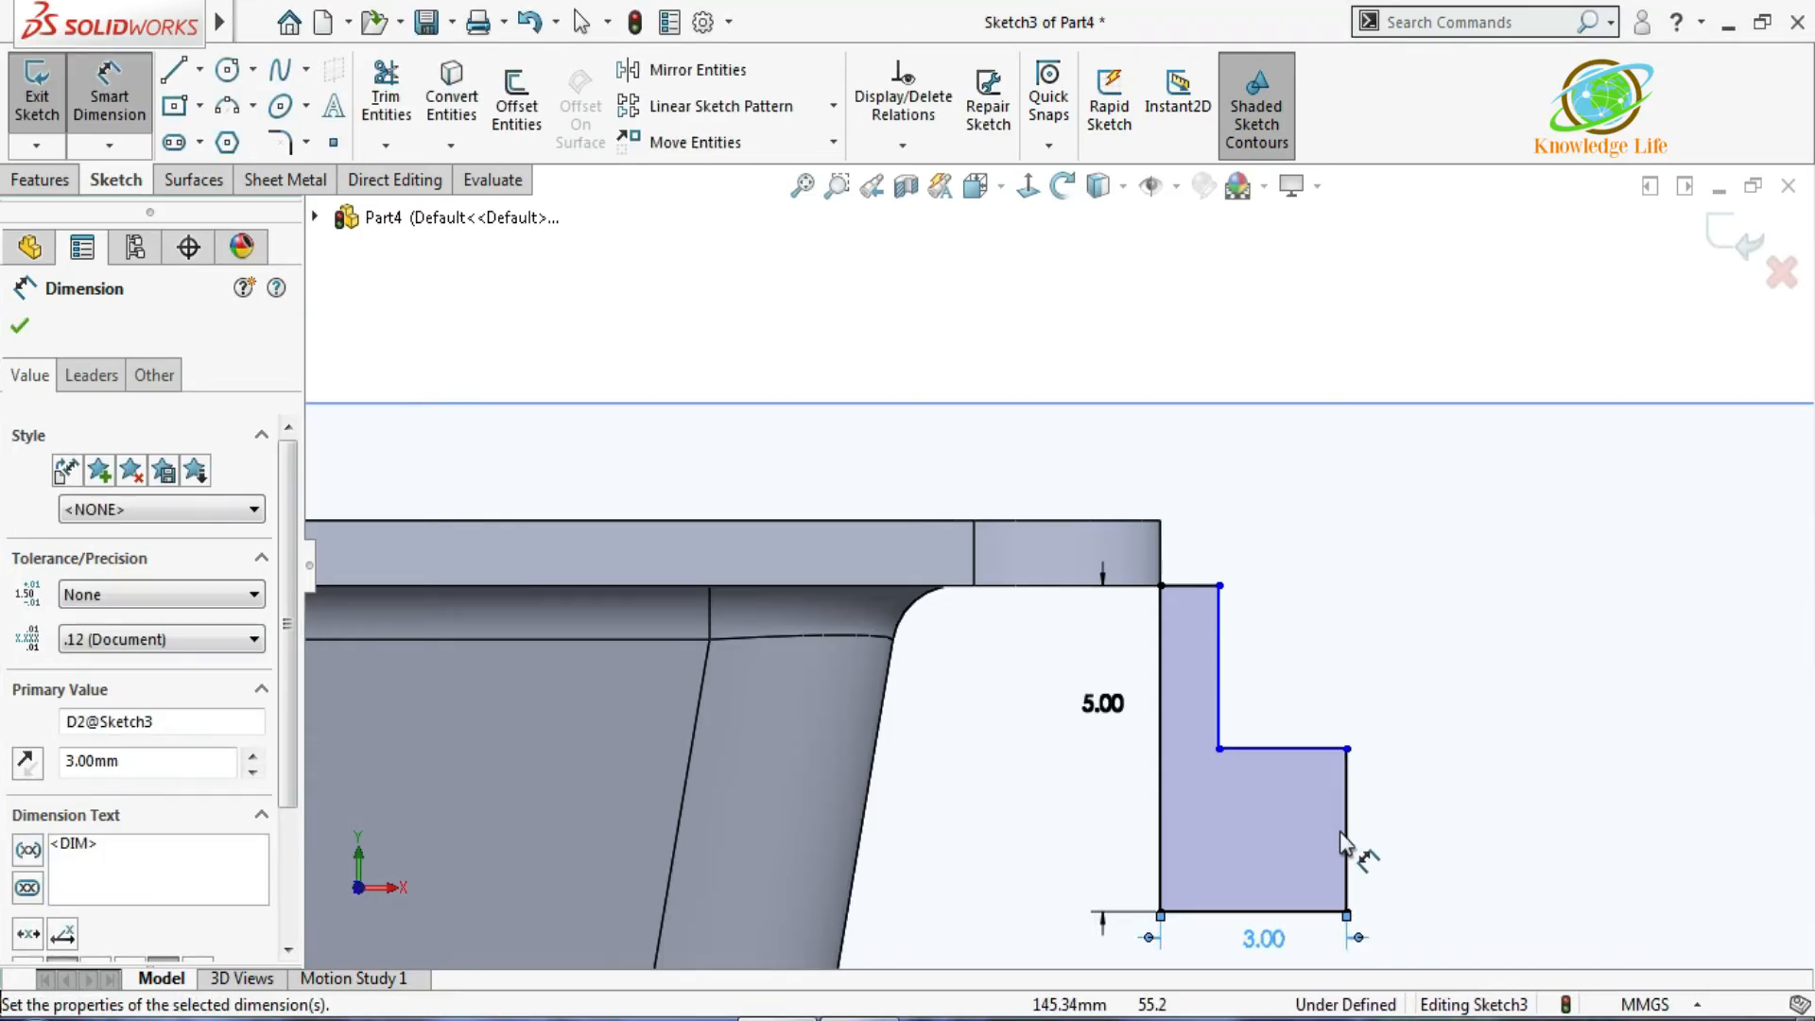
Dimension the short outer vertical edge of the L-profile's foot to 1 mm.
{"action": "left_click", "coordinate": [1348, 844]}
{"action": "left_click", "coordinate": [1378, 836]}
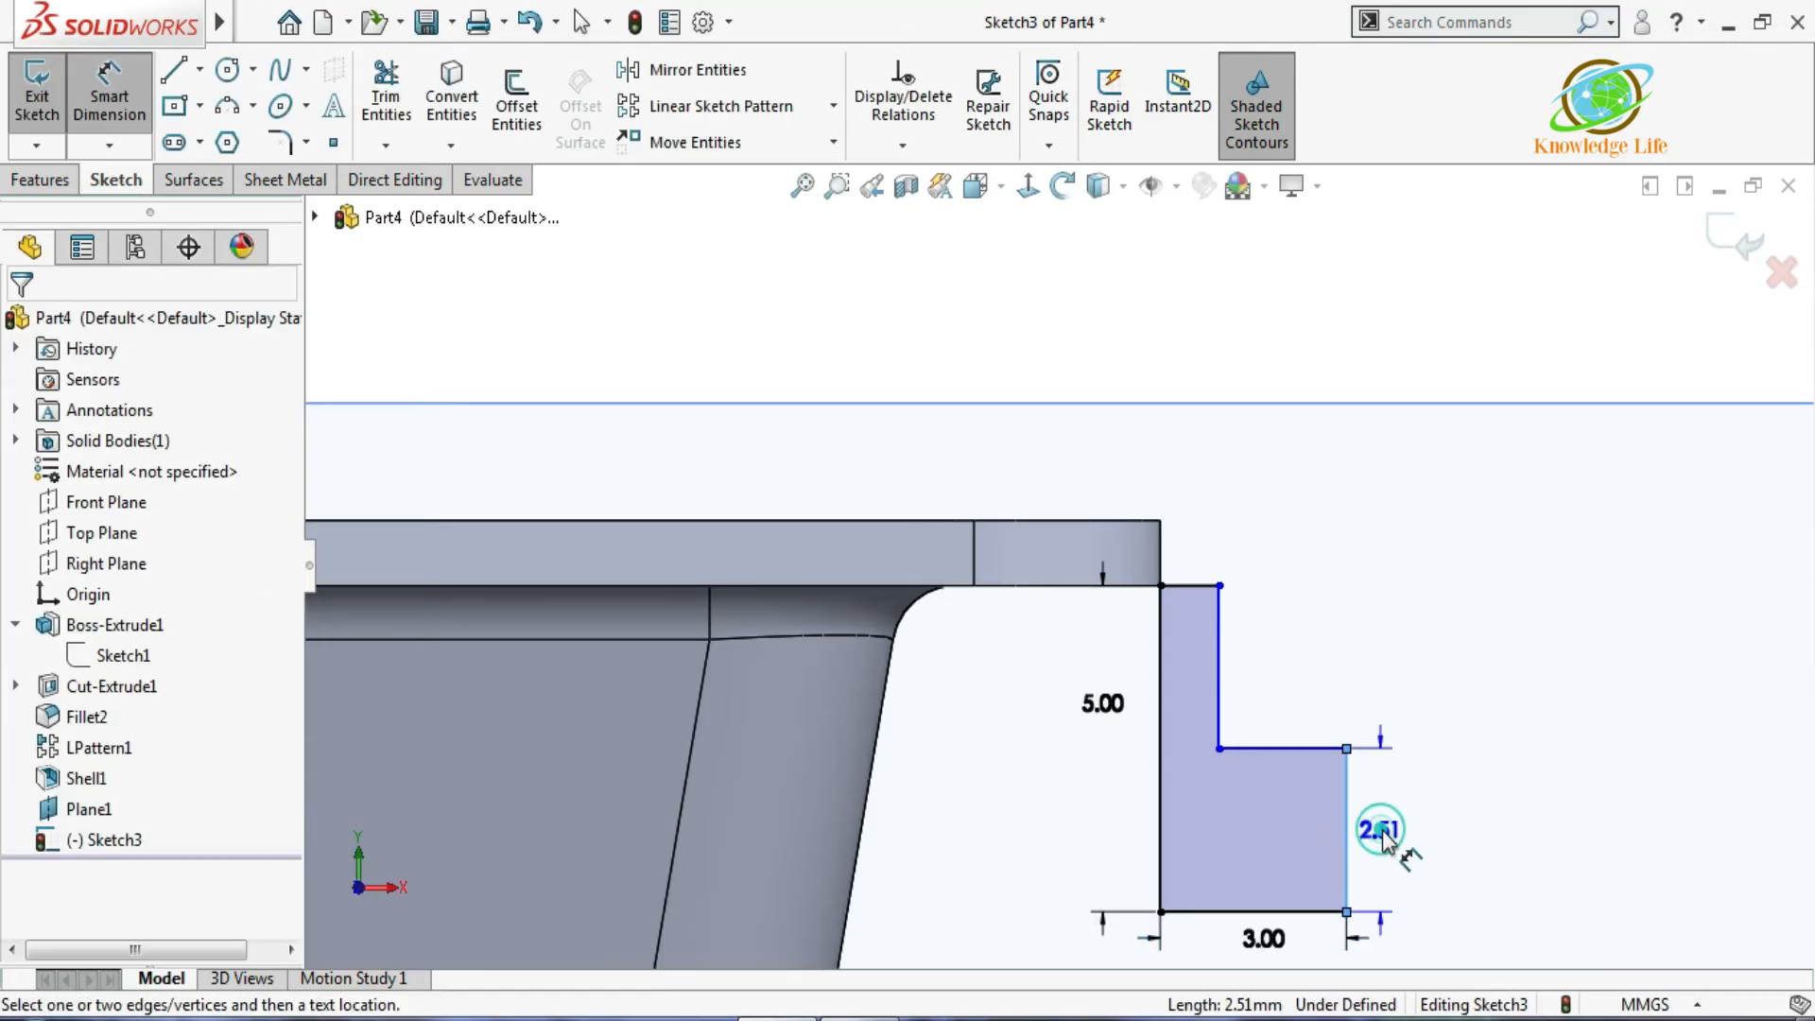
{"action": "type", "text": "1"}
{"action": "key", "text": "Return"}
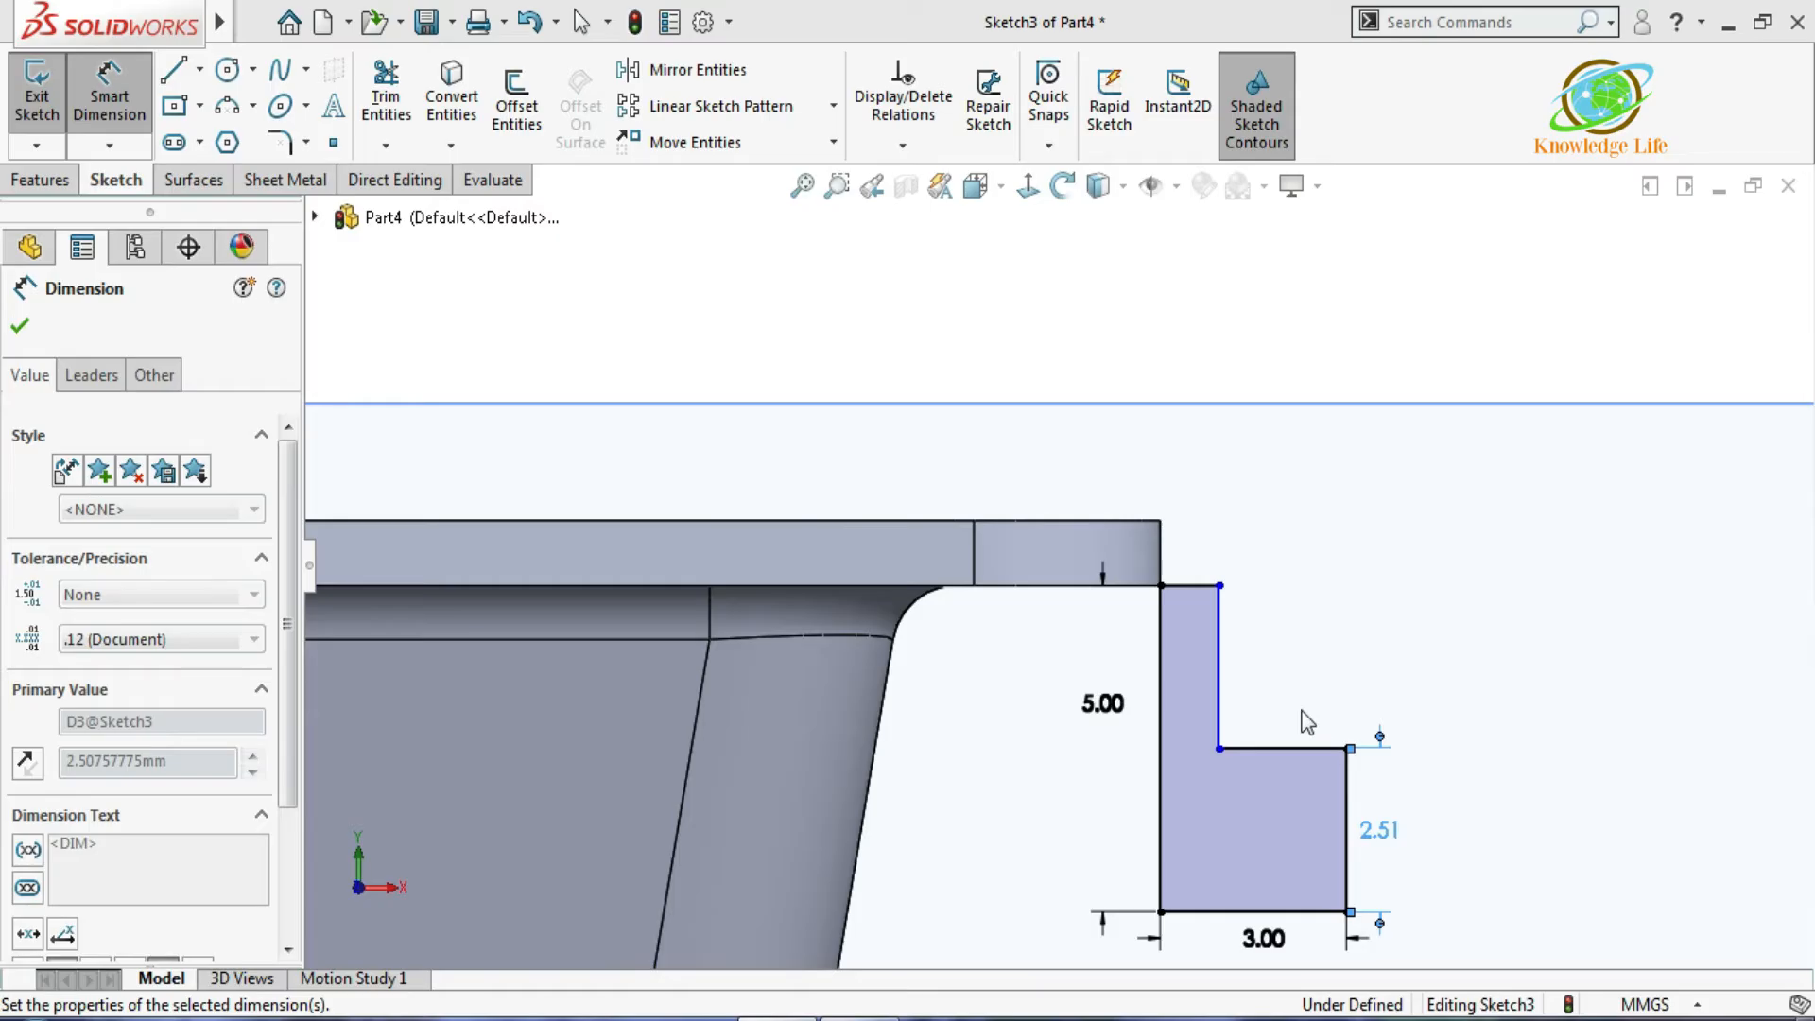
Dimension the short top edge of the L-profile to 1 mm.
{"action": "left_click", "coordinate": [1191, 585]}
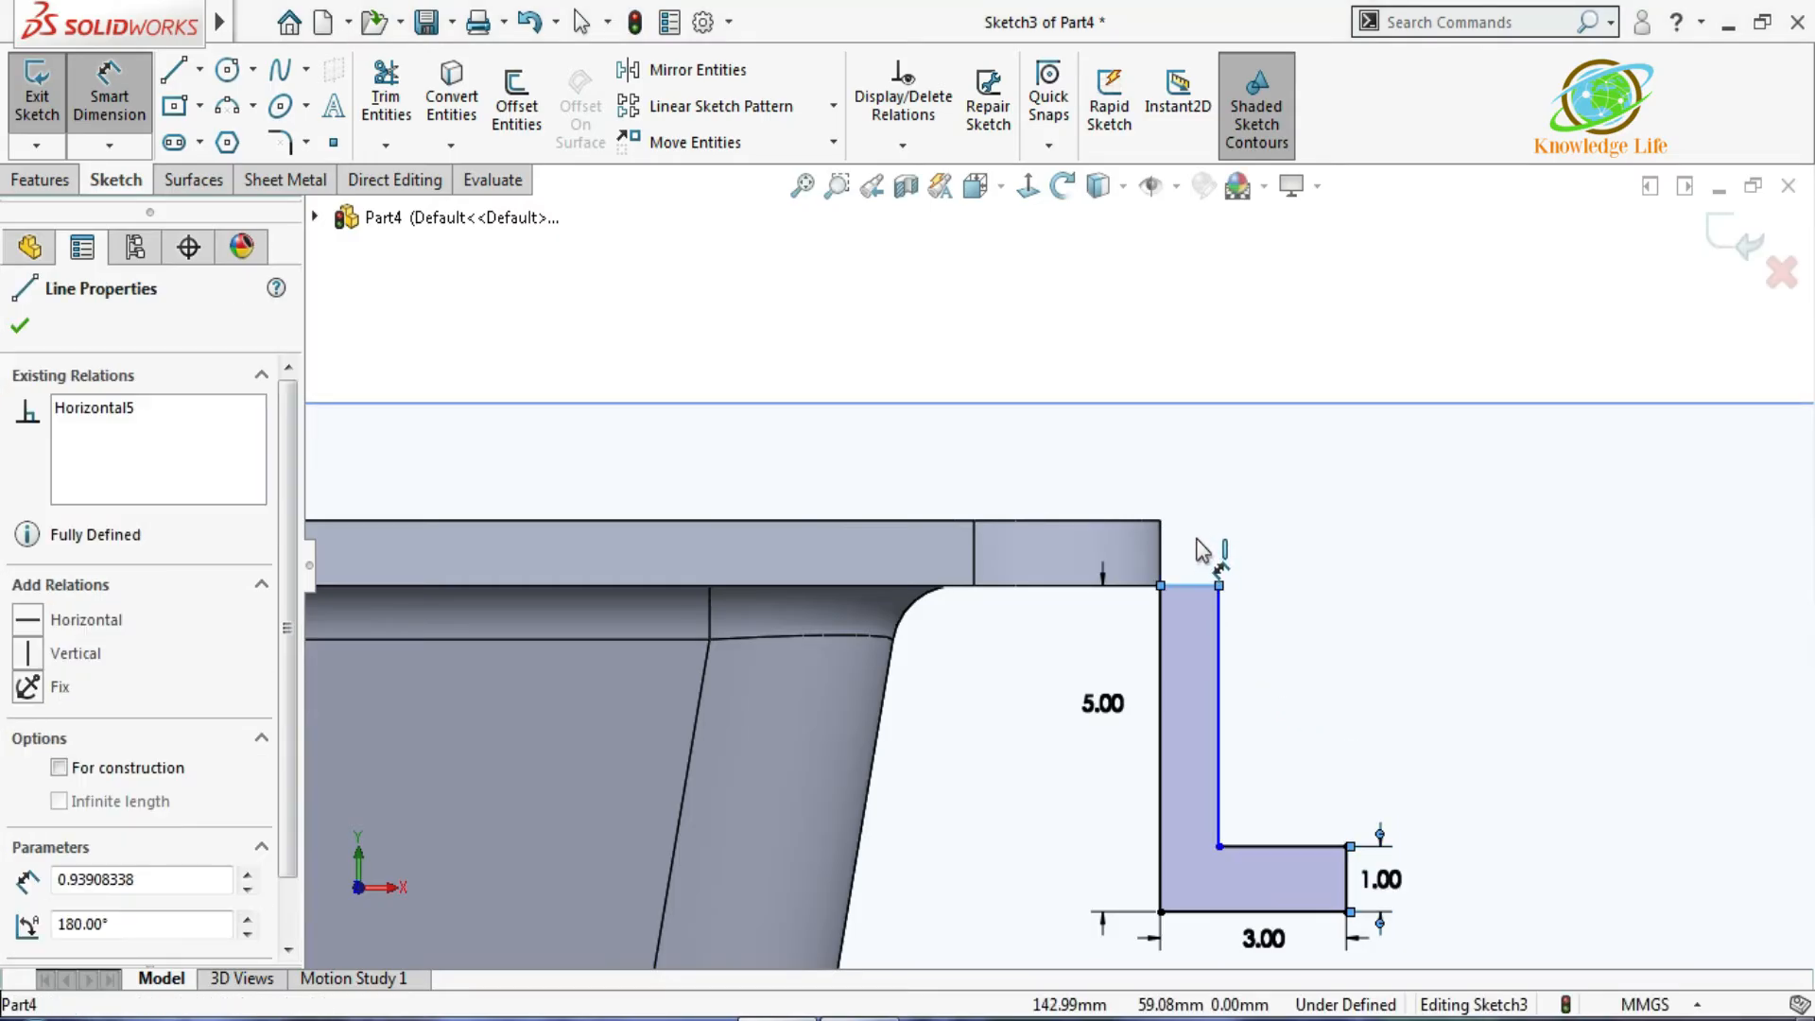
{"action": "left_click", "coordinate": [1196, 537]}
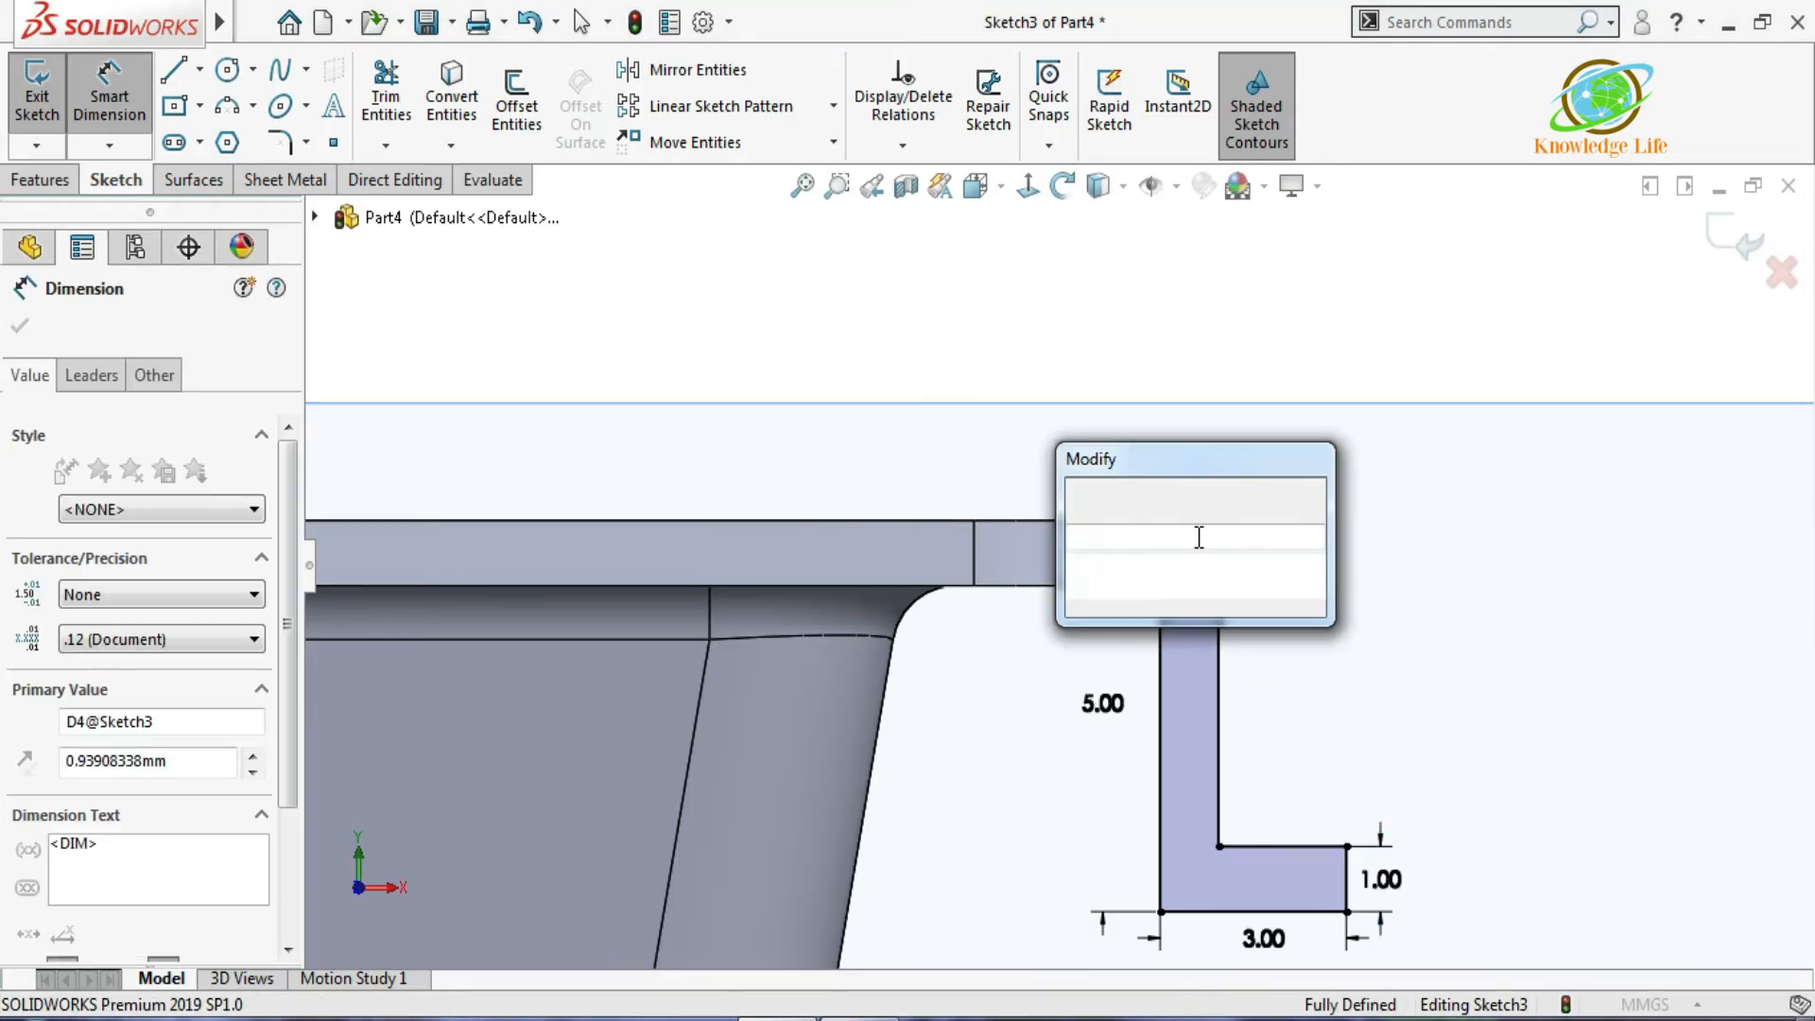
{"action": "type", "text": "1"}
{"action": "key", "text": "Return"}
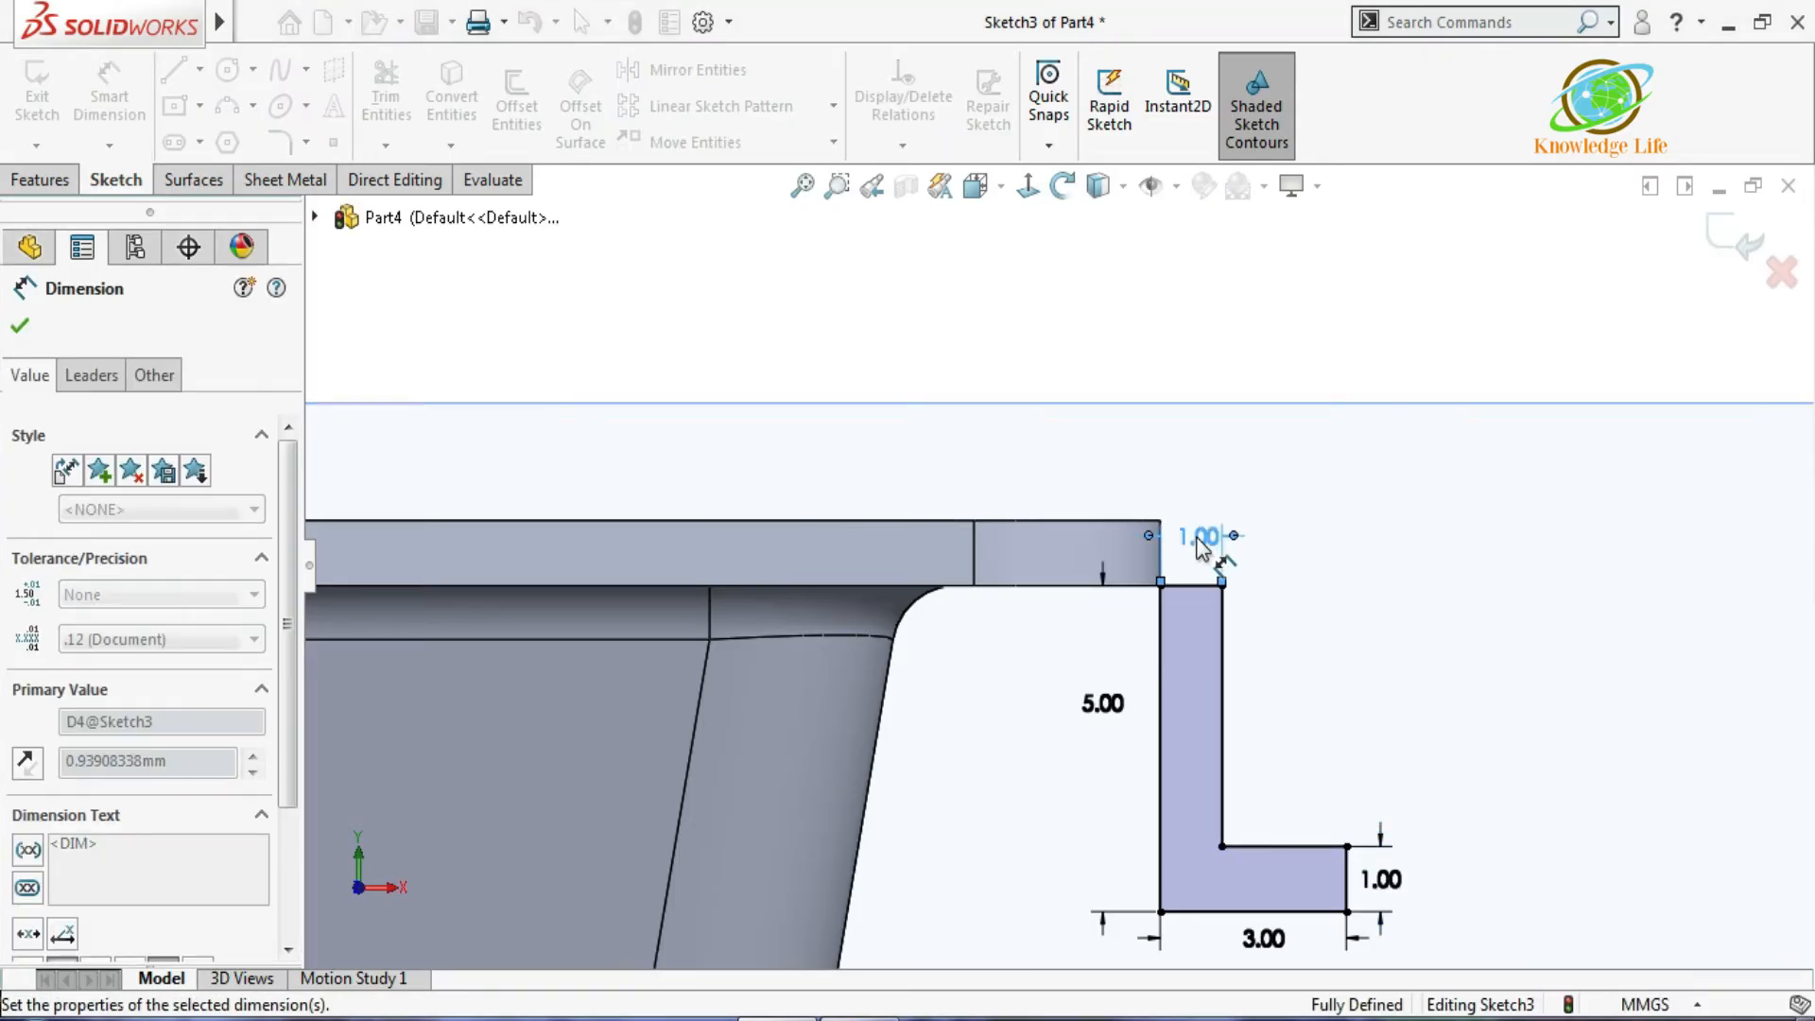
{"action": "scroll", "coordinate": [1196, 586], "scroll_direction": "down", "scroll_amount": 1}
{"action": "scroll", "coordinate": [1257, 577], "scroll_direction": "up", "scroll_amount": 3}
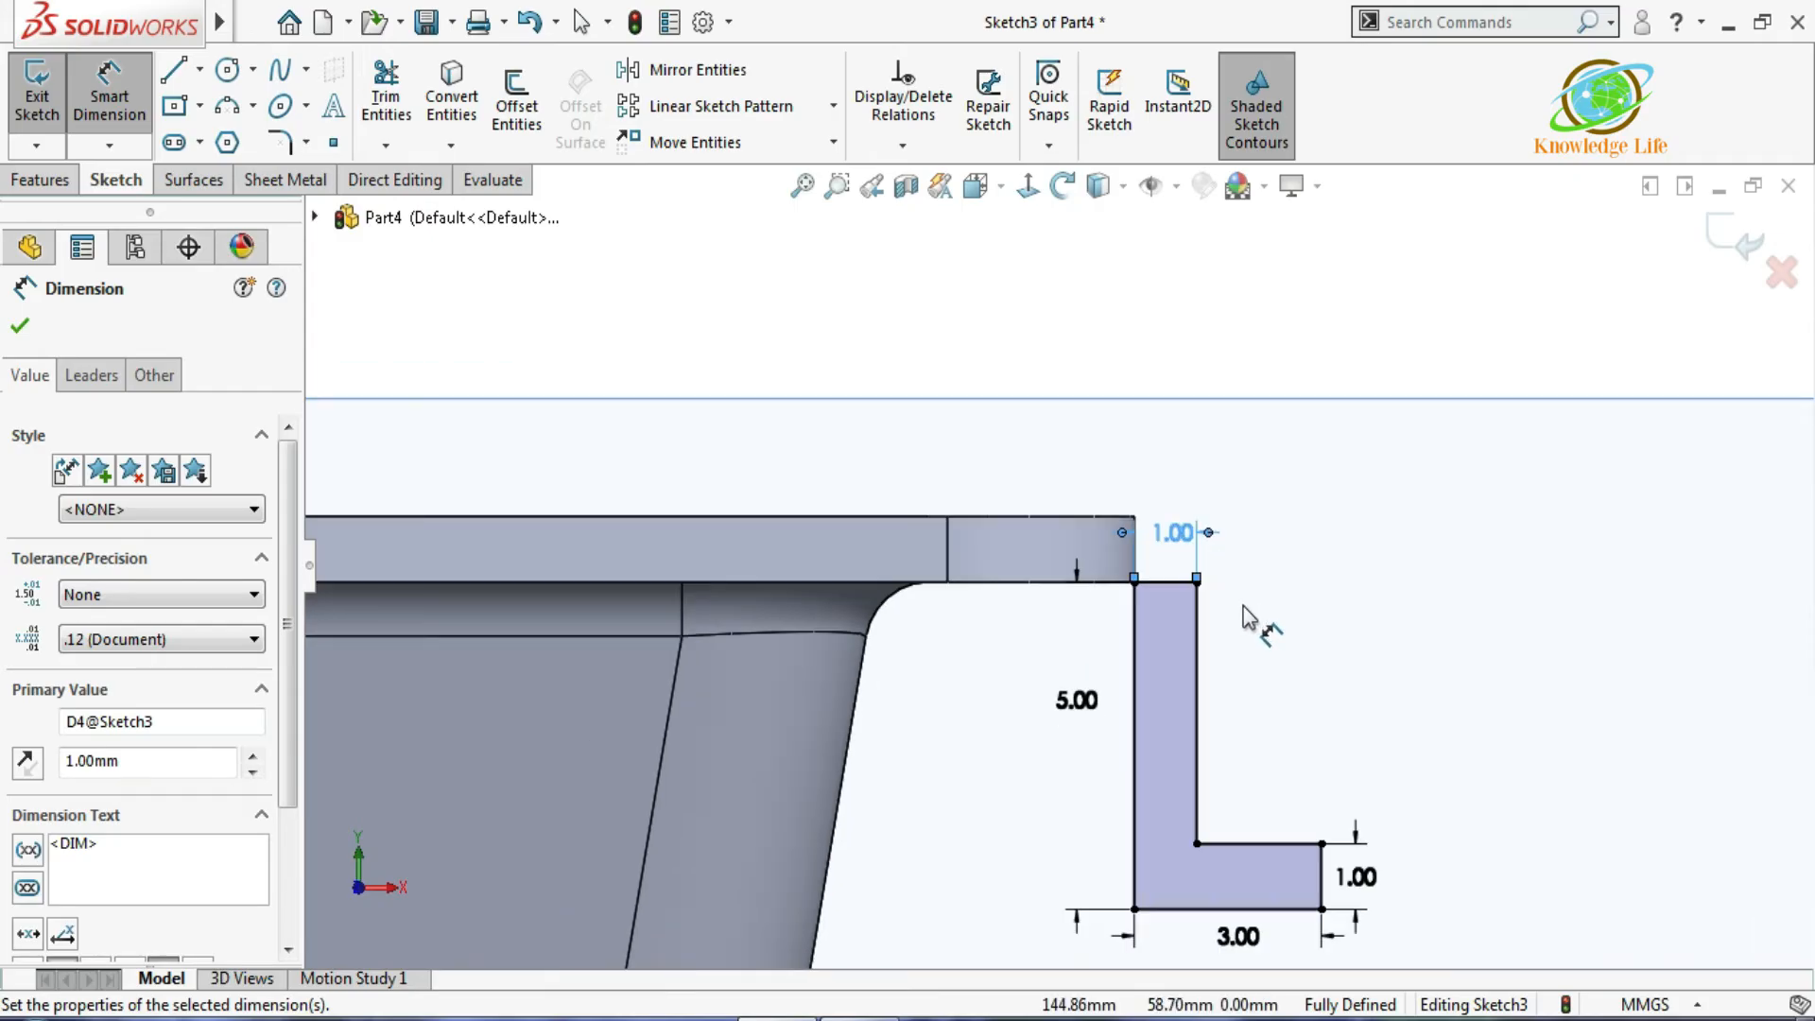
Trim away the short top edge of the L-profile beside the rim's lower corner.
{"action": "scroll", "coordinate": [1041, 519], "scroll_direction": "down", "scroll_amount": 3}
{"action": "scroll", "coordinate": [1019, 515], "scroll_direction": "down", "scroll_amount": 3}
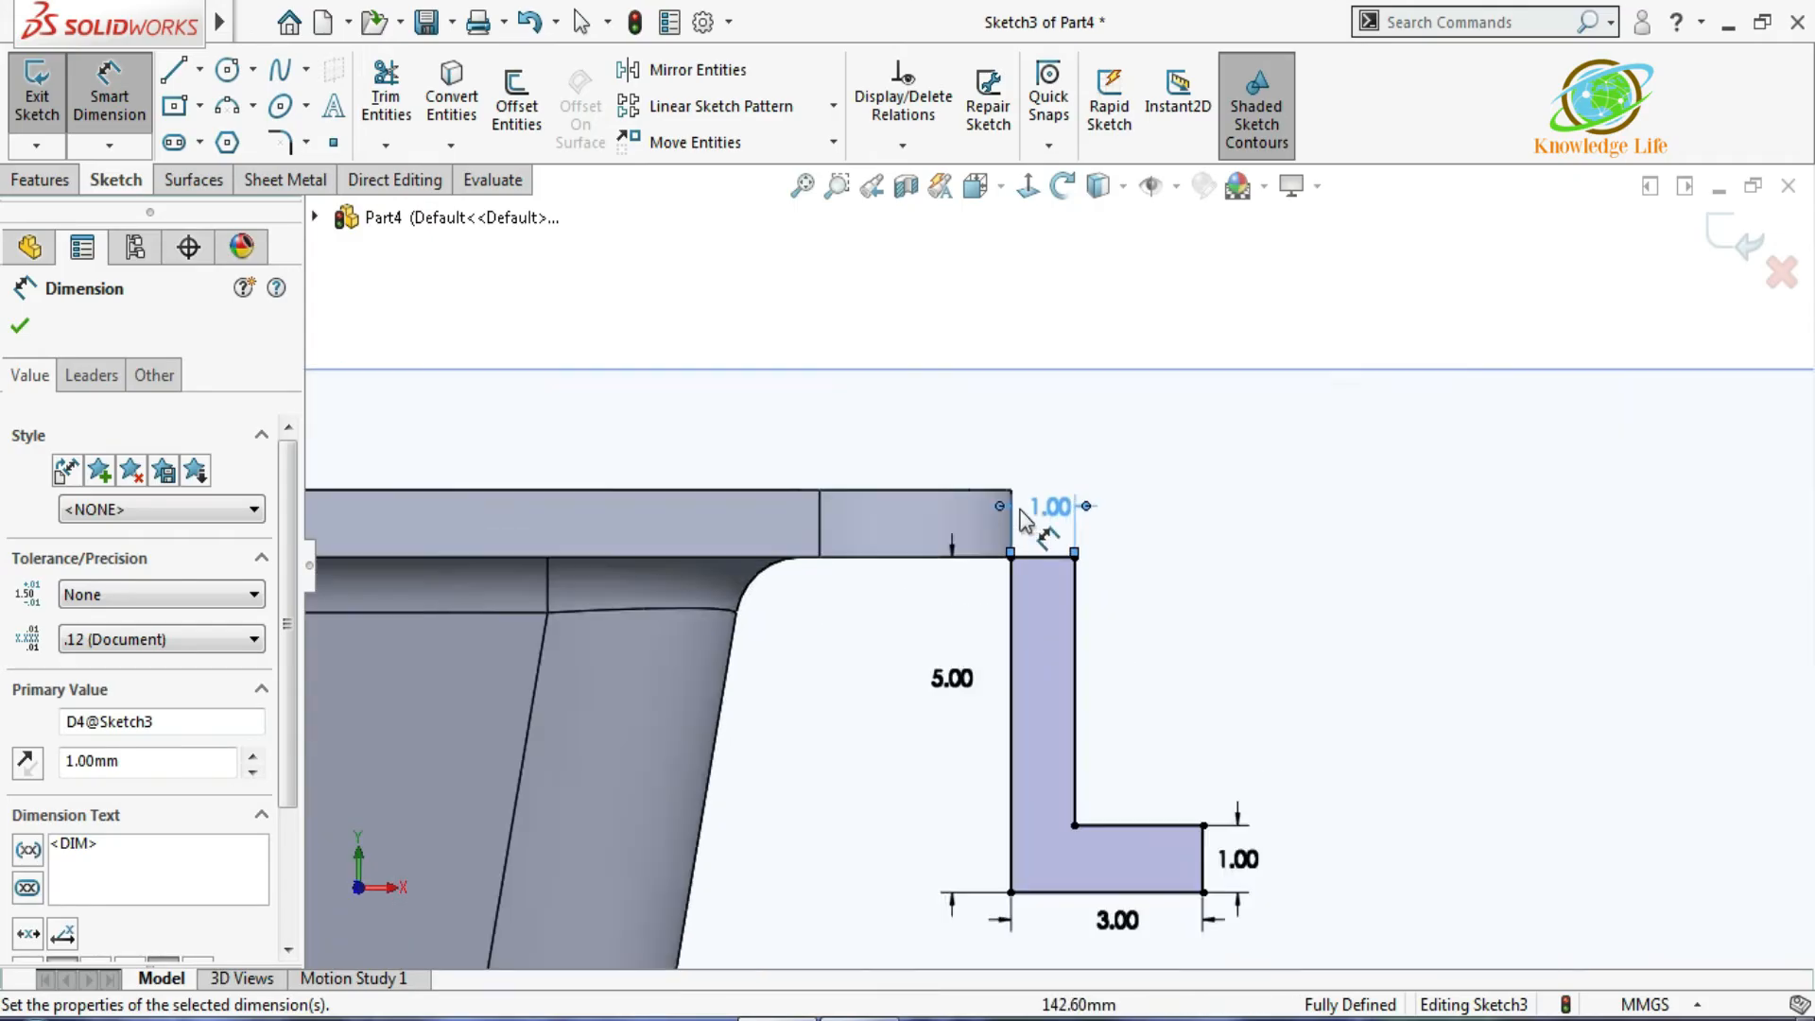
{"action": "left_click", "coordinate": [384, 92]}
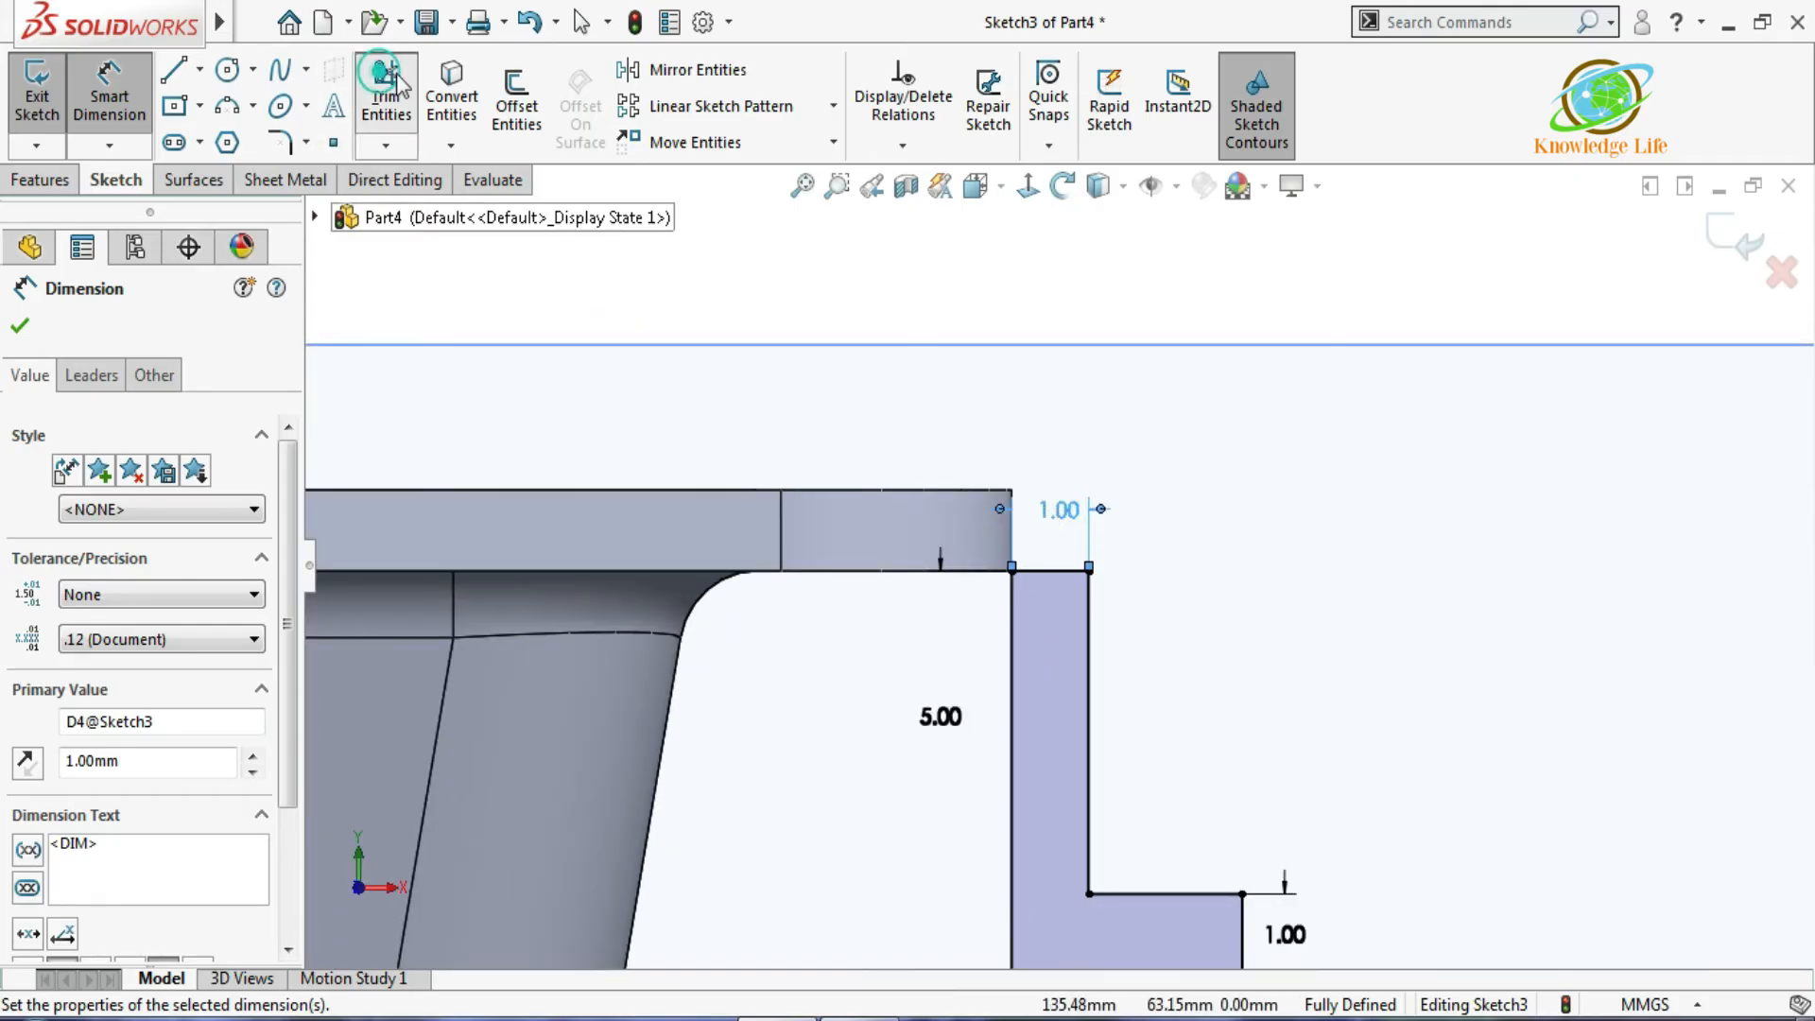
{"action": "left_click_drag", "start_coordinate": [1041, 472], "coordinate": [1051, 605]}
Extend the L-profile's outer side up to the rim's top level and connect it across to the rim's upper outer corner with lines.
{"action": "left_click", "coordinate": [174, 70]}
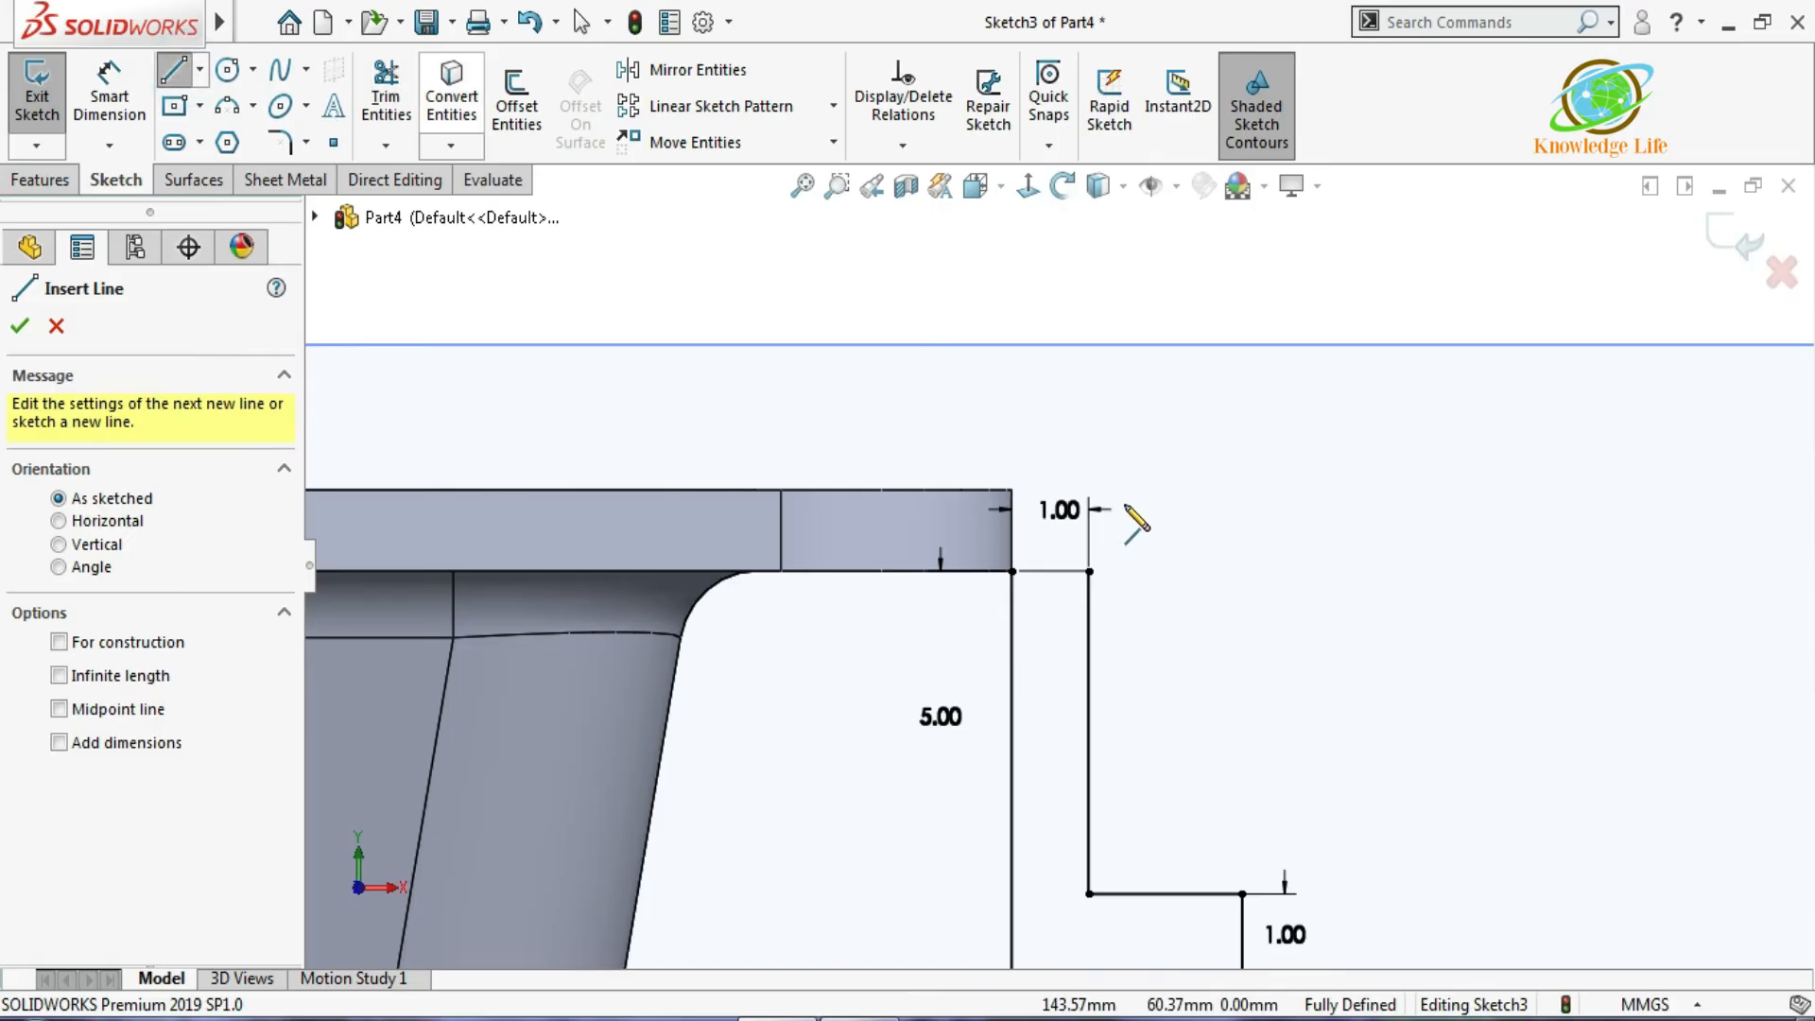
{"action": "left_click", "coordinate": [1089, 571]}
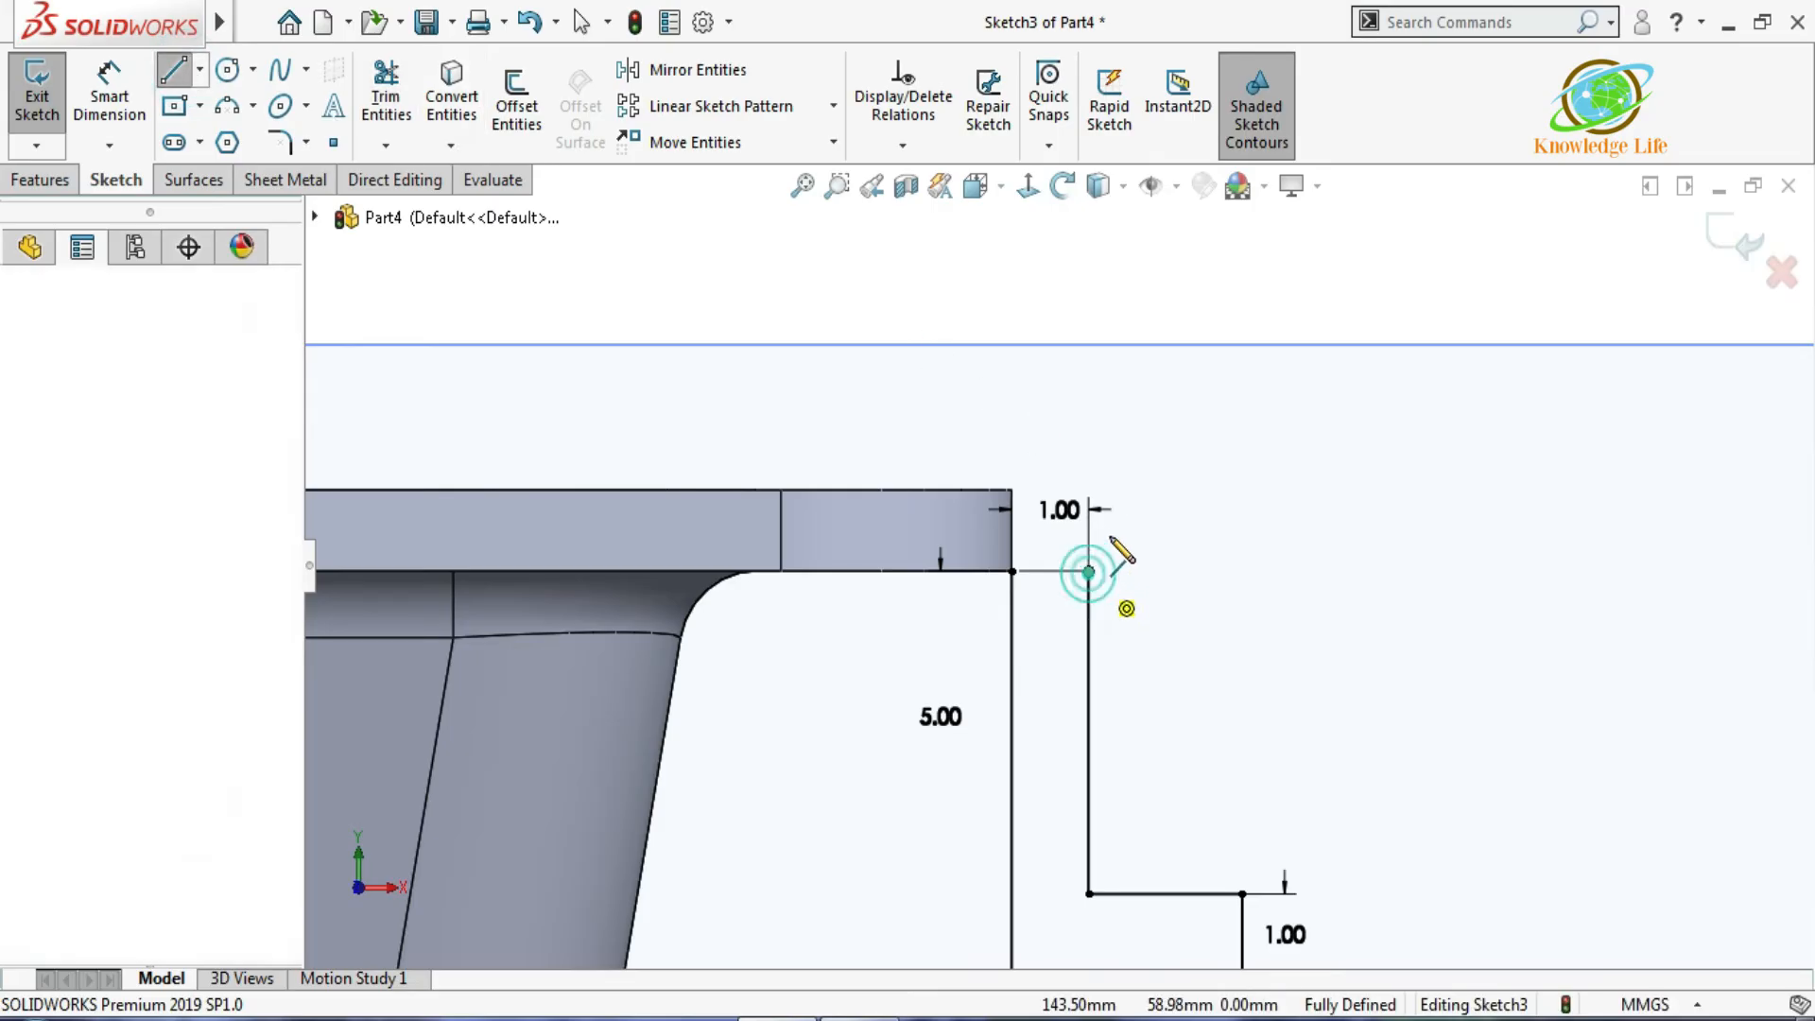
{"action": "left_click", "coordinate": [1089, 490]}
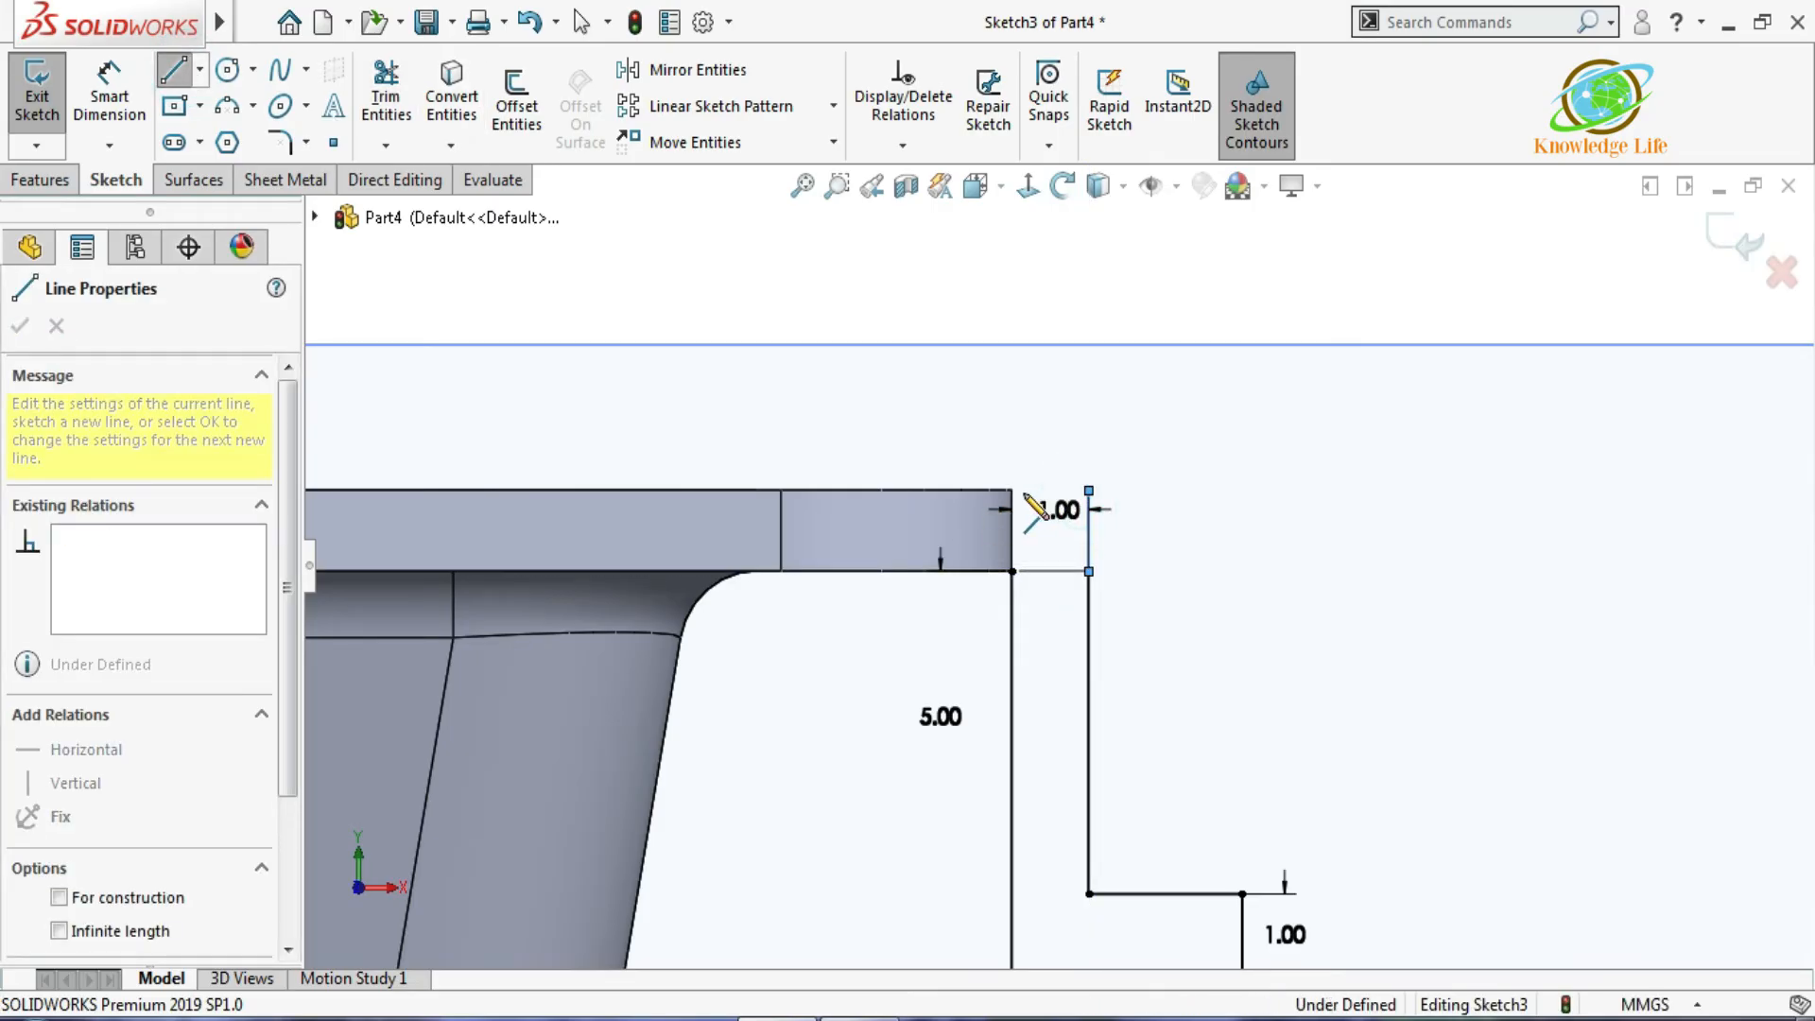
{"action": "left_click", "coordinate": [1011, 491]}
{"action": "key", "text": "Escape"}
{"action": "scroll", "coordinate": [1049, 582], "scroll_direction": "down", "scroll_amount": 3}
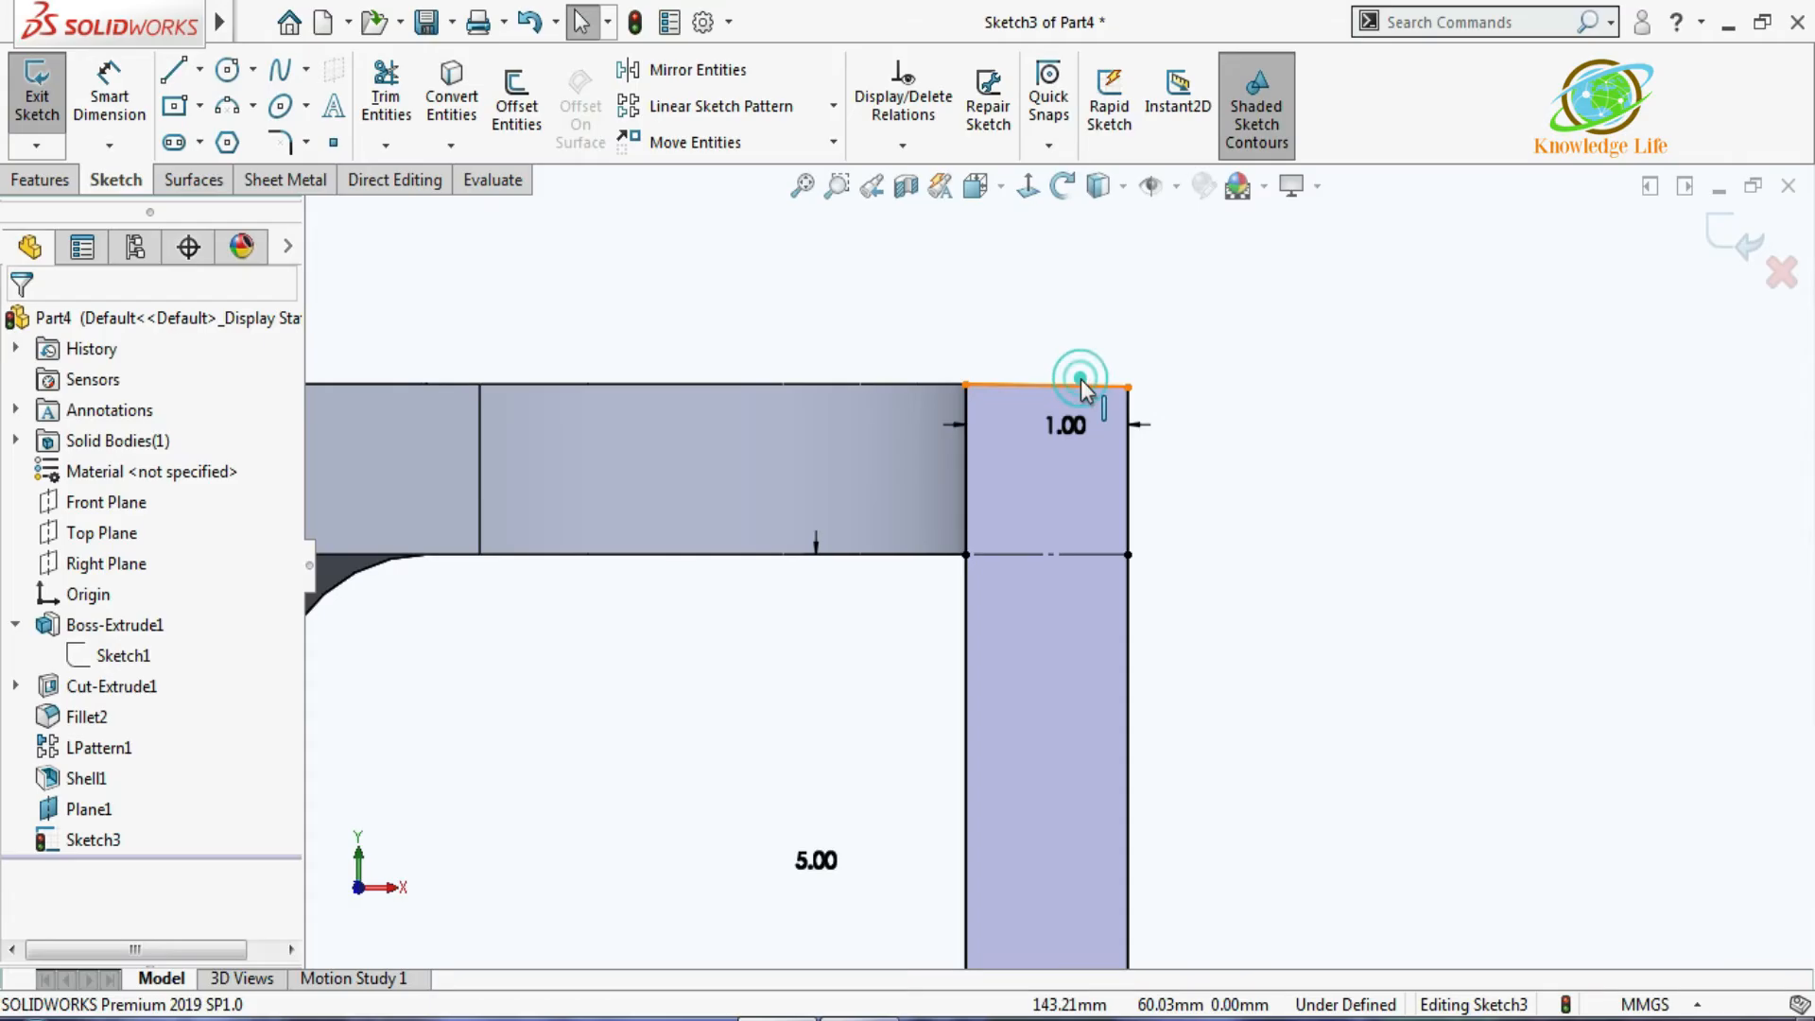
Make the new top line of the L-profile horizontal.
{"action": "left_click", "coordinate": [1081, 380]}
{"action": "left_click", "coordinate": [1159, 257]}
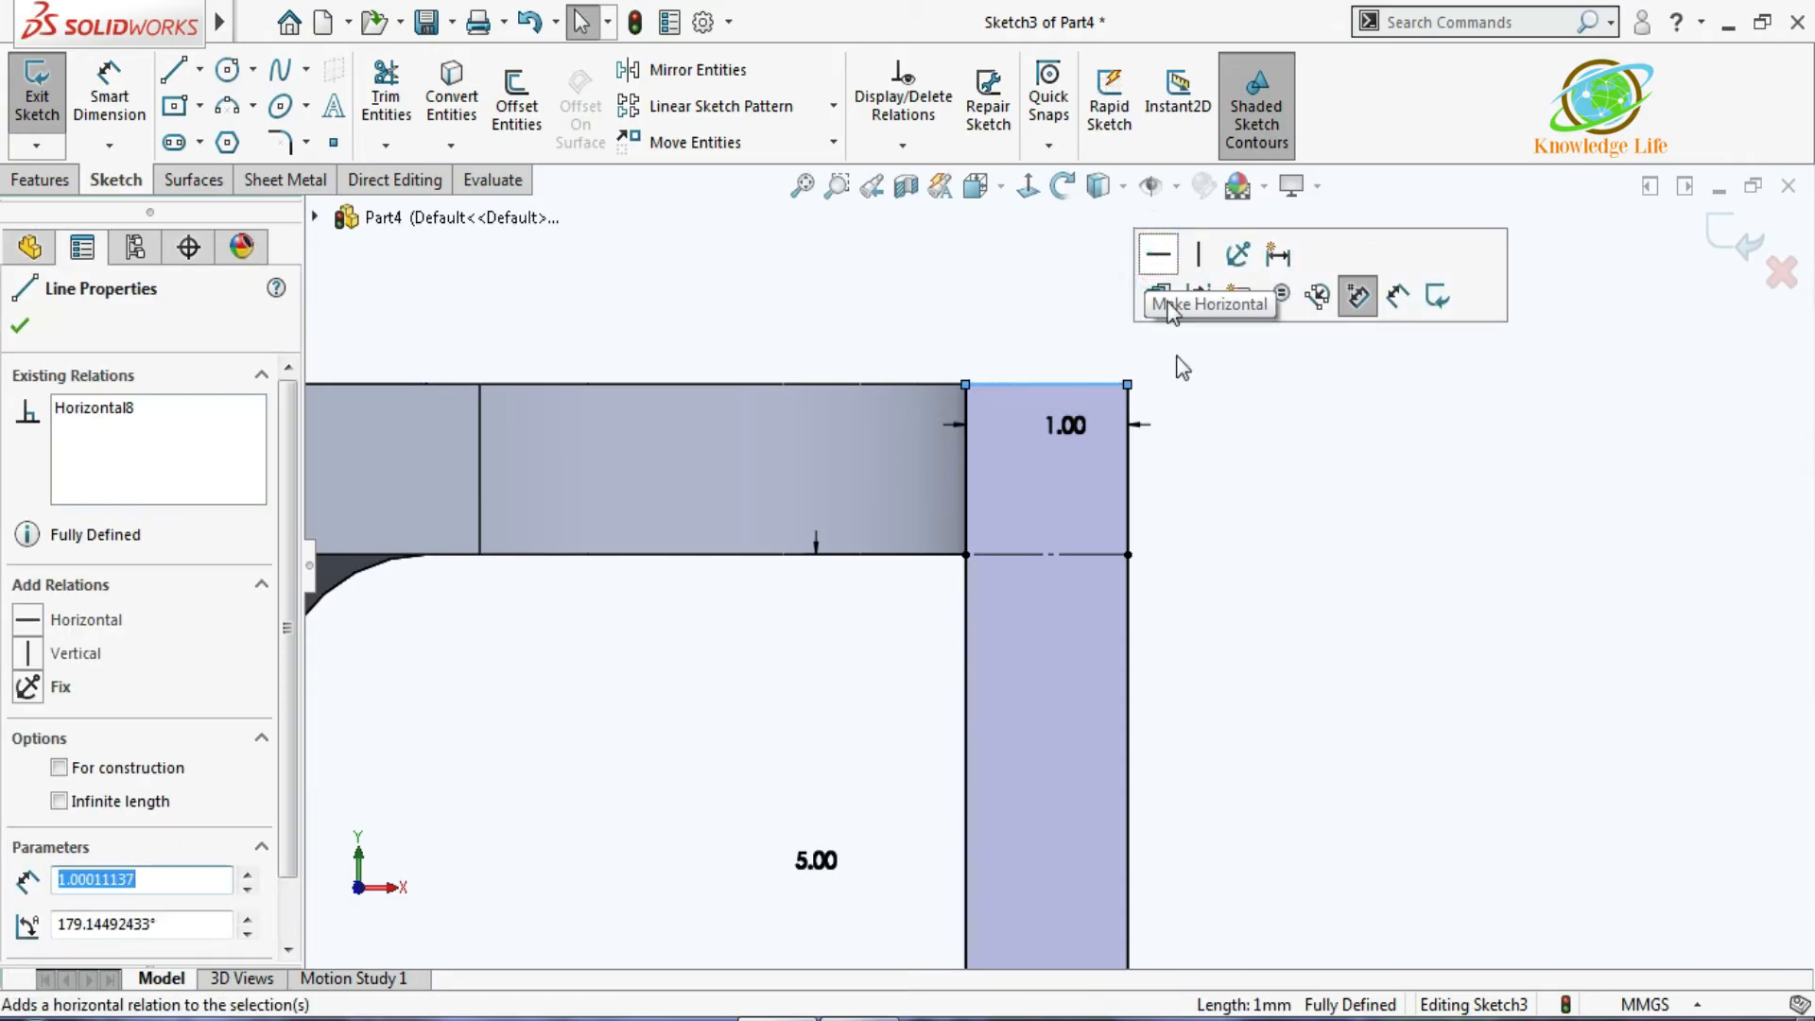
{"action": "left_click", "coordinate": [1238, 456]}
{"action": "scroll", "coordinate": [1205, 490], "scroll_direction": "up", "scroll_amount": 5}
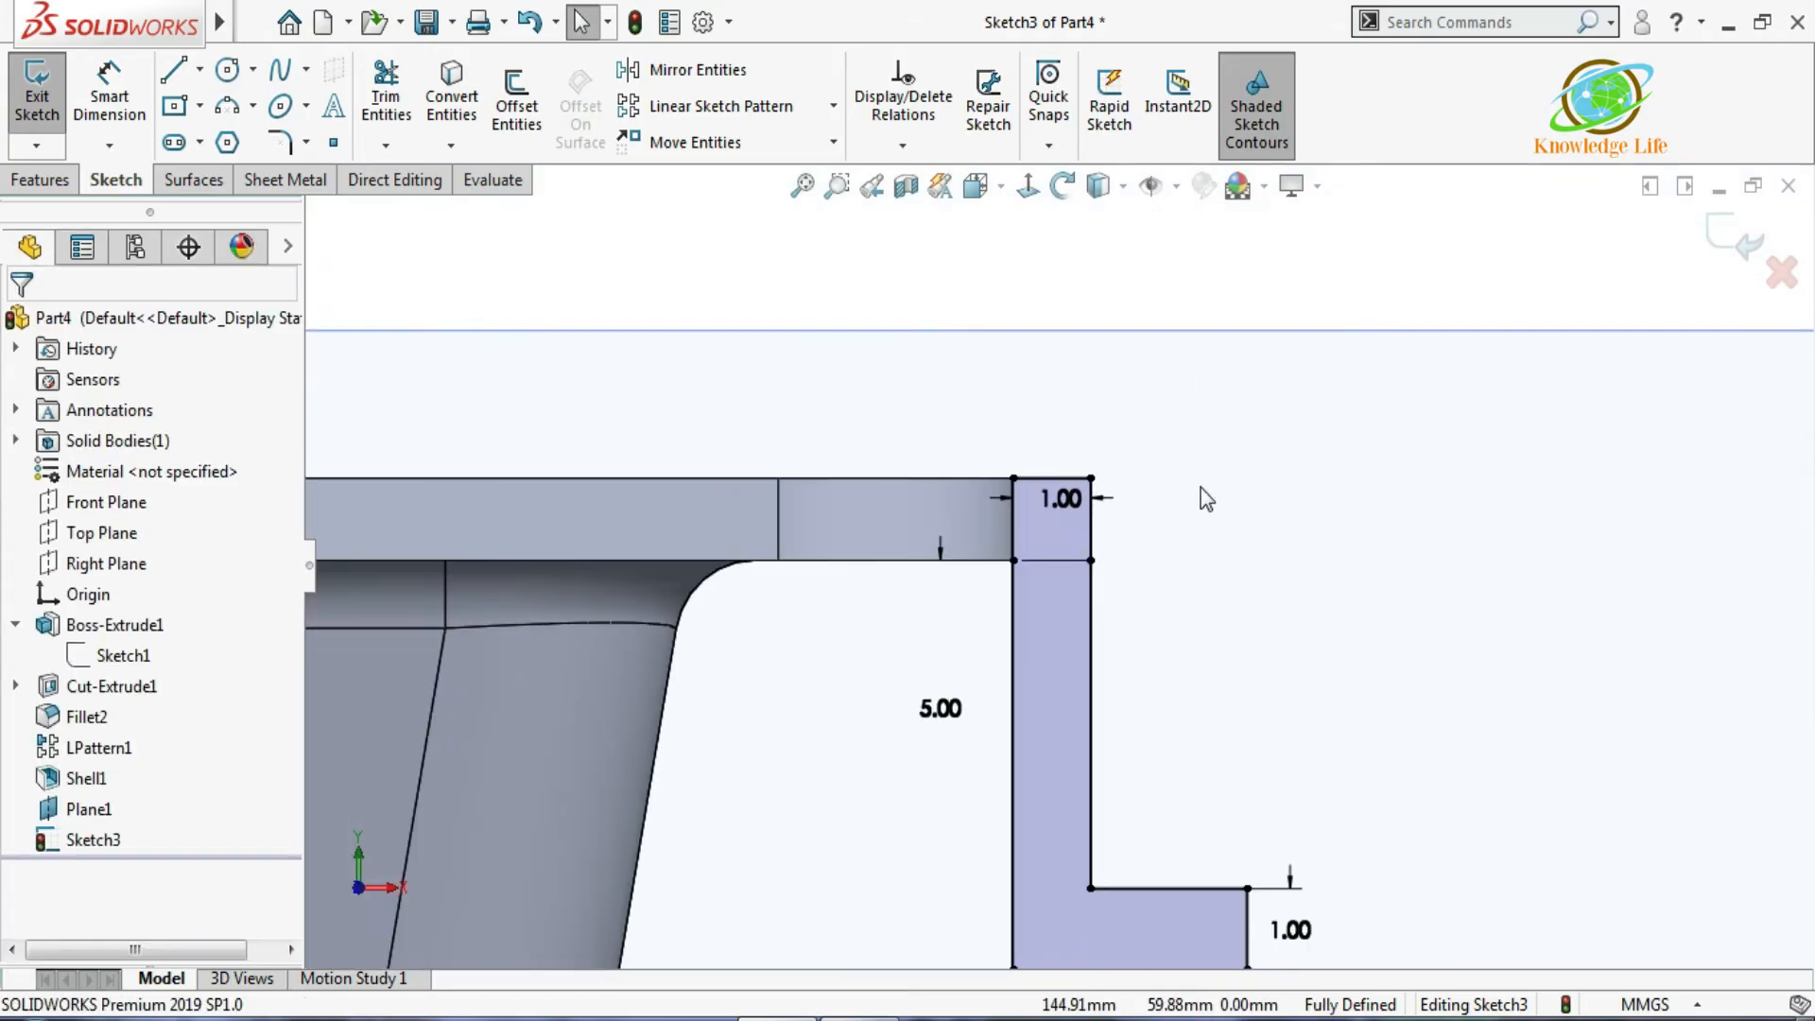
Round the L-profile's outer bend corner with a 1.5 mm sketch fillet.
{"action": "scroll", "coordinate": [1150, 632], "scroll_direction": "down", "scroll_amount": 2}
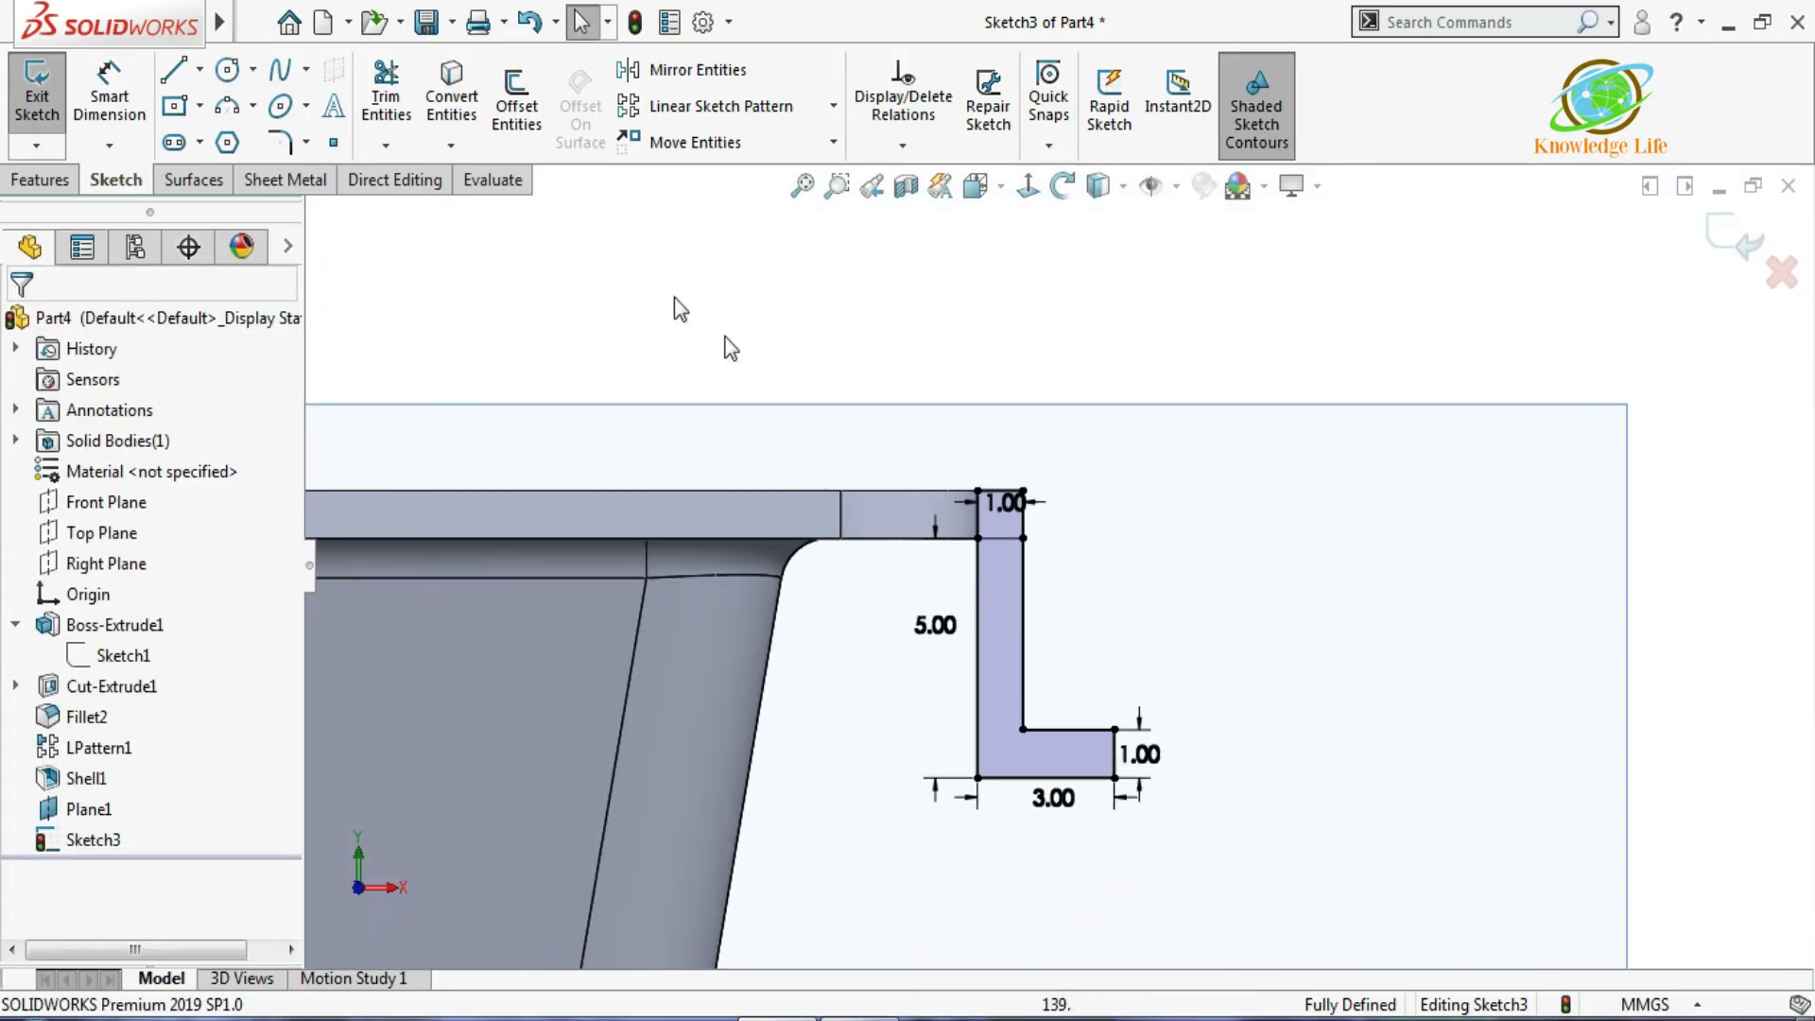
{"action": "left_click", "coordinate": [280, 143]}
{"action": "scroll", "coordinate": [1020, 791], "scroll_direction": "down", "scroll_amount": 2}
{"action": "left_click", "coordinate": [1025, 702]}
{"action": "left_click_drag", "start_coordinate": [142, 593], "coordinate": [17, 569]}
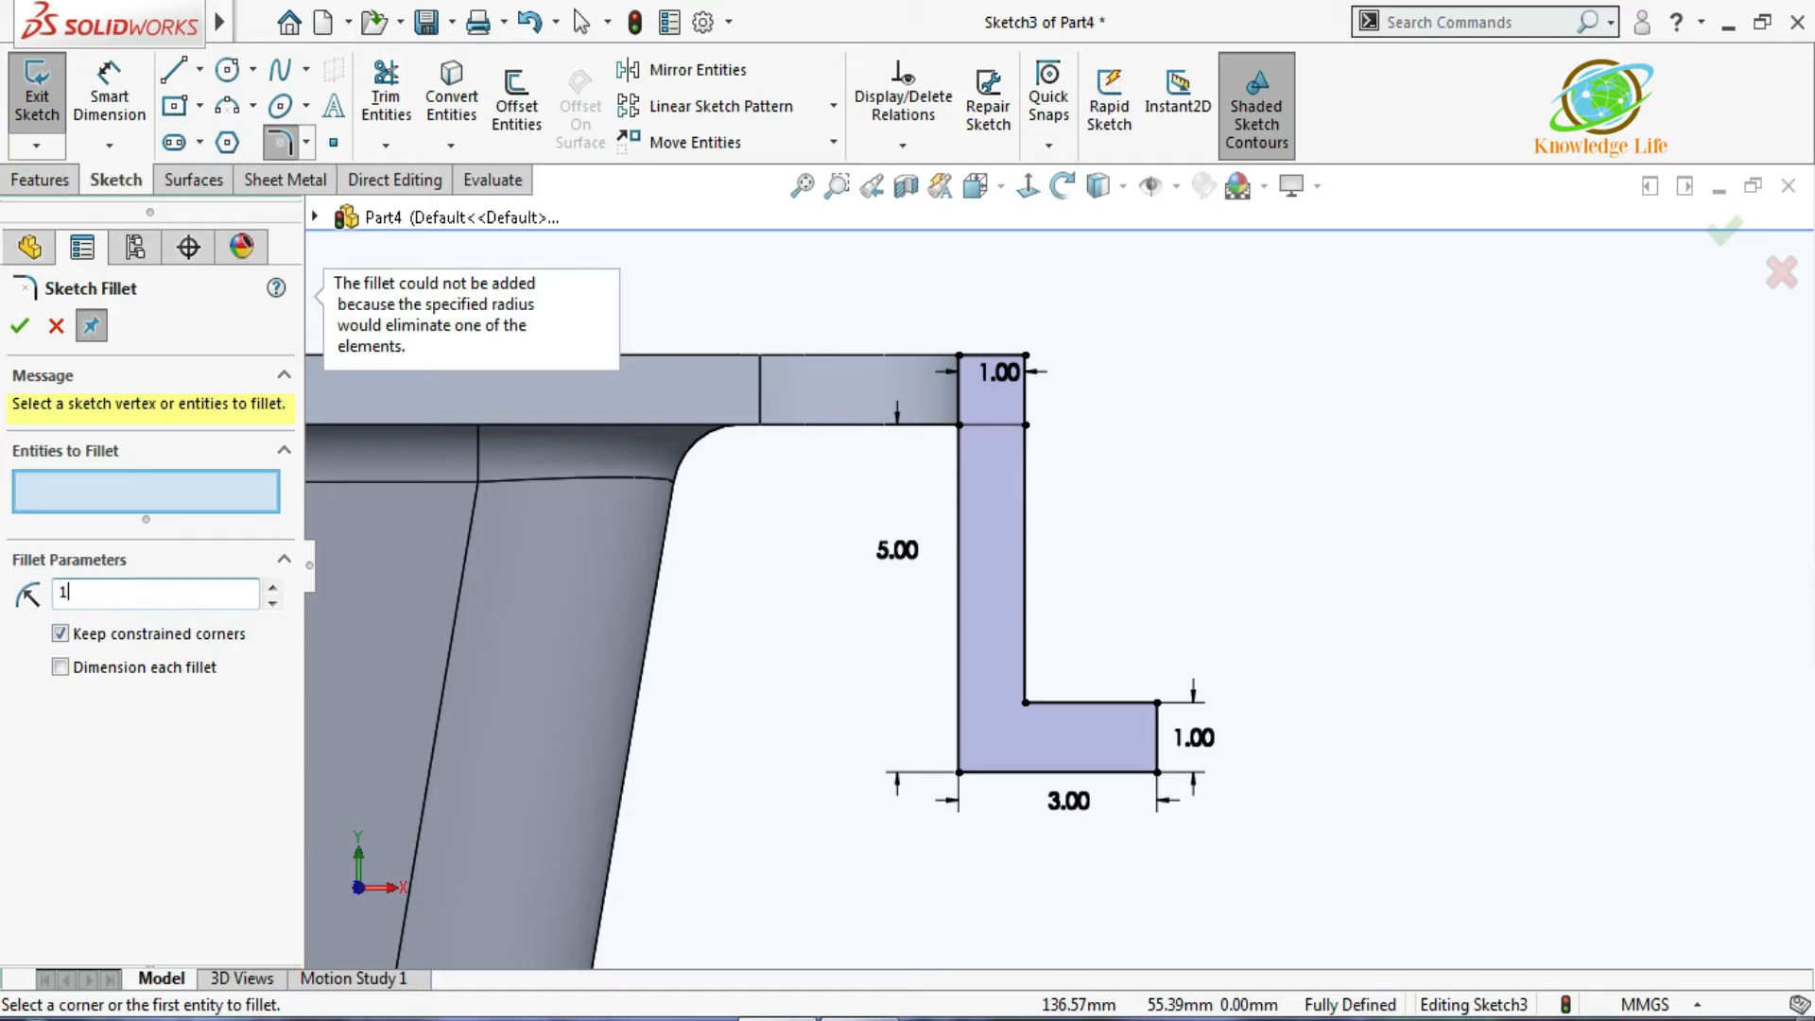
{"action": "type", "text": "1.5"}
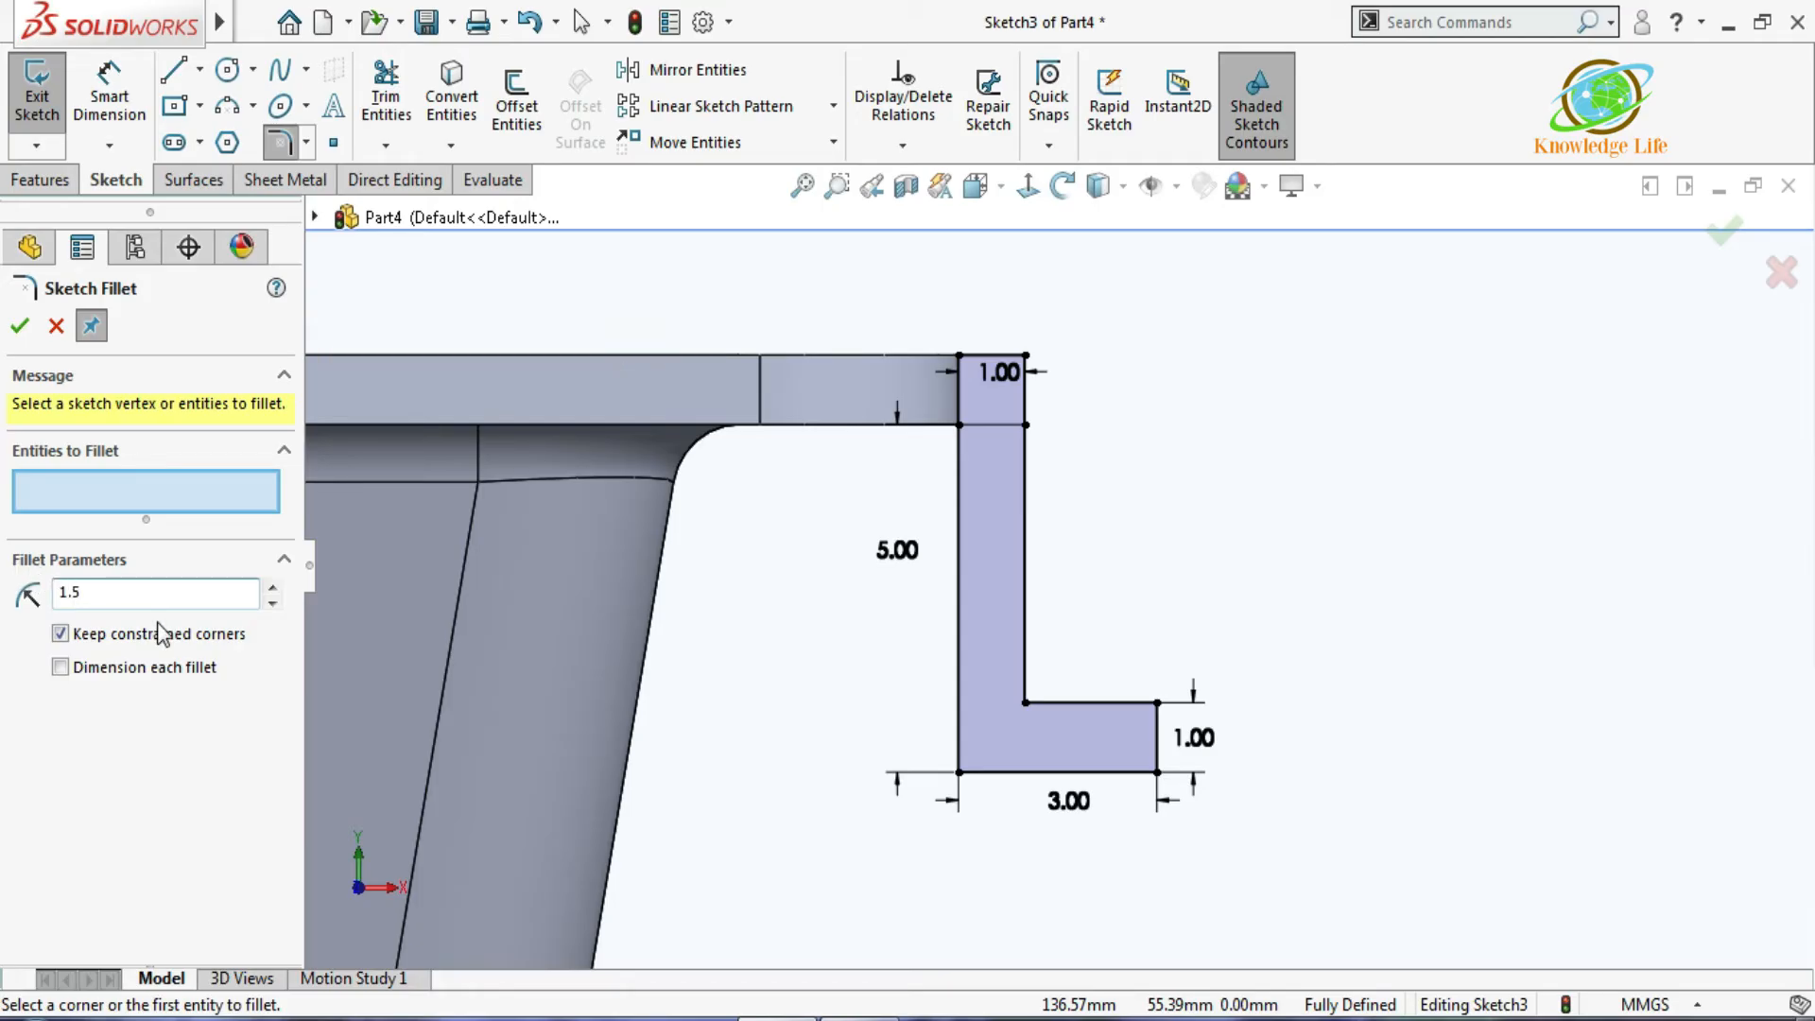
{"action": "left_click", "coordinate": [958, 773]}
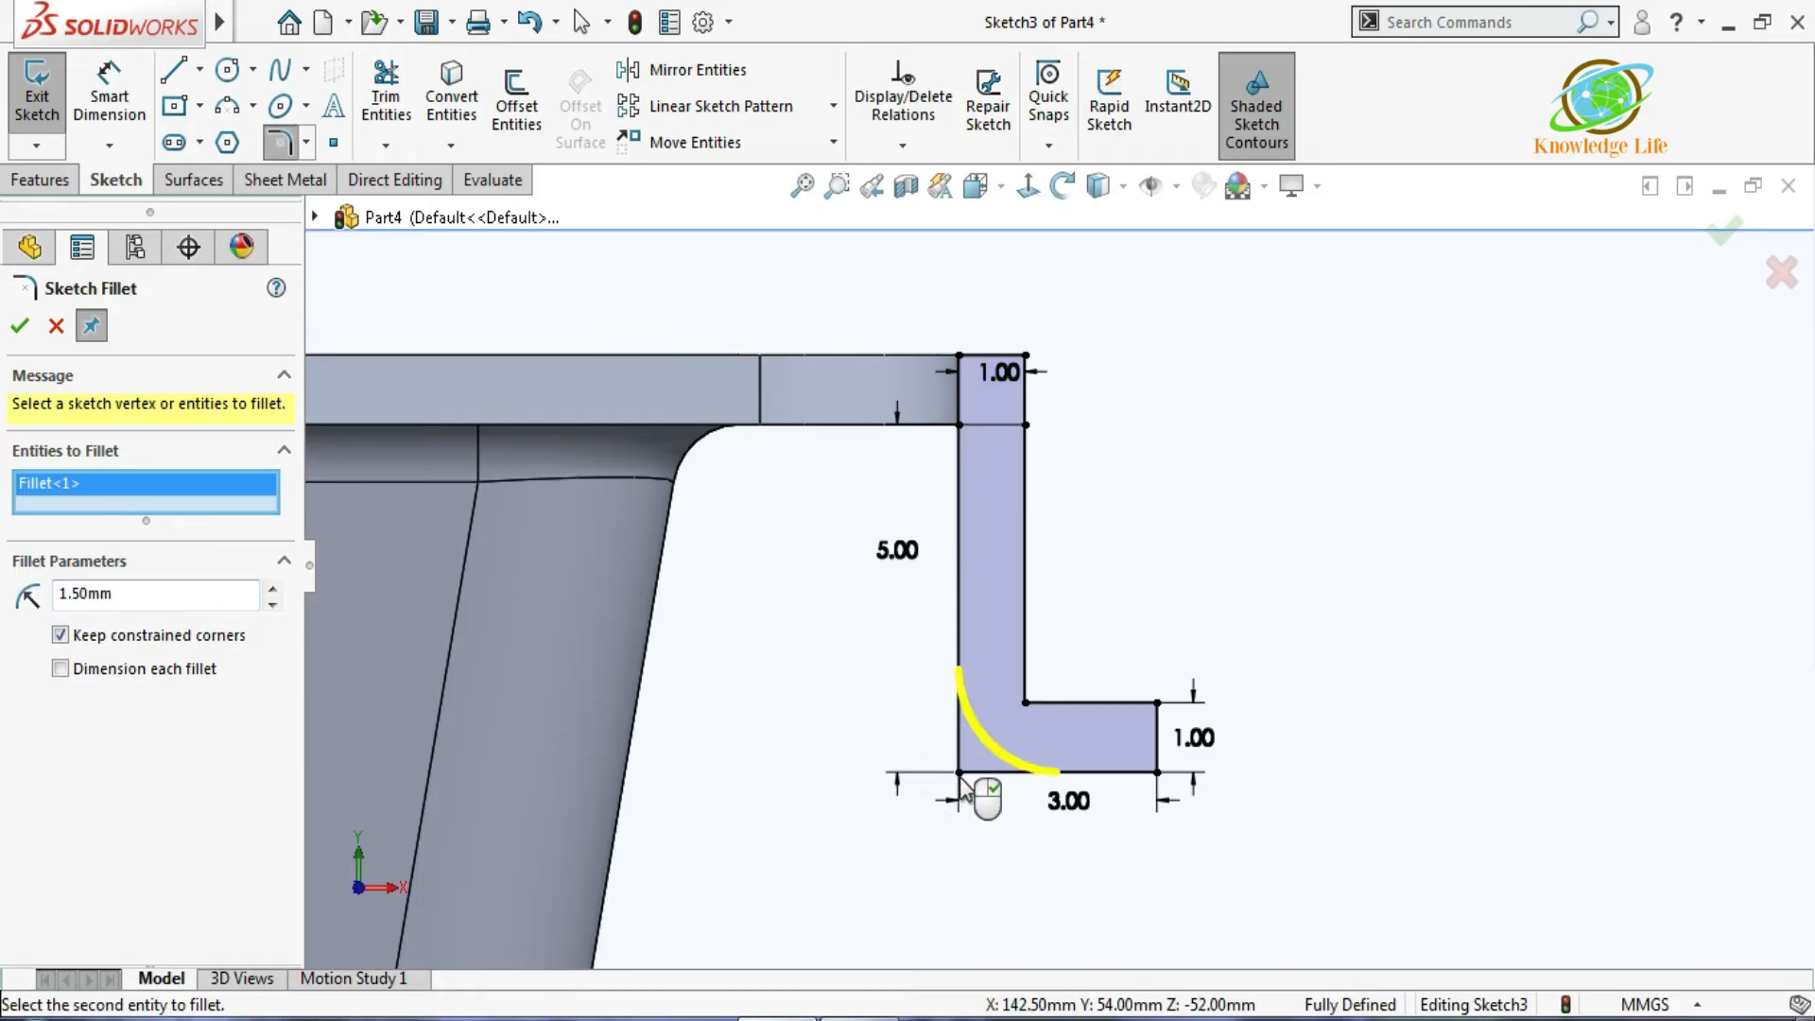
{"action": "left_click", "coordinate": [20, 327]}
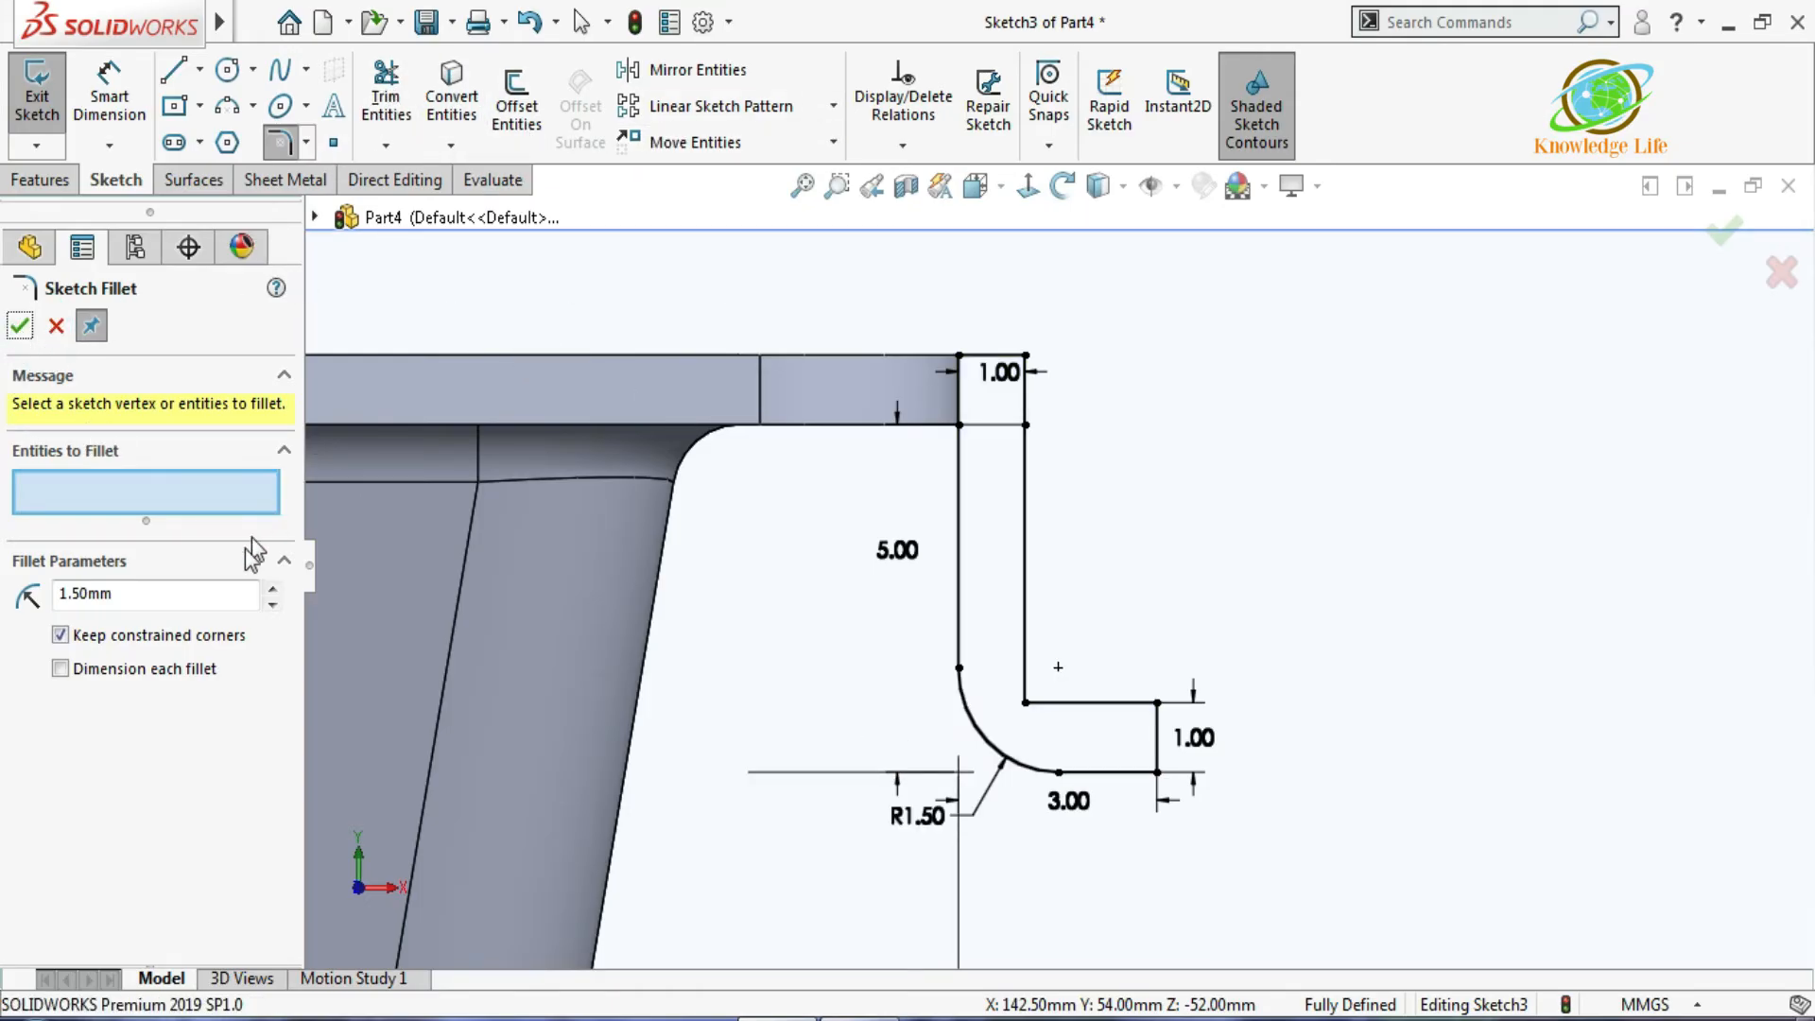
Round the L-profile's inner bend corner with a 0.5 mm sketch fillet.
{"action": "left_click", "coordinate": [176, 607]}
{"action": "type", "text": "0.5"}
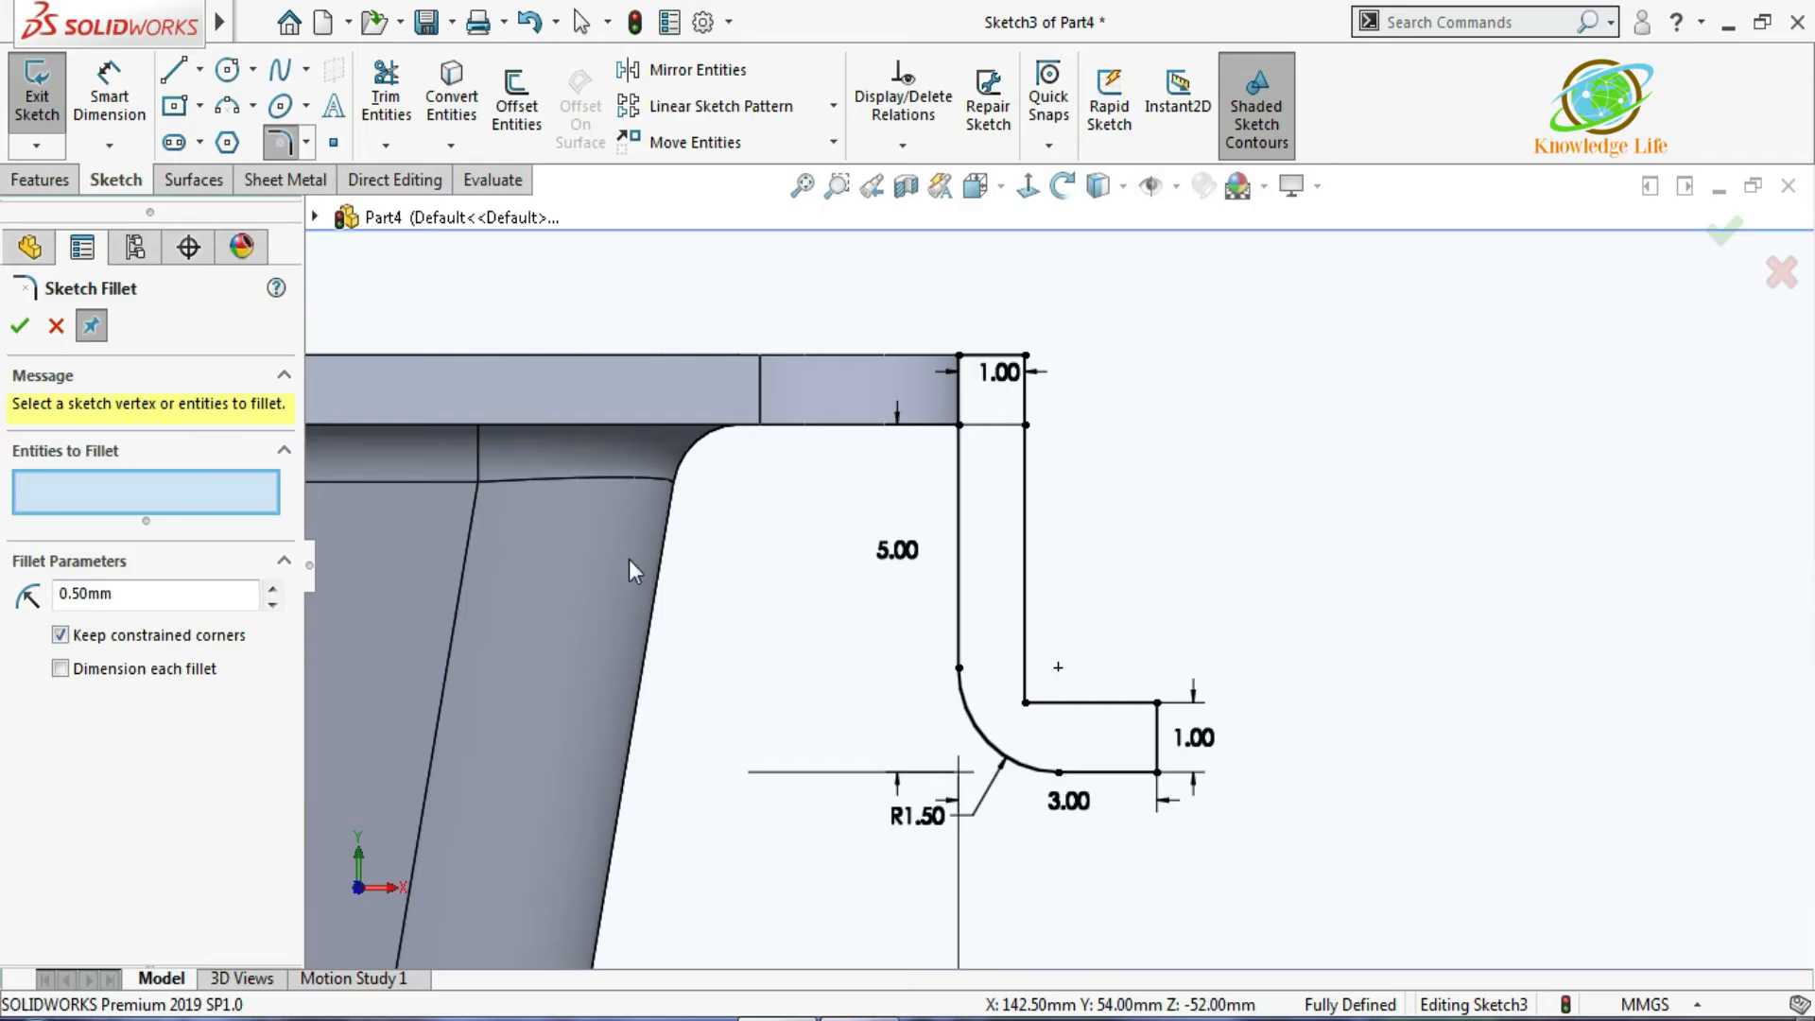
{"action": "left_click", "coordinate": [1029, 705]}
{"action": "left_click", "coordinate": [19, 327]}
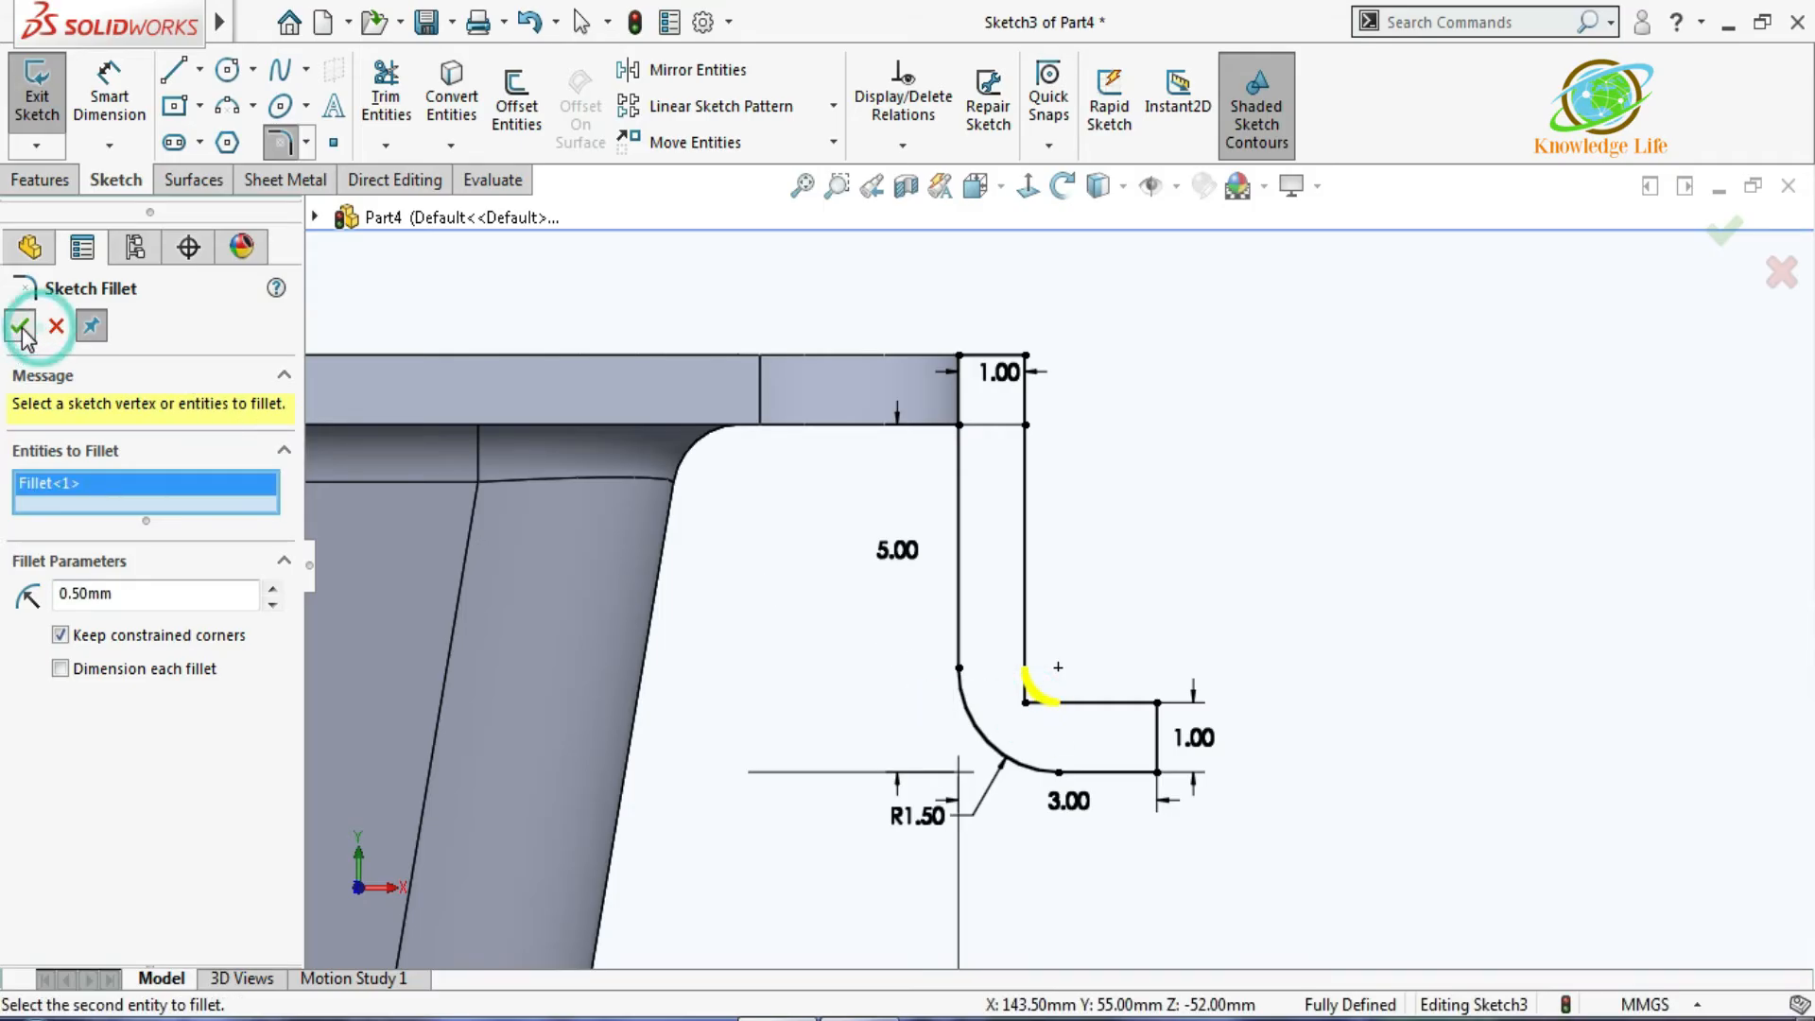
{"action": "scroll", "coordinate": [1096, 751], "scroll_direction": "down", "scroll_amount": 3}
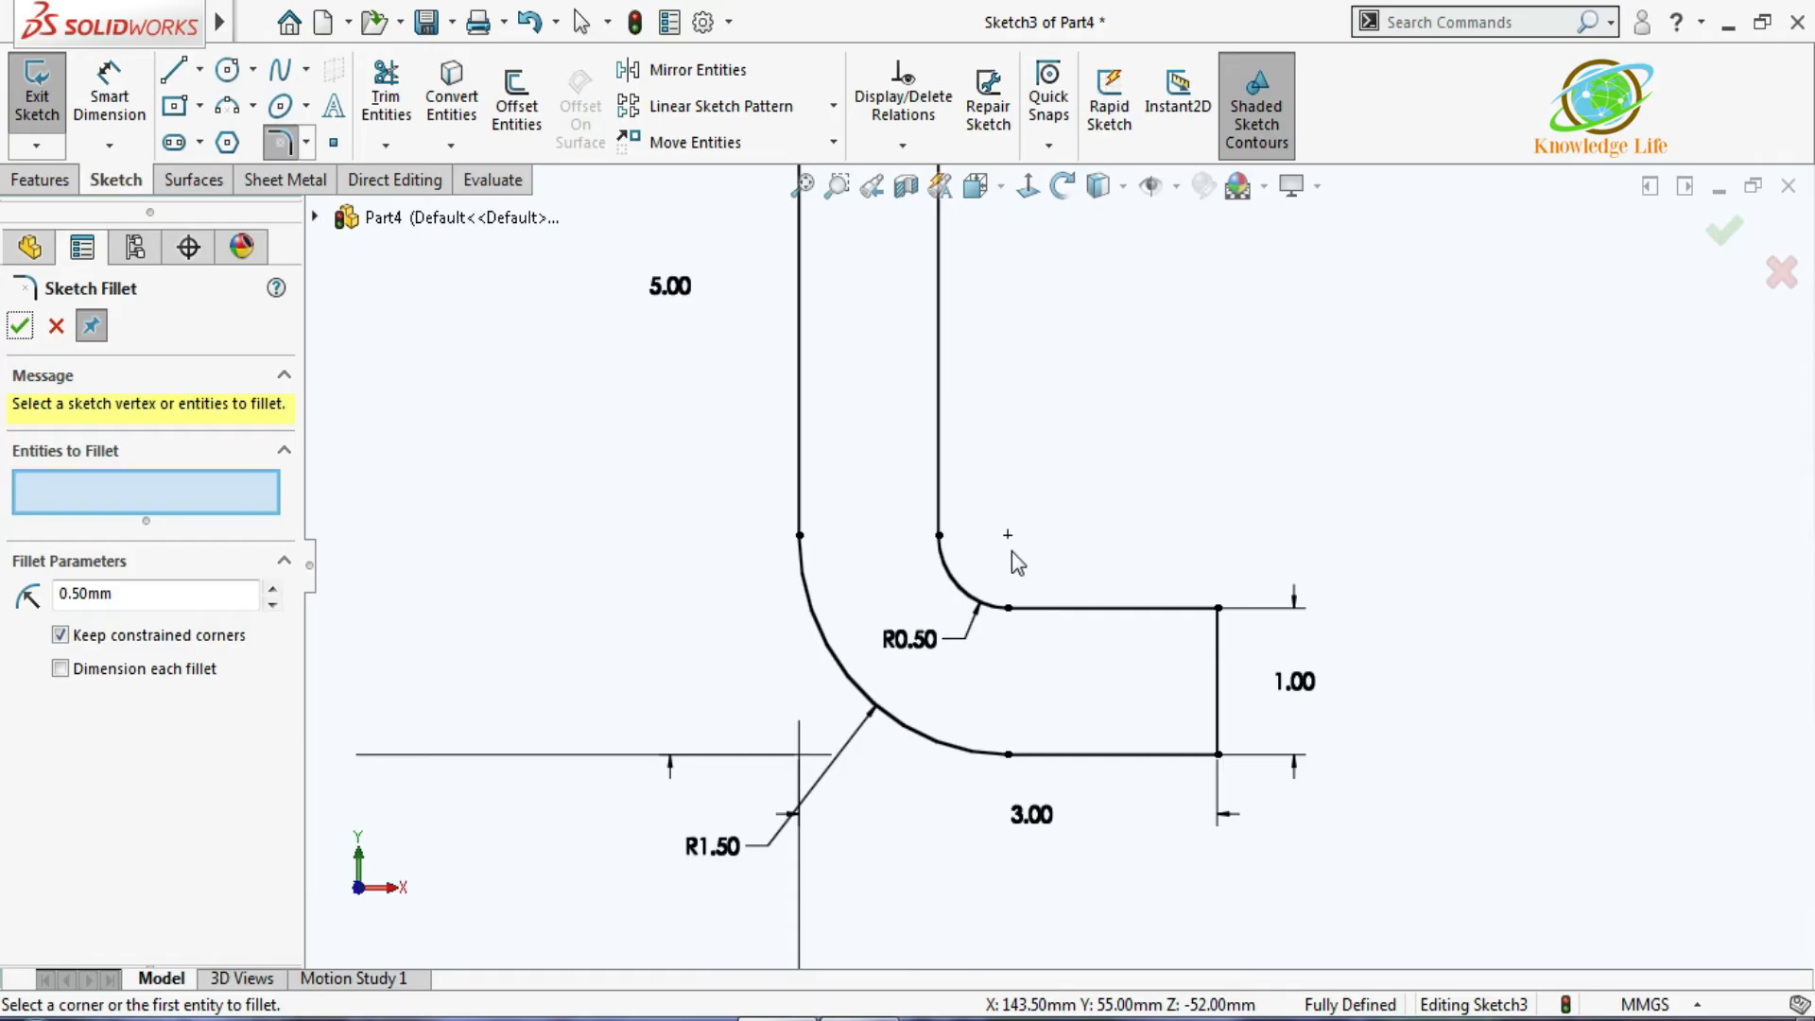
{"action": "left_click", "coordinate": [56, 327]}
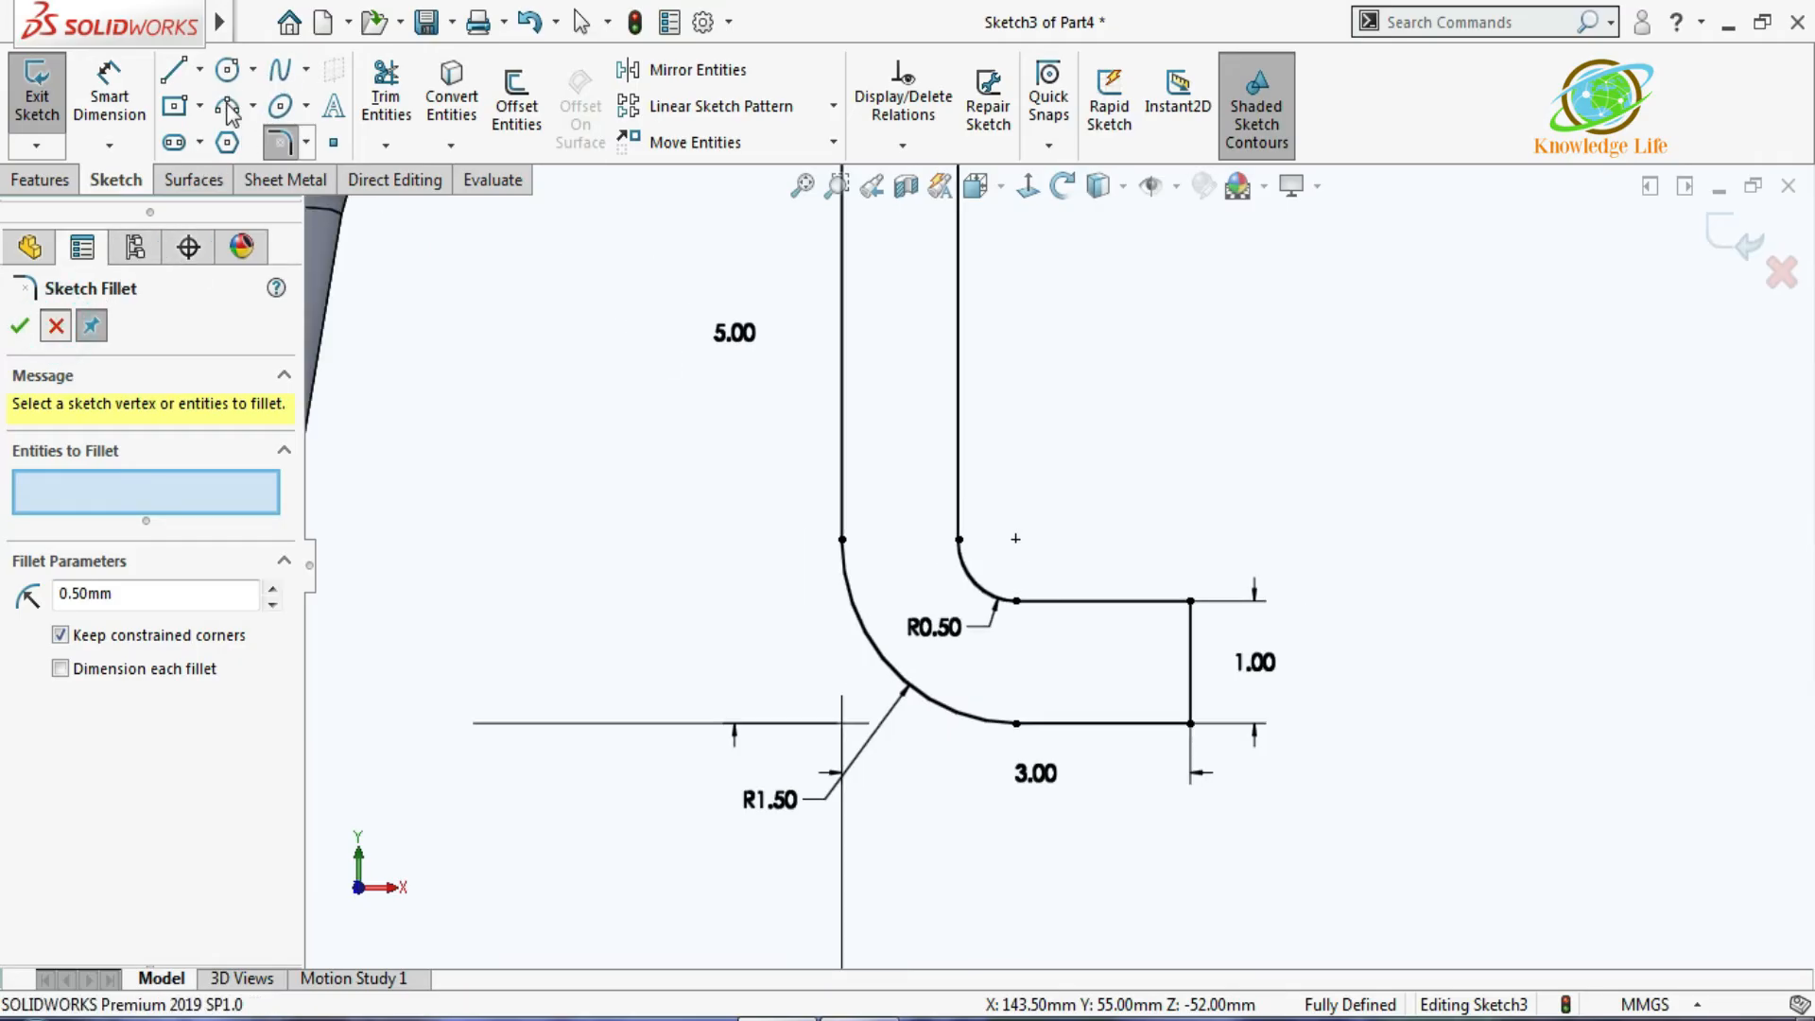
Sketch a three-point arc of about 0.6 mm radius between the foot's upper and lower edges, bulging toward its outer end.
{"action": "left_click", "coordinate": [227, 105]}
{"action": "left_click", "coordinate": [1104, 600]}
{"action": "left_click", "coordinate": [1125, 723]}
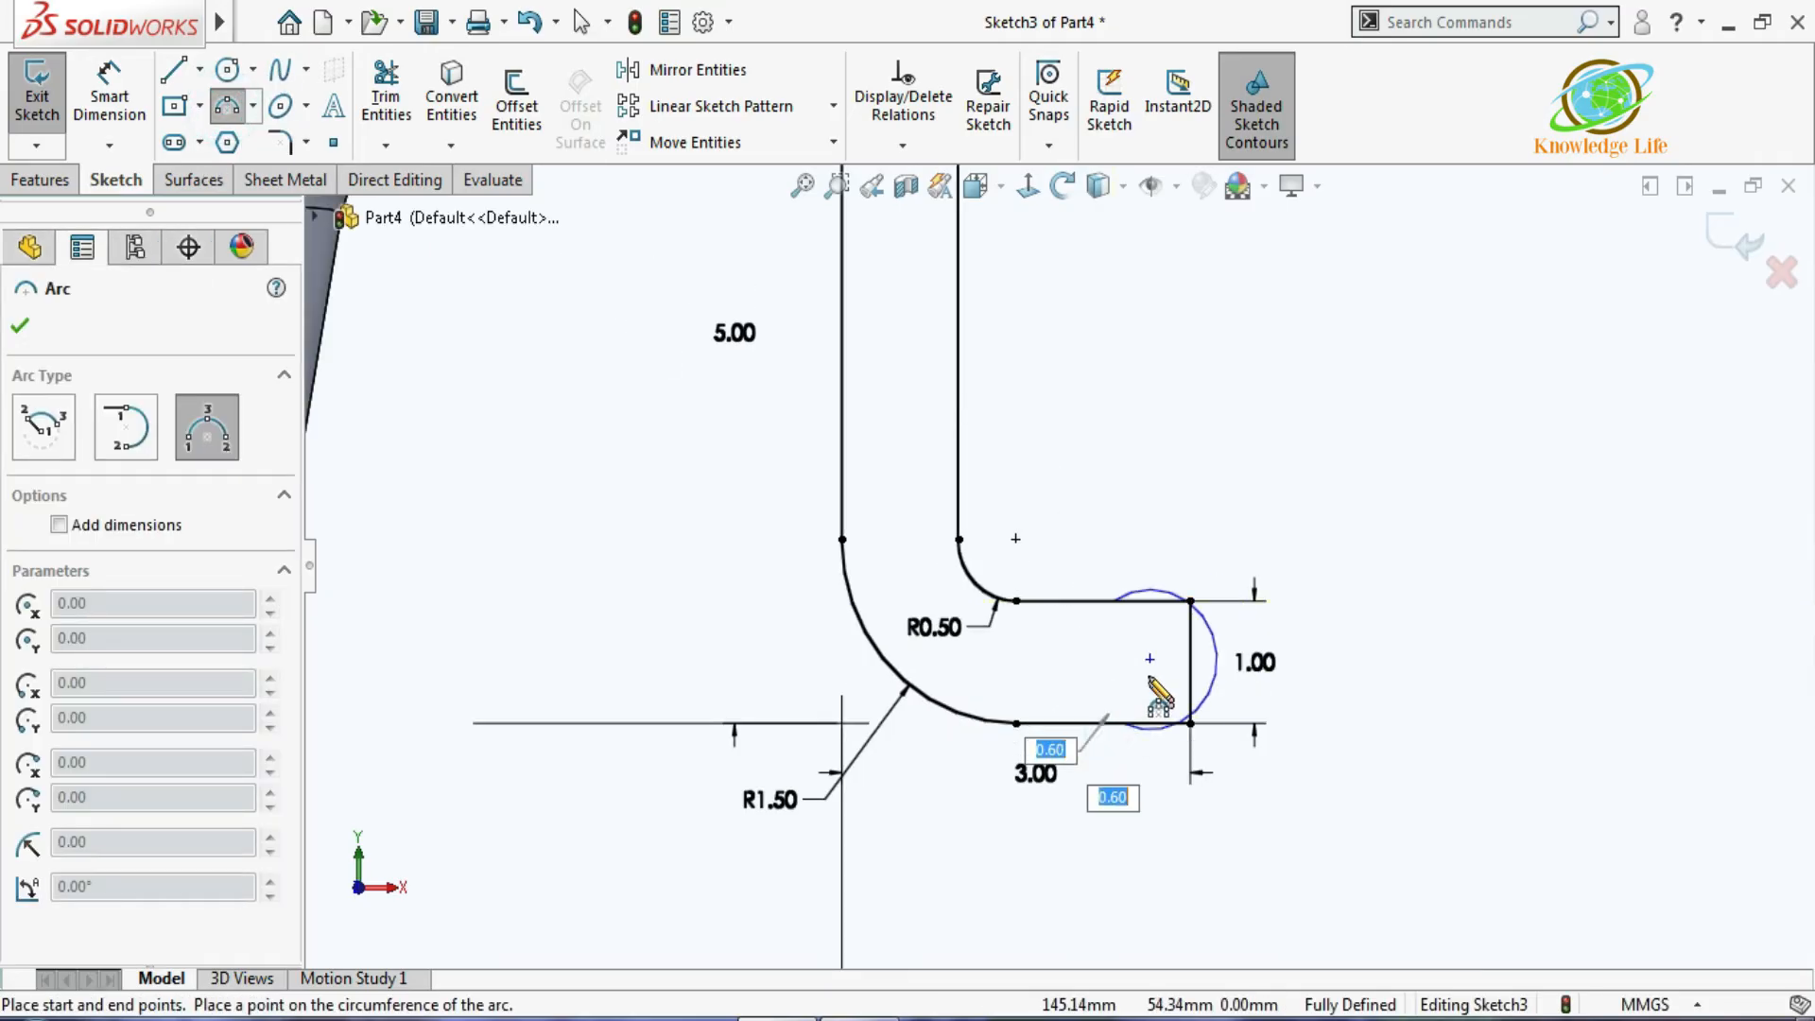
{"action": "left_click", "coordinate": [1148, 657]}
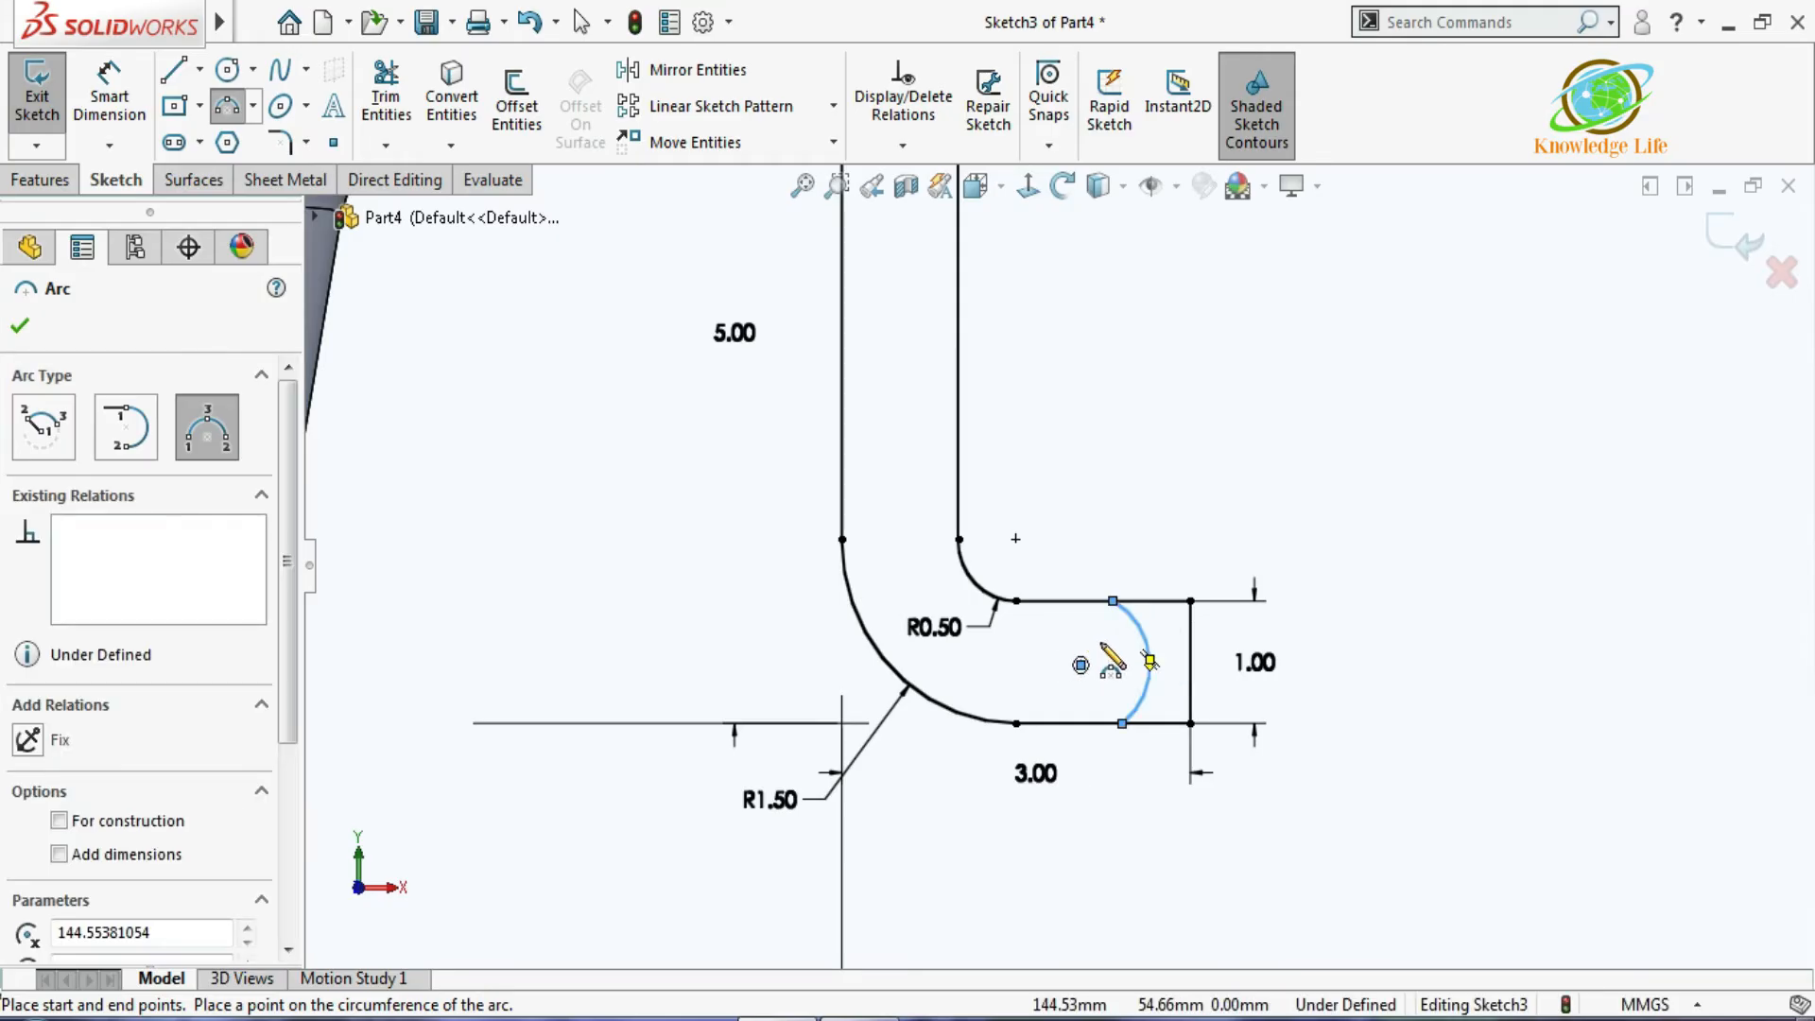
{"action": "key", "text": "Escape"}
{"action": "scroll", "coordinate": [1127, 652], "scroll_direction": "down", "scroll_amount": 2}
{"action": "key", "text": "Escape"}
{"action": "mouse_move", "coordinate": [1103, 575]}
{"action": "left_mouse_down"}
{"action": "mouse_move", "coordinate": [1153, 588]}
{"action": "mouse_move", "coordinate": [1126, 582]}
{"action": "left_mouse_up"}
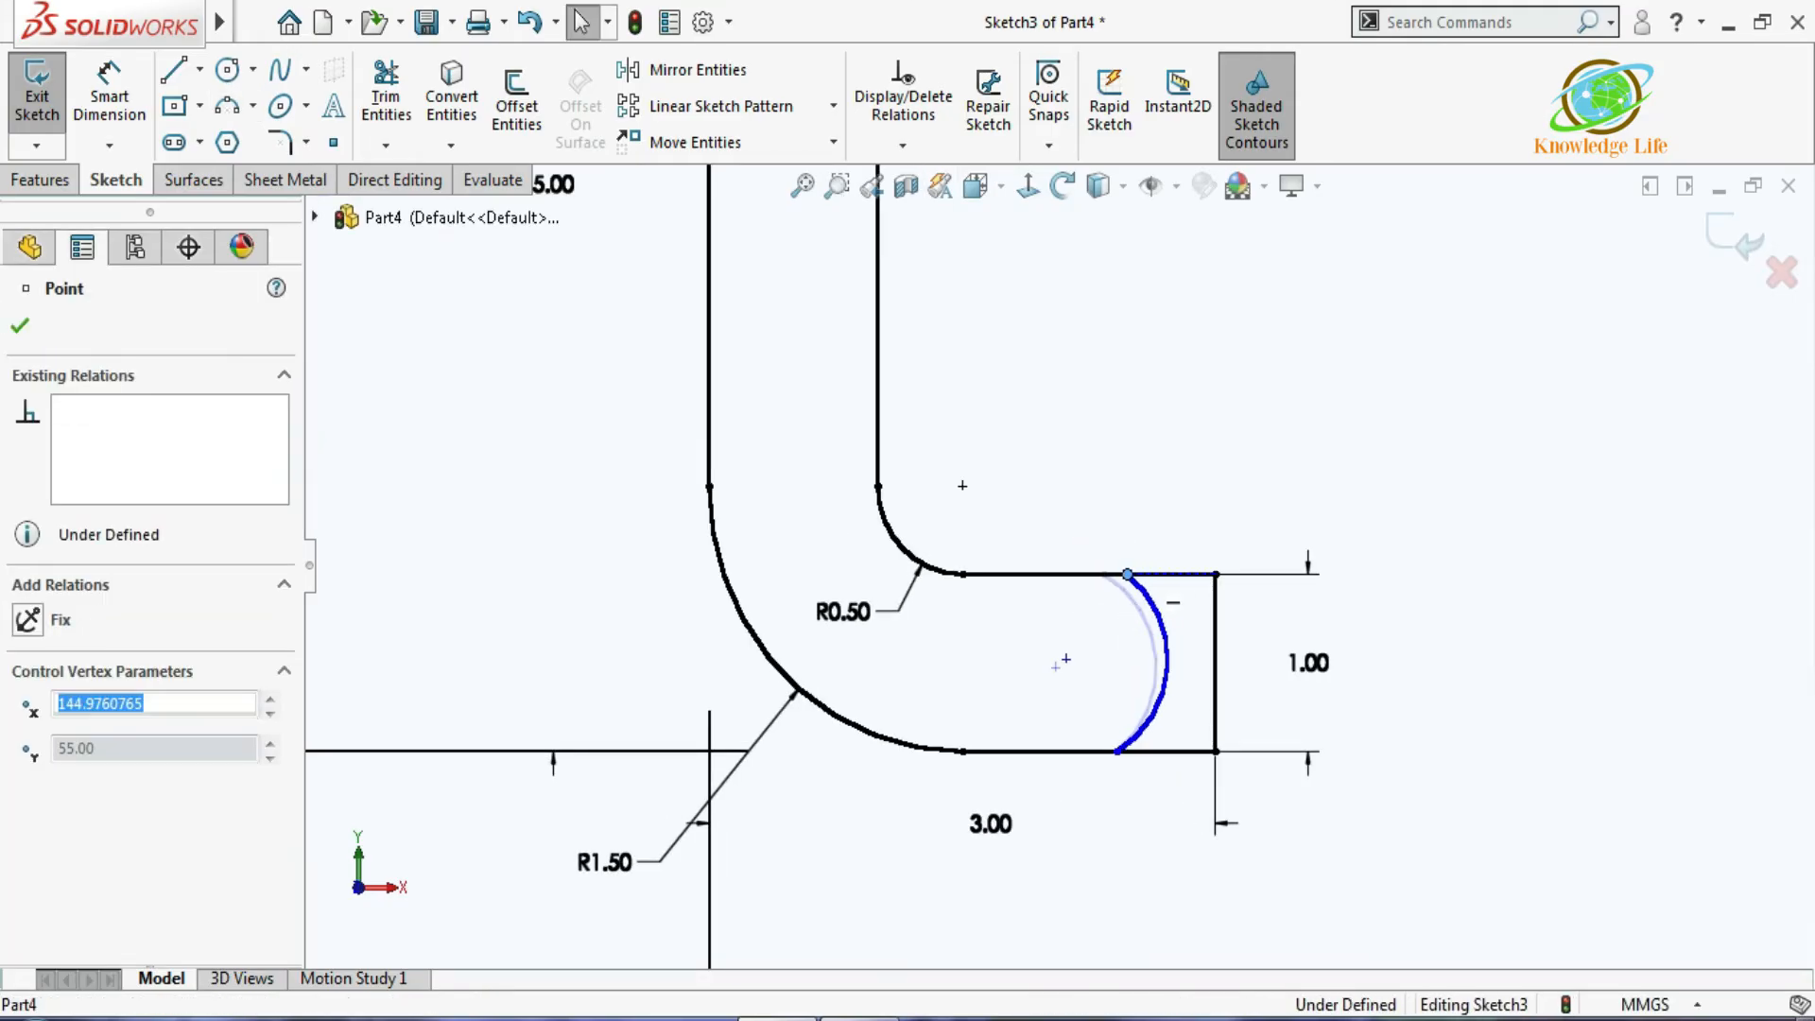
{"action": "left_click", "coordinate": [1043, 437]}
Make the arc tangent to both the upper and lower horizontal edges of the L-profile's foot.
{"action": "left_click", "coordinate": [1159, 600]}
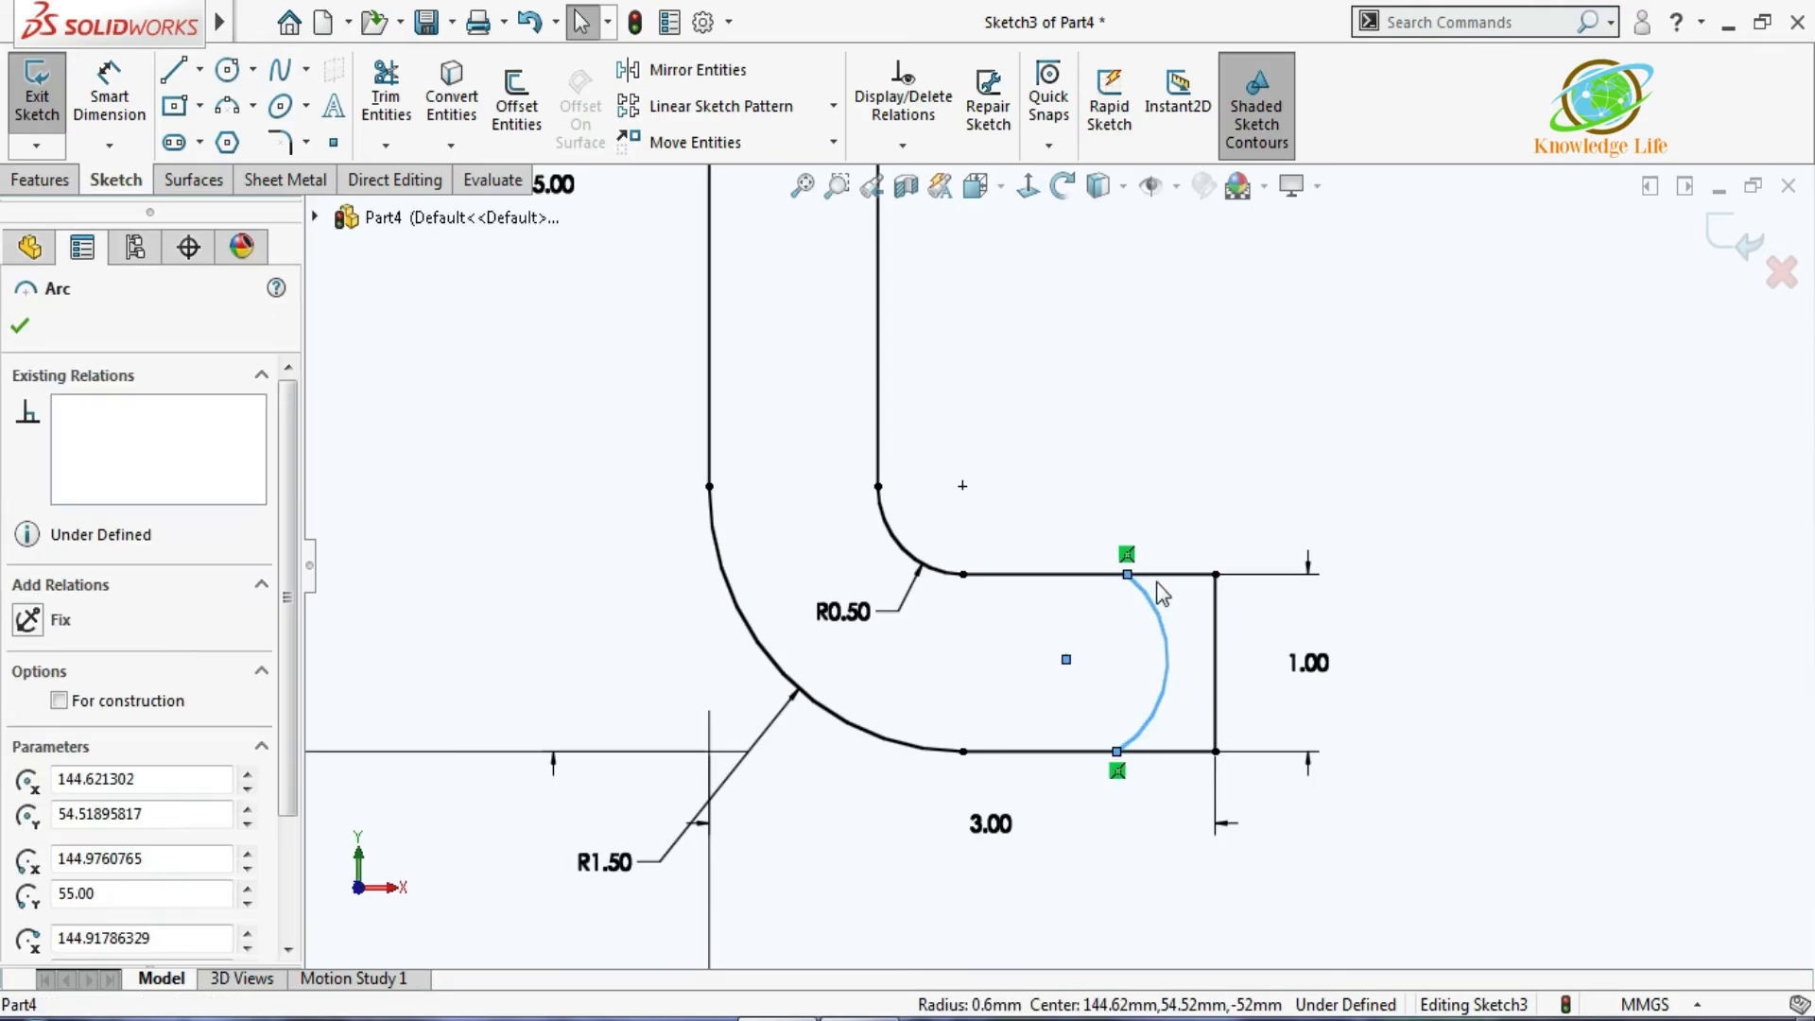
{"action": "left_click", "coordinate": [1159, 575], "text": "ctrl"}
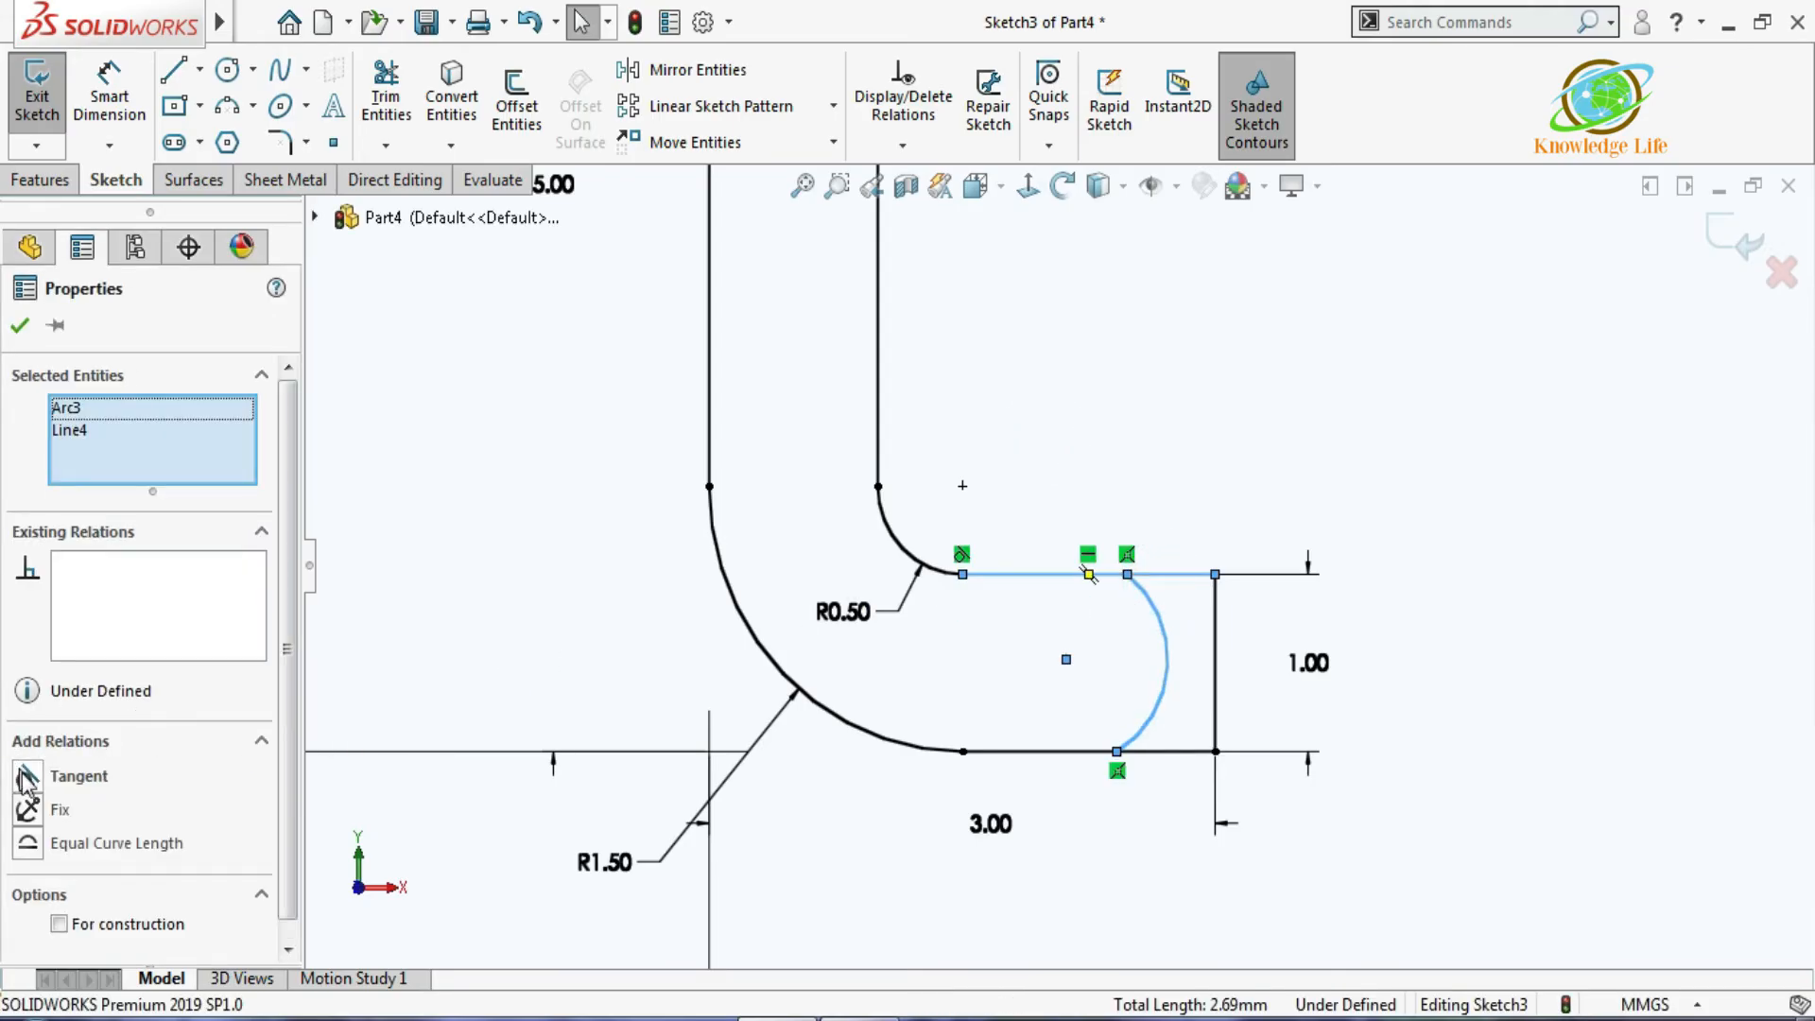
{"action": "left_click", "coordinate": [26, 777]}
{"action": "left_click", "coordinate": [20, 325]}
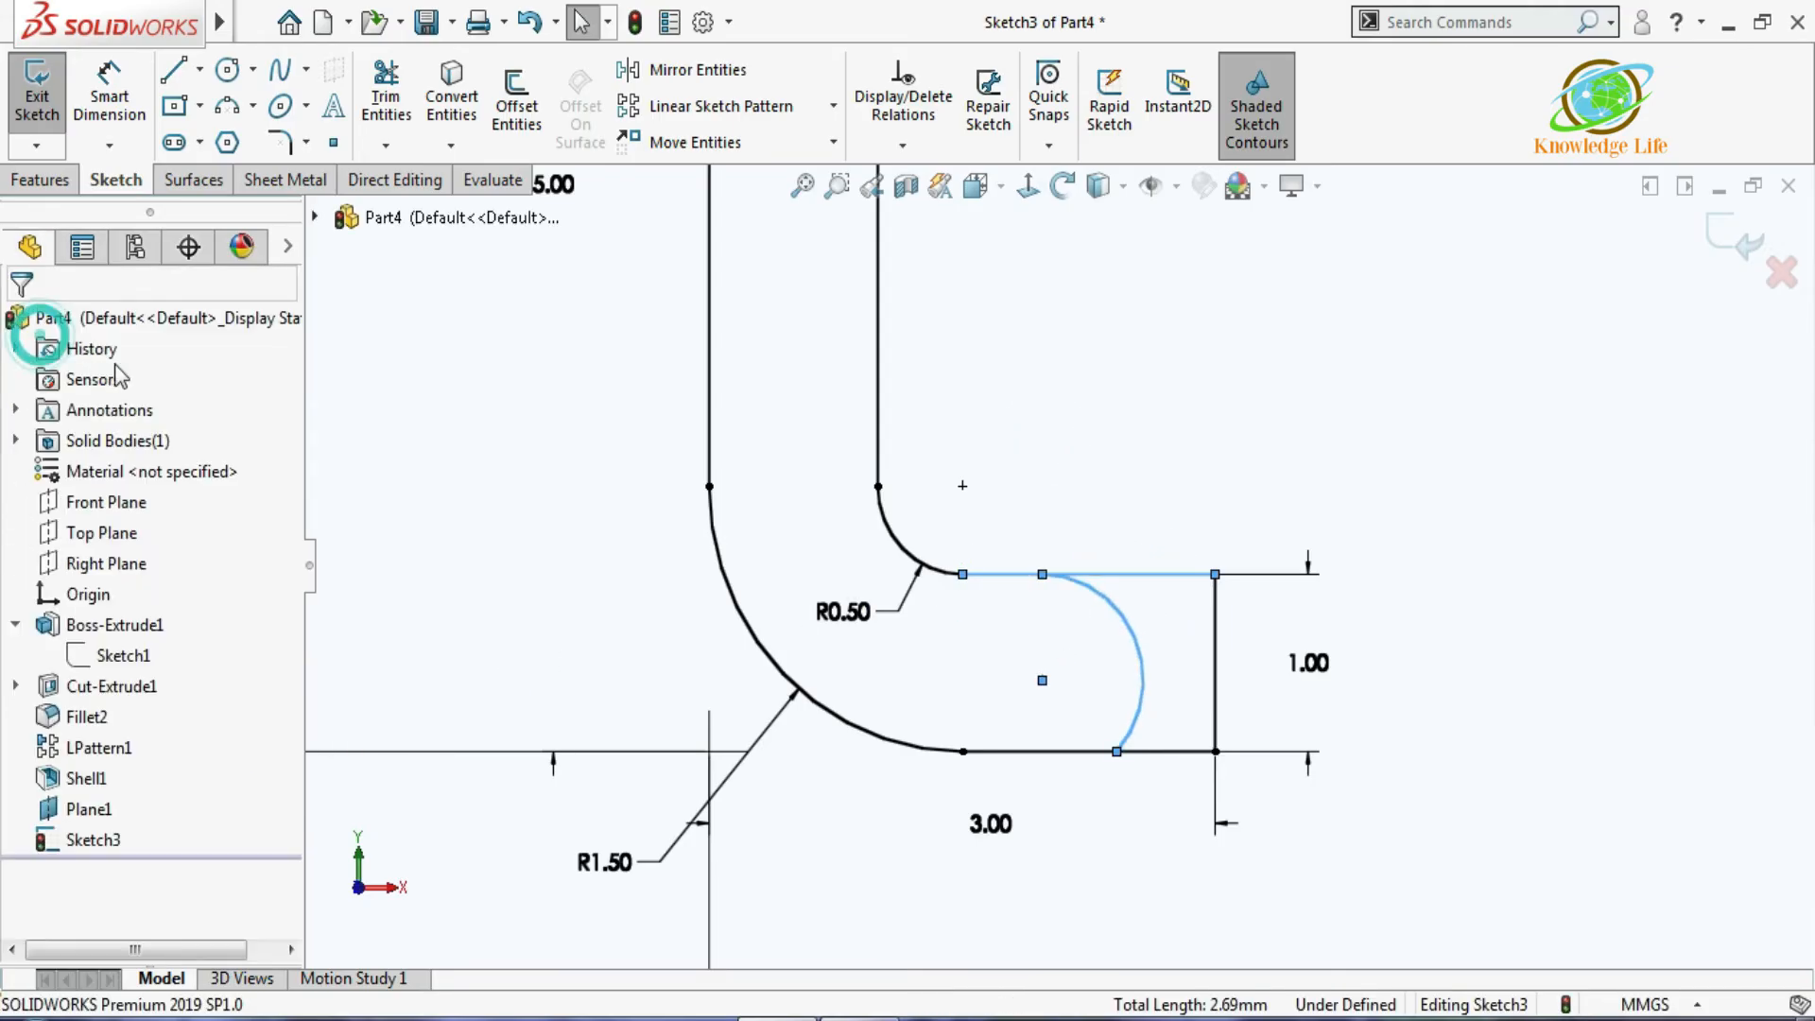
{"action": "left_click", "coordinate": [1143, 723]}
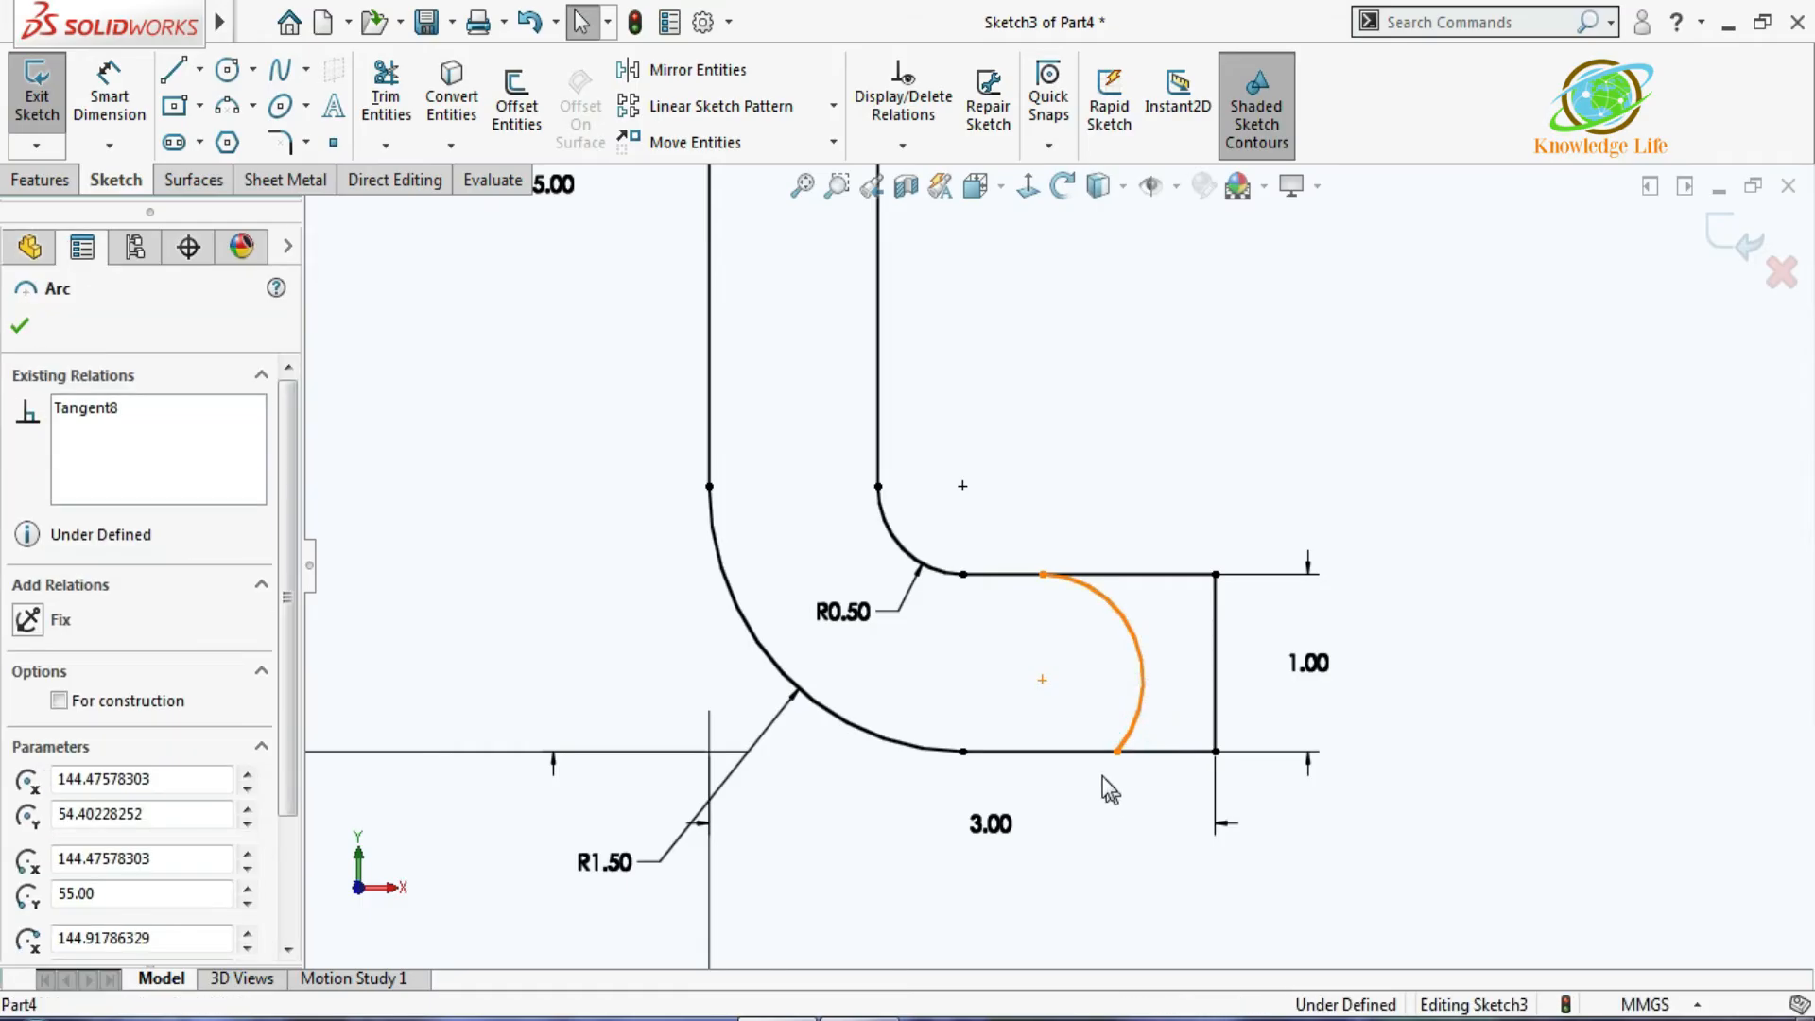
{"action": "left_click", "coordinate": [1081, 752], "text": "ctrl"}
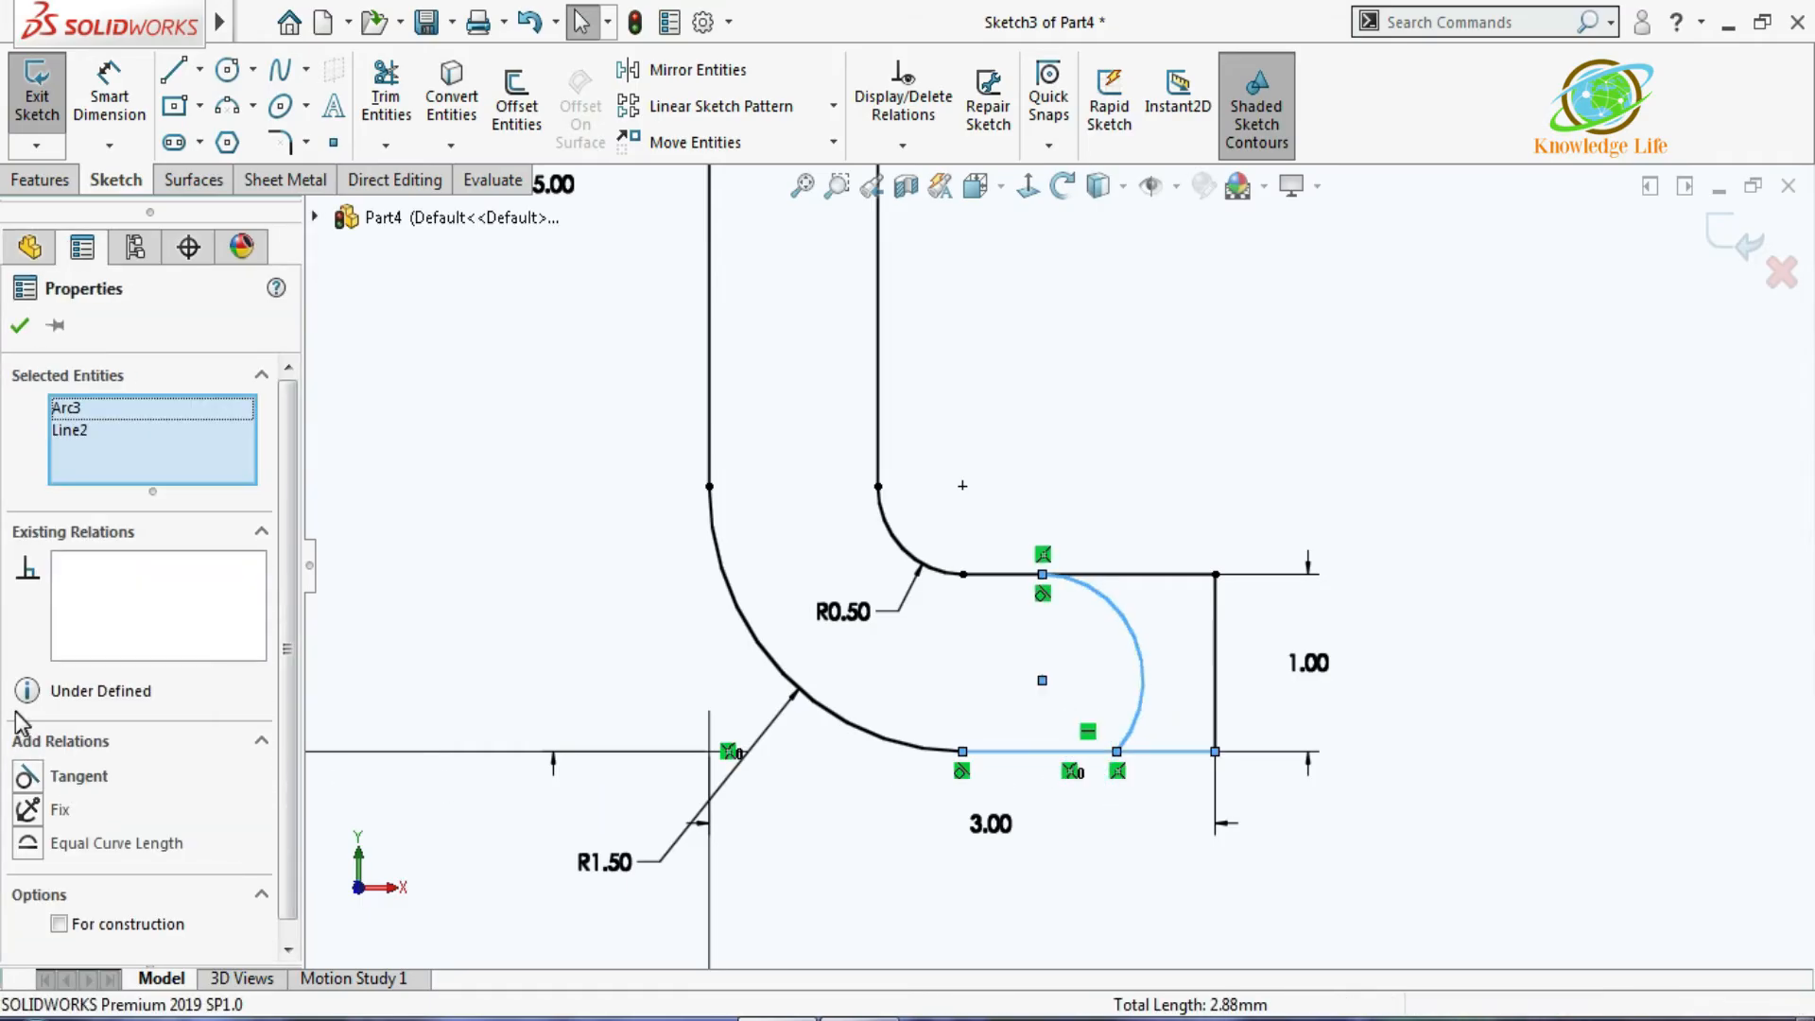
{"action": "left_click", "coordinate": [27, 777]}
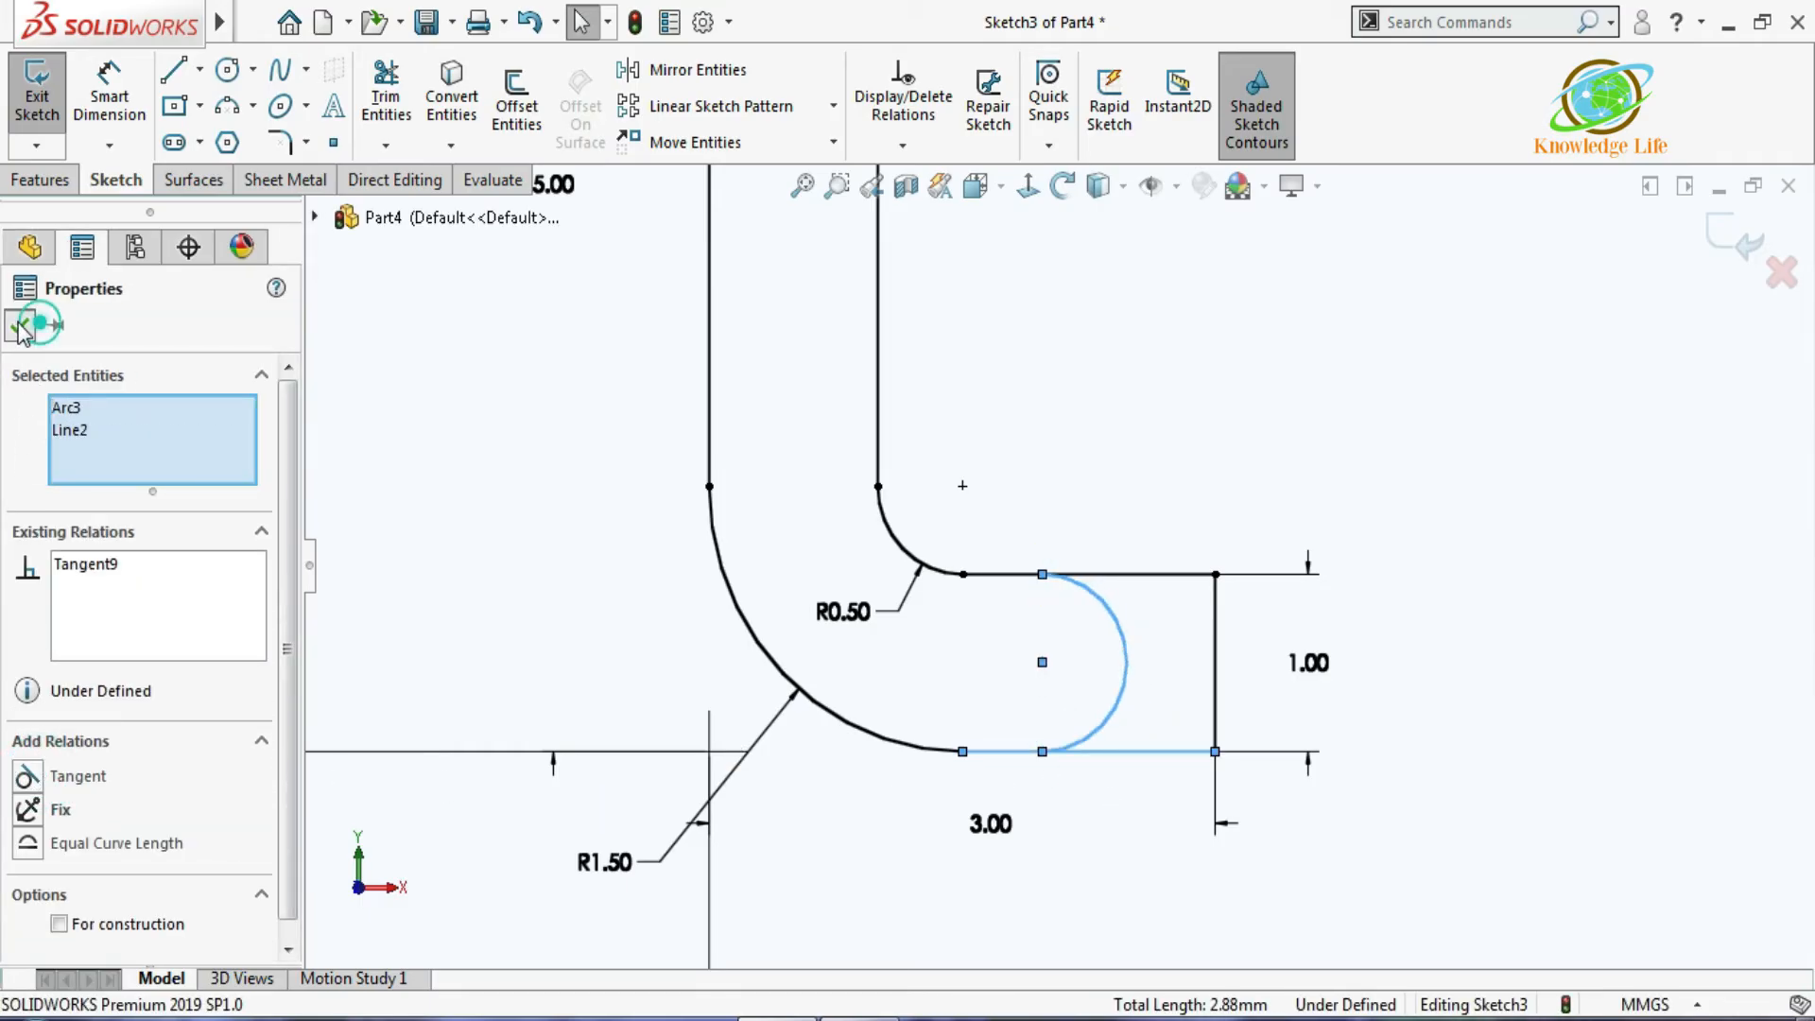
{"action": "left_click", "coordinate": [20, 325]}
Make the arc tangent to the vertical end edge of the L-profile's foot.
{"action": "left_click", "coordinate": [1125, 631]}
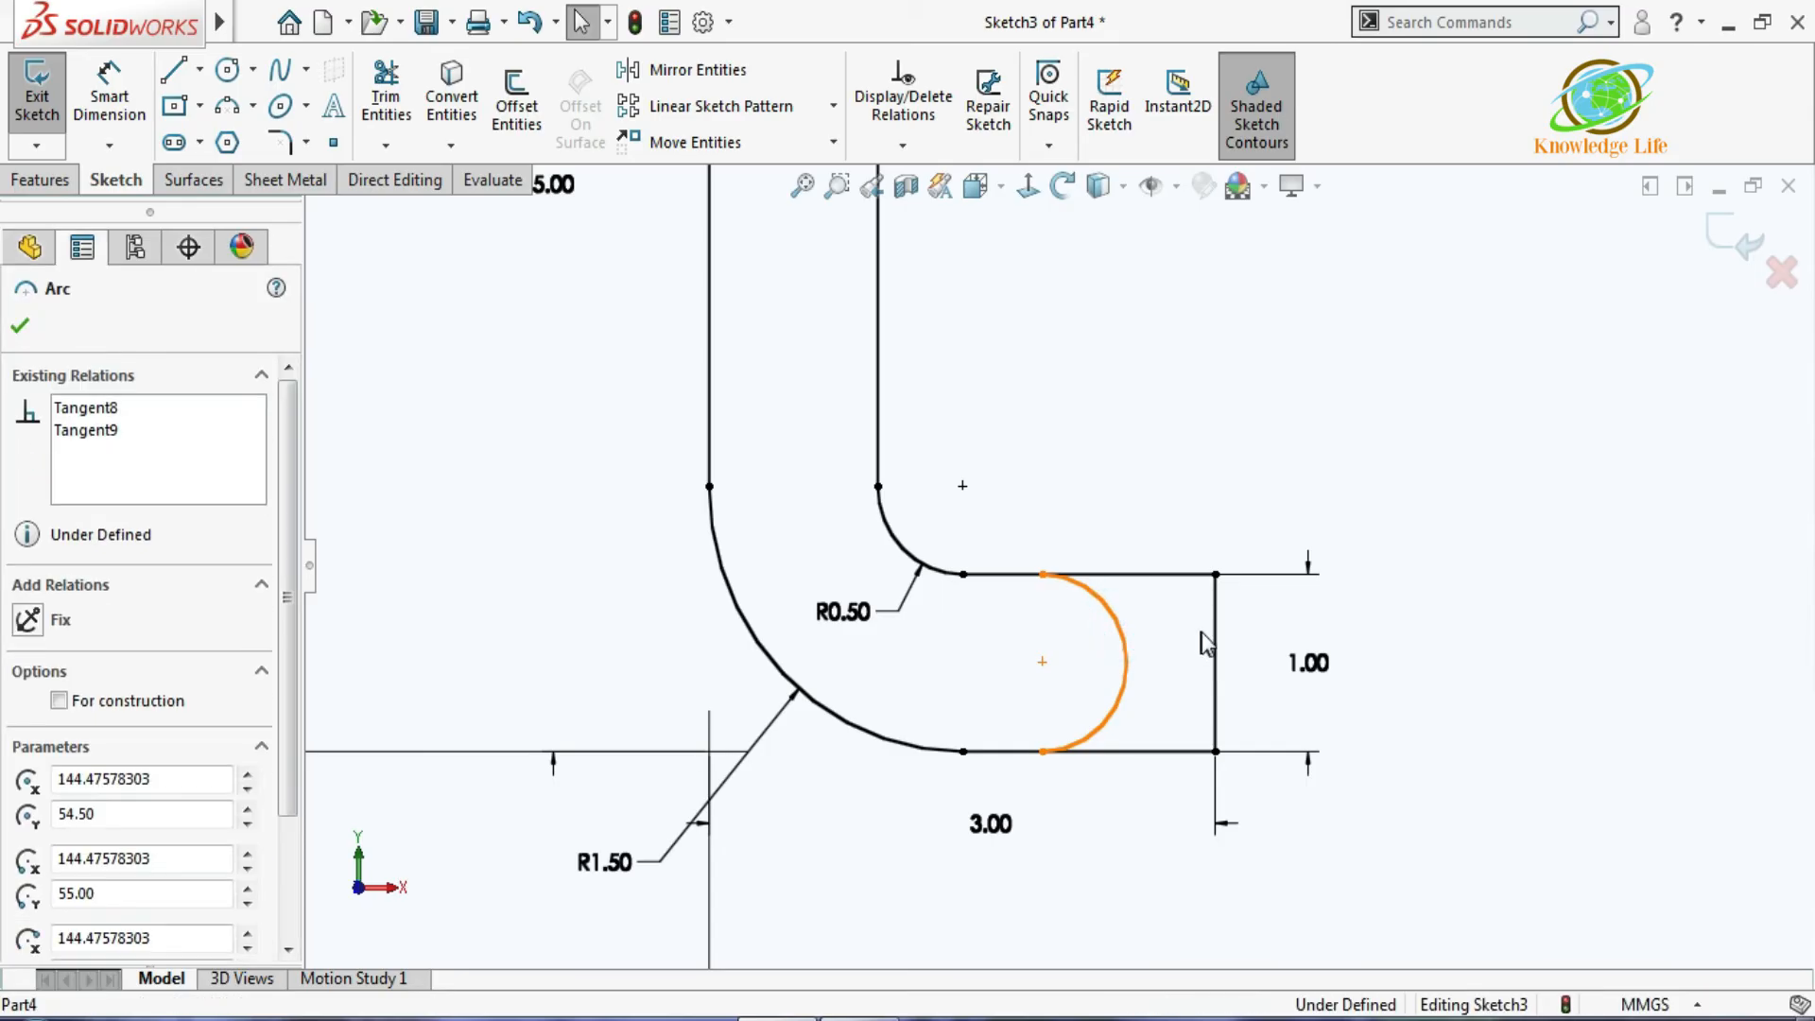
{"action": "left_click", "coordinate": [1215, 652], "text": "ctrl"}
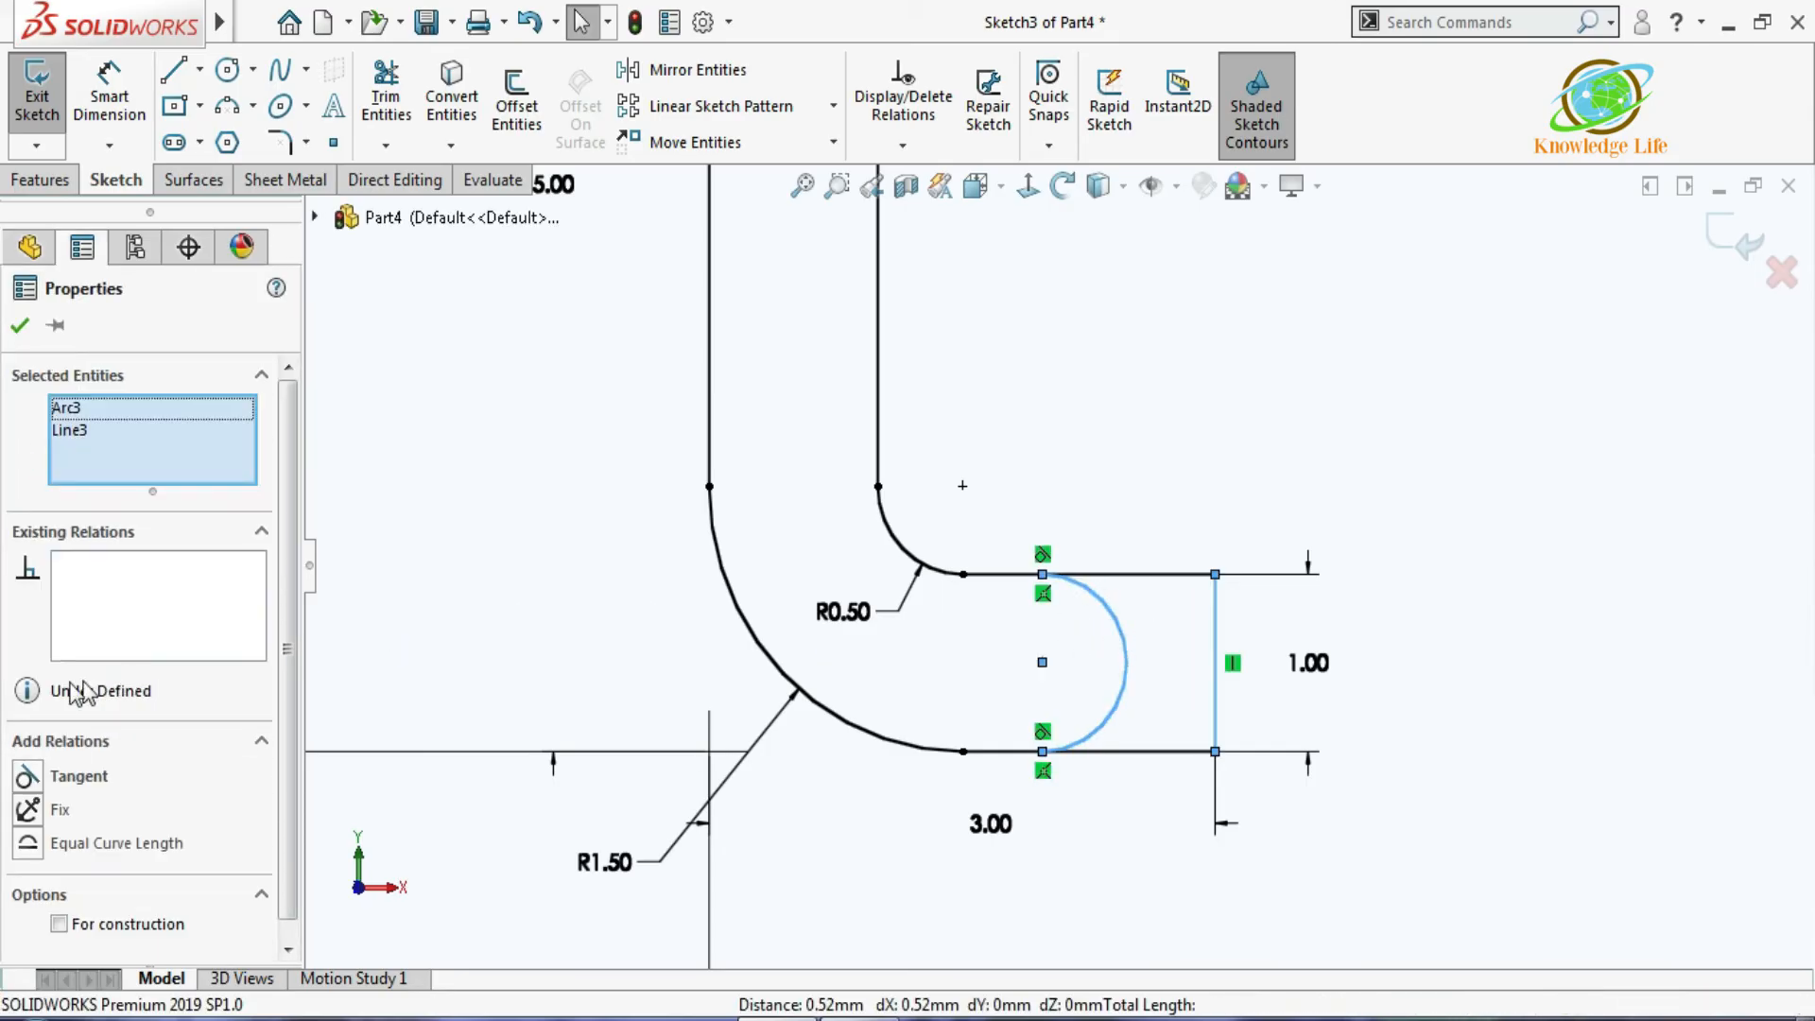
{"action": "left_click", "coordinate": [28, 776]}
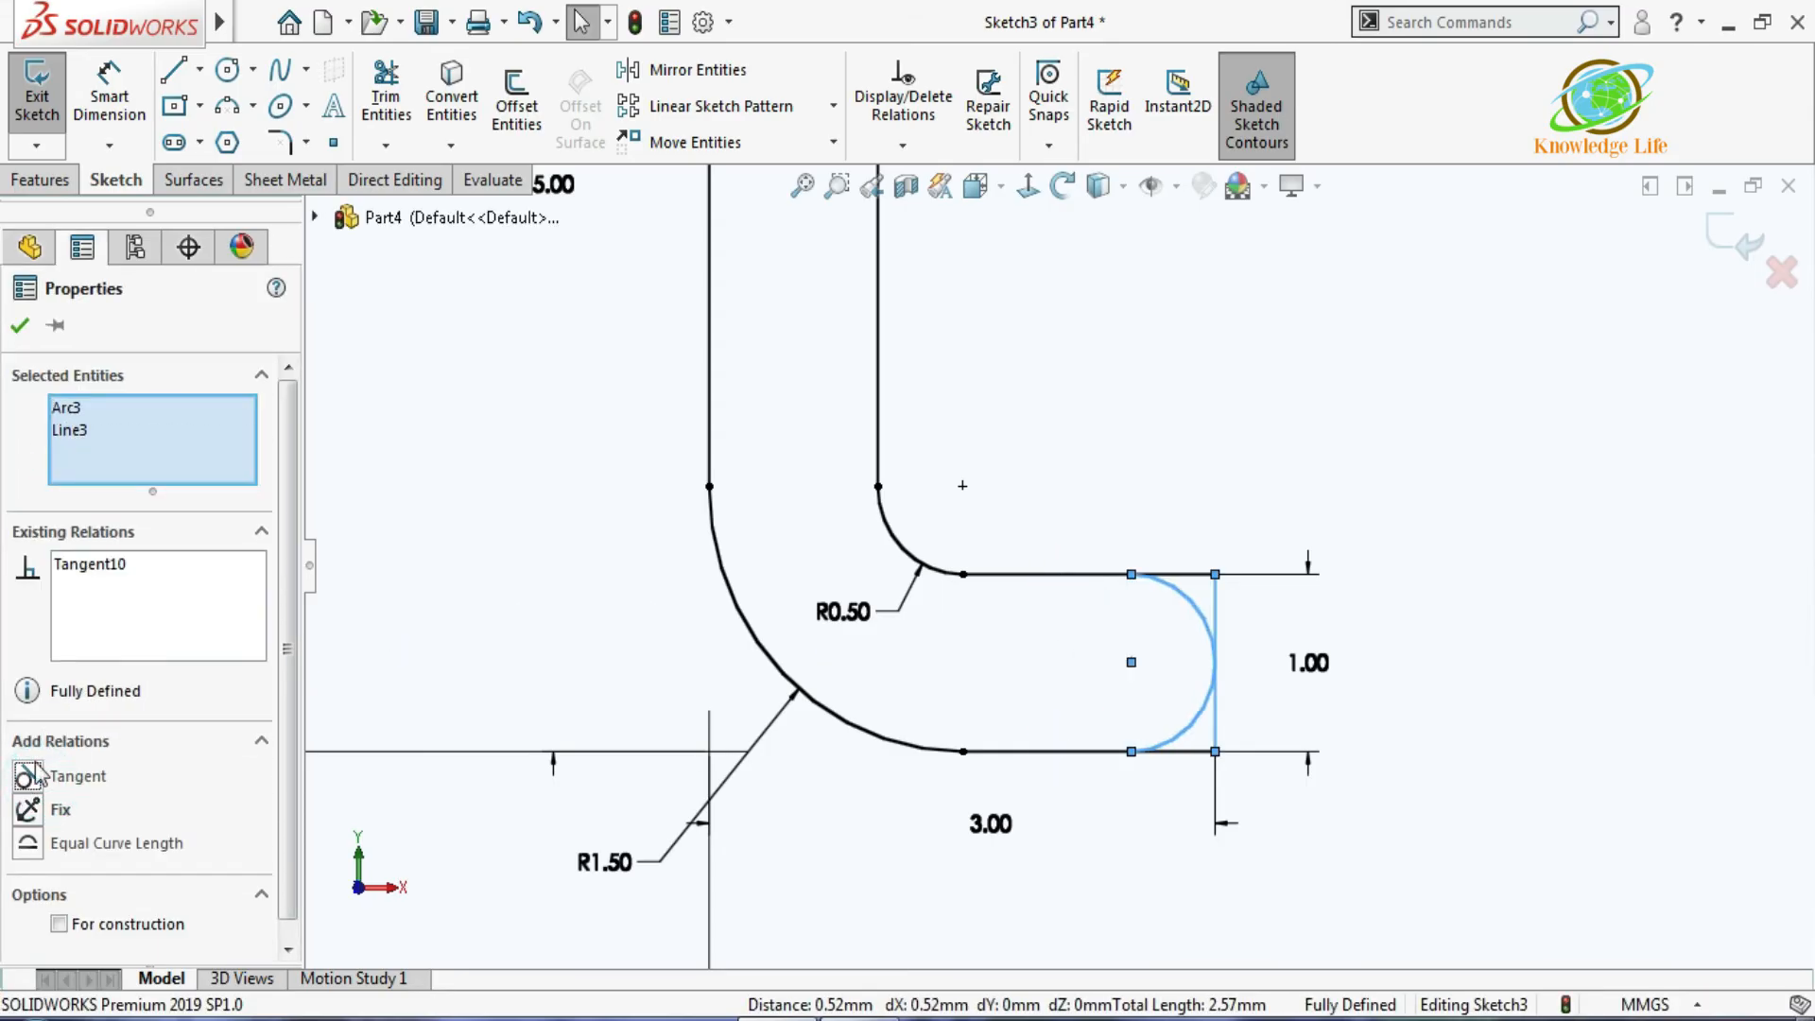
{"action": "left_click", "coordinate": [23, 325]}
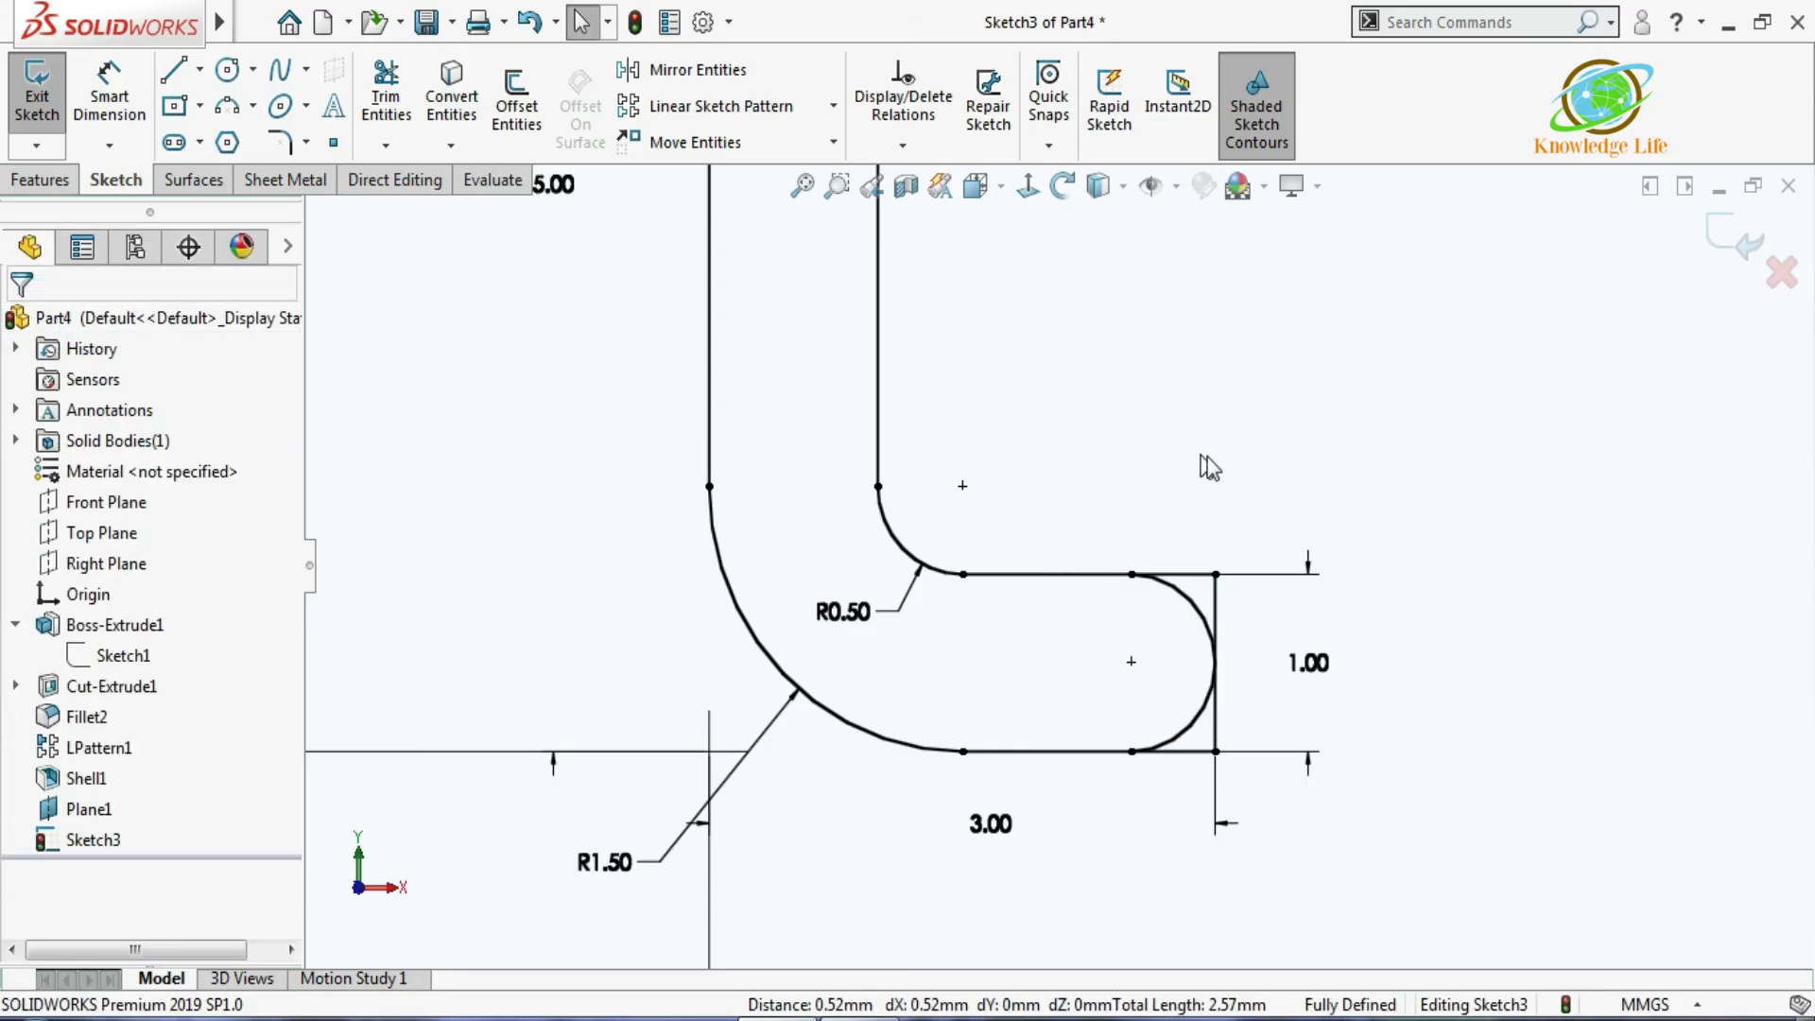
Power-trim the foot's square-corner segments outside the tangent arc, keeping them as construction geometry, and finish the L-profile sketch.
{"action": "left_click", "coordinate": [386, 144]}
{"action": "left_click", "coordinate": [439, 182]}
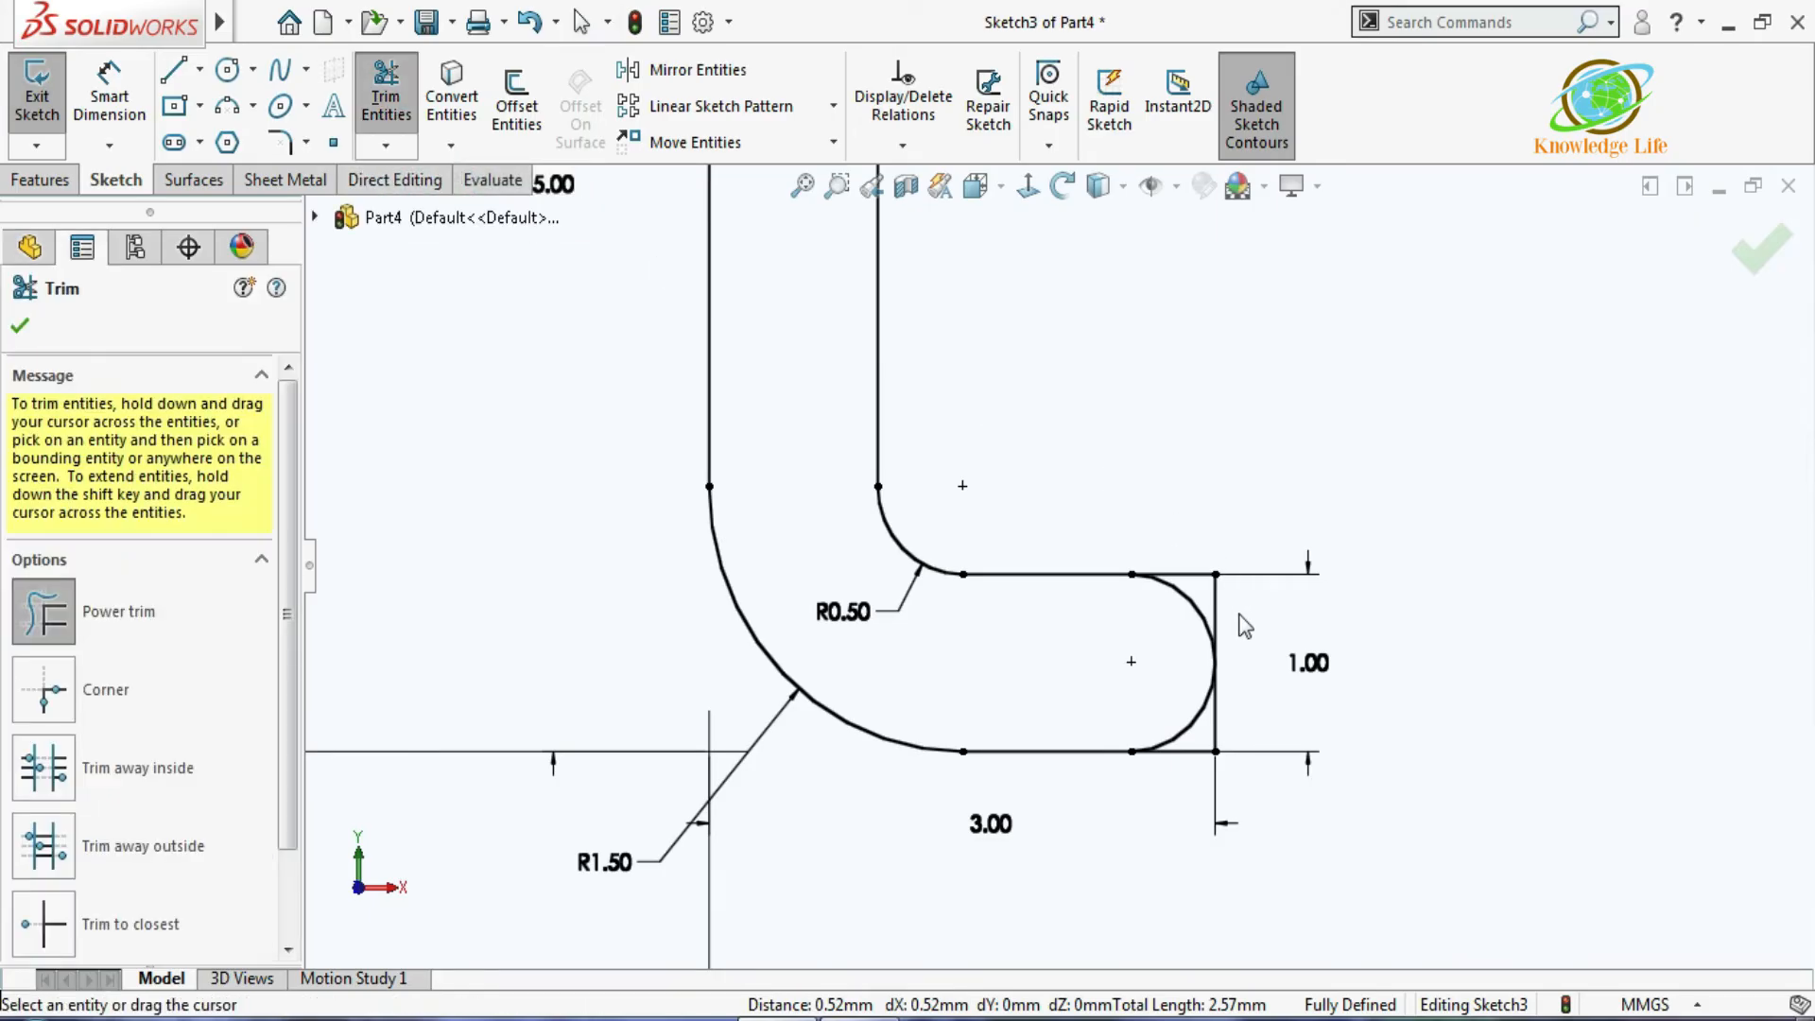
{"action": "scroll", "coordinate": [1244, 620], "scroll_direction": "down", "scroll_amount": 2}
{"action": "scroll", "coordinate": [284, 628], "scroll_direction": "down", "scroll_amount": 2}
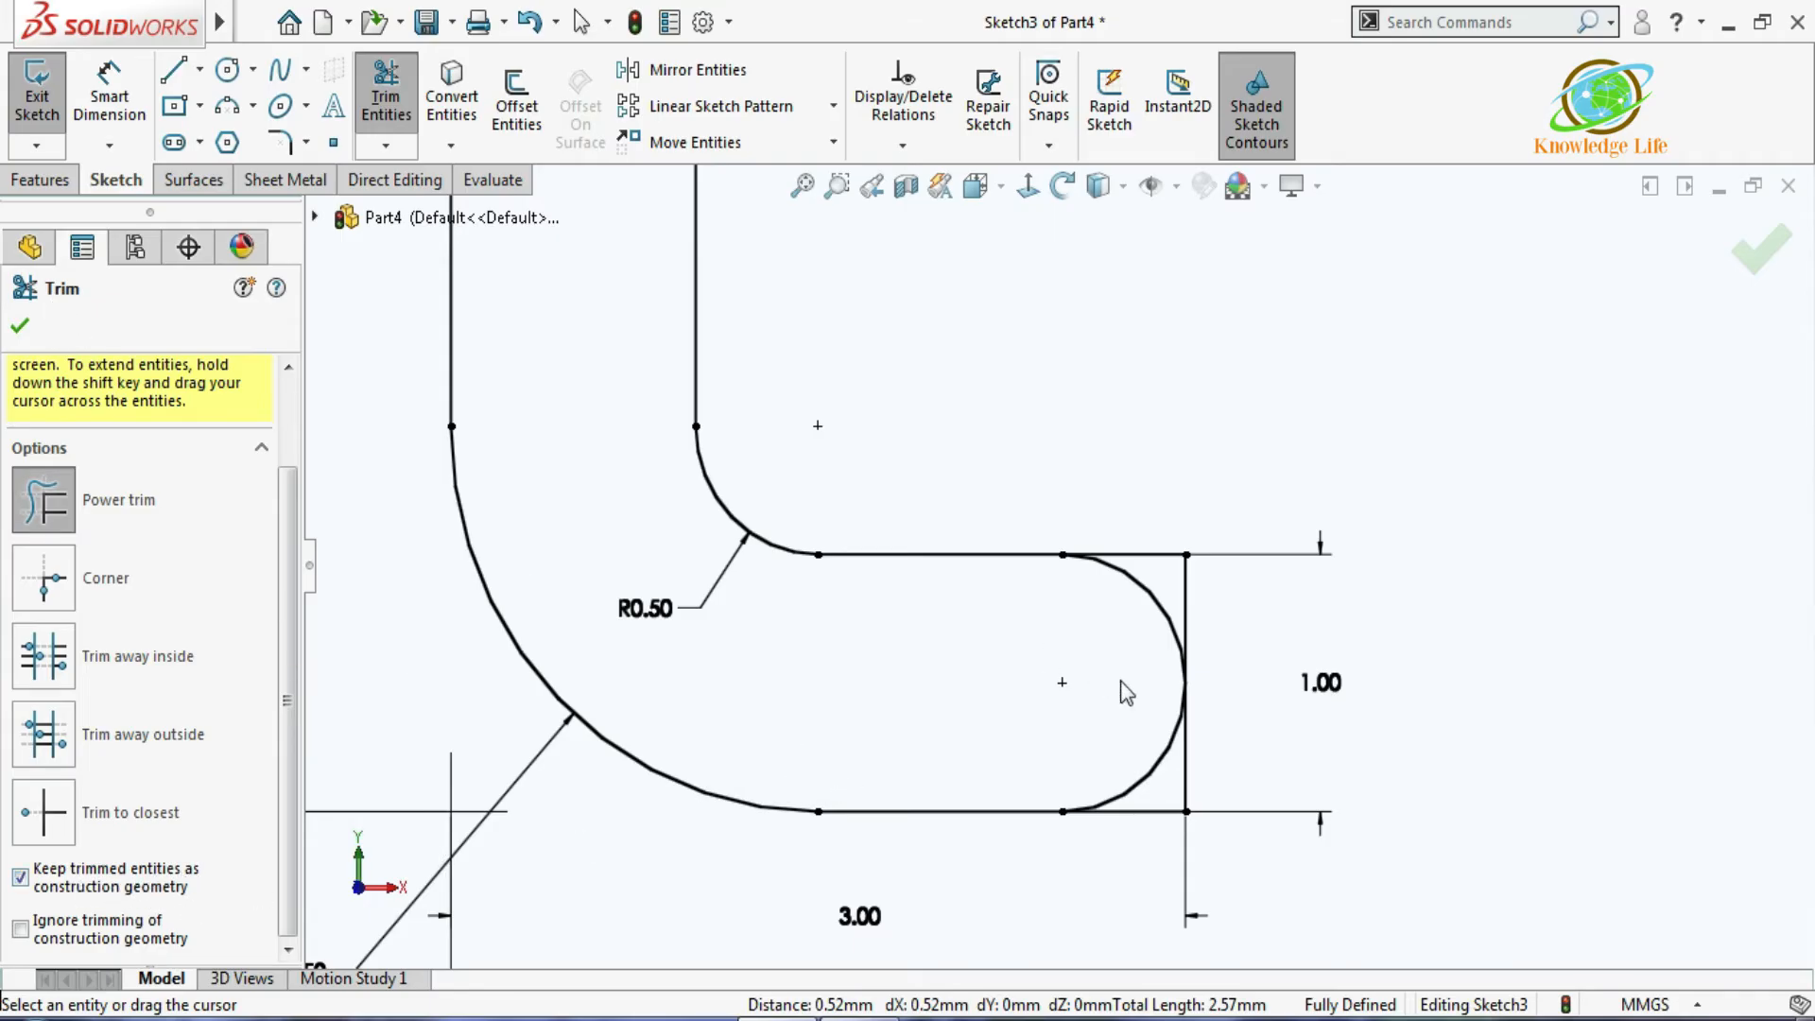
{"action": "scroll", "coordinate": [1196, 607], "scroll_direction": "down", "scroll_amount": 2}
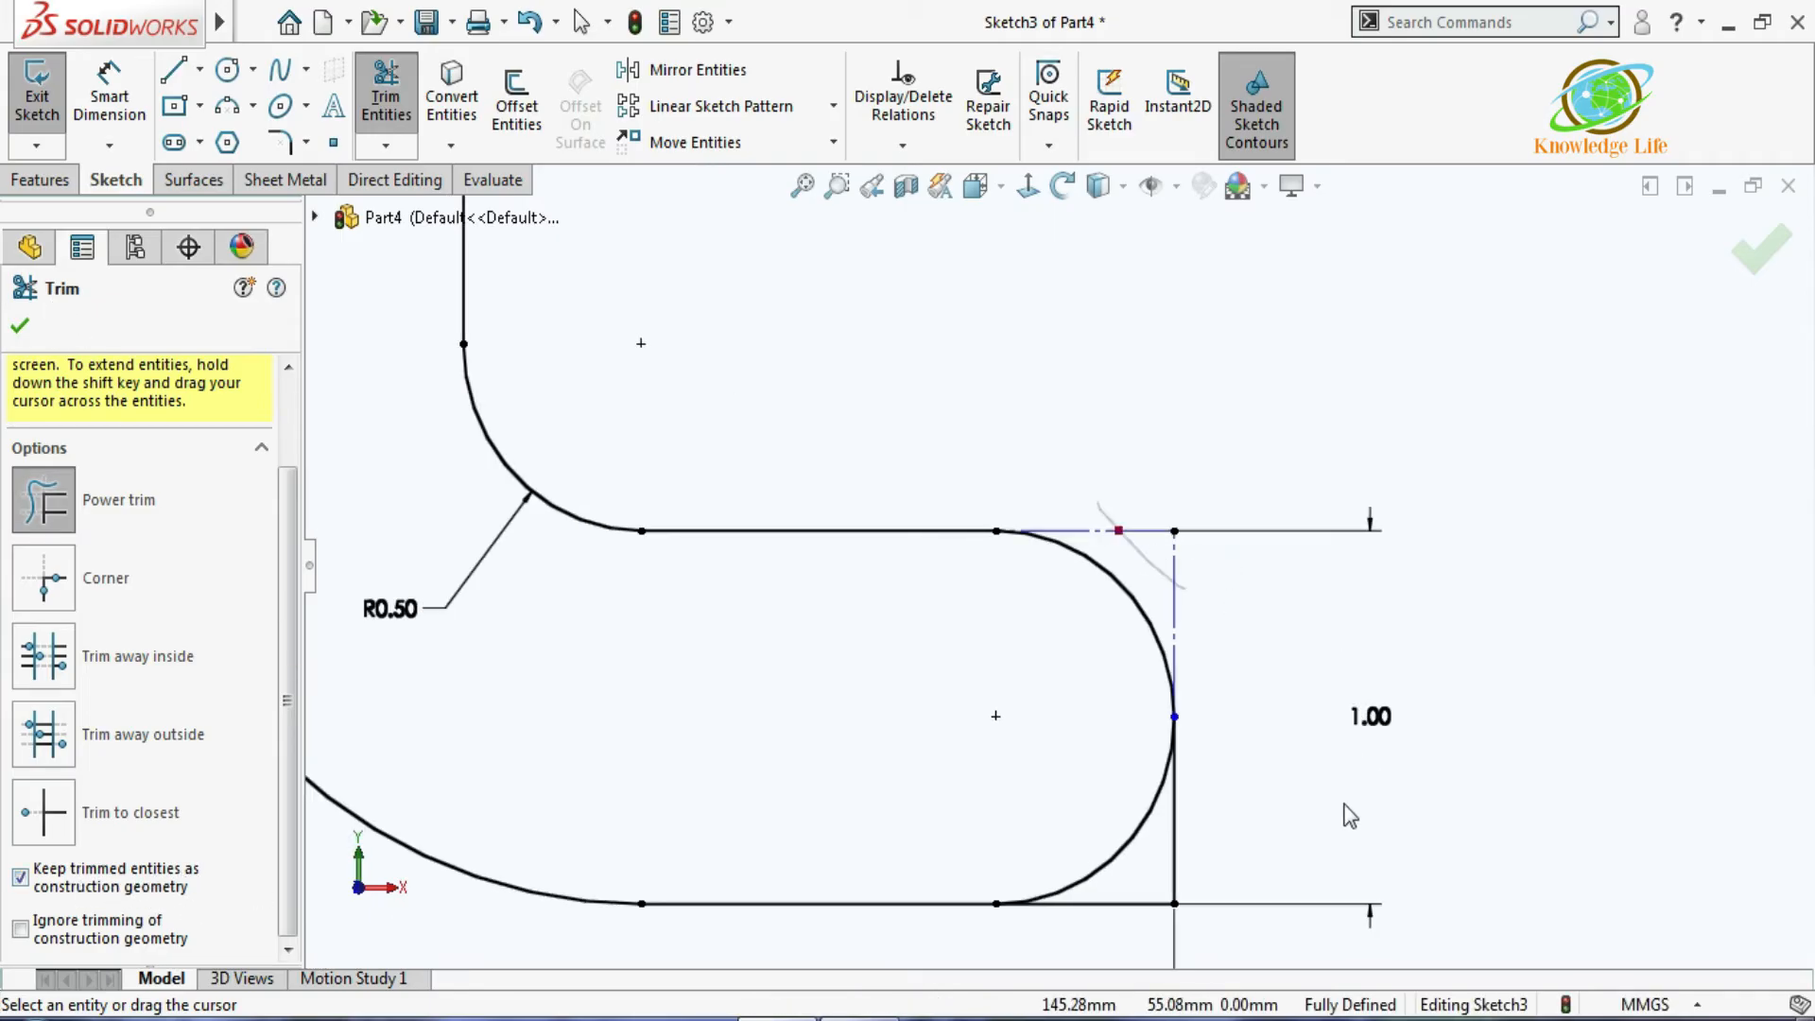
{"action": "left_click_drag", "start_coordinate": [1178, 917], "coordinate": [1381, 656]}
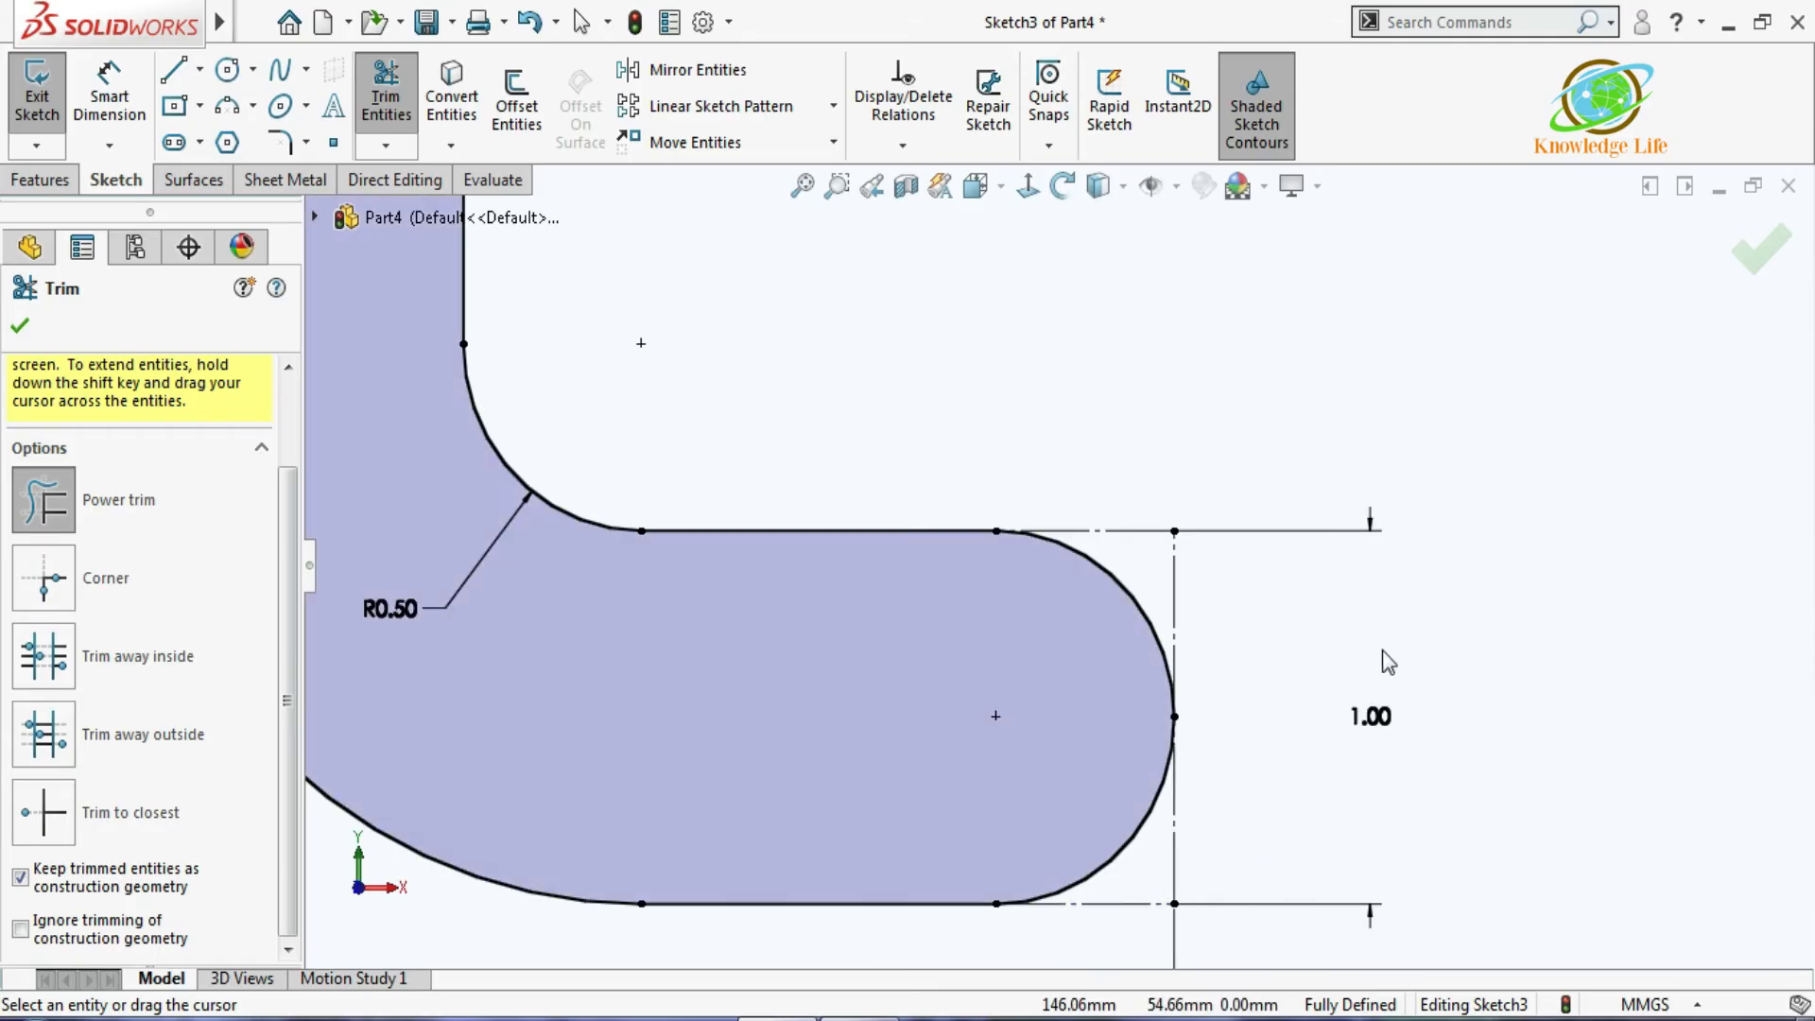
{"action": "scroll", "coordinate": [1381, 643], "scroll_direction": "up", "scroll_amount": 3}
{"action": "scroll", "coordinate": [1227, 616], "scroll_direction": "up", "scroll_amount": 3}
{"action": "scroll", "coordinate": [1143, 553], "scroll_direction": "up", "scroll_amount": 2}
{"action": "scroll", "coordinate": [1054, 337], "scroll_direction": "up", "scroll_amount": 1}
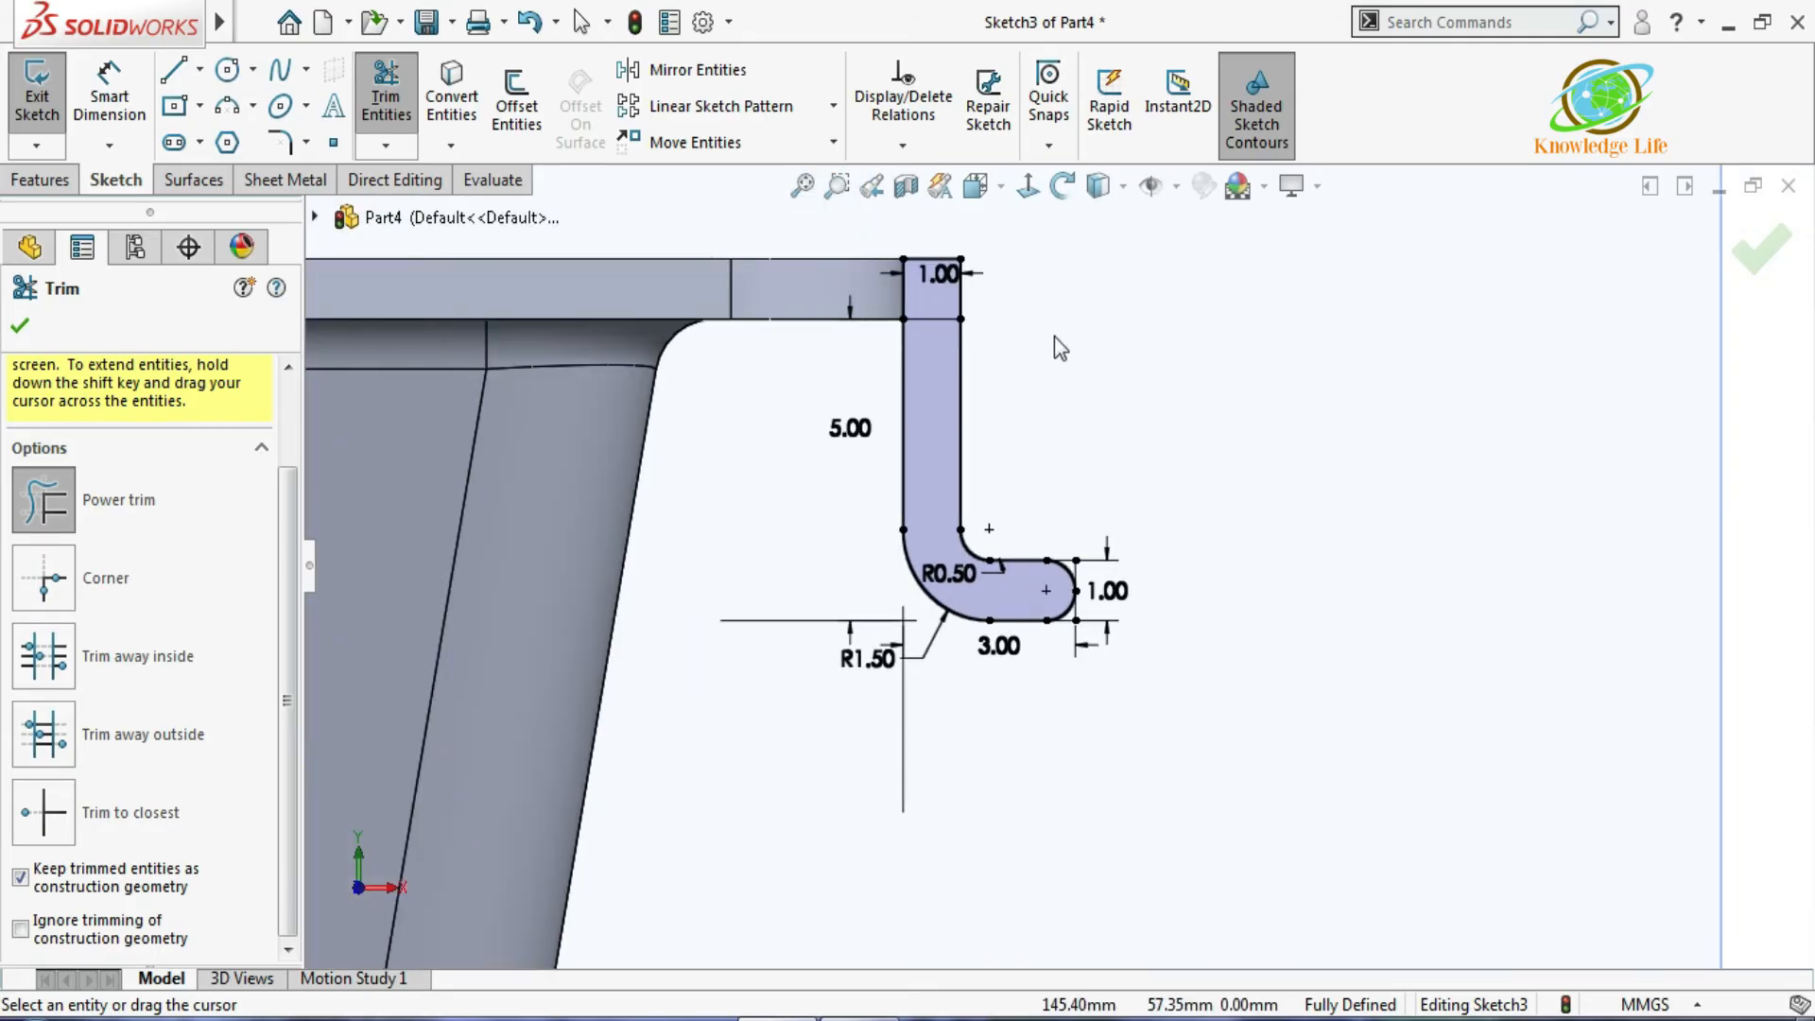
{"action": "left_click", "coordinate": [20, 327]}
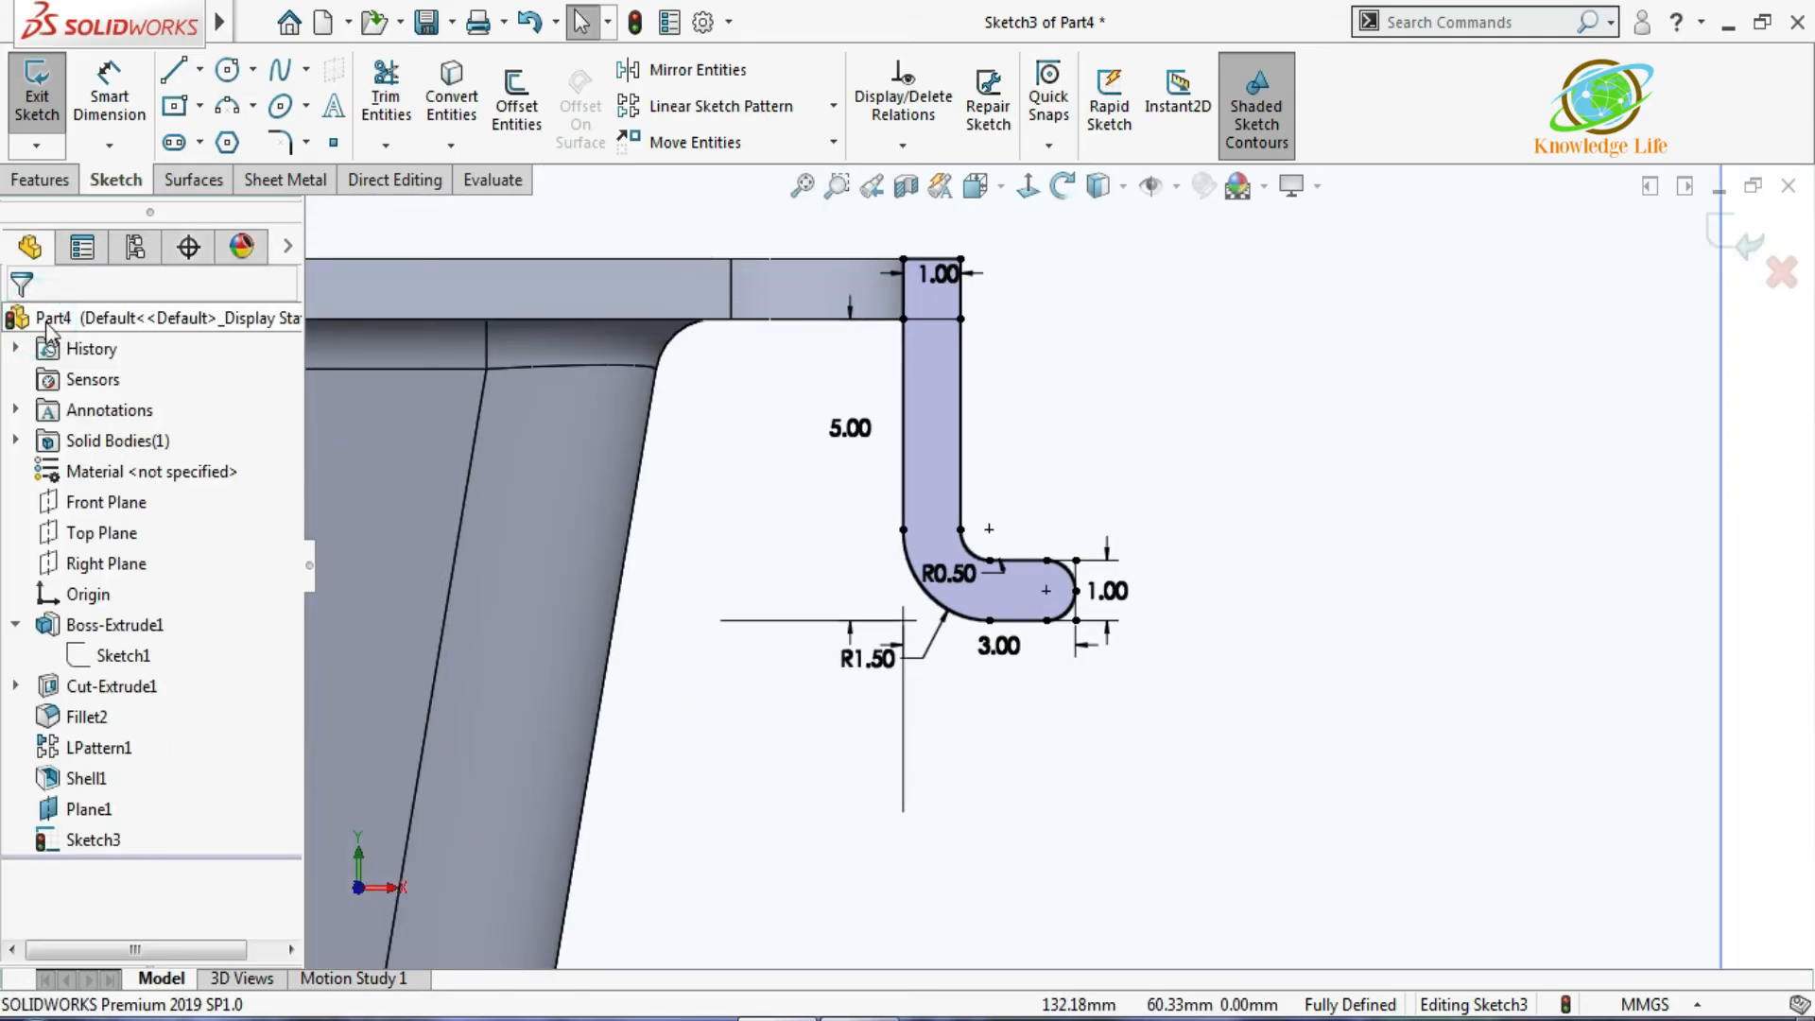
{"action": "left_click", "coordinate": [1745, 248]}
Start a swept boss from the L-profile sketch and group the rim's first short edge, long front edge and adjoining corner arcs as path.
{"action": "left_click", "coordinate": [40, 179]}
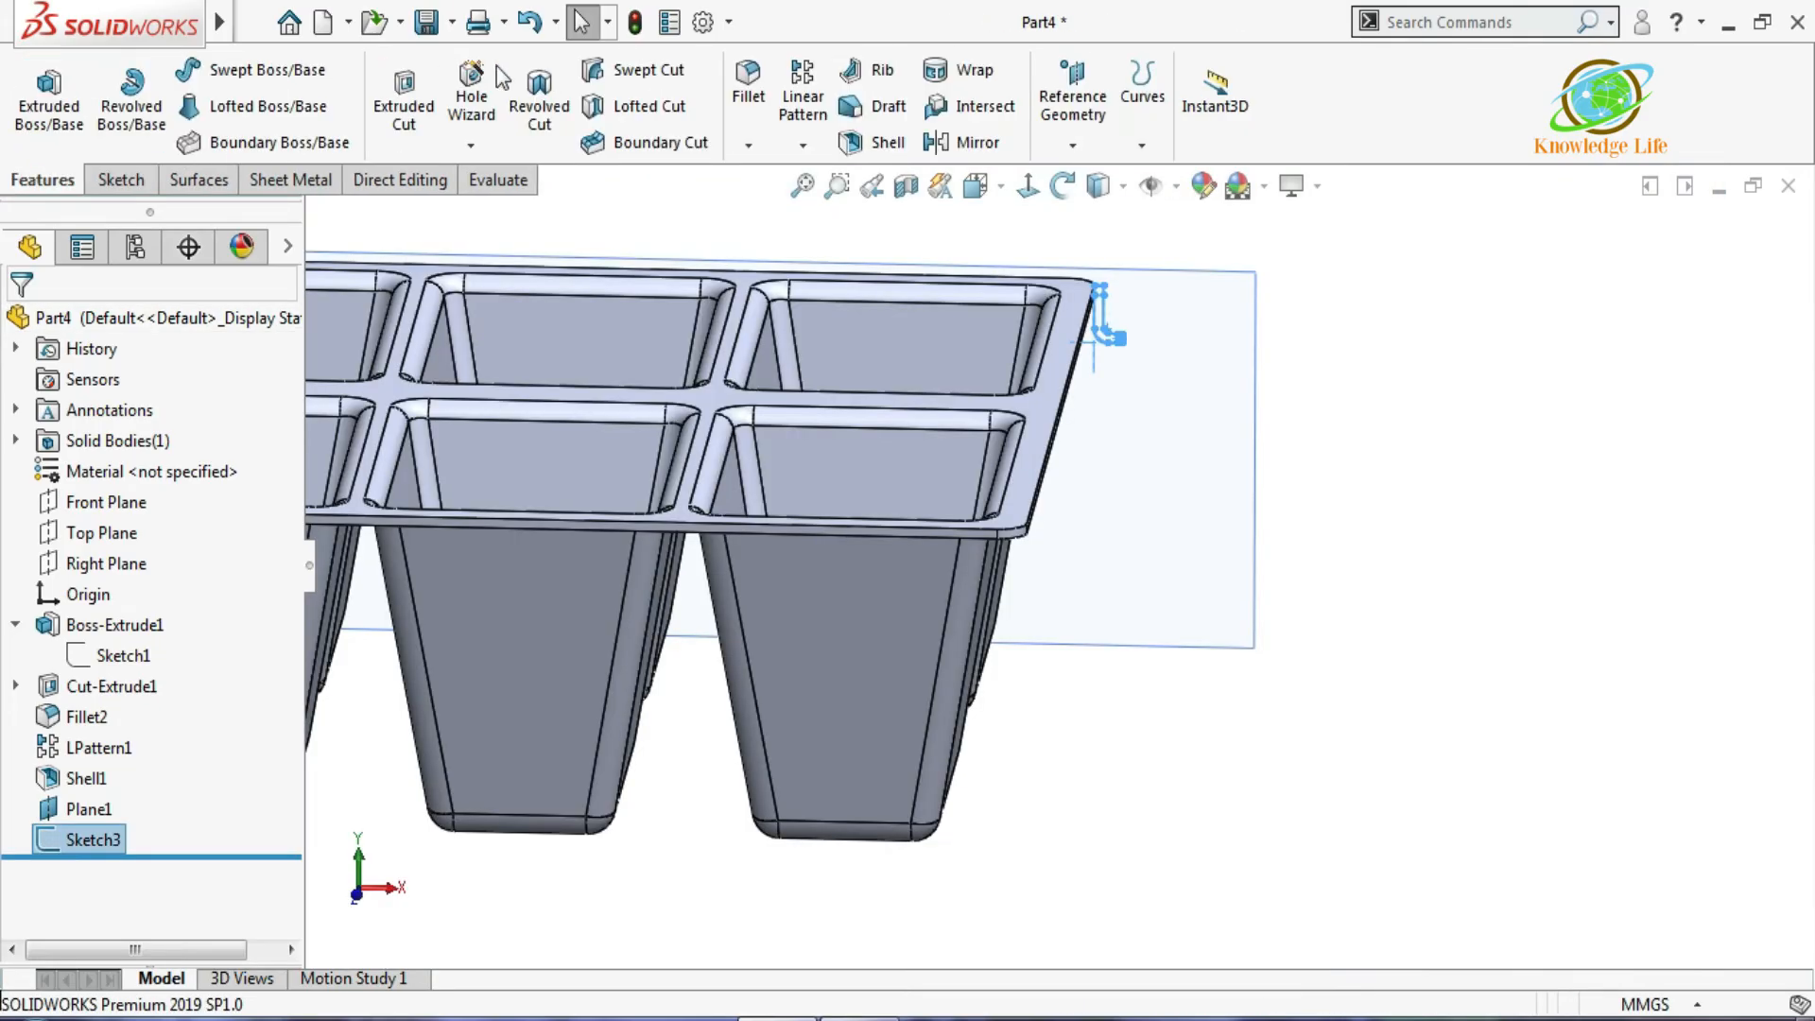
{"action": "left_click", "coordinate": [280, 83]}
{"action": "scroll", "coordinate": [1097, 312], "scroll_direction": "down", "scroll_amount": 10}
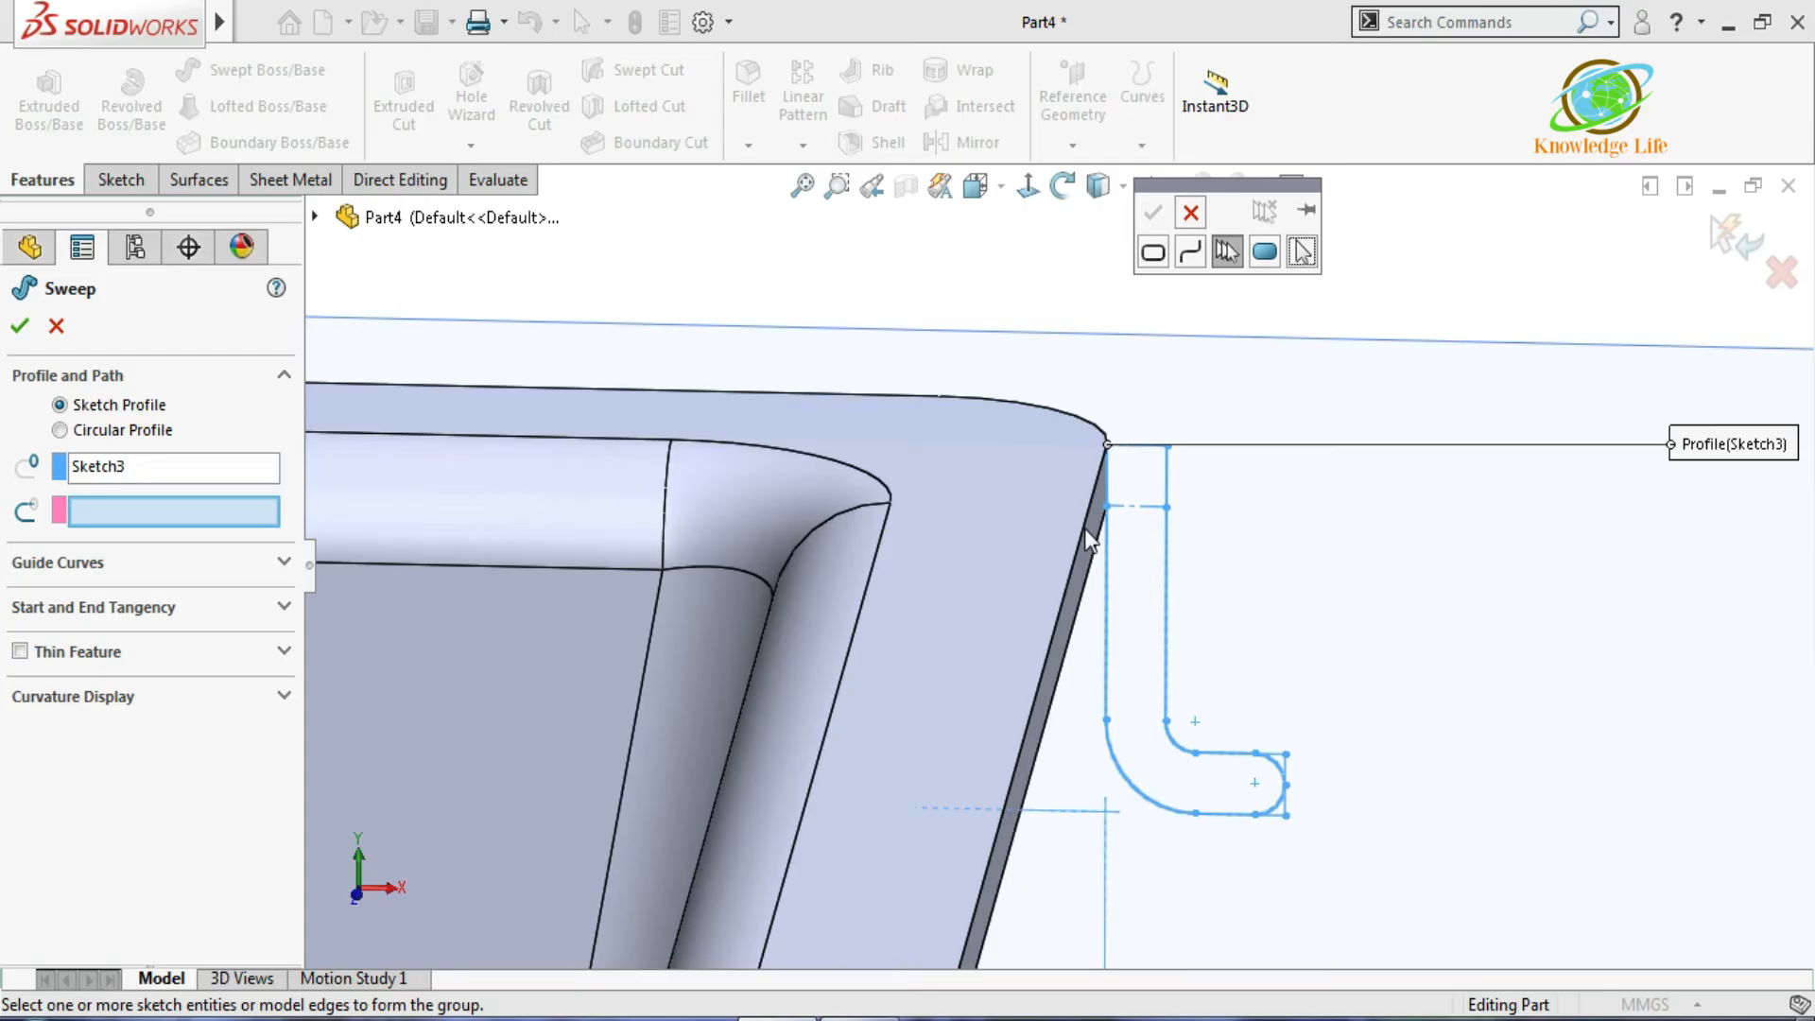
{"action": "left_click", "coordinate": [1087, 541]}
{"action": "scroll", "coordinate": [1098, 545], "scroll_direction": "up", "scroll_amount": 5}
{"action": "left_click", "coordinate": [931, 770]}
{"action": "scroll", "coordinate": [1205, 614], "scroll_direction": "up", "scroll_amount": 10}
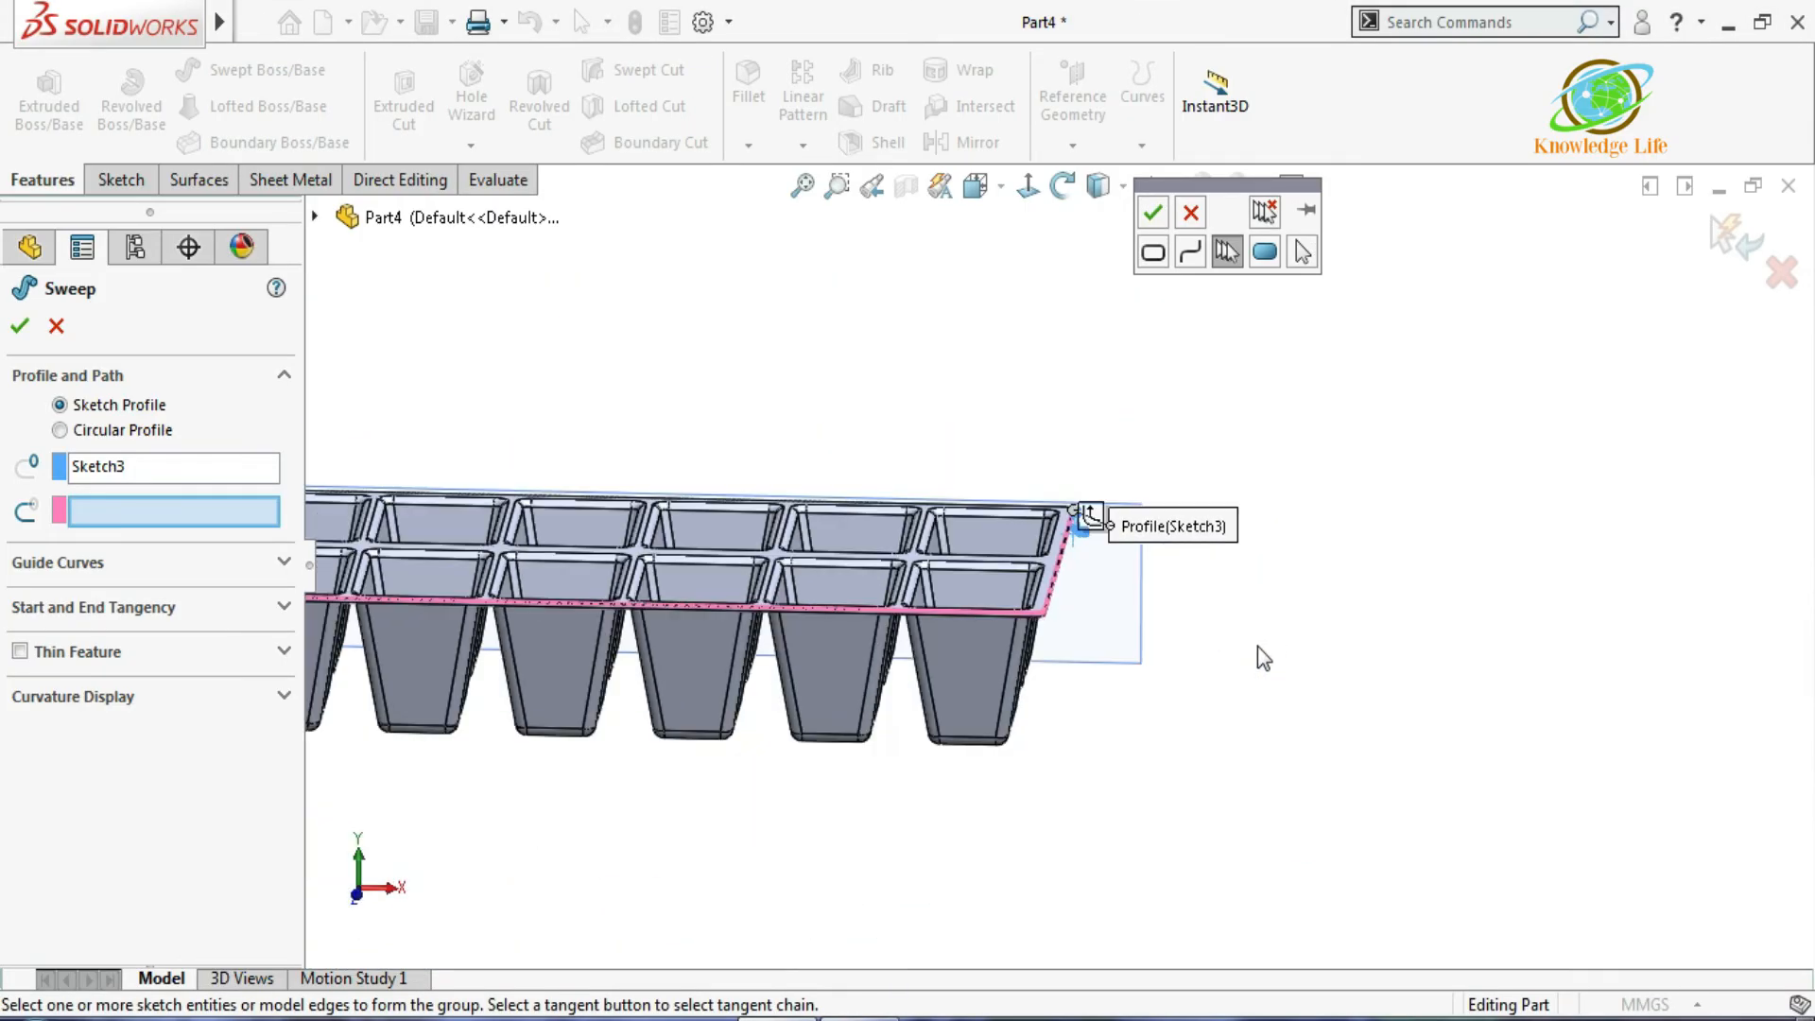
{"action": "scroll", "coordinate": [503, 573], "scroll_direction": "down", "scroll_amount": 10}
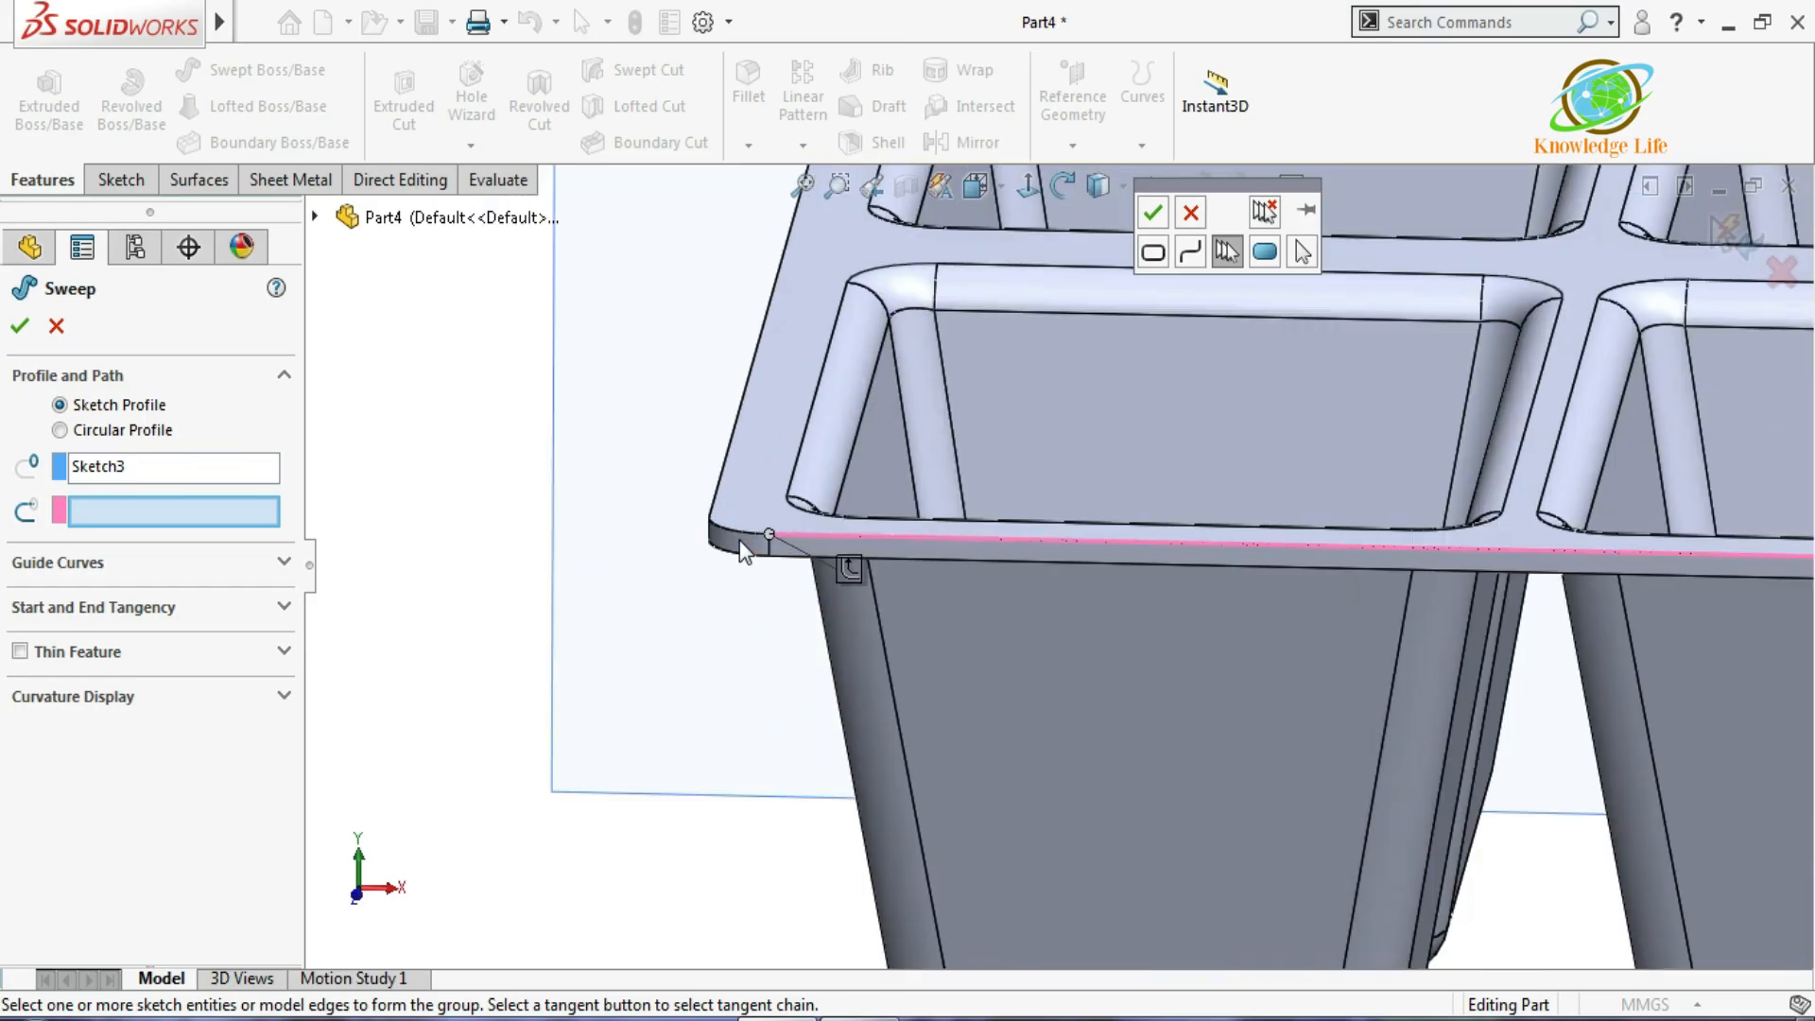
{"action": "left_click", "coordinate": [736, 521]}
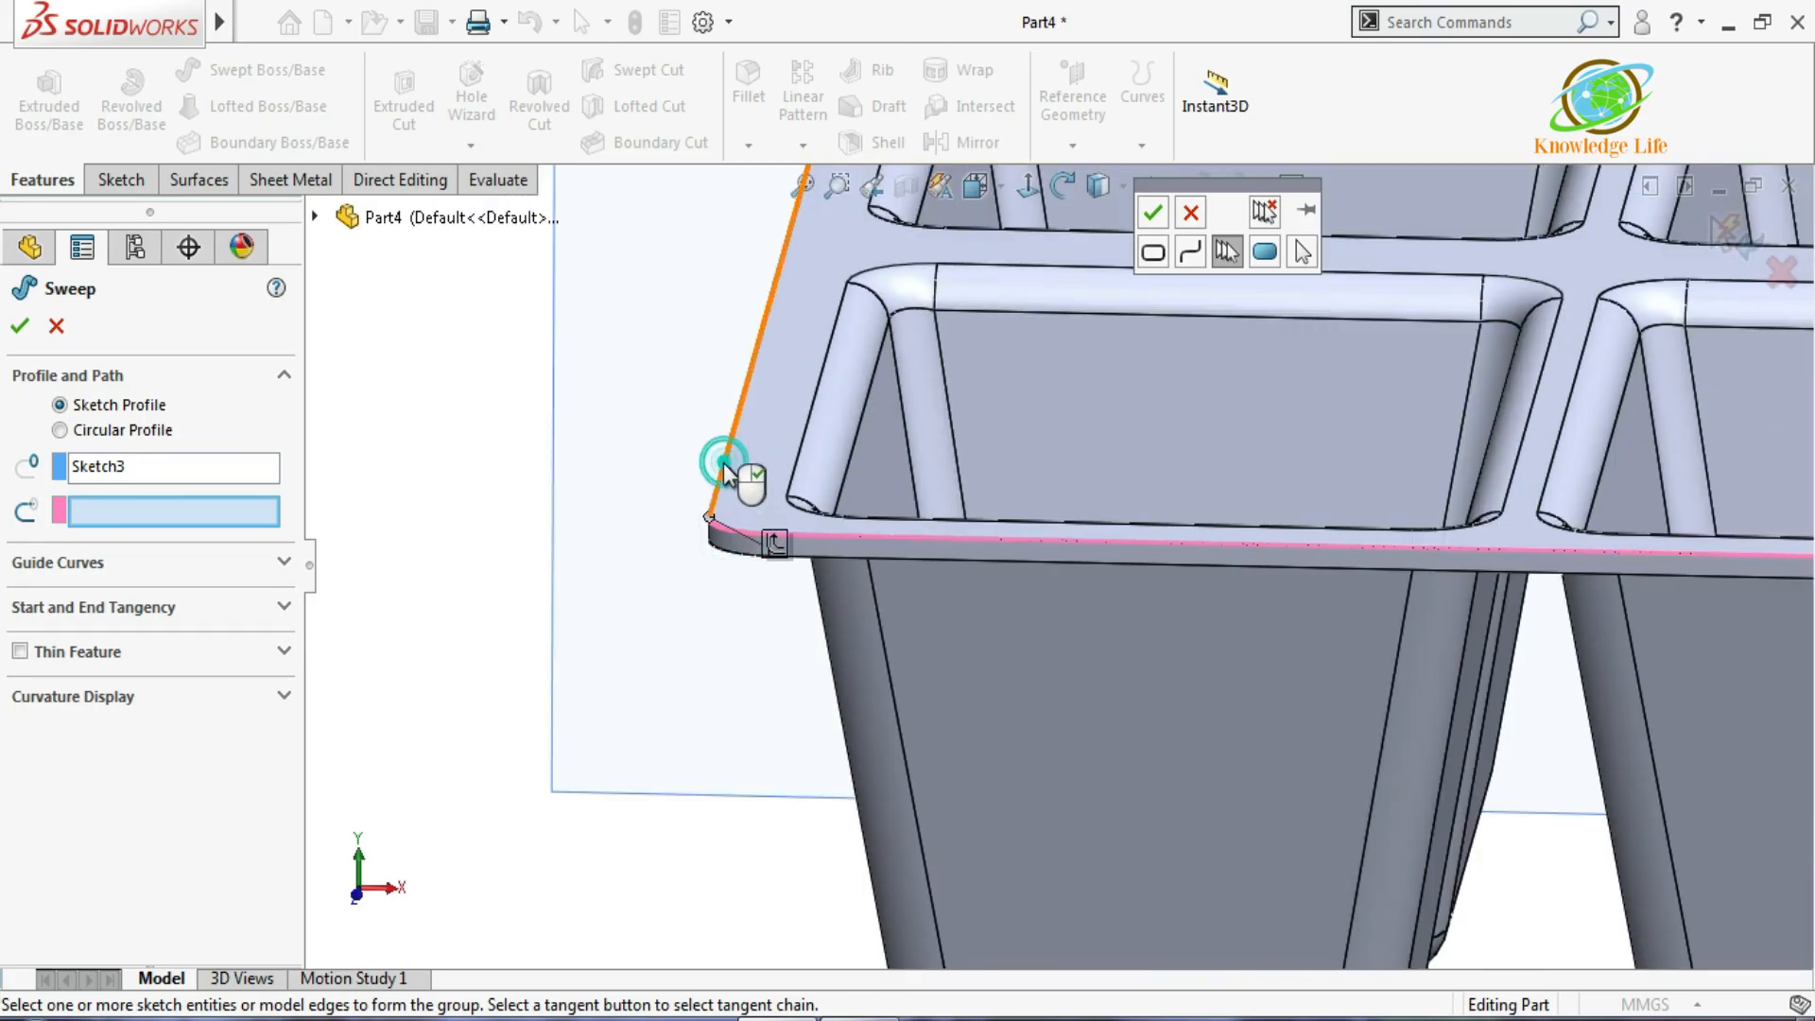
Add the opposite short rim edge, its rear corner arc and the long rear edge to the sweep path group.
{"action": "scroll", "coordinate": [690, 614], "scroll_direction": "up", "scroll_amount": 6}
{"action": "middle_click_drag", "start_coordinate": [1163, 440], "coordinate": [1193, 537]}
{"action": "scroll", "coordinate": [1080, 527], "scroll_direction": "down", "scroll_amount": 9}
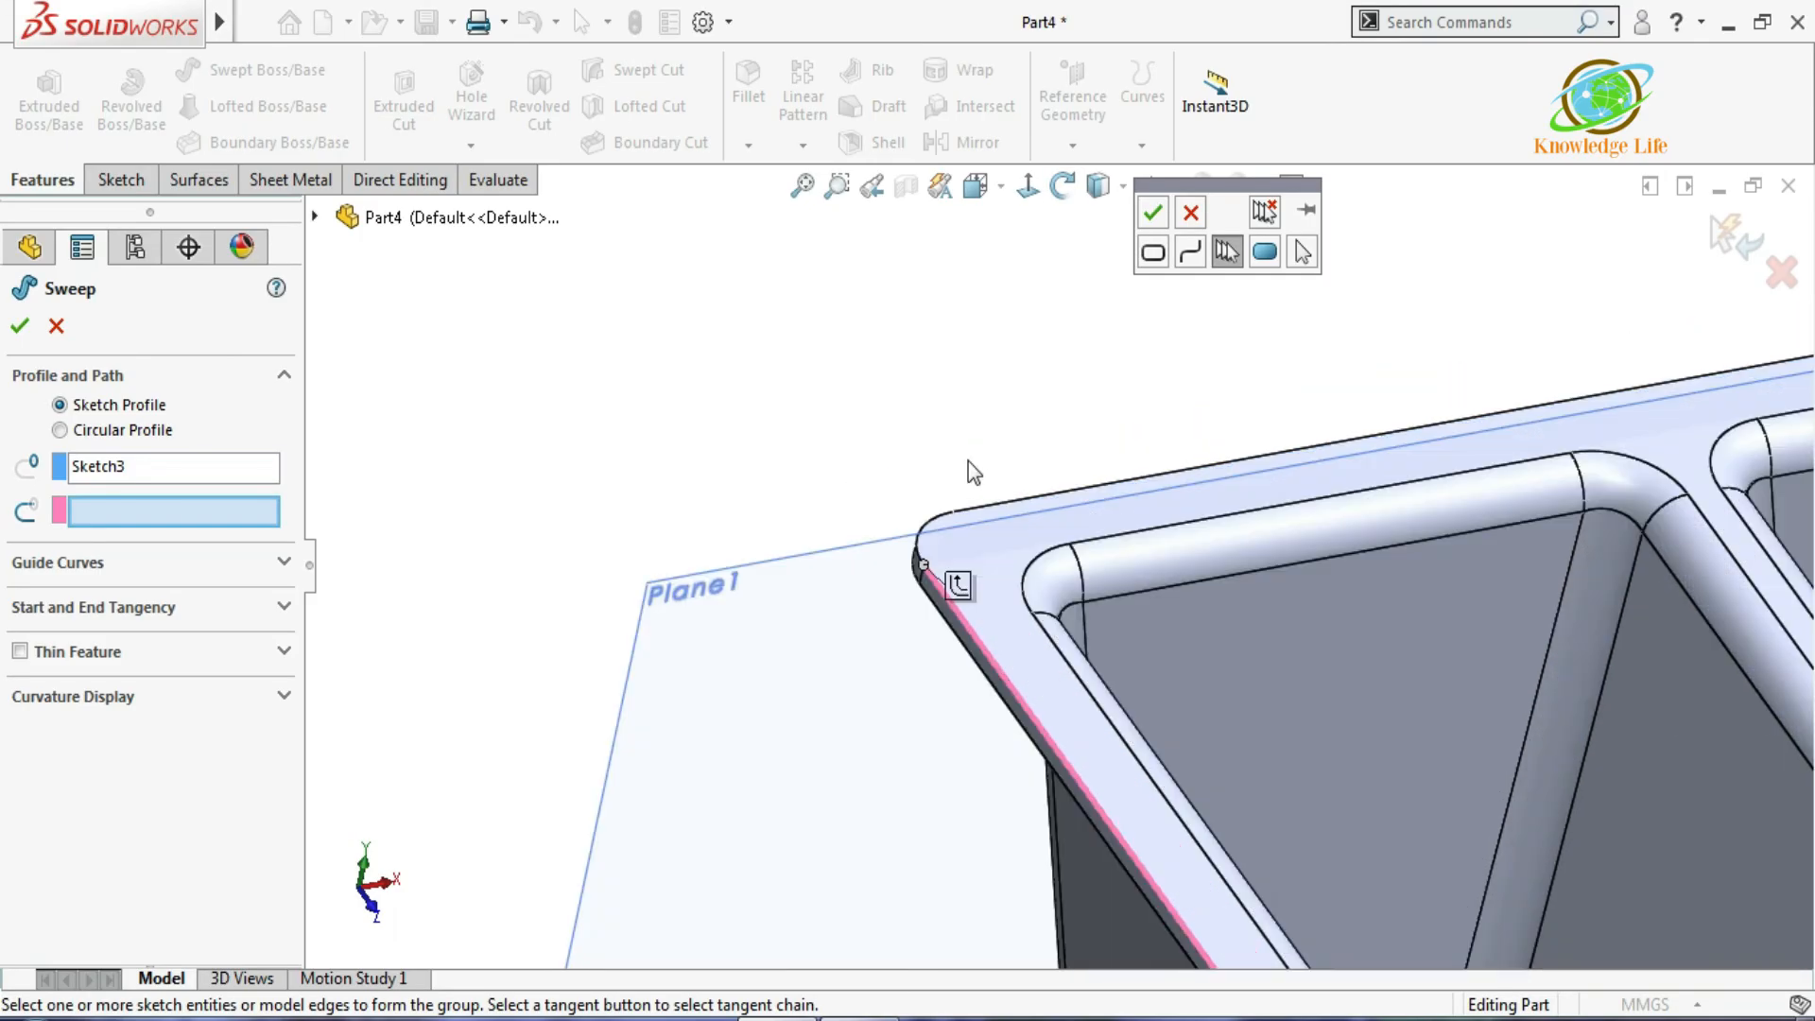
{"action": "scroll", "coordinate": [968, 461], "scroll_direction": "down", "scroll_amount": 4}
{"action": "left_click", "coordinate": [937, 630]}
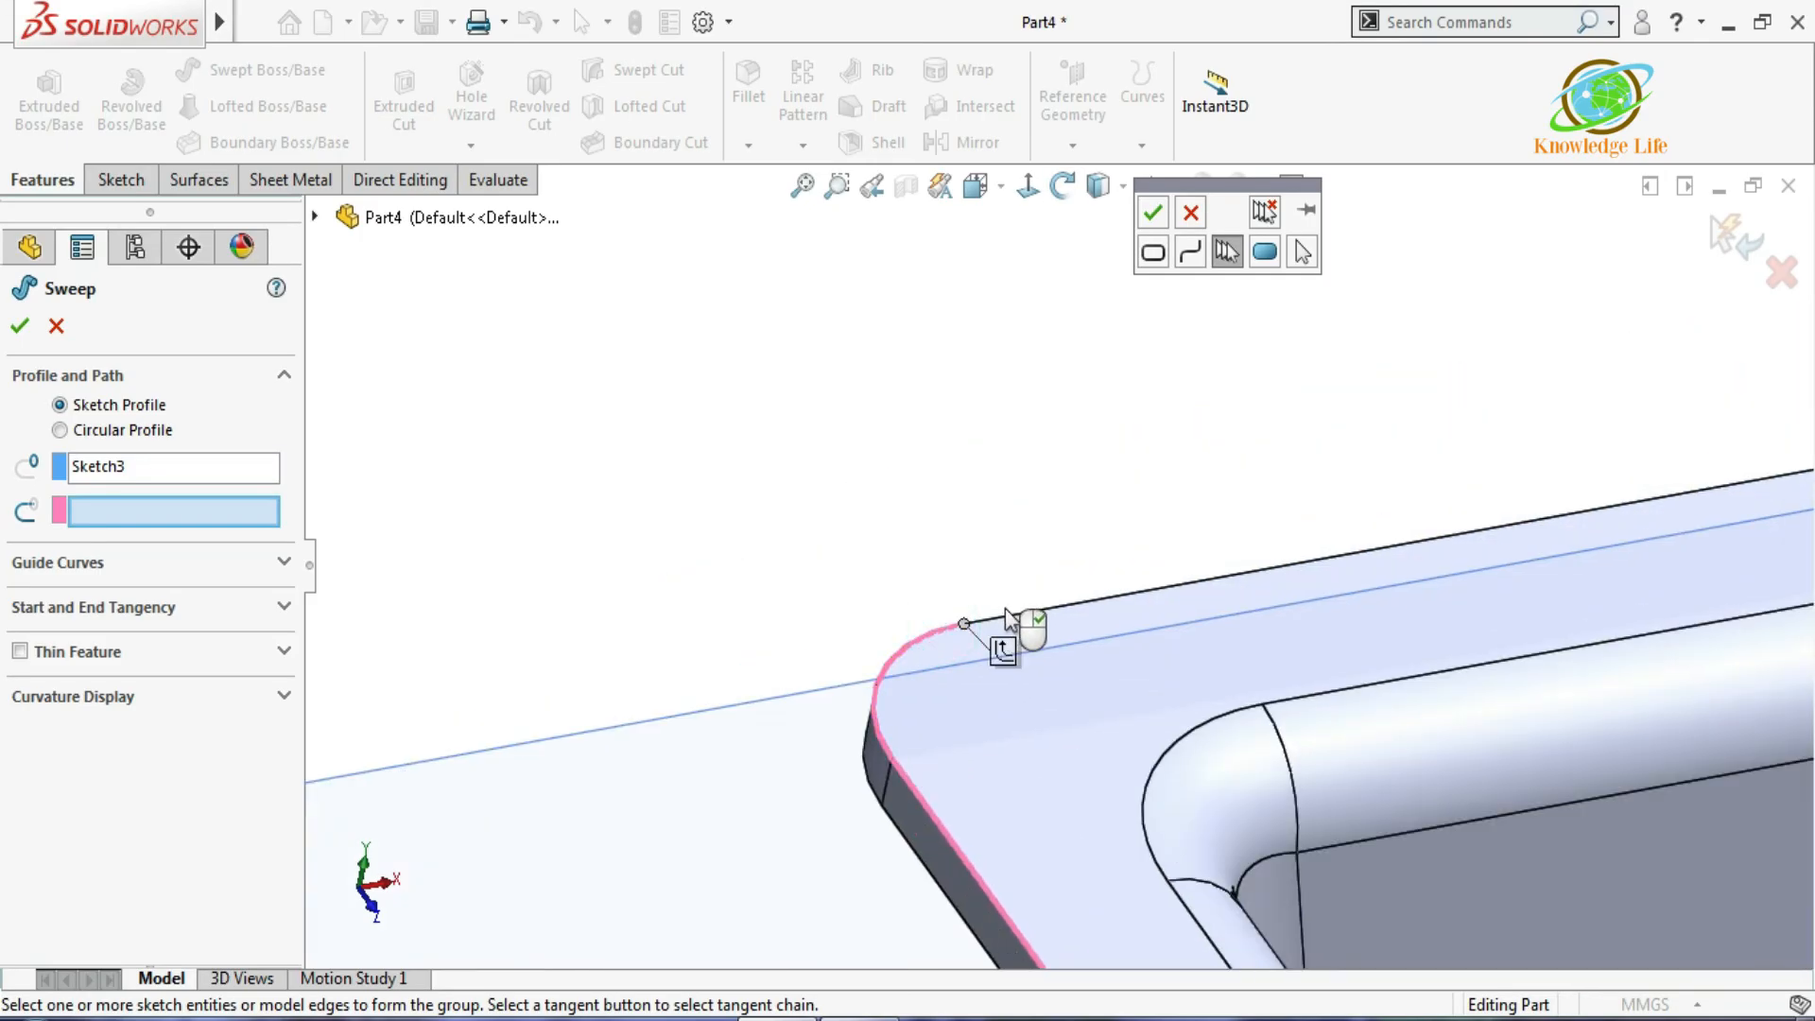
{"action": "left_click", "coordinate": [1004, 614]}
{"action": "scroll", "coordinate": [1029, 550], "scroll_direction": "up", "scroll_amount": 10}
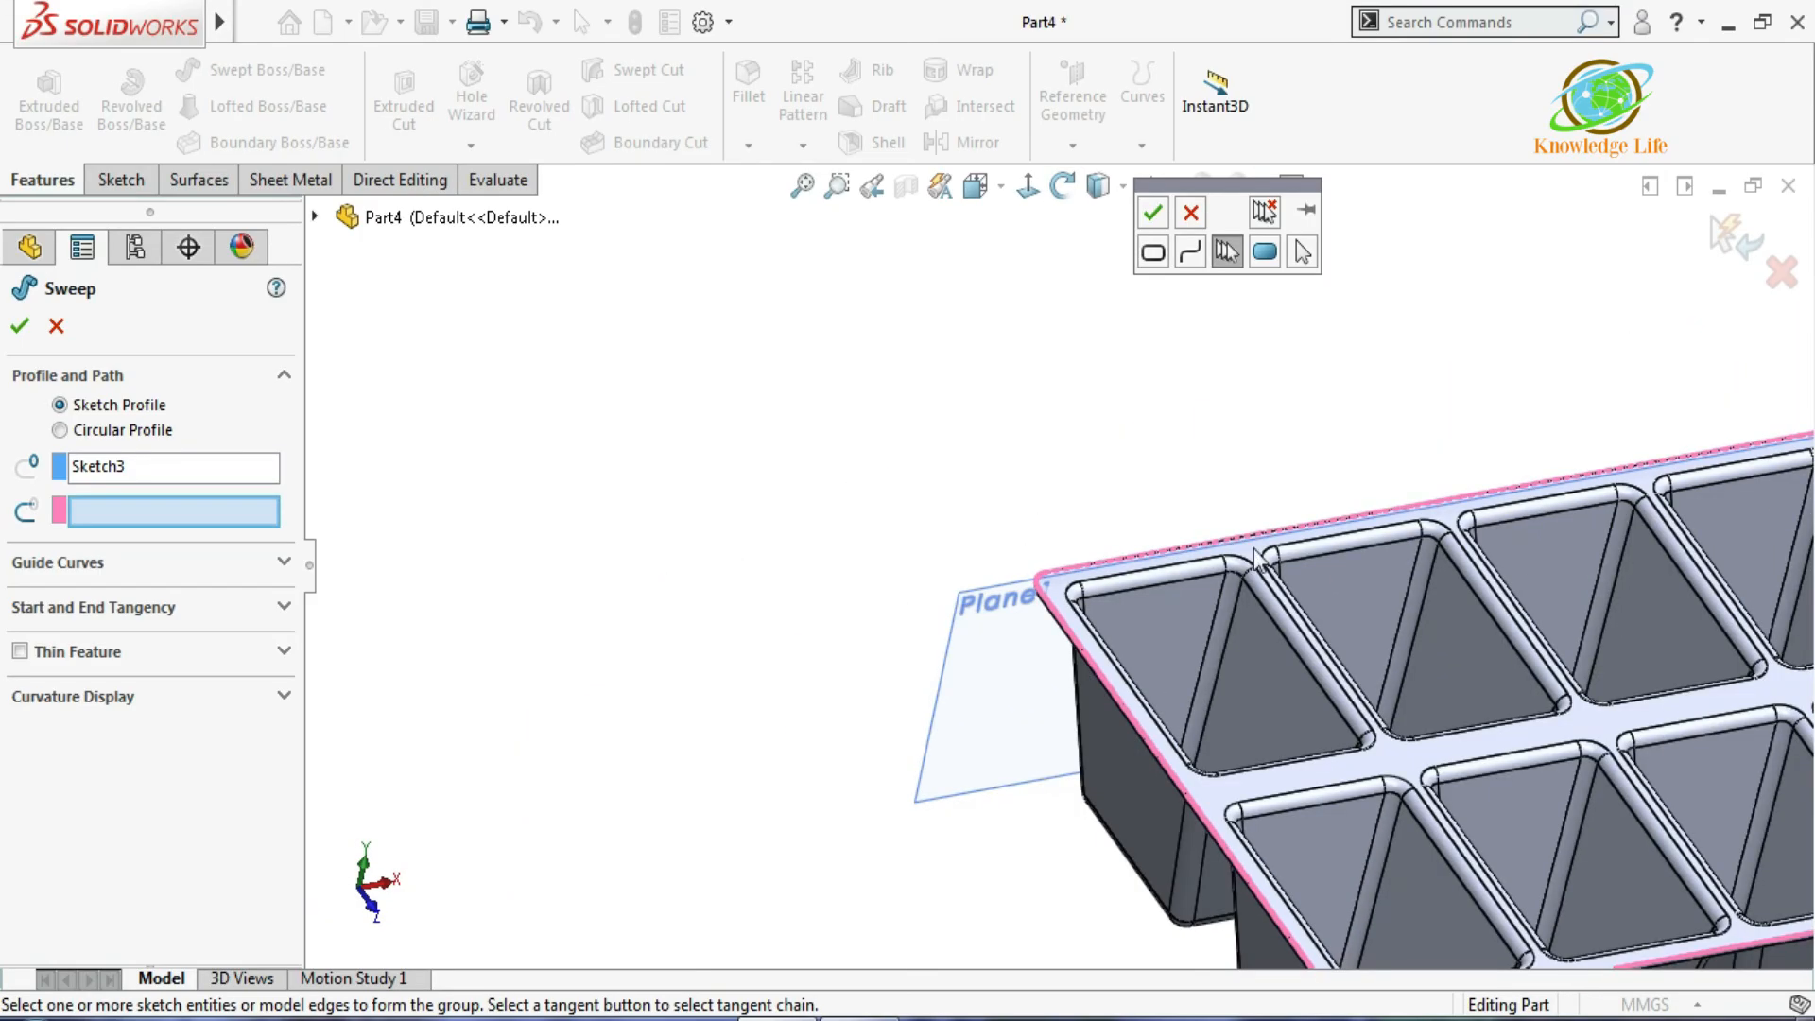
Close the path loop with the corner arc beside the L-profile and create the swept lip around the rim.
{"action": "scroll", "coordinate": [1550, 477], "scroll_direction": "up", "scroll_amount": 1}
{"action": "scroll", "coordinate": [1361, 502], "scroll_direction": "down", "scroll_amount": 10}
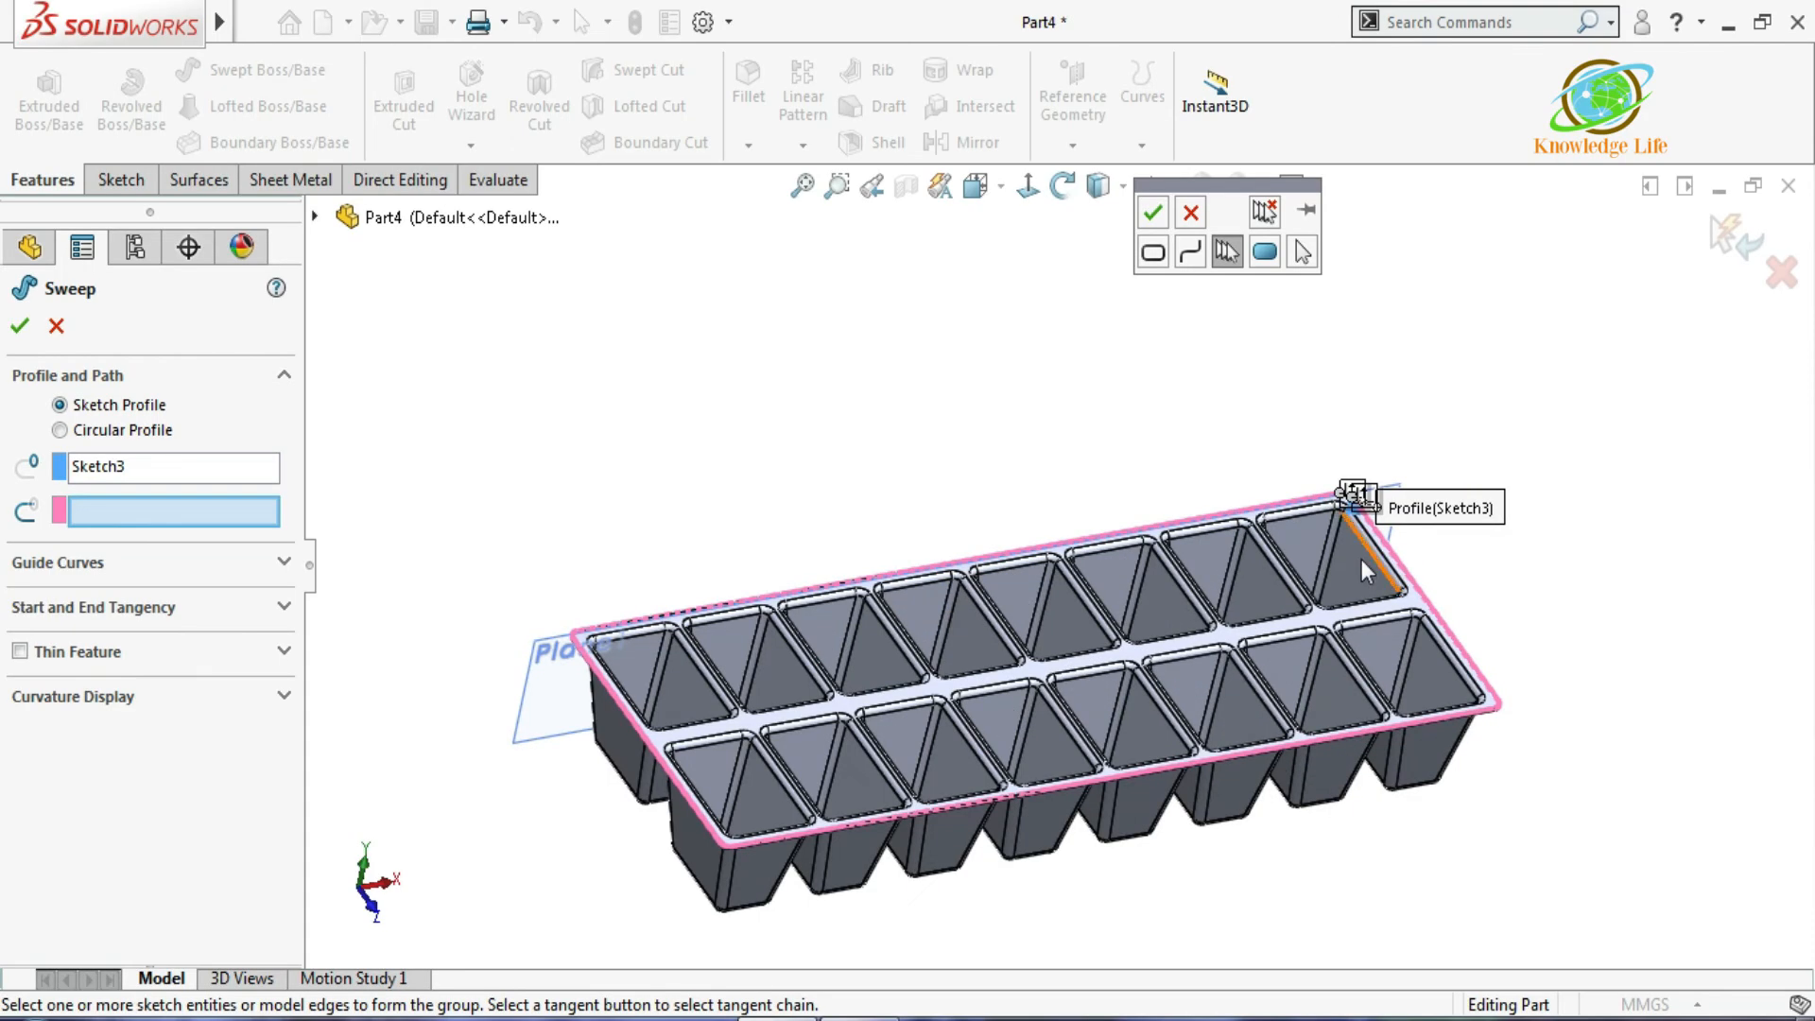
{"action": "scroll", "coordinate": [1211, 444], "scroll_direction": "down", "scroll_amount": 5}
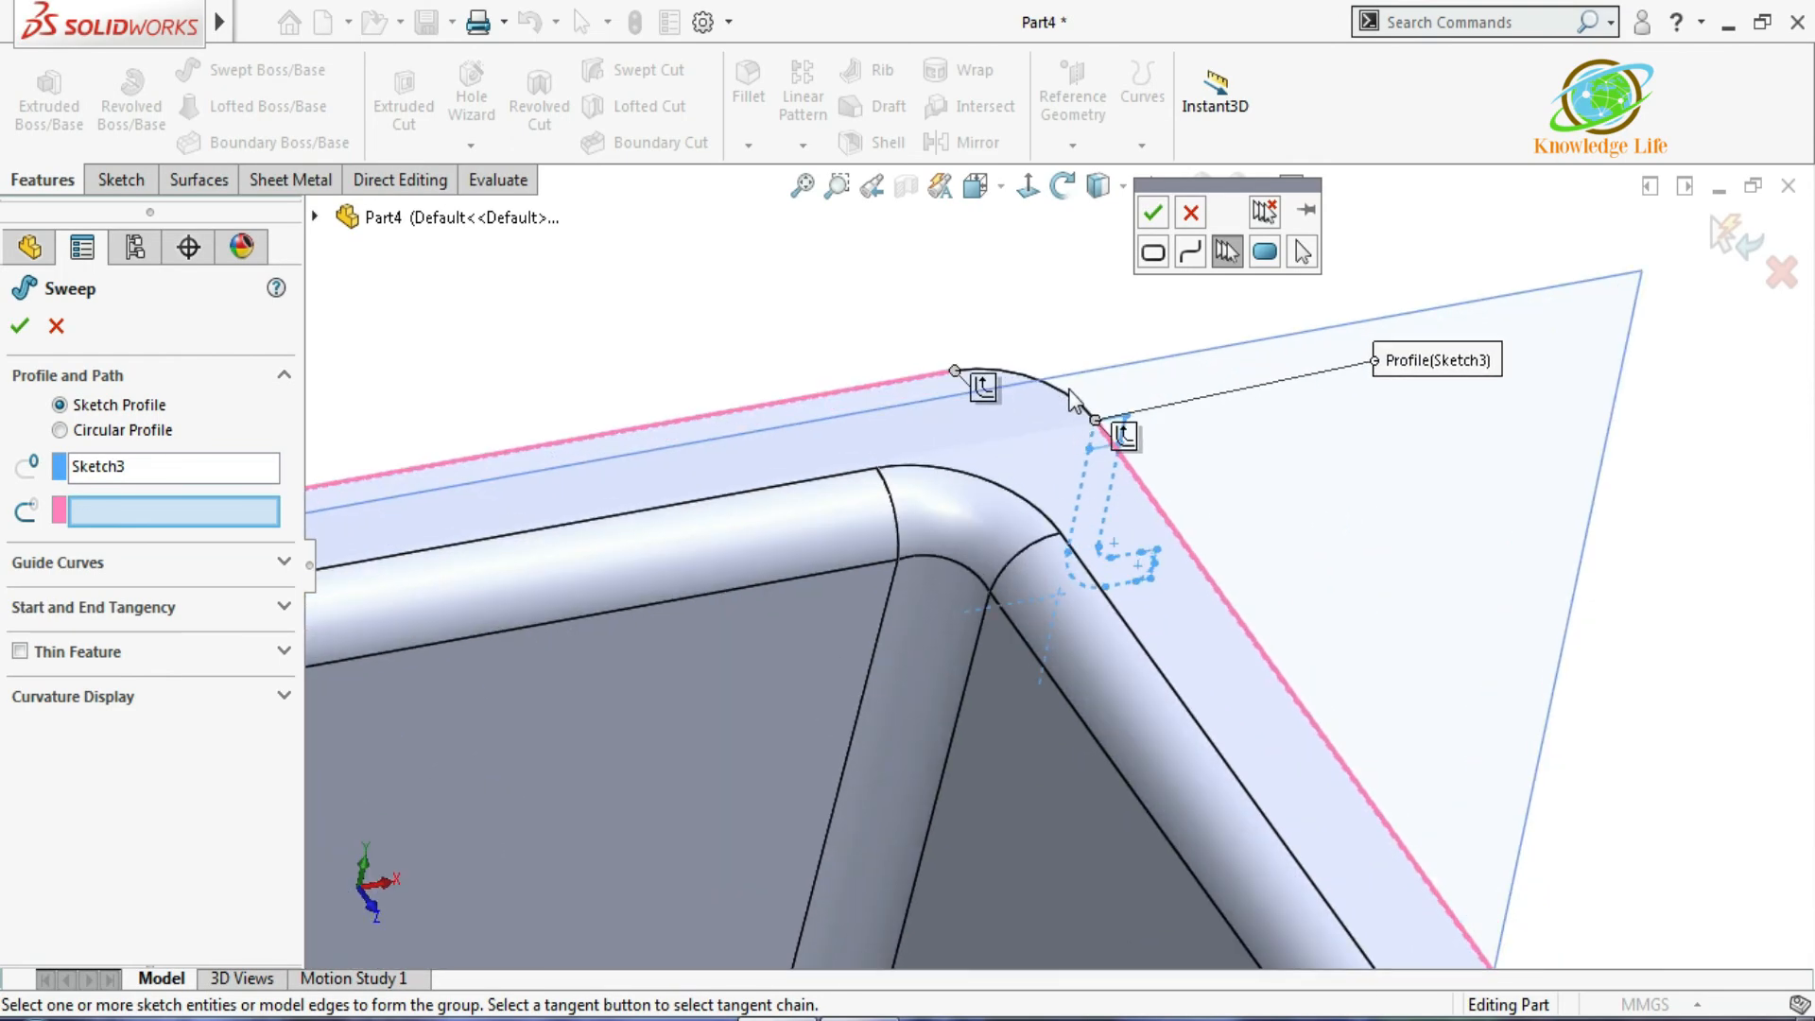
{"action": "left_click", "coordinate": [1069, 404]}
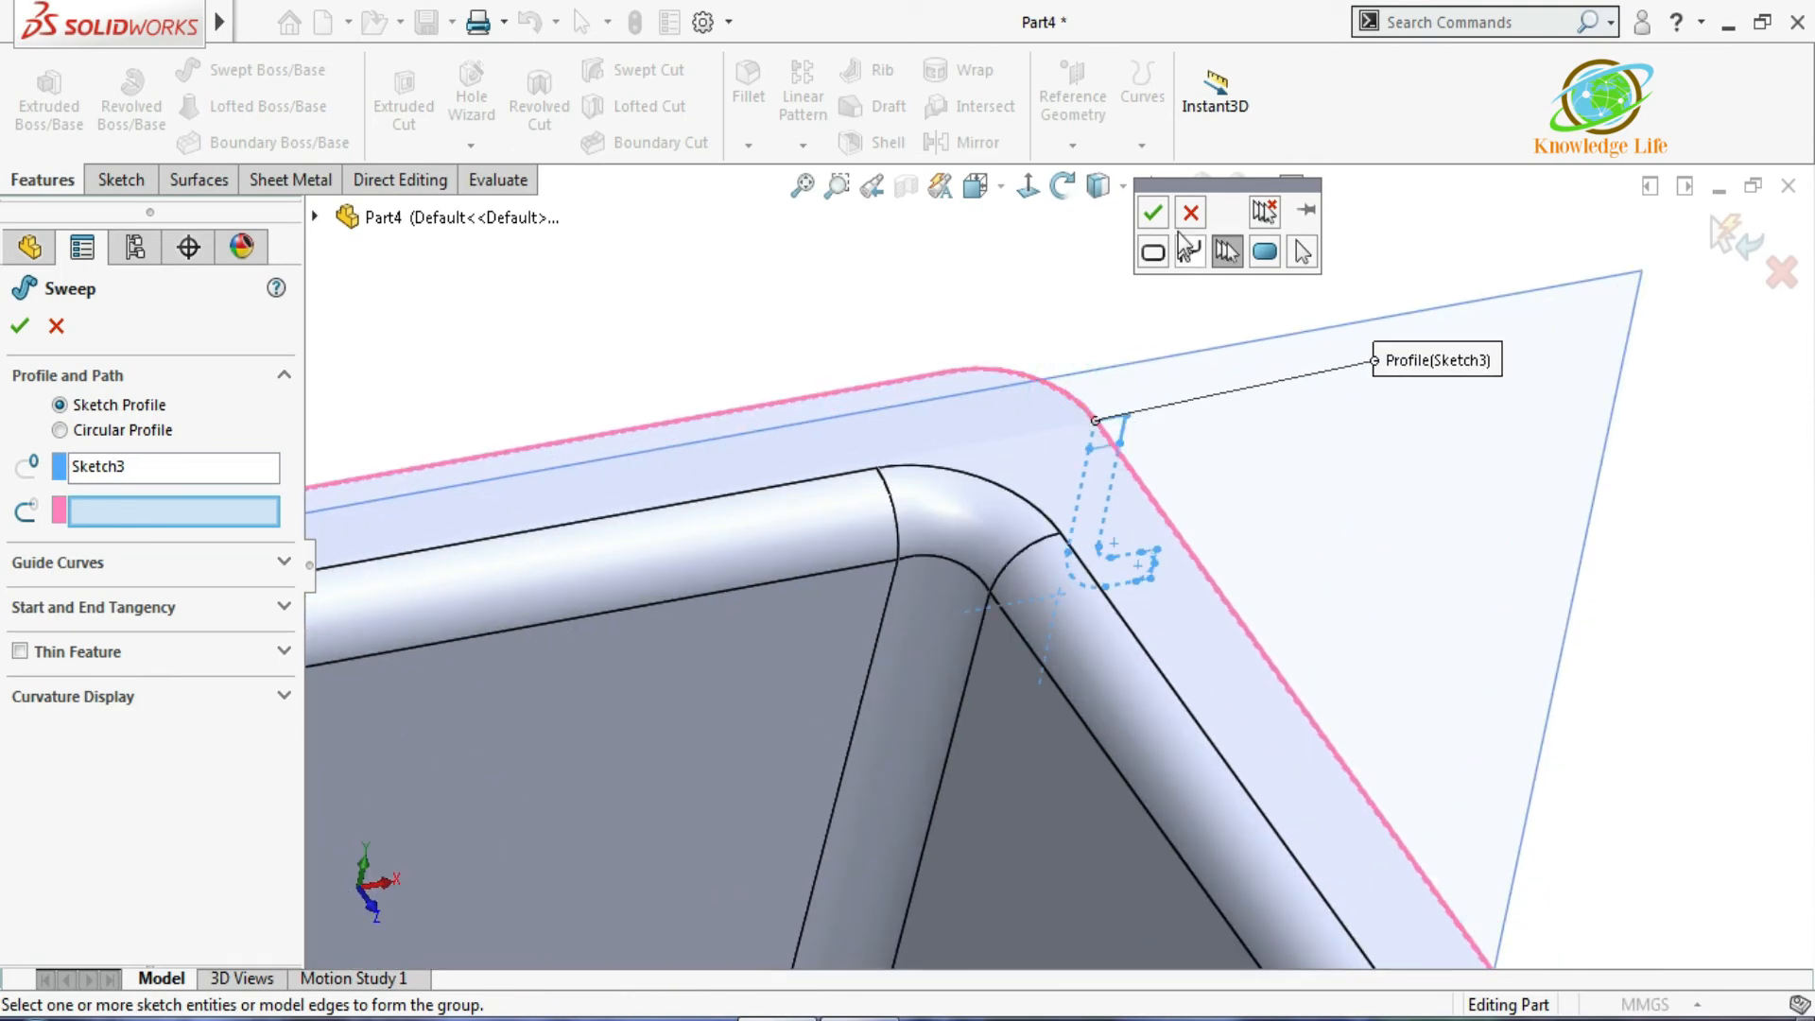
{"action": "left_click", "coordinate": [1154, 215]}
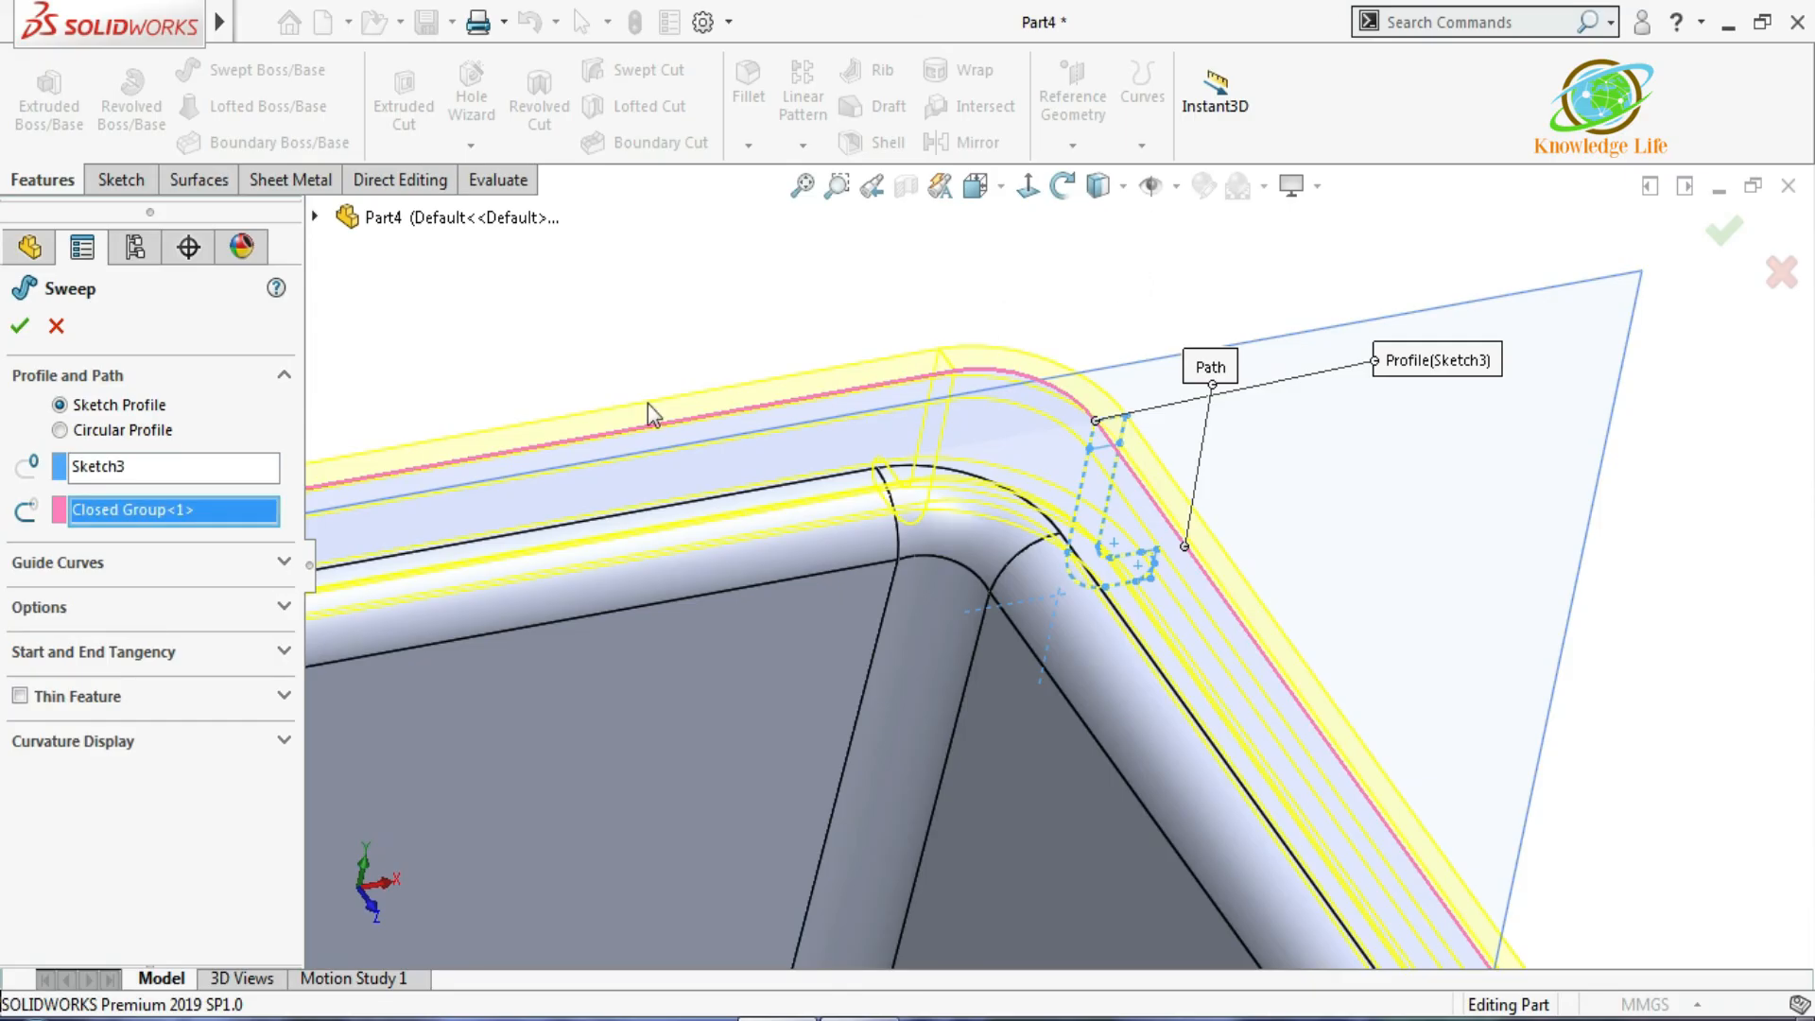
{"action": "key", "text": "Return"}
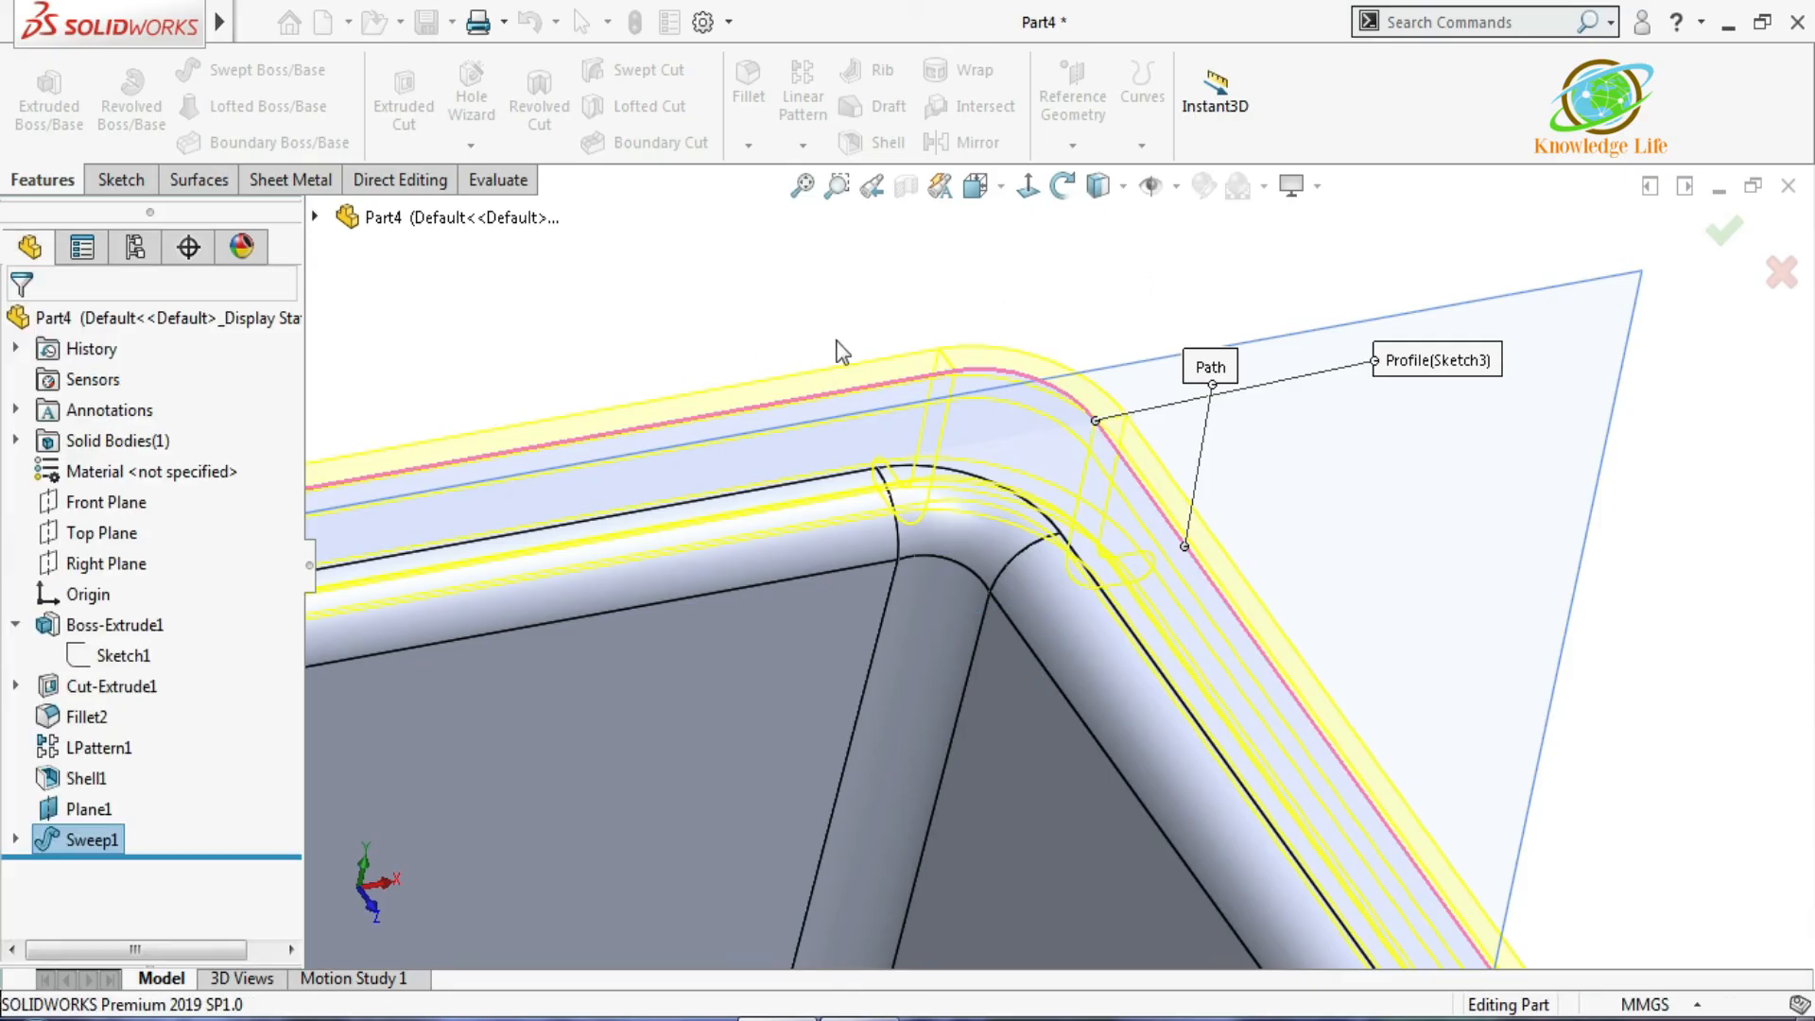
Inspect the swept lip around the tray's corner and along its short side.
{"action": "scroll", "coordinate": [1182, 369], "scroll_direction": "up", "scroll_amount": 5}
{"action": "middle_click_drag", "start_coordinate": [1186, 371], "coordinate": [1175, 637]}
{"action": "scroll", "coordinate": [1276, 717], "scroll_direction": "down", "scroll_amount": 6}
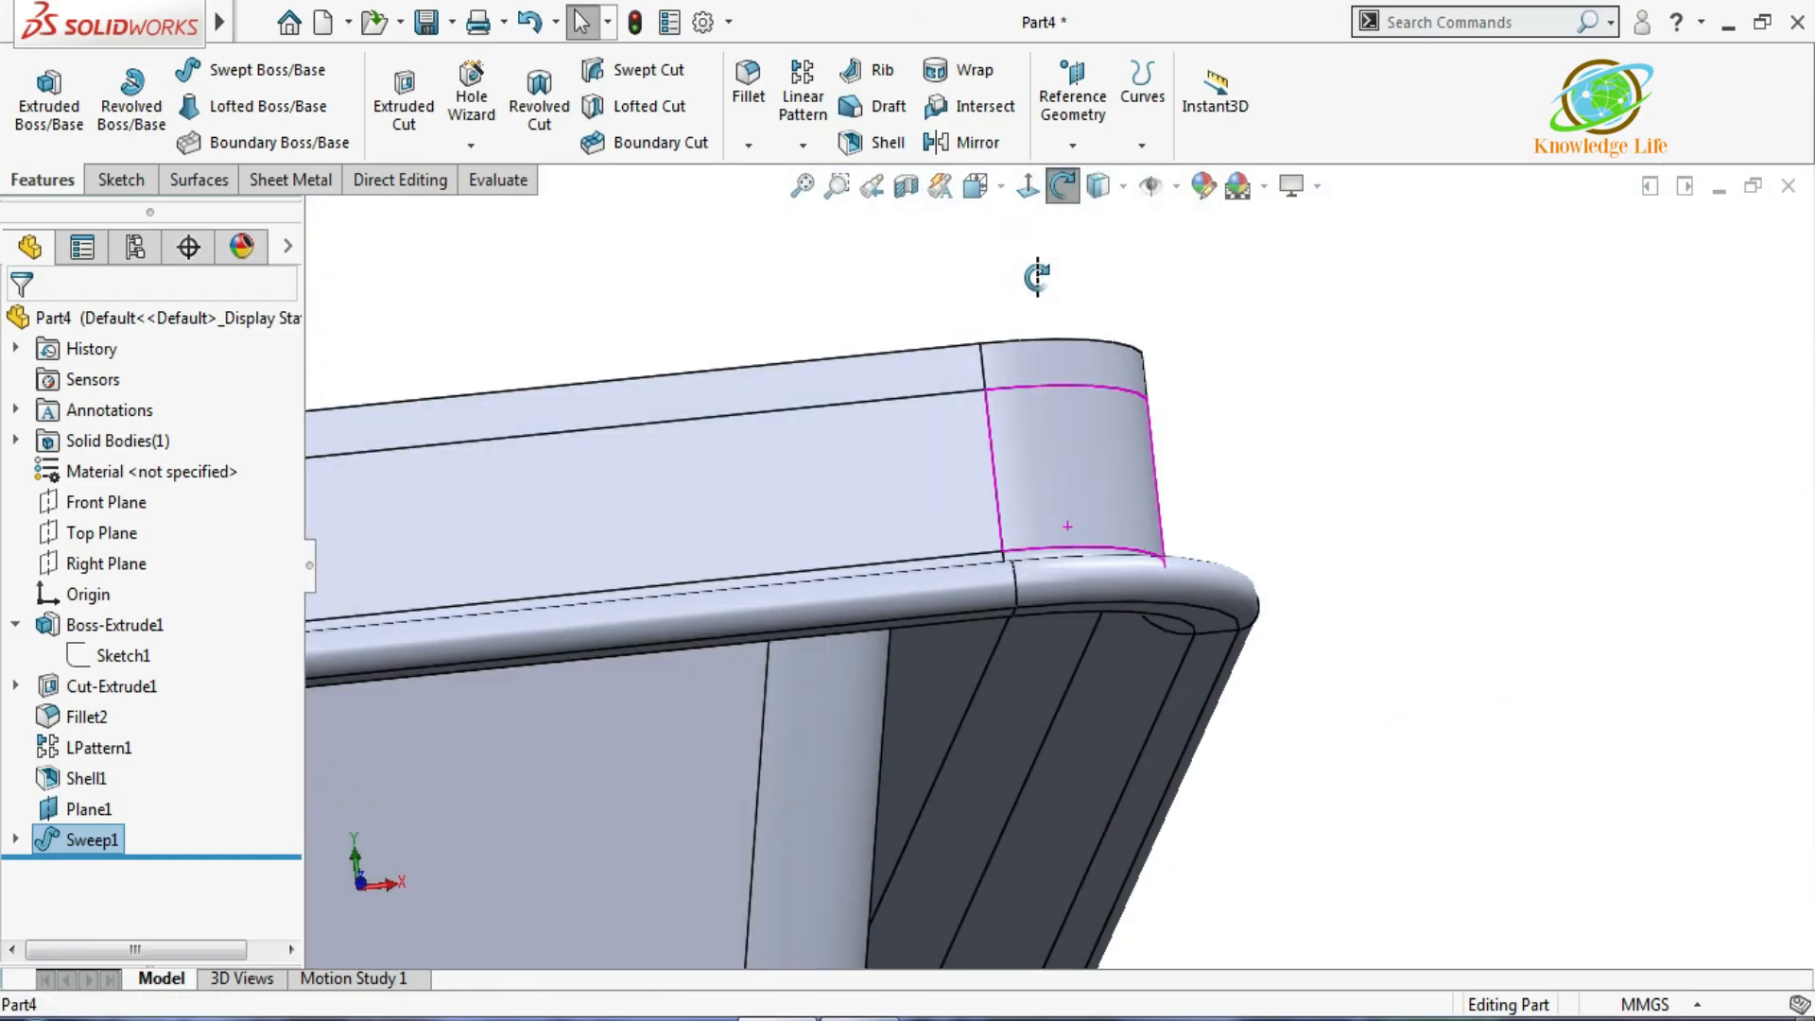
{"action": "scroll", "coordinate": [1037, 277], "scroll_direction": "up", "scroll_amount": 3}
{"action": "middle_click_drag", "start_coordinate": [1037, 277], "coordinate": [1033, 484]}
{"action": "scroll", "coordinate": [1034, 484], "scroll_direction": "up", "scroll_amount": 5}
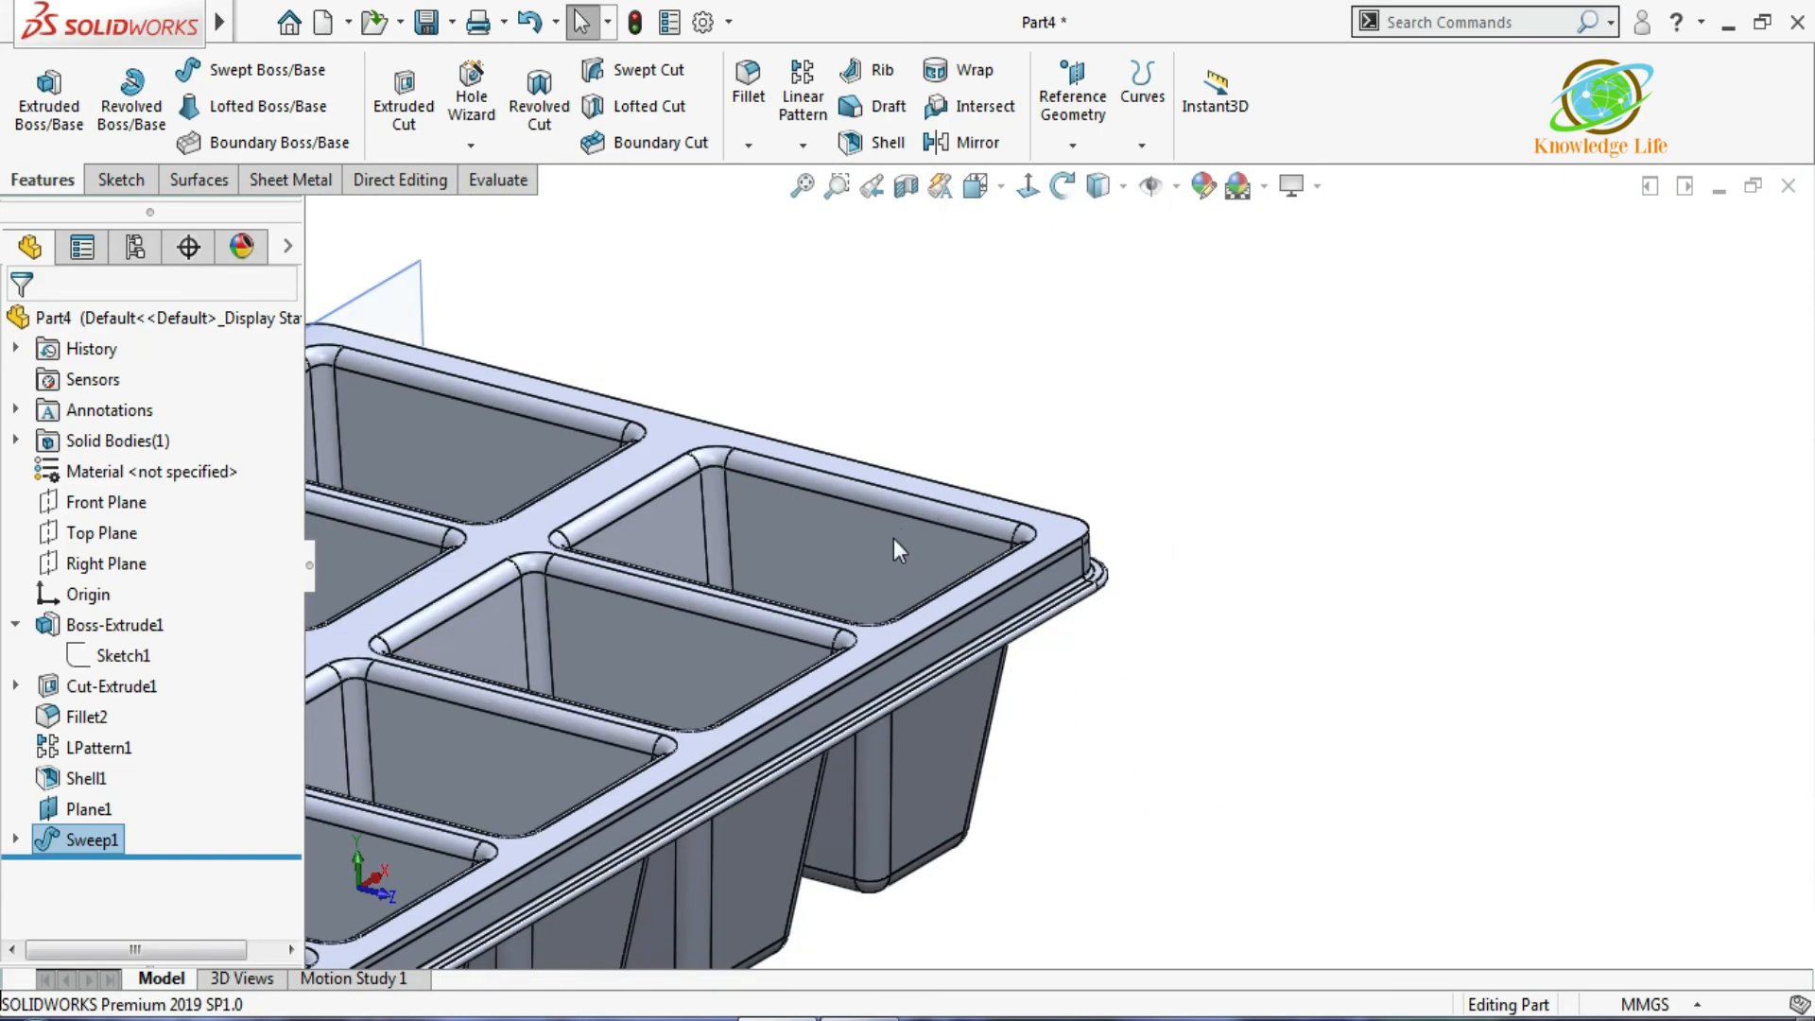
{"action": "scroll", "coordinate": [658, 684], "scroll_direction": "down", "scroll_amount": 6}
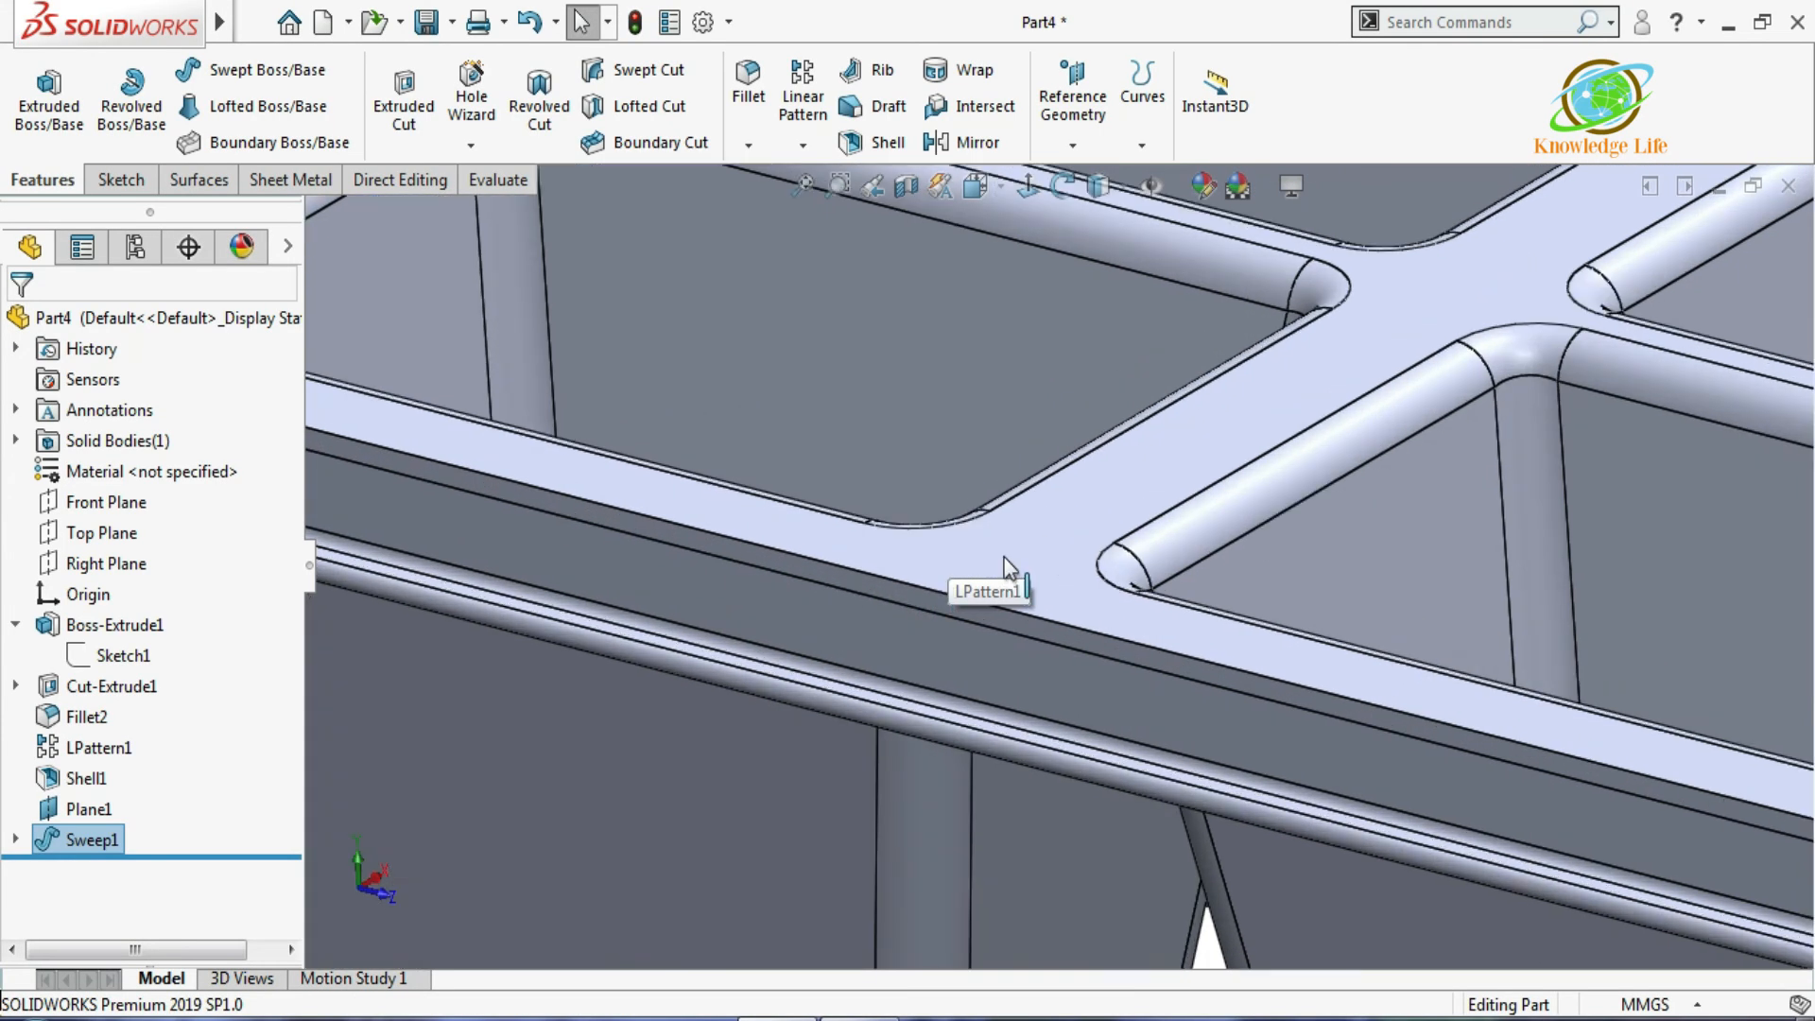
{"action": "scroll", "coordinate": [992, 587], "scroll_direction": "up", "scroll_amount": 4}
{"action": "scroll", "coordinate": [991, 599], "scroll_direction": "down", "scroll_amount": 7}
{"action": "scroll", "coordinate": [1023, 537], "scroll_direction": "down", "scroll_amount": 3}
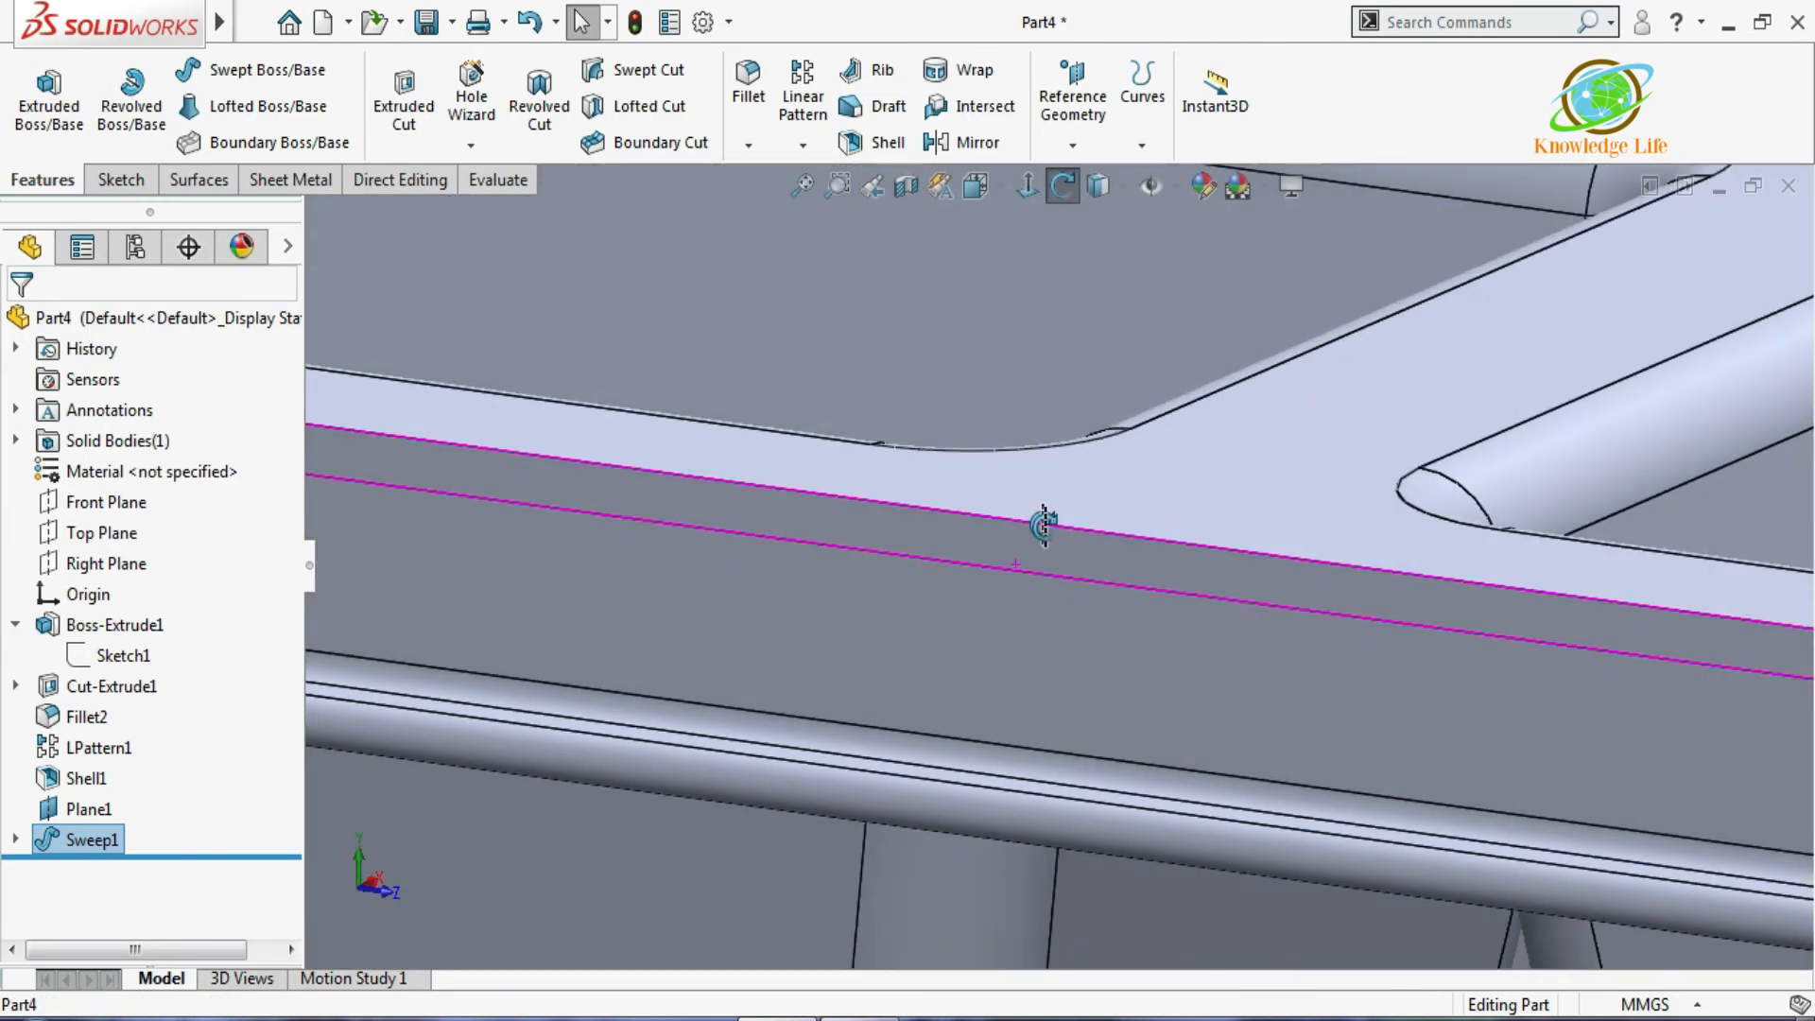
Start a sketch on the narrow upper outer face of the swept lip along the tray's short side.
{"action": "left_click", "coordinate": [1086, 547]}
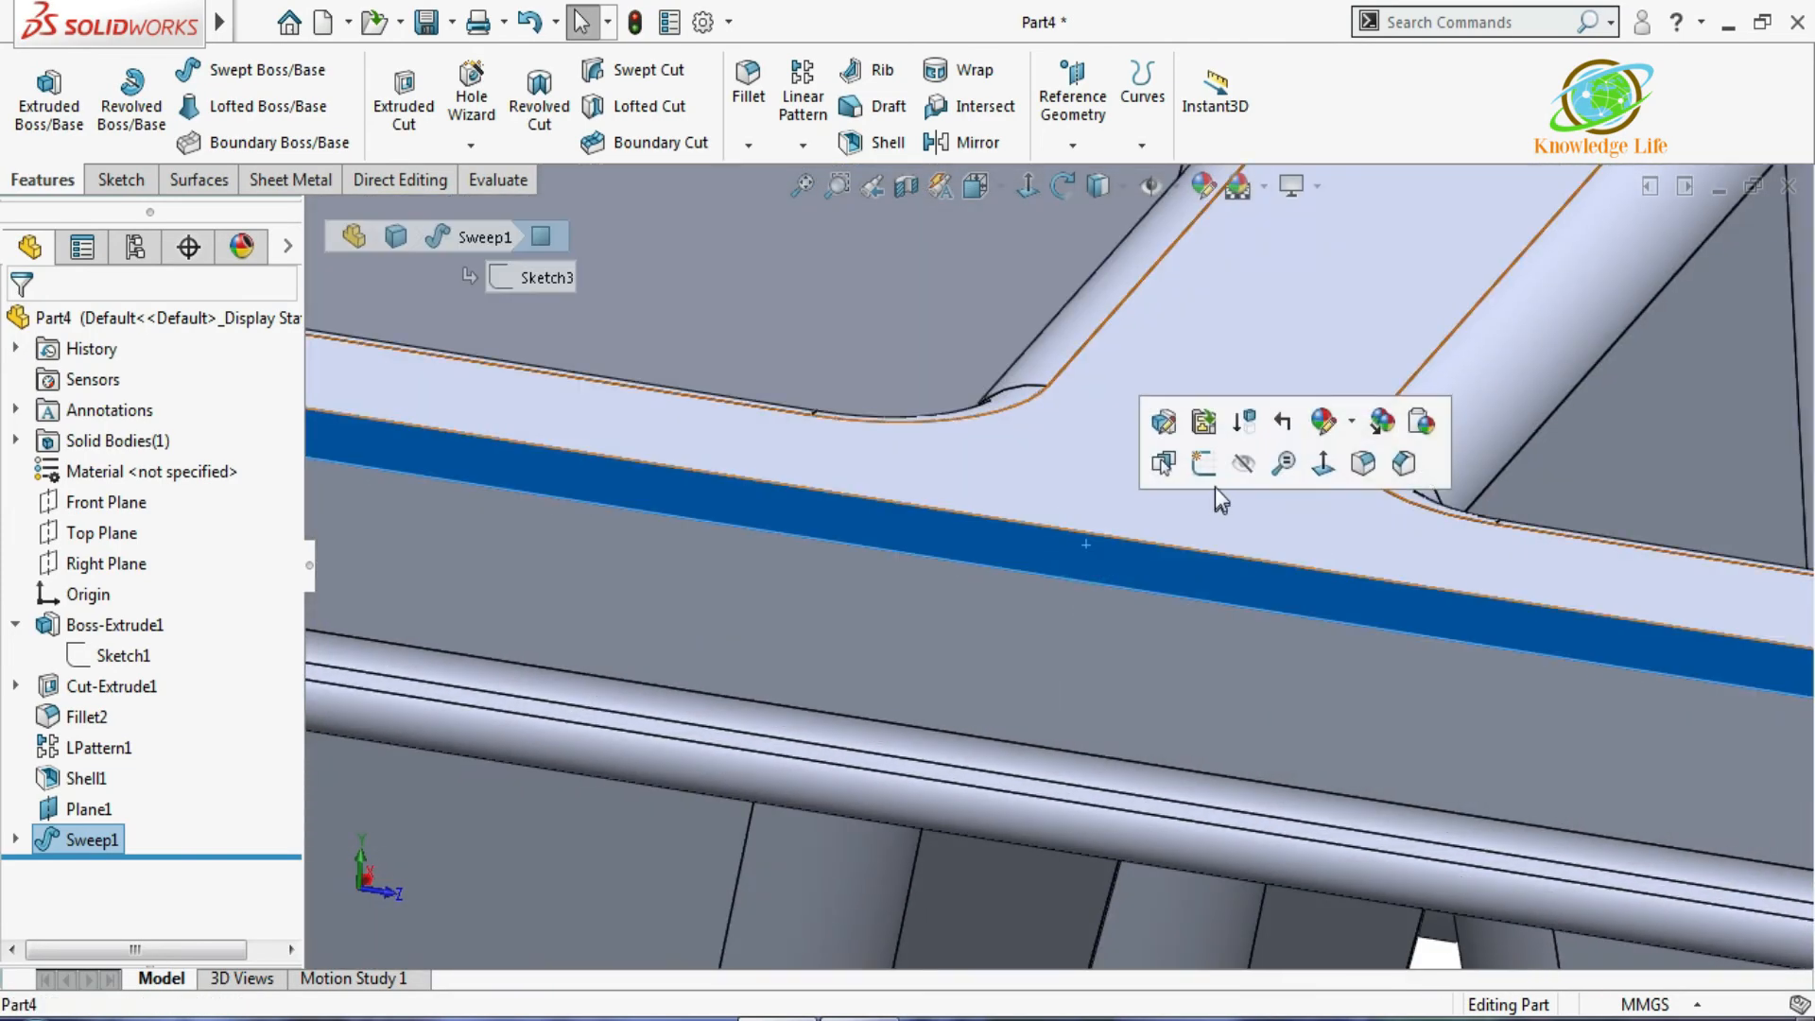
{"action": "left_click", "coordinate": [1203, 462]}
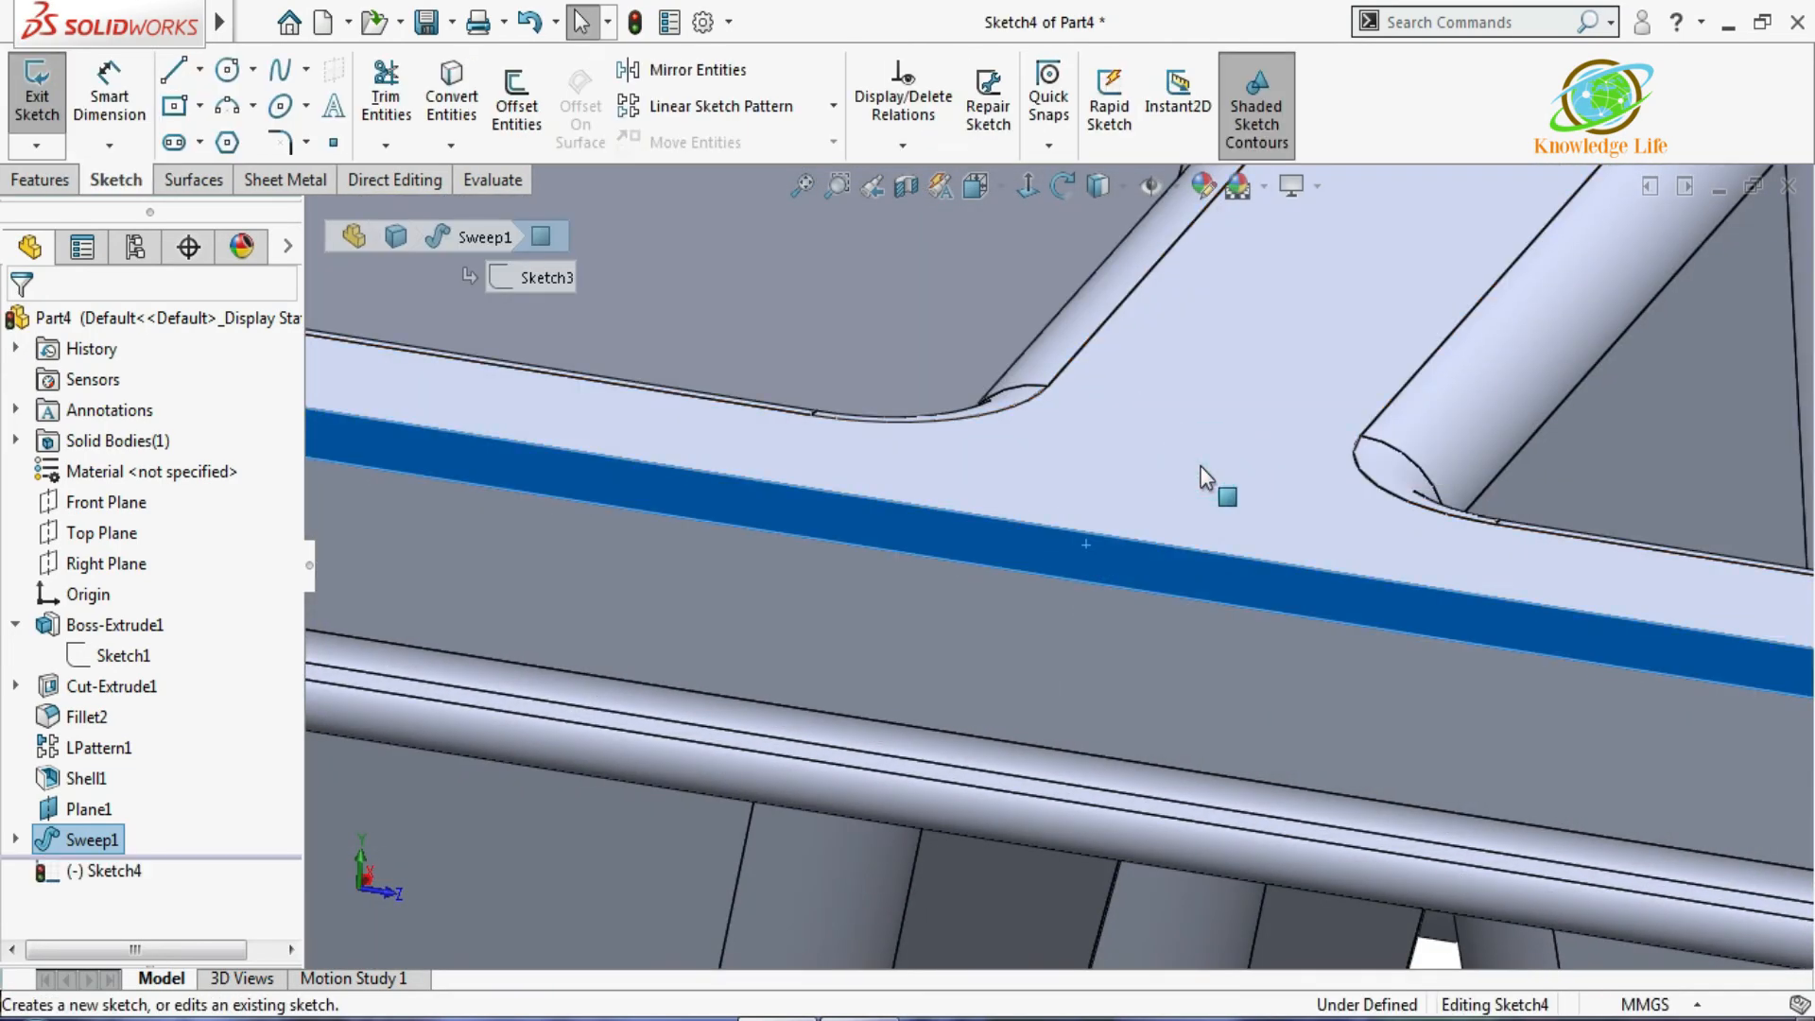
{"action": "left_click", "coordinate": [1028, 189]}
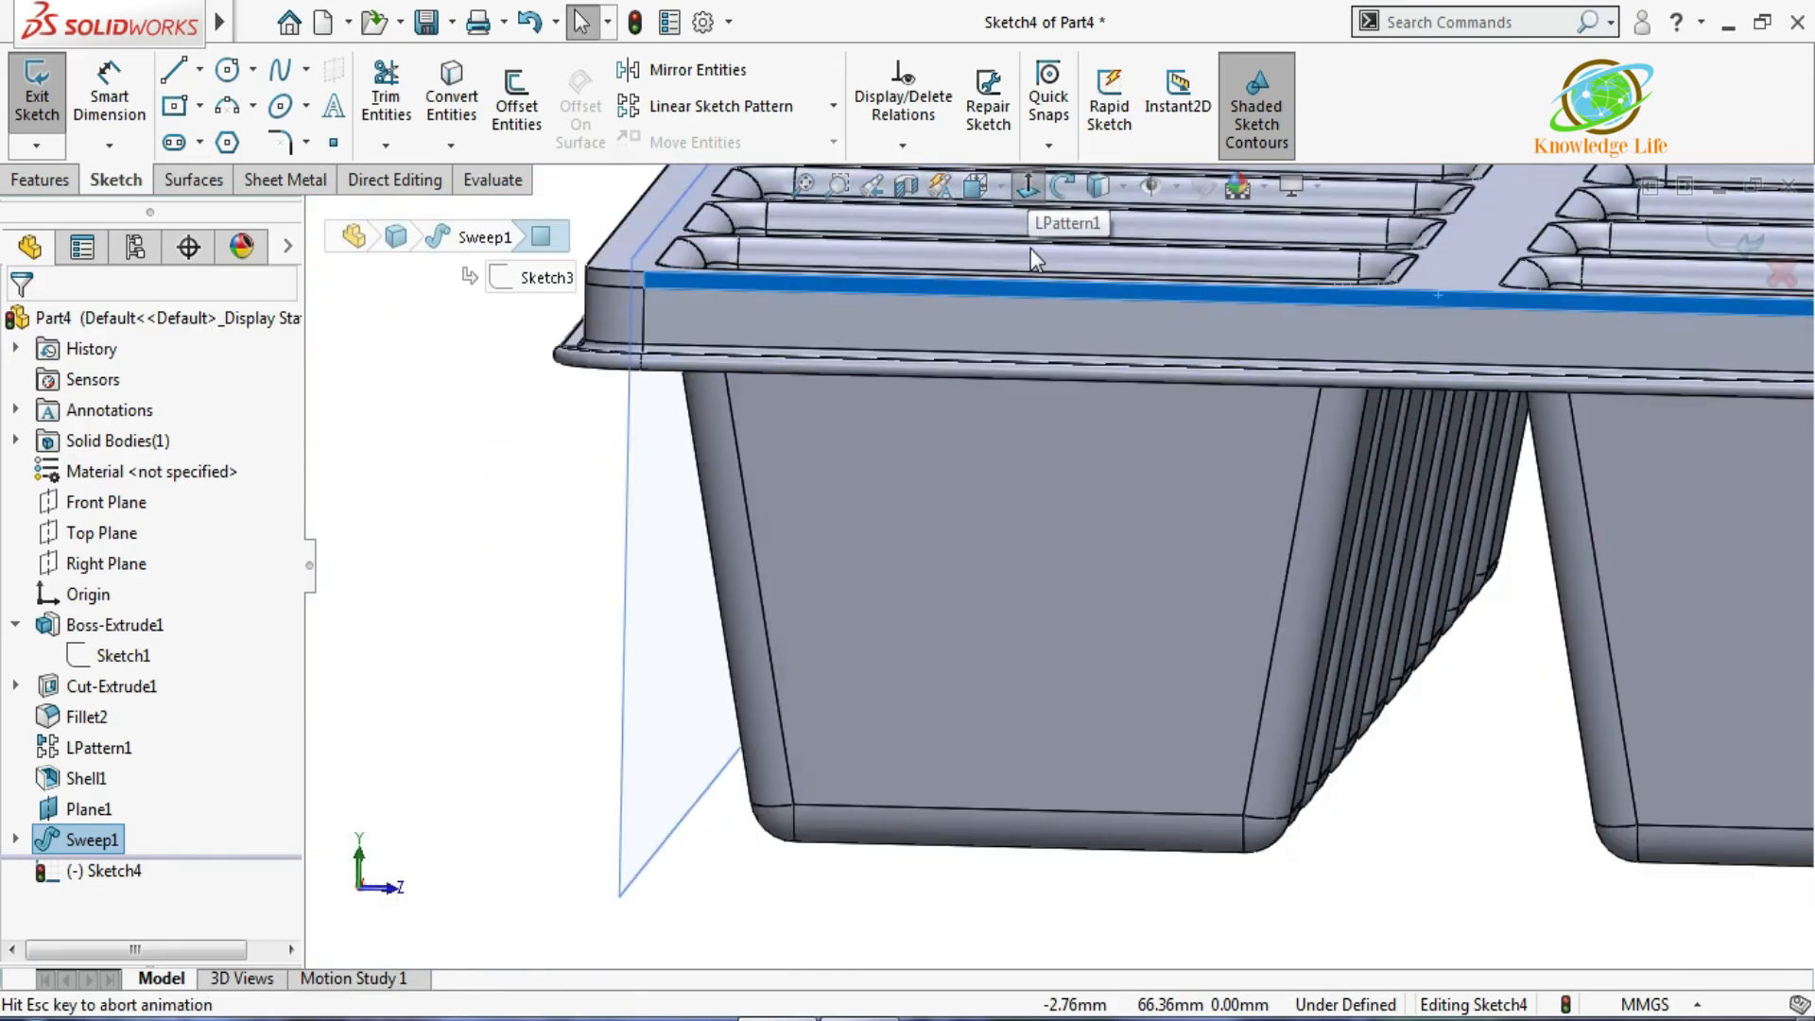
{"action": "scroll", "coordinate": [1021, 444], "scroll_direction": "down", "scroll_amount": 5}
{"action": "scroll", "coordinate": [964, 364], "scroll_direction": "down", "scroll_amount": 2}
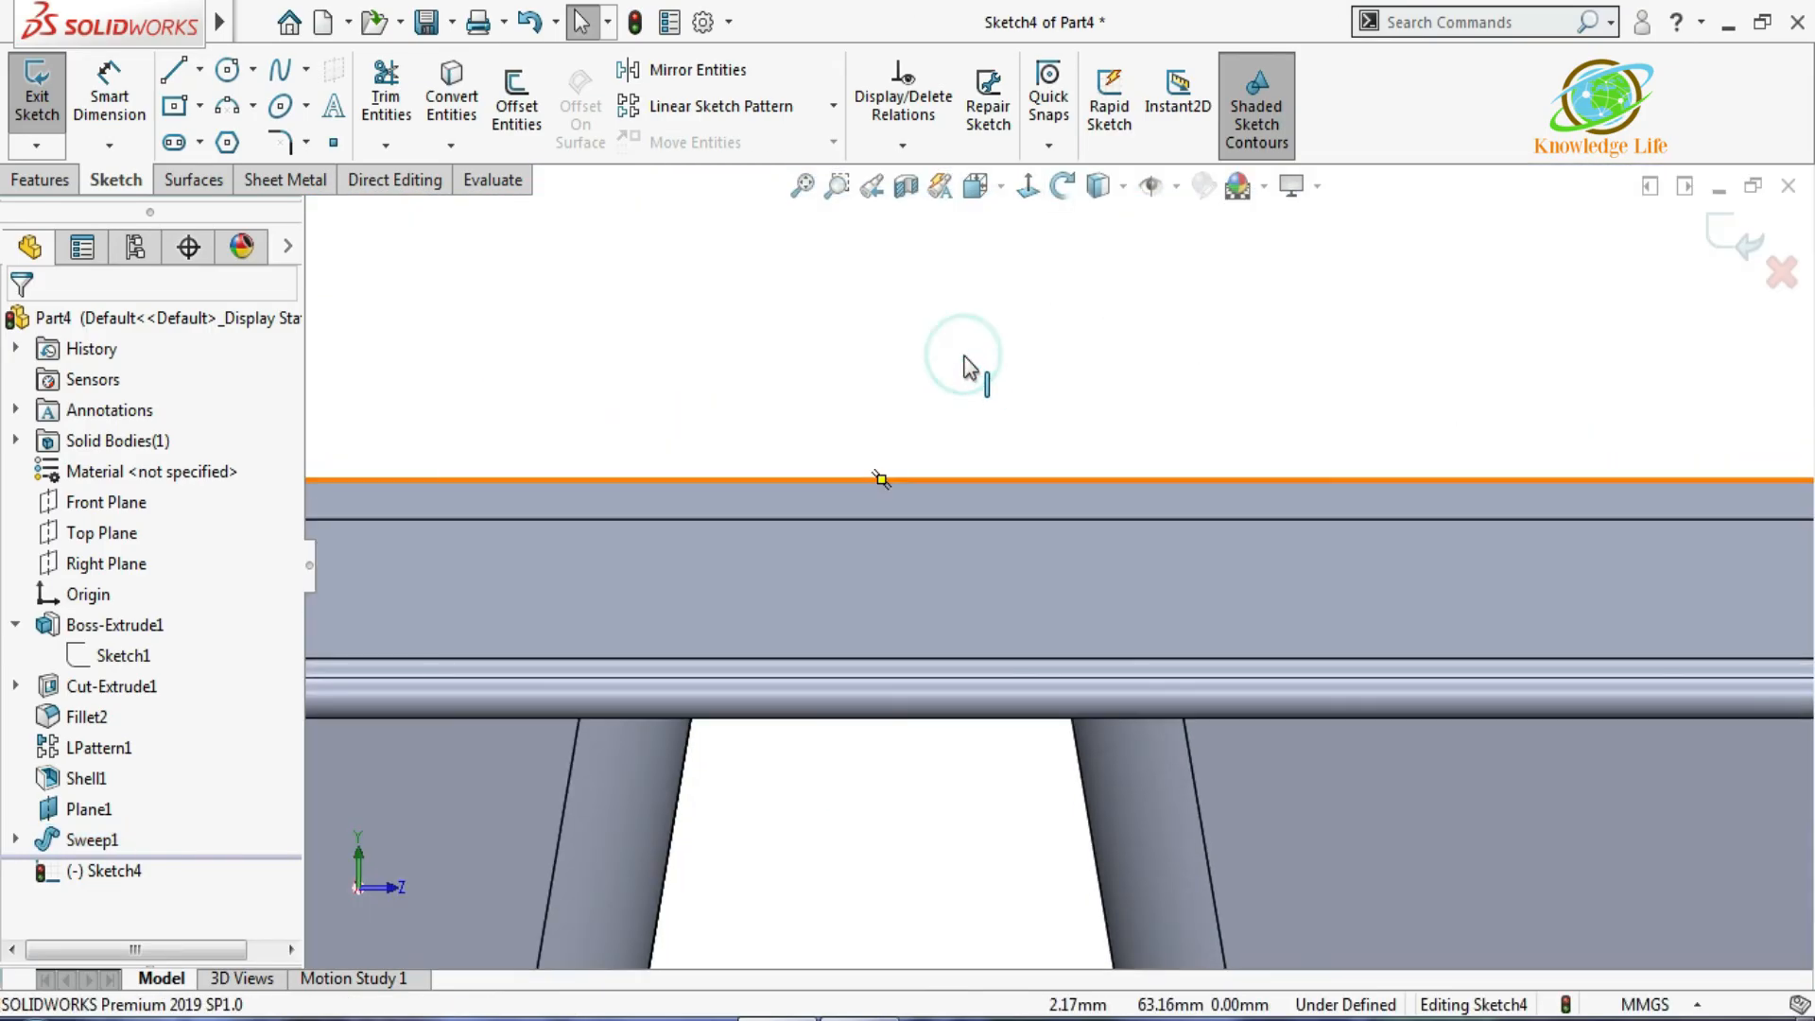
Draw a right triangle of centerlines from the top edge's midpoint, about 1.9 mm wide with a sloping side about 2.5 mm long.
{"action": "left_click", "coordinate": [200, 72]}
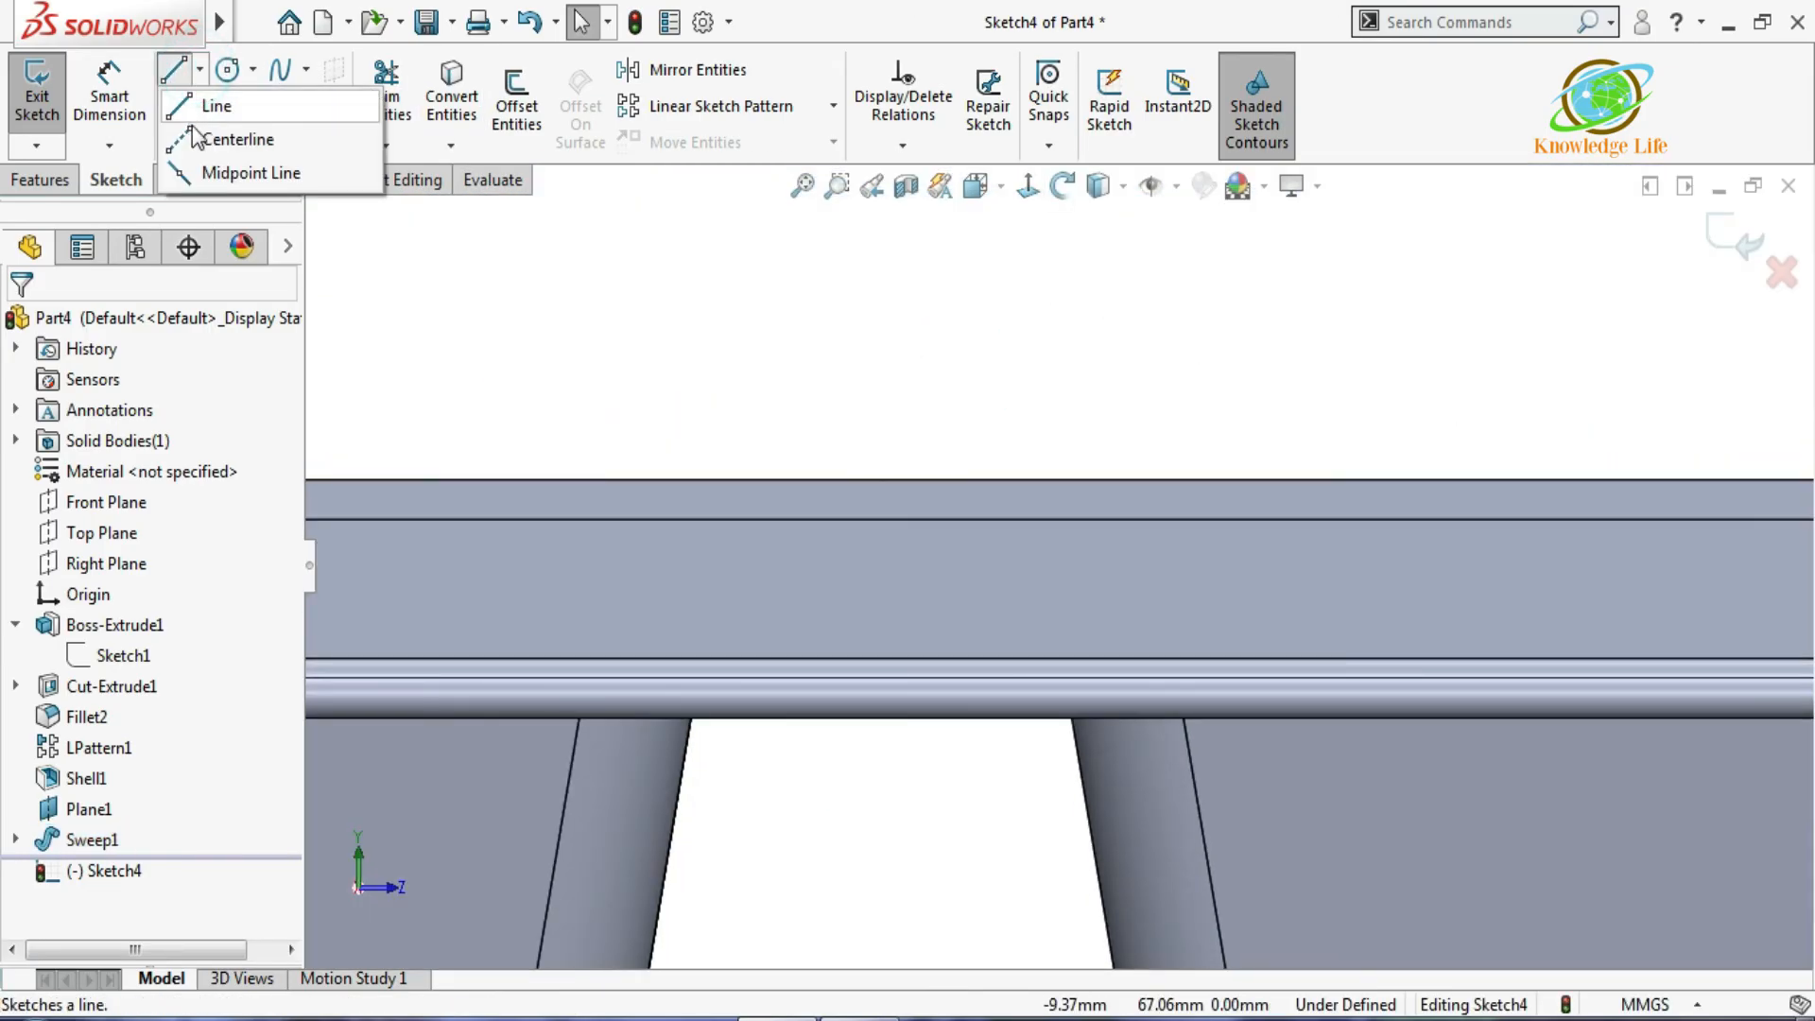
{"action": "left_click", "coordinate": [218, 138]}
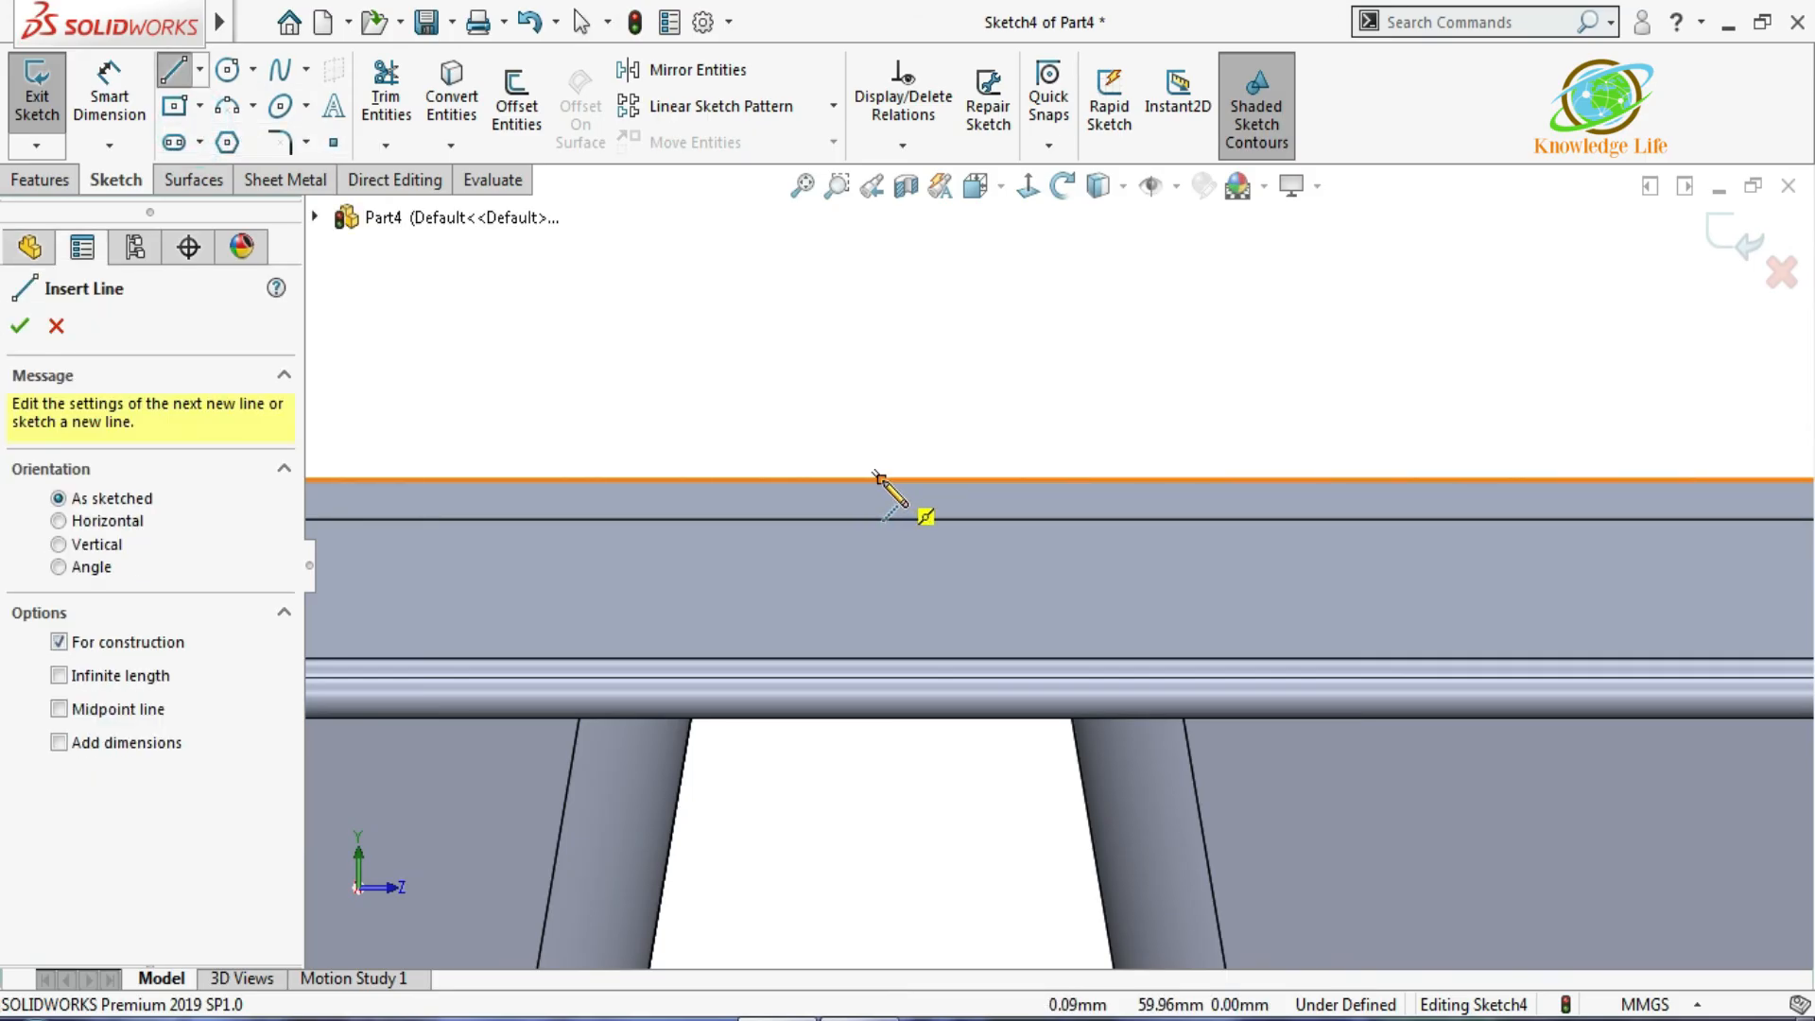
{"action": "left_click", "coordinate": [880, 478]}
{"action": "left_click", "coordinate": [879, 547]}
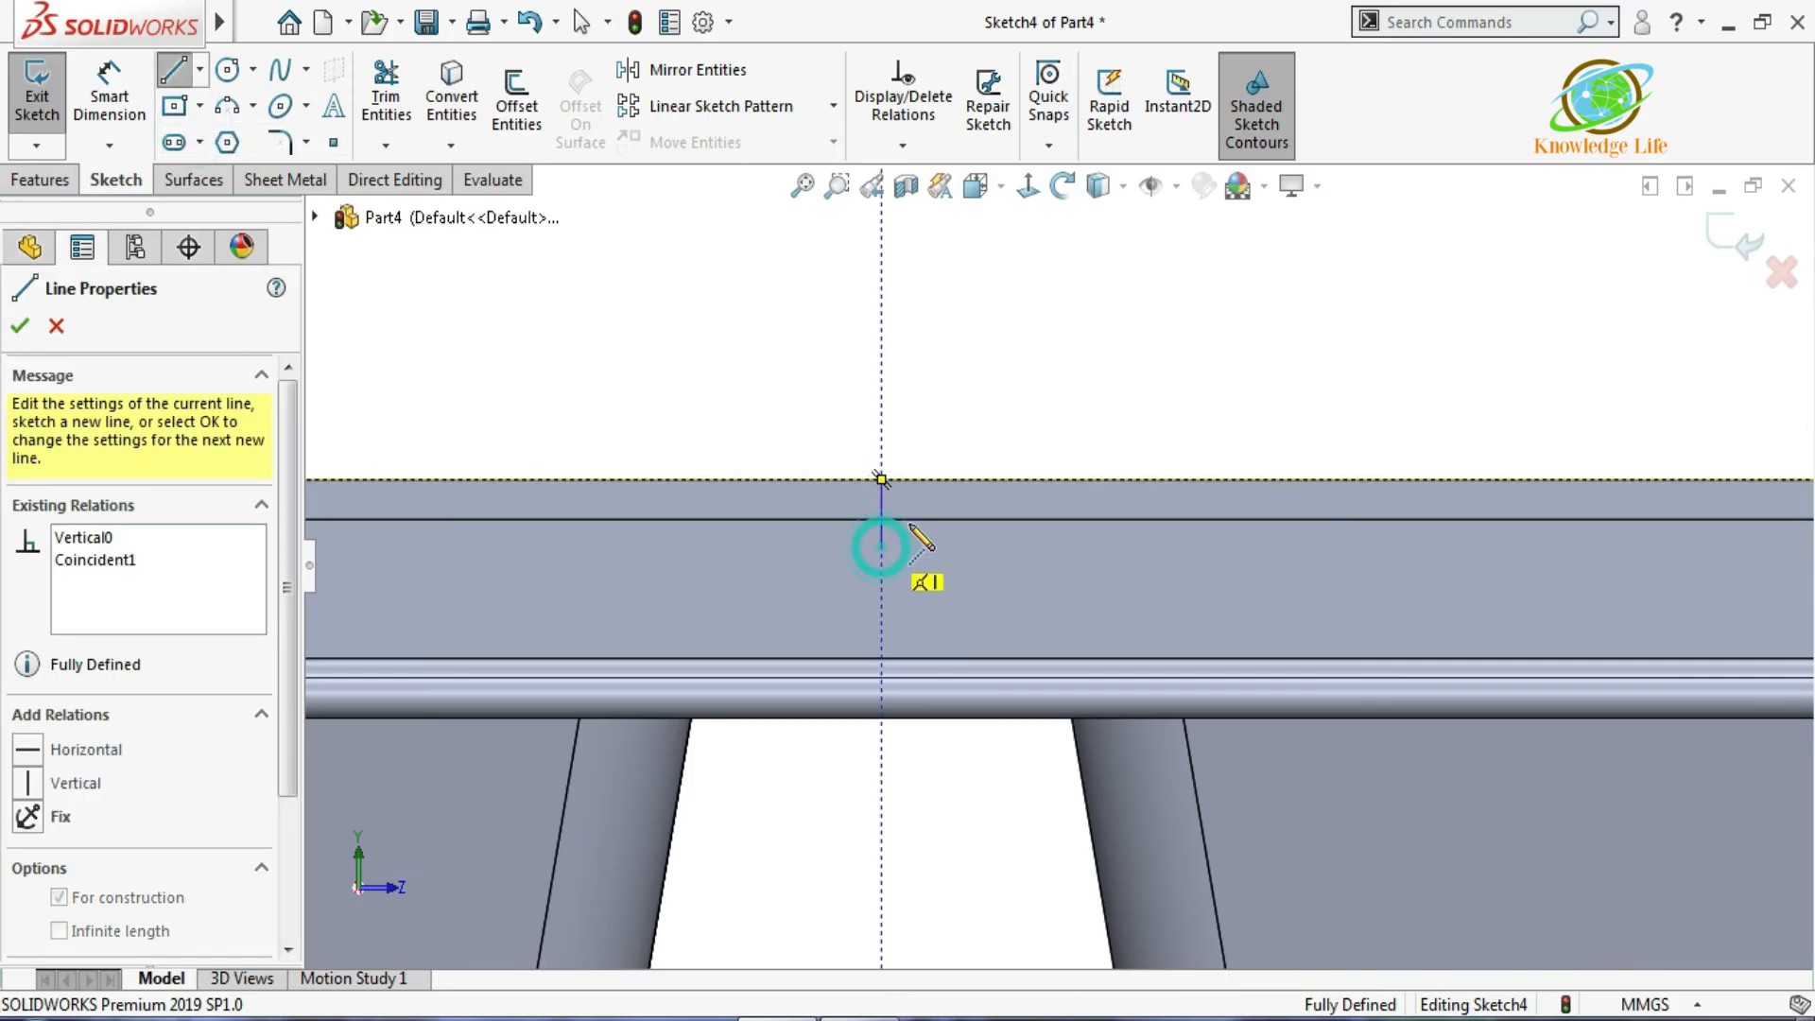
{"action": "left_click", "coordinate": [951, 481]}
{"action": "left_click", "coordinate": [881, 480]}
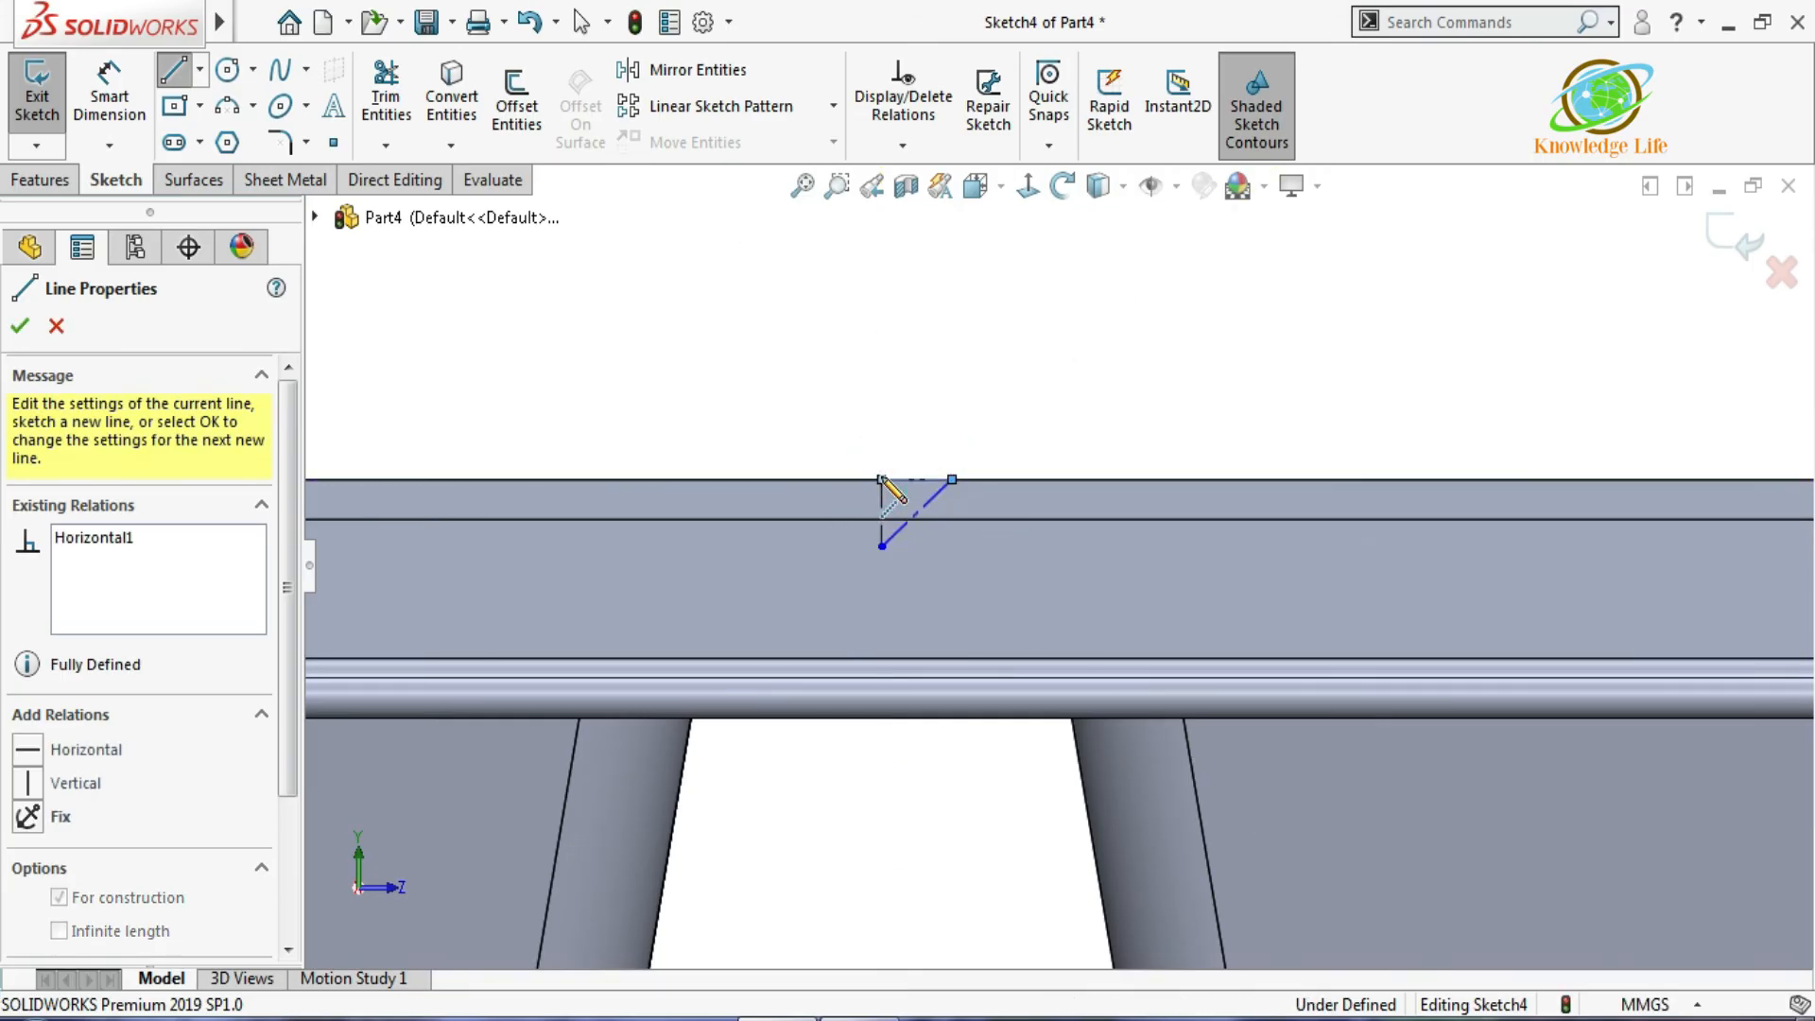
{"action": "key", "text": "Escape"}
Convert the triangle's sloping line and top horizontal line from construction to normal sketch geometry.
{"action": "scroll", "coordinate": [909, 501], "scroll_direction": "down", "scroll_amount": 3}
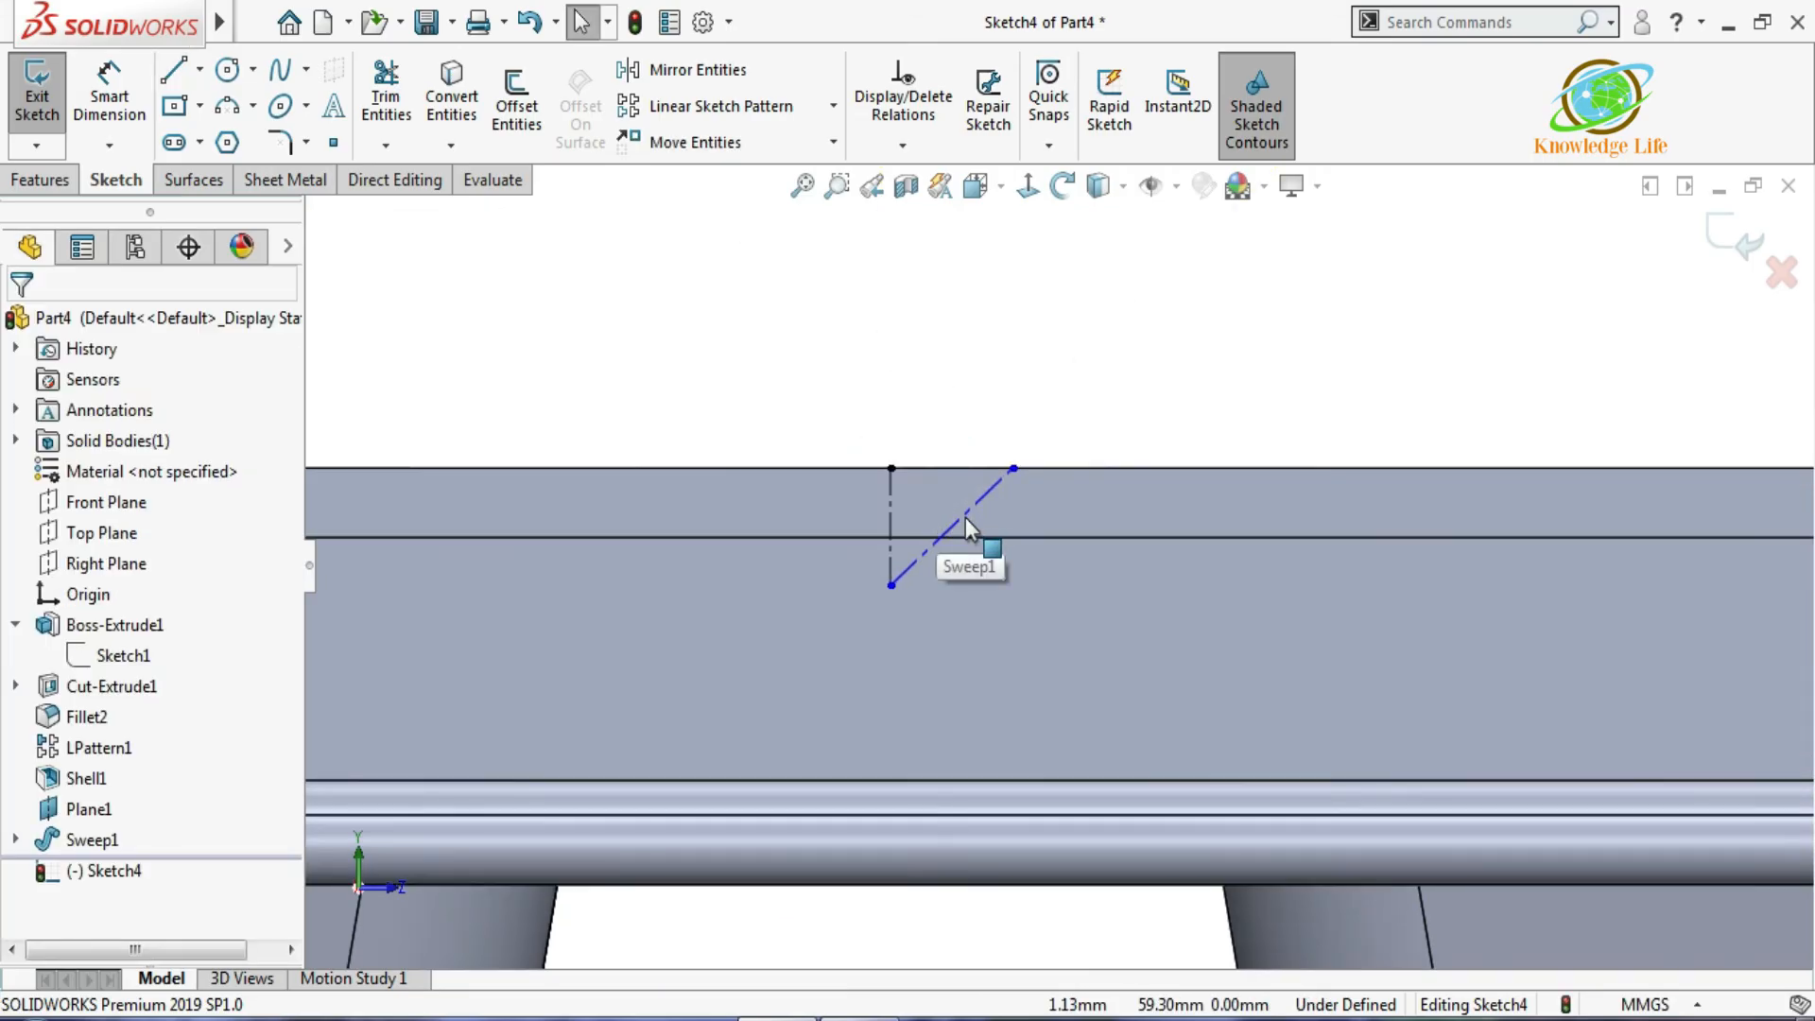
{"action": "left_click", "coordinate": [968, 518]}
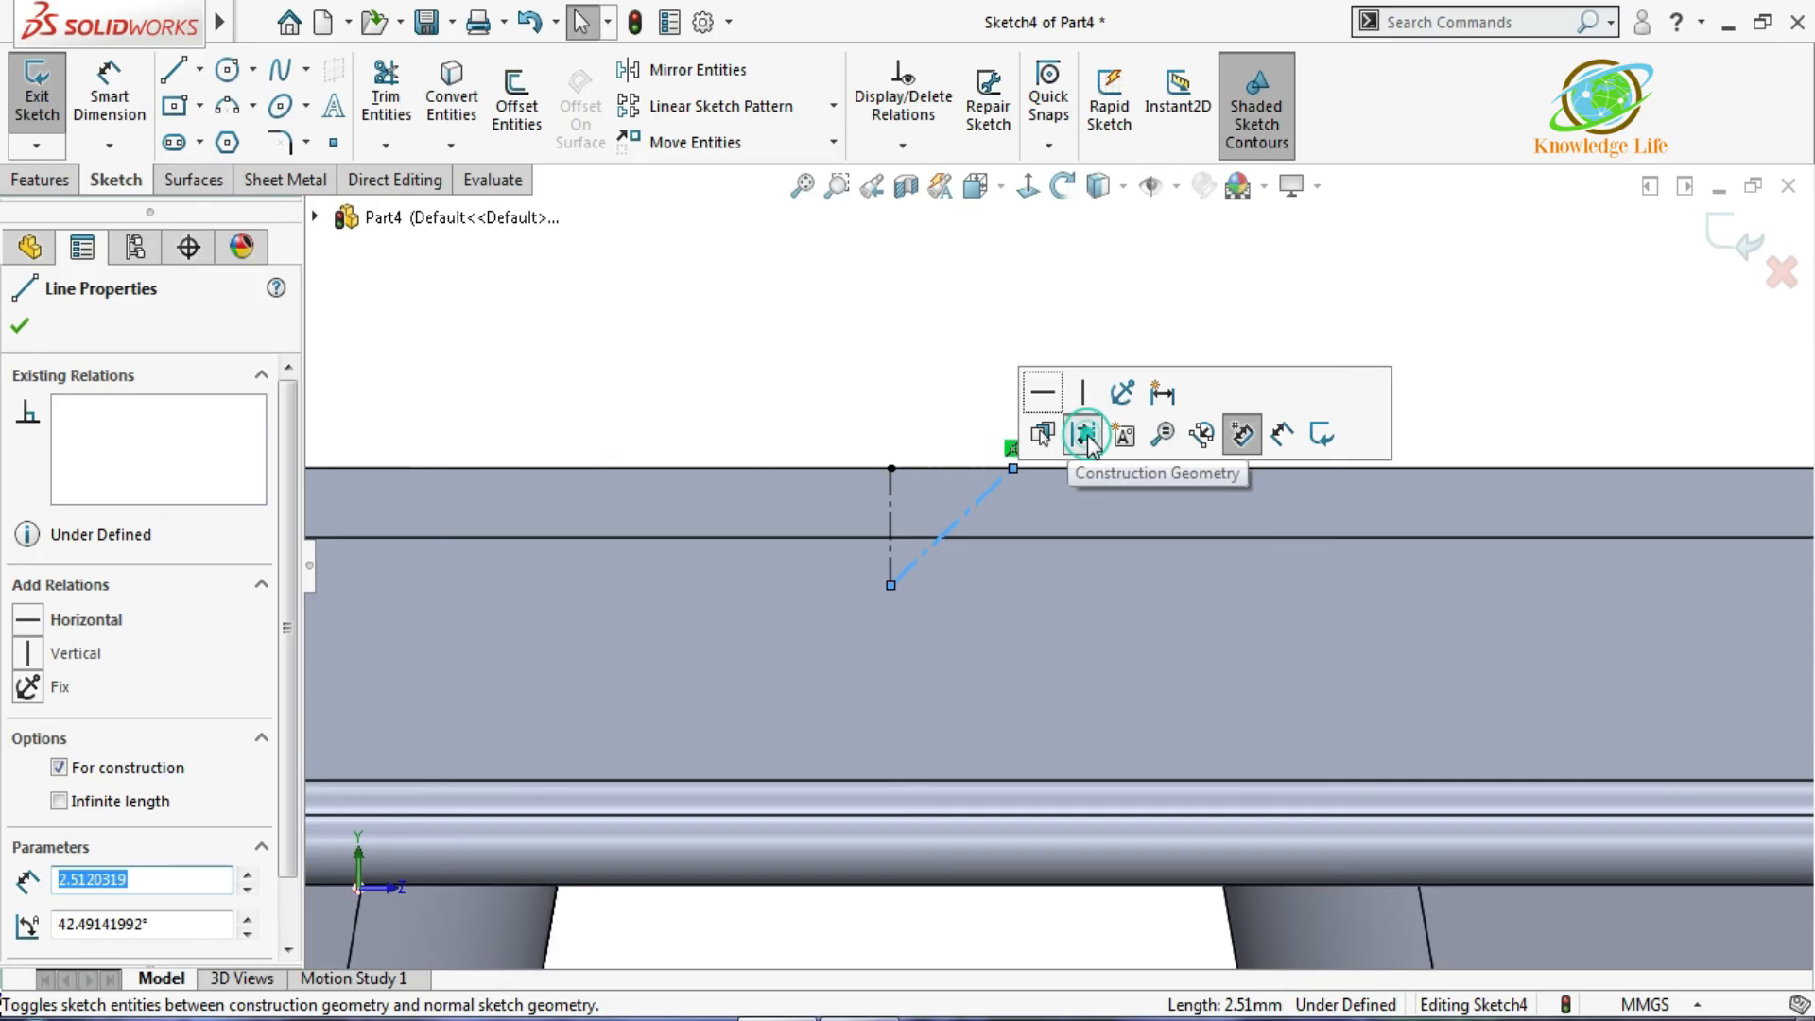
{"action": "left_click", "coordinate": [1081, 420]}
{"action": "left_click", "coordinate": [983, 471]}
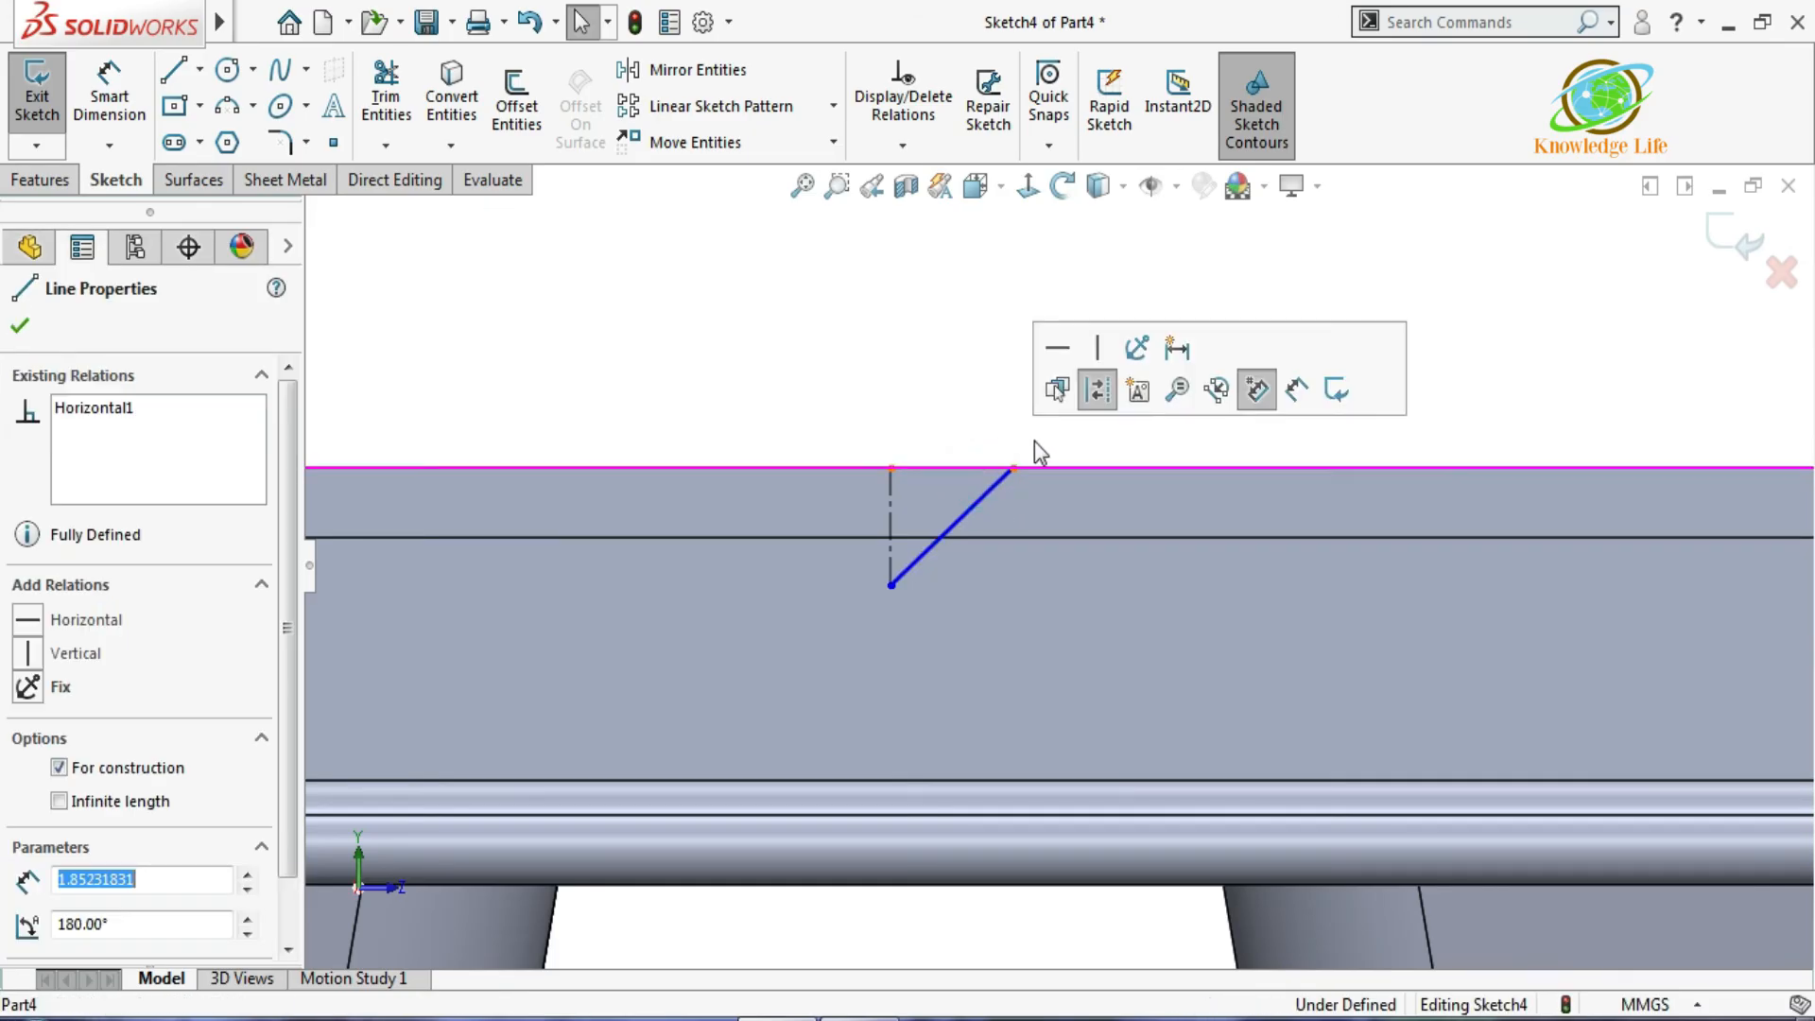
{"action": "left_click", "coordinate": [1091, 392]}
{"action": "left_click", "coordinate": [957, 356]}
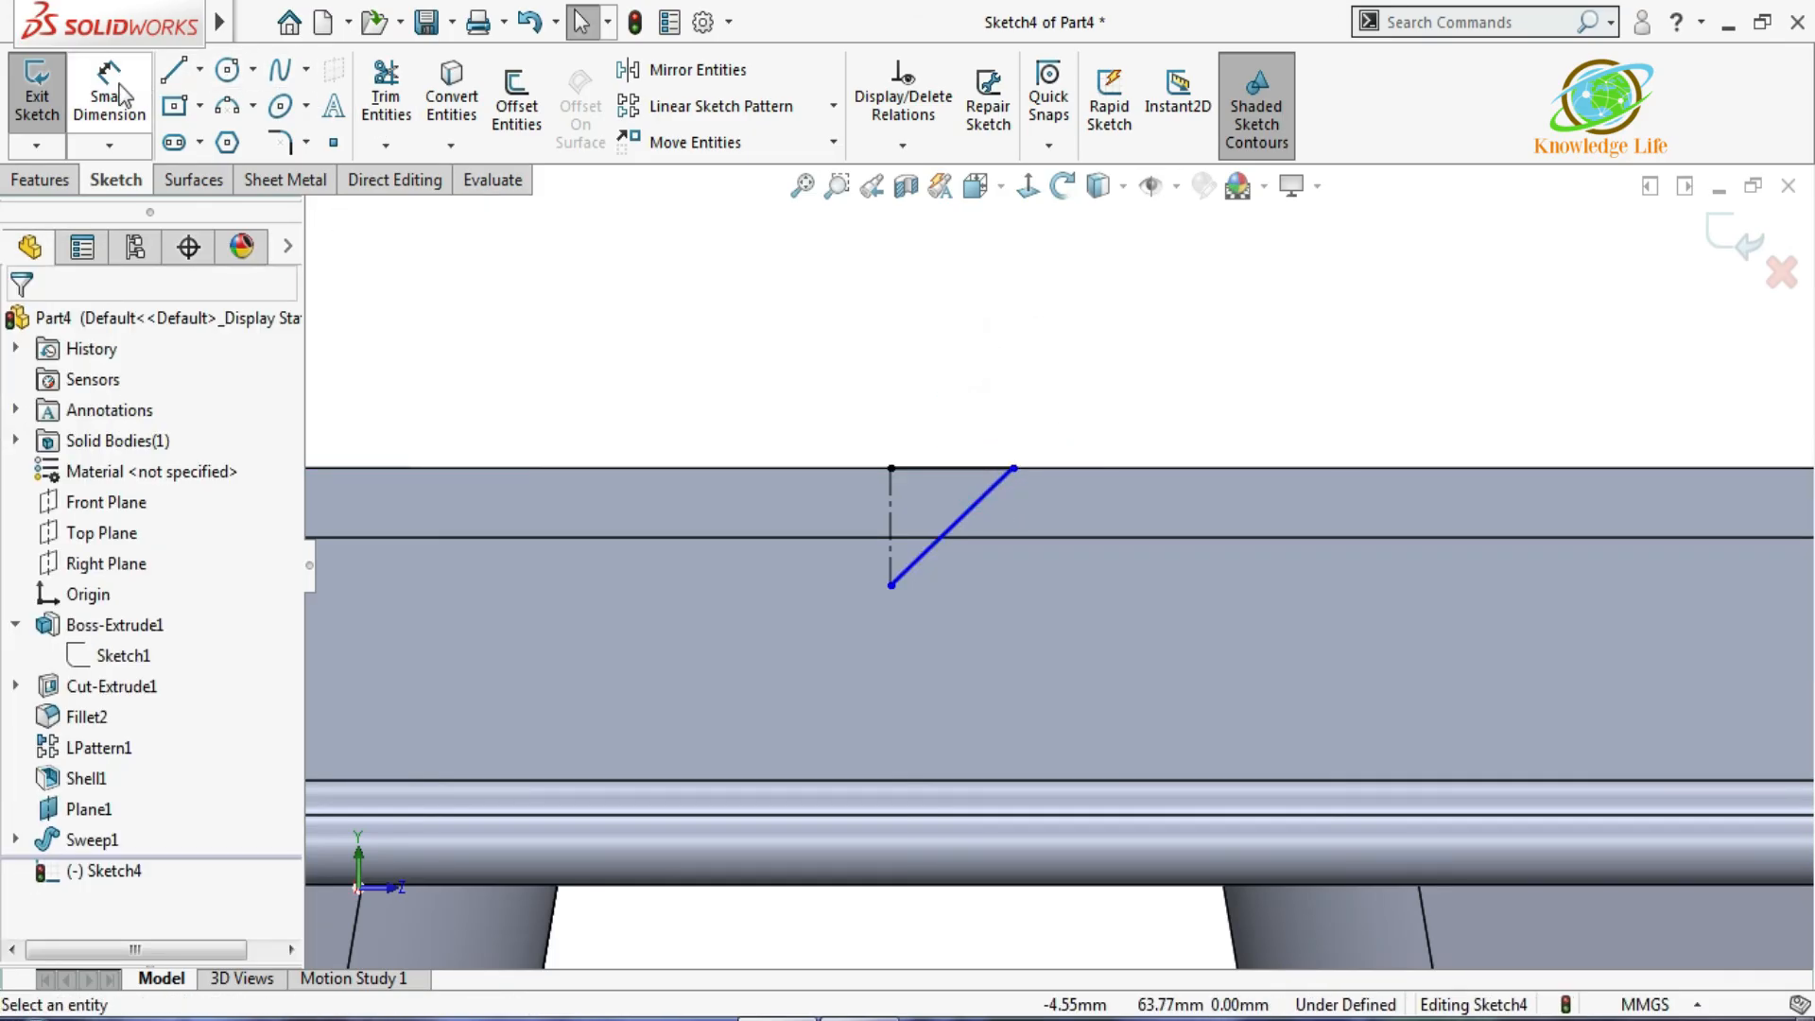
Dimension the triangle's vertical centerline to 0.5 mm and its top horizontal line to 1 mm.
{"action": "left_click", "coordinate": [109, 94]}
{"action": "left_click", "coordinate": [889, 510]}
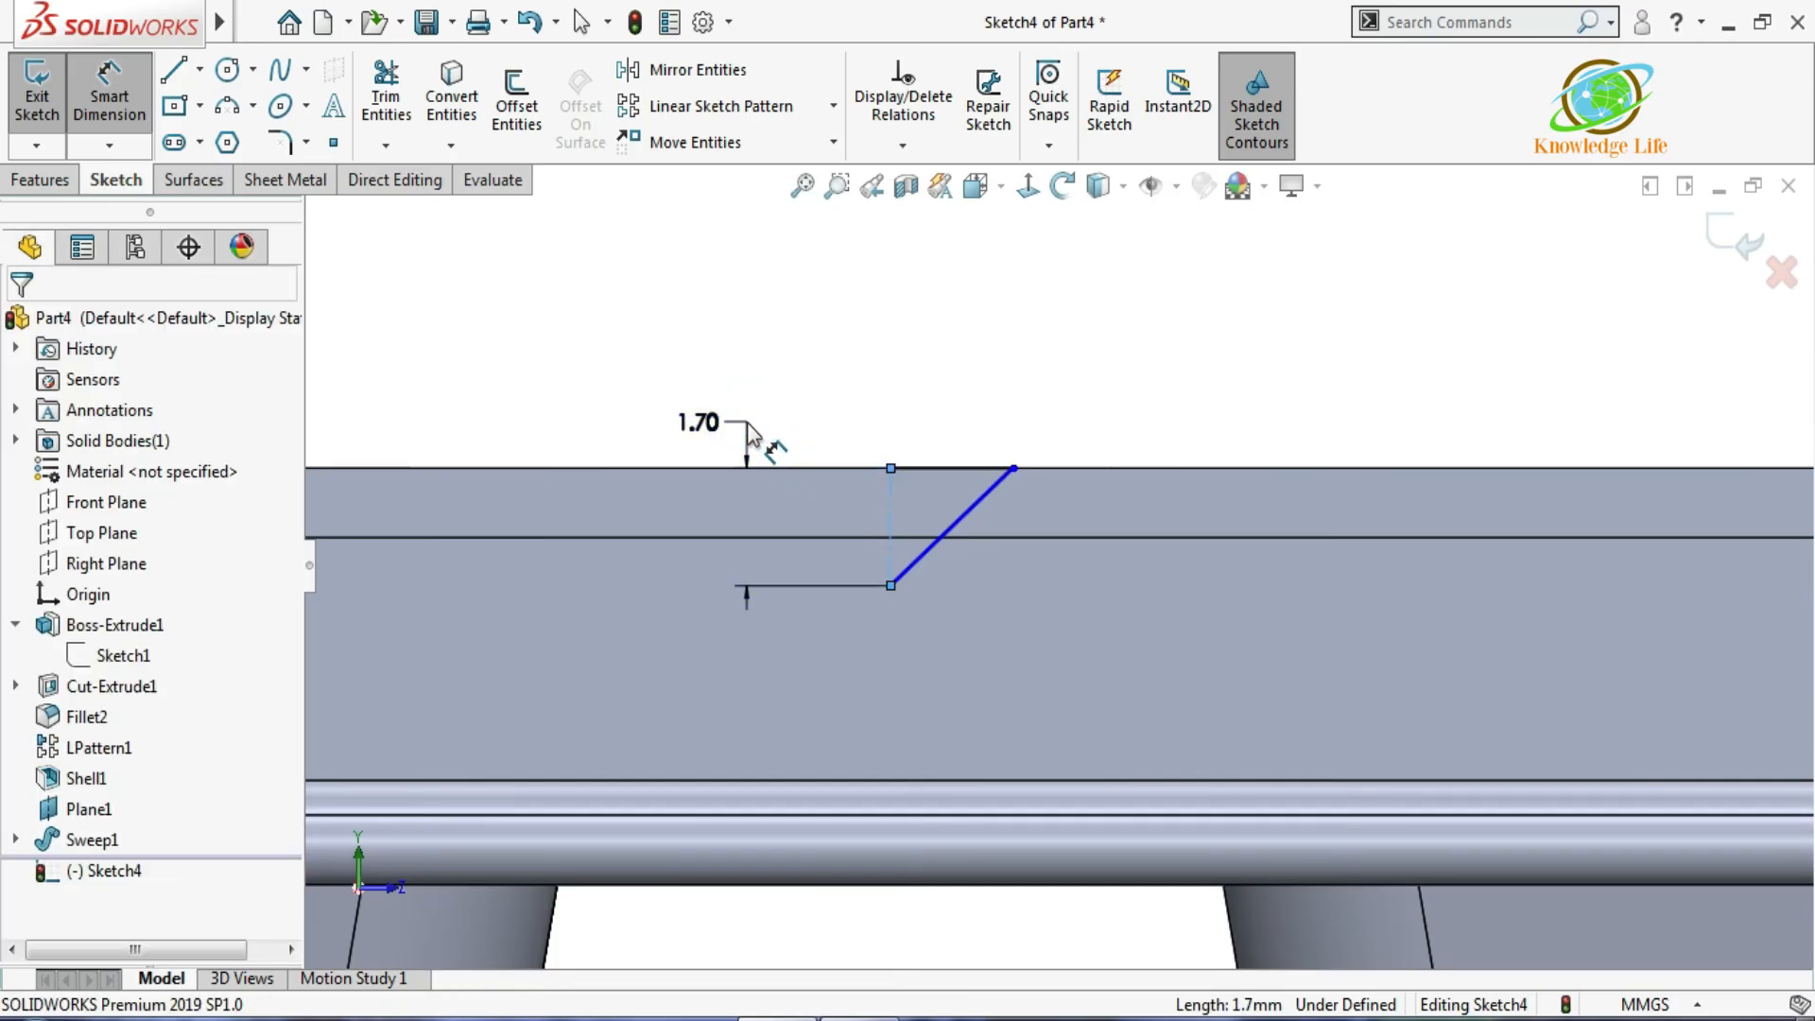
{"action": "left_click", "coordinate": [756, 437]}
{"action": "type", "text": ".5"}
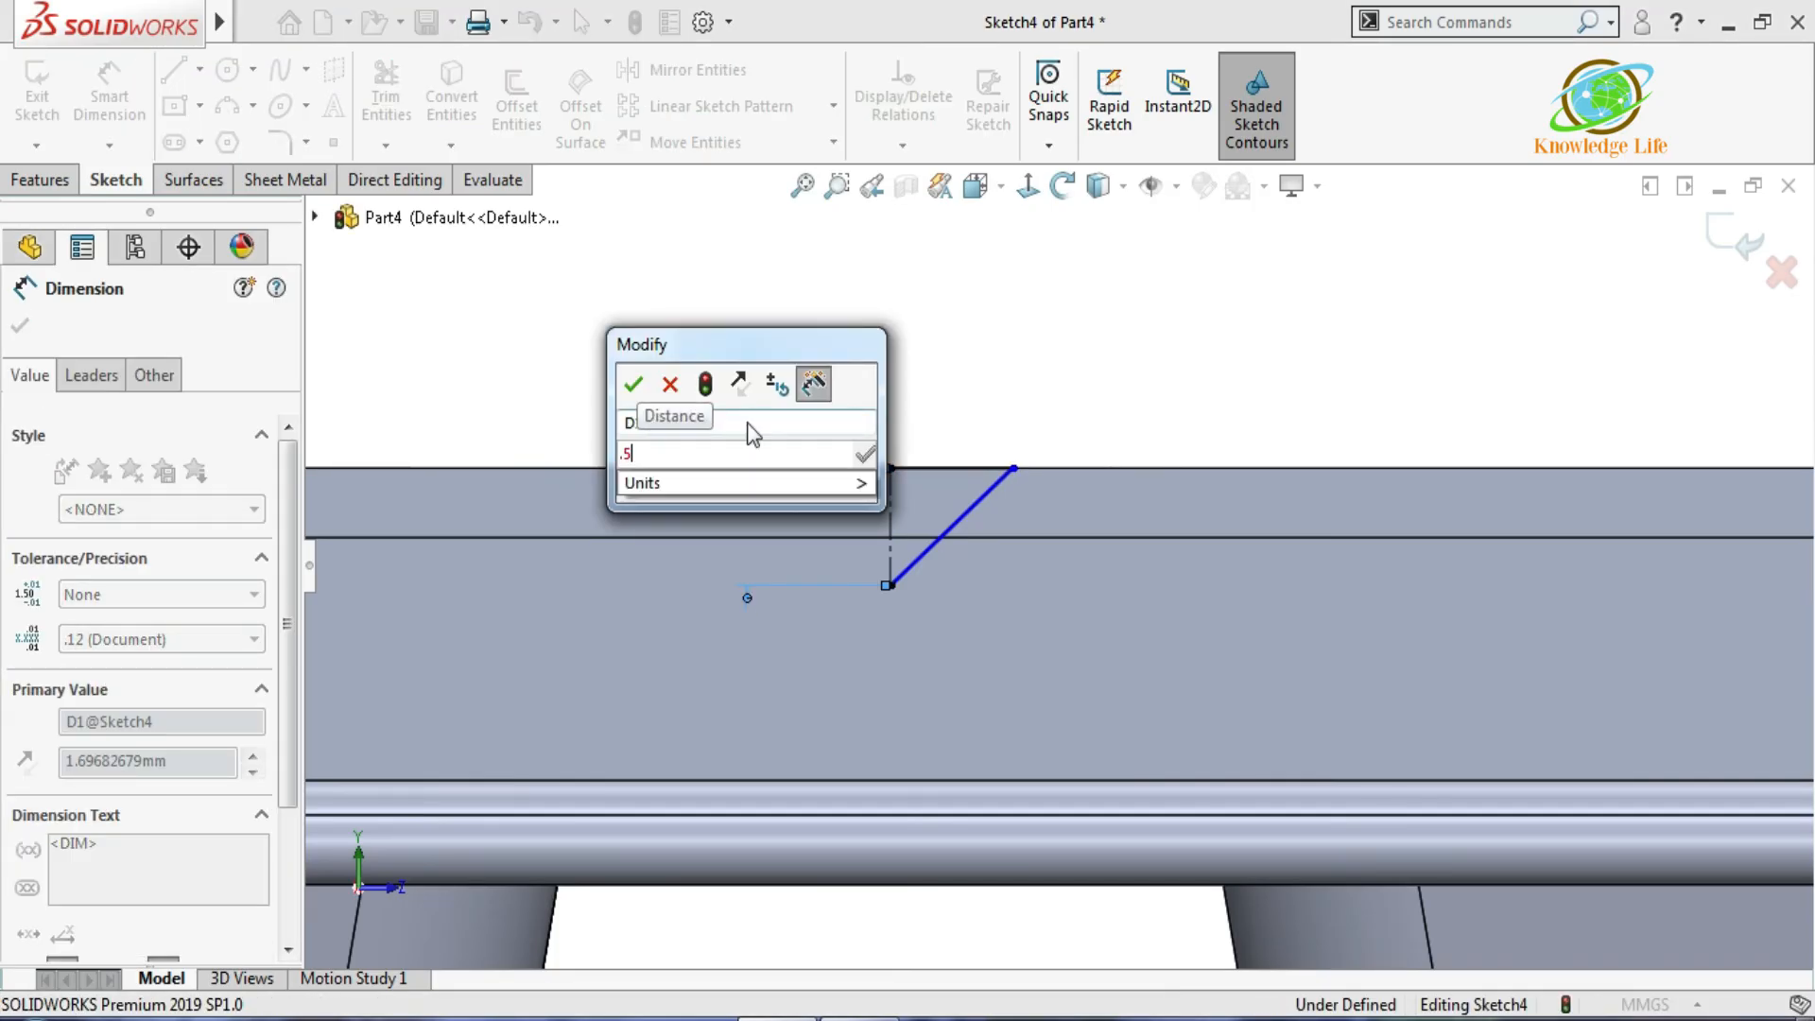
{"action": "key", "text": "Return"}
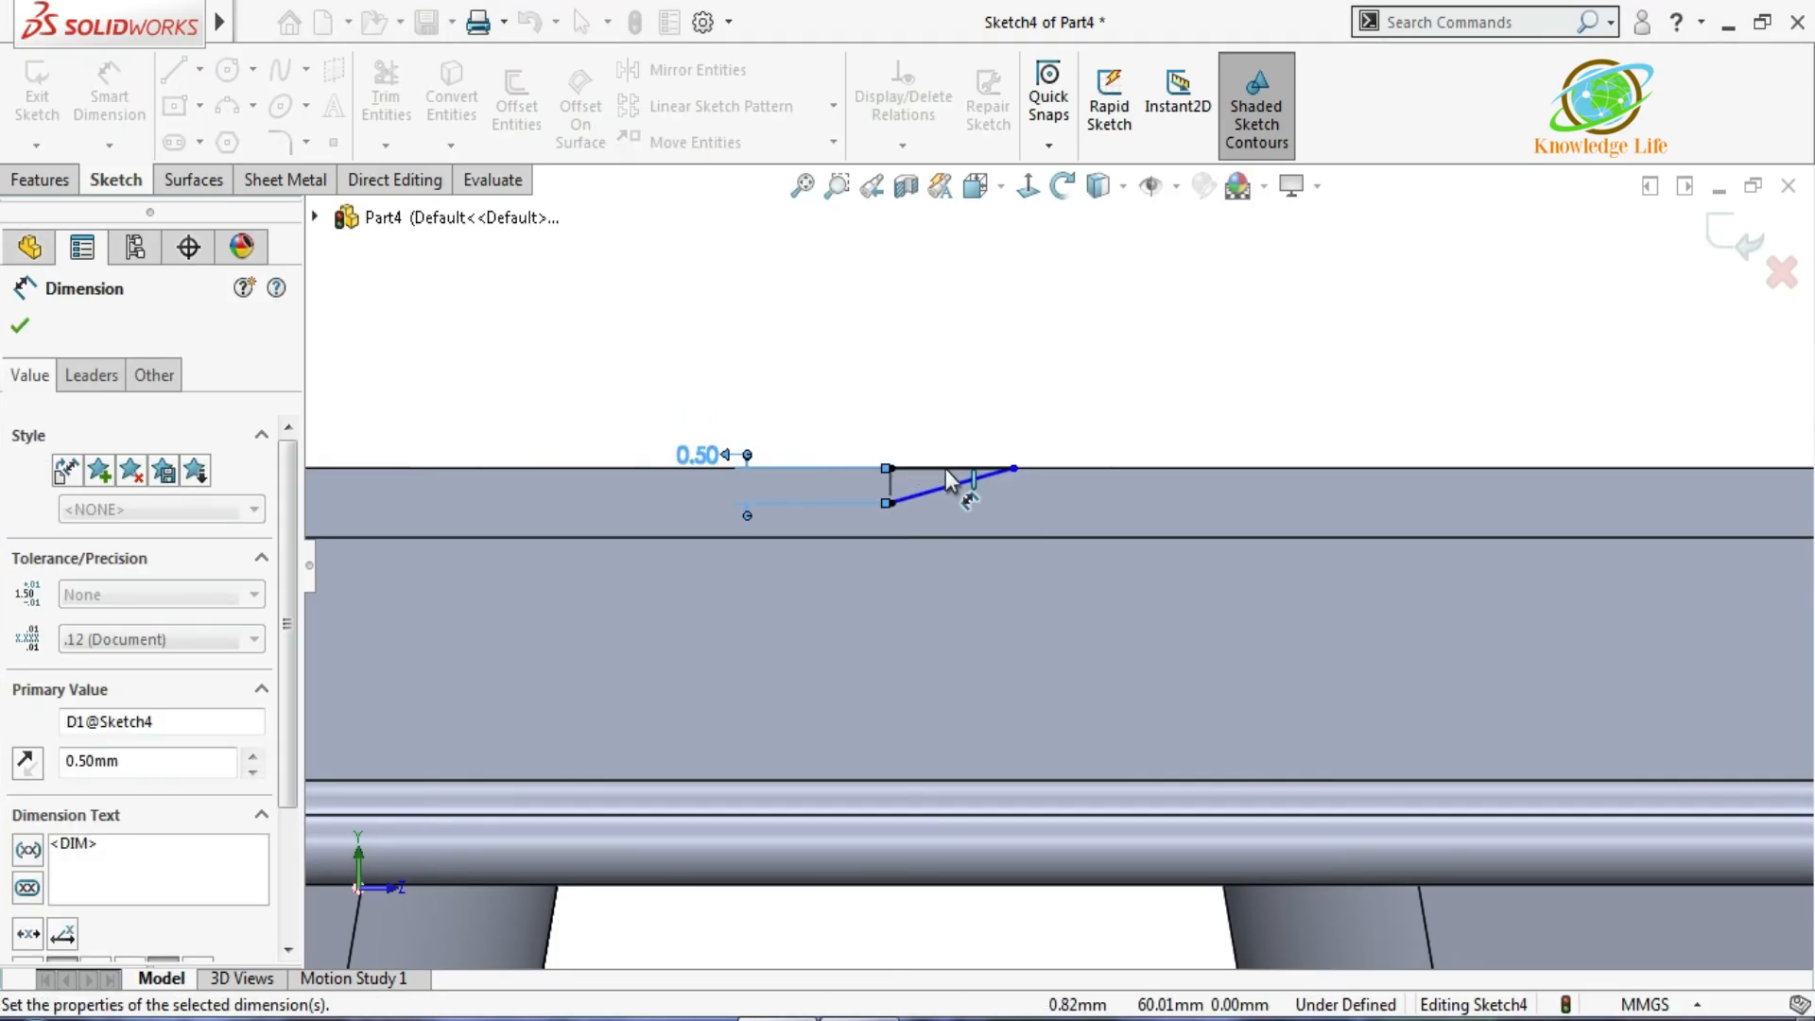
{"action": "left_click", "coordinate": [940, 467]}
{"action": "left_click", "coordinate": [931, 416]}
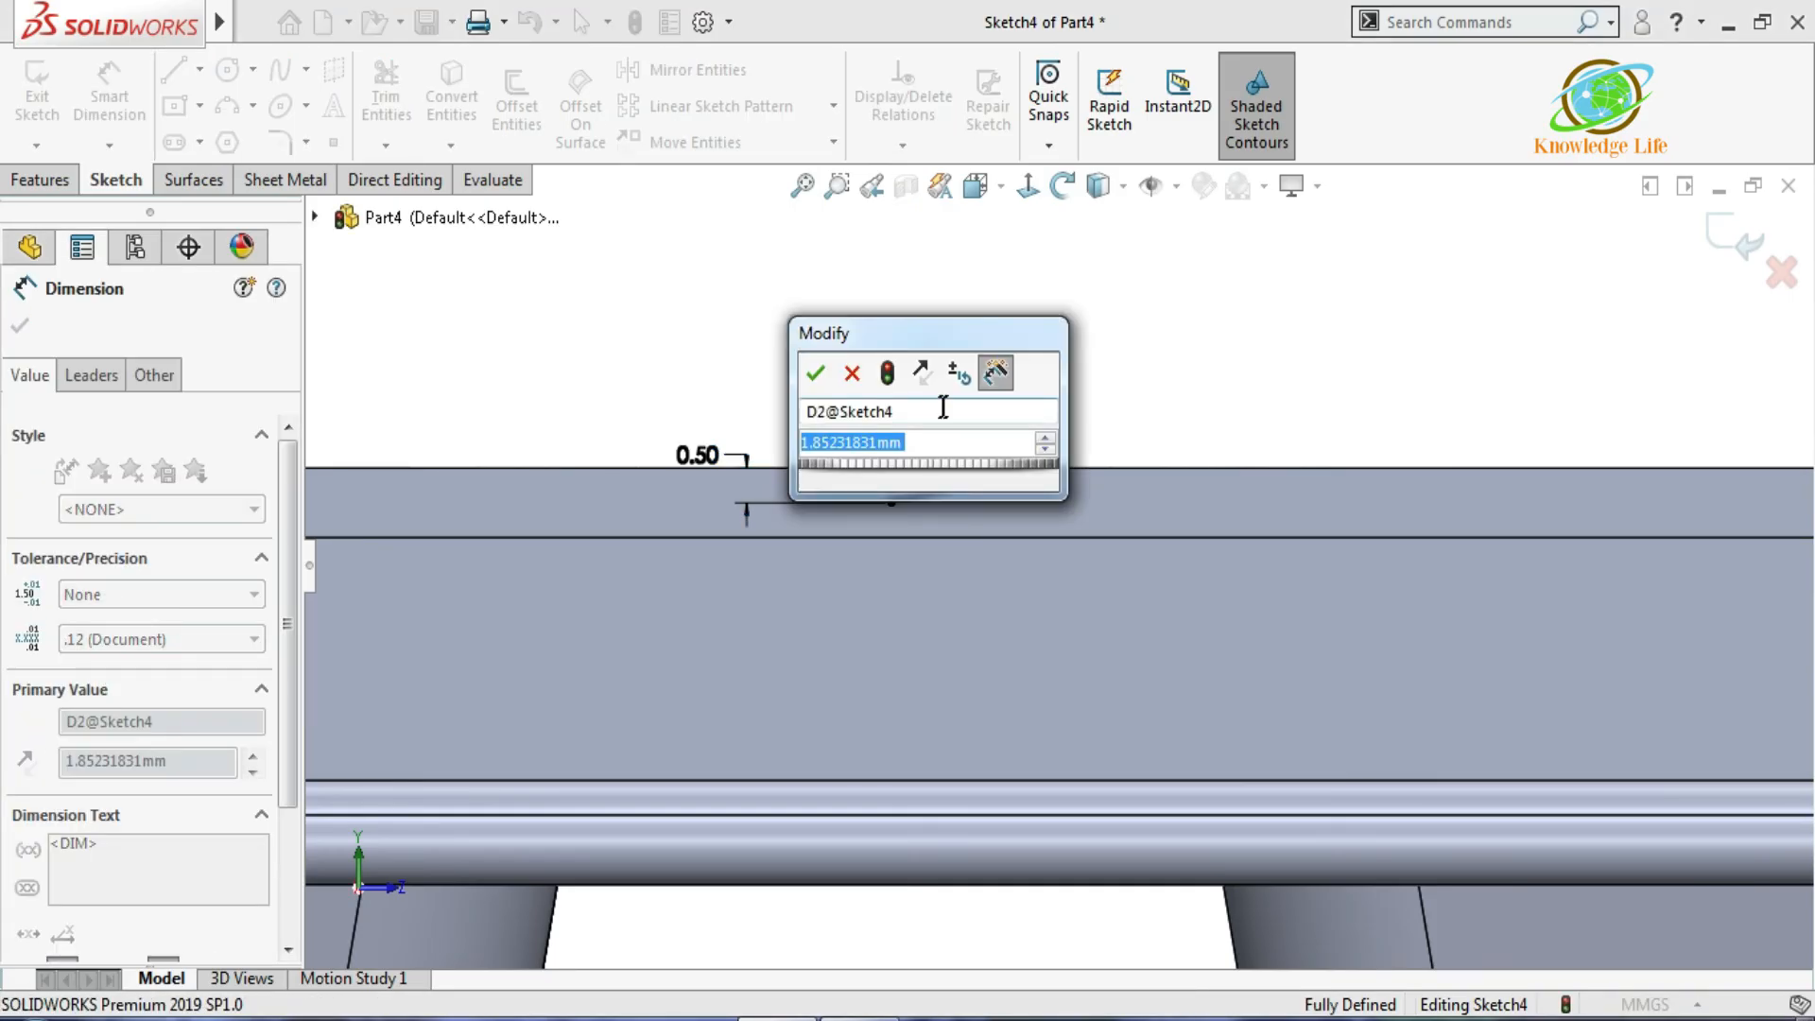
{"action": "type", "text": "1"}
{"action": "key", "text": "Return"}
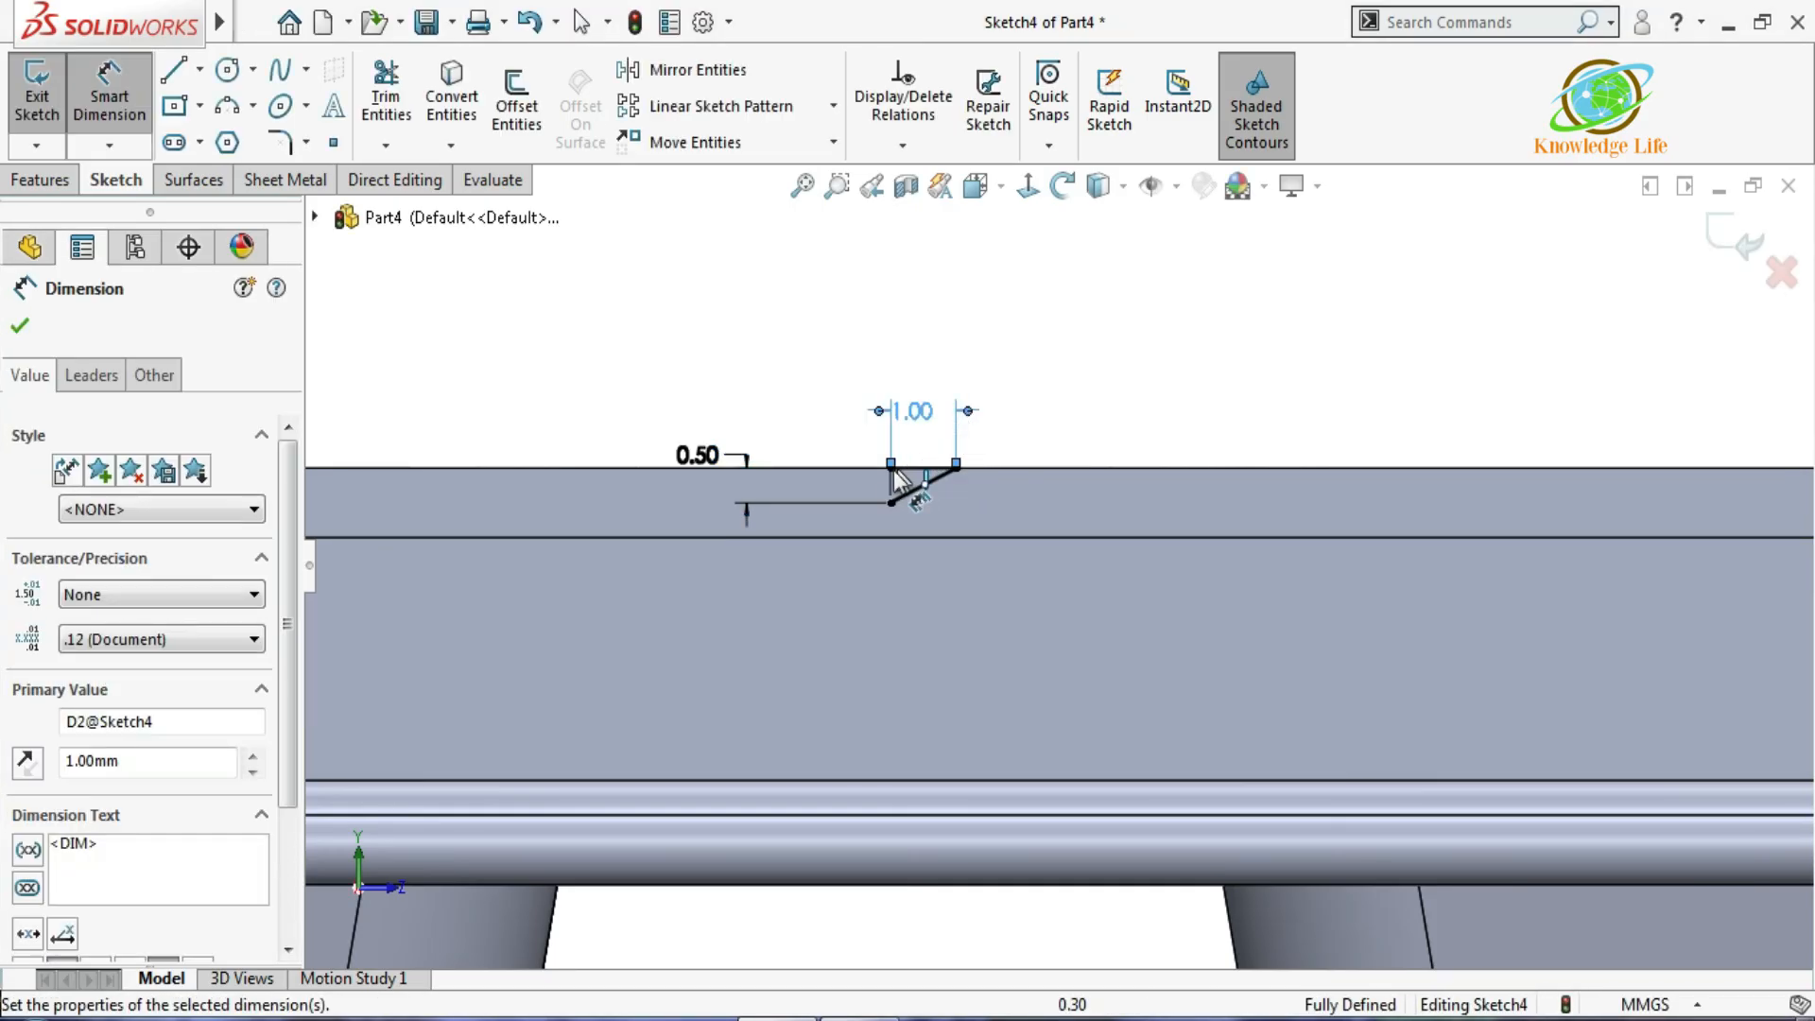
Mirror the triangle's sloping and top lines about the vertical centerline and exit the sketch.
{"action": "scroll", "coordinate": [889, 465], "scroll_direction": "down", "scroll_amount": 1}
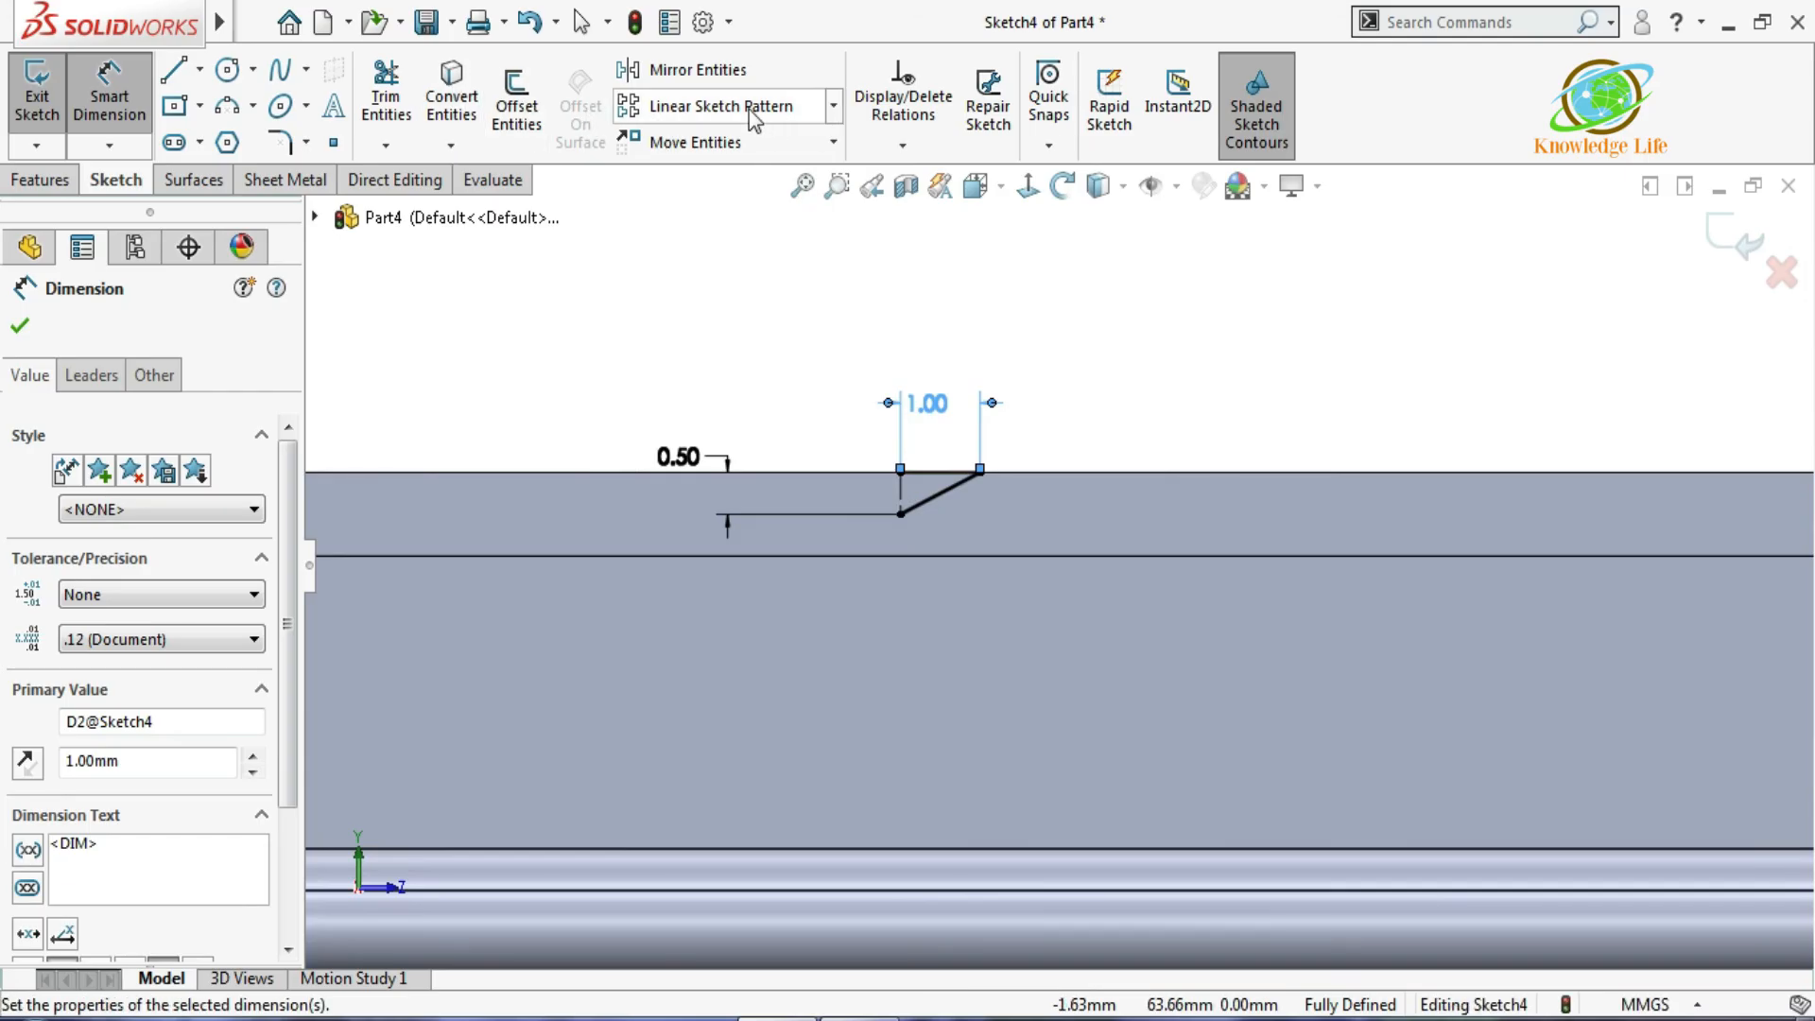
{"action": "left_click", "coordinate": [685, 70]}
{"action": "left_click", "coordinate": [185, 553]}
{"action": "left_click", "coordinate": [931, 501]}
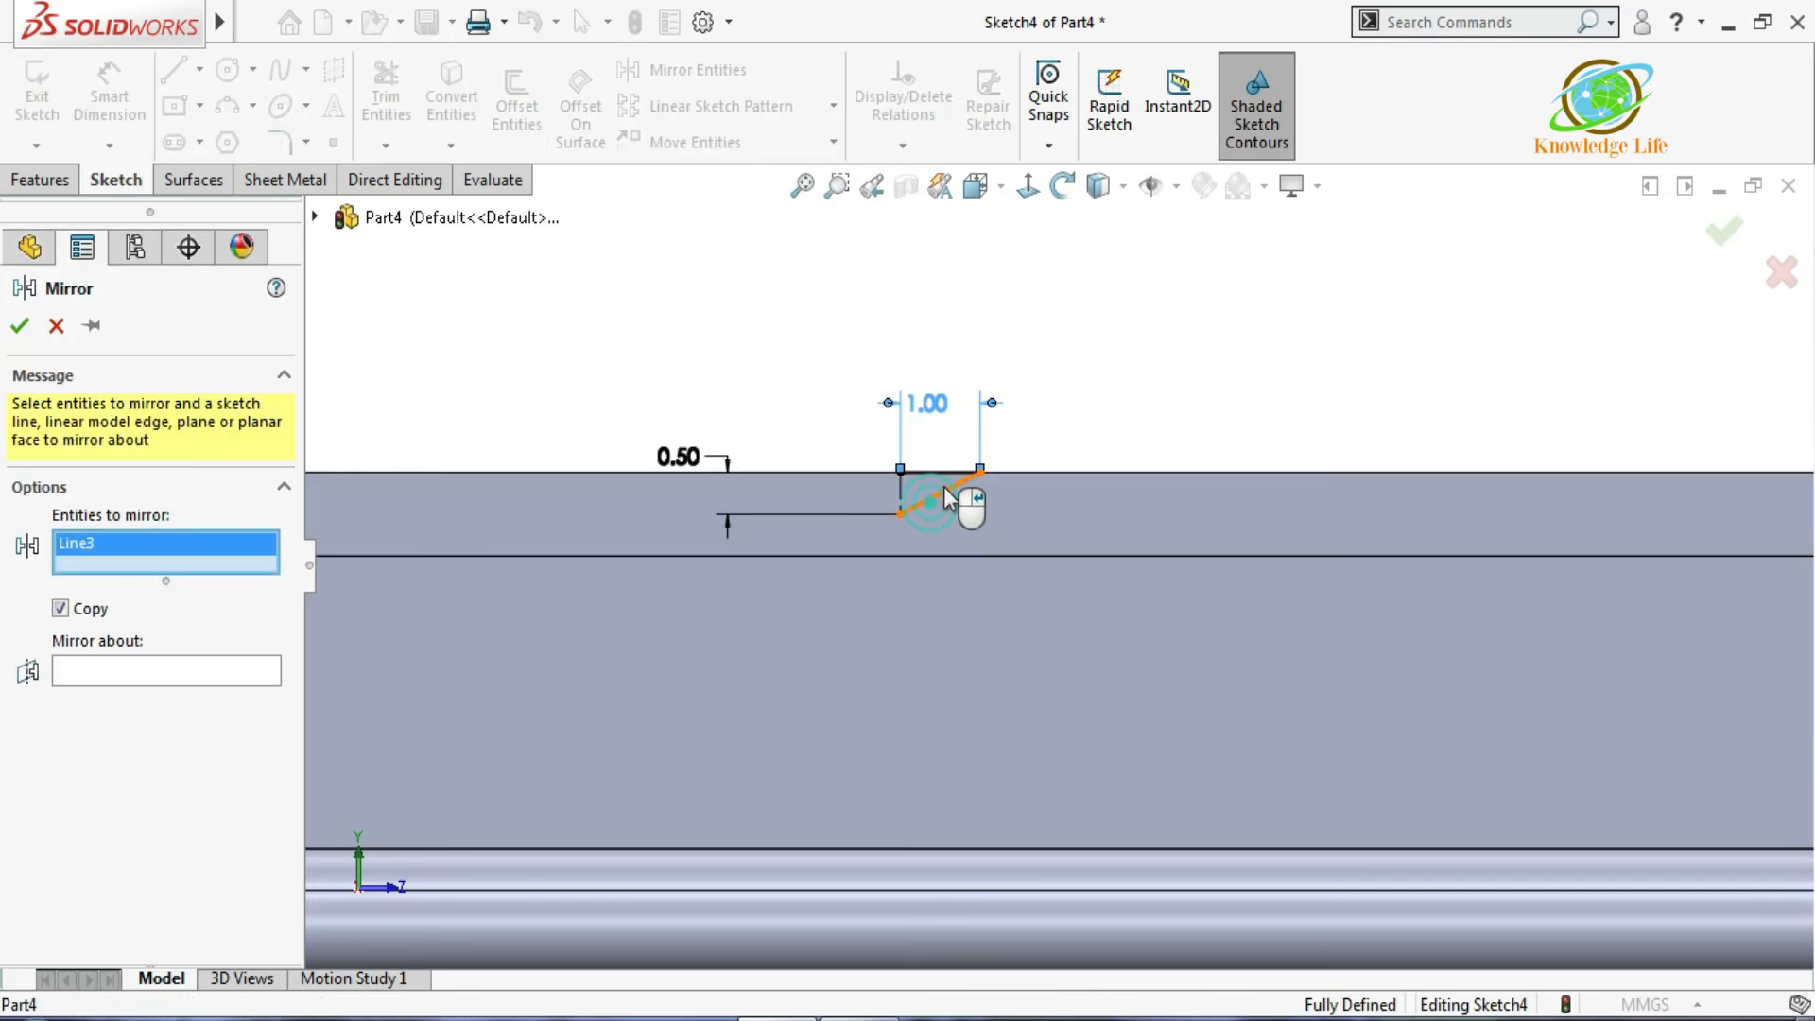
{"action": "left_click", "coordinate": [942, 472]}
{"action": "left_click", "coordinate": [222, 699]}
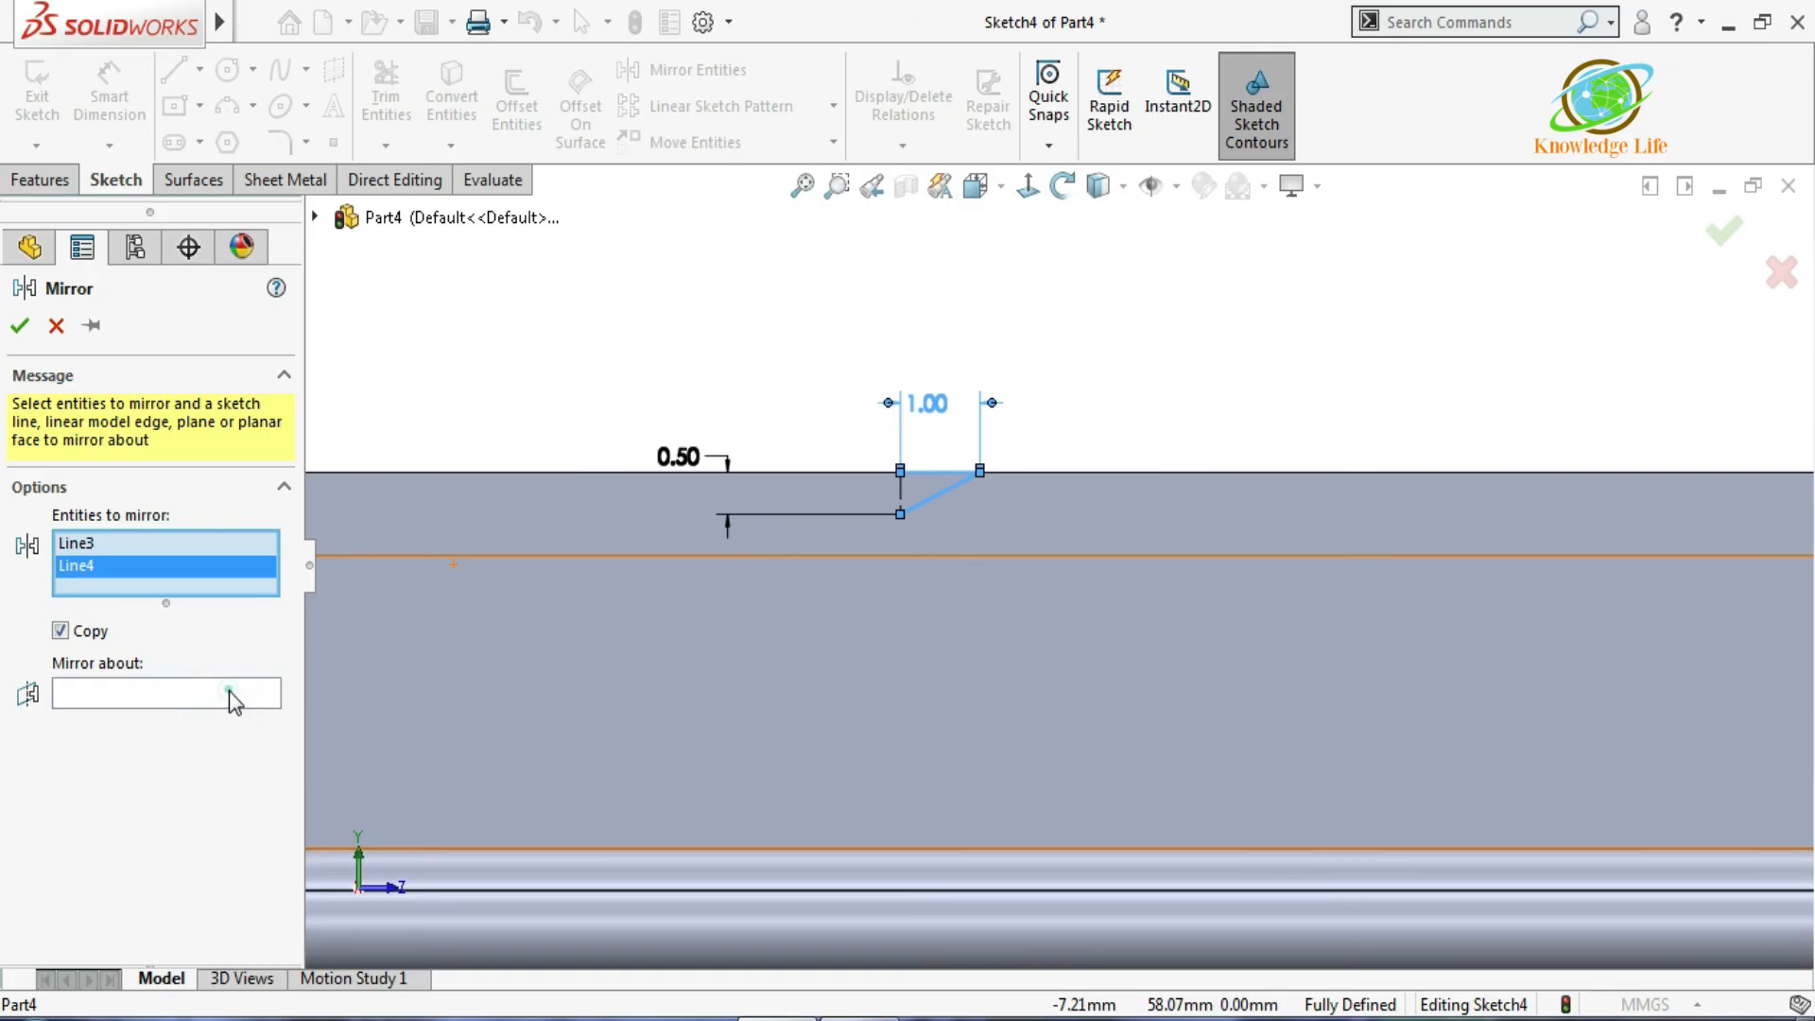
{"action": "left_click", "coordinate": [902, 489]}
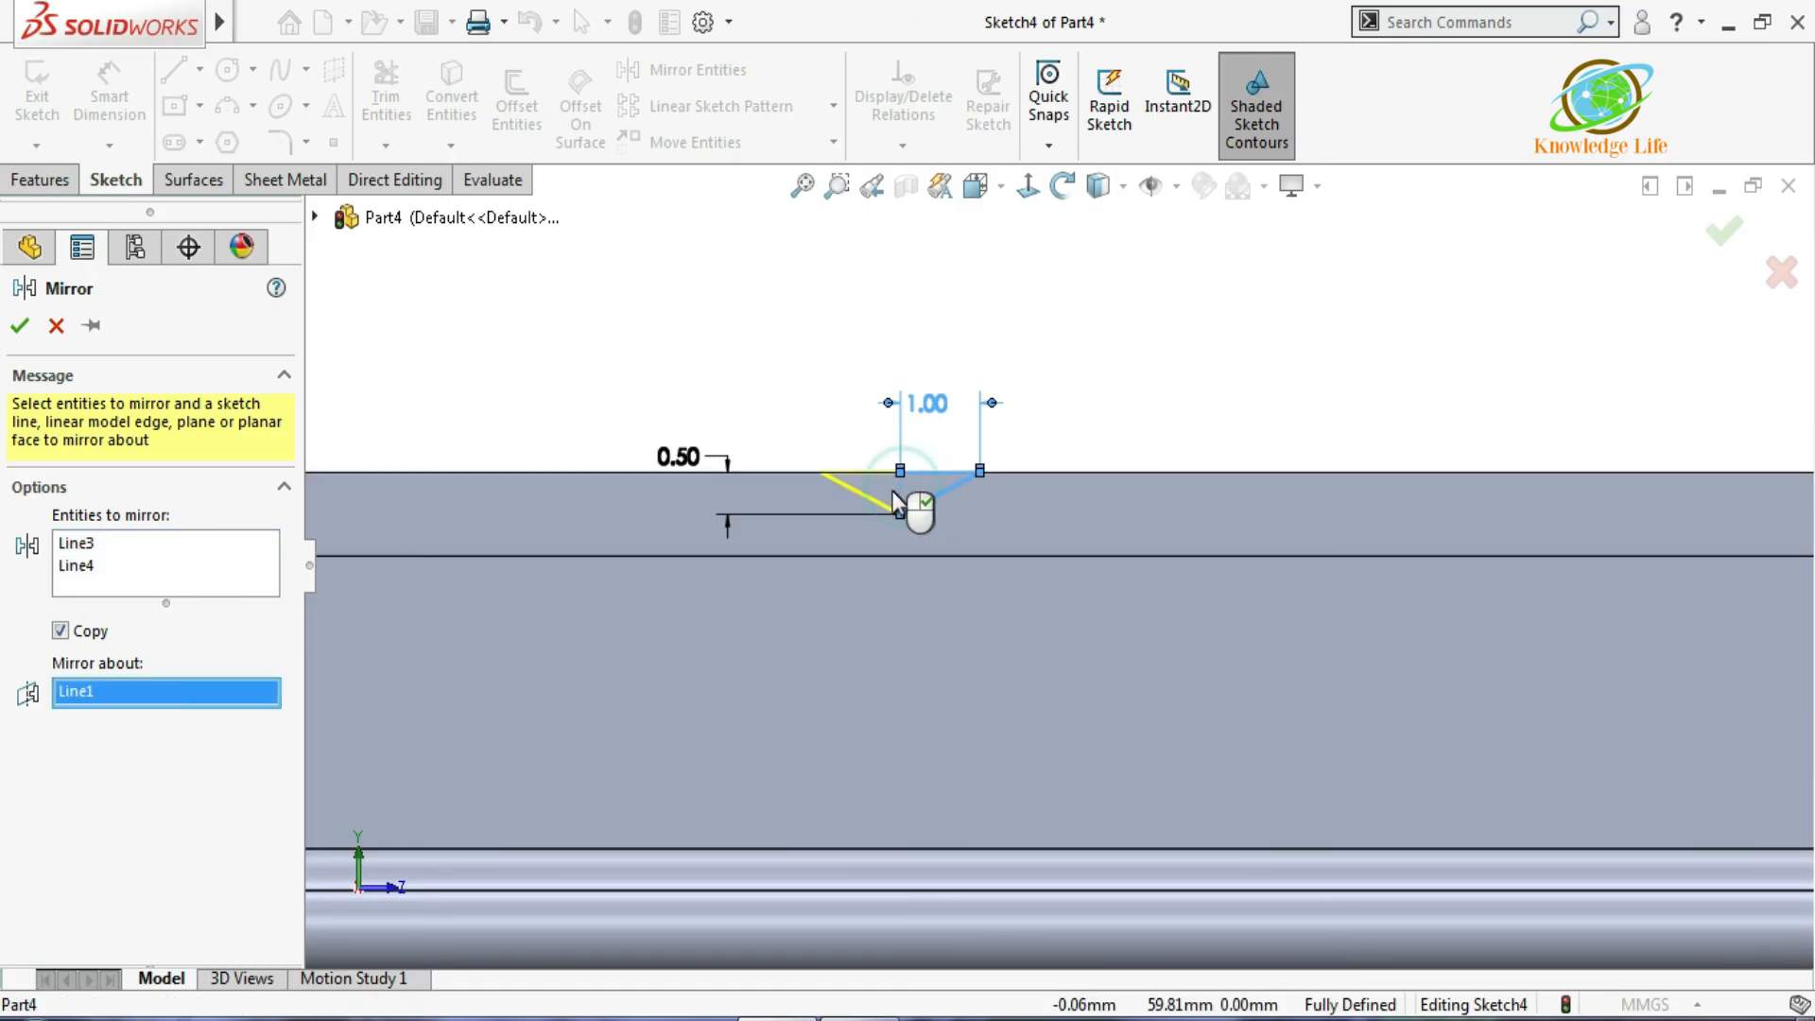
{"action": "left_click", "coordinate": [20, 328]}
{"action": "middle_click_drag", "start_coordinate": [775, 351], "coordinate": [823, 357]}
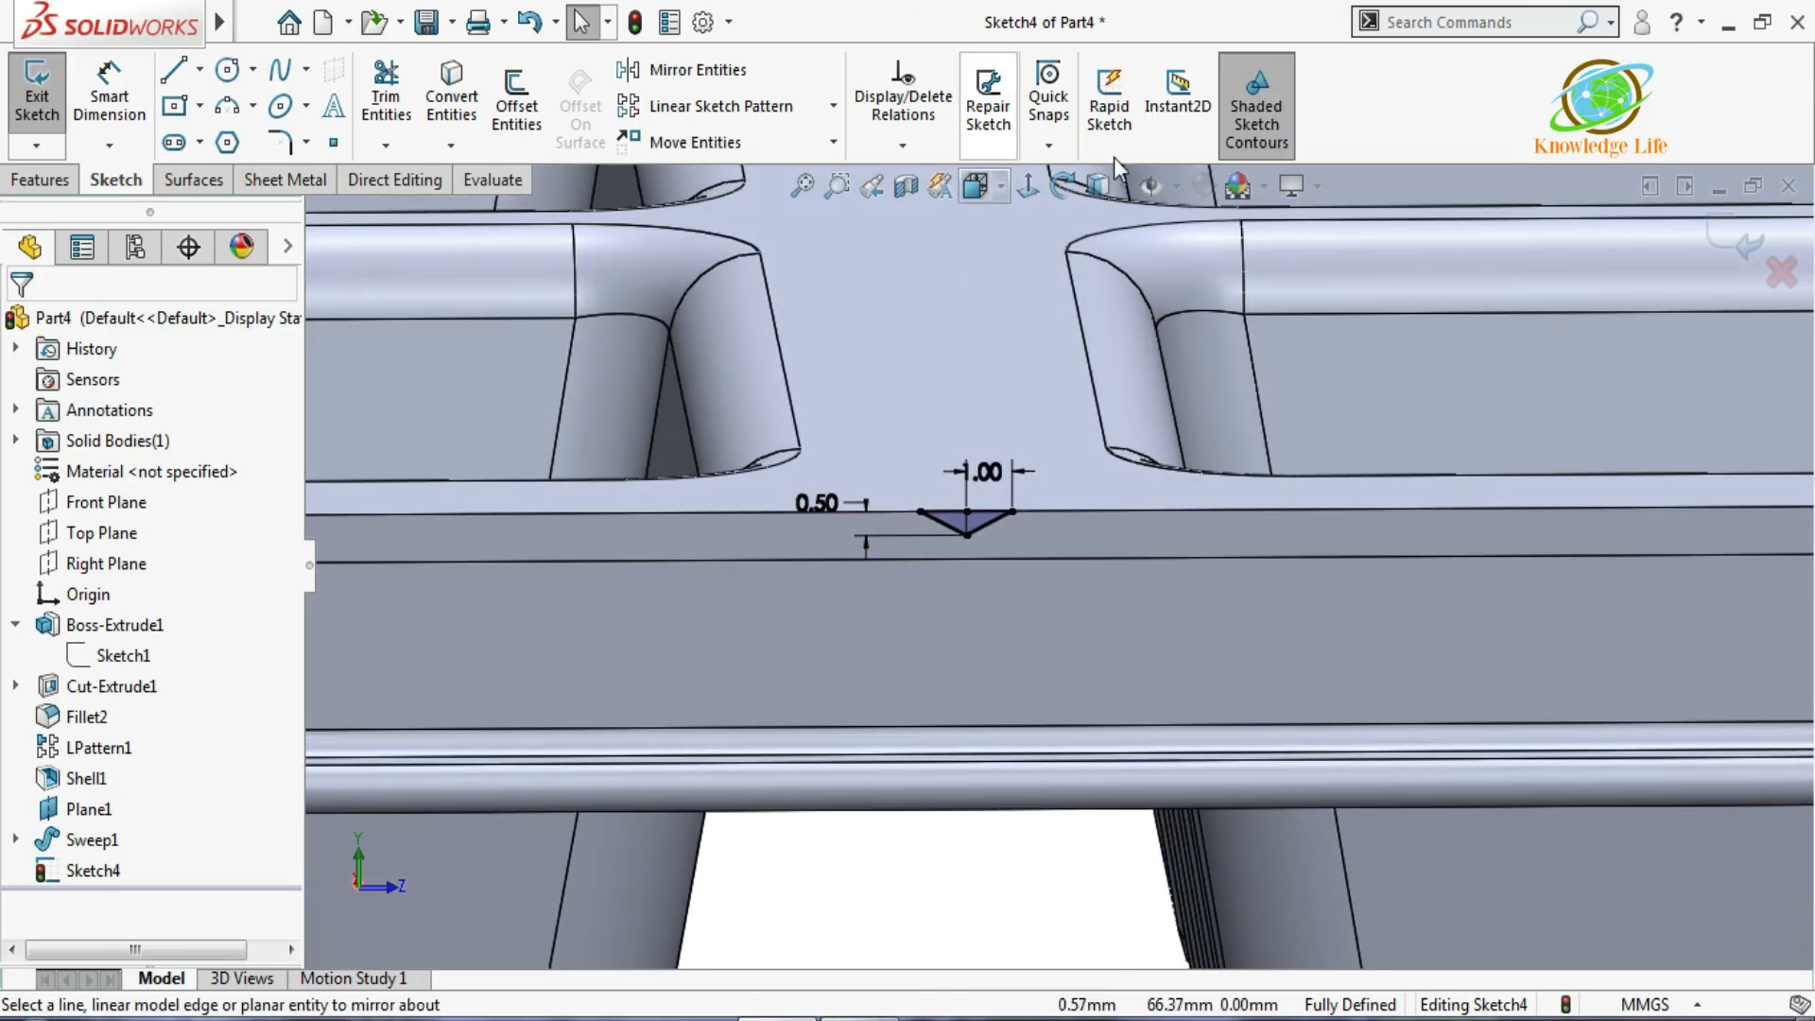
{"action": "left_click", "coordinate": [1739, 244]}
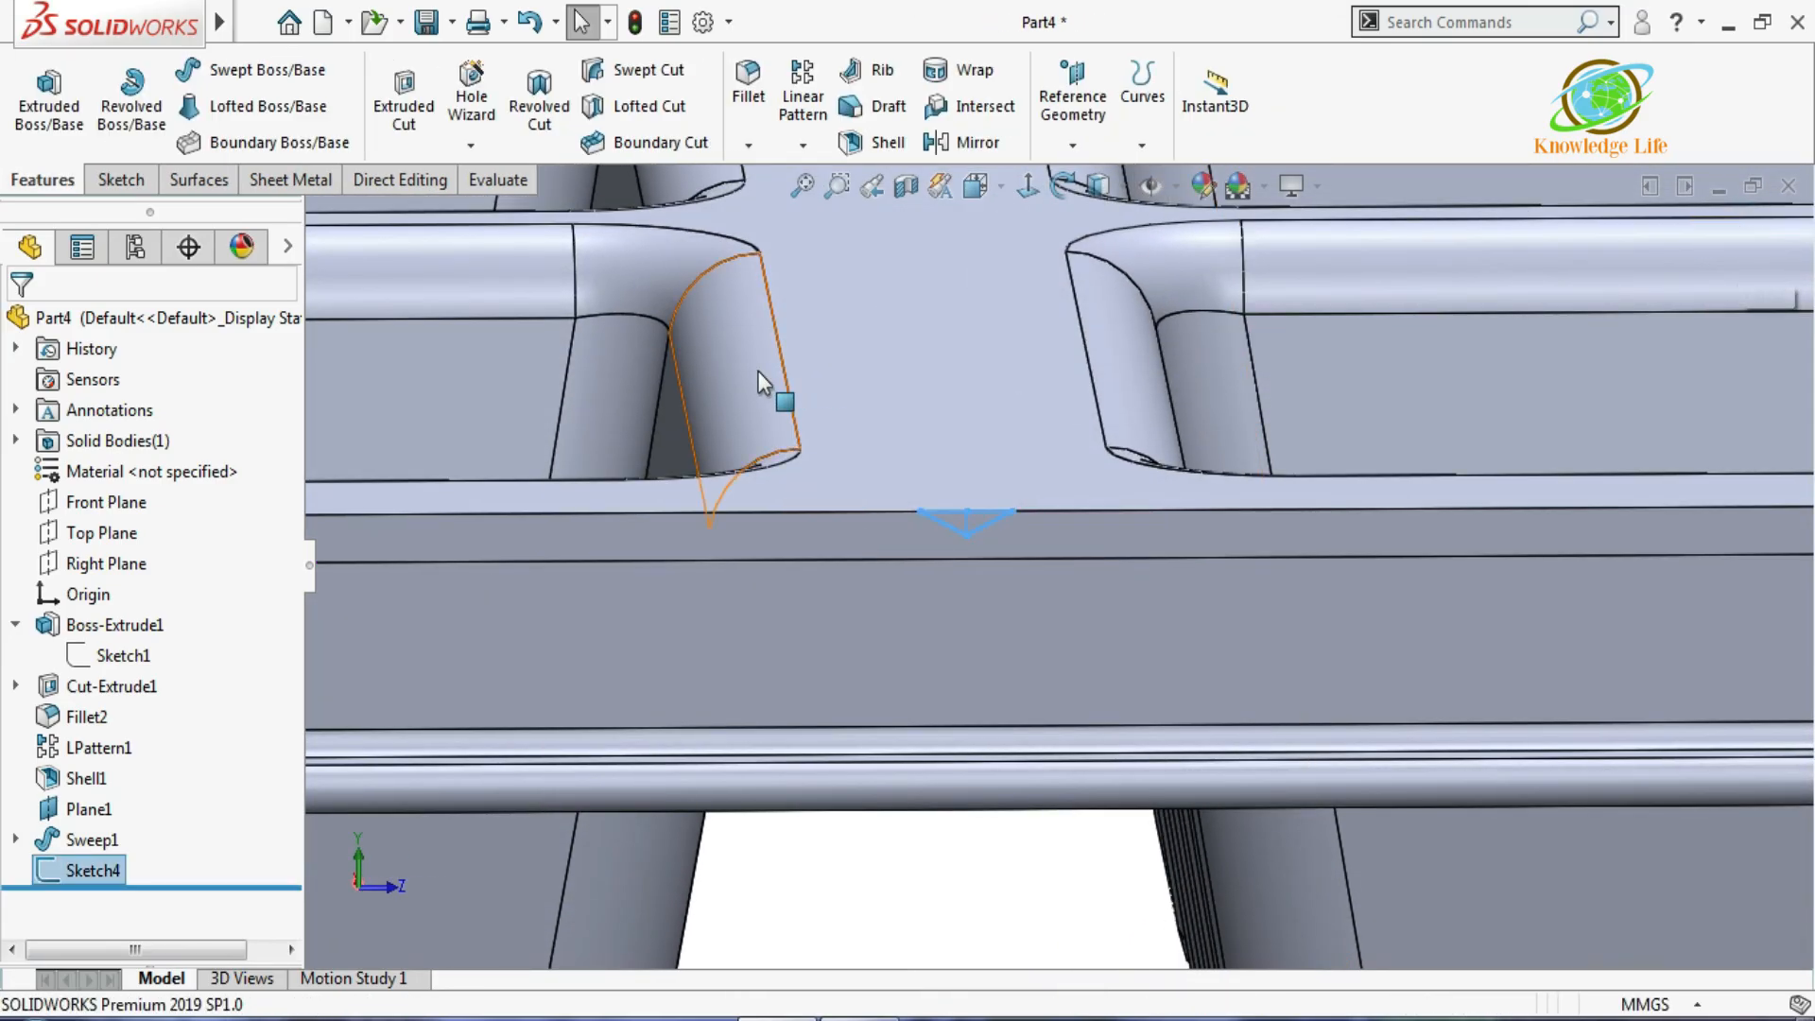
Cut the triangular profile along the tray's center web with an extruded cut using the Up To Next end condition.
{"action": "left_click", "coordinate": [407, 105]}
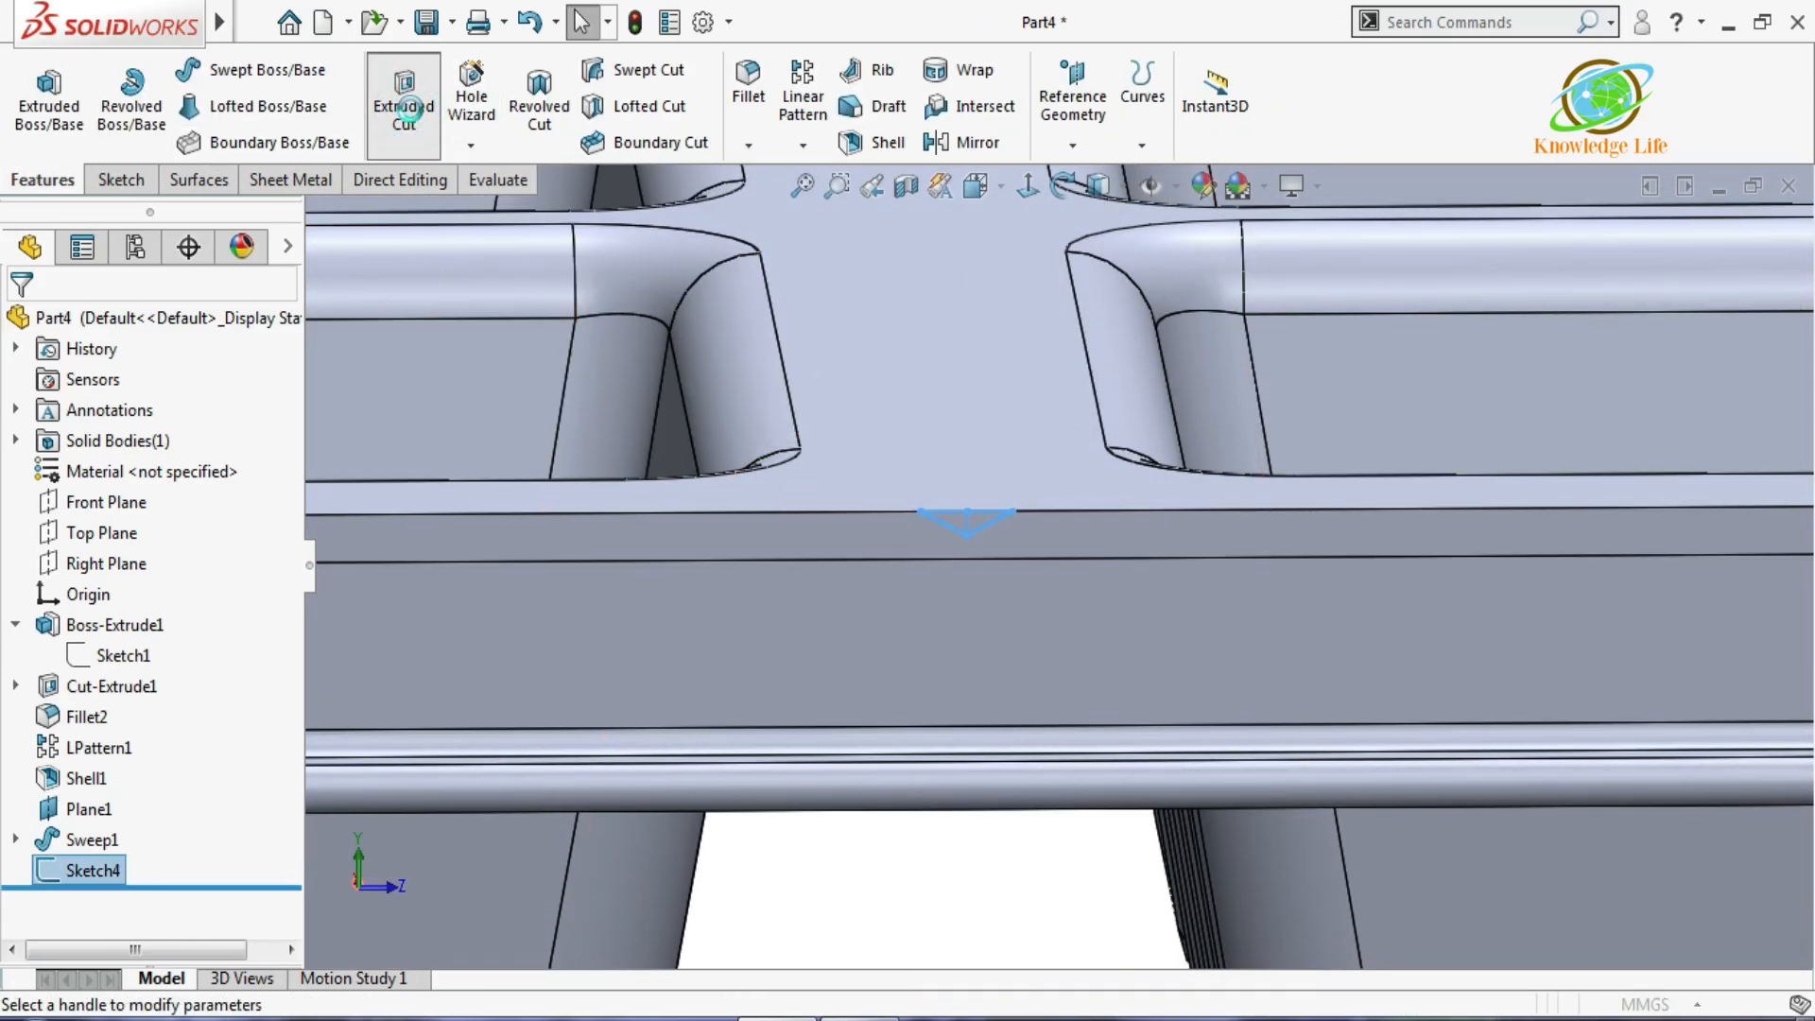
{"action": "left_click", "coordinate": [195, 494]}
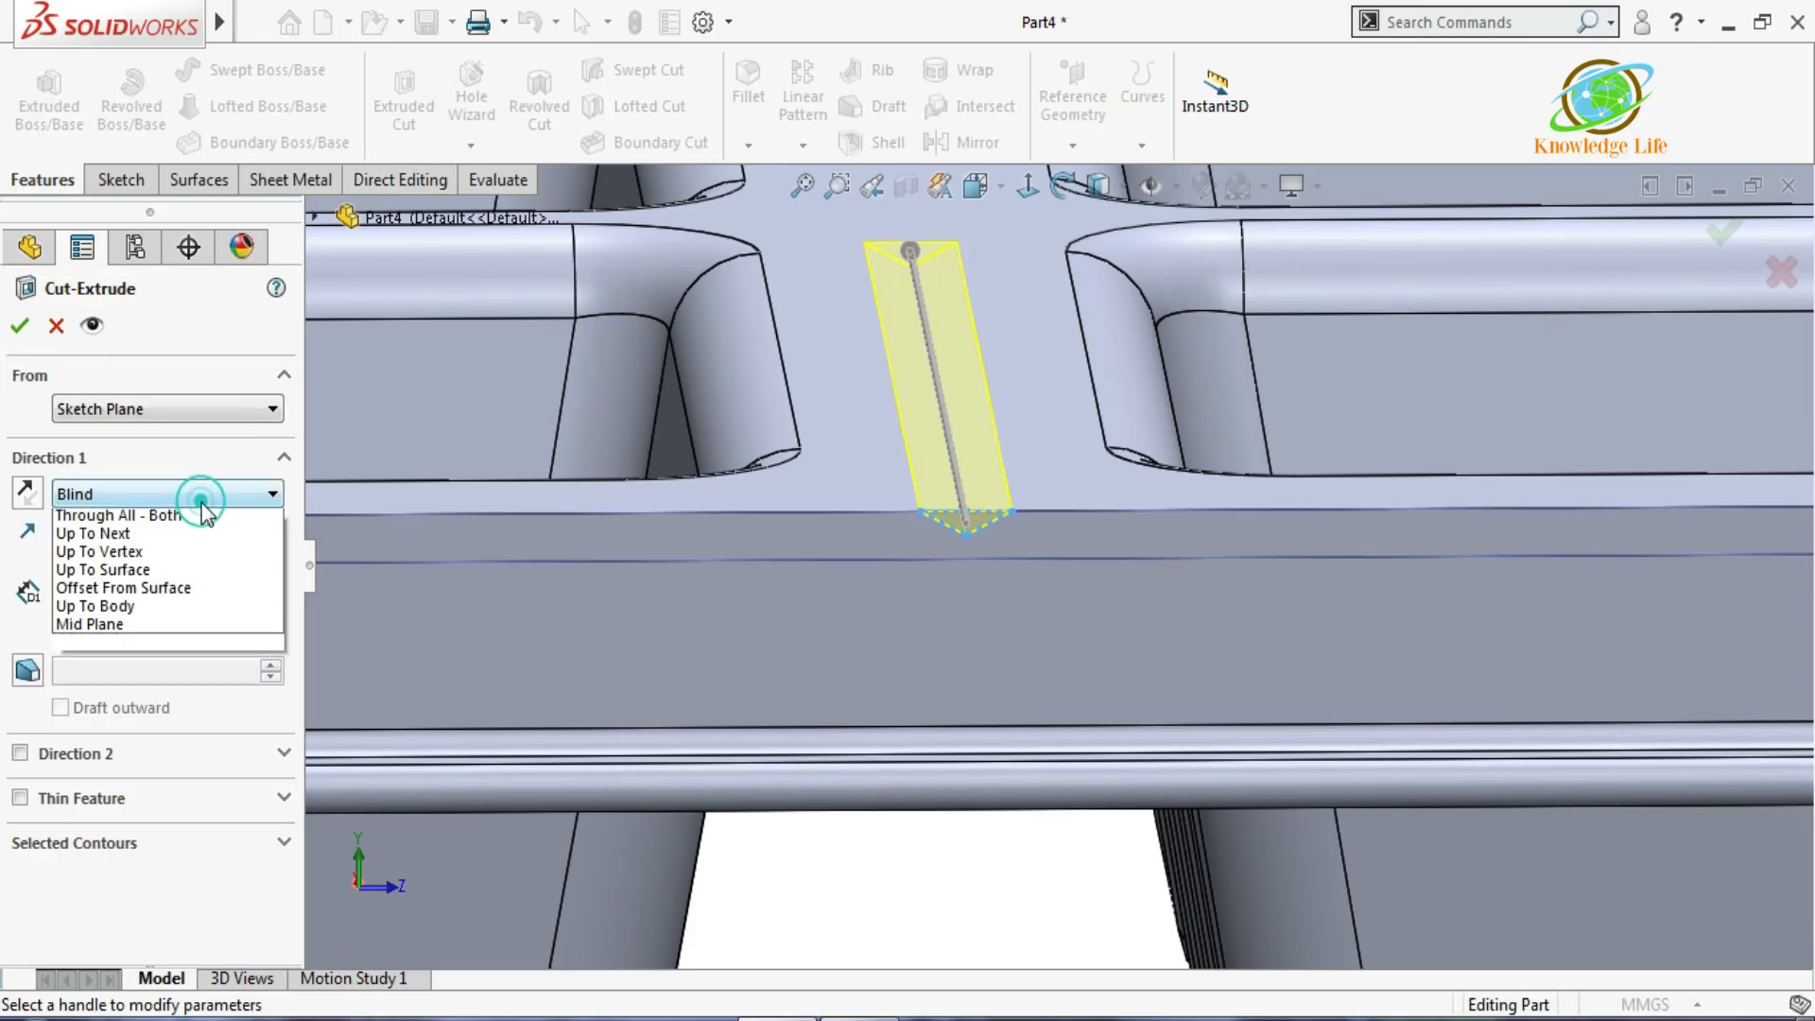
{"action": "left_click", "coordinate": [181, 570]}
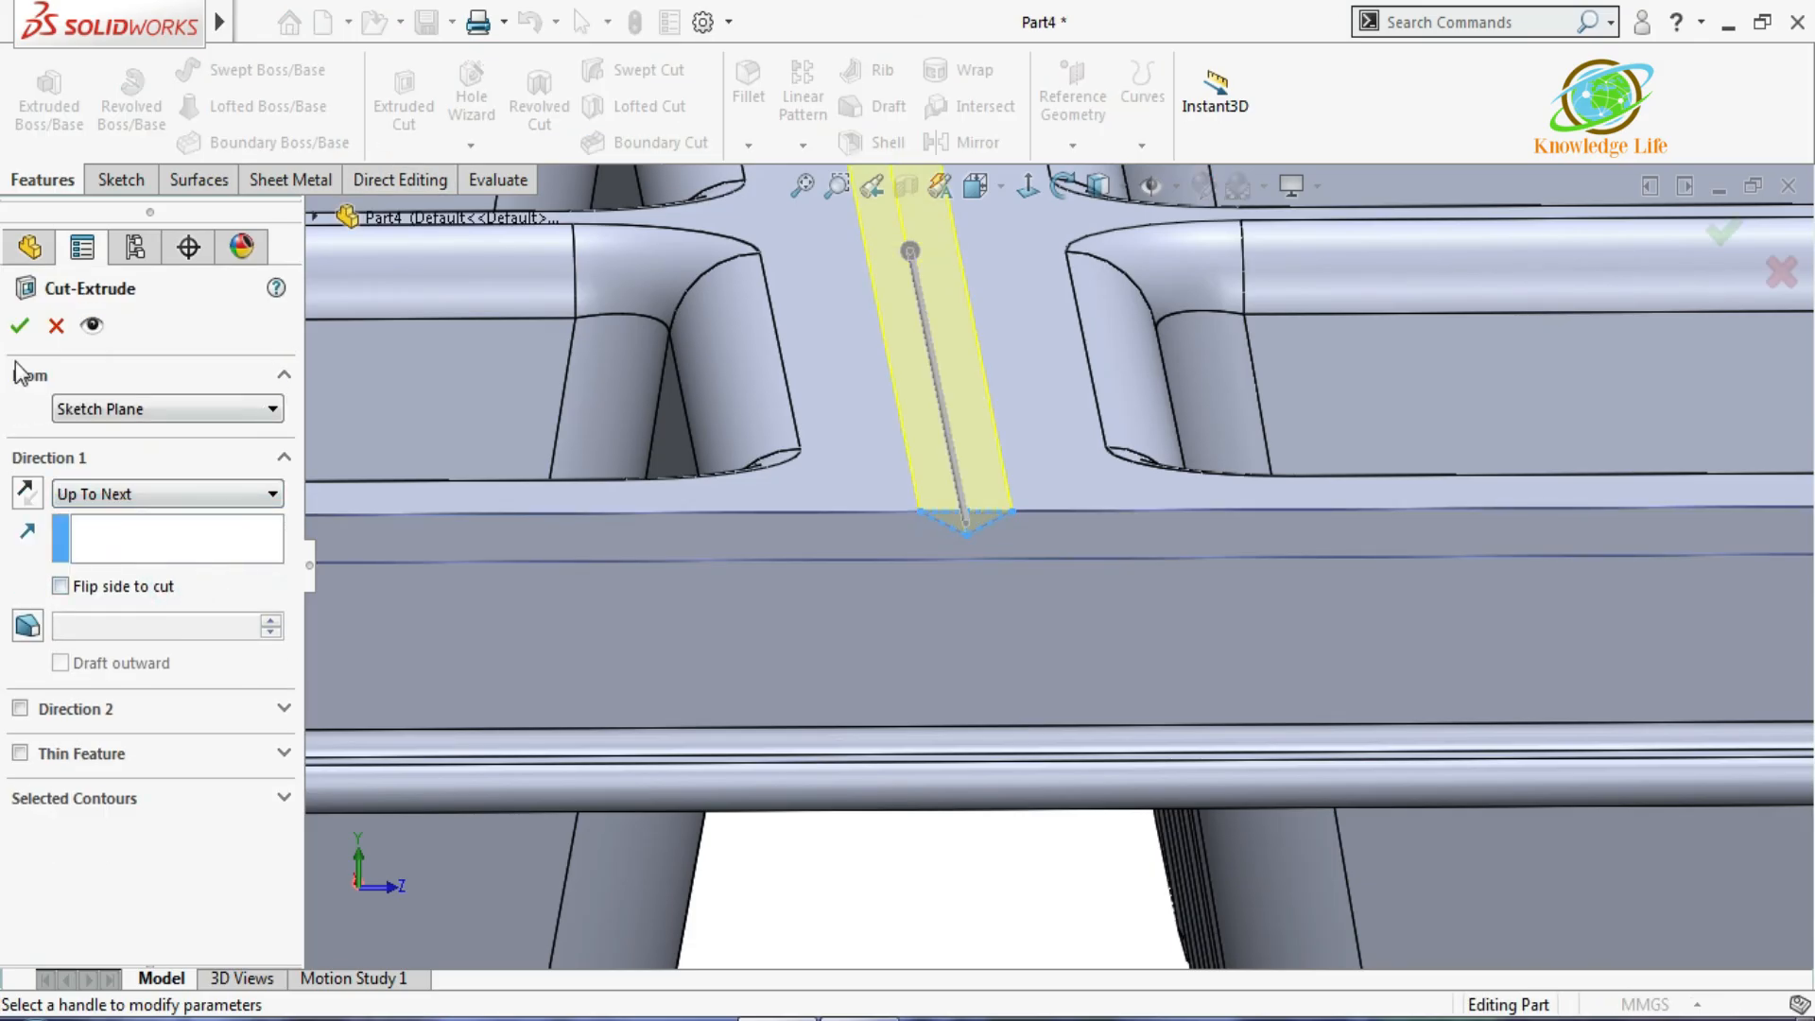
{"action": "left_click", "coordinate": [23, 325]}
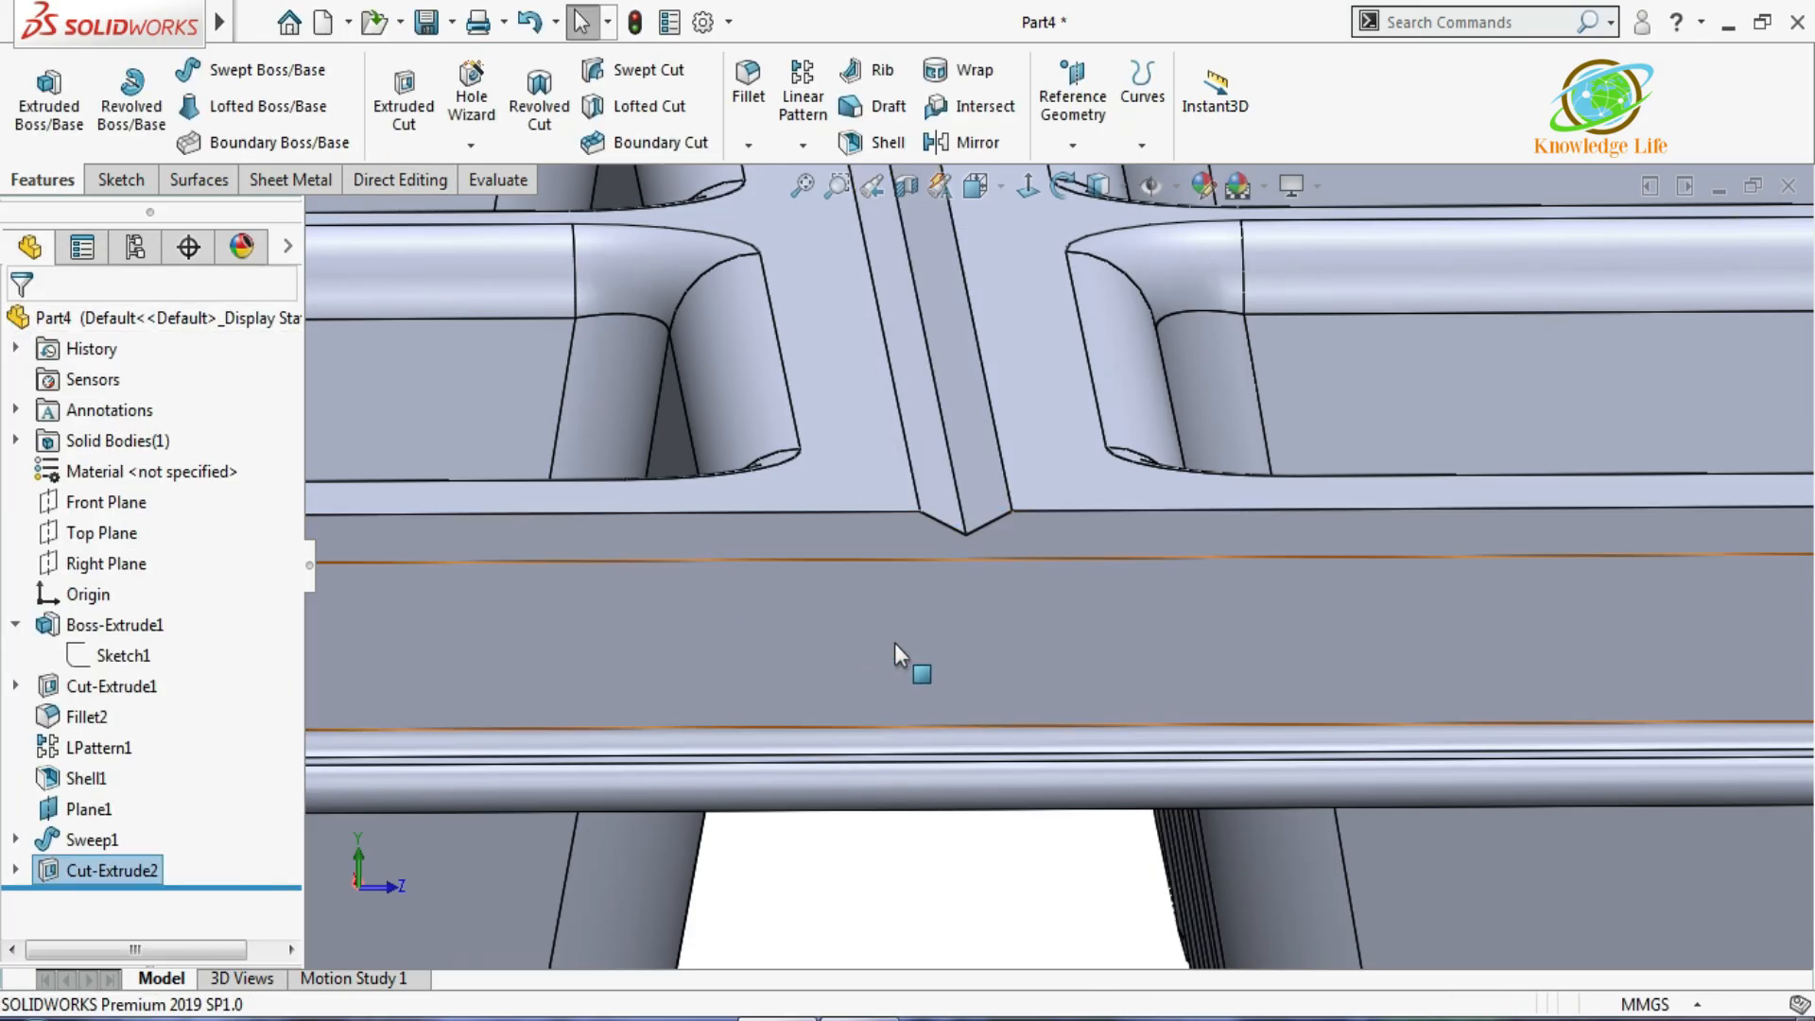
Fillet the two upper long edges of the V-groove with a 2 mm radius.
{"action": "middle_click_drag", "start_coordinate": [894, 643], "coordinate": [1000, 457]}
{"action": "scroll", "coordinate": [1013, 440], "scroll_direction": "down", "scroll_amount": 4}
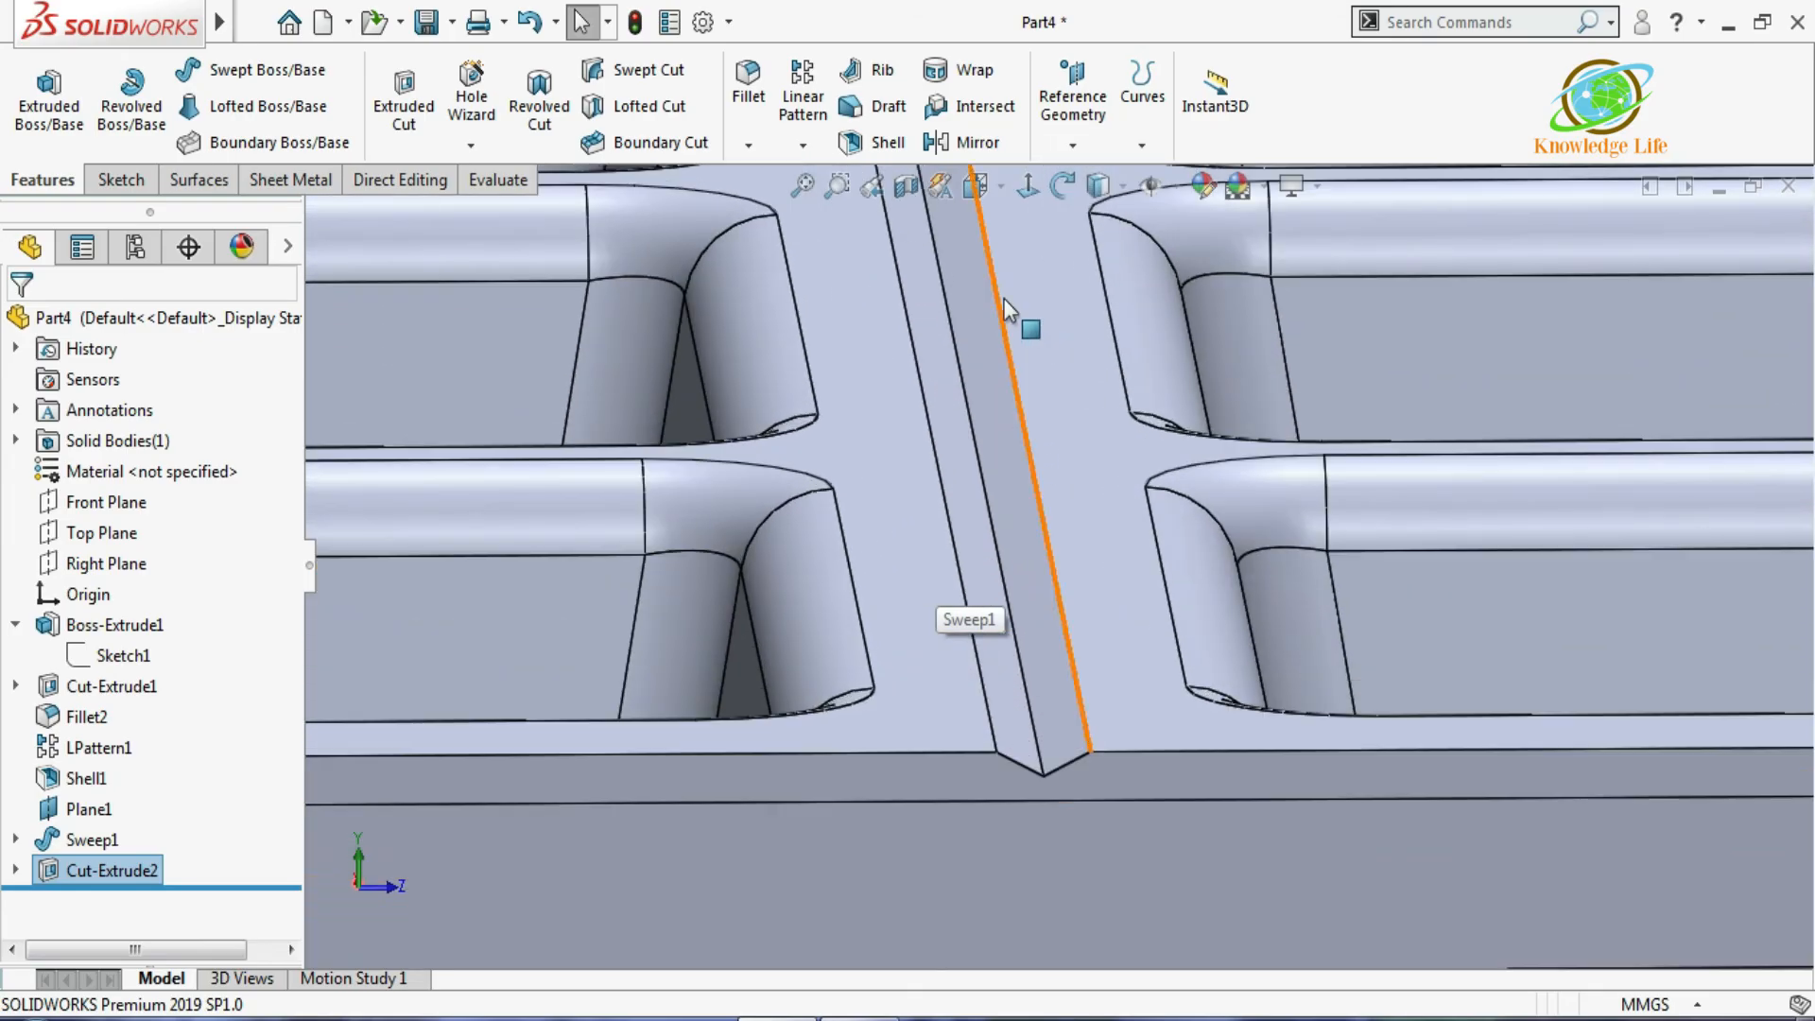
{"action": "left_click", "coordinate": [749, 145]}
{"action": "left_click", "coordinate": [767, 175]}
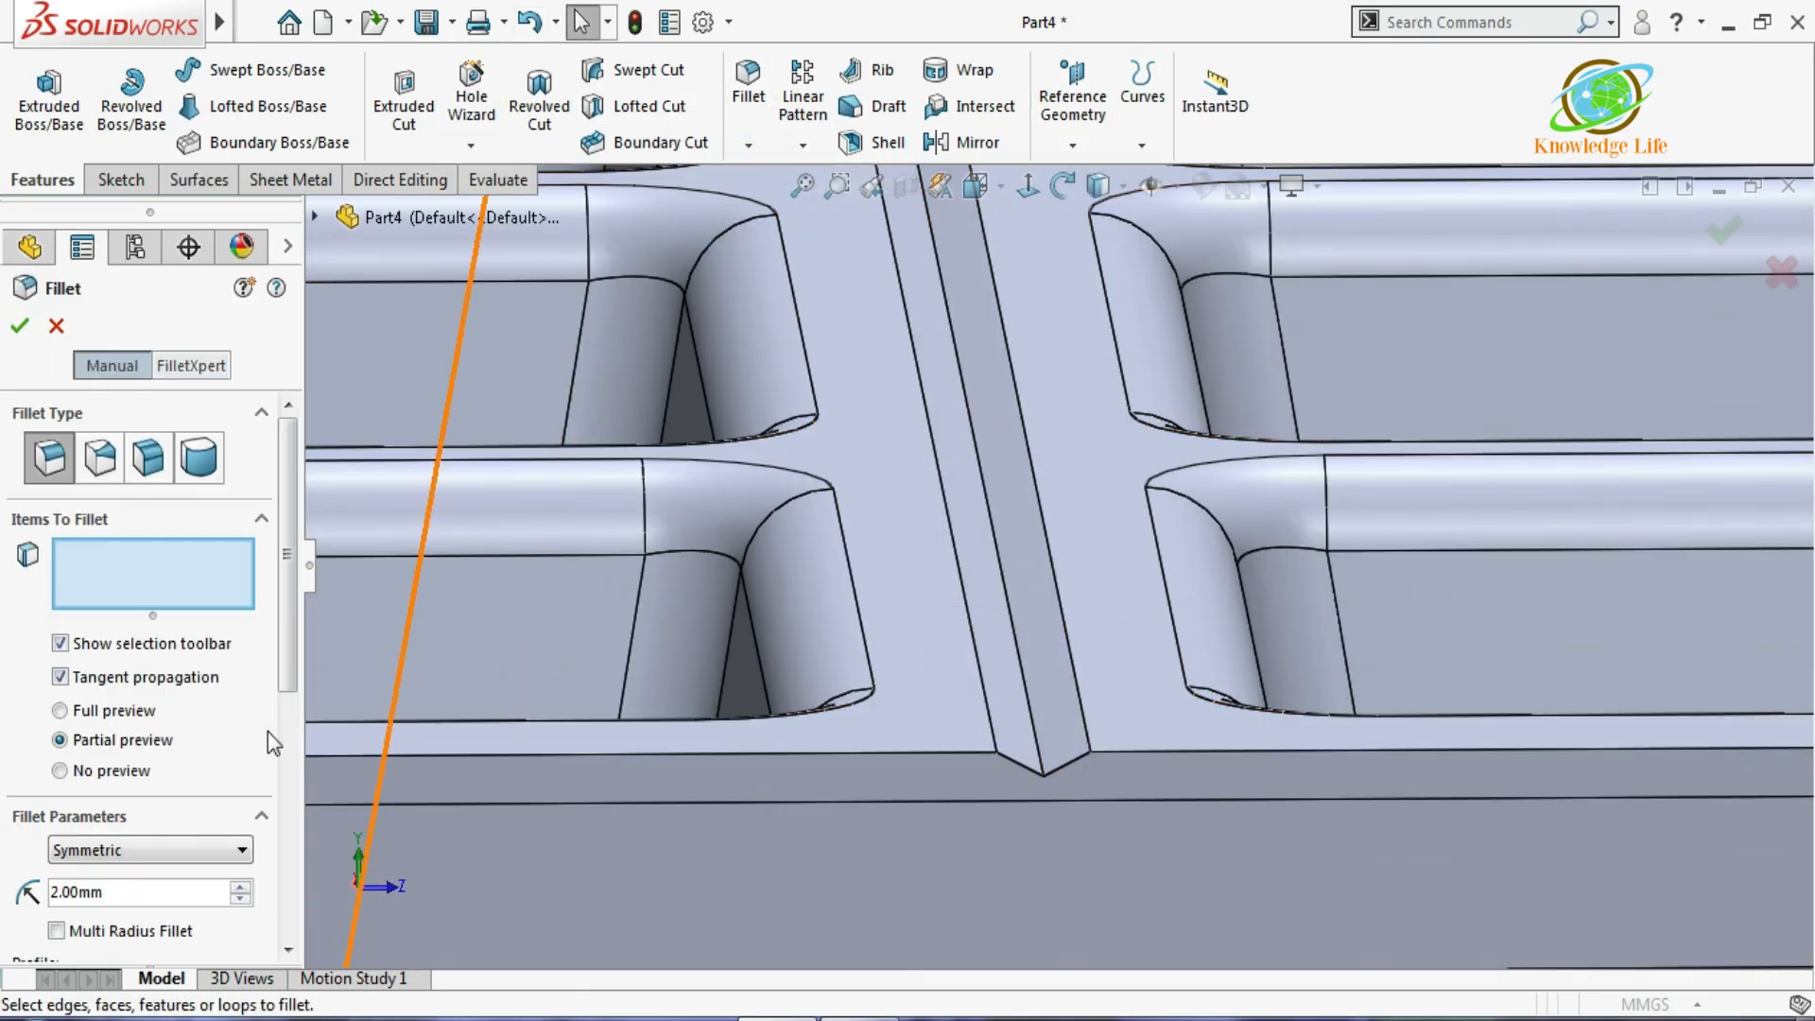
{"action": "type", "text": "1"}
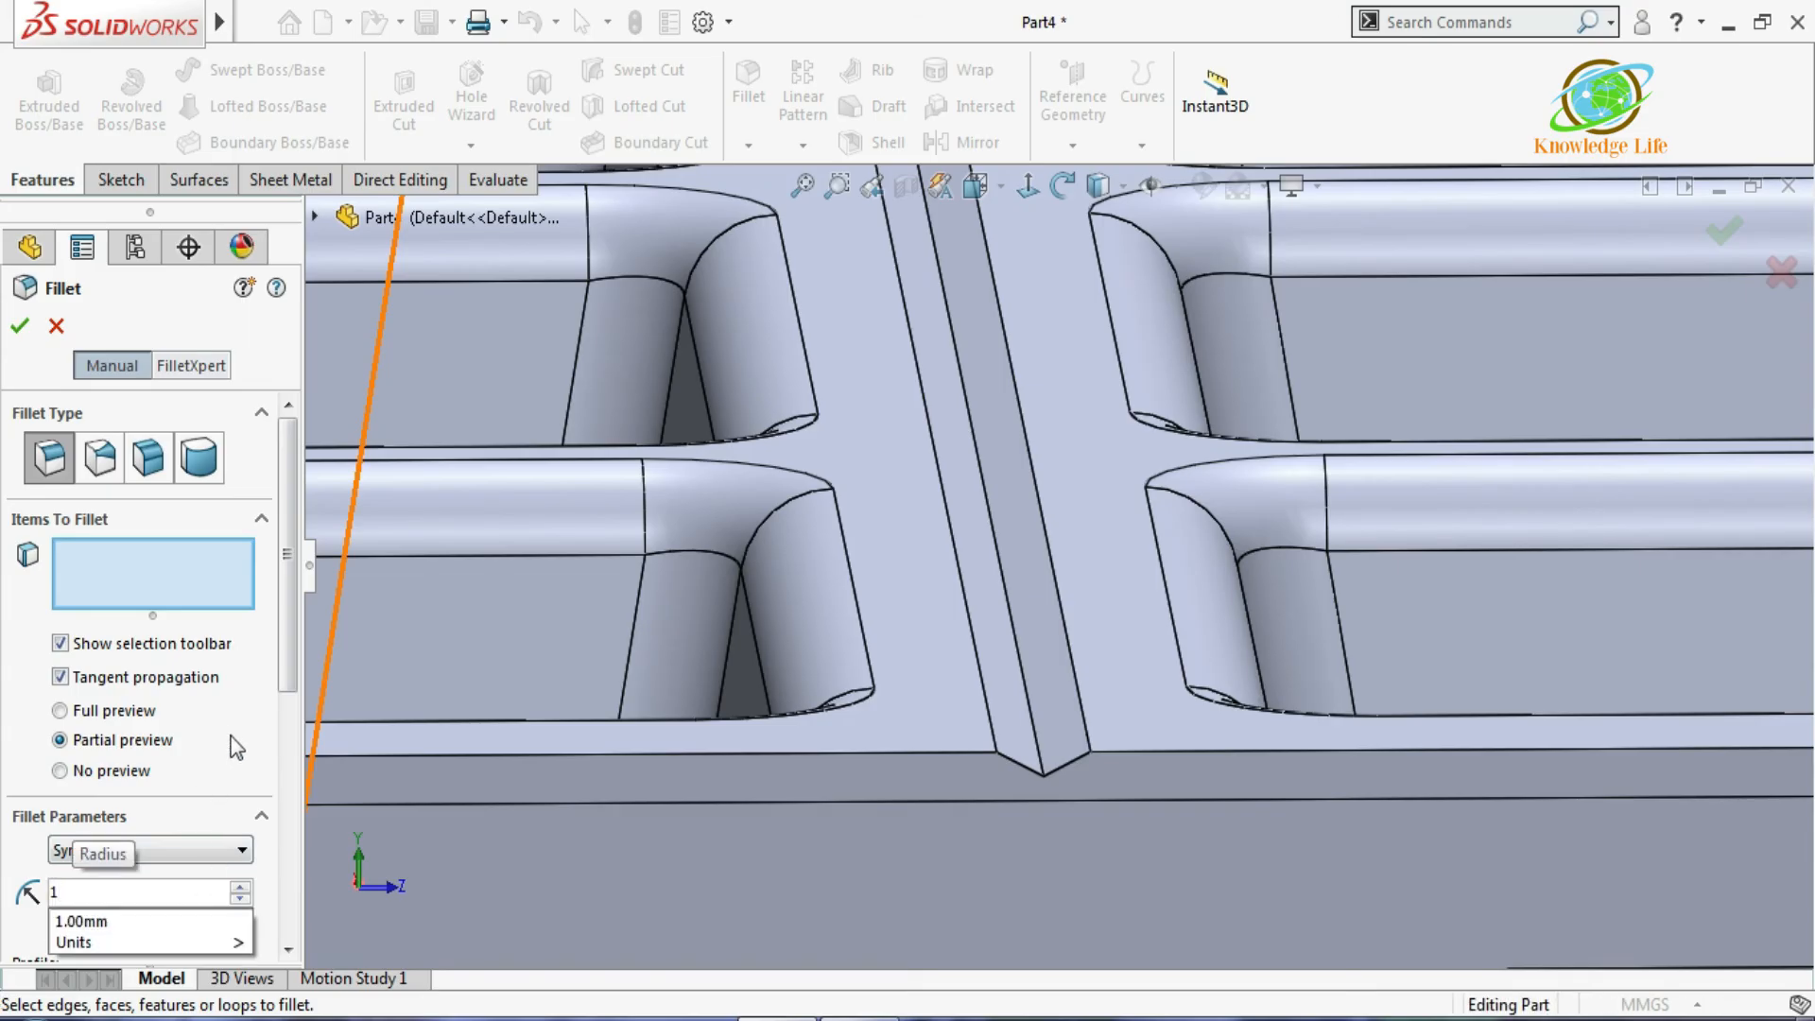
{"action": "left_click", "coordinate": [265, 756]}
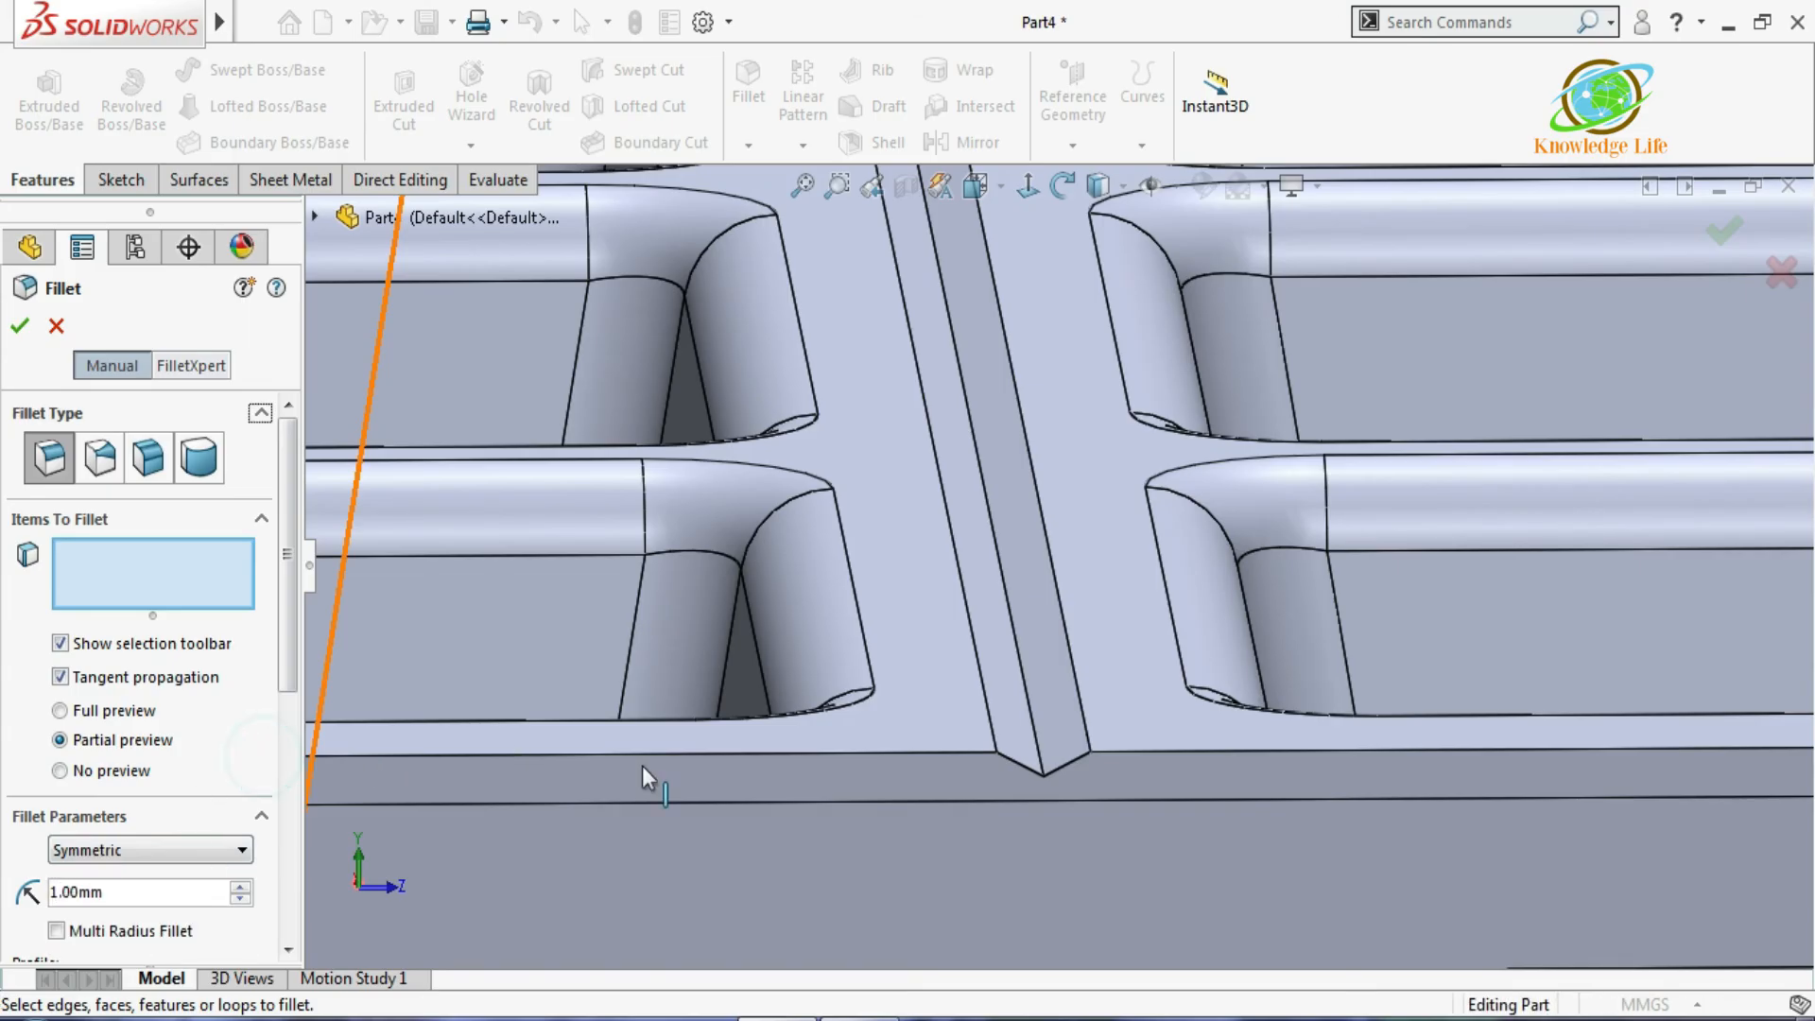
{"action": "left_click", "coordinate": [1036, 587]}
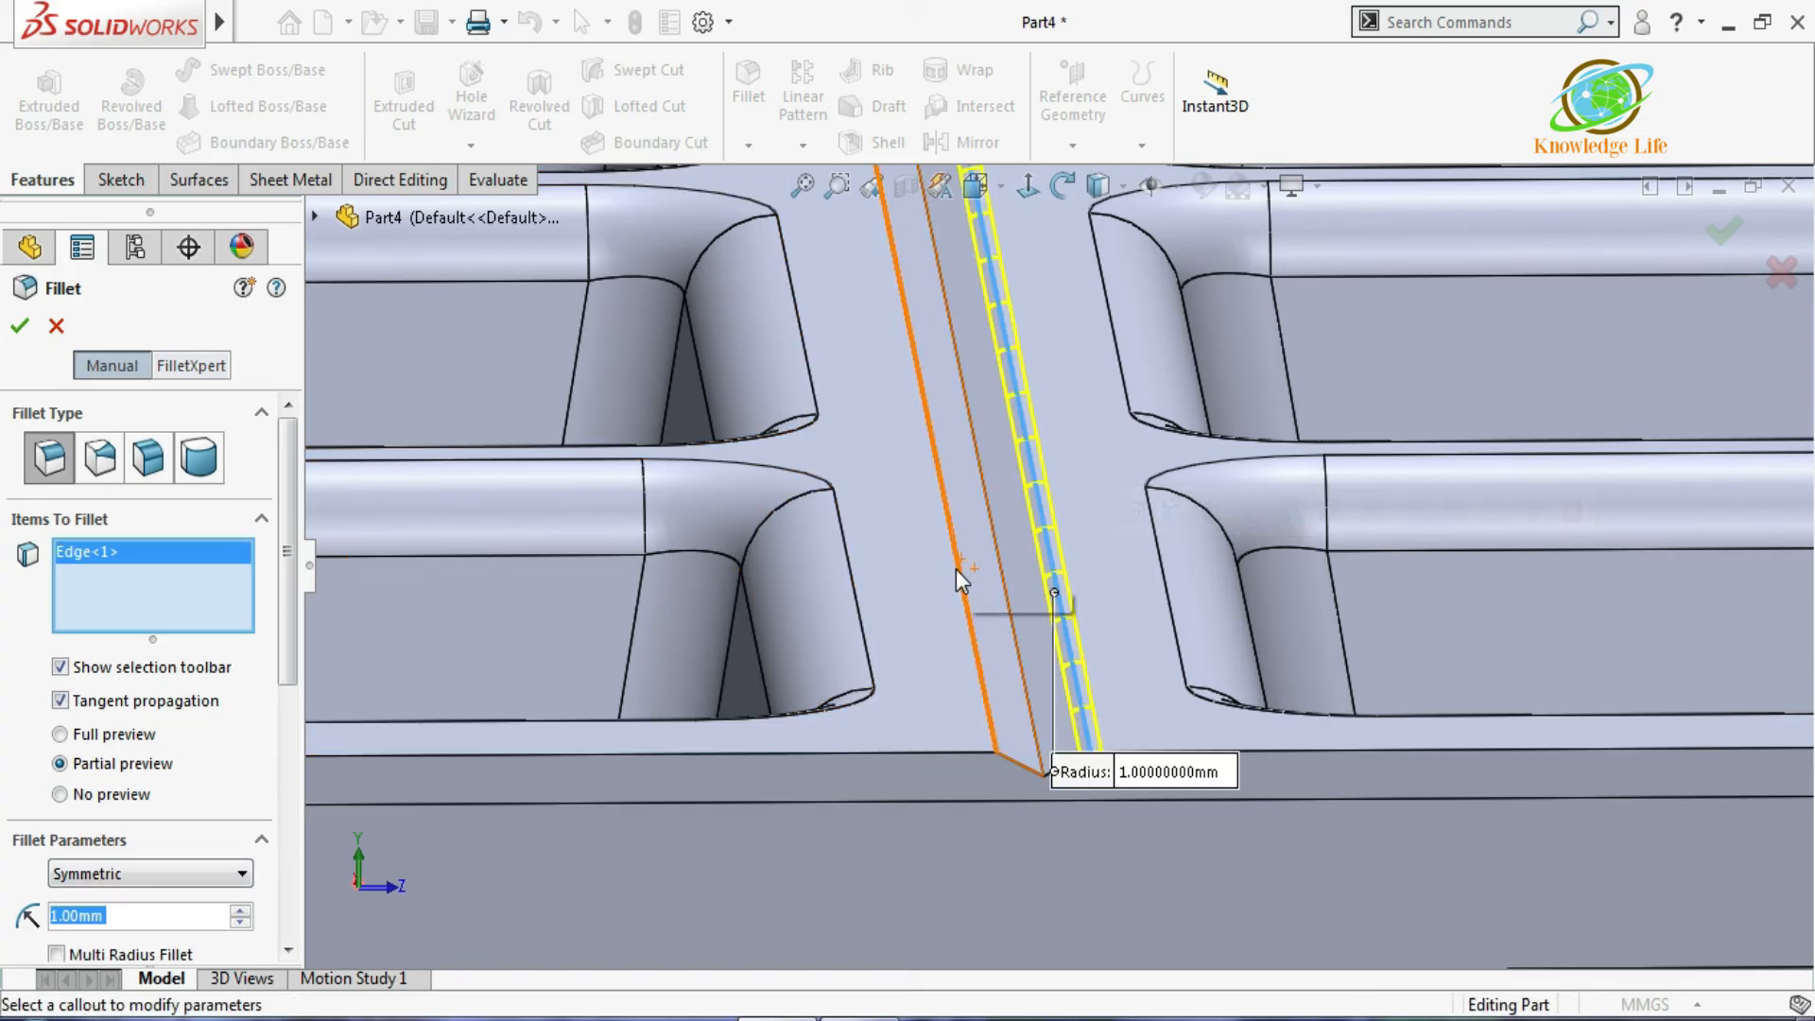
{"action": "left_click", "coordinate": [956, 571]}
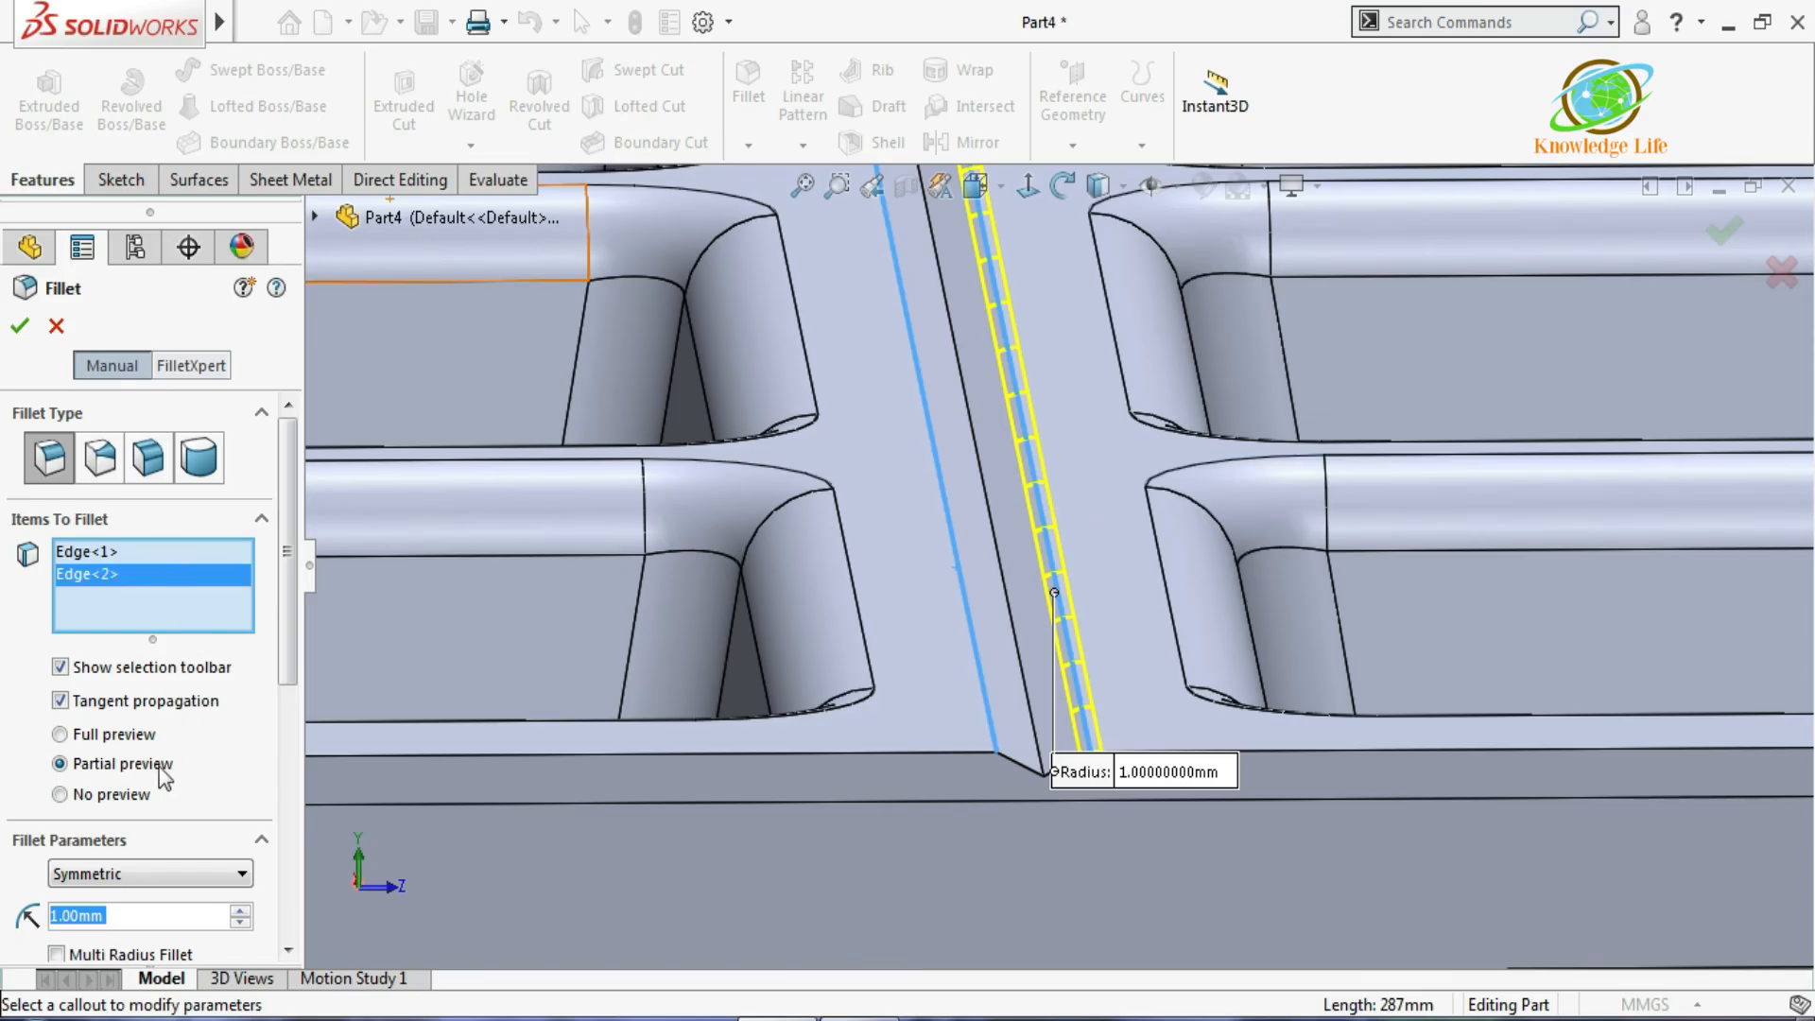
{"action": "type", "text": "2"}
{"action": "left_click", "coordinate": [229, 756]}
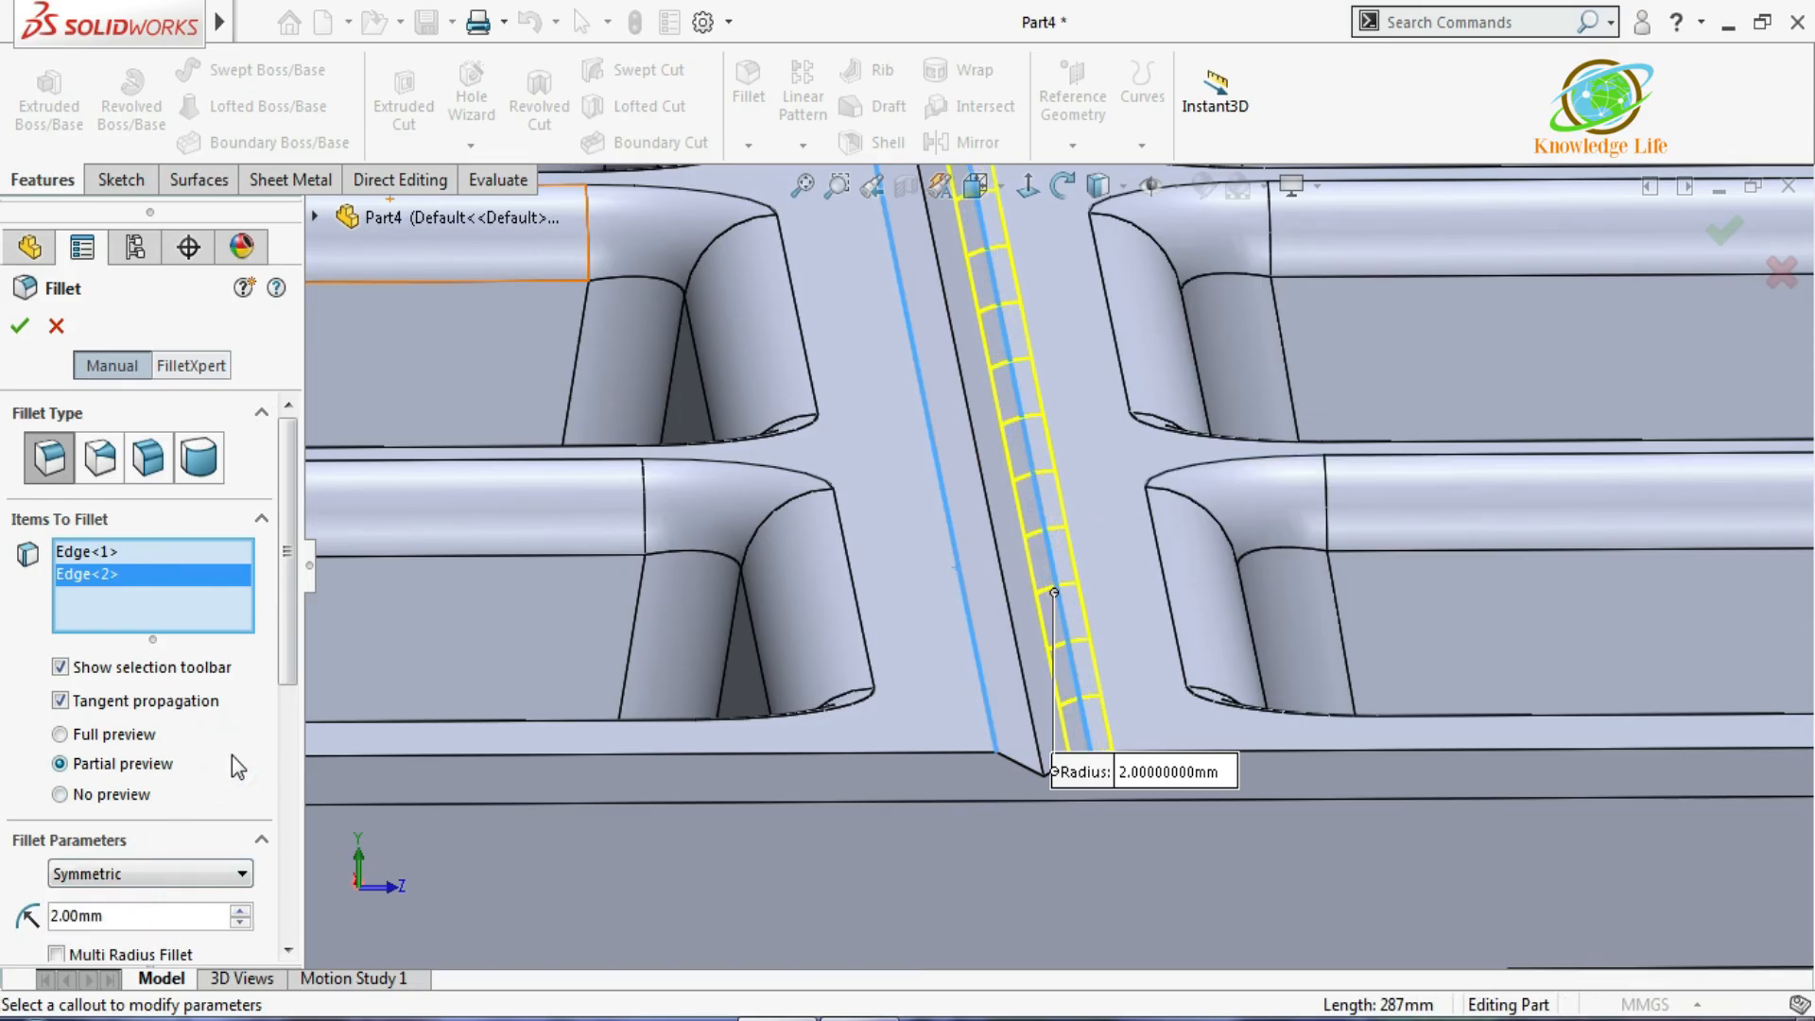
{"action": "left_click", "coordinate": [22, 327]}
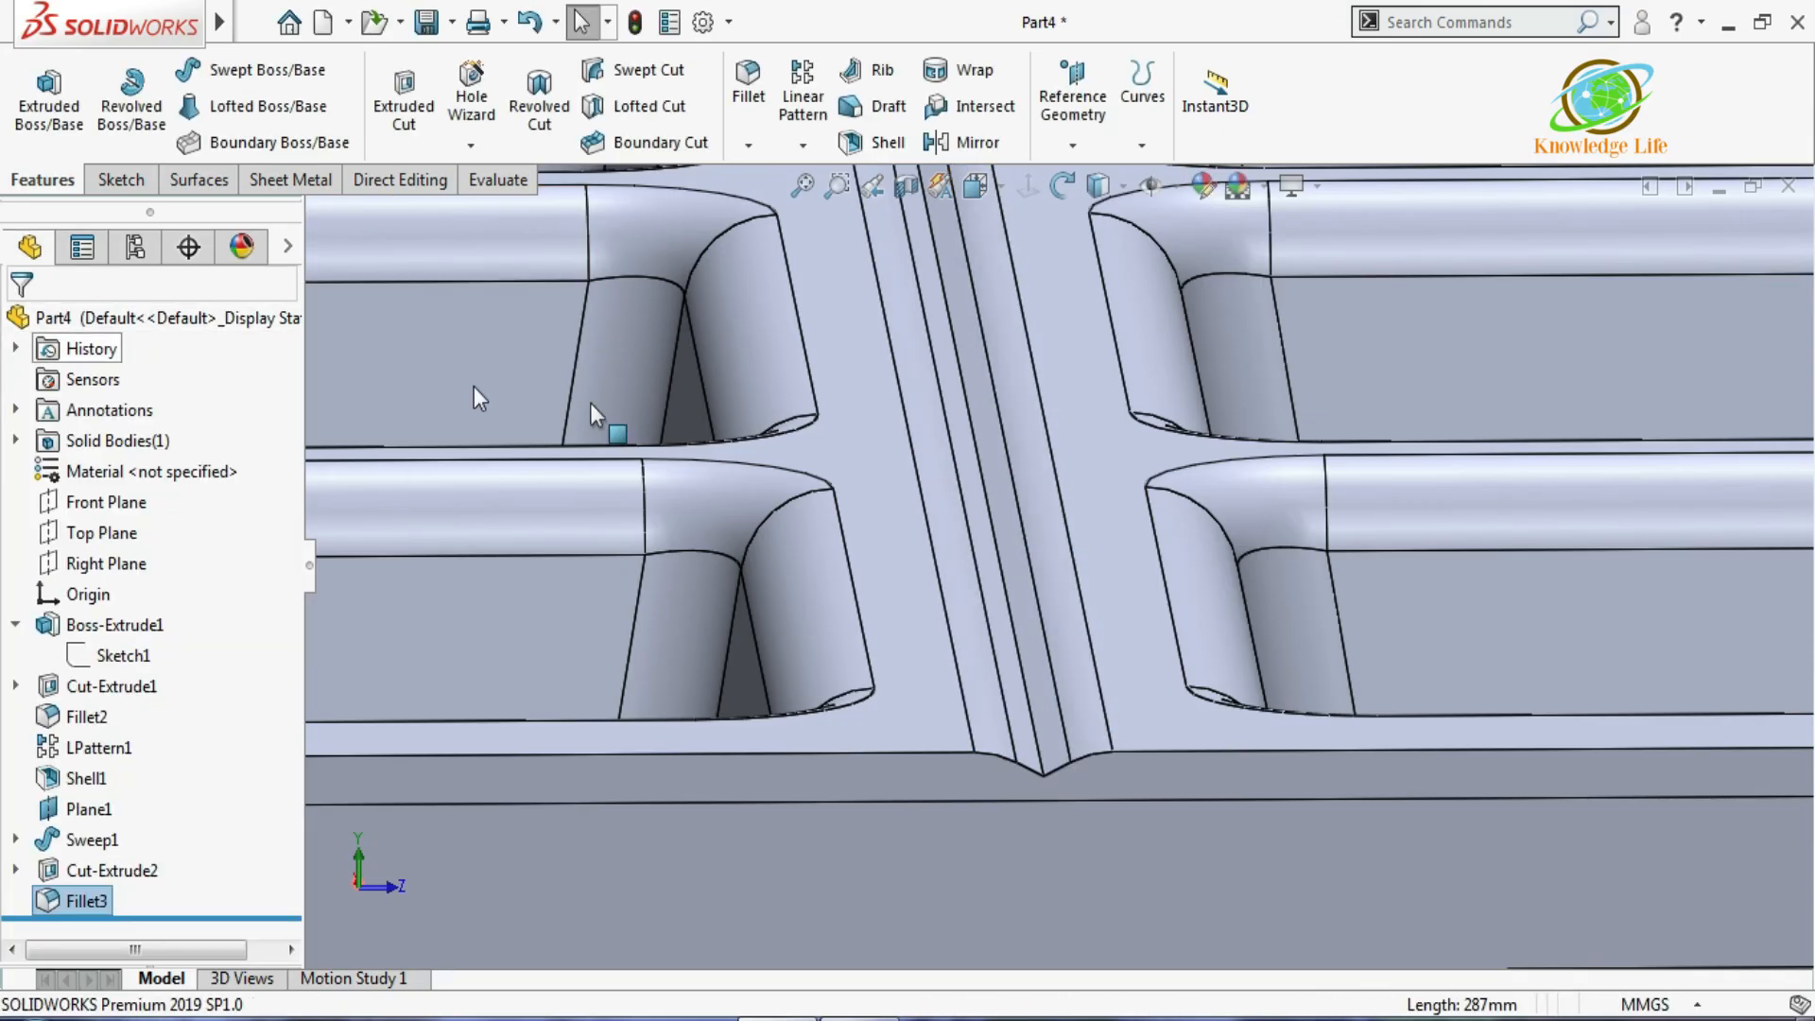
Fillet the bottom edge of the V-groove with a 1 mm radius.
{"action": "scroll", "coordinate": [1091, 768], "scroll_direction": "down", "scroll_amount": 5}
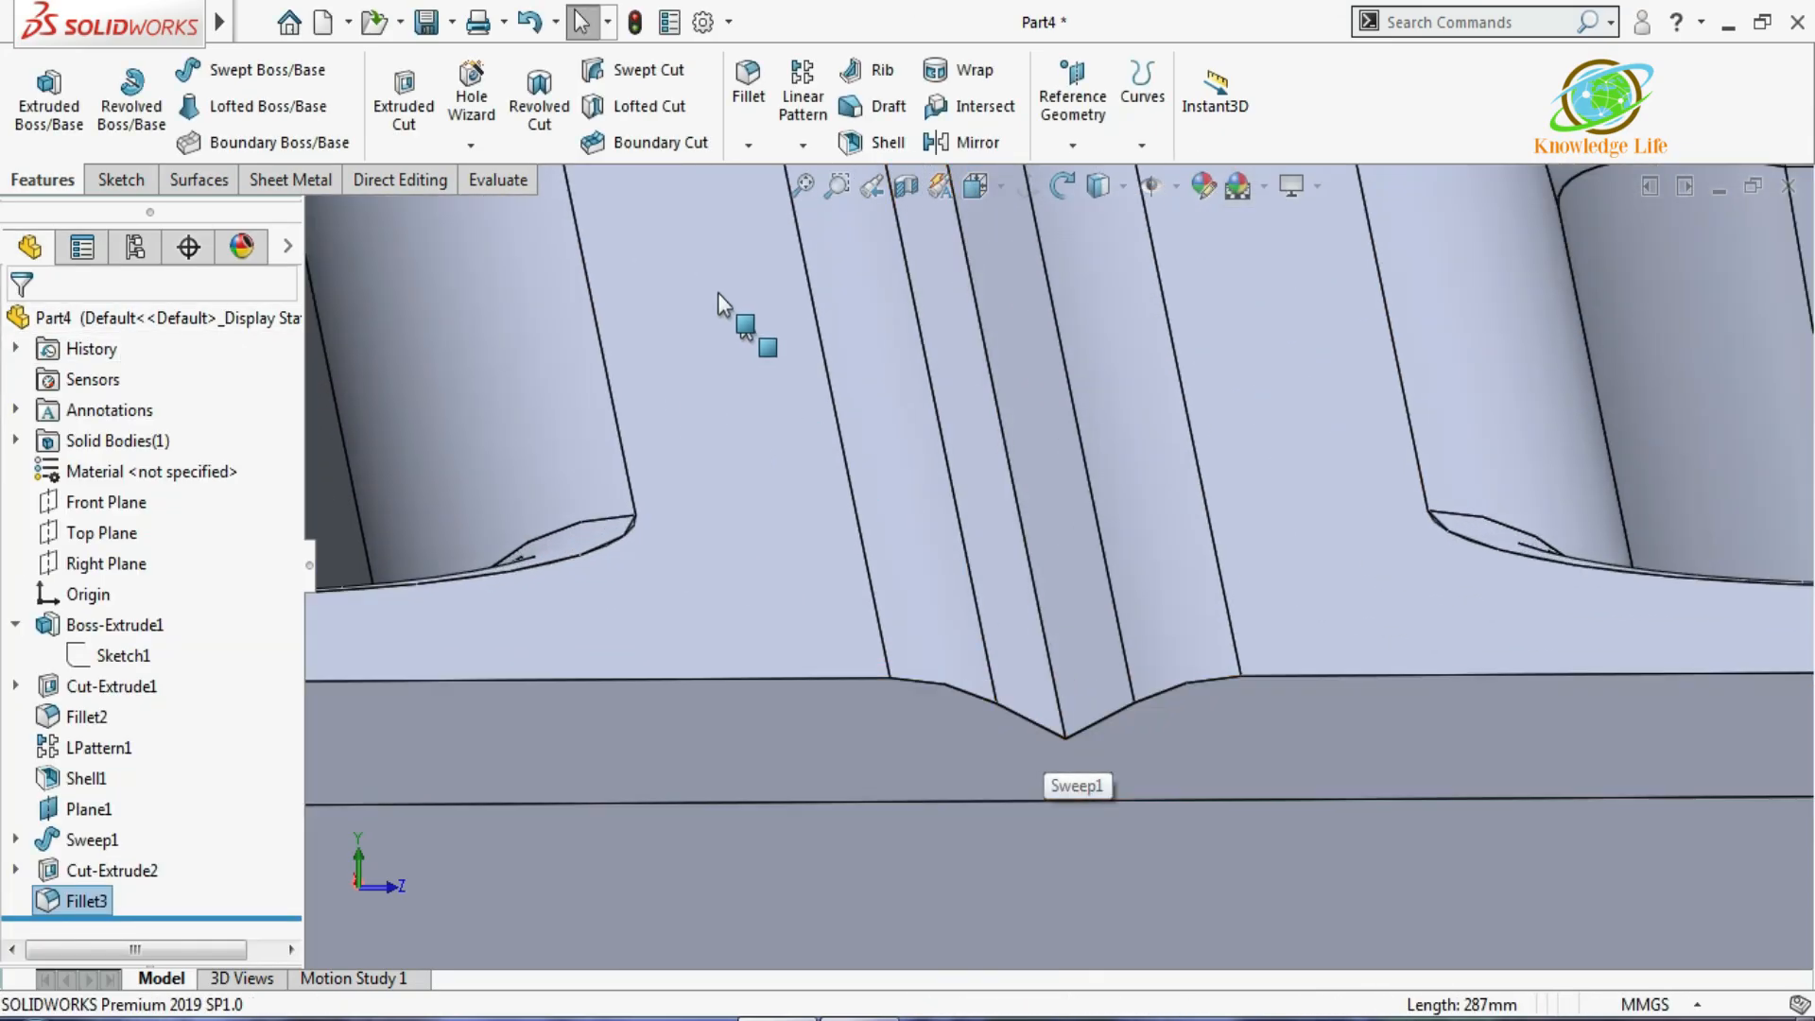
{"action": "left_click", "coordinate": [746, 83]}
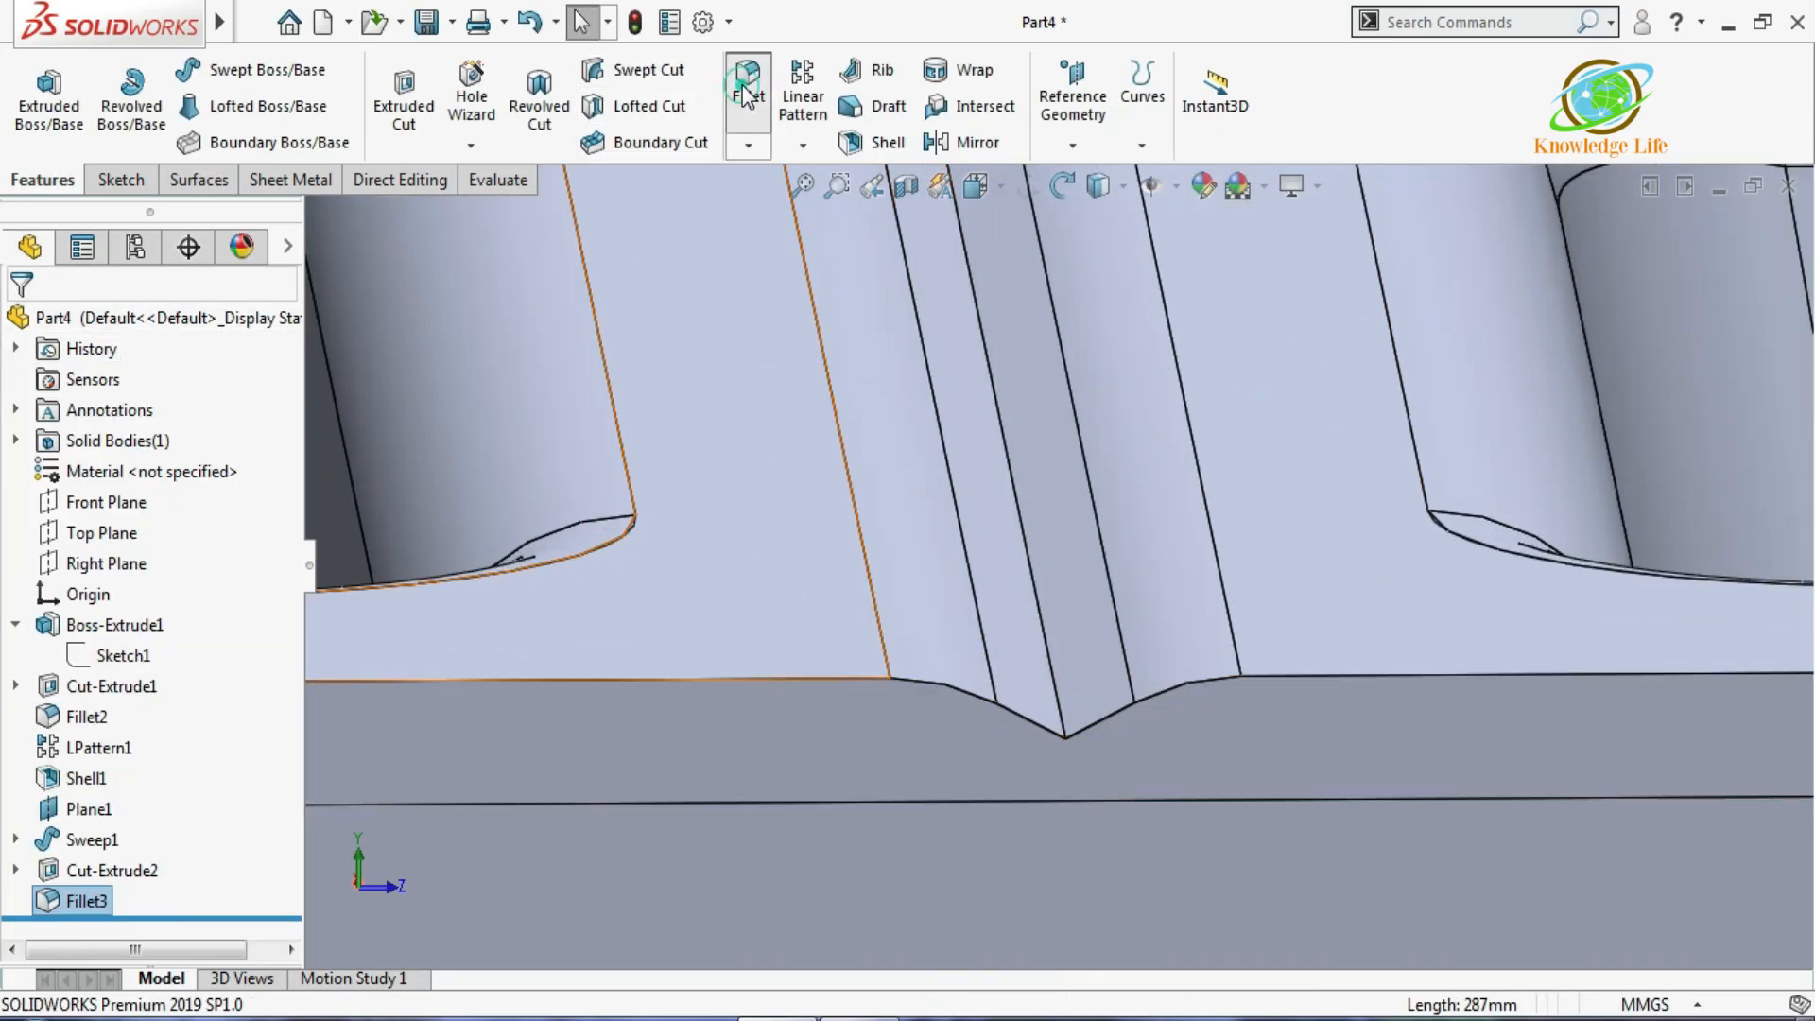
{"action": "left_click", "coordinate": [988, 359]}
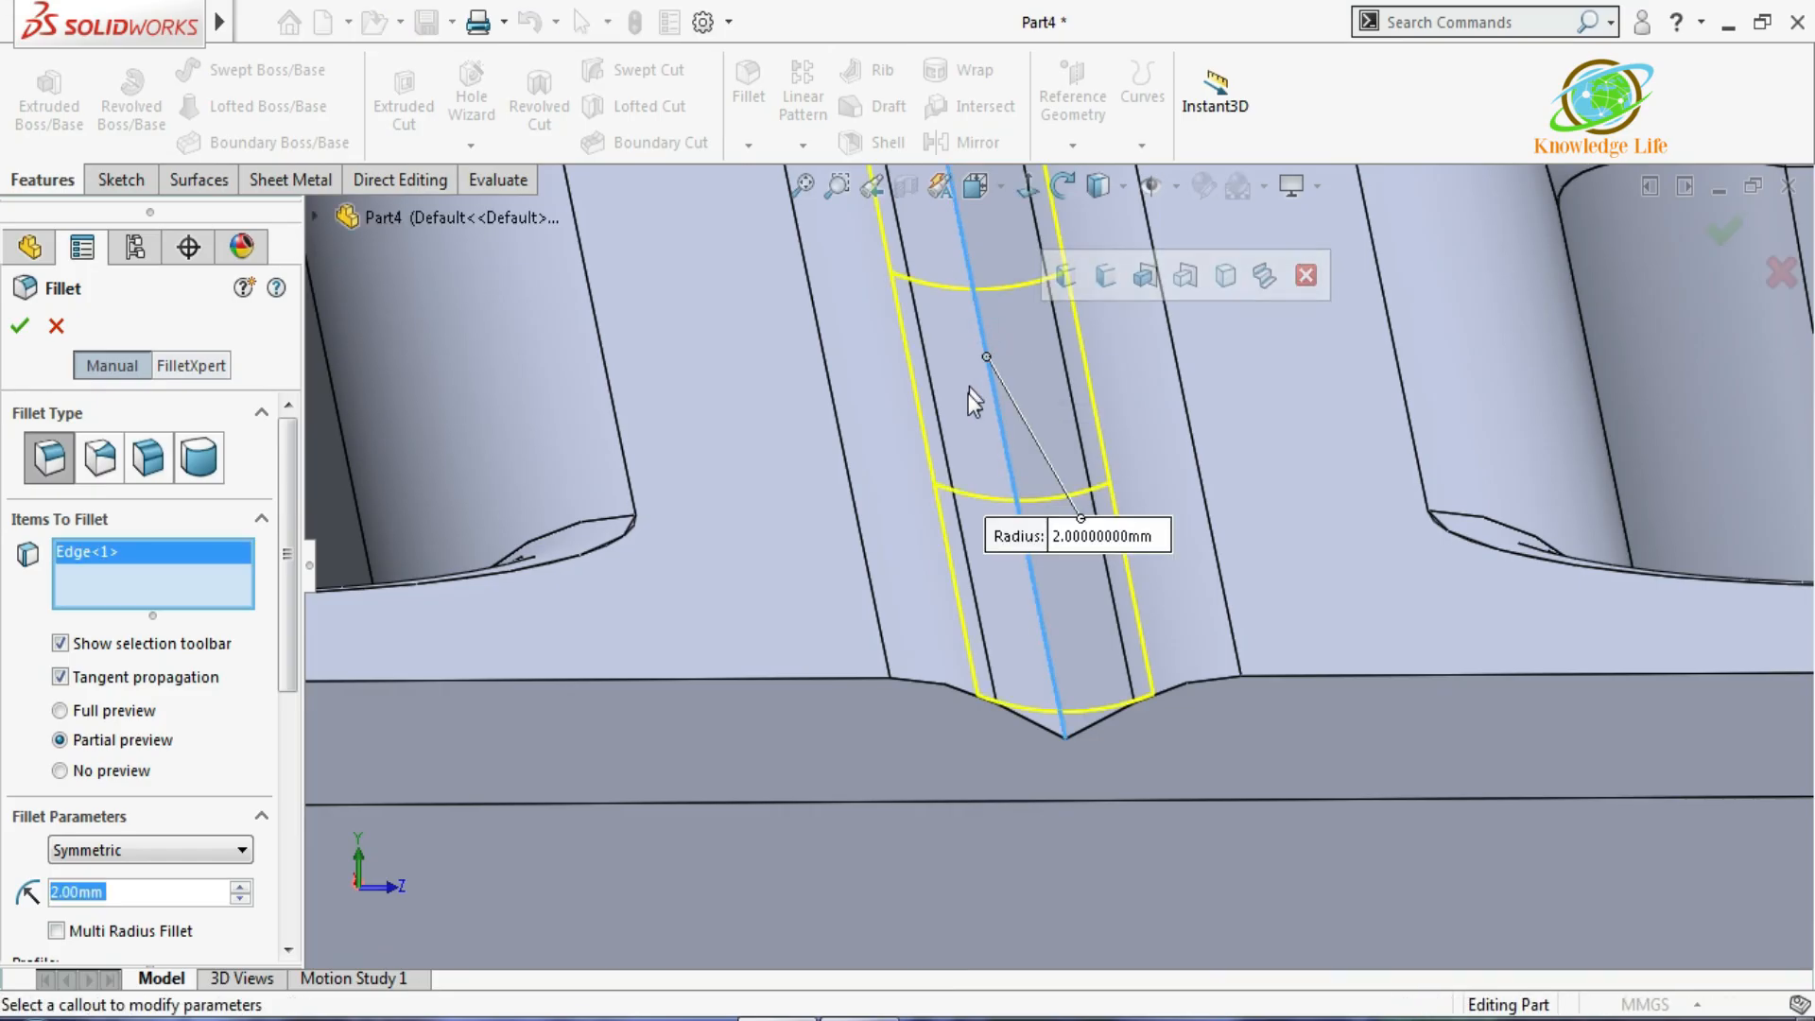
{"action": "type", "text": "1"}
{"action": "left_click", "coordinate": [251, 743]}
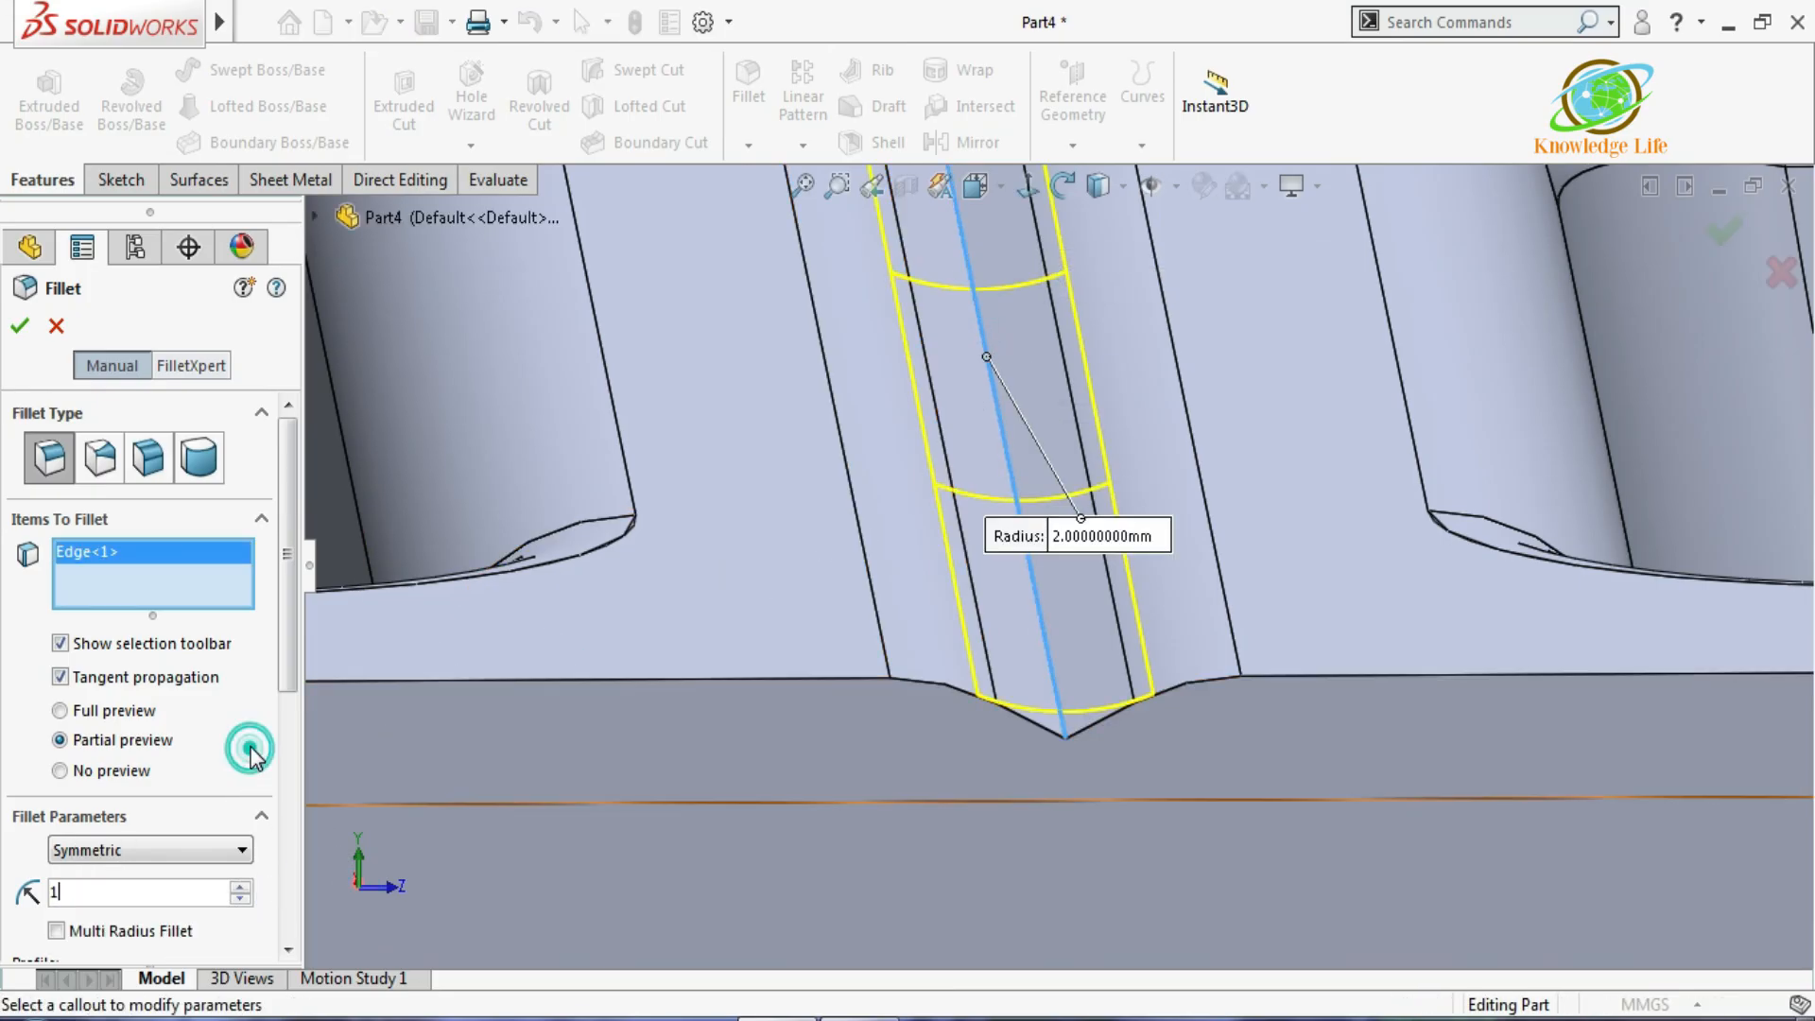
{"action": "left_click", "coordinate": [16, 330]}
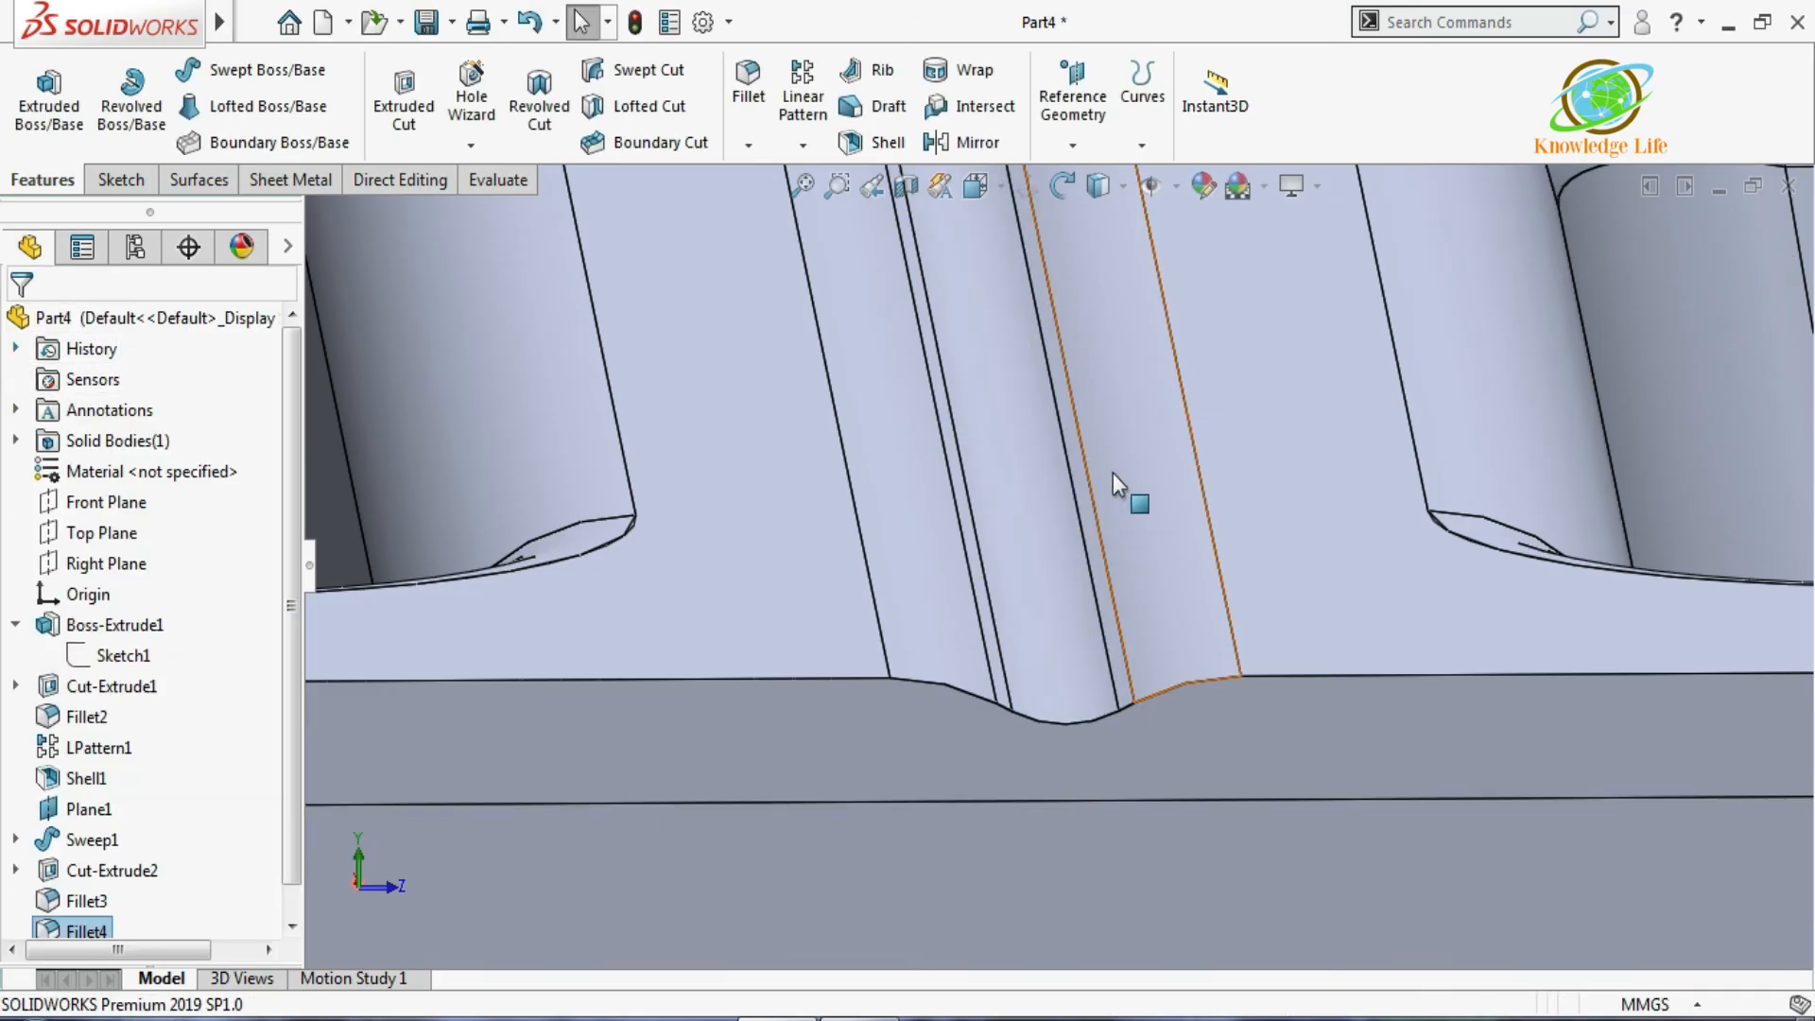
Fillet the tray's top outer edge around the rim with a 2 mm radius.
{"action": "middle_click_drag", "start_coordinate": [1135, 494], "coordinate": [1085, 623]}
{"action": "scroll", "coordinate": [1087, 595], "scroll_direction": "up", "scroll_amount": 3}
{"action": "scroll", "coordinate": [1040, 638], "scroll_direction": "down", "scroll_amount": 4}
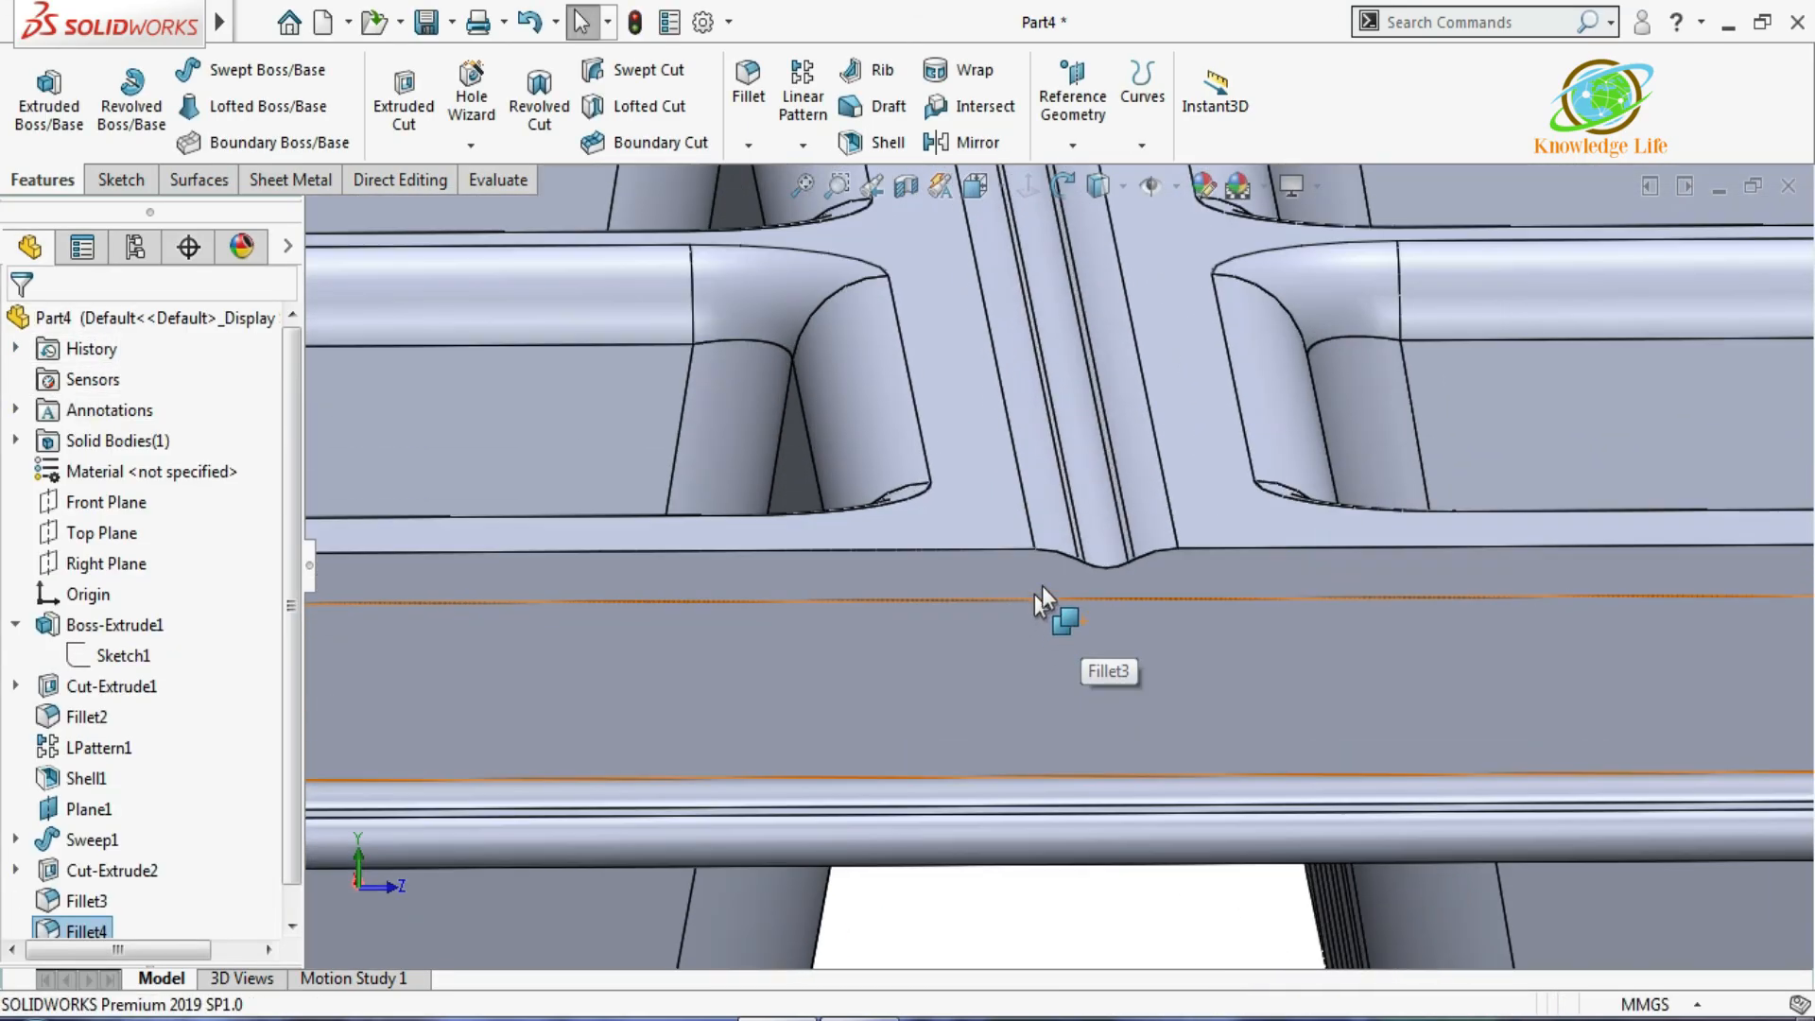
{"action": "scroll", "coordinate": [1049, 558], "scroll_direction": "up", "scroll_amount": 2}
{"action": "scroll", "coordinate": [1054, 558], "scroll_direction": "up", "scroll_amount": 2}
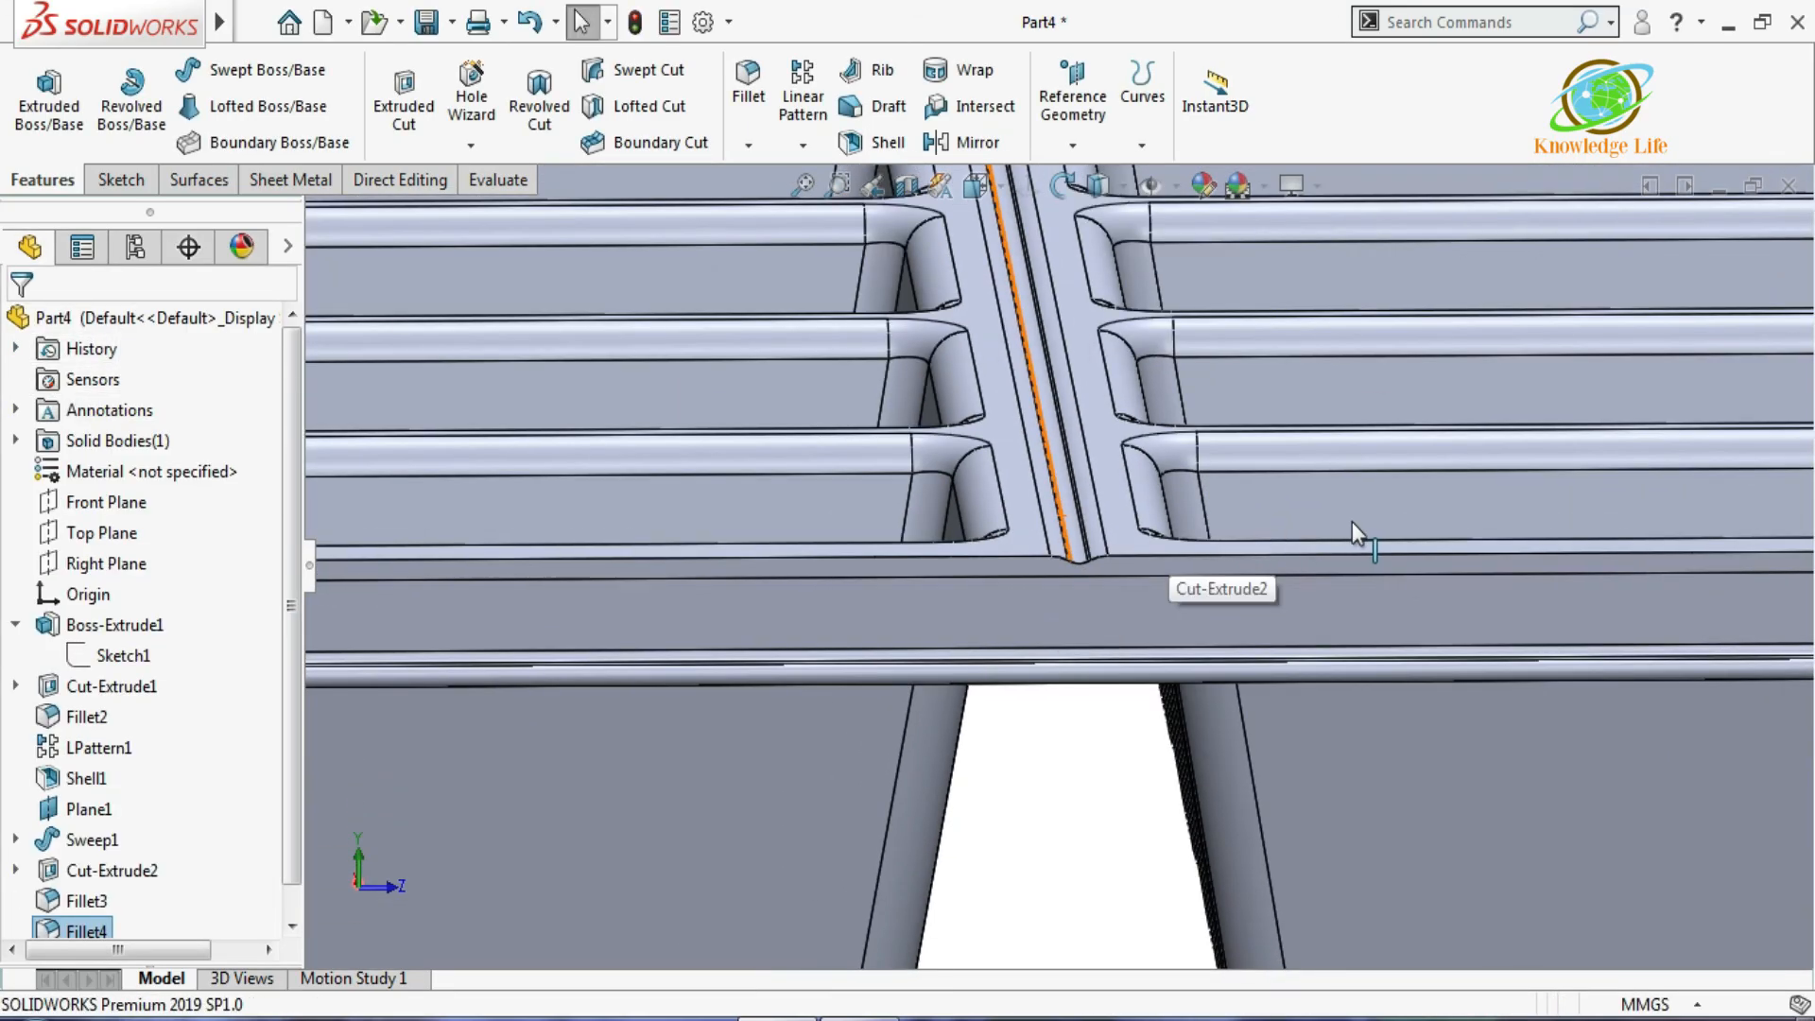
{"action": "scroll", "coordinate": [1323, 575], "scroll_direction": "down", "scroll_amount": 4}
{"action": "scroll", "coordinate": [1087, 558], "scroll_direction": "down", "scroll_amount": 2}
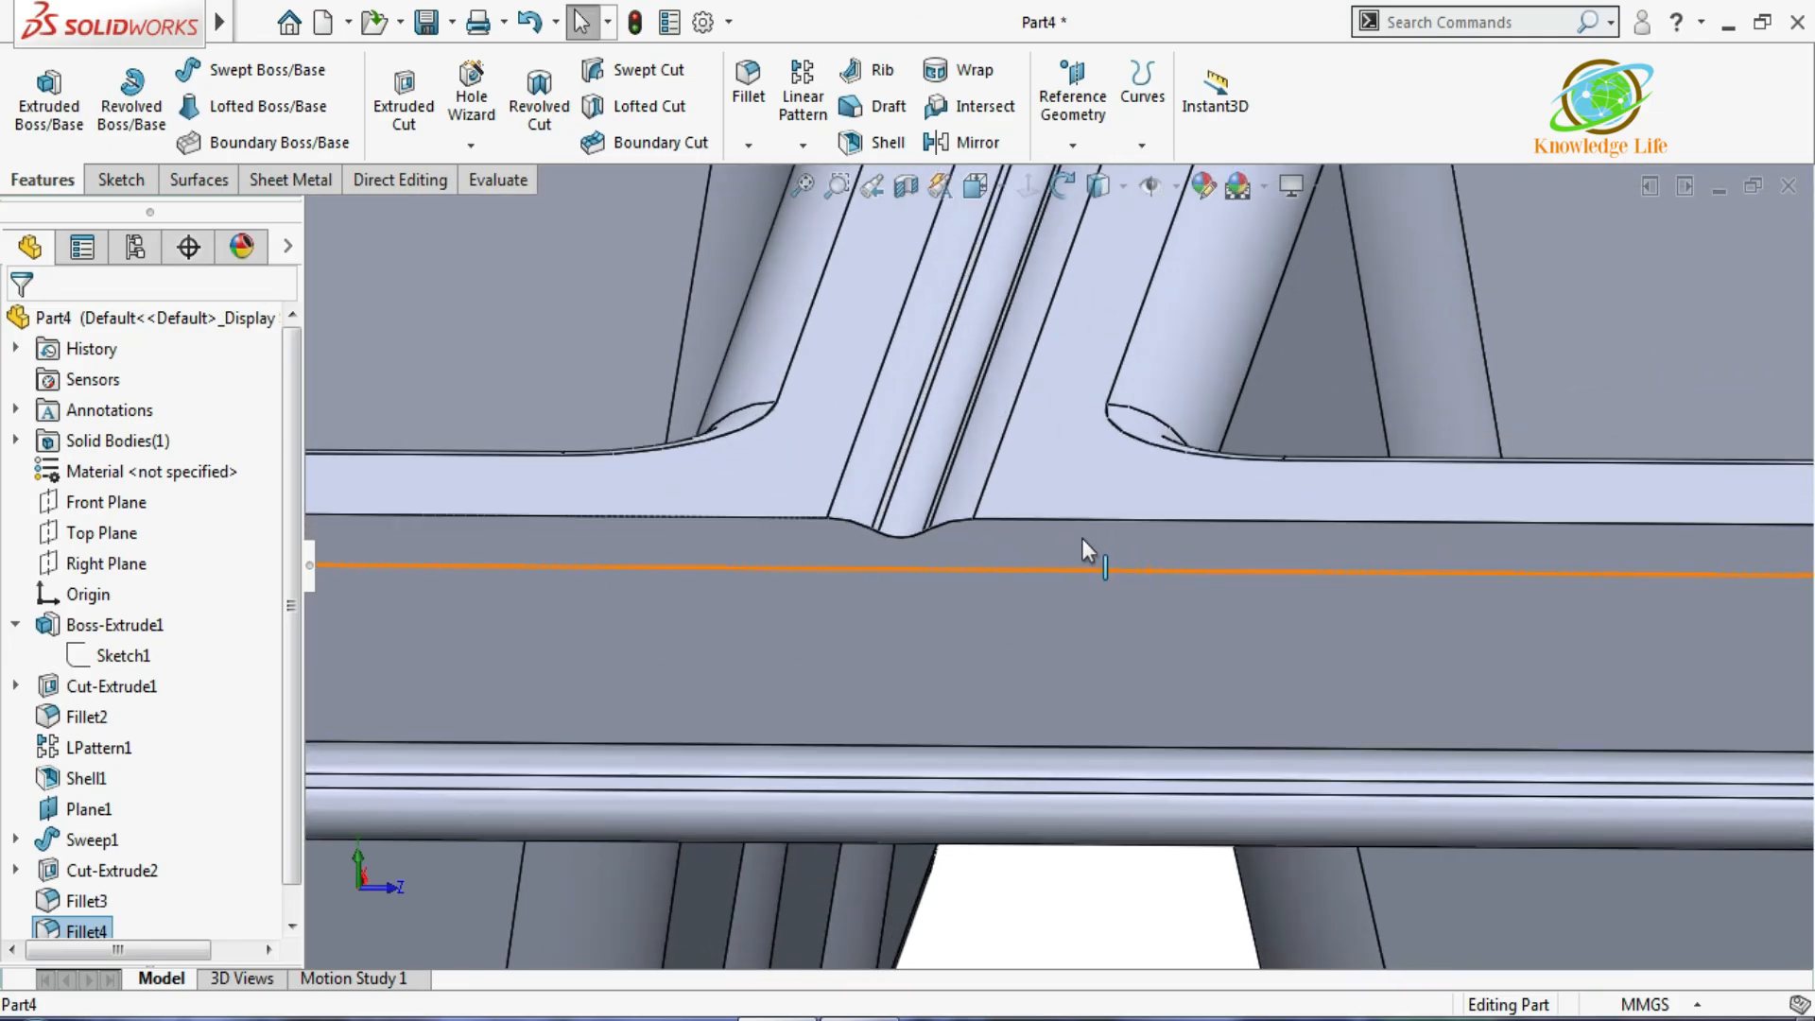
{"action": "left_click", "coordinate": [749, 97]}
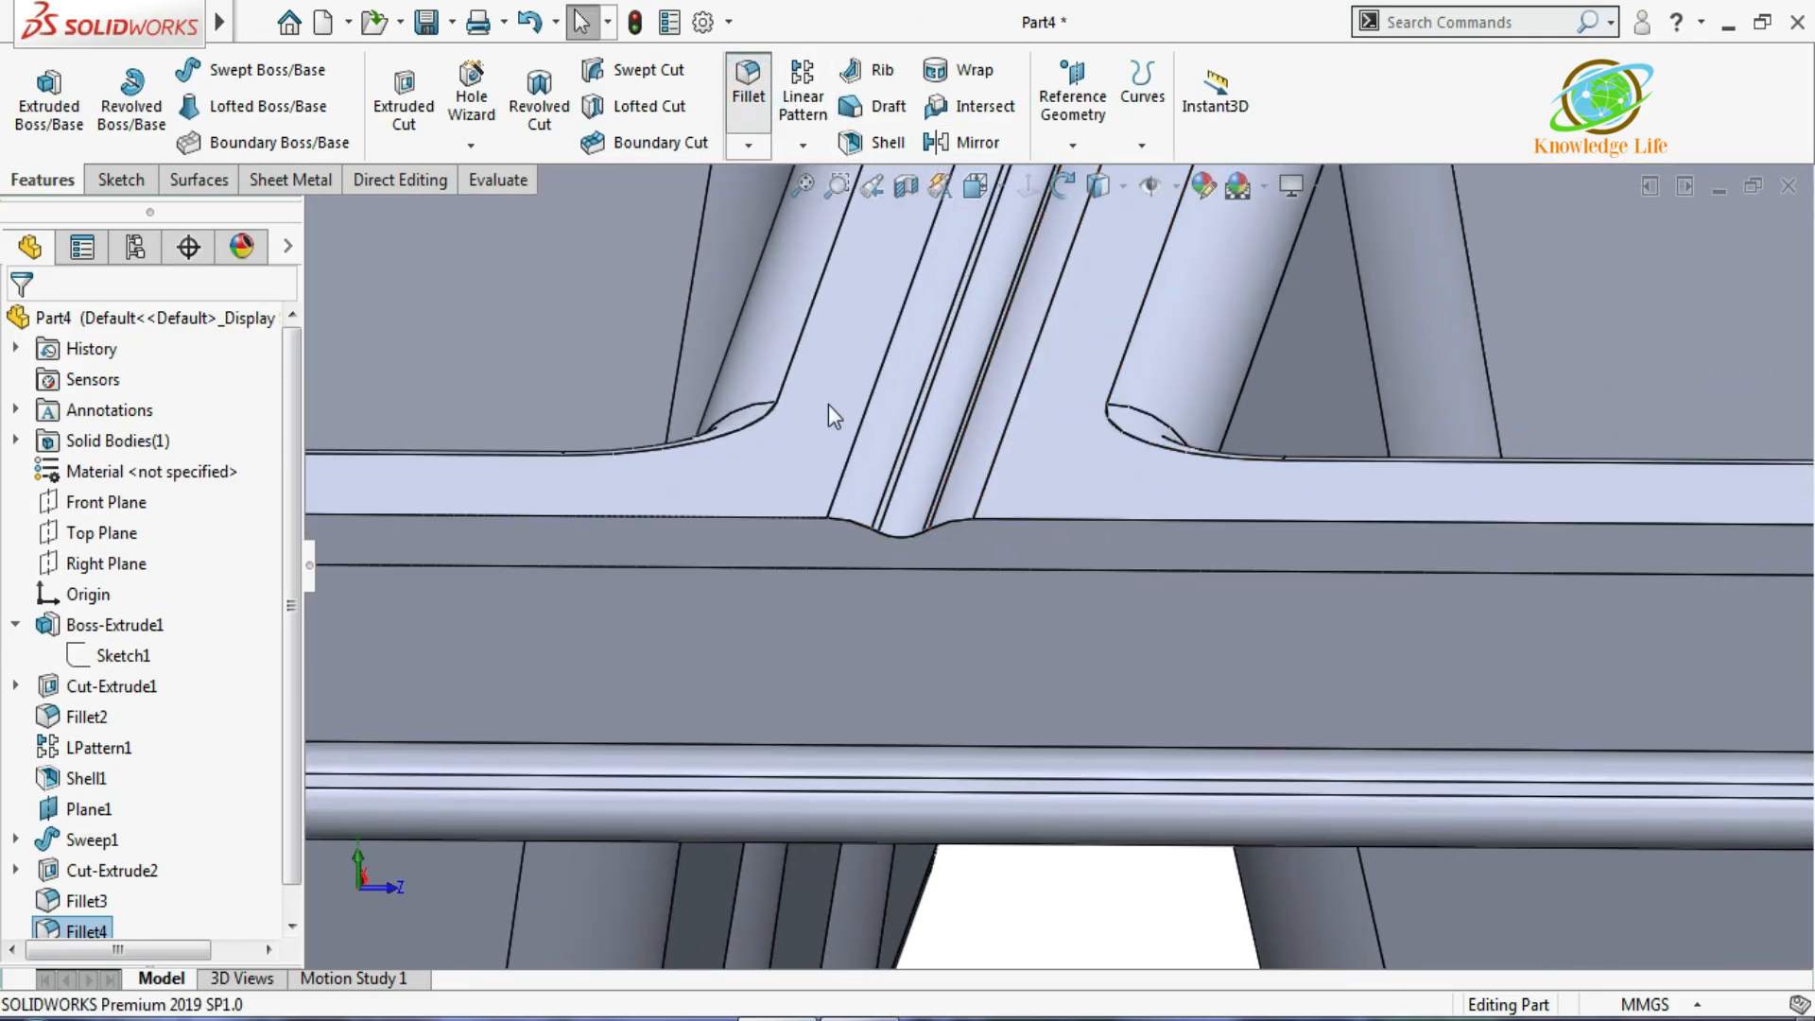
{"action": "left_click", "coordinate": [777, 518]}
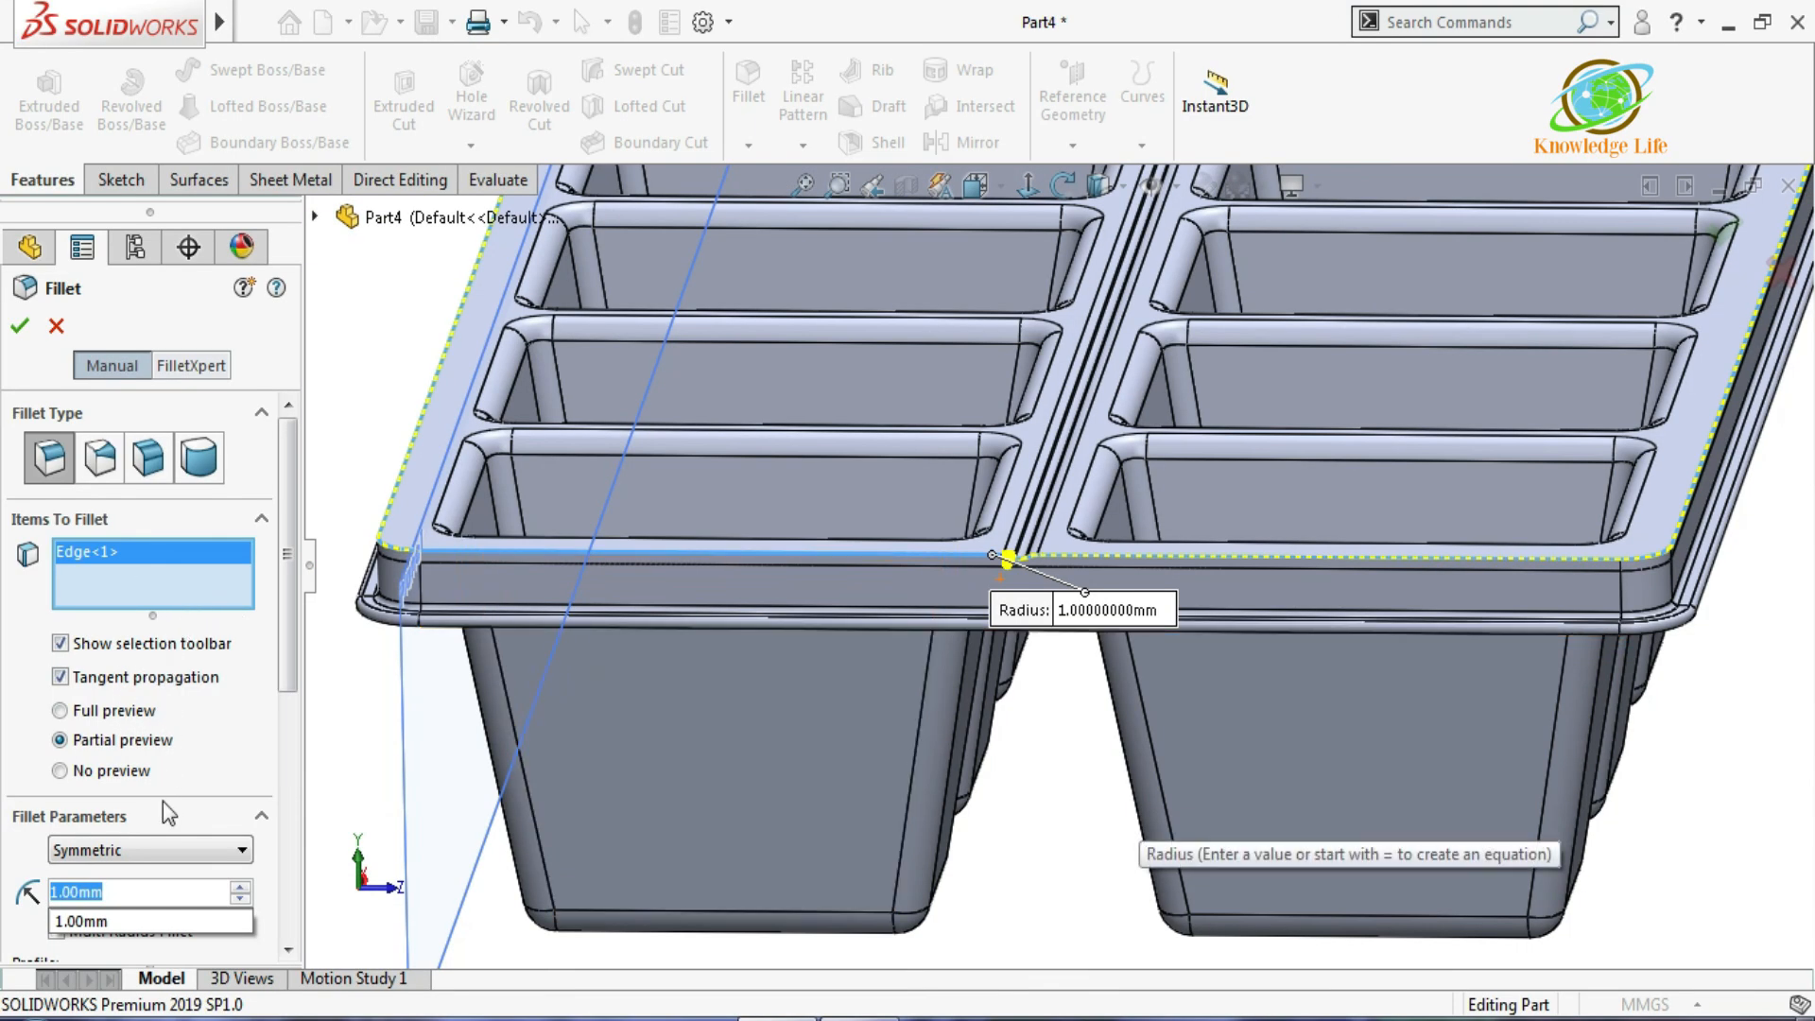
{"action": "type", "text": "2"}
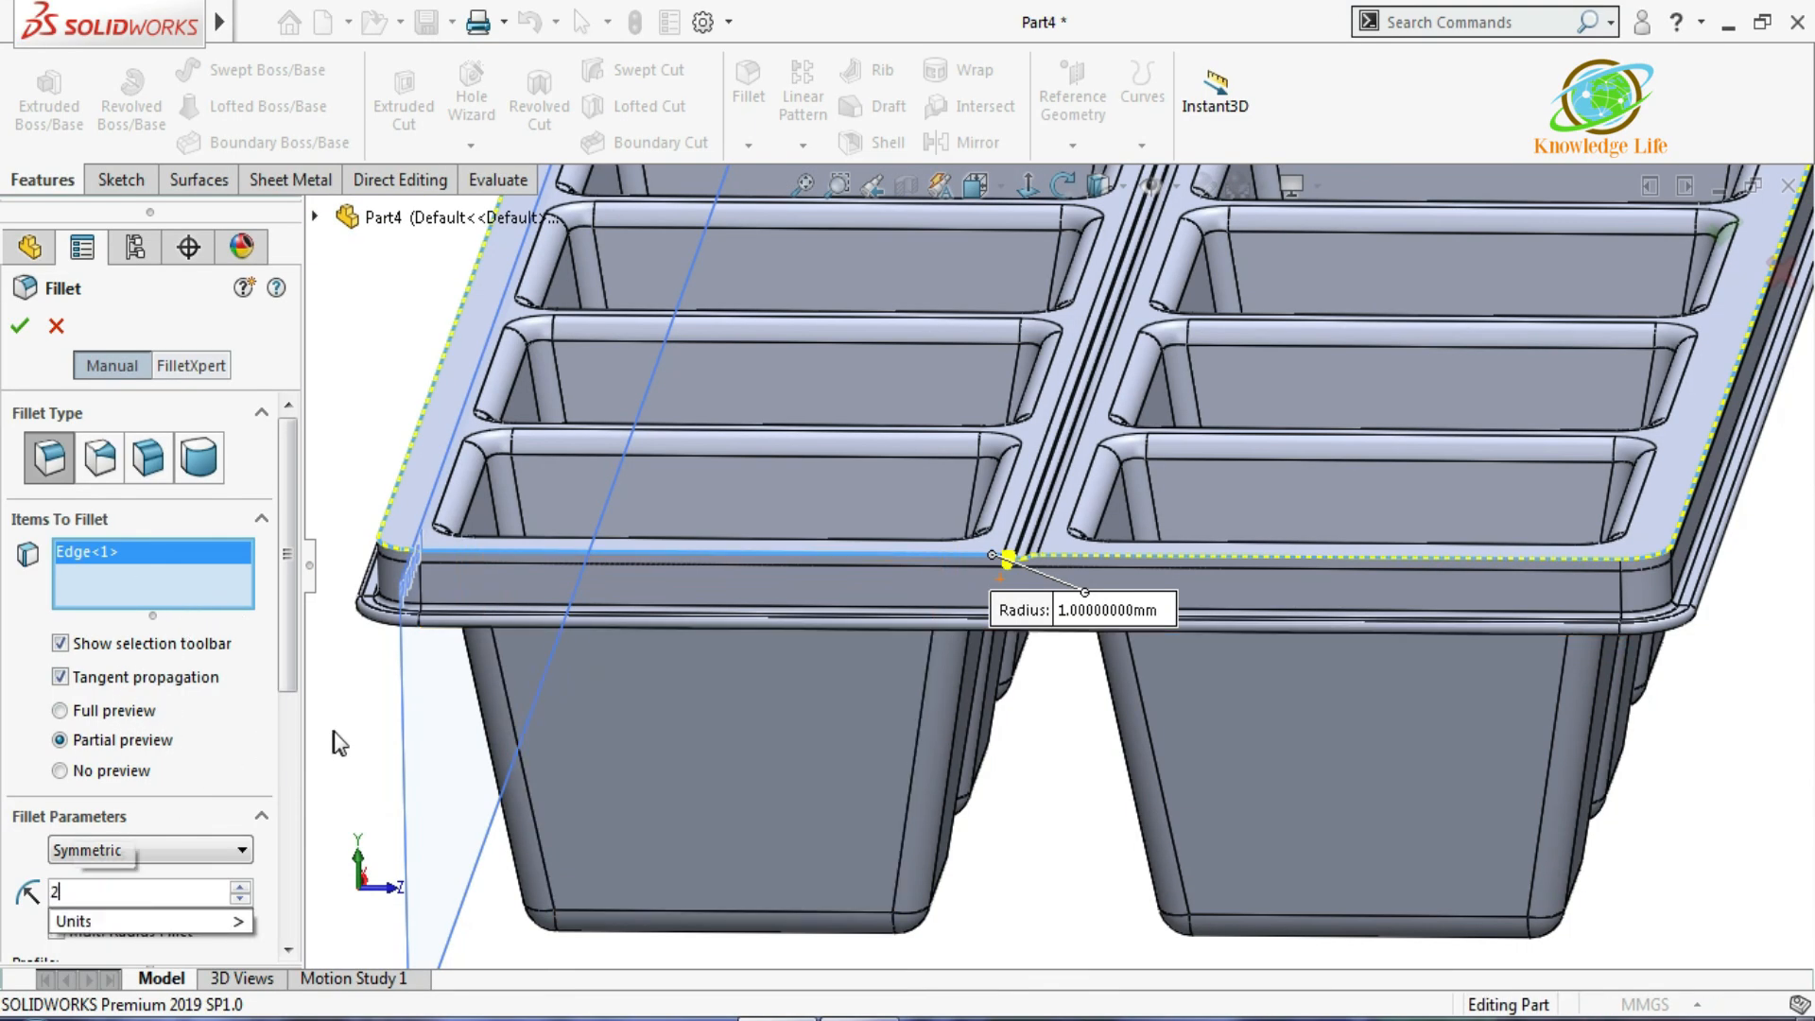
{"action": "key", "text": "Return"}
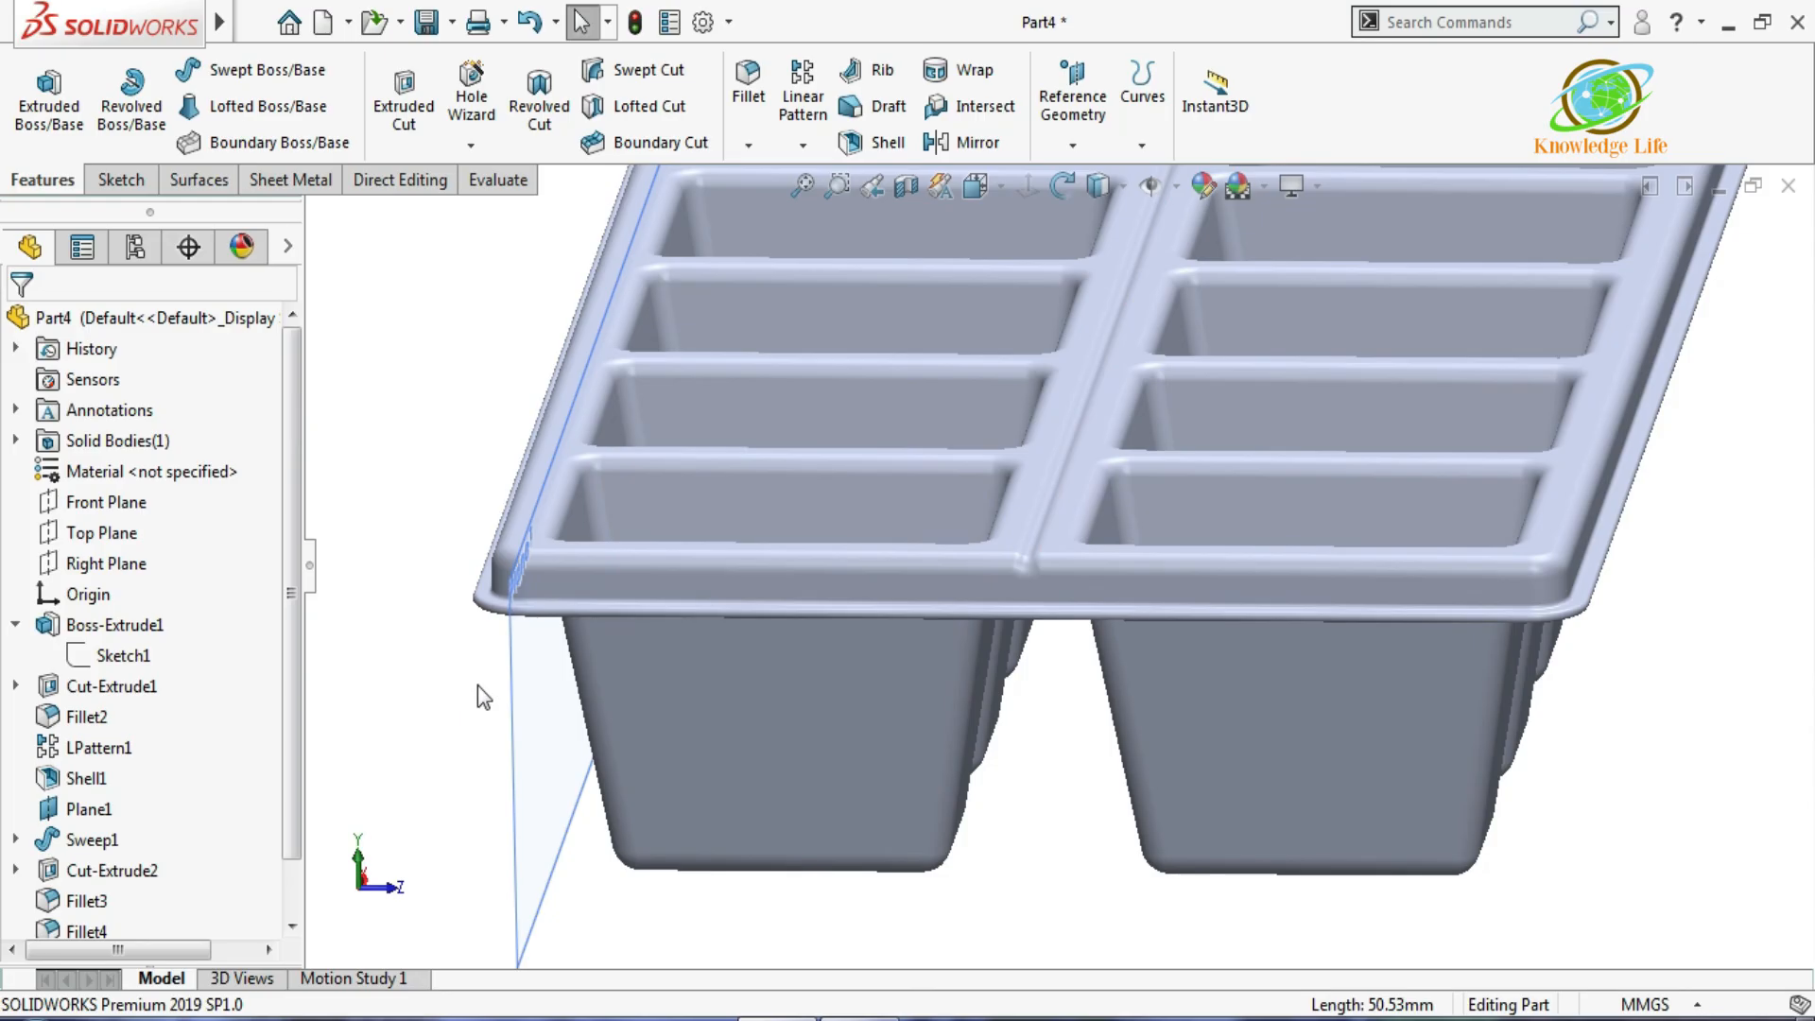
Hide the reference plane Plane1 at the tray's side.
{"action": "left_click", "coordinate": [522, 686]}
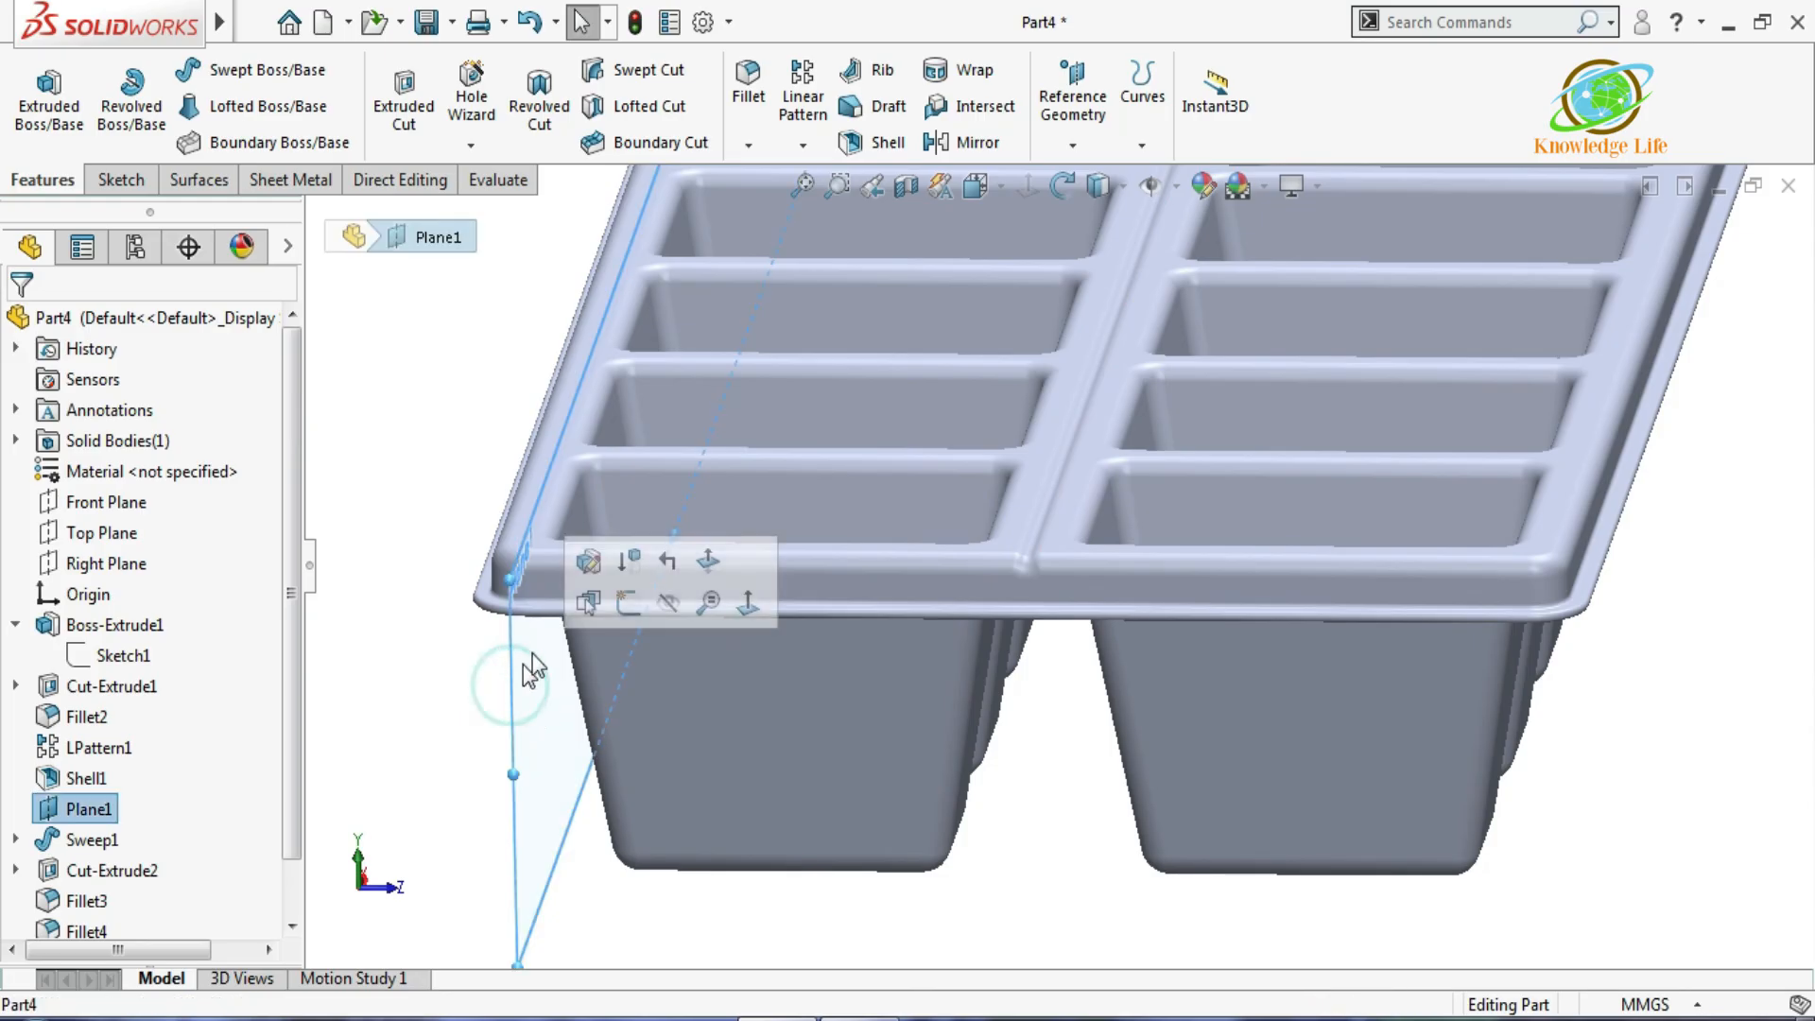
{"action": "left_click", "coordinate": [667, 602]}
{"action": "middle_click_drag", "start_coordinate": [803, 567], "coordinate": [1144, 468]}
Load the red low gloss plastic appearance from the plastic materials for the whole part.
{"action": "left_click", "coordinate": [1203, 186]}
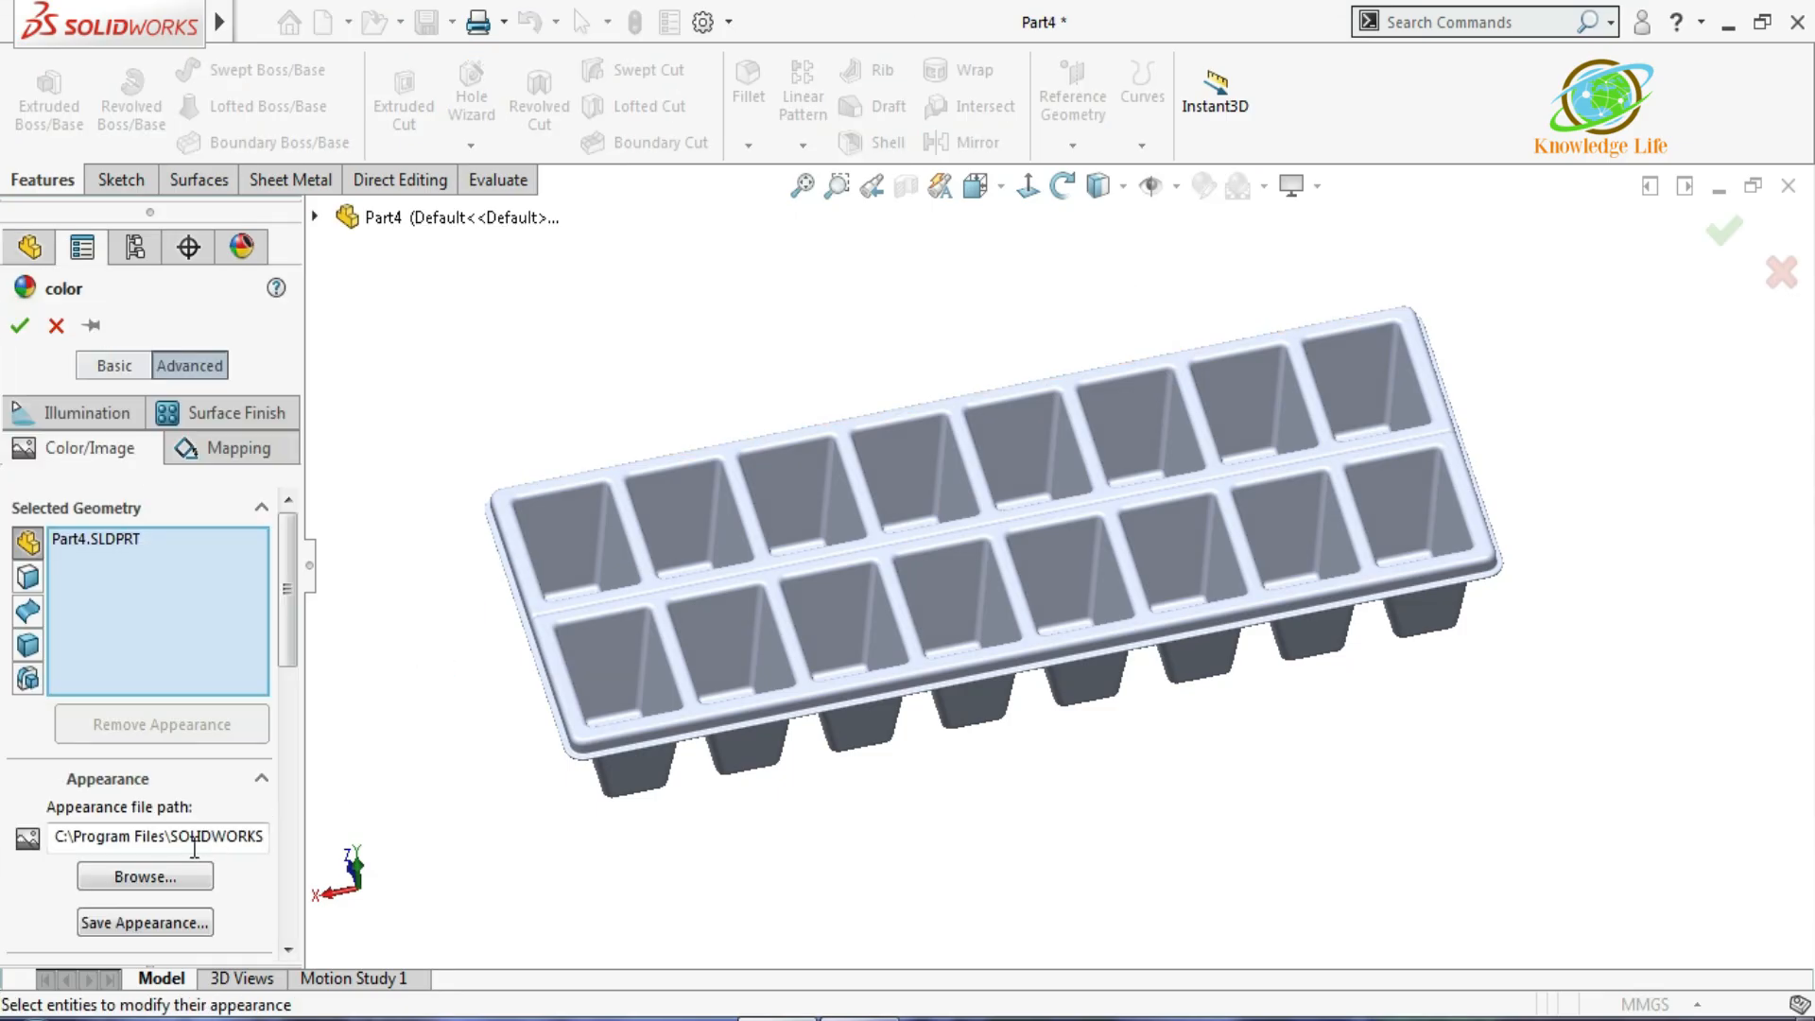
{"action": "left_click", "coordinate": [172, 877]}
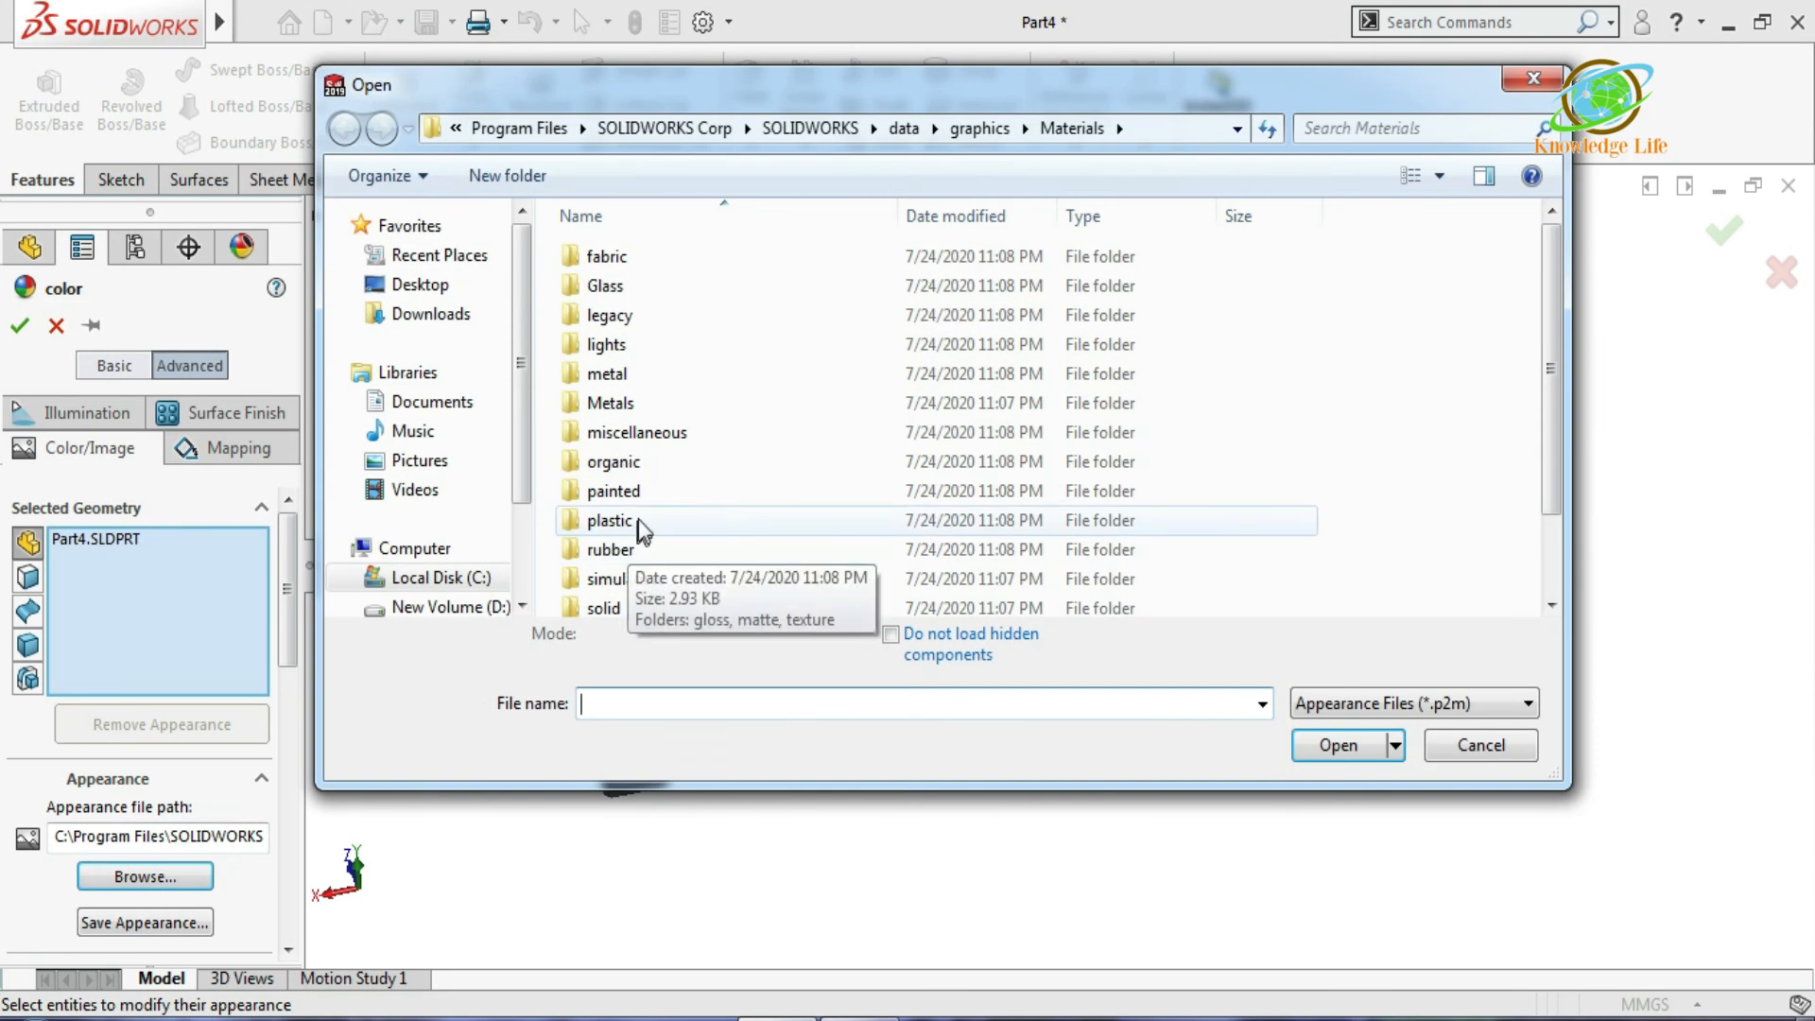
{"action": "double_click", "coordinate": [639, 523]}
{"action": "left_click", "coordinate": [648, 375]}
{"action": "double_click", "coordinate": [648, 376]}
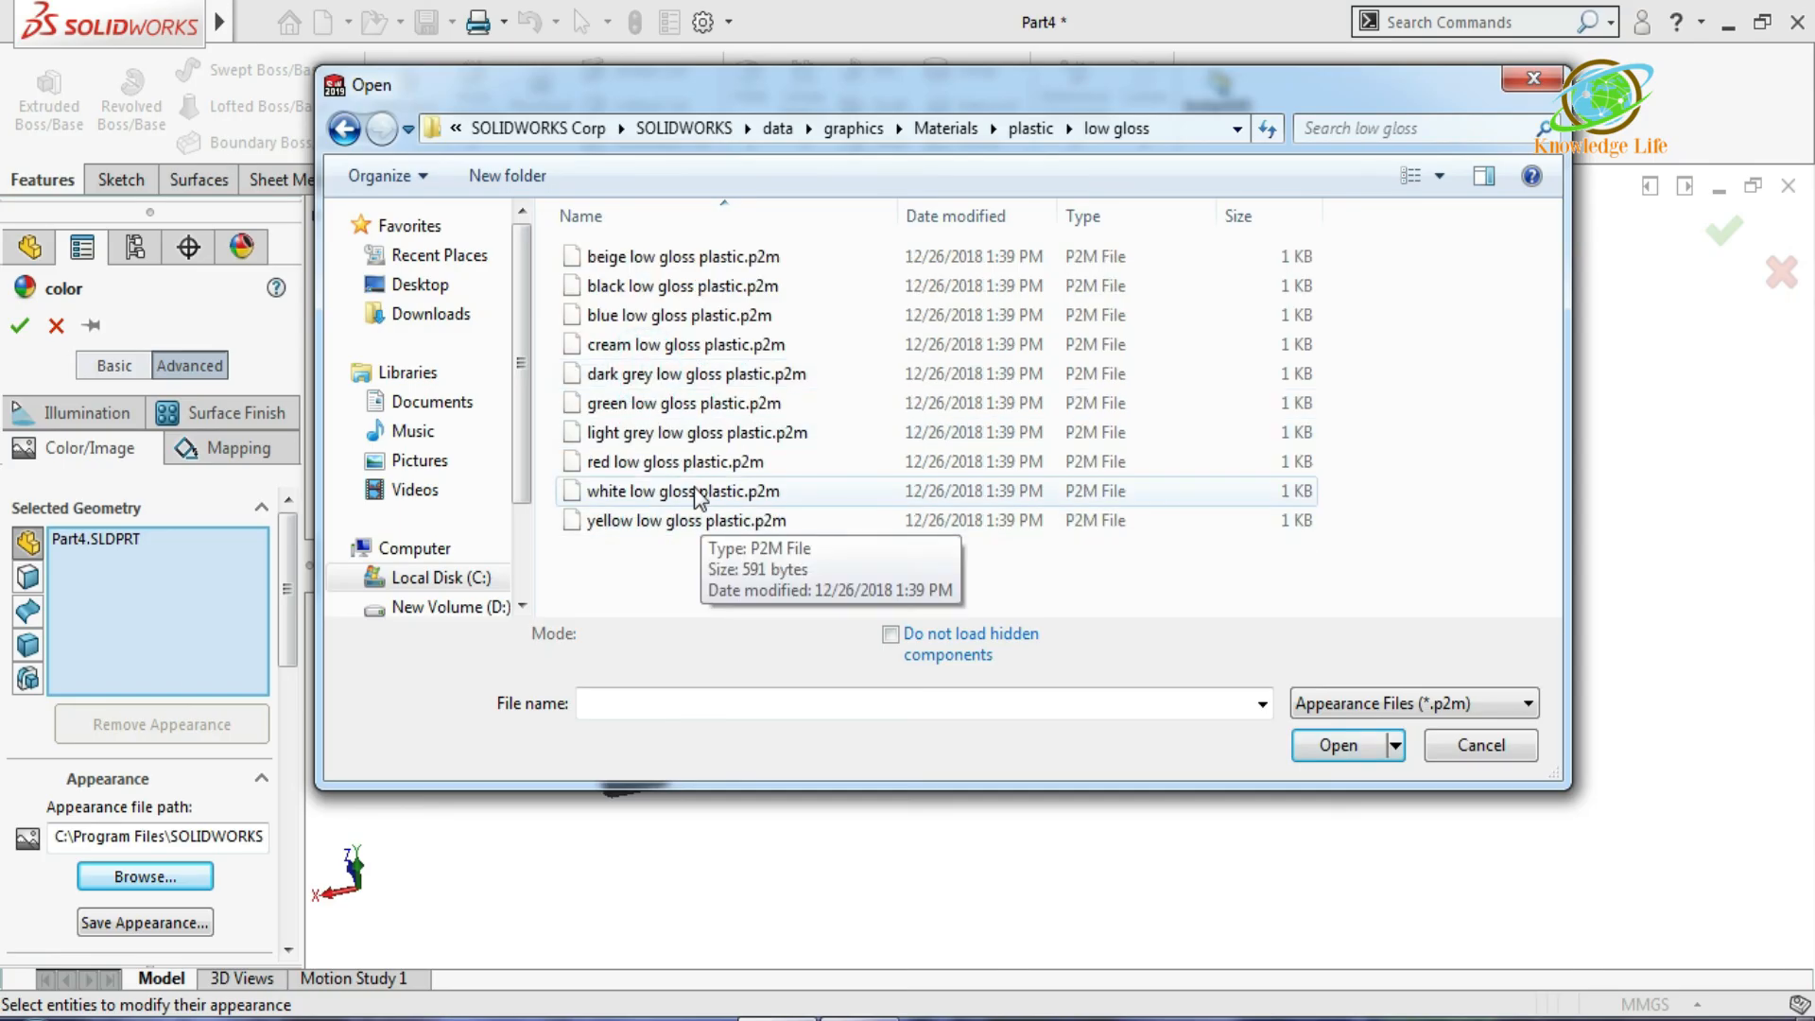
{"action": "left_click", "coordinate": [682, 463]}
{"action": "left_click", "coordinate": [1361, 745]}
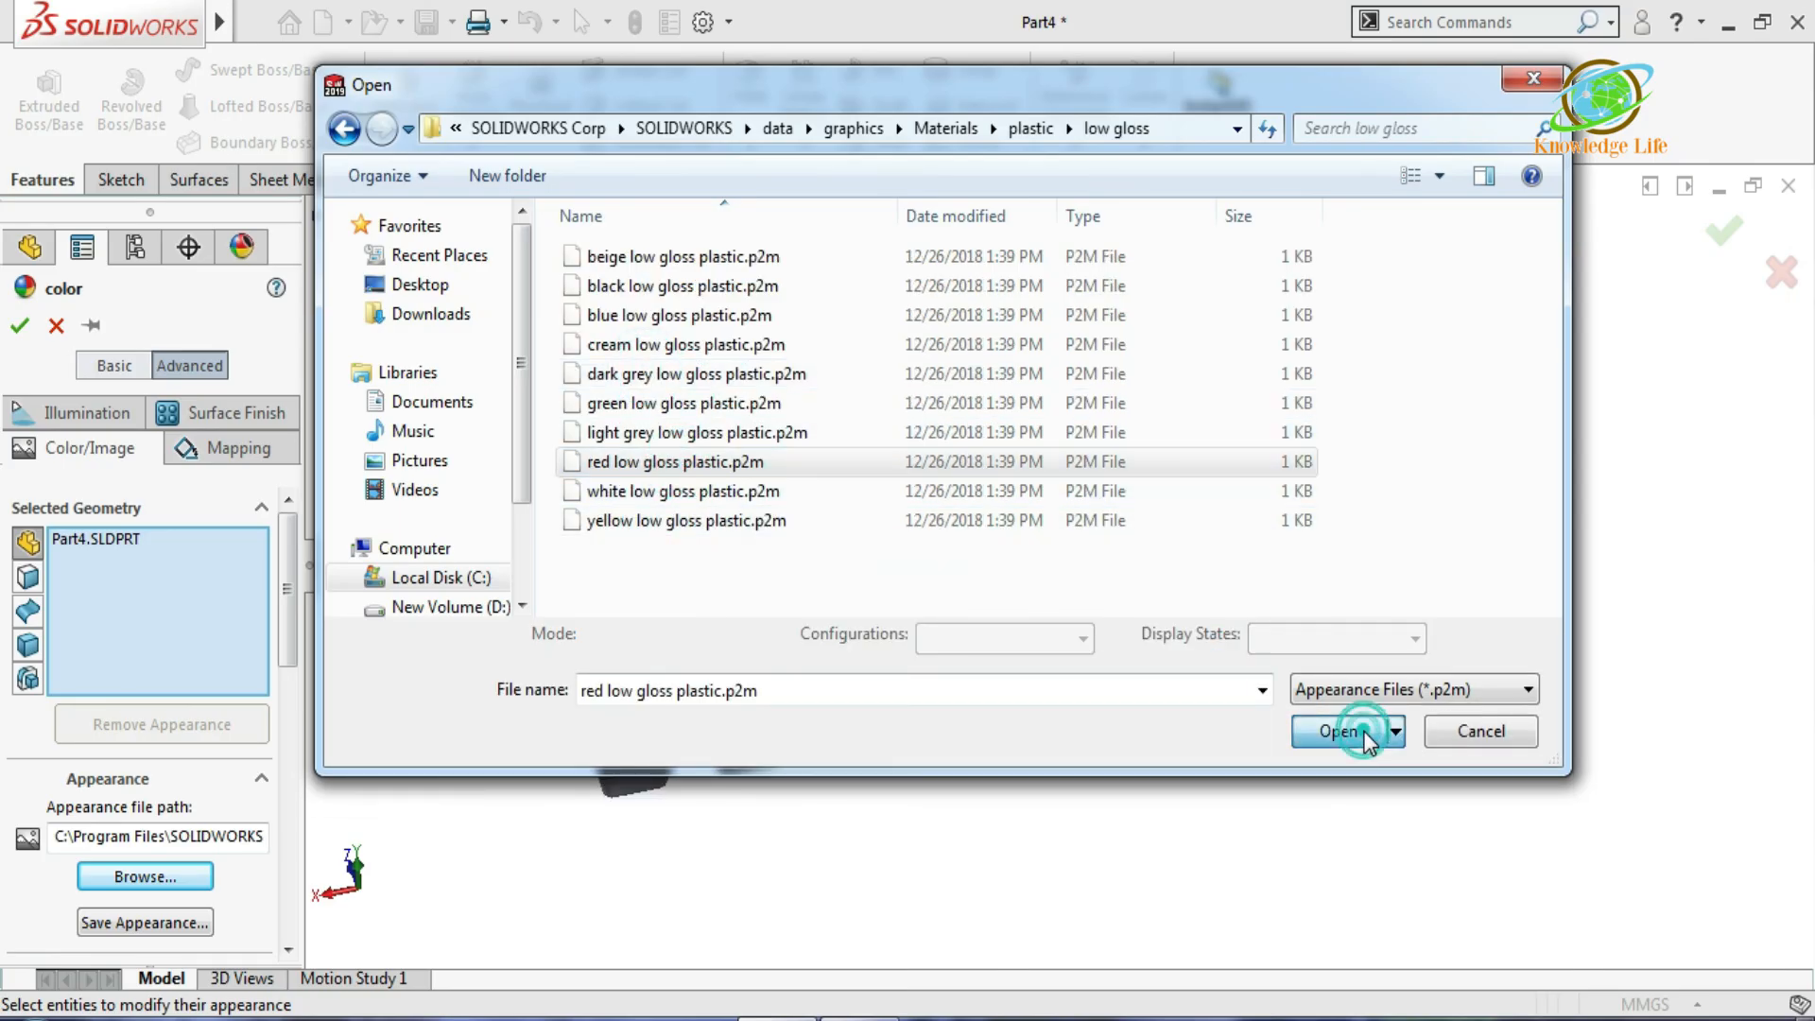